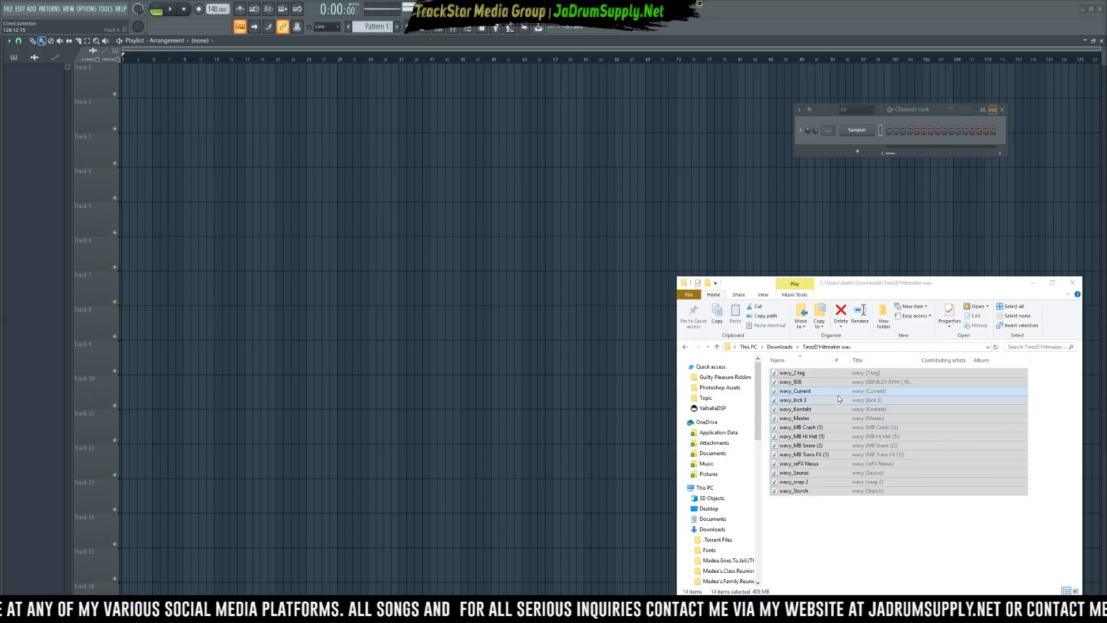
Play the wavy_Master file from the stems folder to preview it and close the player.
left_click(813, 396)
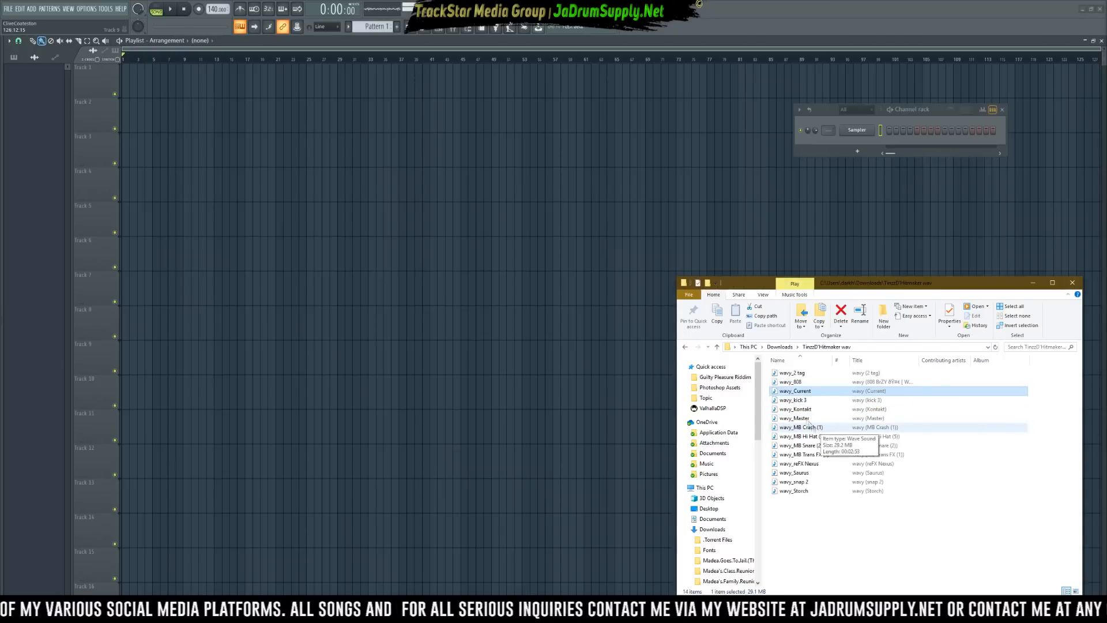
left_click(823, 419)
left_click(811, 392, "ctrl")
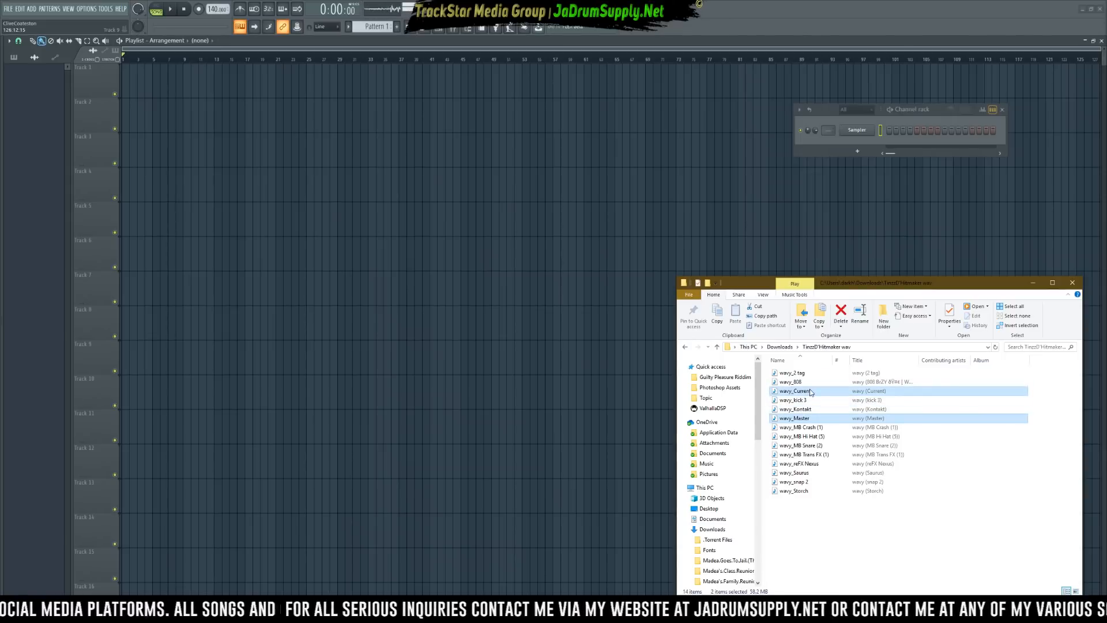
double_click(807, 423)
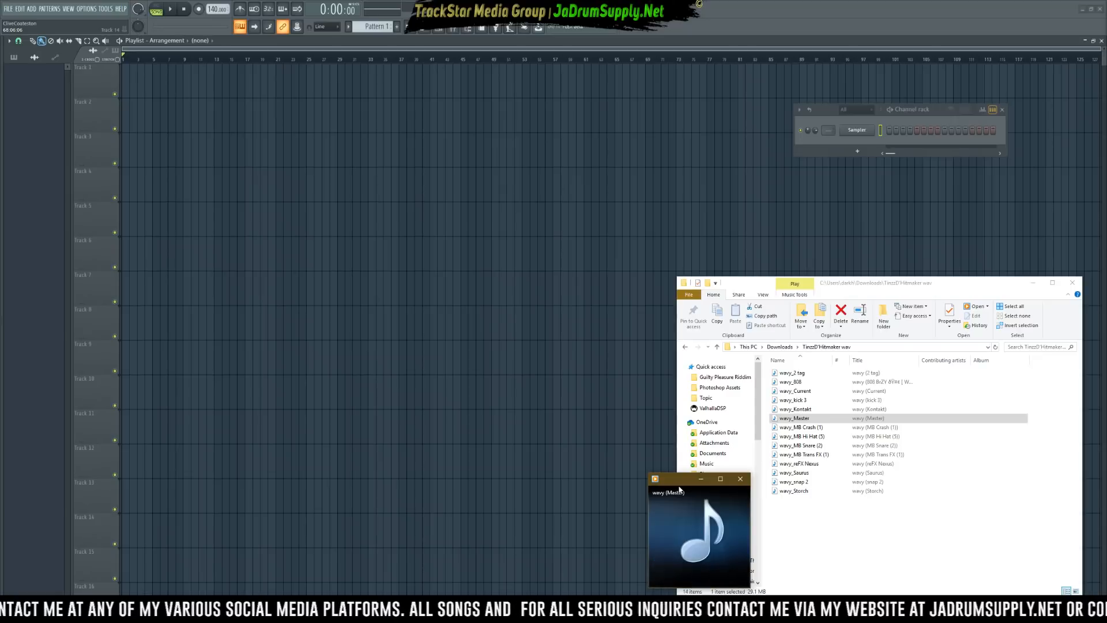
mouse_move(678, 489)
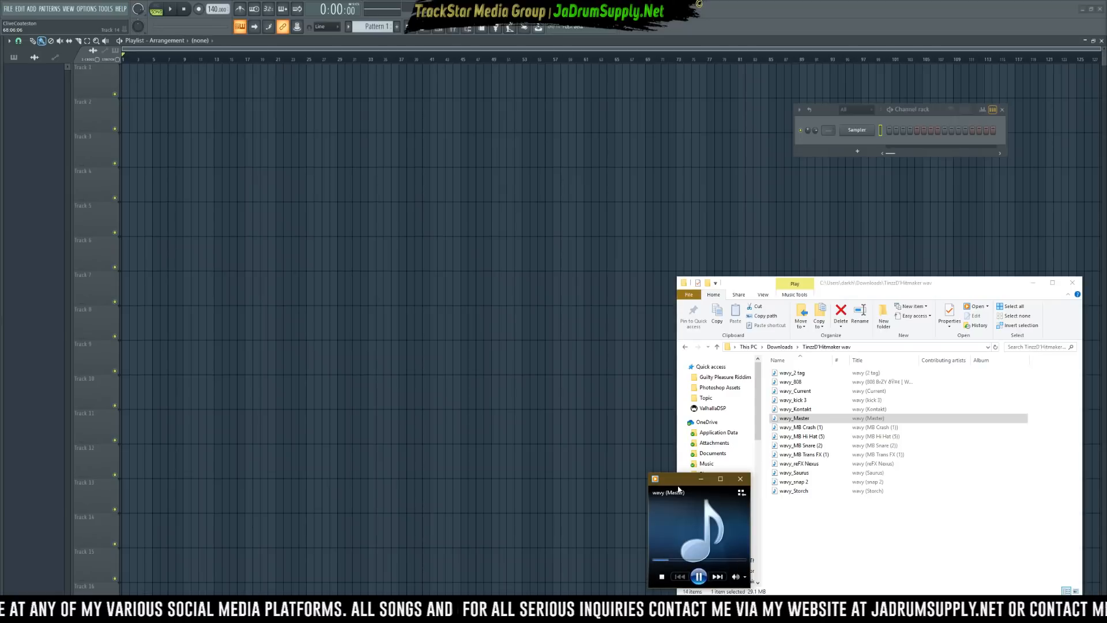
left_click(741, 479)
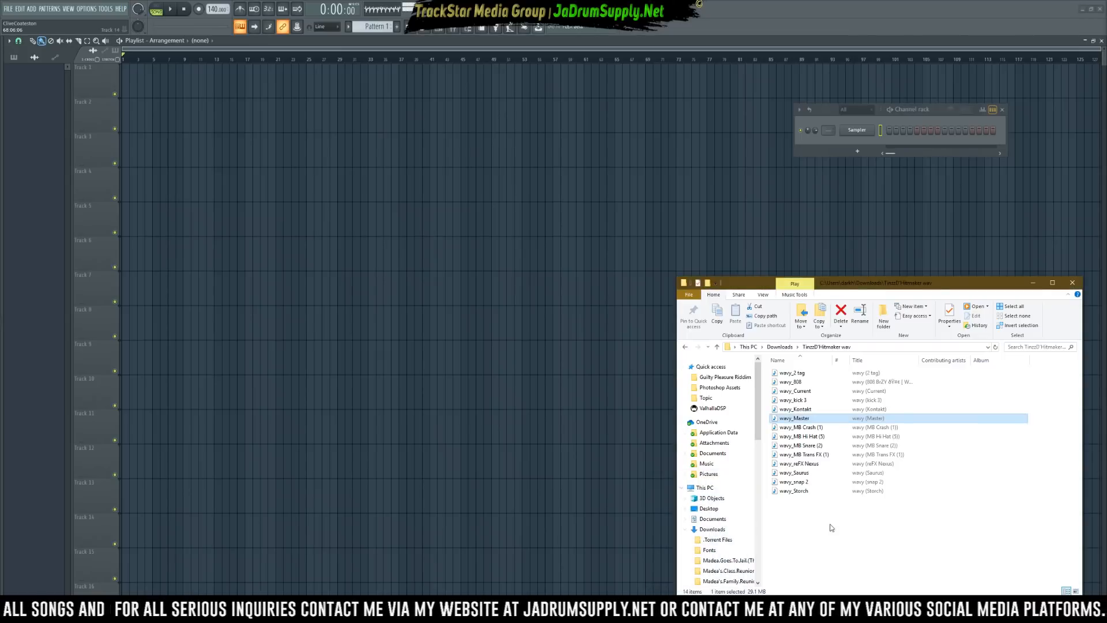
Rename the wavy_Master file to Unmixed Riddim and delete the wavy_Current file.
left_click(802, 419)
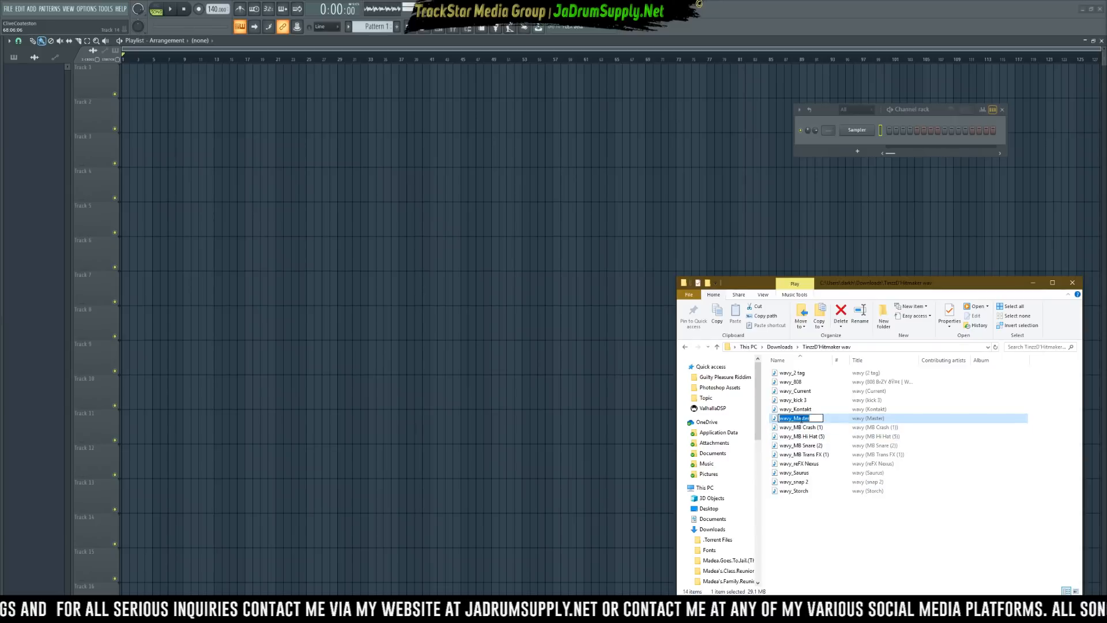
type("Lnm")
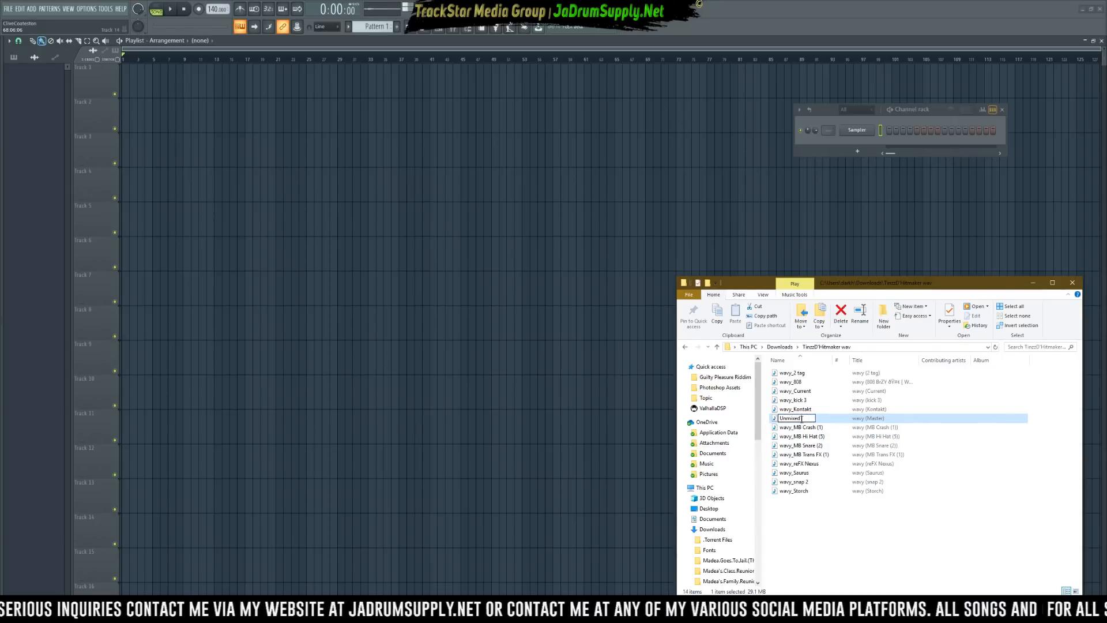
key("Return")
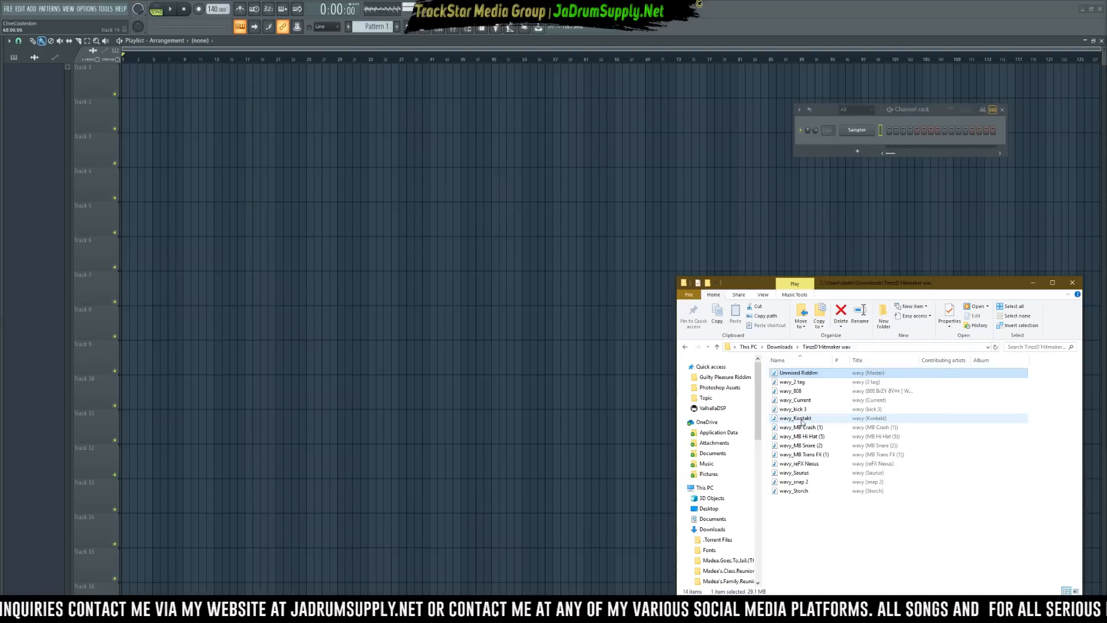
left_click(806, 403)
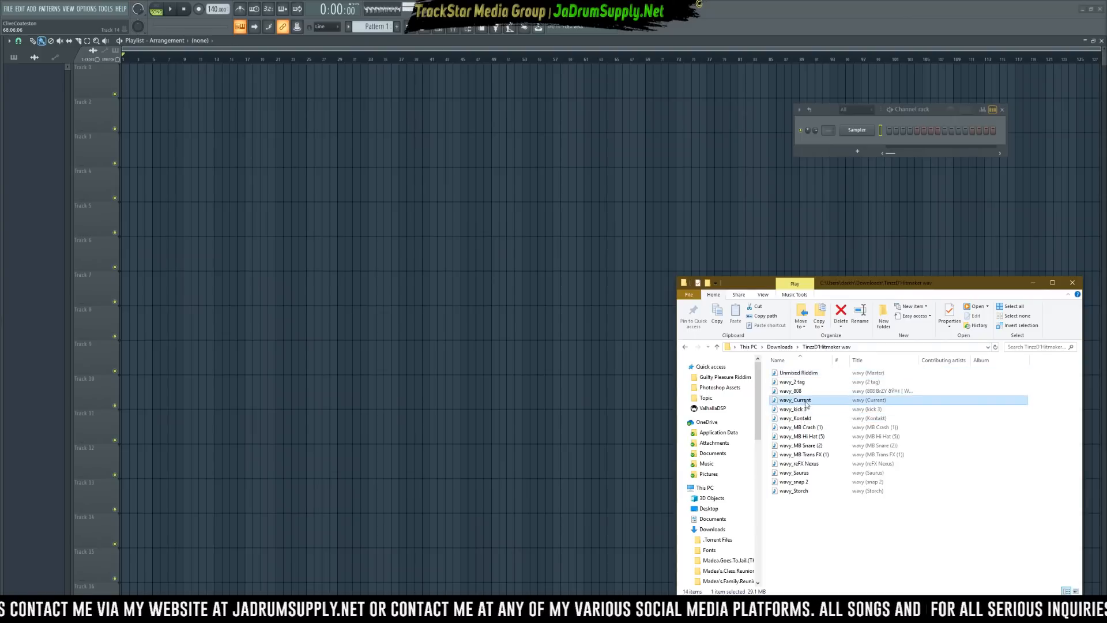
key("Delete")
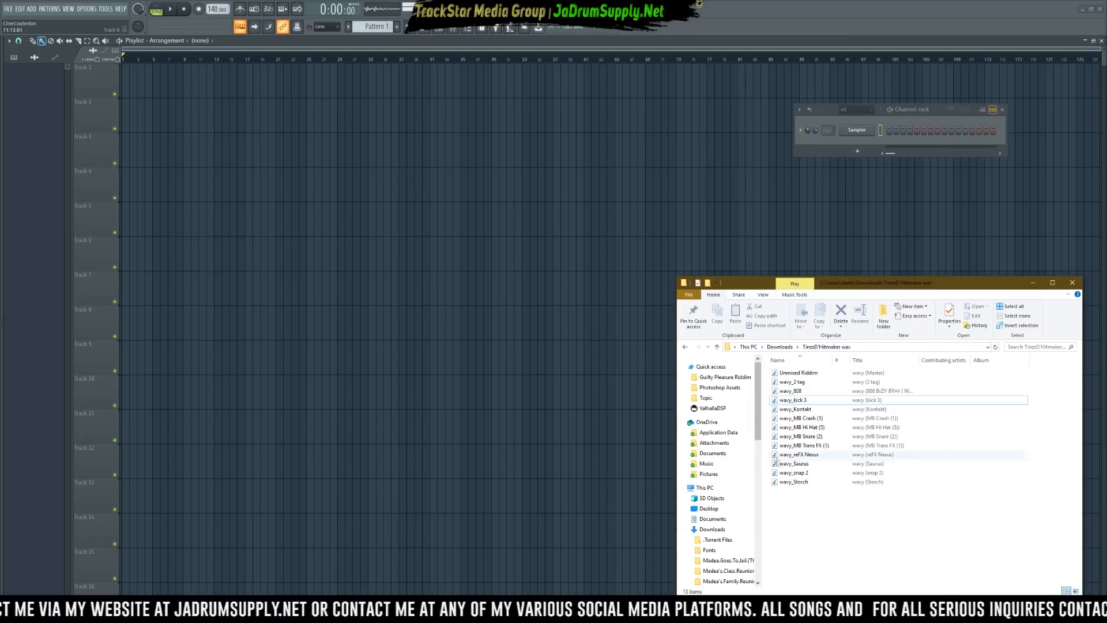
Import all the remaining audio files from the folder into the playlist, one per track from Track 1 at the song start.
left_click_drag(817, 526, 793, 387)
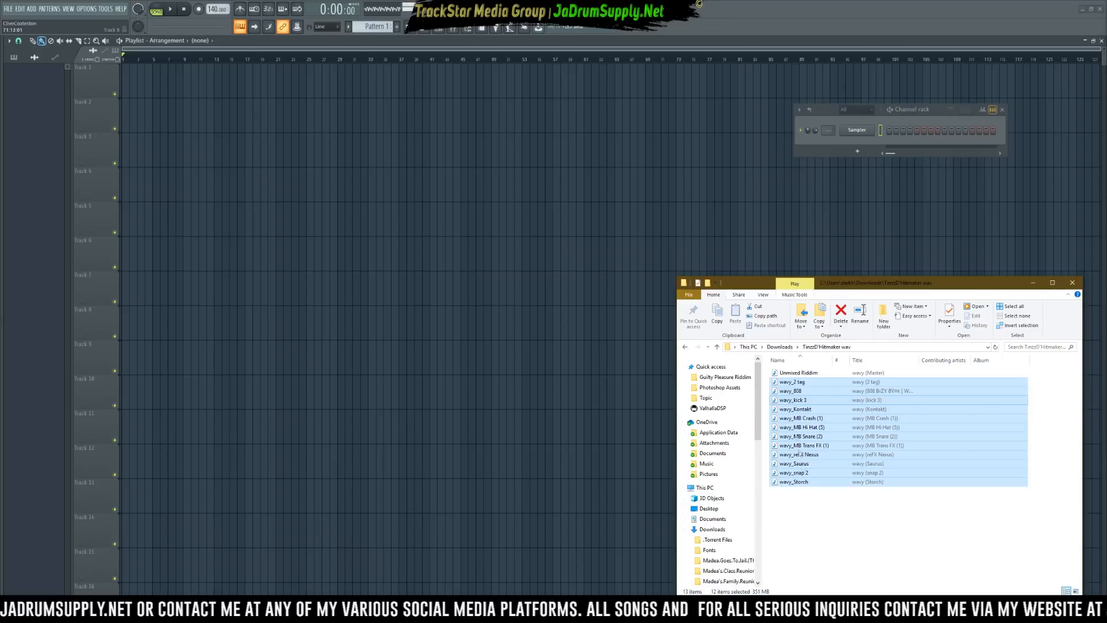
left_click_drag(833, 515, 790, 327)
left_click_drag(797, 374, 126, 91)
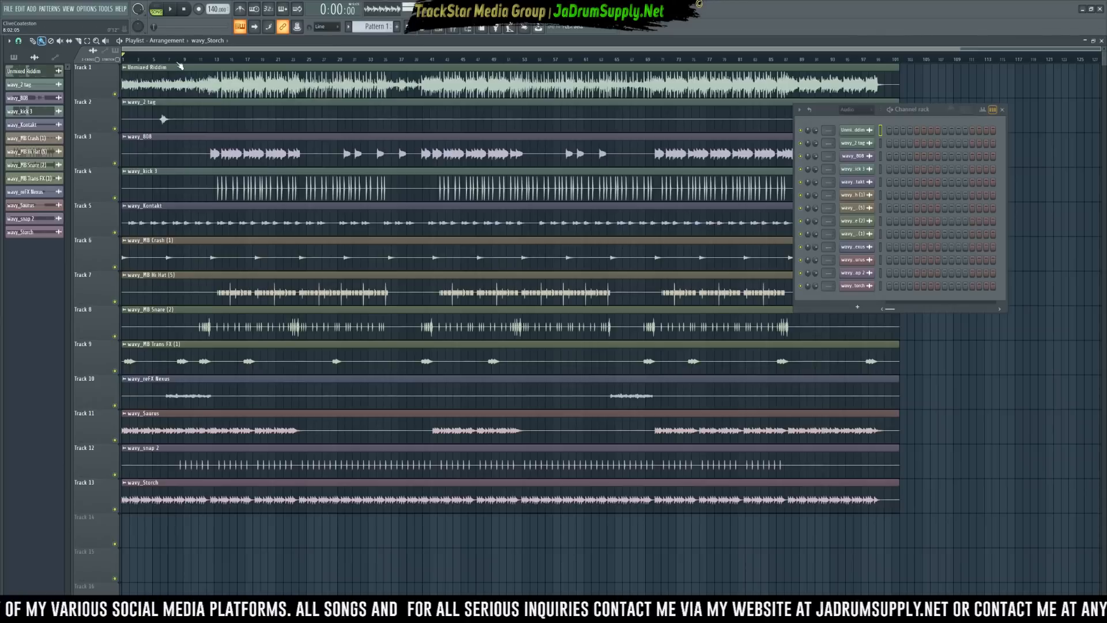
Set the project tempo to 97 BPM, aligning the first 808 hit with the start of bar 9.
scroll(193, 56, "up", 2)
left_click_drag(197, 51, 167, 67)
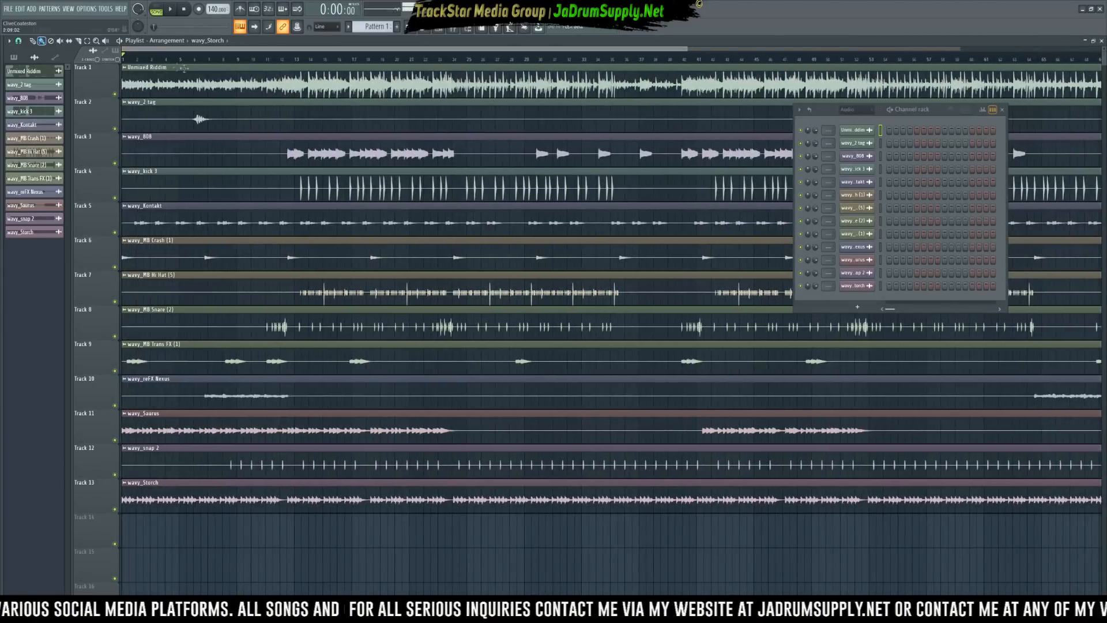
left_click(237, 60)
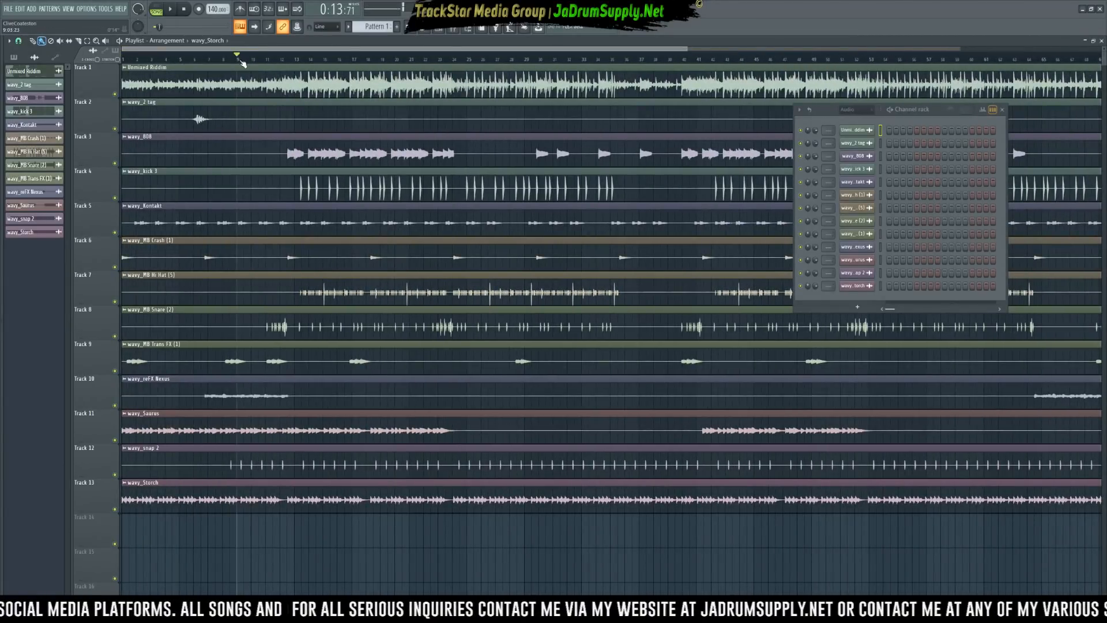
left_click_drag(217, 8, 218, 31)
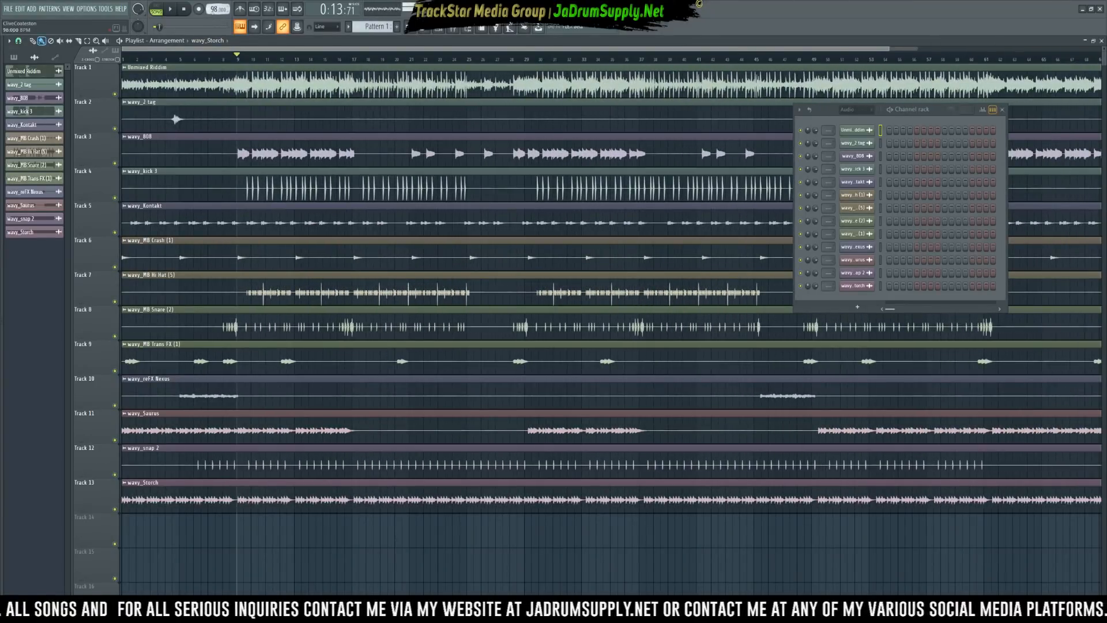
scroll(243, 53, "up", 10)
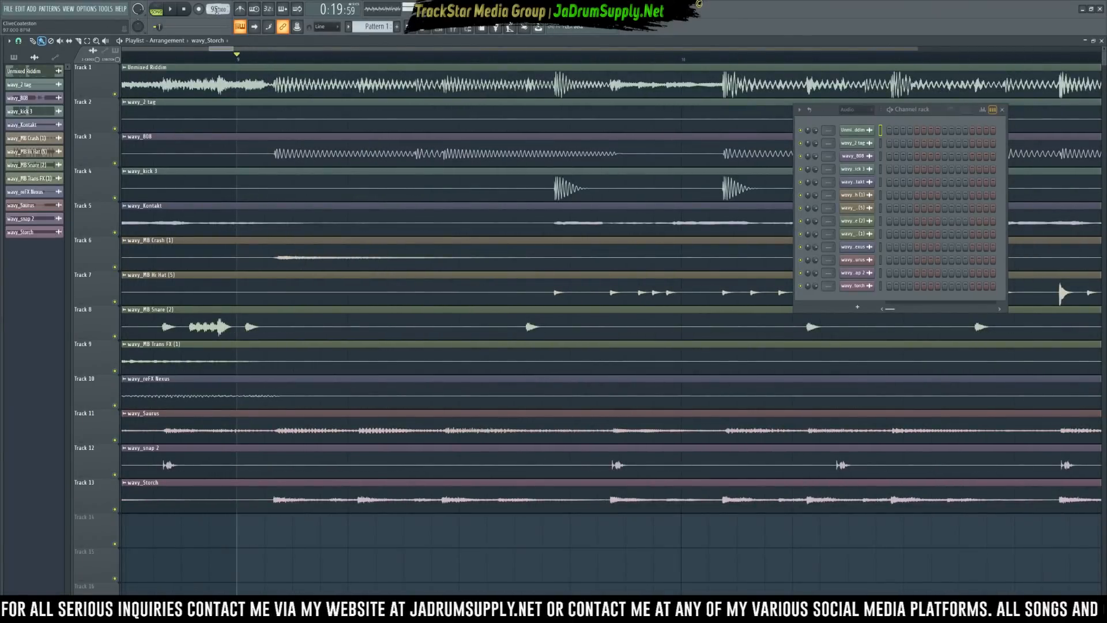
scroll(216, 9, "down", 3)
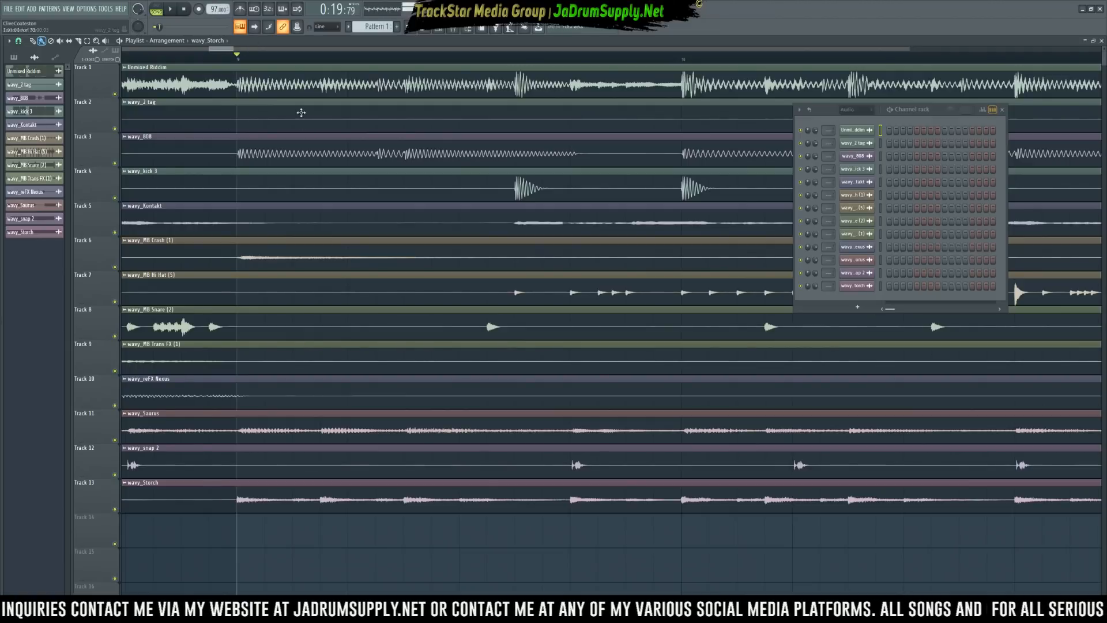
scroll(301, 112, "down", 10)
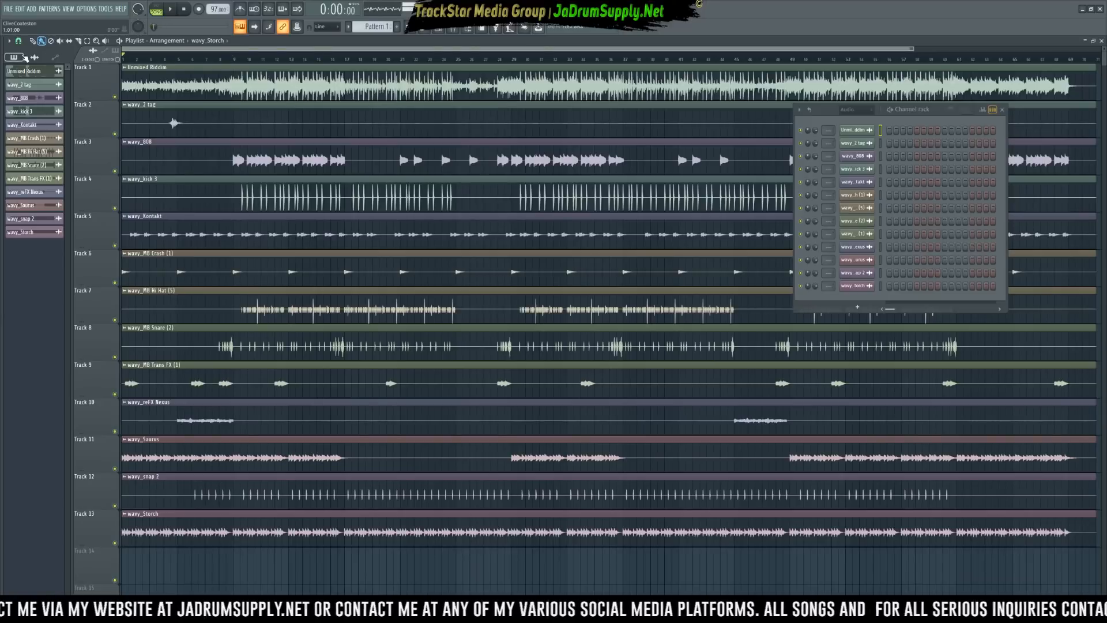
Add an Intro marker at the start of the song and a Verse marker at bar 9.
key("alt+t")
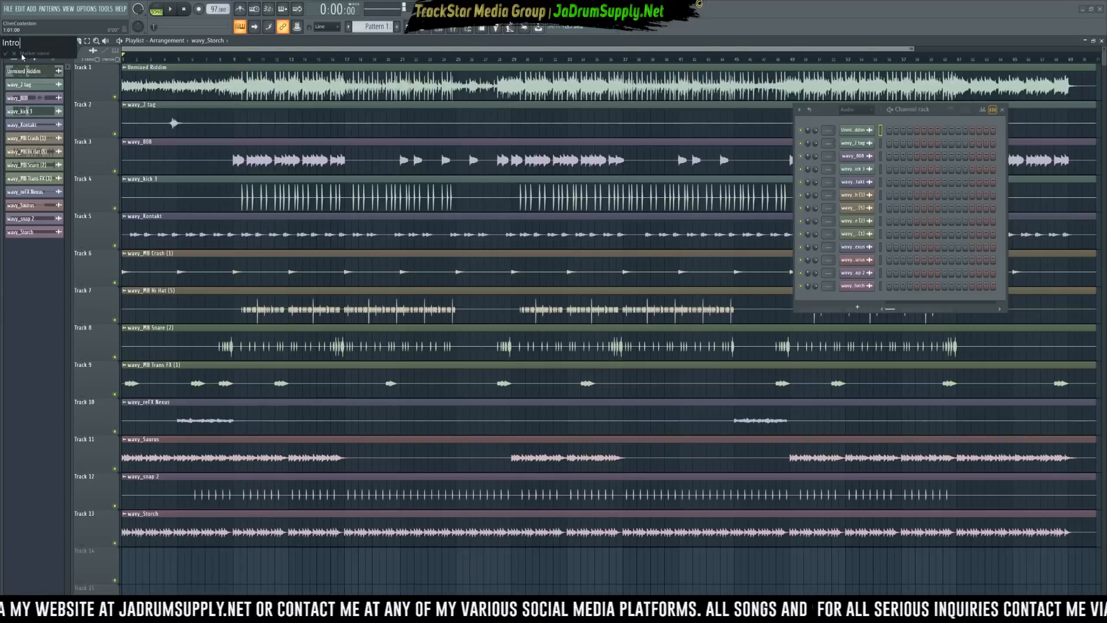
key("Return")
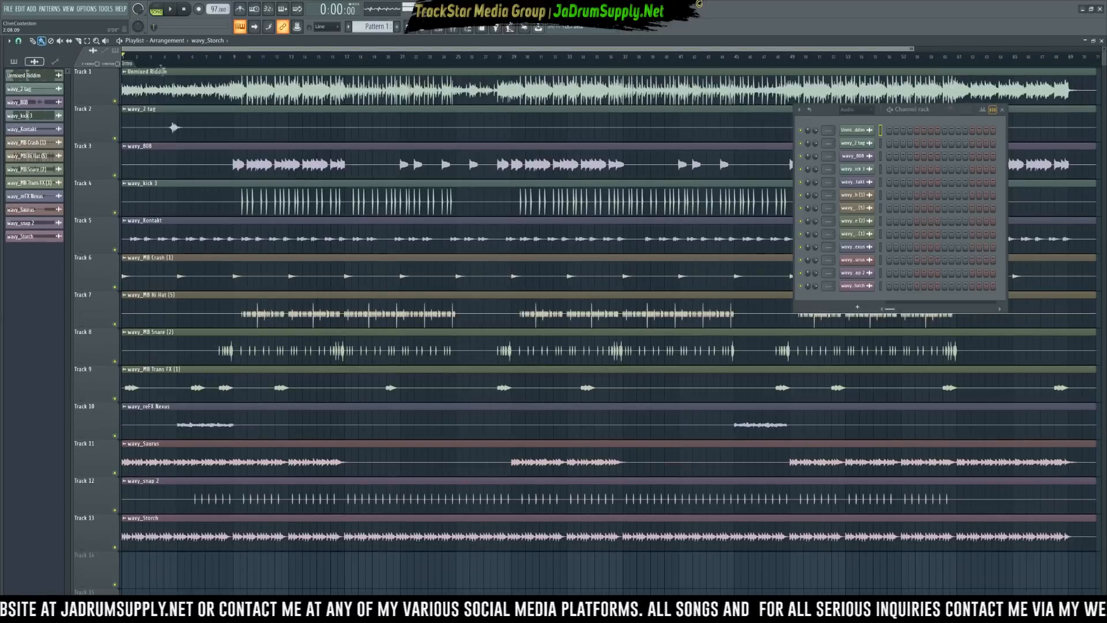
right_click(234, 68)
left_click(245, 70)
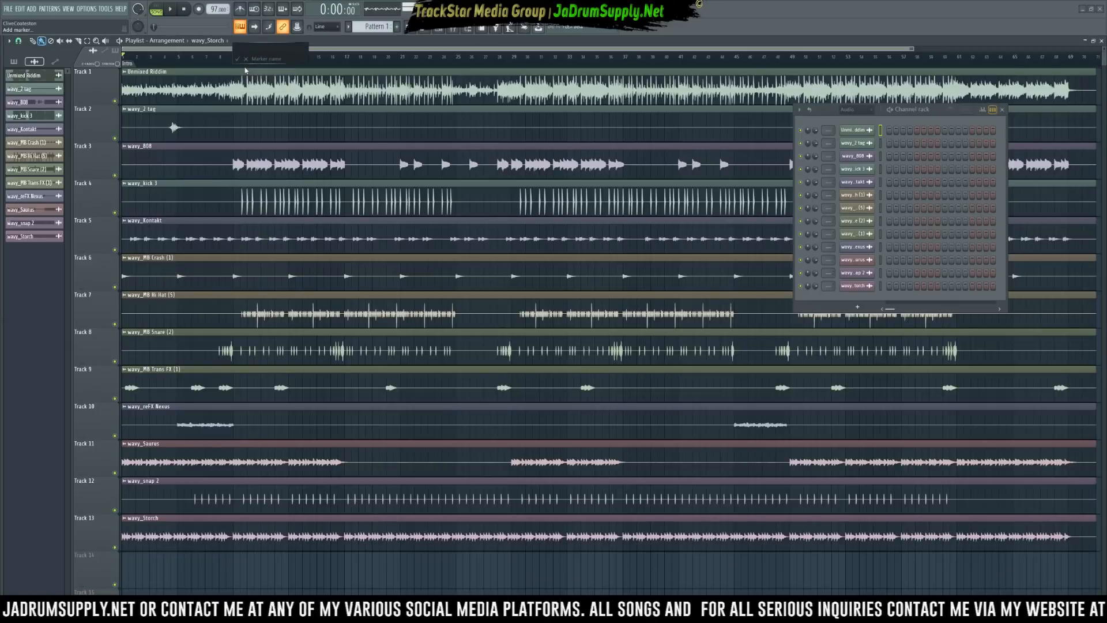
key("Return")
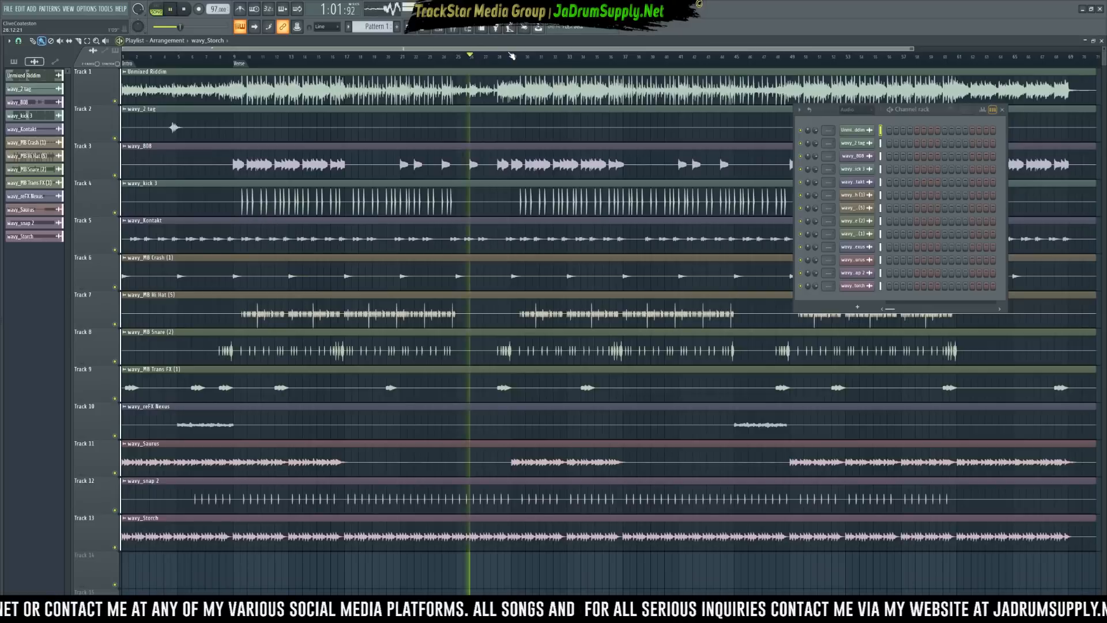
Audition the section around bars 20 to 25 and add a Chorus marker at bar 21.
left_click(449, 60)
key("space")
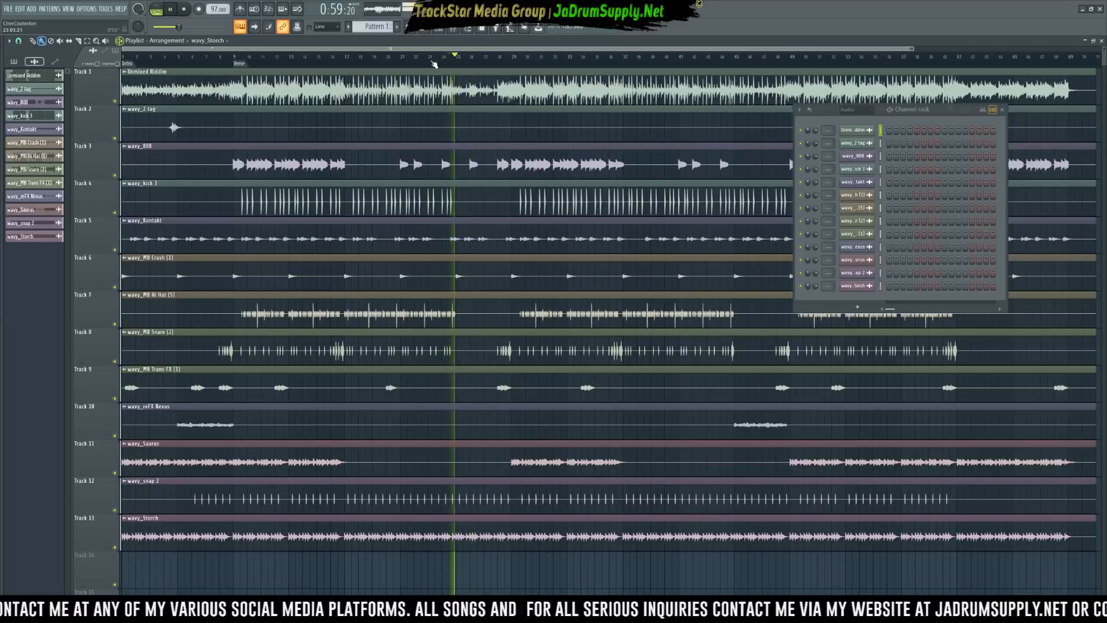
left_click(402, 61)
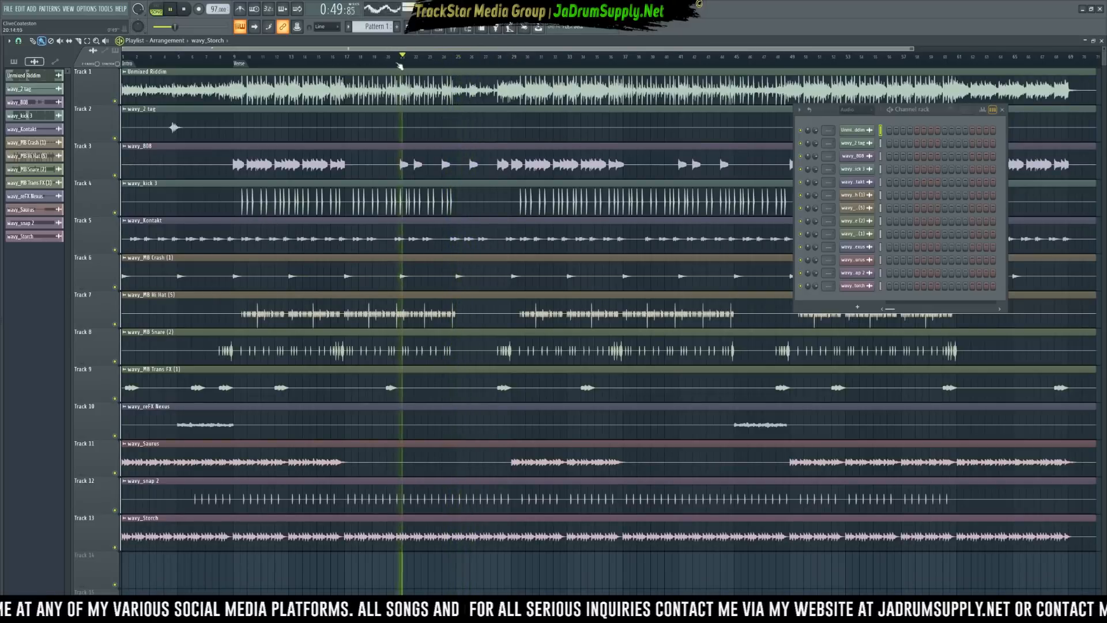
left_click(389, 61)
right_click(398, 63)
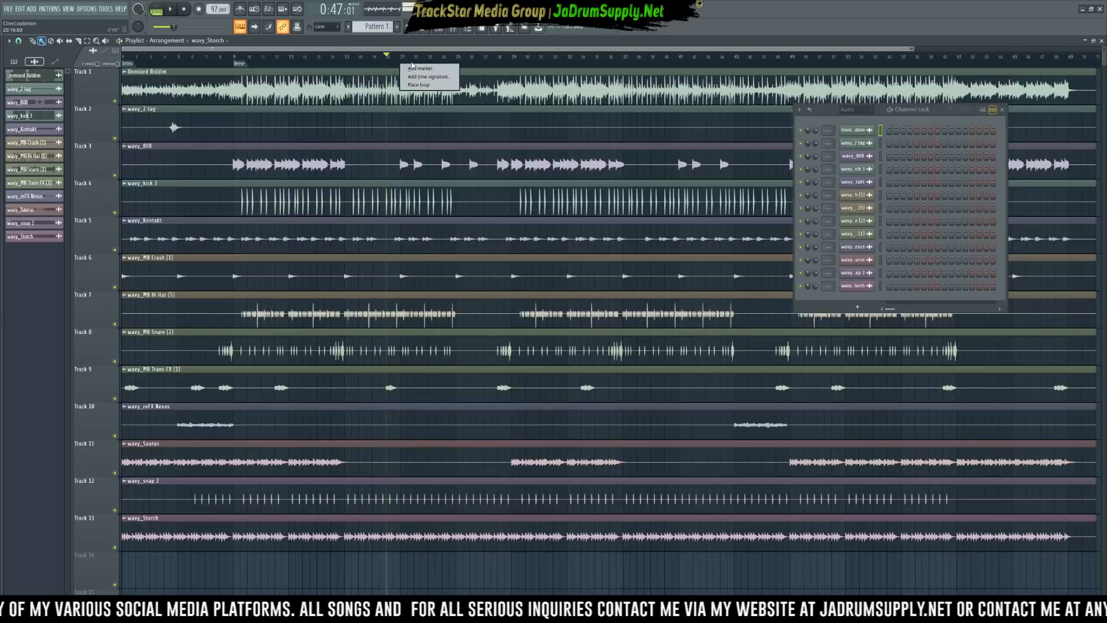
left_click(410, 67)
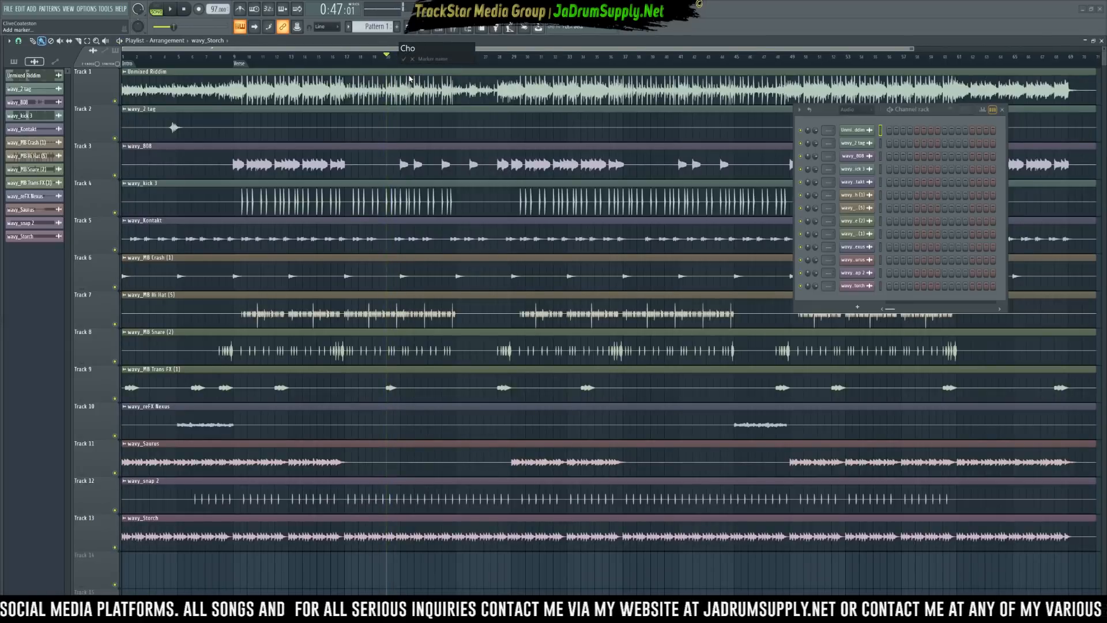
key("Return")
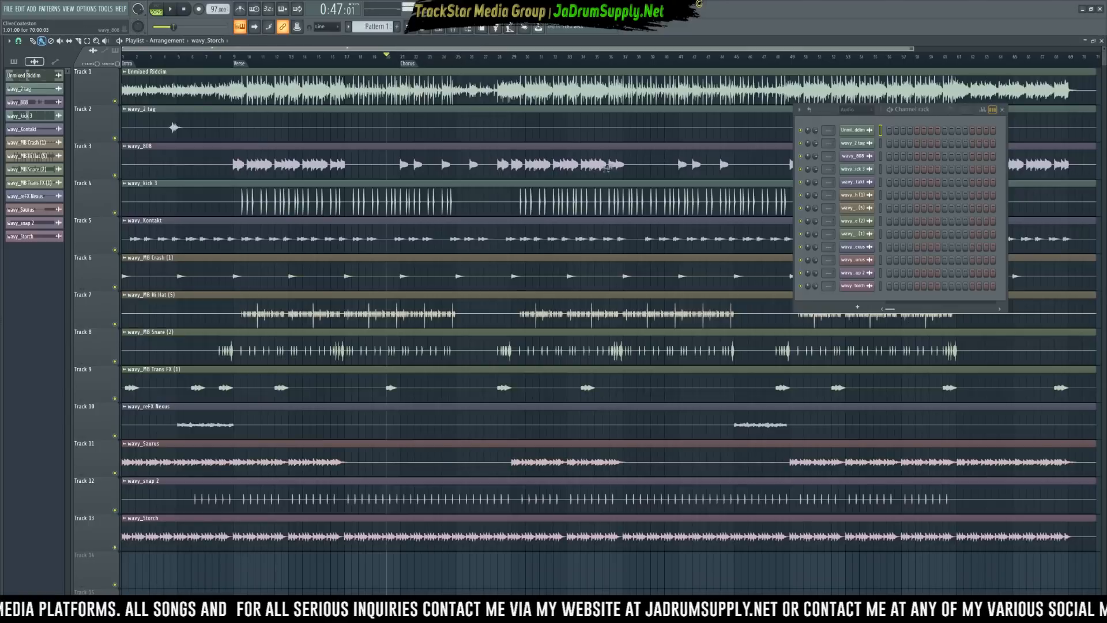
Play the song around bar 28, add a second Verse marker at bar 29 and stop playback.
key("space")
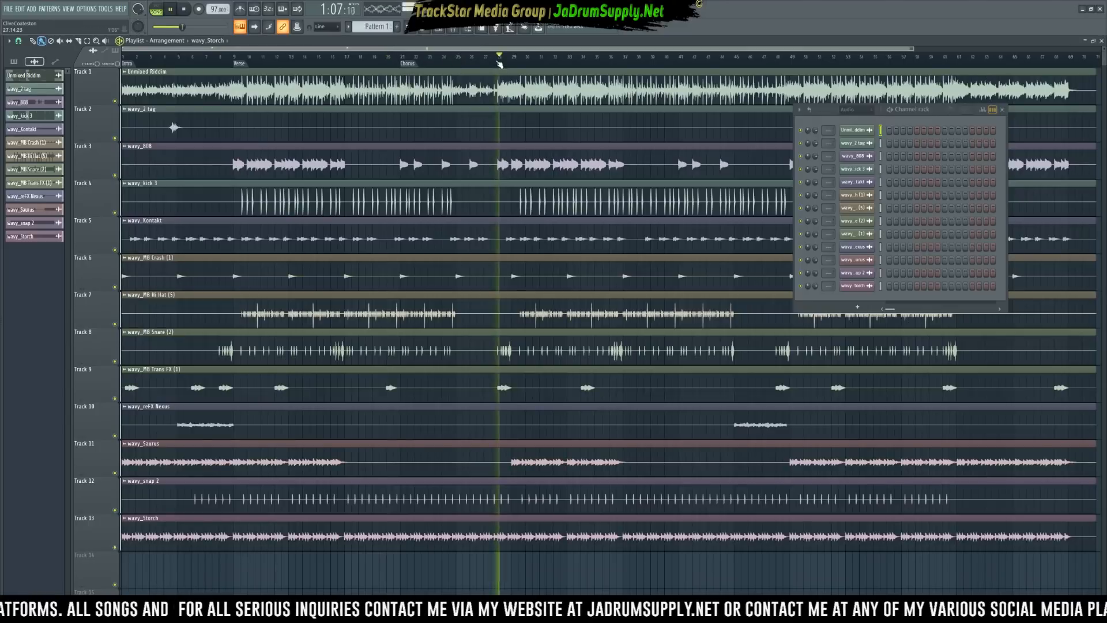
left_click(489, 63)
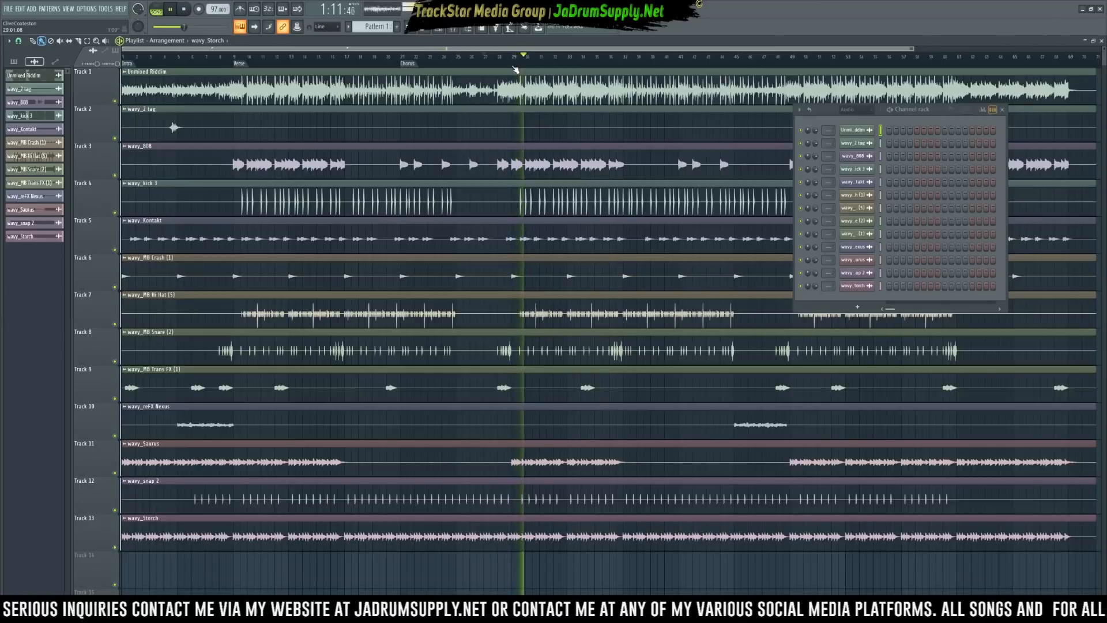
right_click(515, 66)
left_click(521, 72)
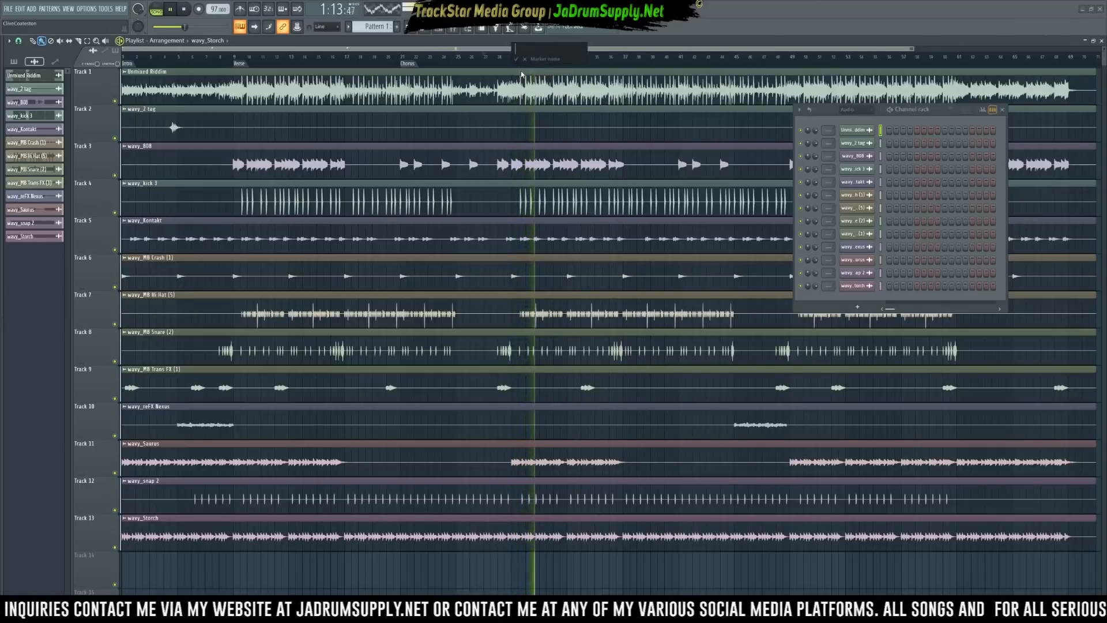
type("Verse")
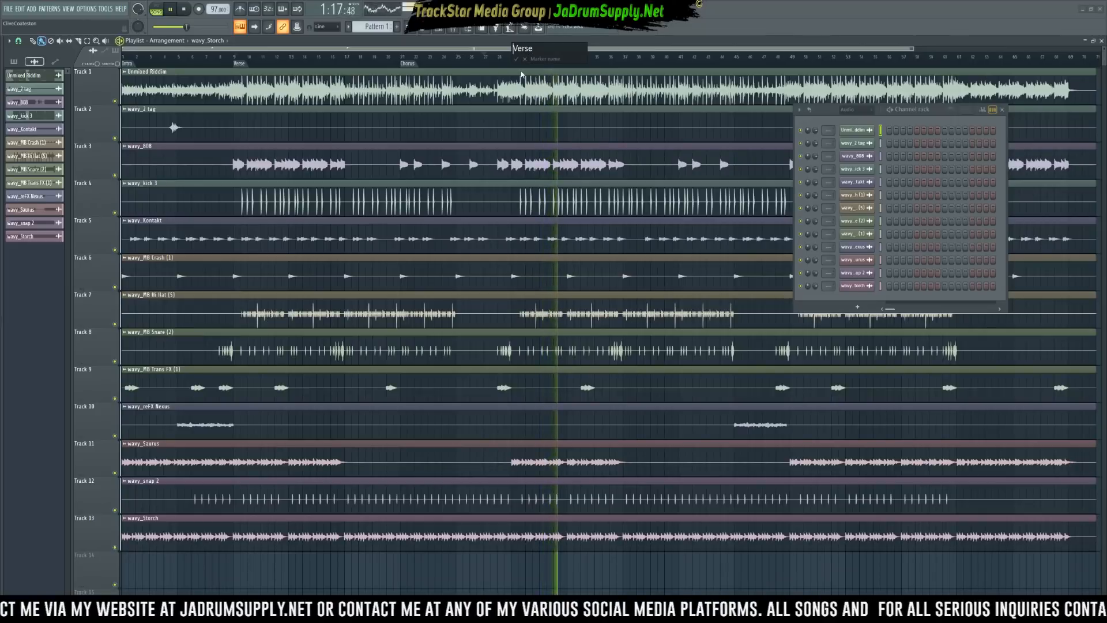
key("Return")
key("space")
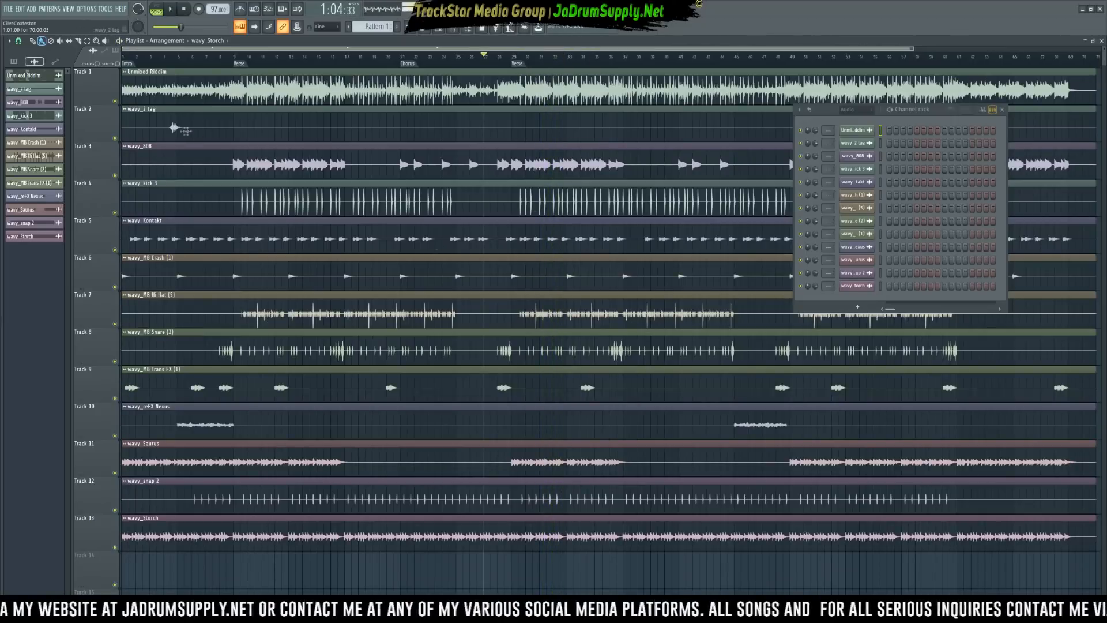
Mute Track 1 and name the track Unmixed Riddim after its clip.
left_click(115, 101)
right_click(99, 88)
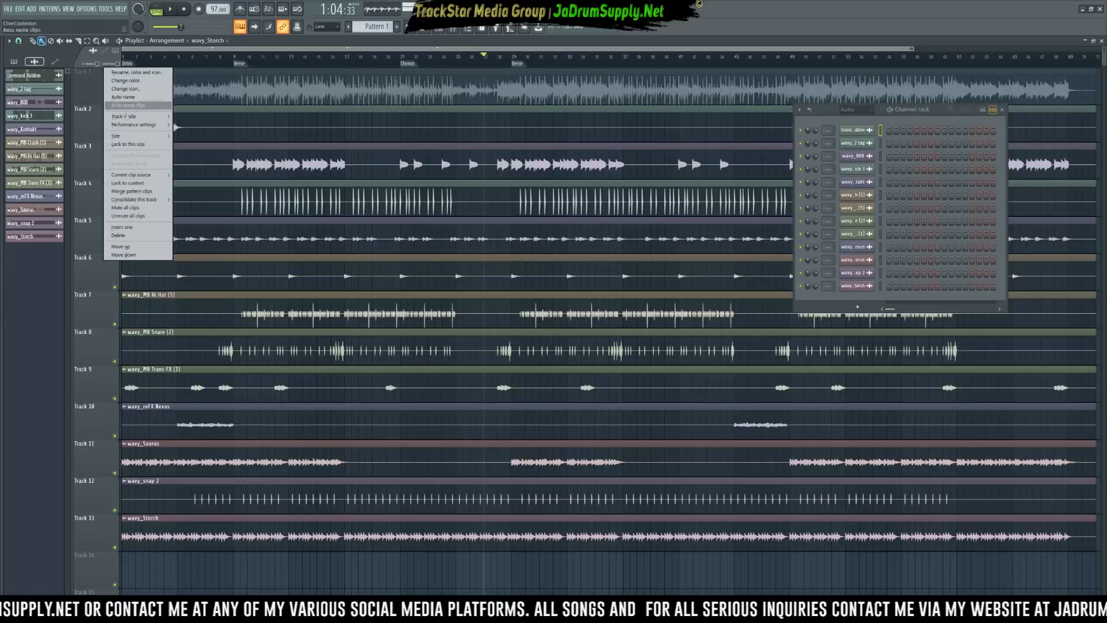
left_click(133, 177)
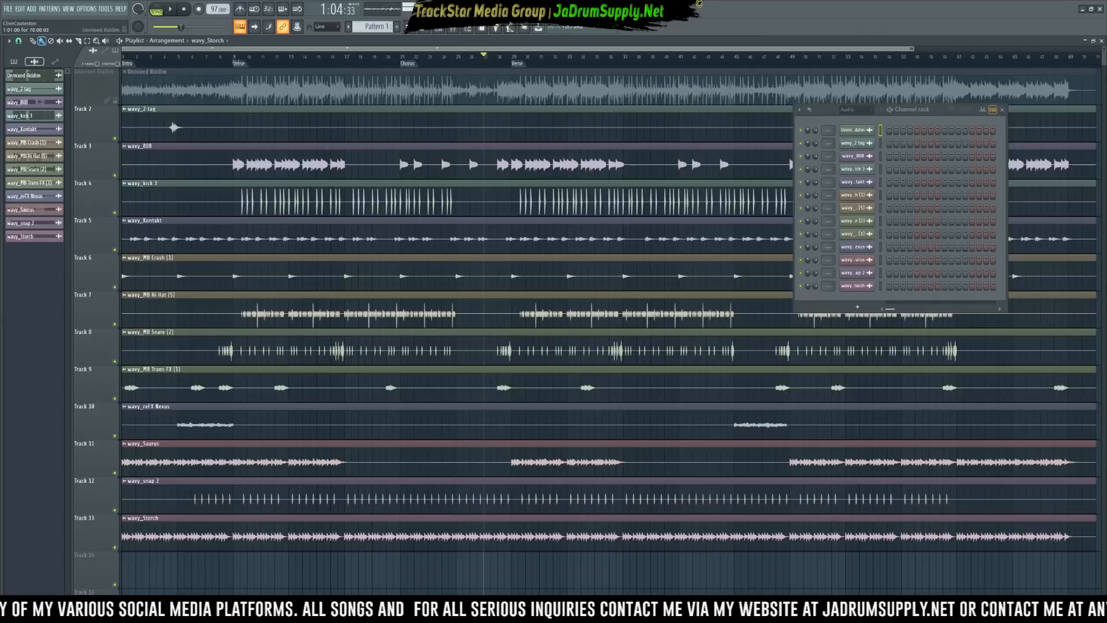
Set the playback range to bars 9 to 17 and audition the wavy_kick 3 track on its own.
left_click_drag(239, 61, 345, 72)
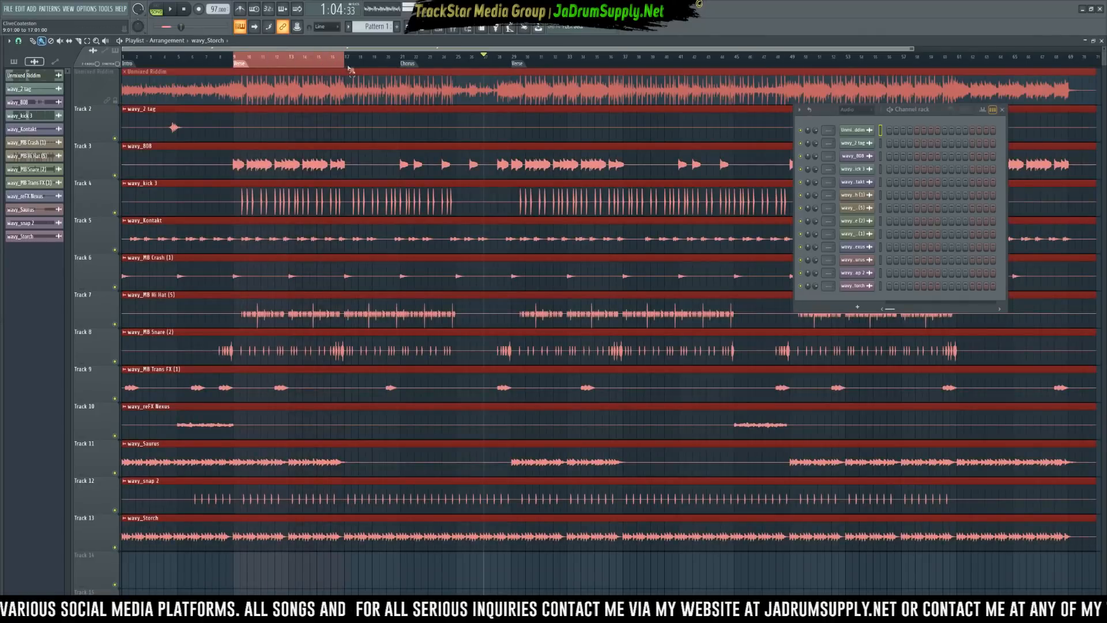
left_click(287, 566)
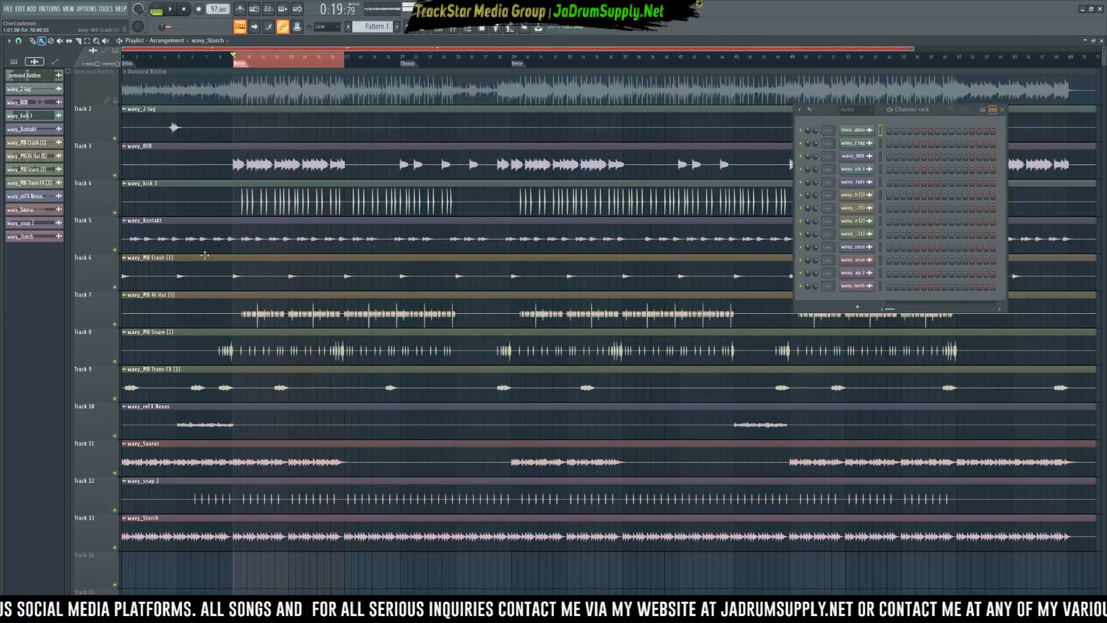
right_click(114, 213)
scroll(257, 62, "up", 5)
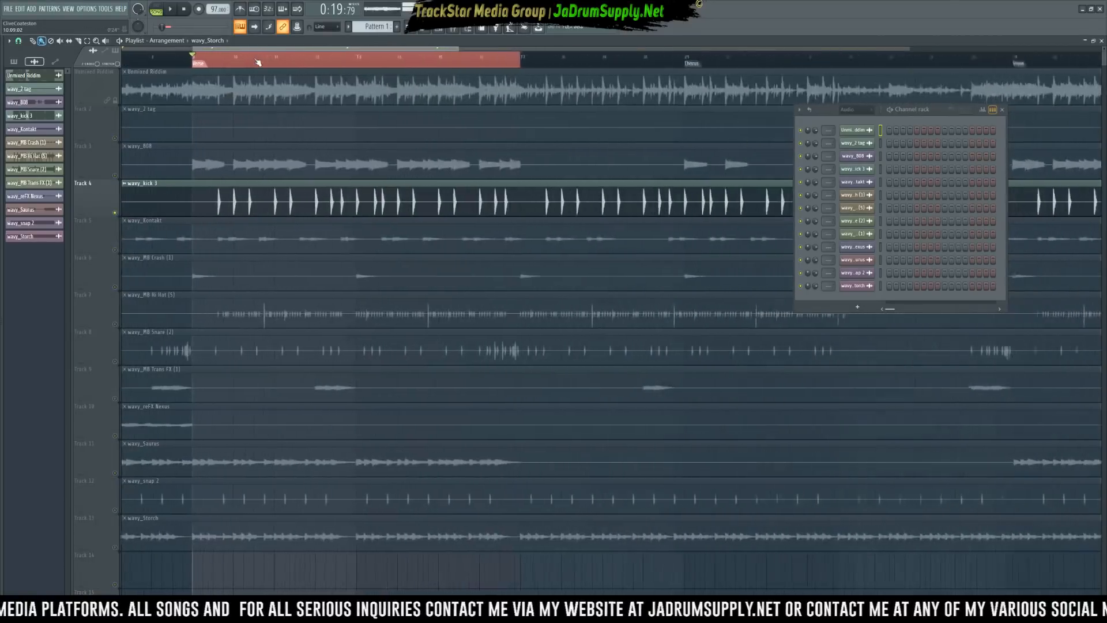
key("space")
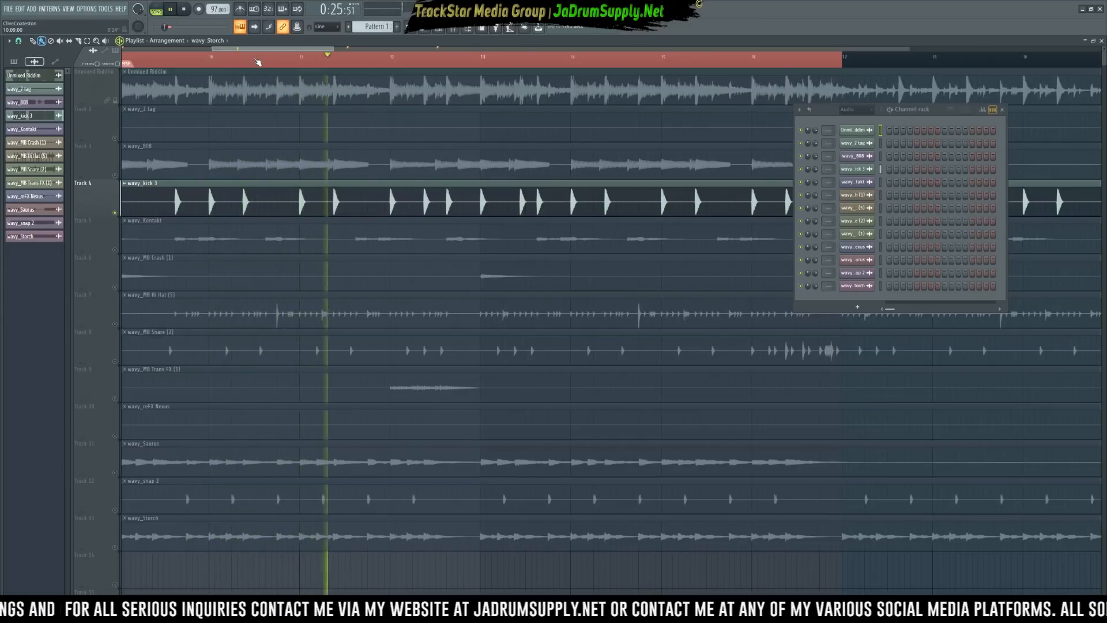
key("space")
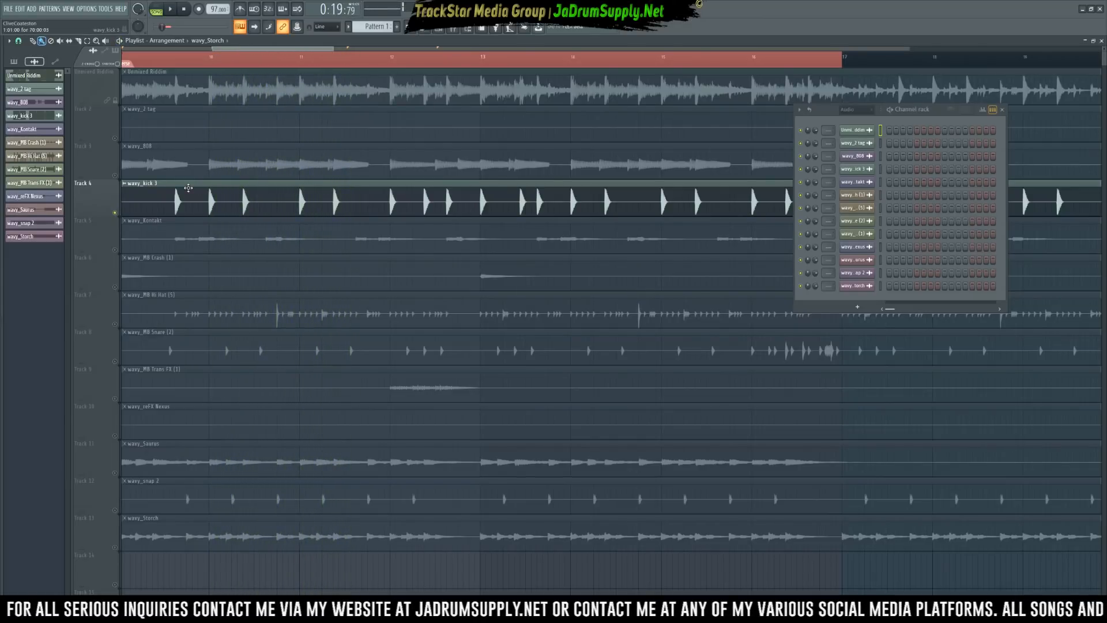
Audition the wavy_808 track together with the kick from the start of the verse, and bring all tracks back in.
scroll(188, 188, "down", 5)
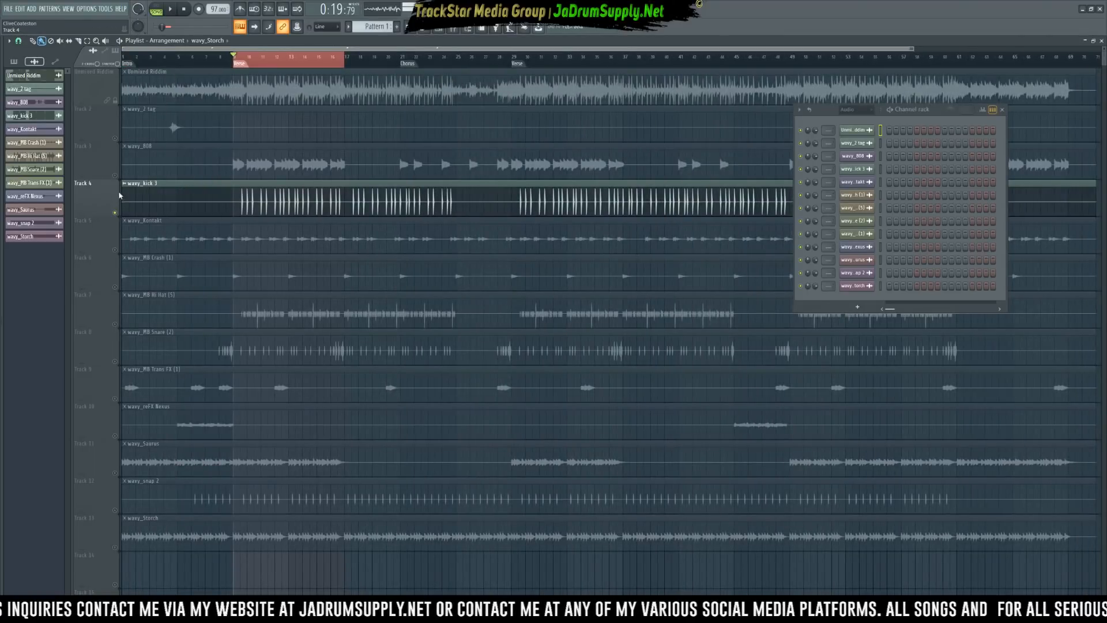
left_click(173, 159)
scroll(260, 69, "up", 5)
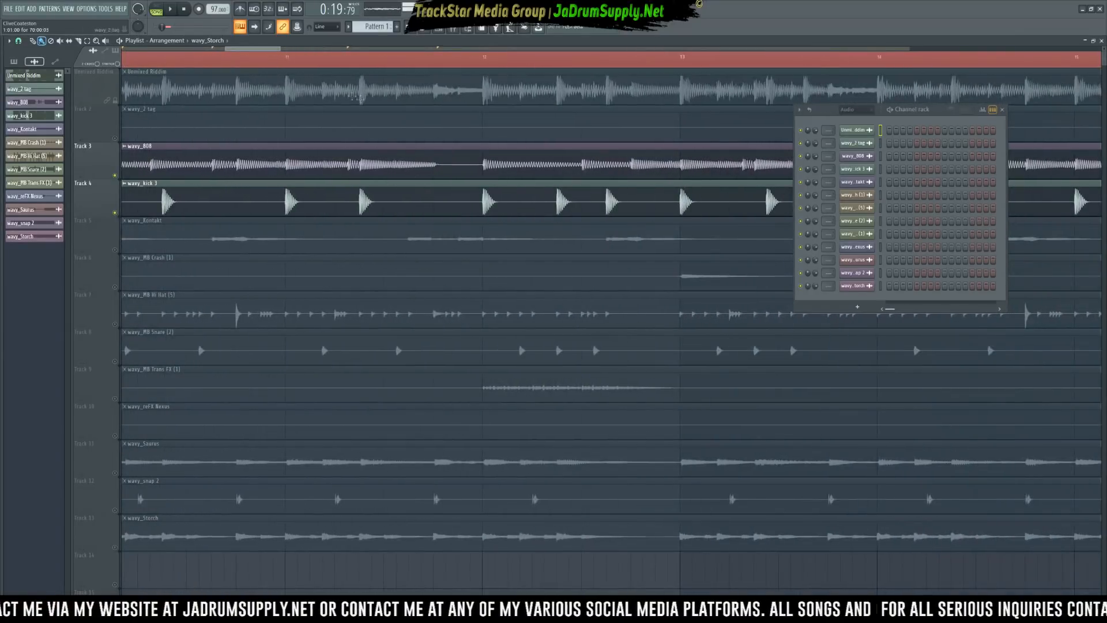
key("space")
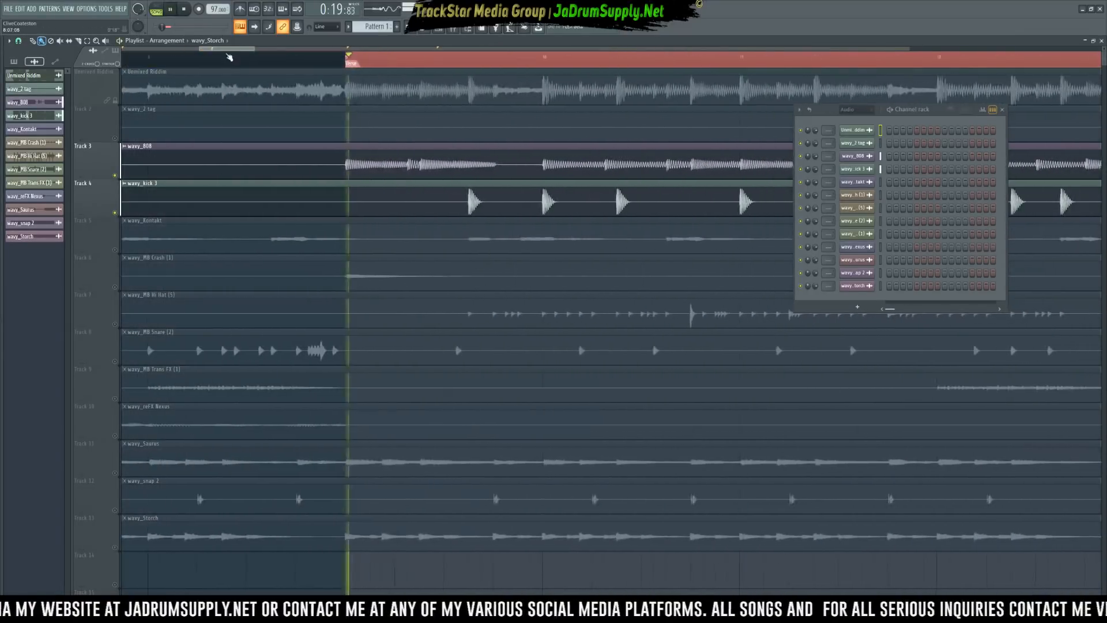
key("space")
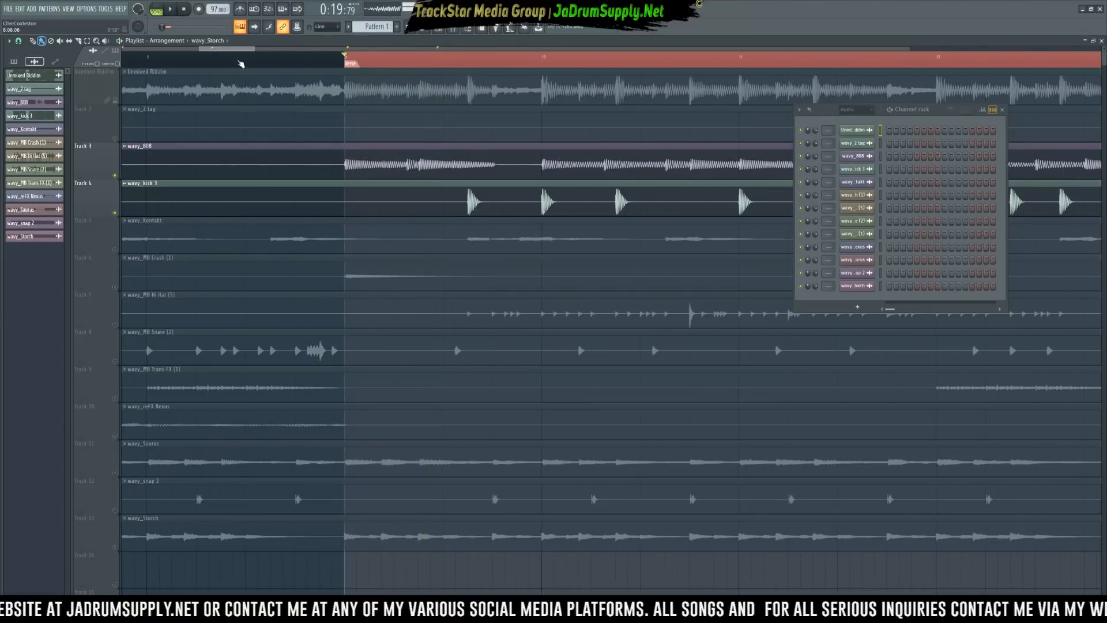
left_click(120, 178)
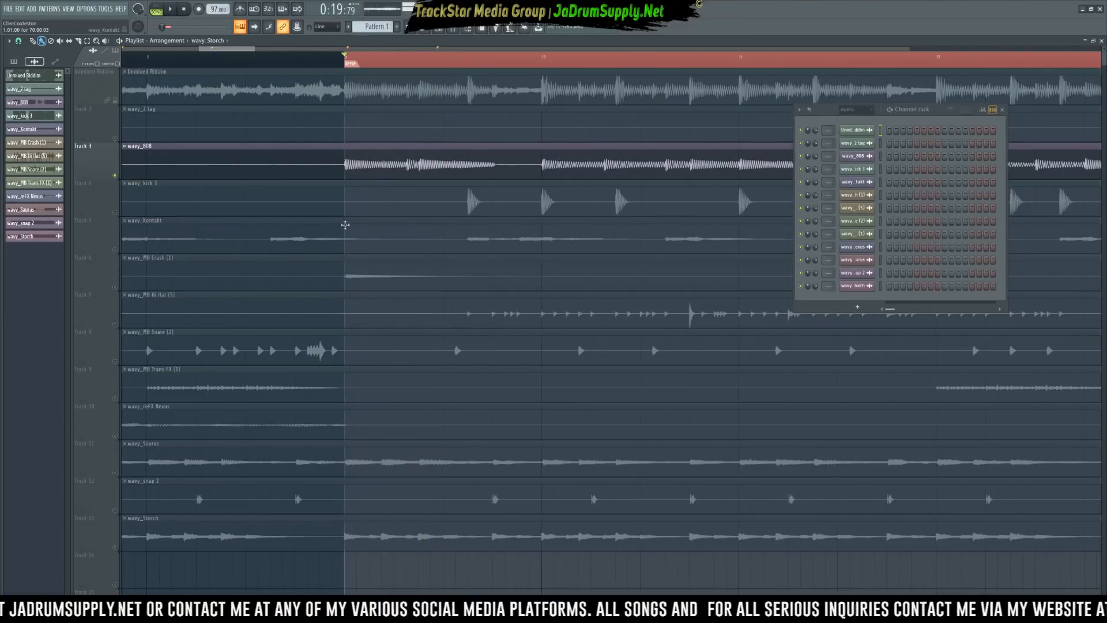
right_click(114, 175)
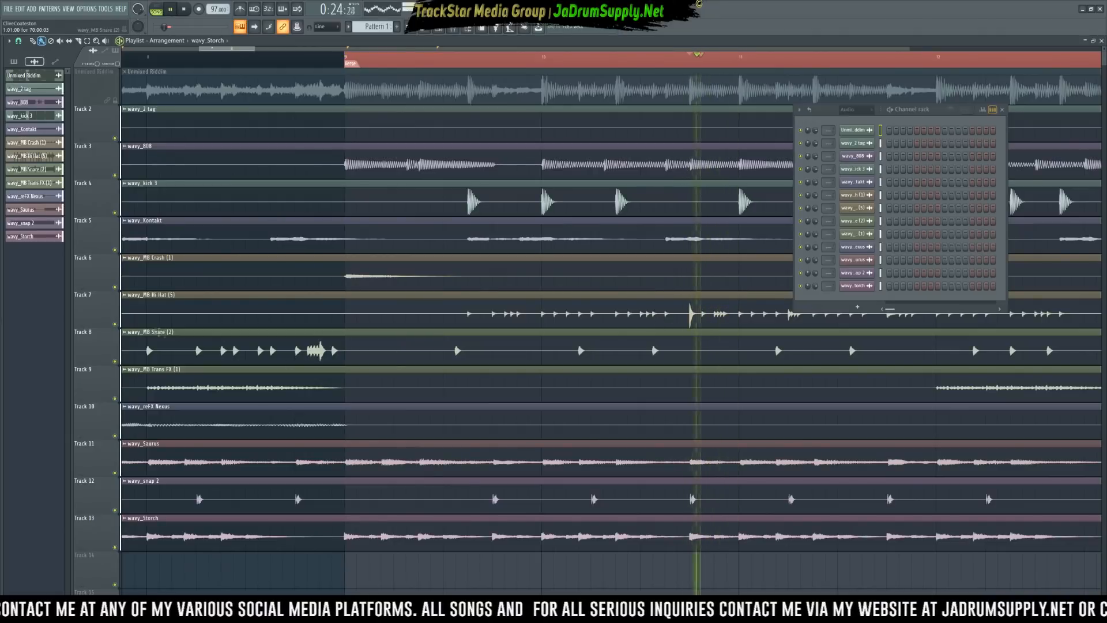
Solo the wavy_MB Hi Hat (5) track and listen to it within the verse.
right_click(120, 326)
key("space")
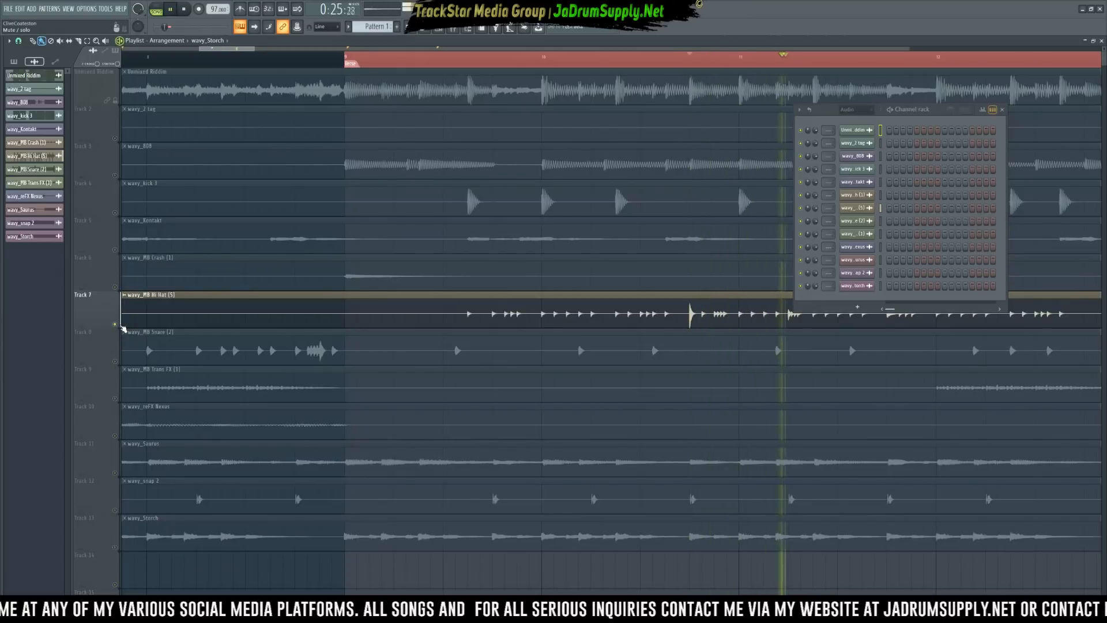
right_click(120, 326)
right_click(120, 327)
key("space")
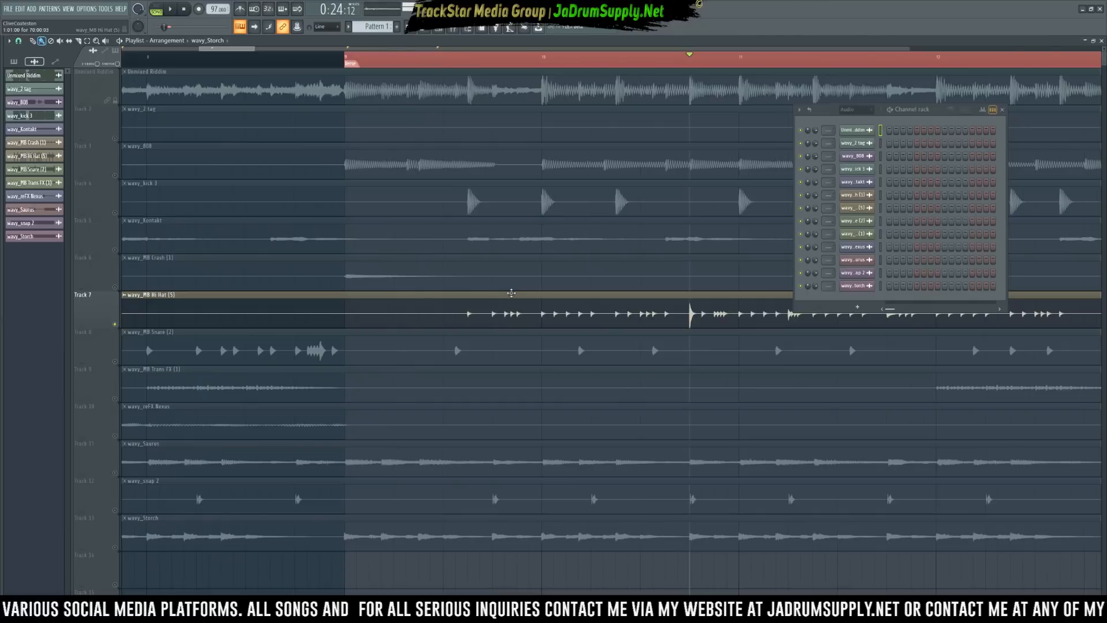
Audition the wavy_MB Snare (2) track on its own from its roll just before the verse, and end the solo.
scroll(383, 70, "down", 10)
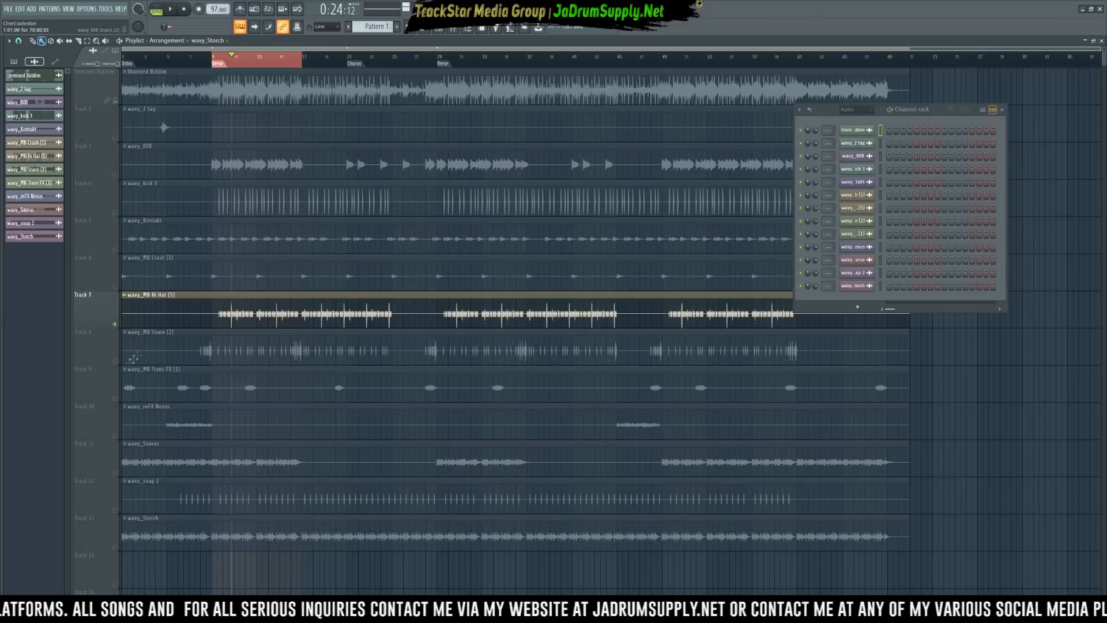
left_click(140, 350)
left_click(199, 65)
key("space")
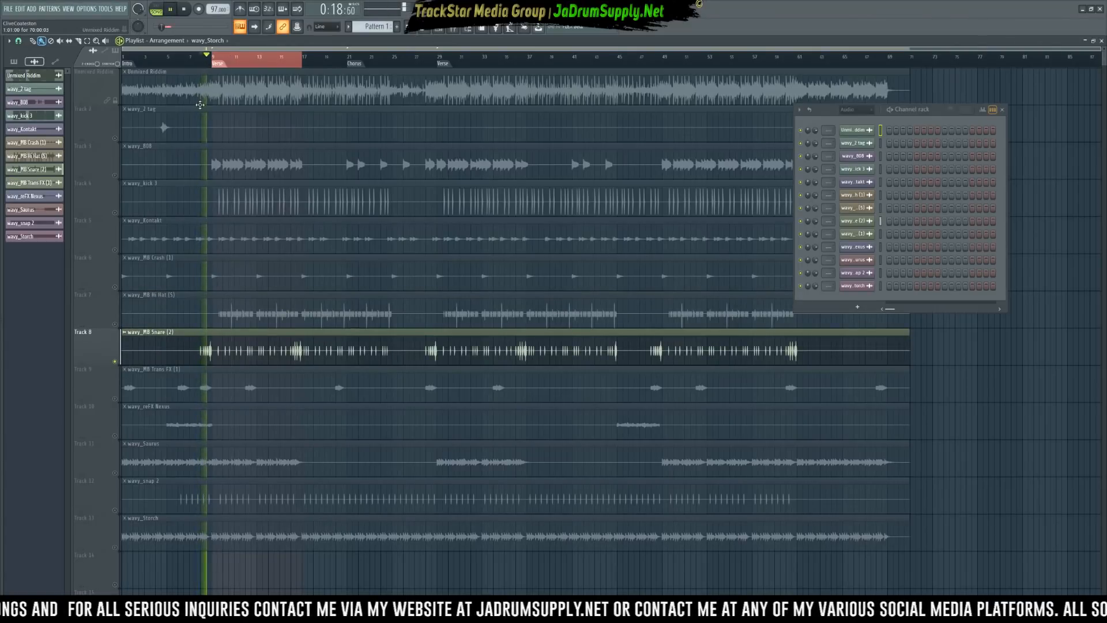
key("space")
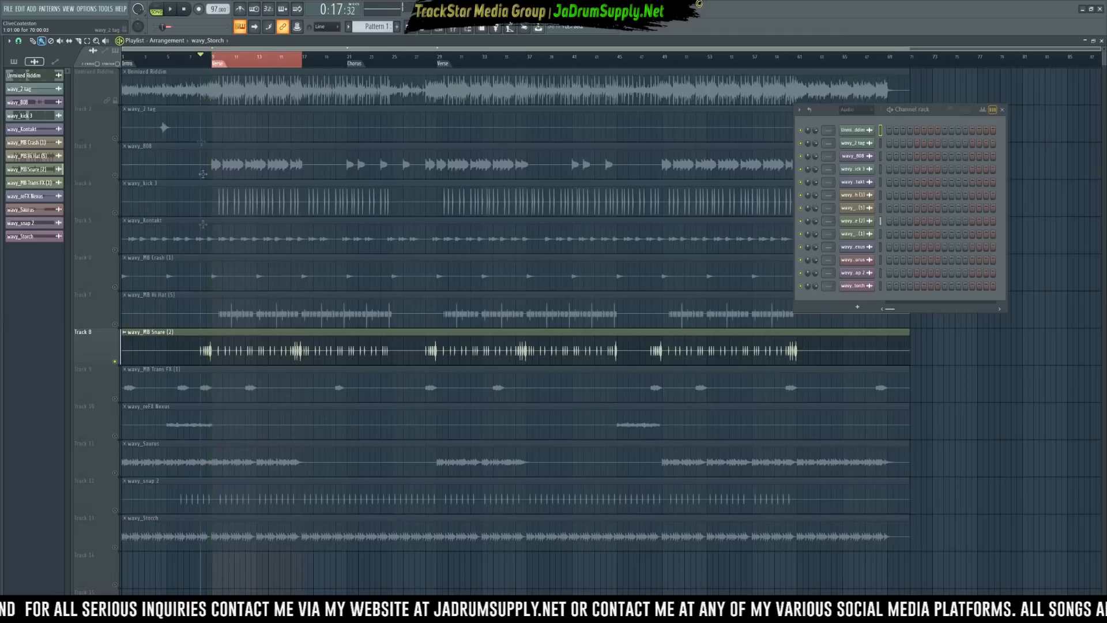
right_click(115, 362)
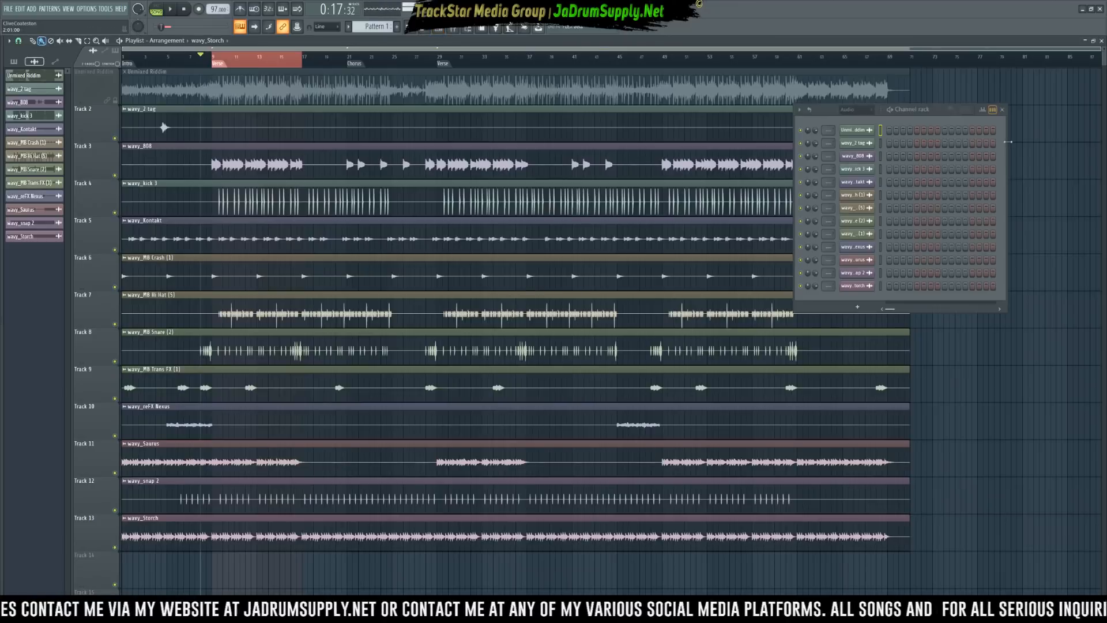
Enlarge the channel rack and widen its channel buttons so the full channel names fit.
left_click_drag(1022, 144, 1076, 144)
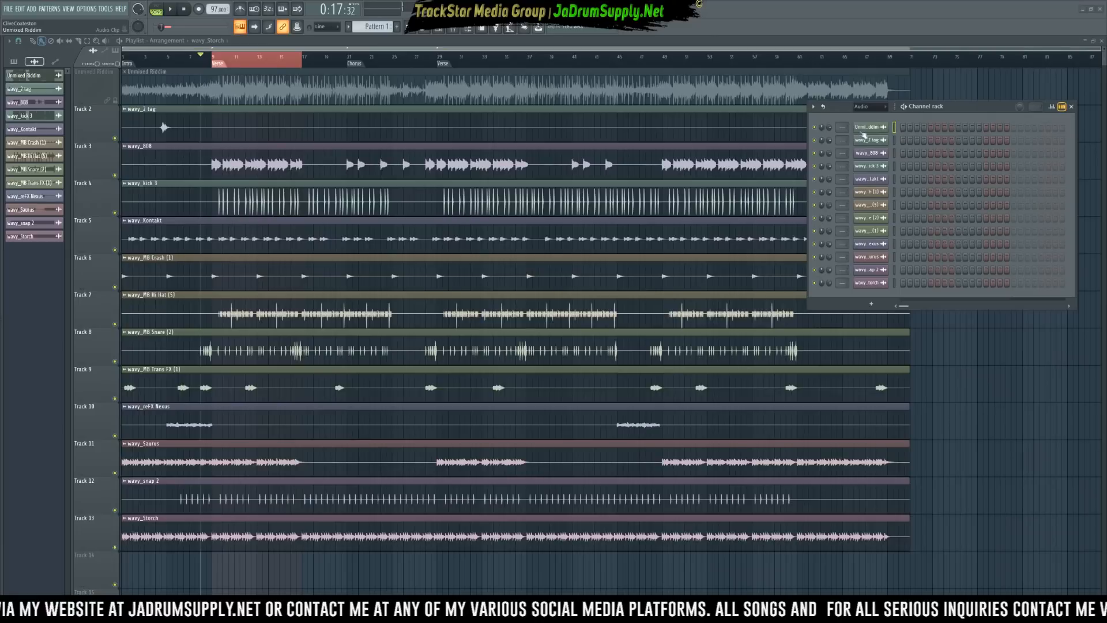
left_click_drag(809, 125, 685, 129)
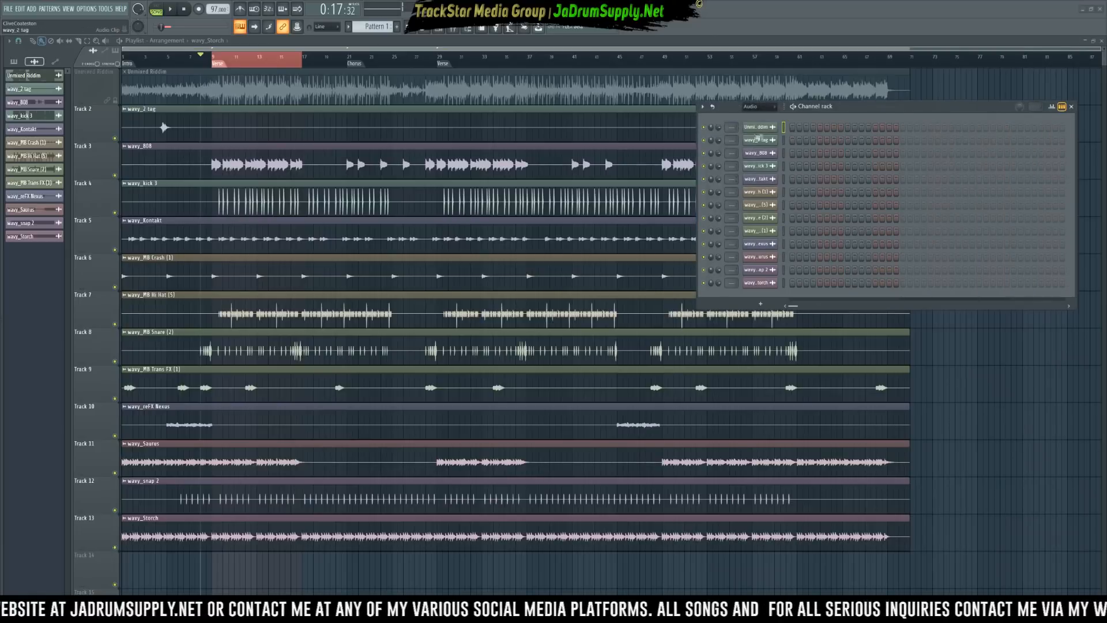
left_click_drag(782, 104, 830, 105)
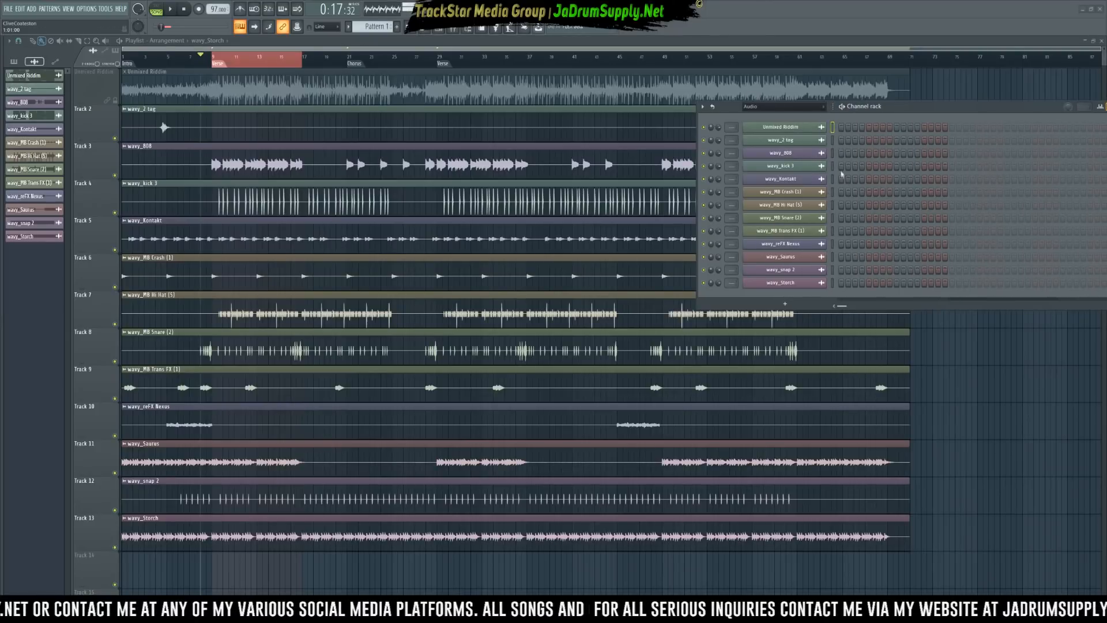
Reorder the channels with wavy_kick 3 directly above wavy_808 and wavy_MB Snare (2) directly below it.
left_click(833, 166)
key("alt+Up")
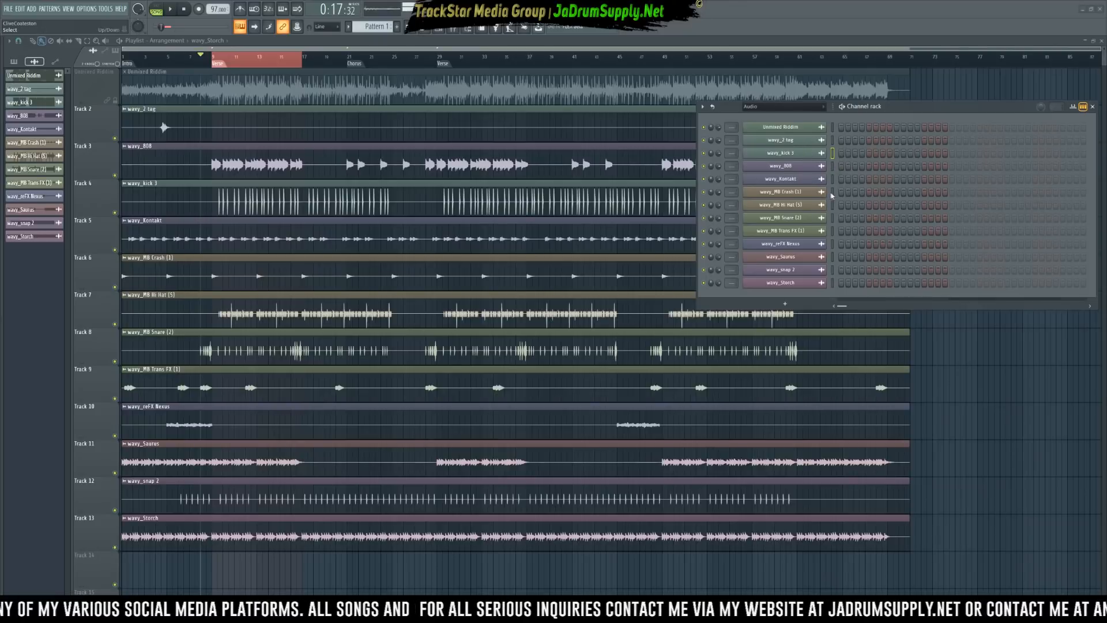
left_click(833, 192)
left_click(807, 220)
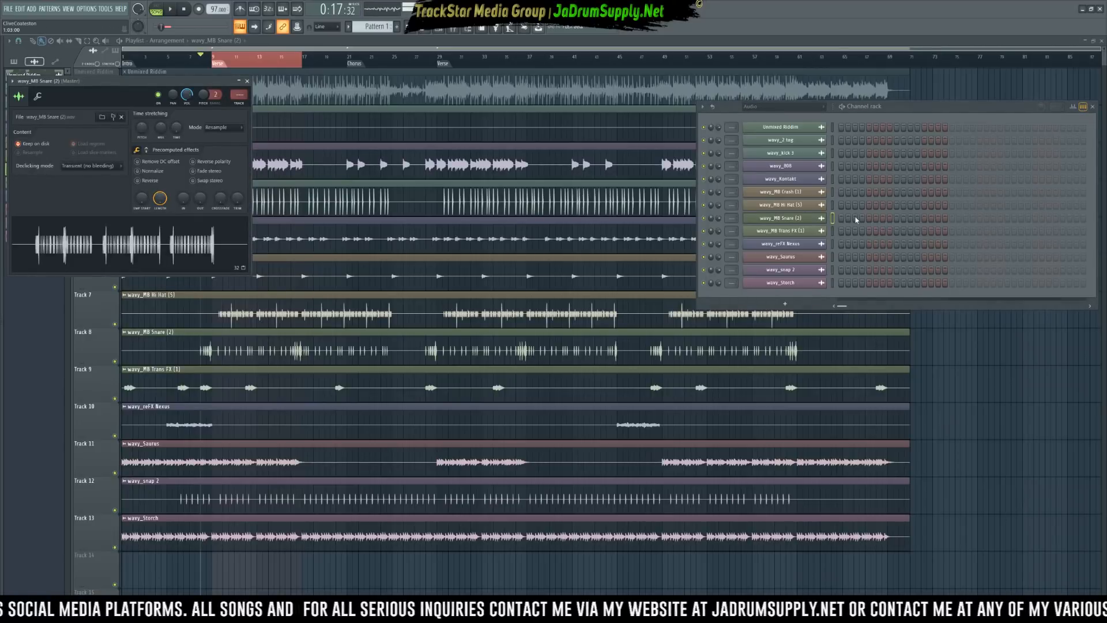
key("alt+Up")
key("alt+Up")
key("alt+Up")
key("alt+Up")
key("alt+Down")
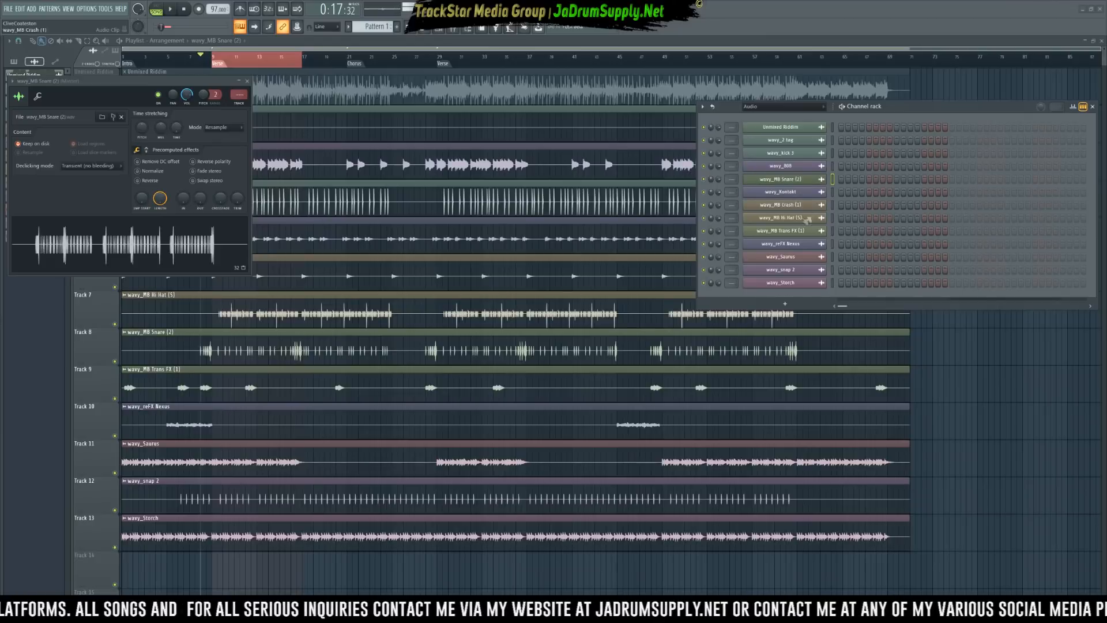
Move the wavy_Saurus, wavy_reFX Nexus and wavy_Storch channels up so they sit directly below wavy_Kontakt.
left_click(807, 245)
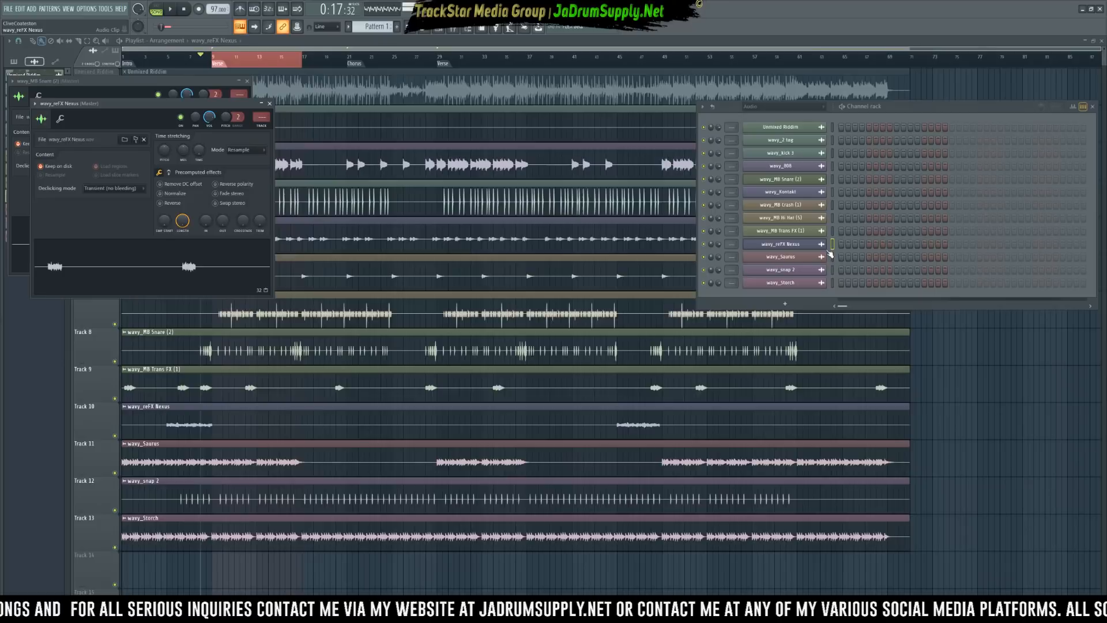
key("alt+Up")
key("alt+Up")
key("alt+Up")
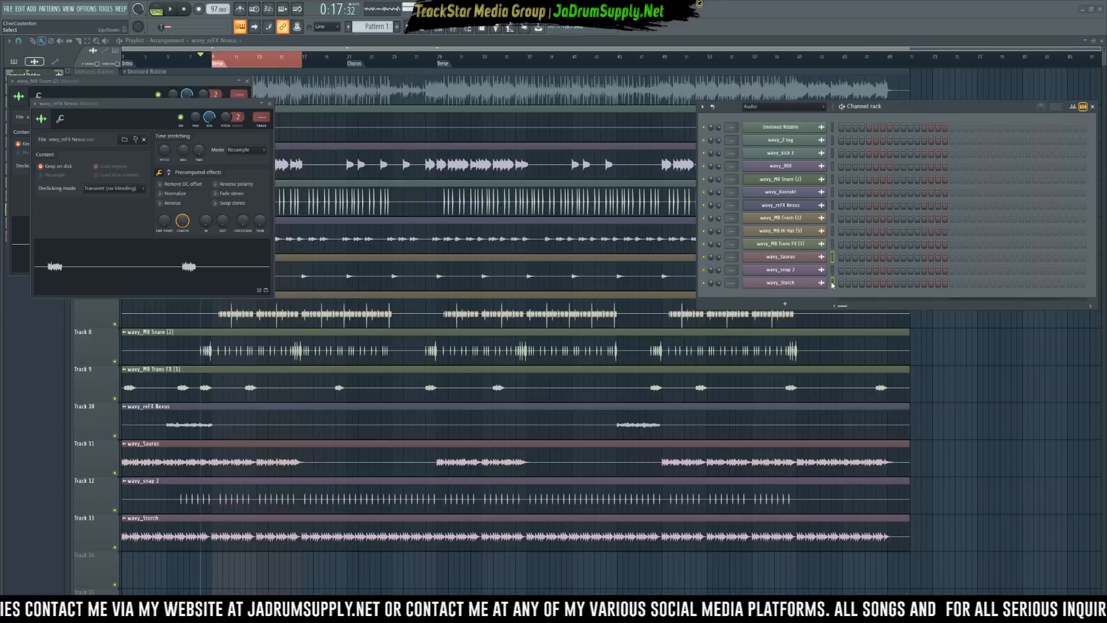
key("alt+Up")
key("alt+Up")
key("alt+Up")
key("alt+Up")
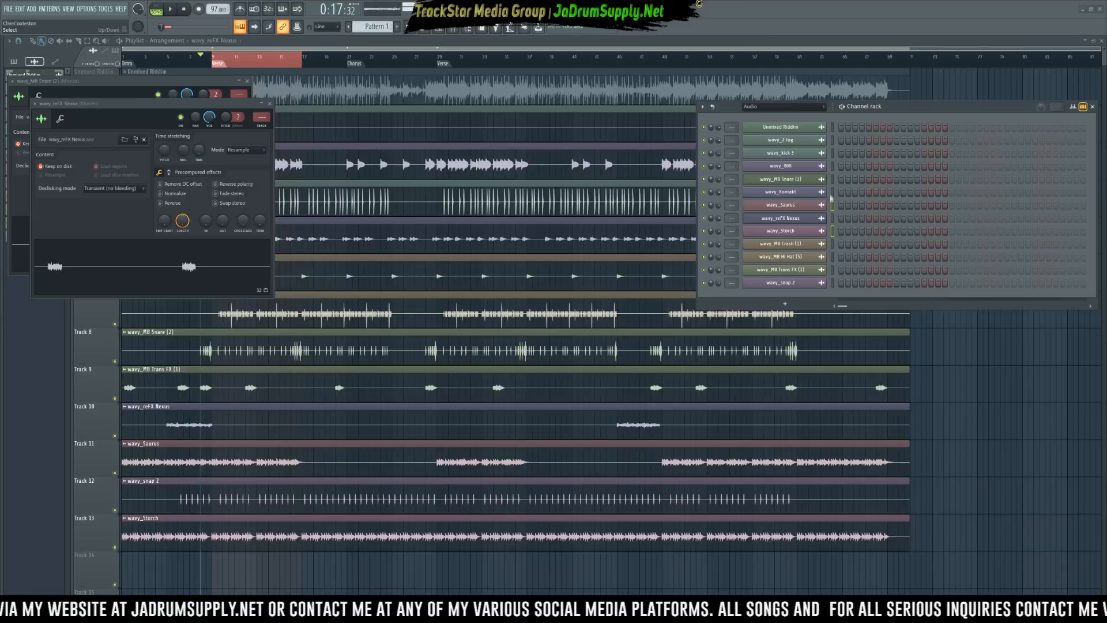
Color the selected Kontakt, Saurus, reFX Nexus and Storch channels purple.
left_click(702, 107)
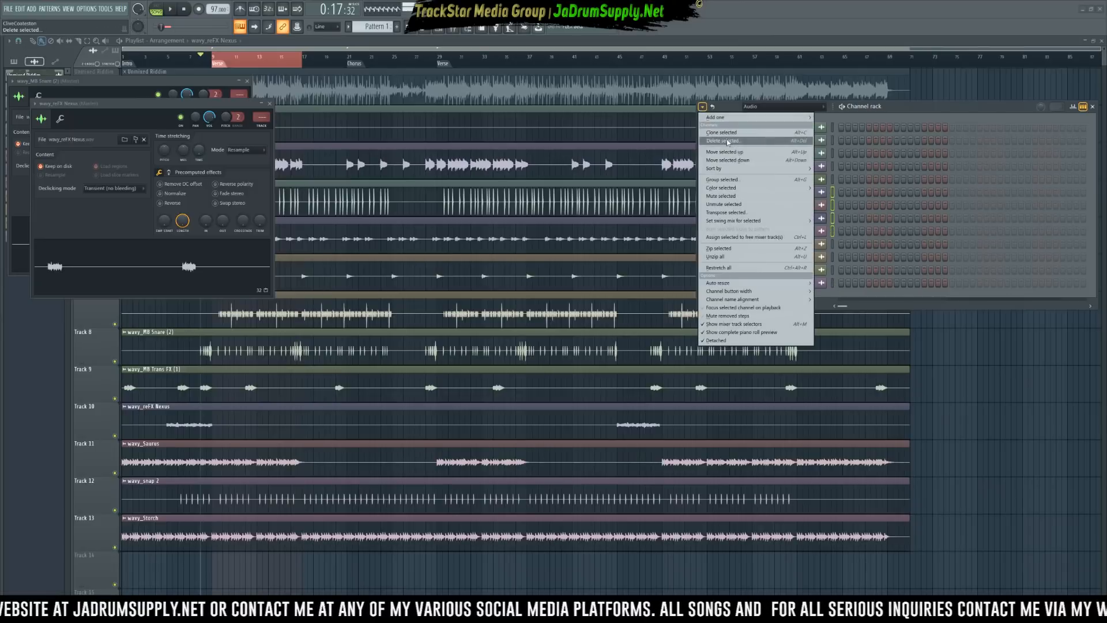
mouse_move(721, 188)
left_click(835, 196)
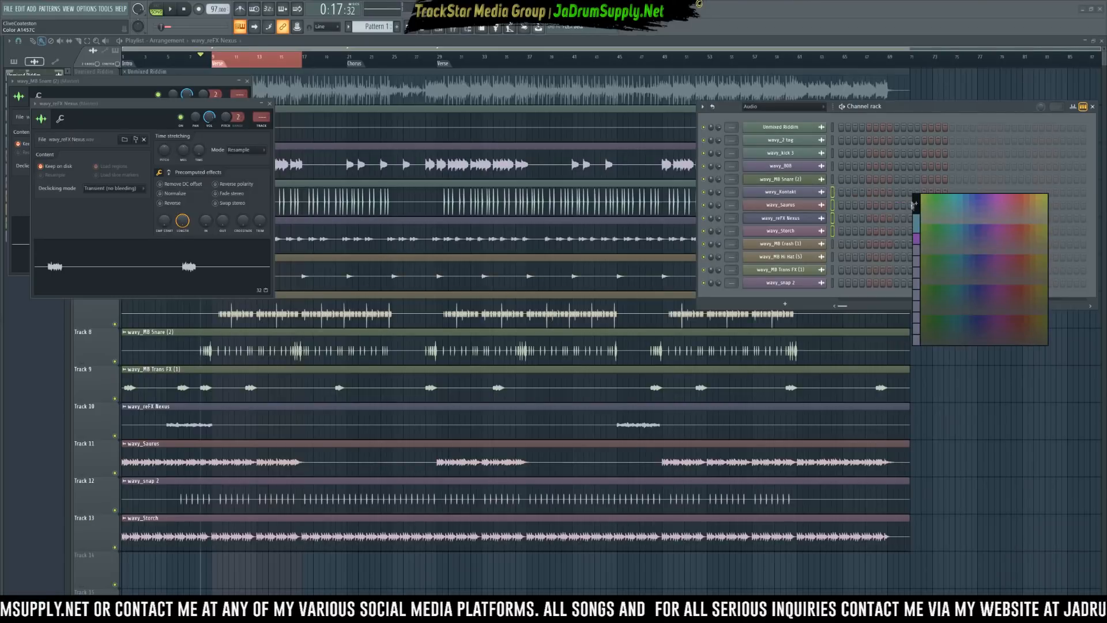
left_click(918, 237)
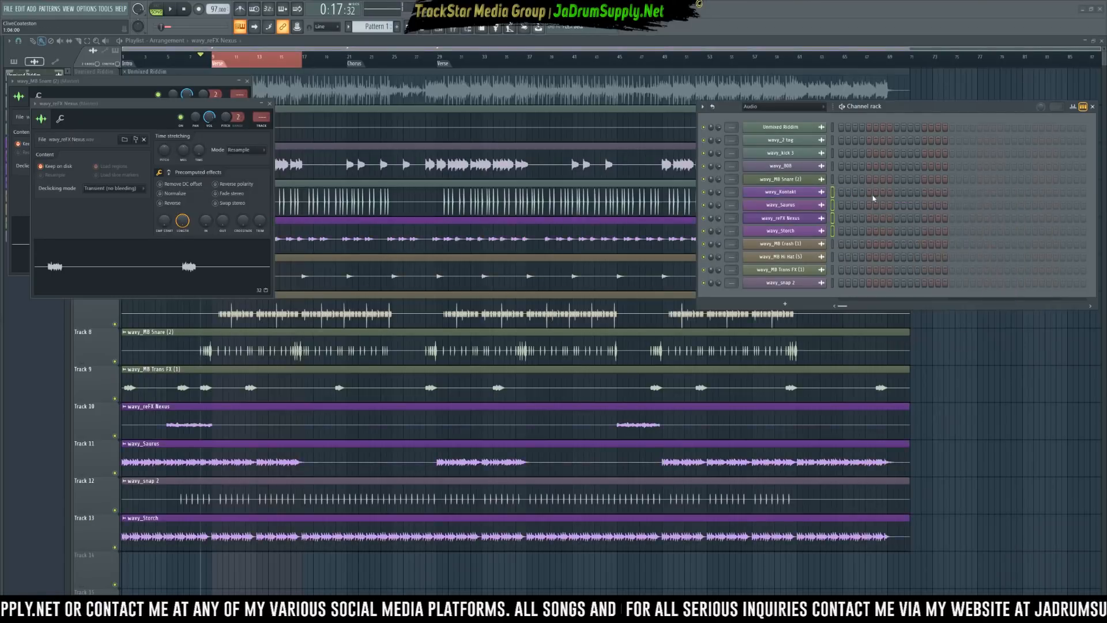
Color the wavy_MB Snare (2) channel red.
right_click(827, 176)
left_click(857, 209)
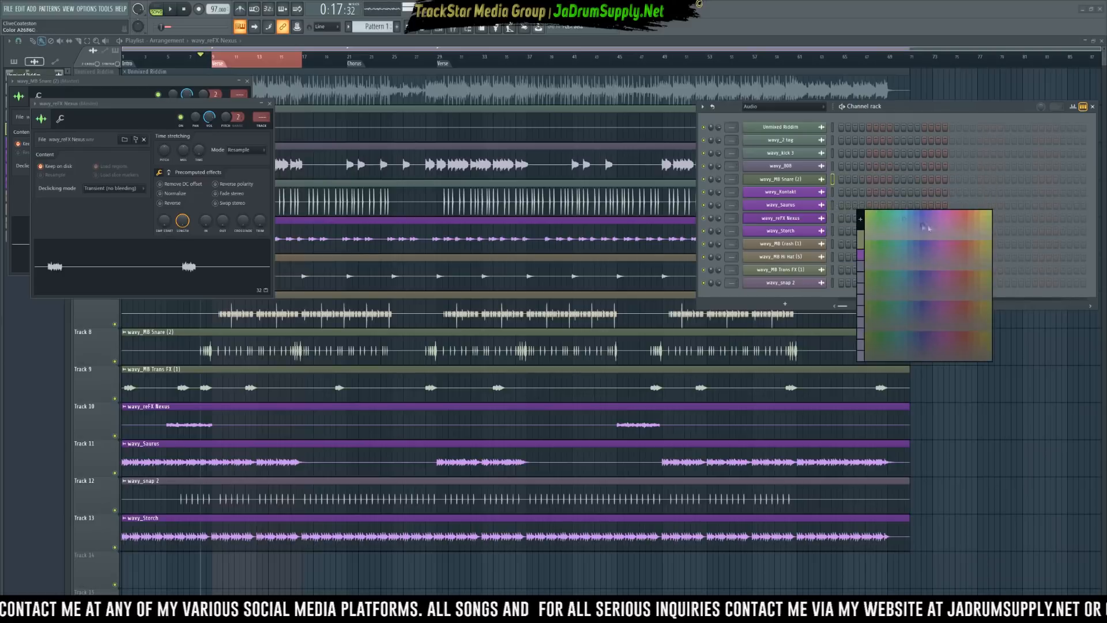
left_click(965, 218)
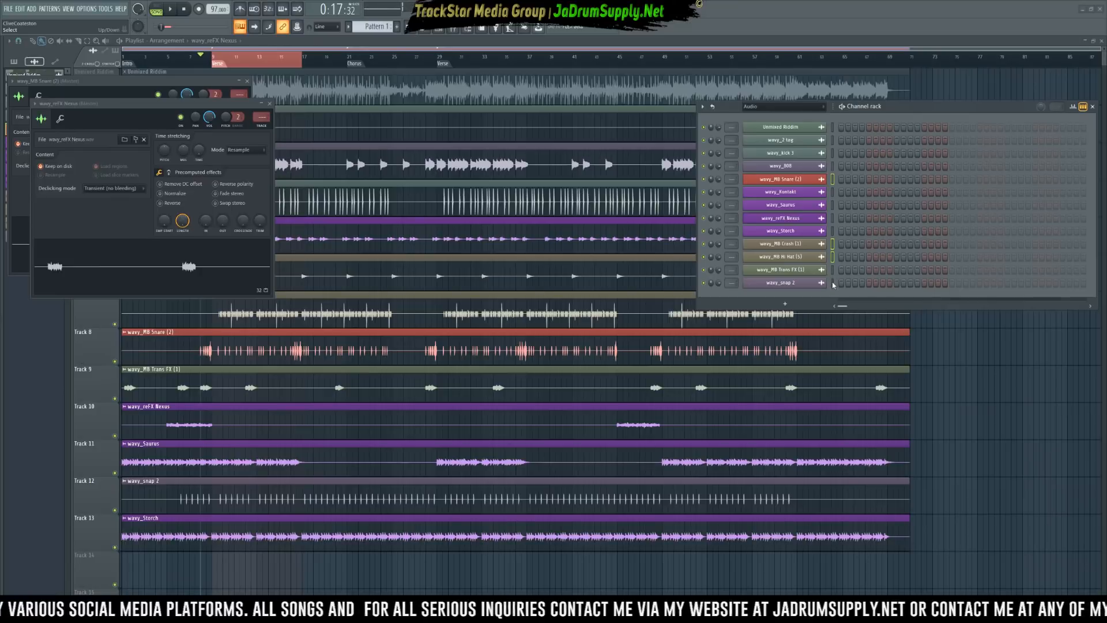
Color the crash, hi-hat and wavy_snap 2 channels orange.
left_click(702, 106)
mouse_move(744, 189)
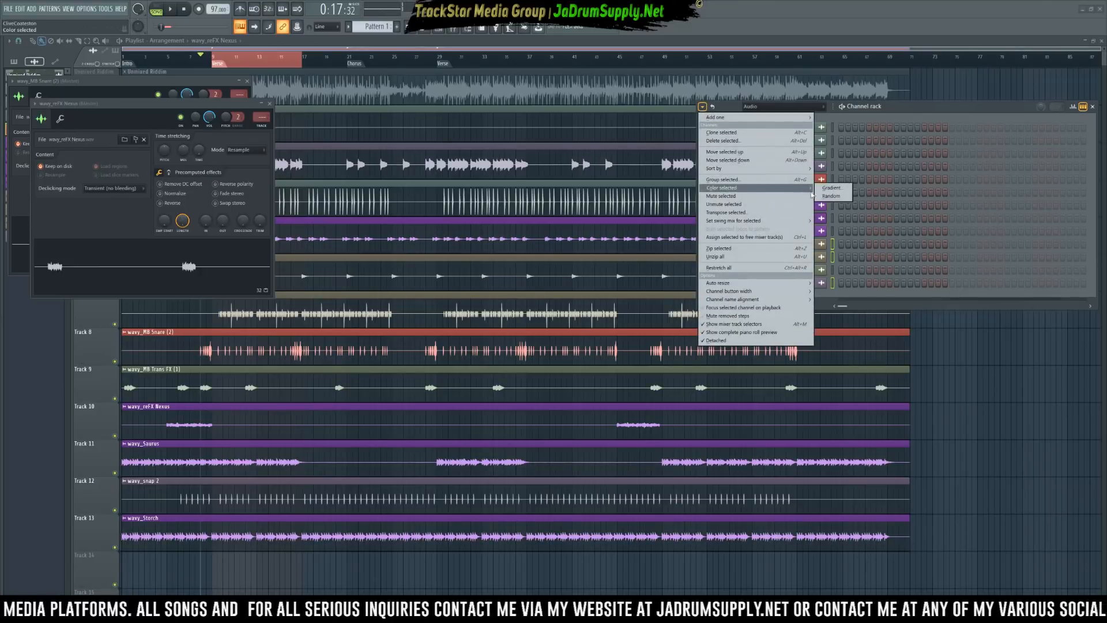
left_click(833, 188)
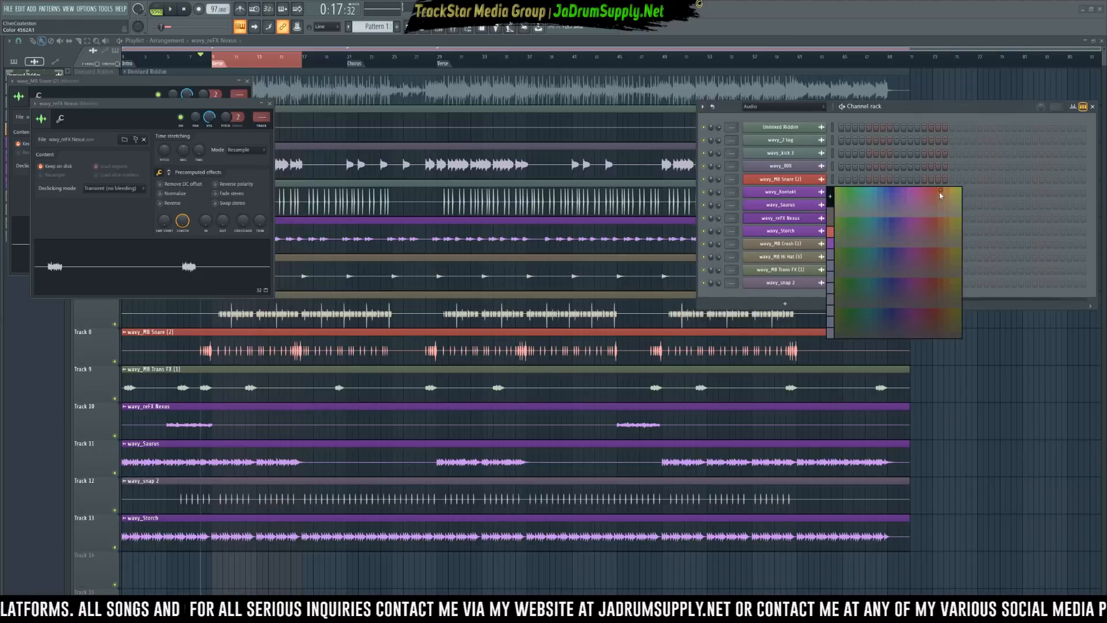
left_click(945, 241)
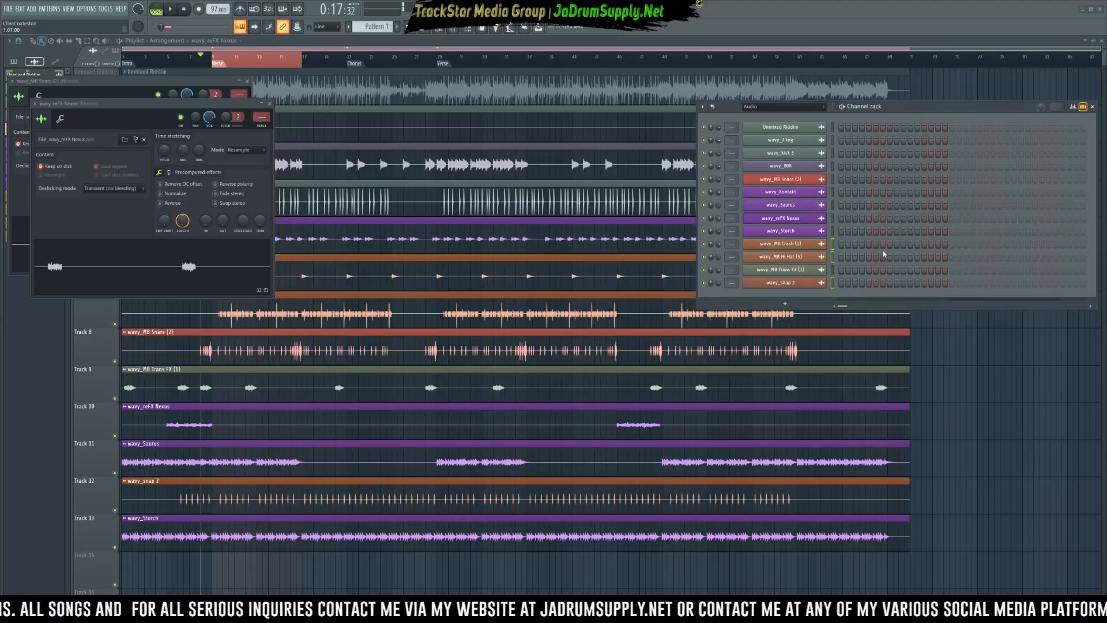
Move the wavy_MB Trans FX (1) channel below wavy_snap 2 at the end of the channel list.
left_click(832, 275)
key("alt+Down")
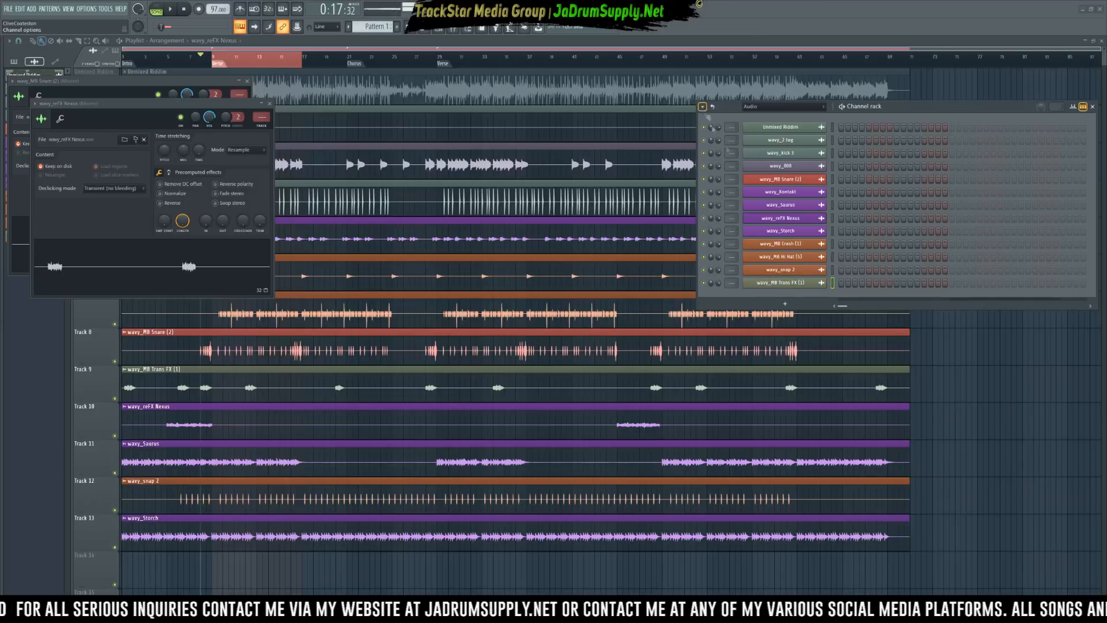
Color the wavy_MB Trans FX (1) channel teal.
right_click(790, 282)
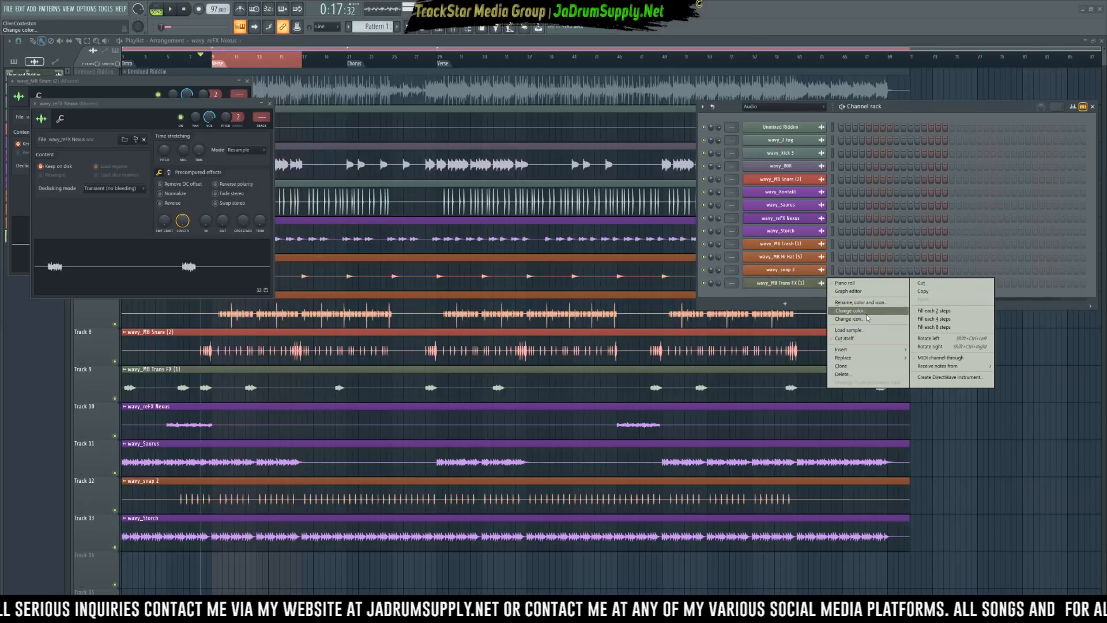
left_click(867, 313)
left_click(906, 319)
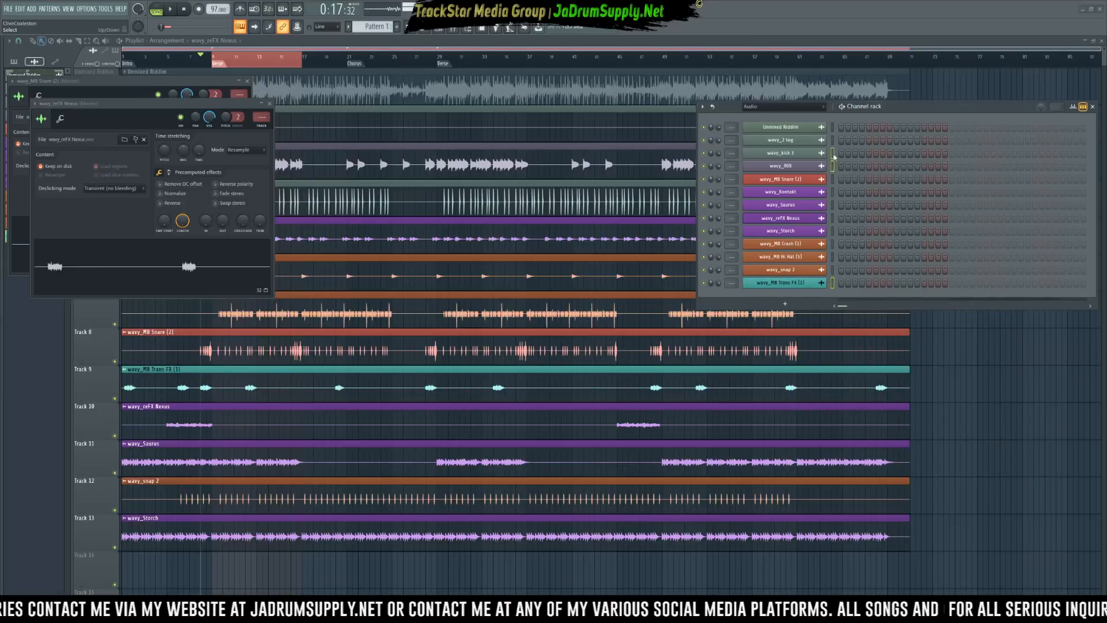
Select the wavy_kick 3 and wavy_808 channels and color the selection blue.
left_click(703, 108)
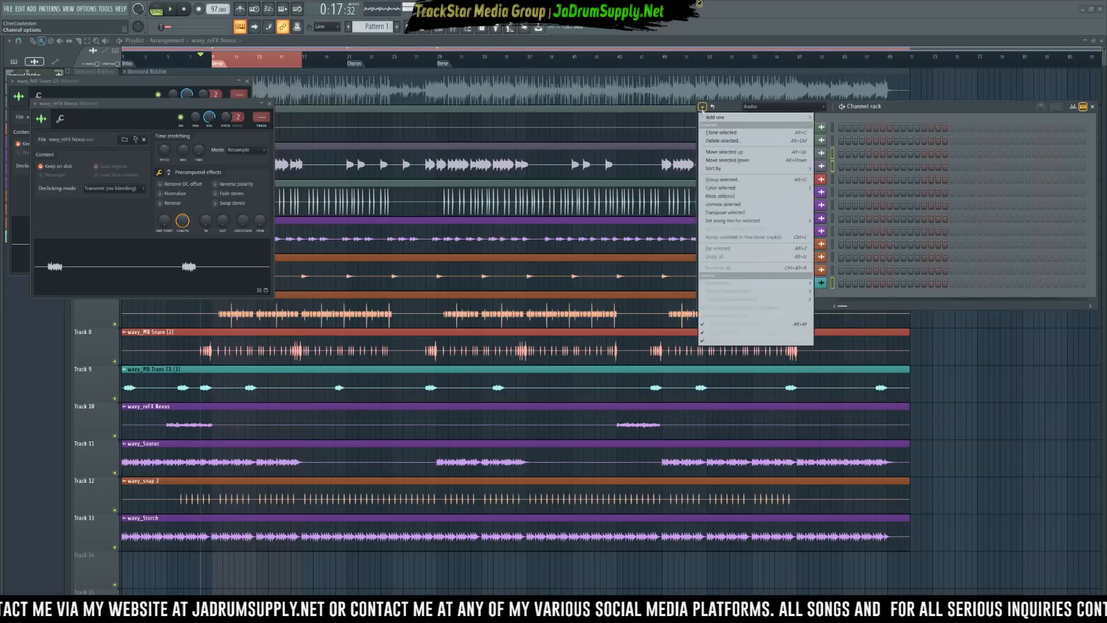
left_click(832, 189)
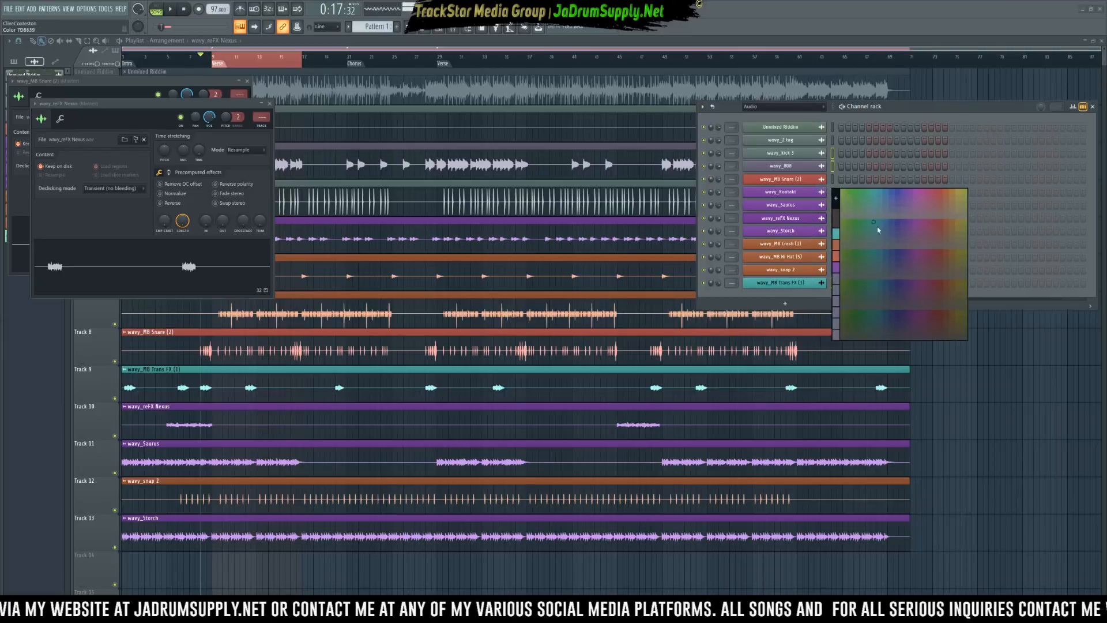
left_click(898, 193)
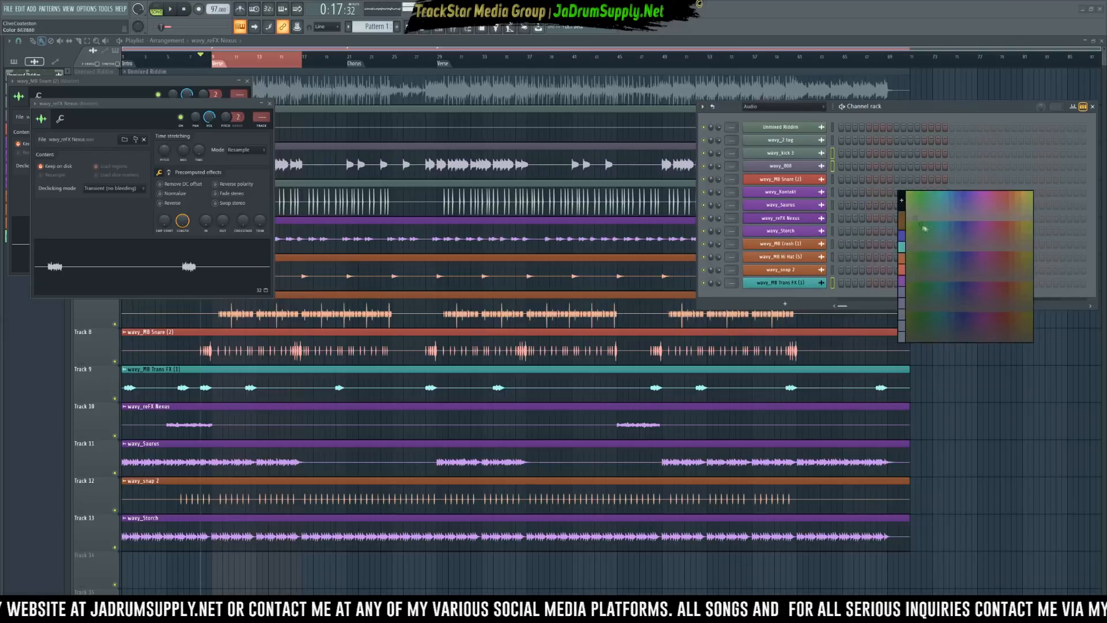
left_click(960, 200)
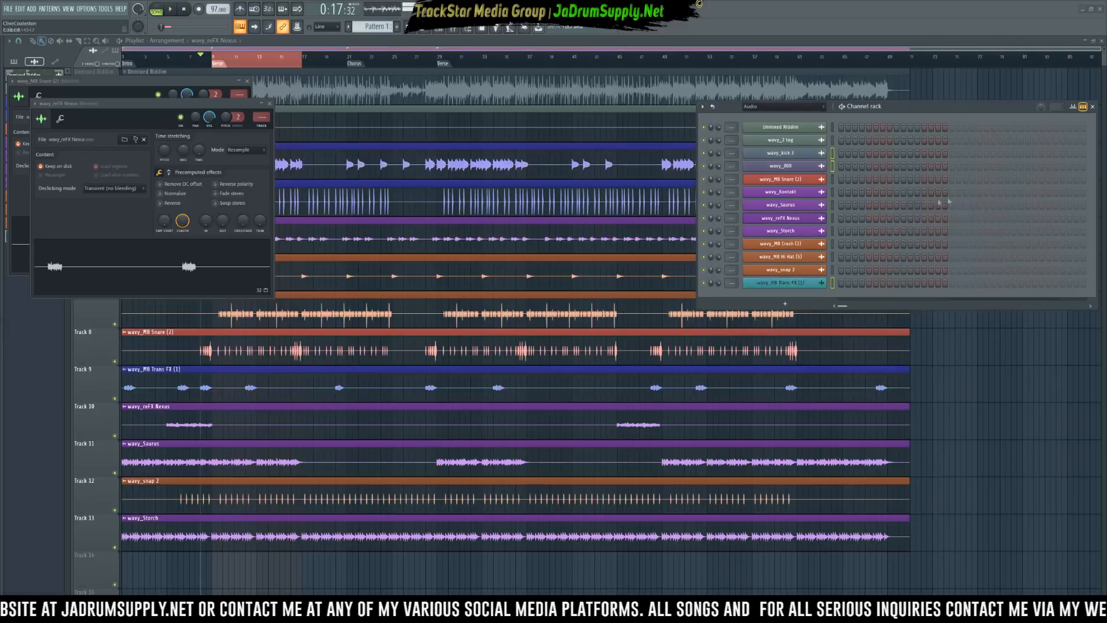
Change the wavy_MB Trans FX (1) channel's color from blue back to teal.
right_click(825, 282)
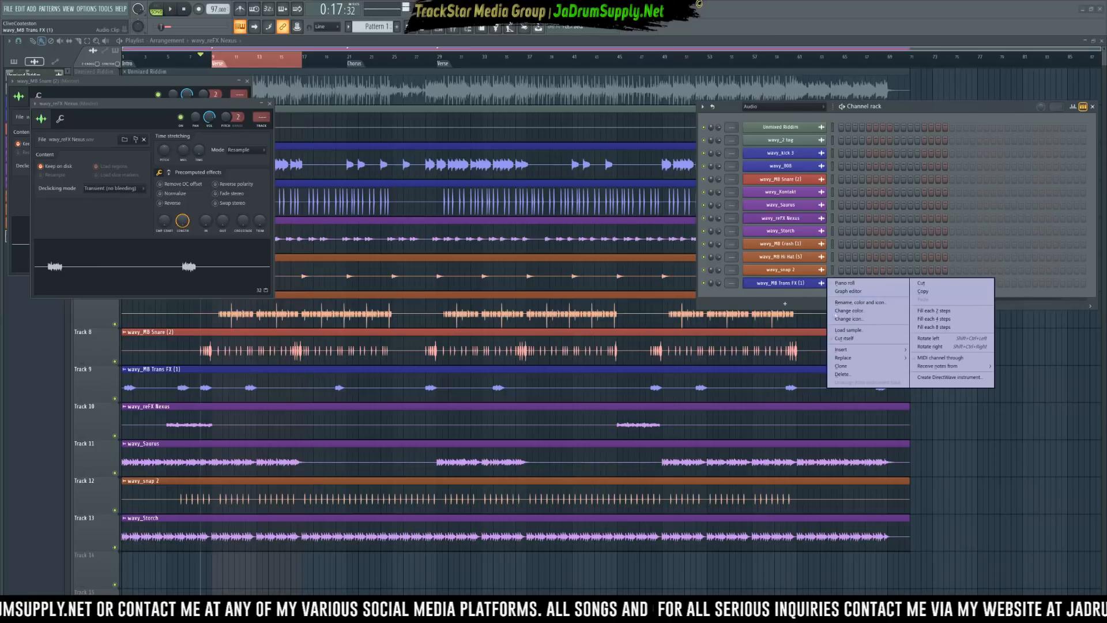
left_click(849, 310)
left_click(855, 374)
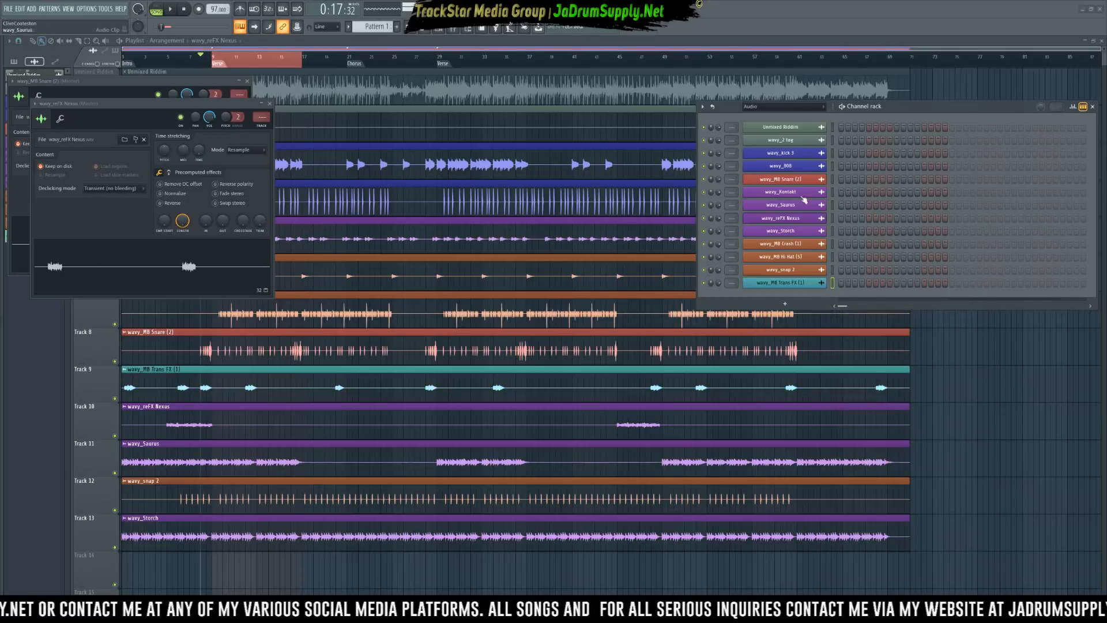
Color the wavy_2 tag channel orange and move it down the channel list to just above wavy_MB Trans FX (1).
right_click(826, 140)
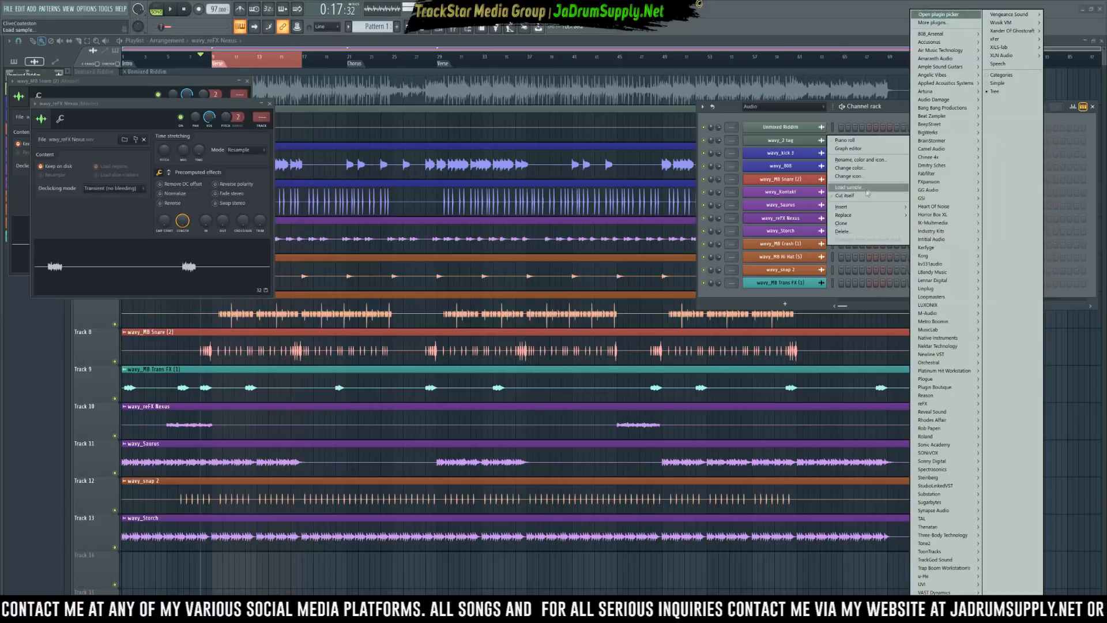
left_click(849, 168)
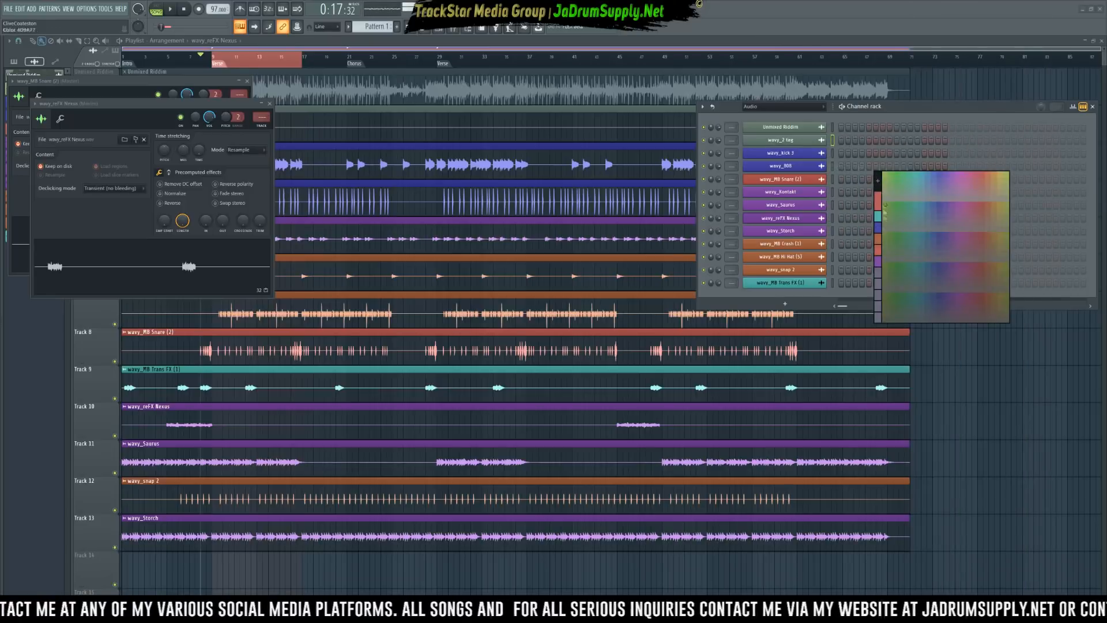
left_click(878, 238)
key("alt+Down")
key("alt+Down")
key("alt+Down")
key("alt+Down")
key("alt+Down")
key("alt+Down")
key("alt+Down")
key("alt+Down")
key("alt+Down")
key("alt+Down")
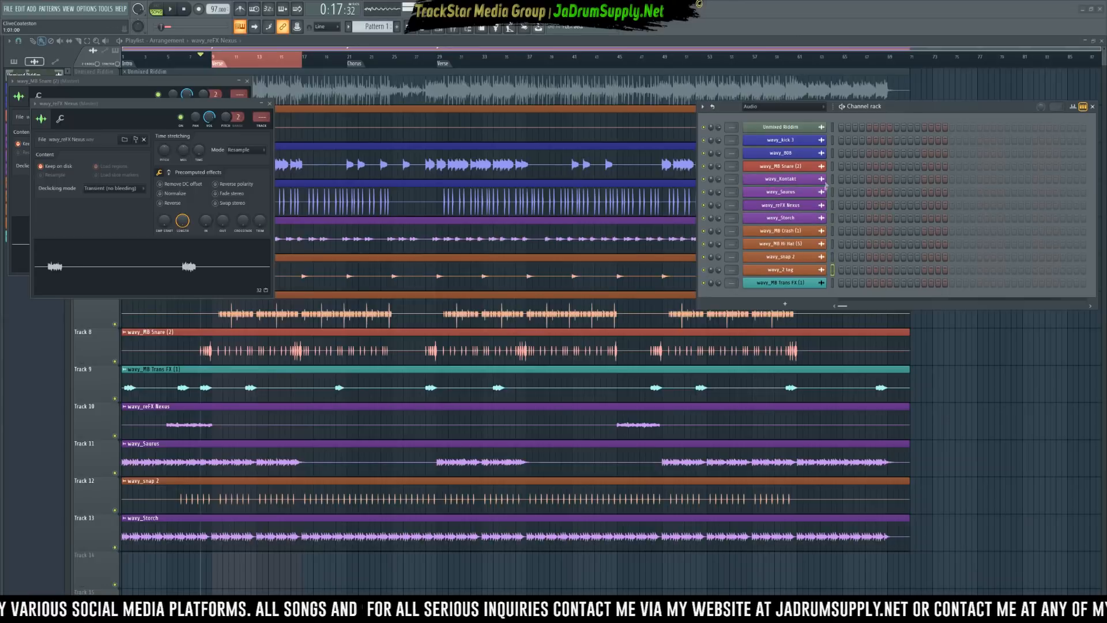
Select all channels and route them to consecutive mixer tracks starting at Insert 1.
right_click(833, 129)
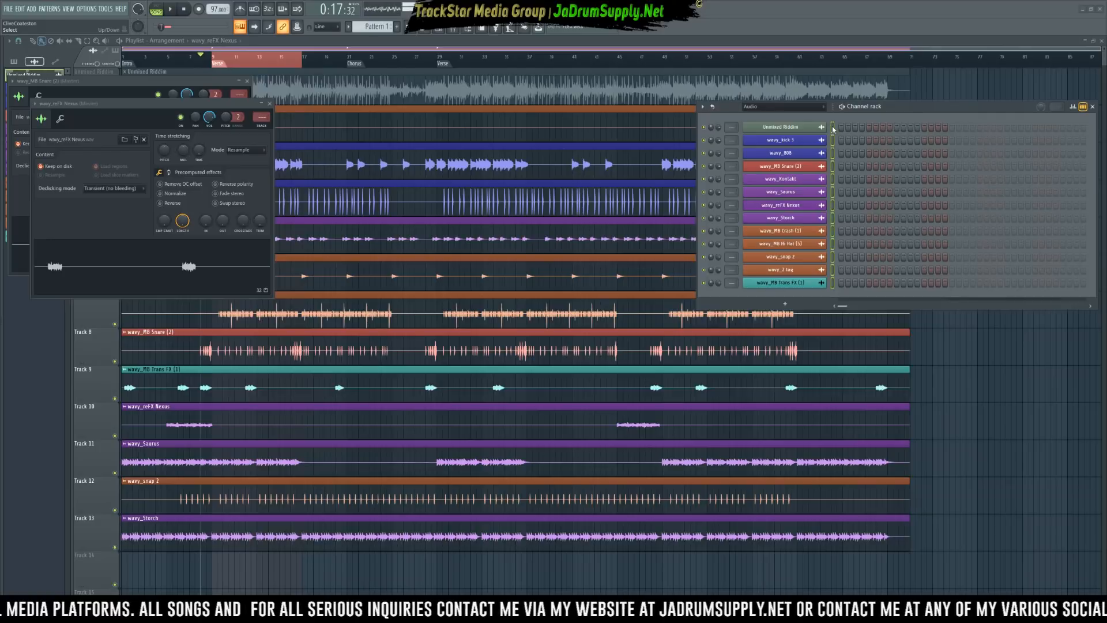
key("F9")
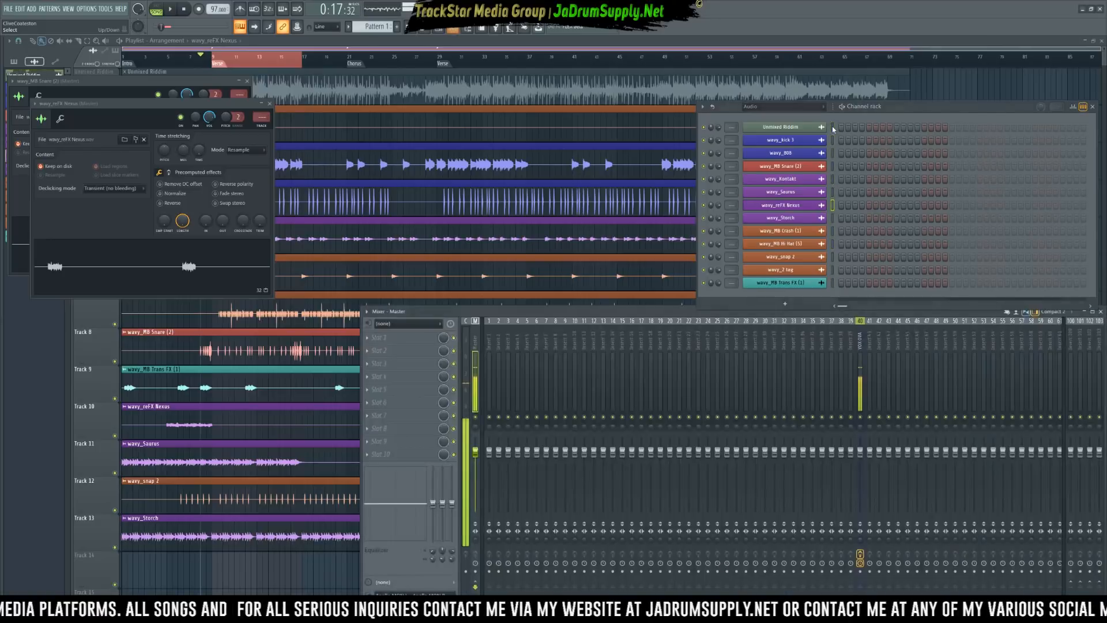
left_click(490, 372)
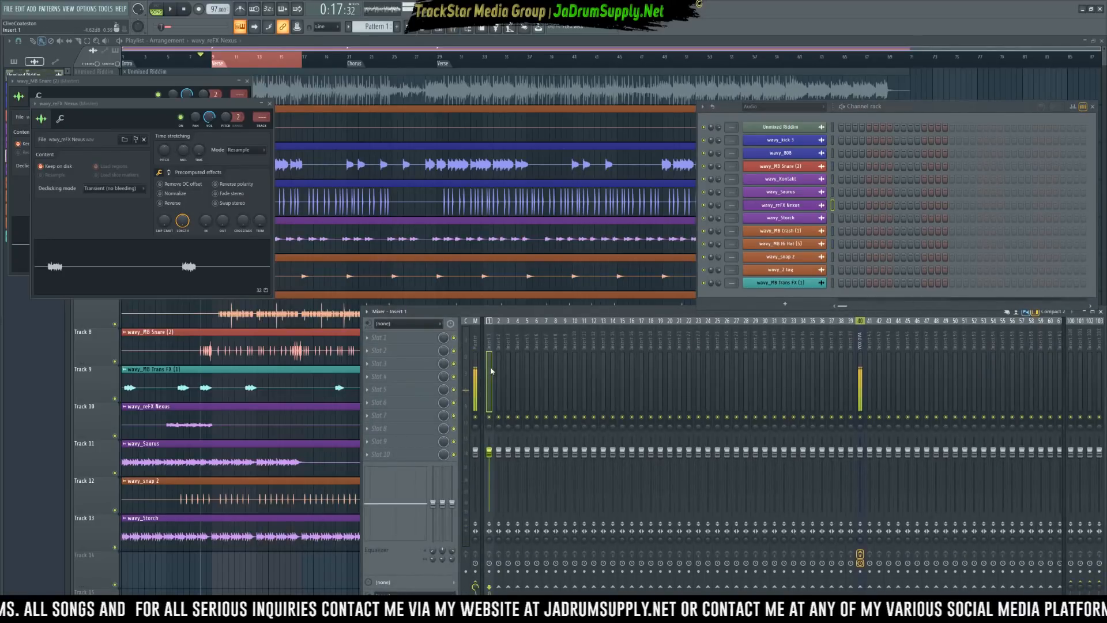
left_click(834, 129)
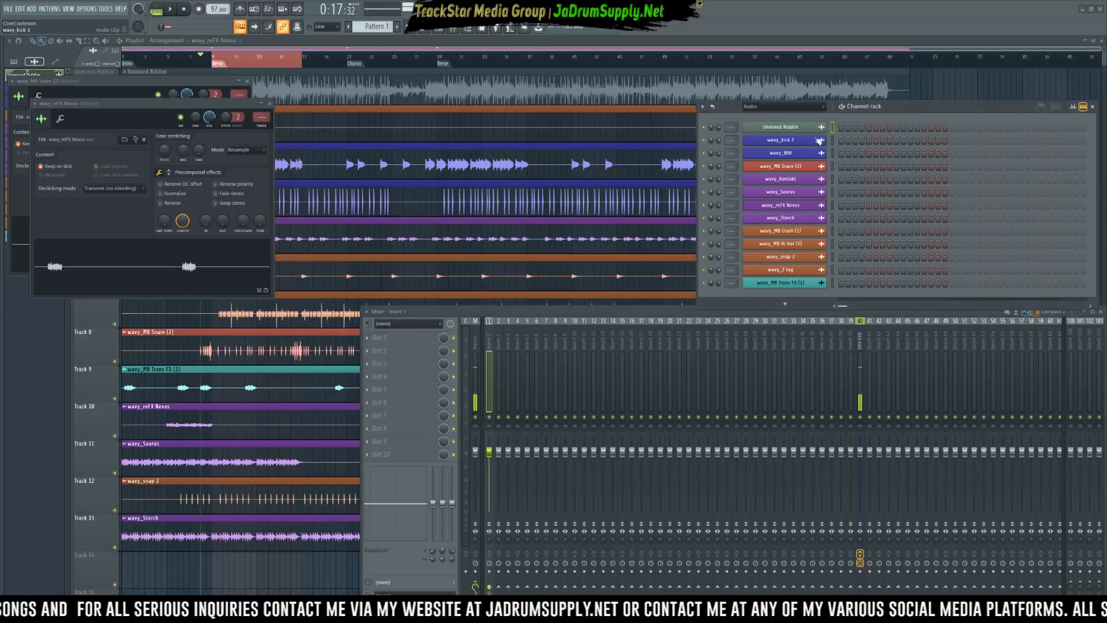
left_click(493, 385)
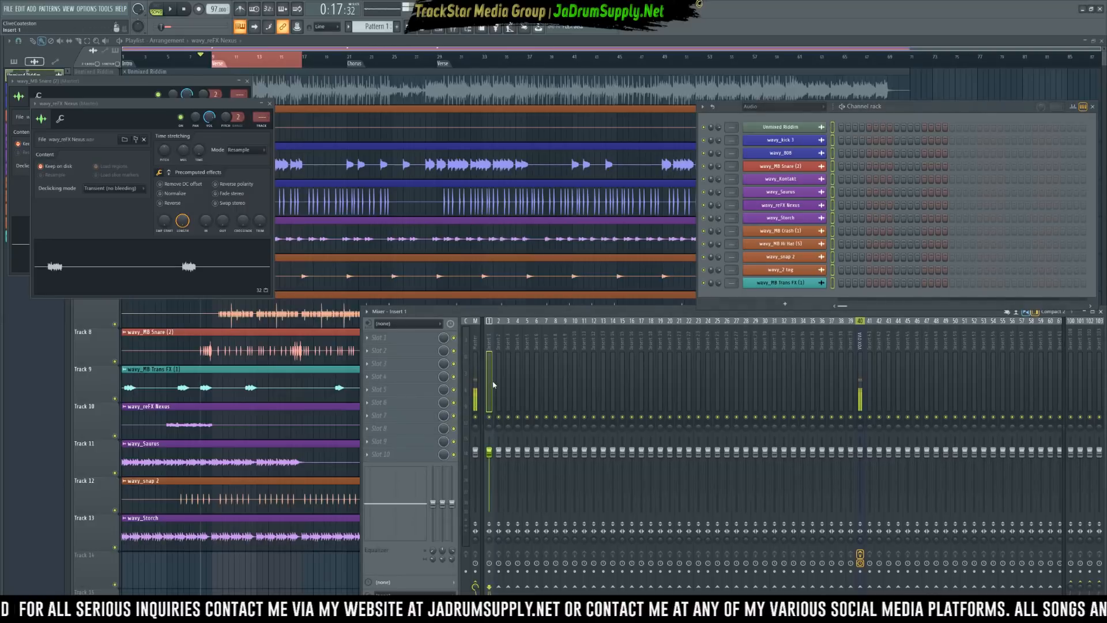
key("ctrl+shift+l")
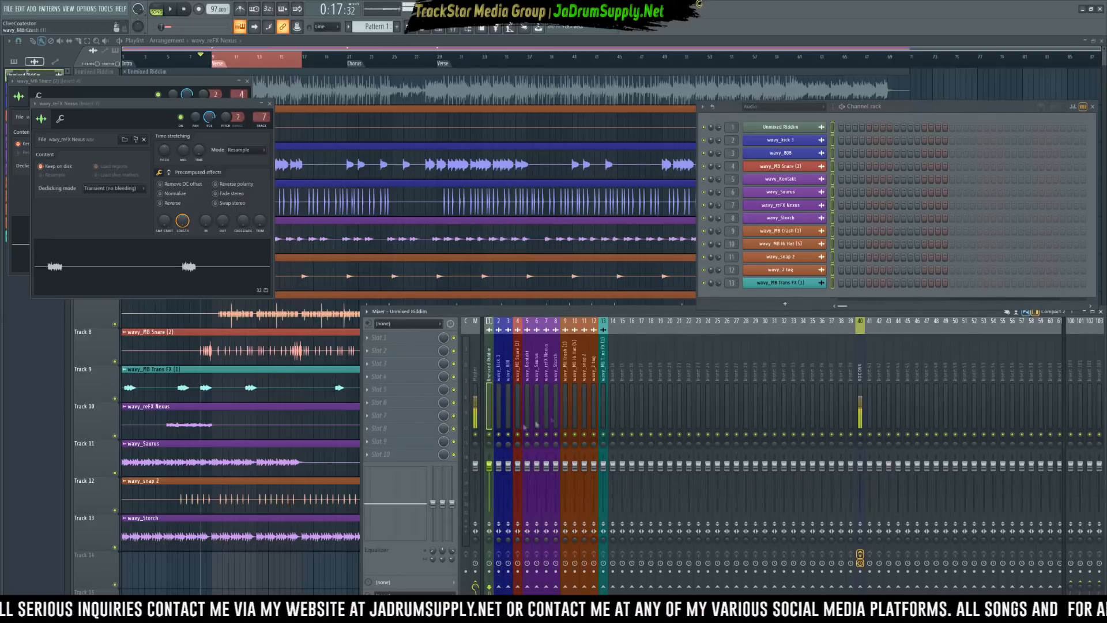
Lower the faders of all routed stem tracks in the mixer together, and bring Unmixed Riddim down further.
left_click_drag(493, 411, 603, 411)
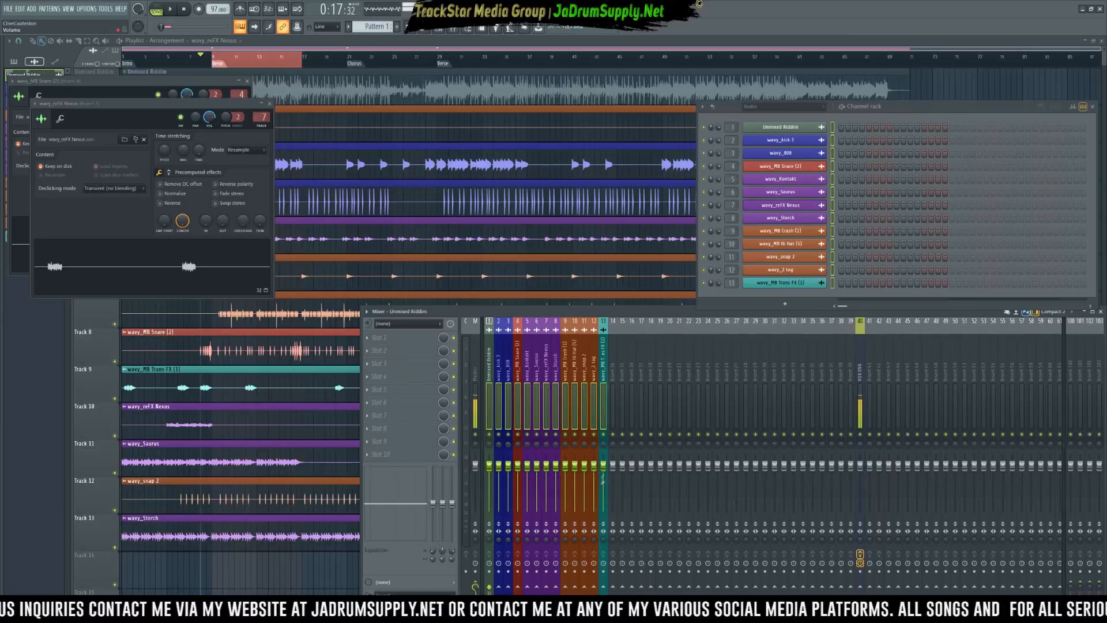
left_click_drag(499, 465, 489, 510)
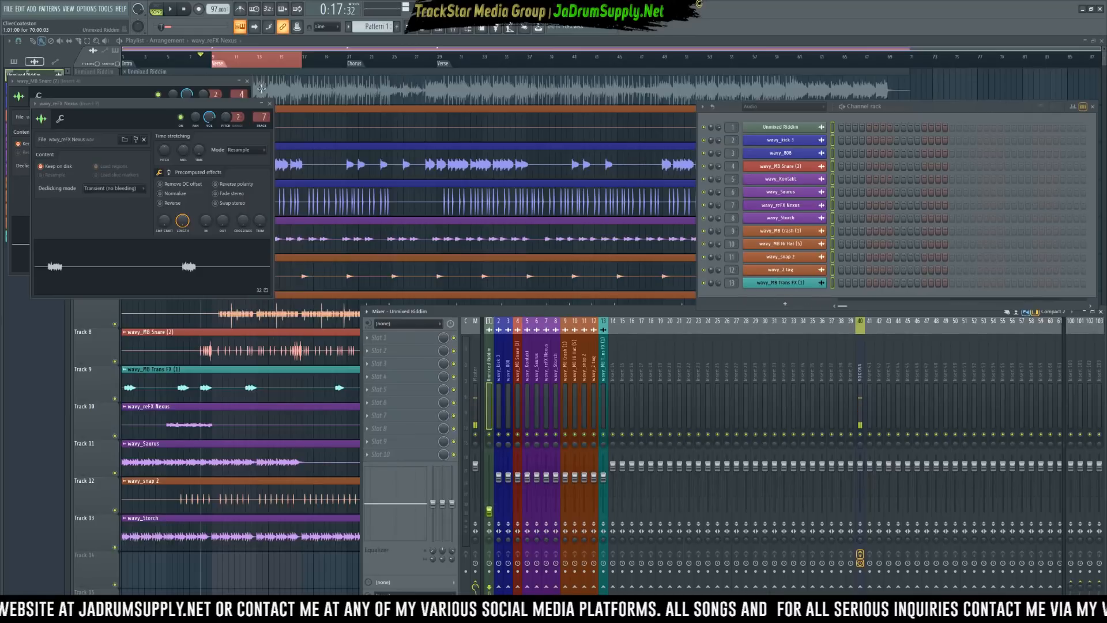
Close the wavy_reFX Nexus and wavy_MB Snare (2) channel settings windows.
left_click(269, 104)
left_click(247, 81)
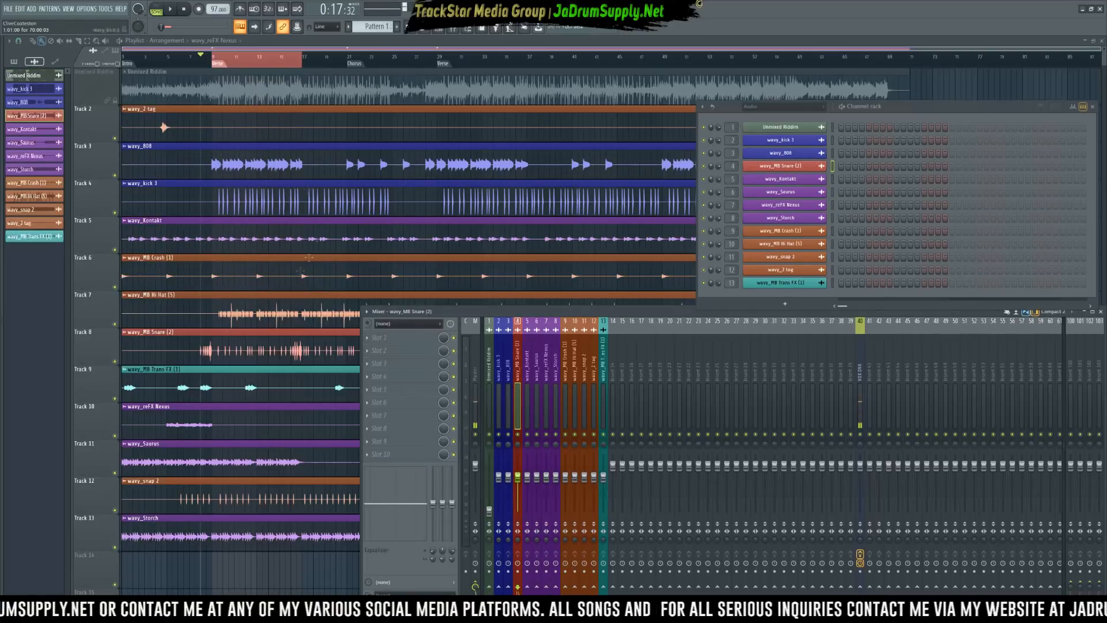
scroll(233, 217, "down", 4)
scroll(242, 212, "up", 4)
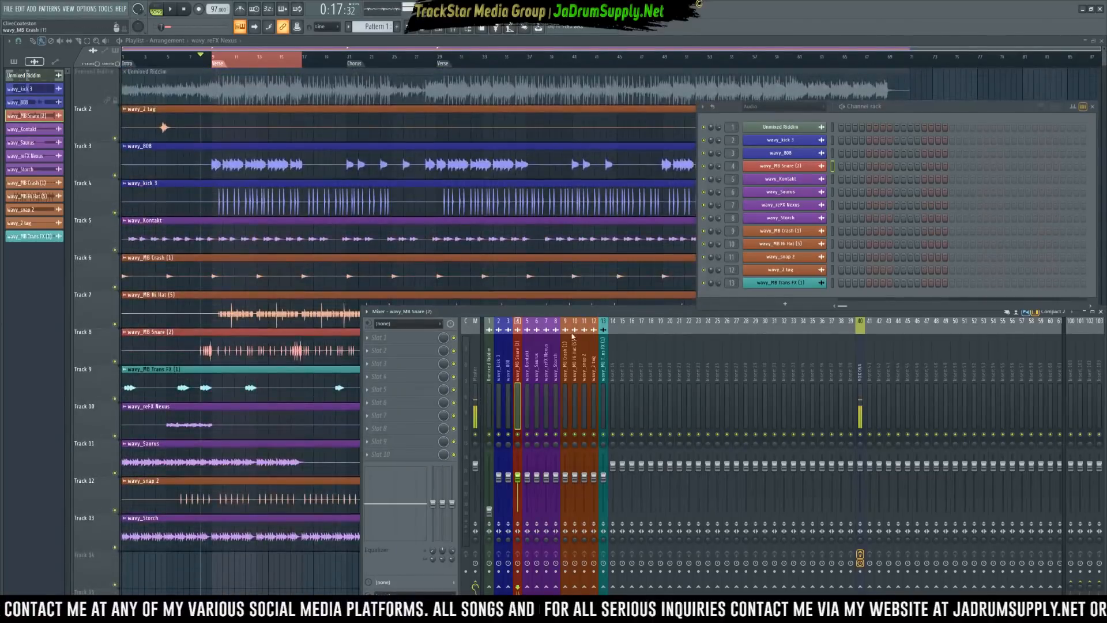
Route the wavy_2 tag mixer track only to Insert 22.
left_click(595, 364)
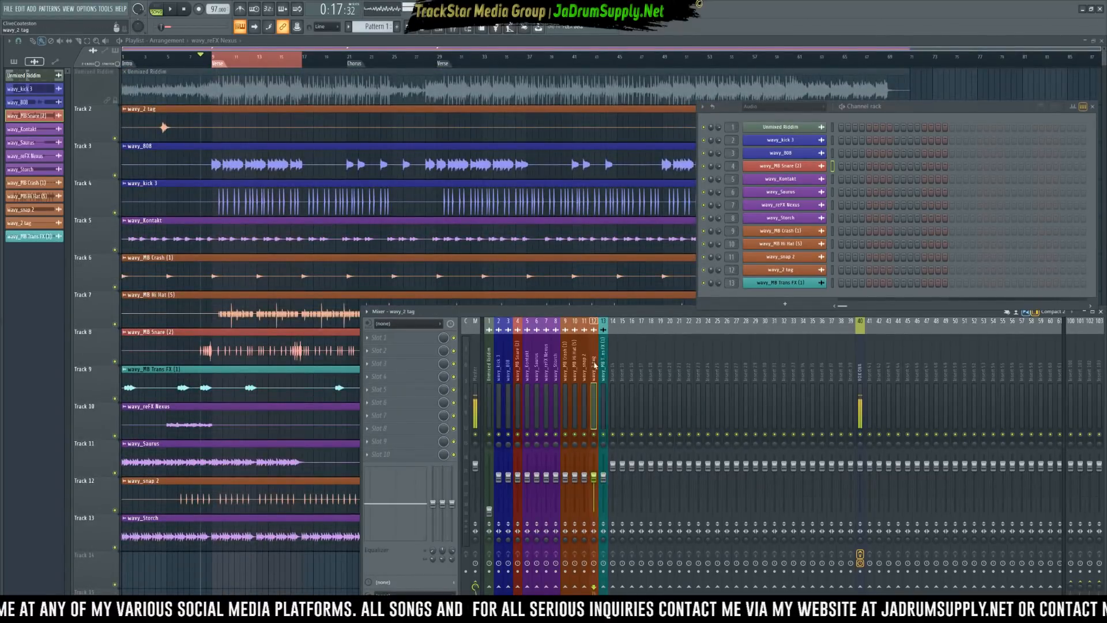
right_click(690, 586)
left_click(717, 584)
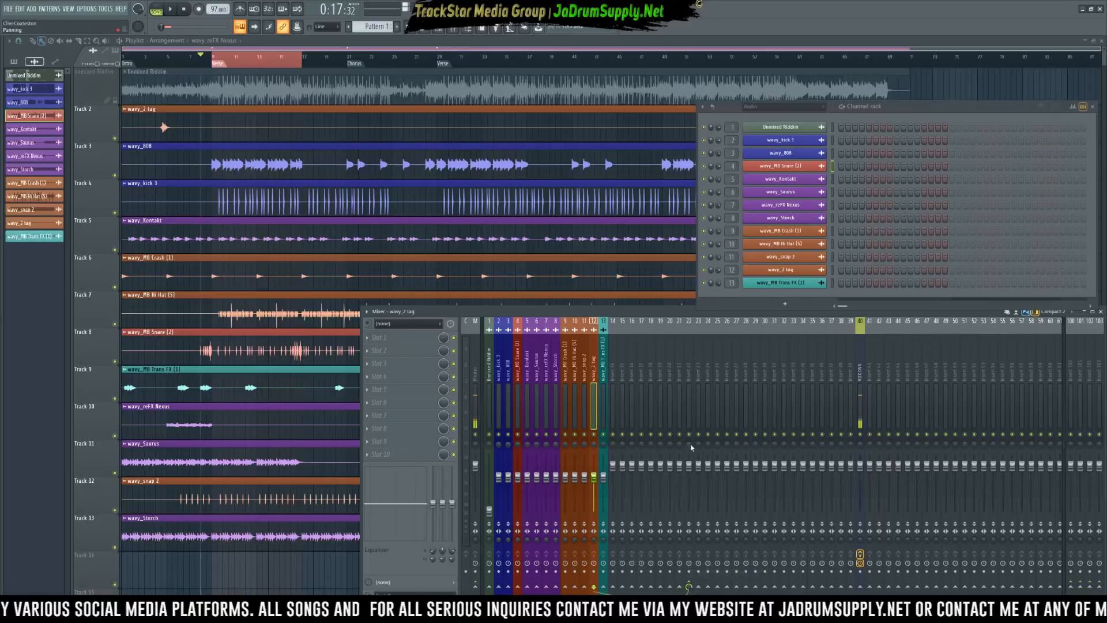
Load the saved Producer Tags mixer track state on Insert 22.
left_click(689, 406)
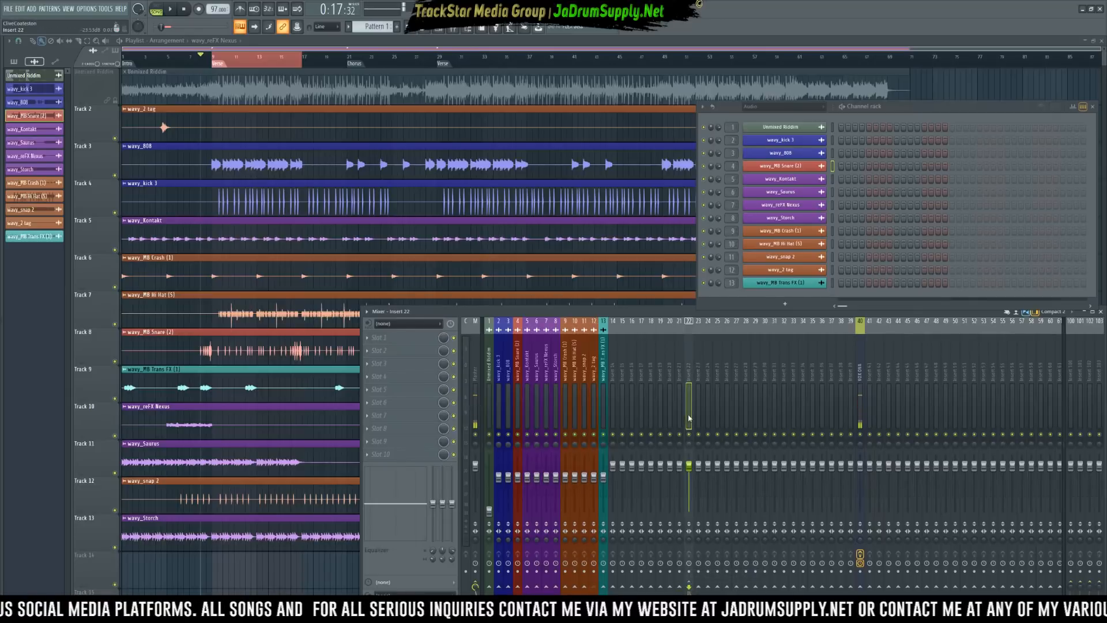
right_click(691, 402)
mouse_move(721, 357)
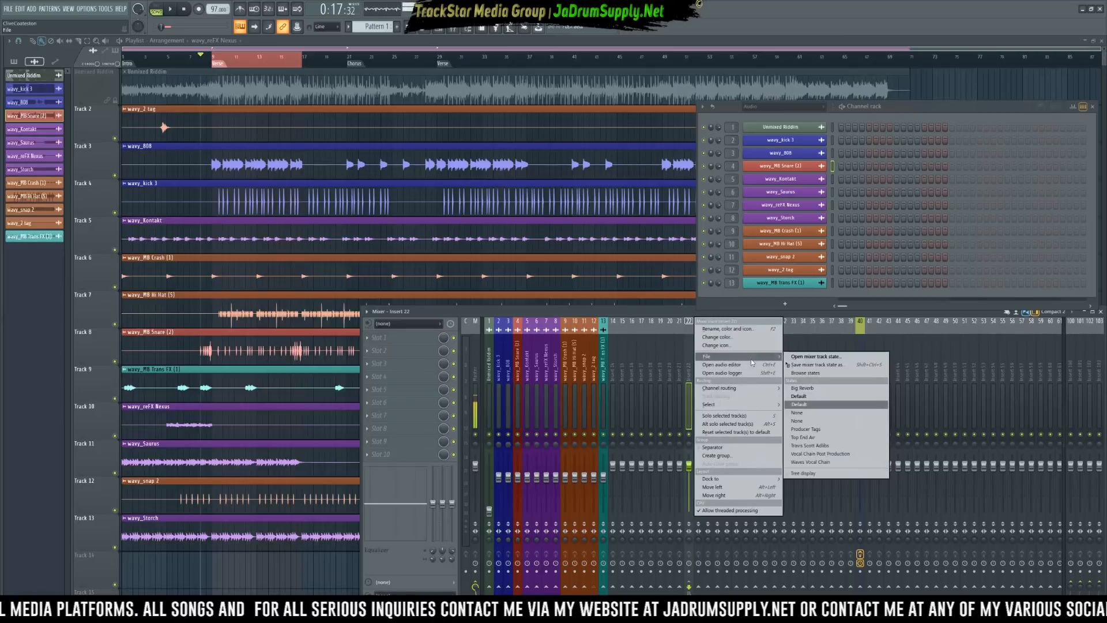
left_click(841, 431)
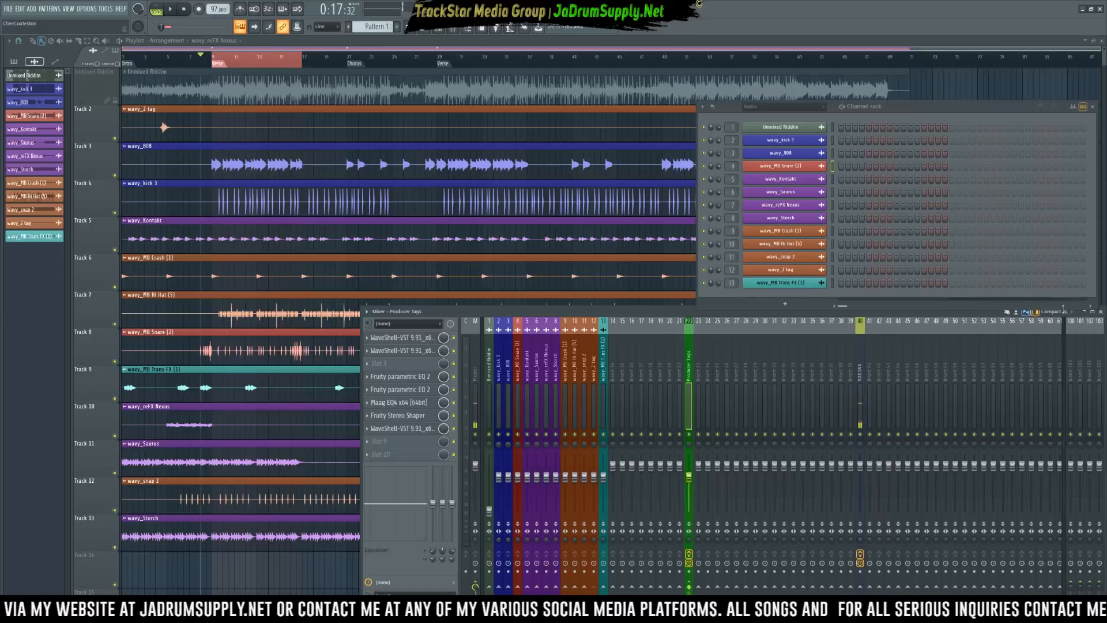
Switch the mixer to the extra large layout and bring the first stem tracks into view.
scroll(1065, 314, "down", 1)
scroll(1065, 315, "up", 3)
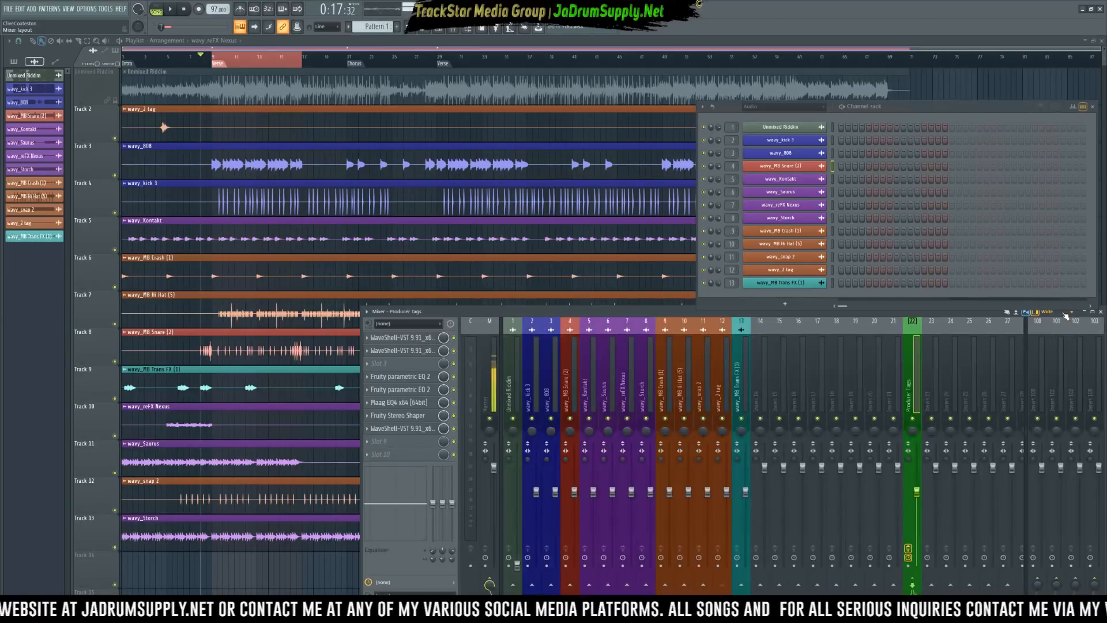
scroll(1065, 314, "up", 4)
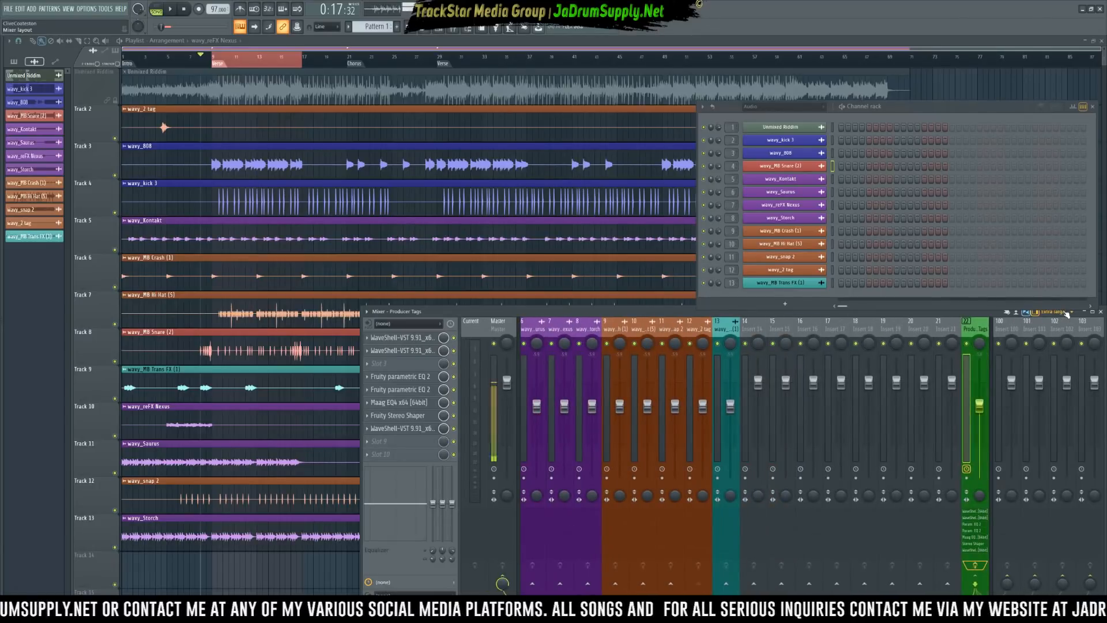
scroll(891, 324, "up", 3)
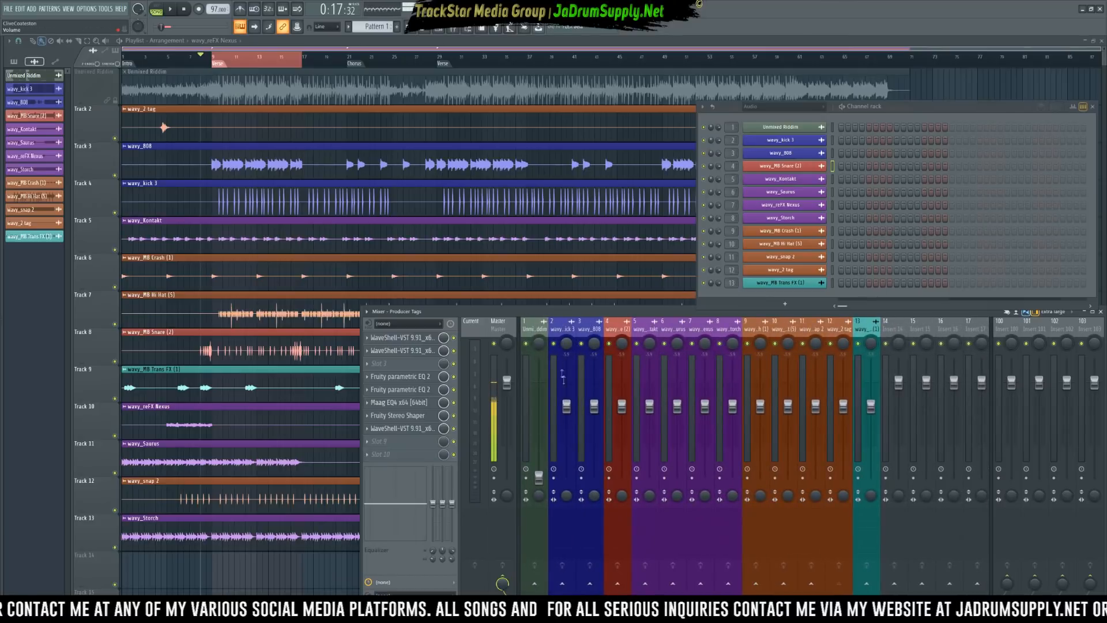
Lower the faders of mixer tracks 2 to 13 together to about -11.5 dB, play the song, and select wavy_808.
left_click_drag(559, 384, 869, 424)
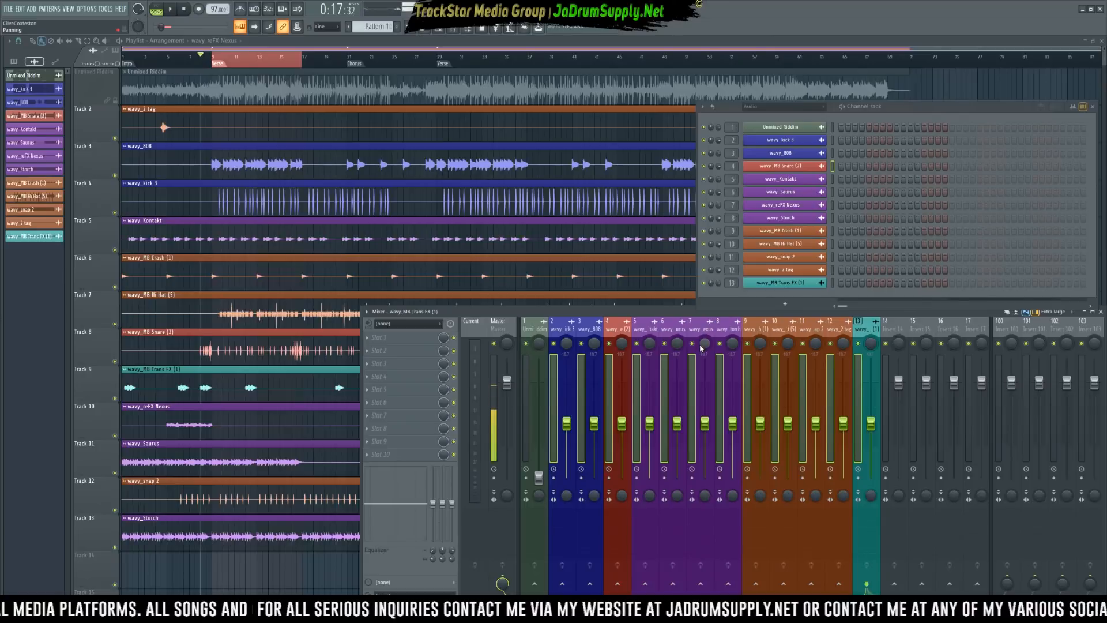
left_click(566, 426)
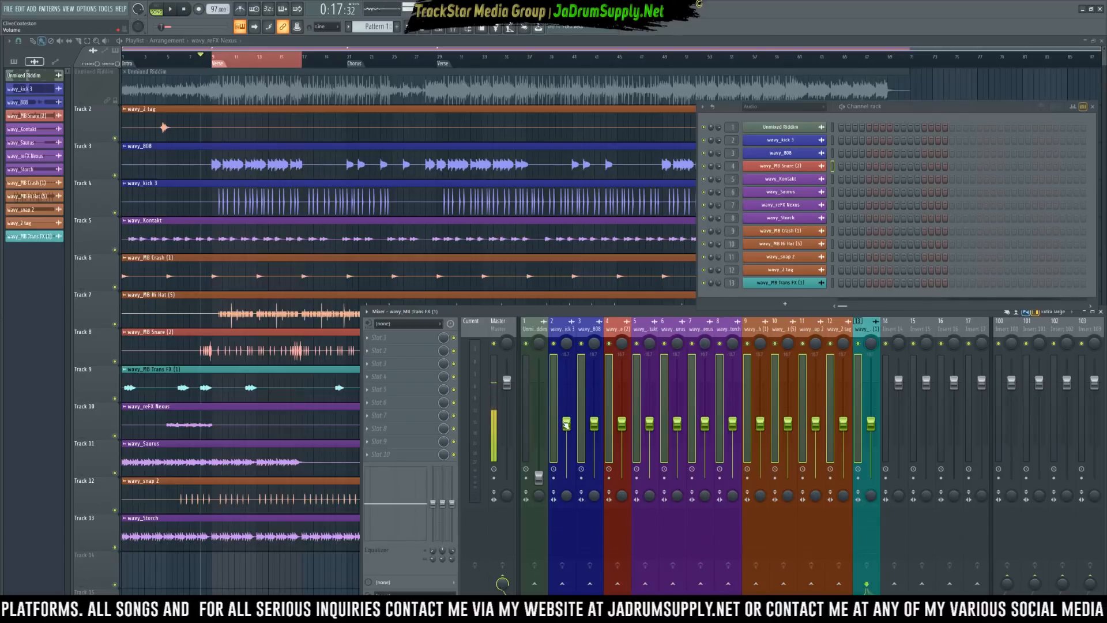
key("space")
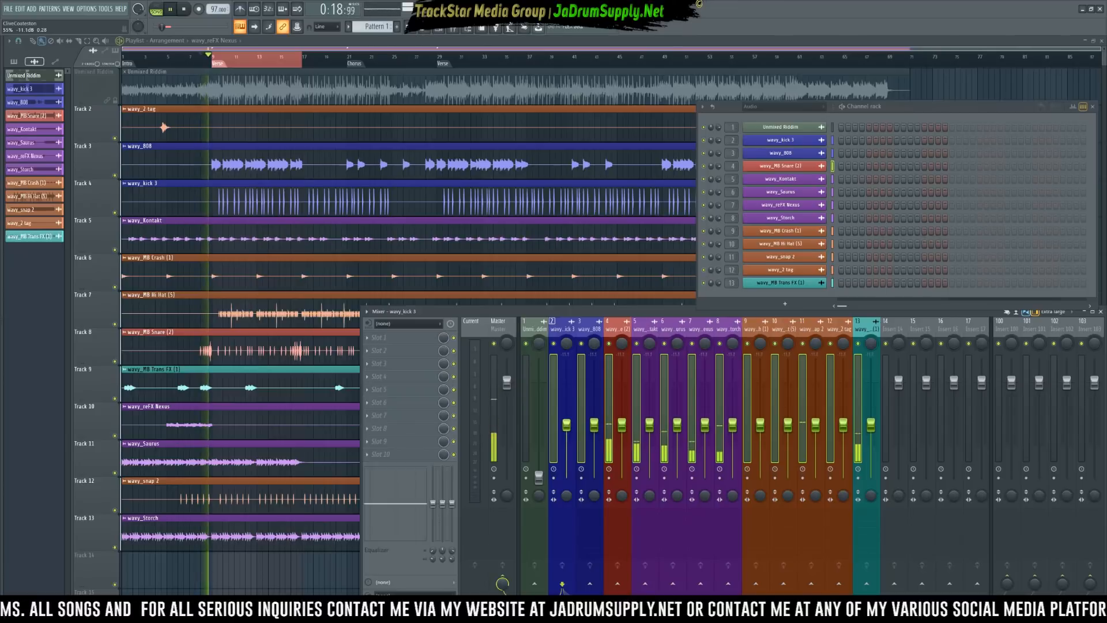
left_click(594, 425)
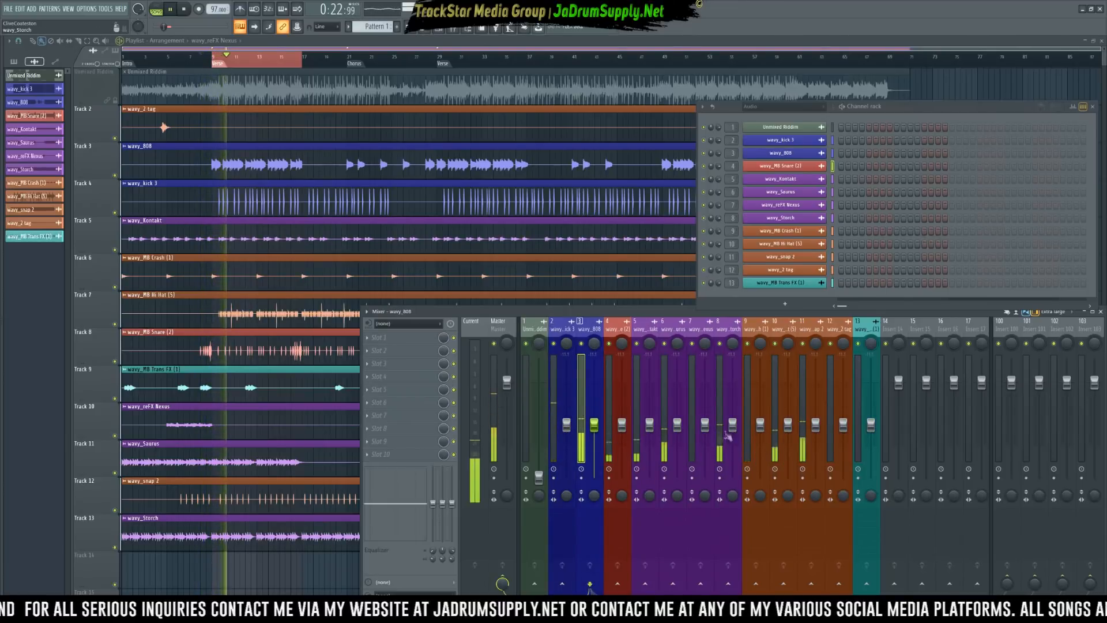
Change the mixer layout to Wide alt.
left_click(1067, 312)
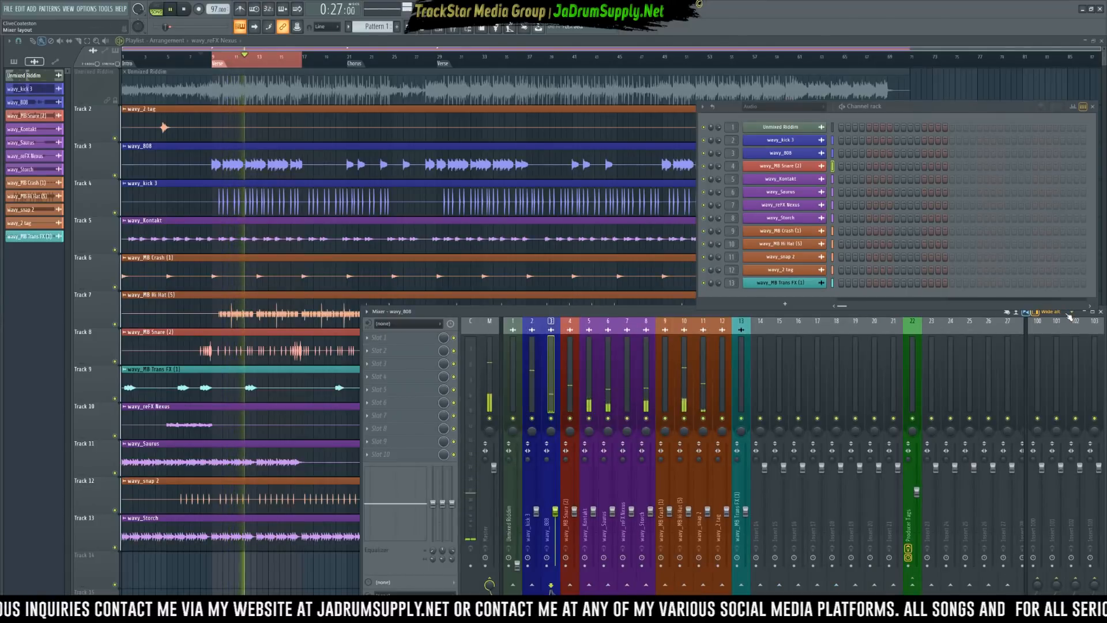
left_click(1067, 313)
left_click(1068, 314)
left_click(1068, 314)
left_click(1068, 314)
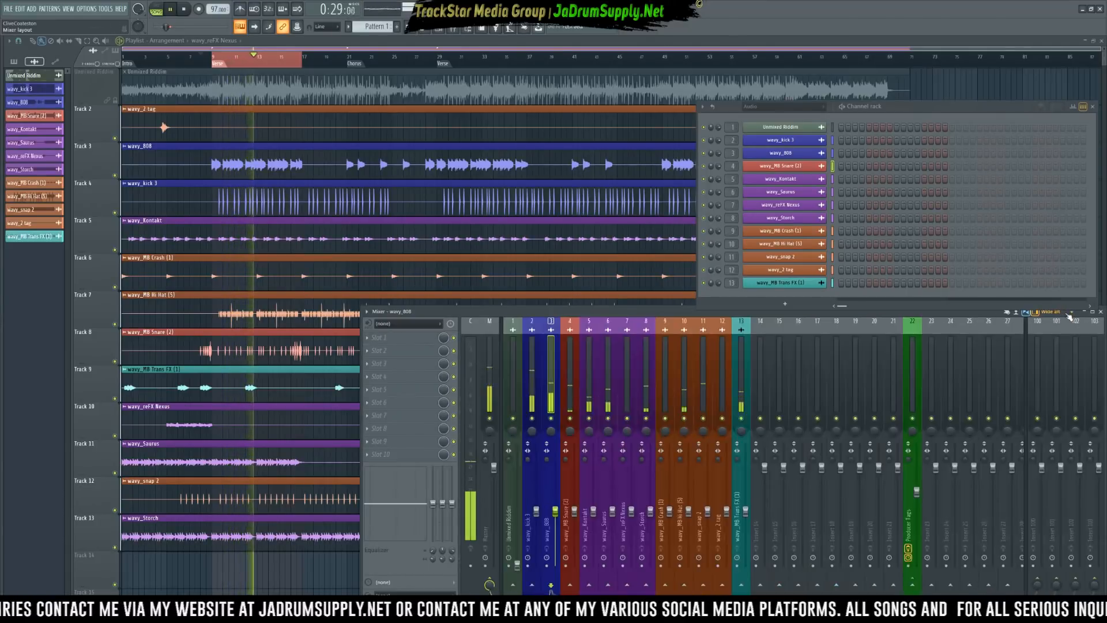
Switch the mixer to a wider strip layout, then raise the wavy_Saurus fader slightly and the wavy_Storch fader to about -8.6 dB.
left_click(1067, 314)
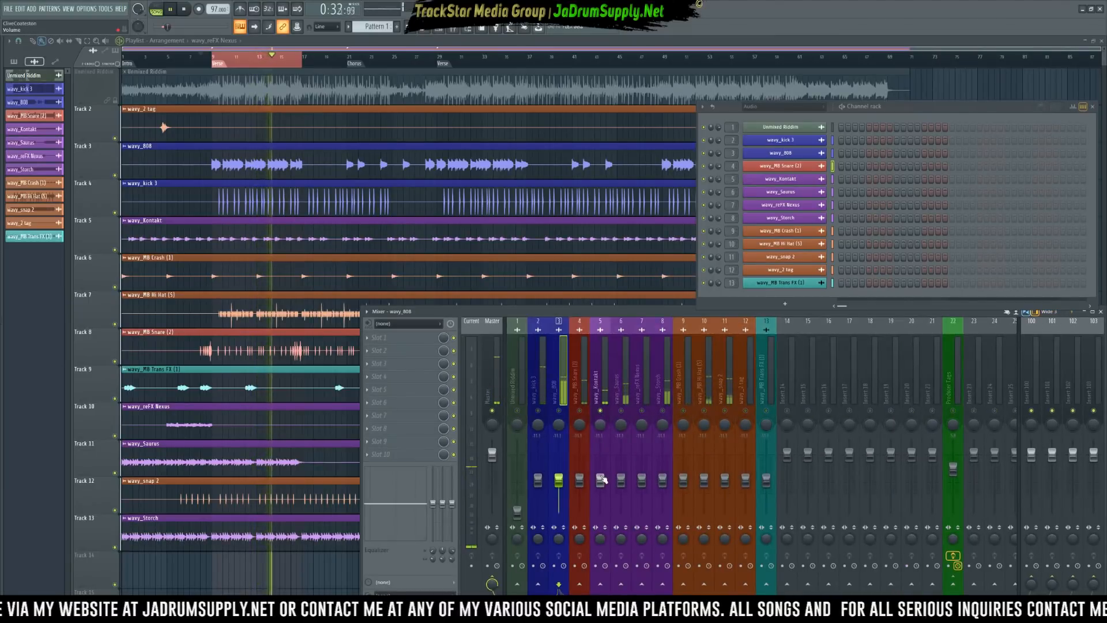
left_click(621, 476)
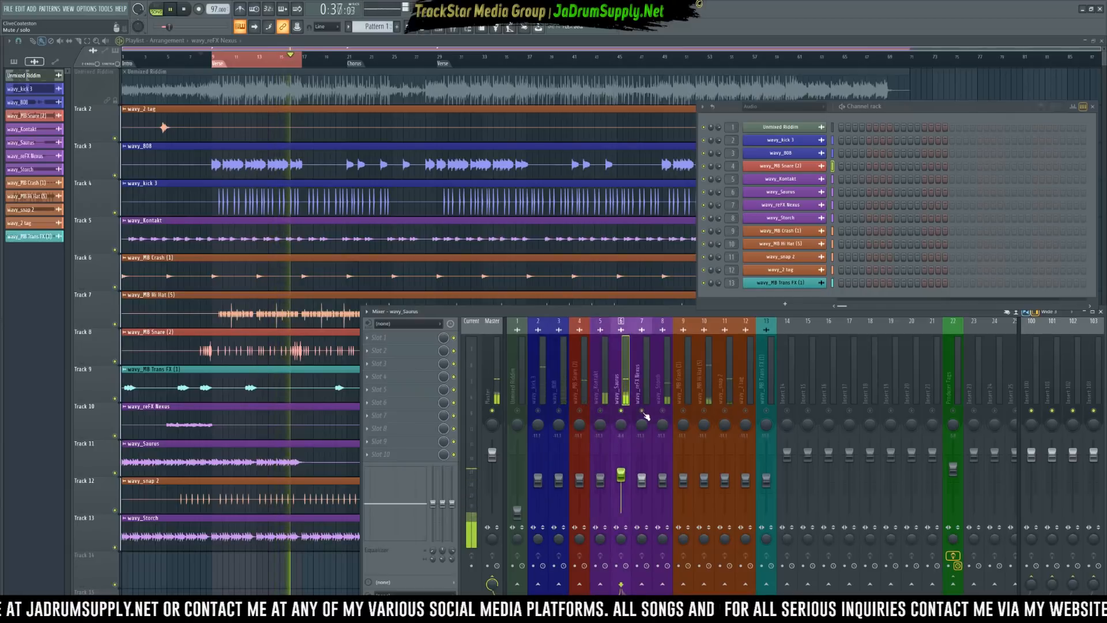
left_click(664, 414)
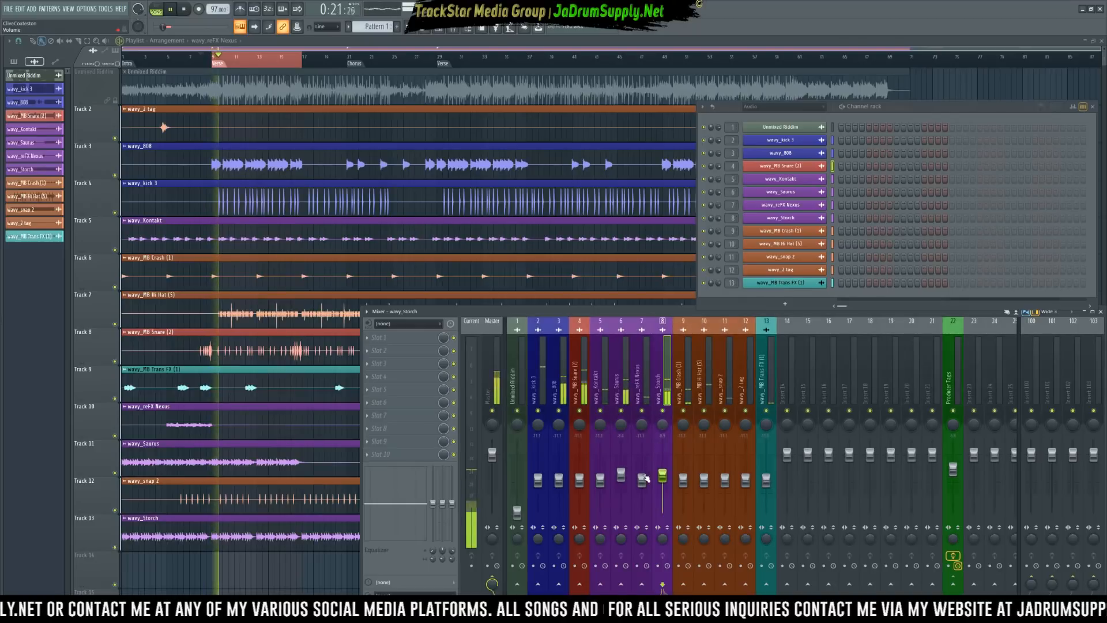
left_click(623, 473)
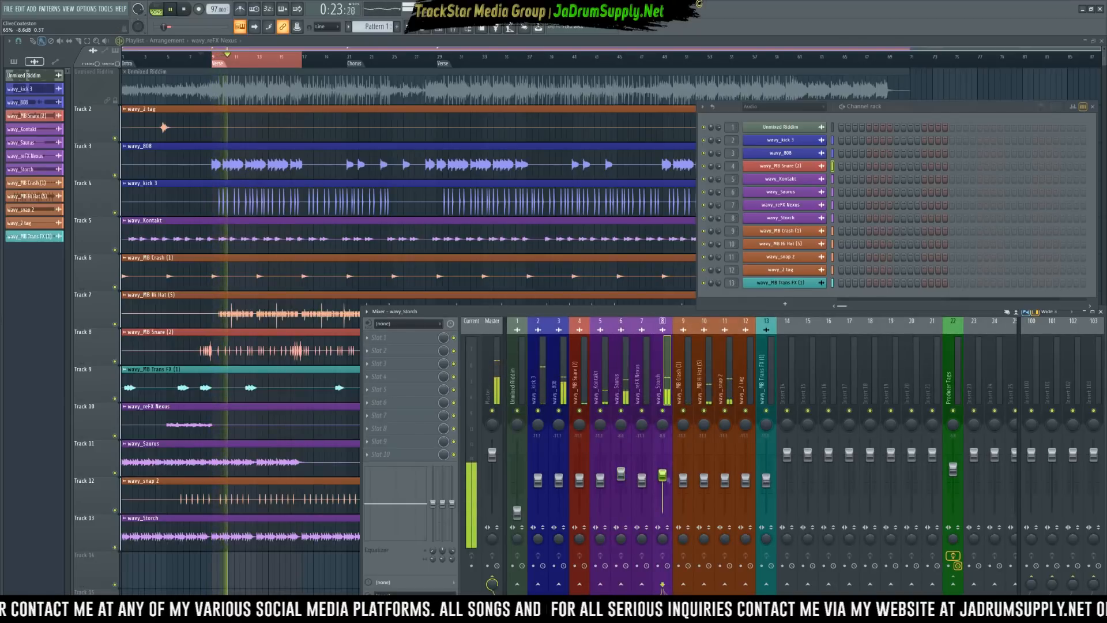
Lower the wavy_MB Hi Hat fader to about -15.6 dB and, after checking wavy_snap 2 in solo, raise its fader slightly.
left_click_drag(704, 479, 704, 487)
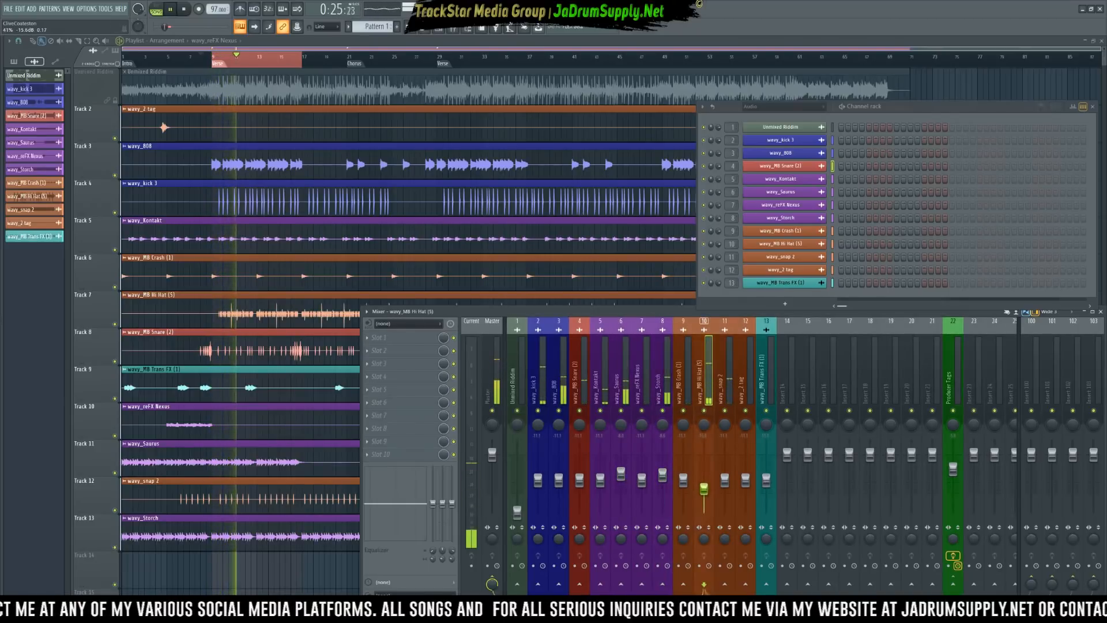
right_click(725, 410)
right_click(725, 411)
left_click_drag(724, 479, 725, 475)
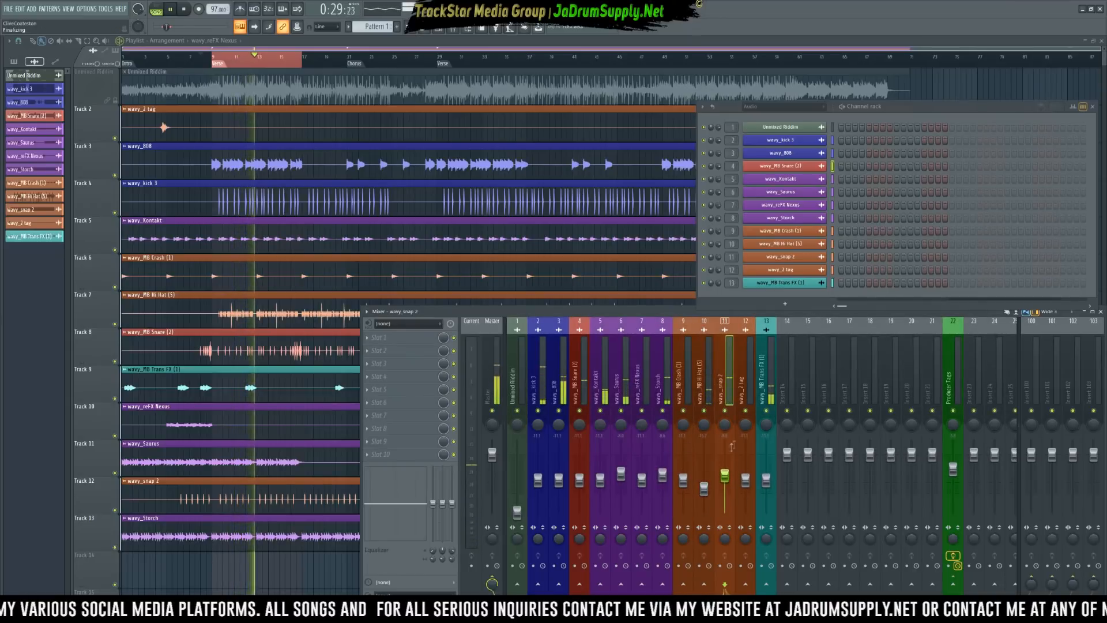
Check the wavy_MB Trans FX mixer track in solo and lower its fader slightly.
right_click(766, 410)
right_click(766, 410)
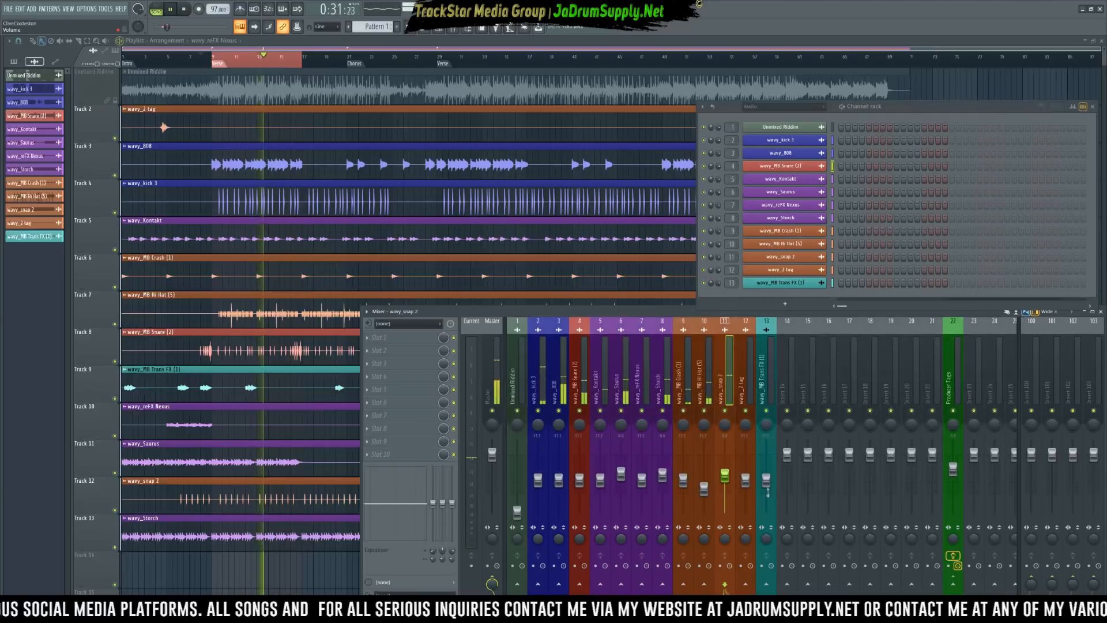
left_click_drag(766, 479, 766, 482)
Check wavy_Kontakt in solo and lower its mixer fader to slightly below -13.3 dB.
right_click(600, 410)
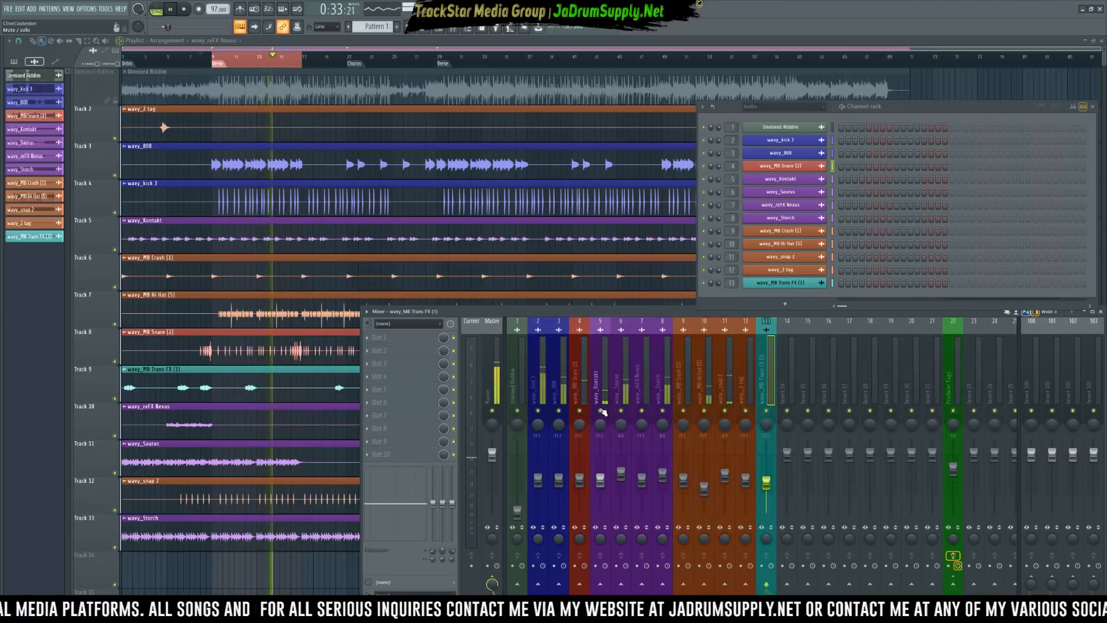
left_click_drag(600, 480, 601, 485)
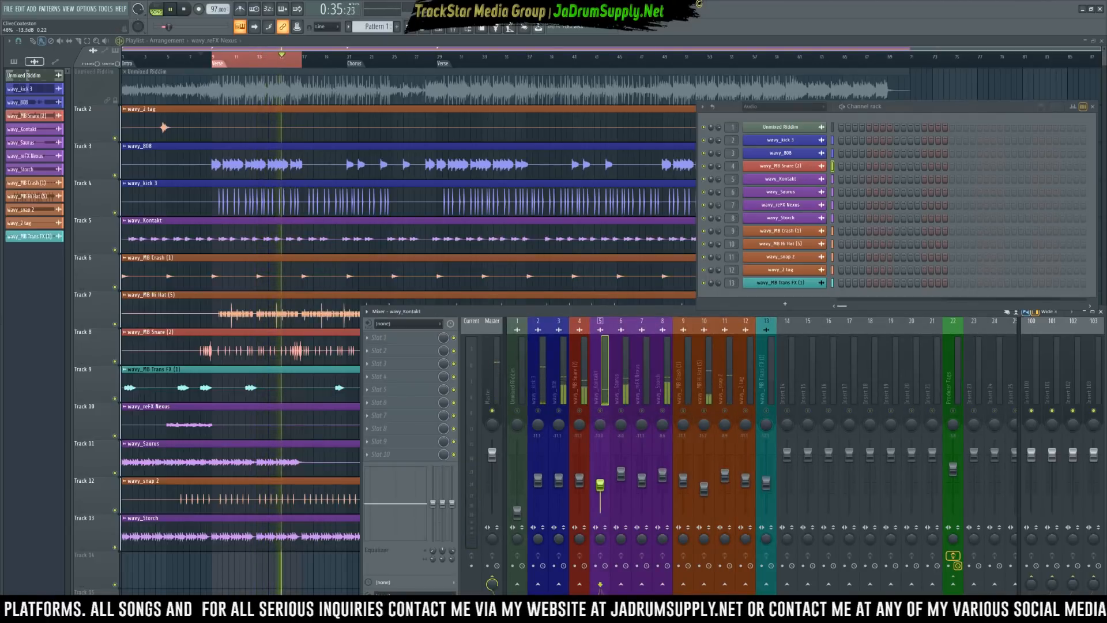
right_click(600, 411)
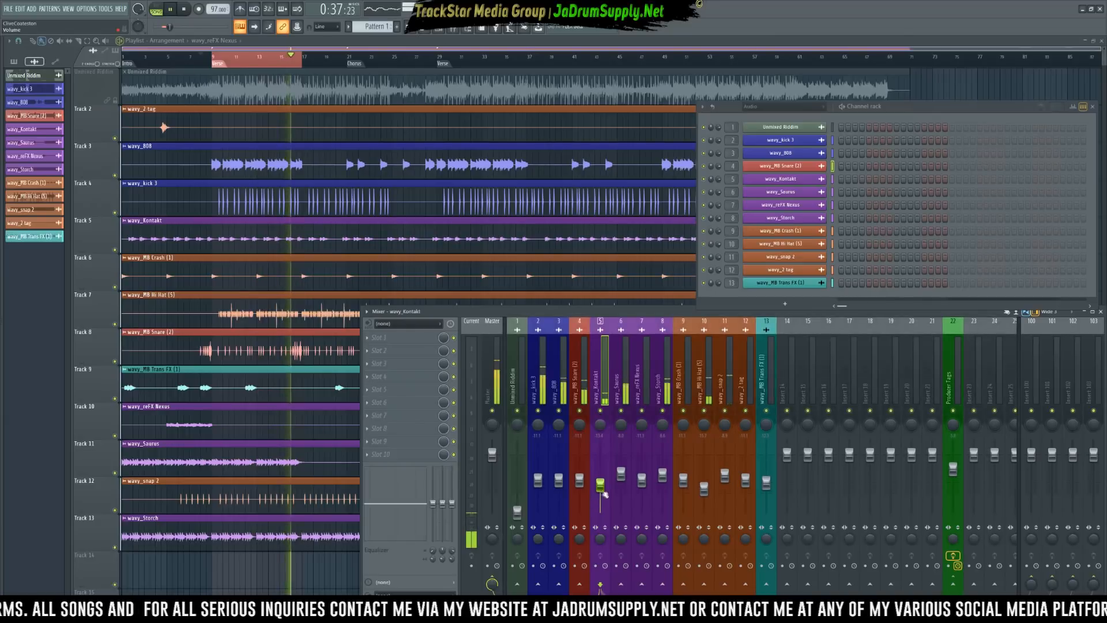
left_click_drag(600, 485, 600, 487)
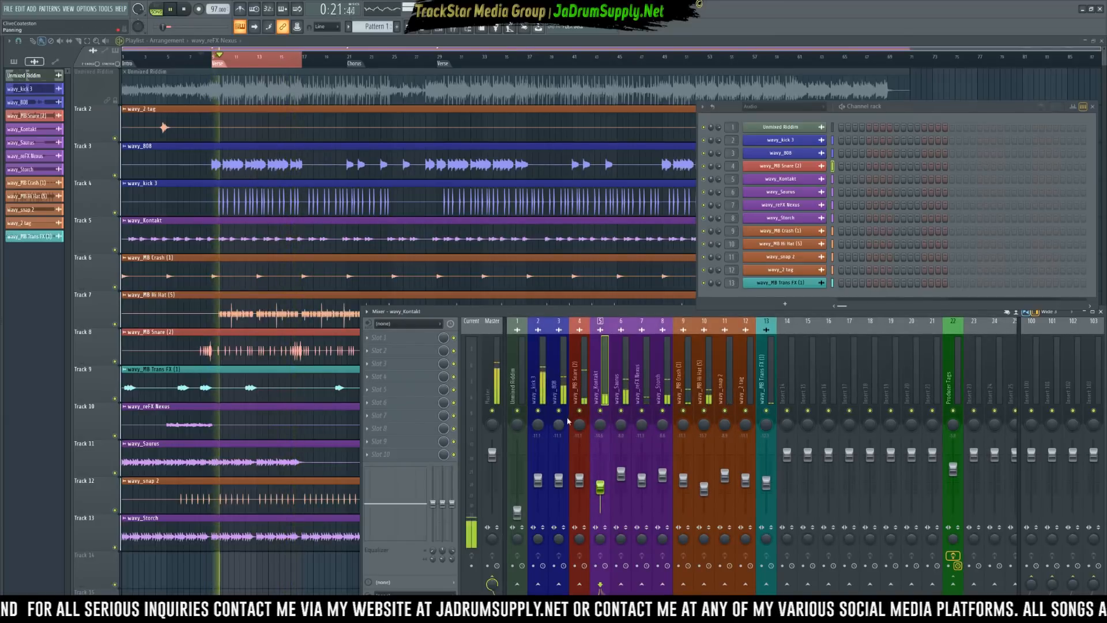
Stop playback, solo the wavy_808 mixer track, and leave the song position at the start of the verse.
left_click(541, 394)
left_click(557, 386)
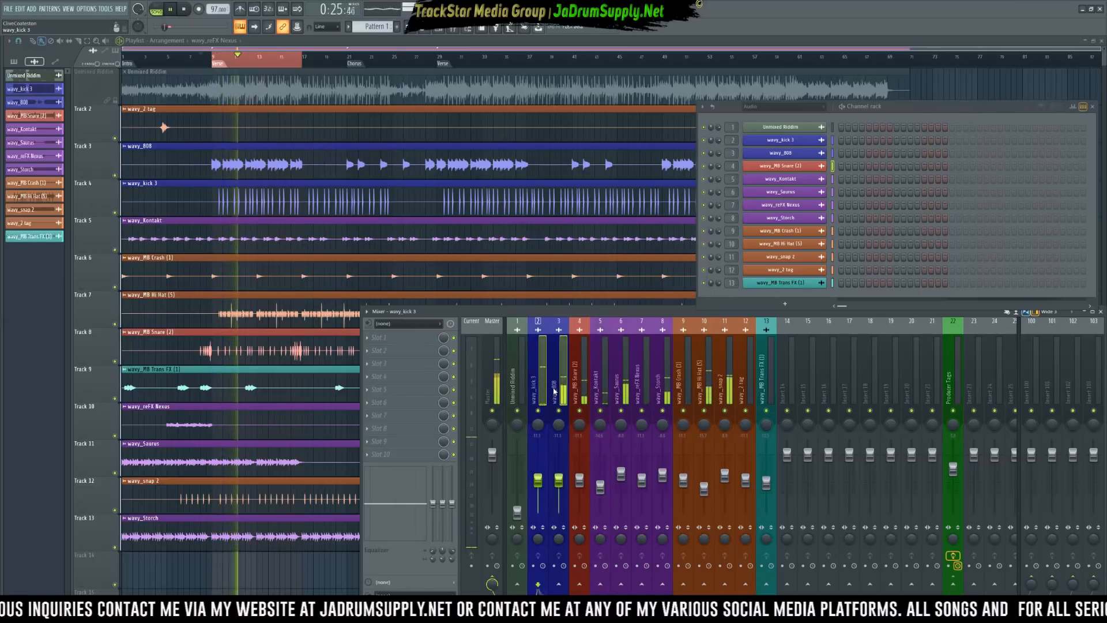
key("space")
right_click(558, 410)
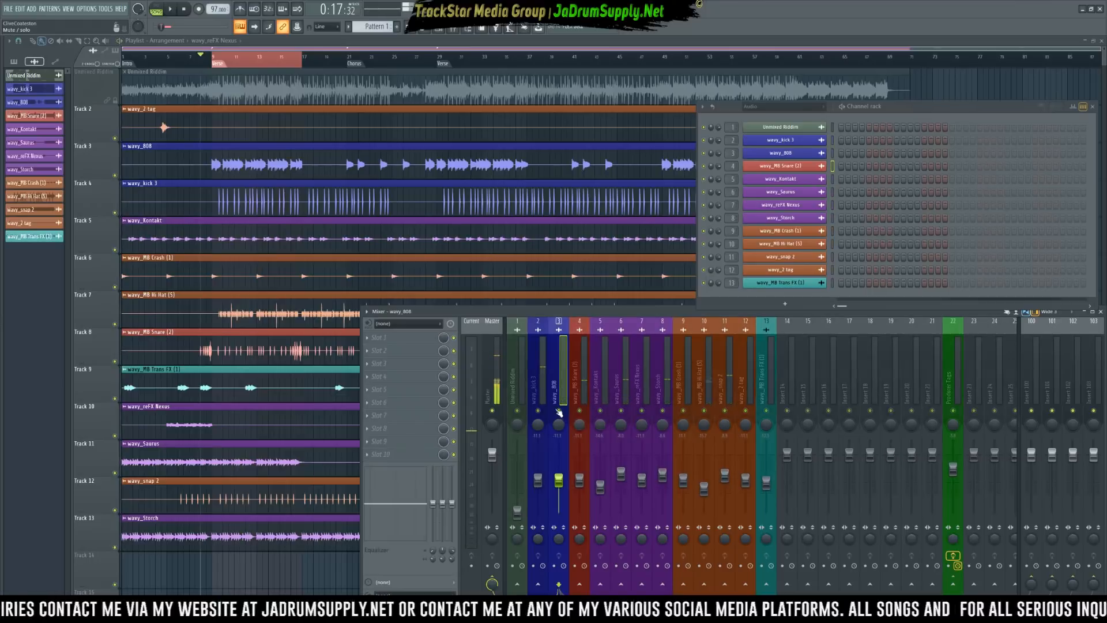
right_click(560, 410)
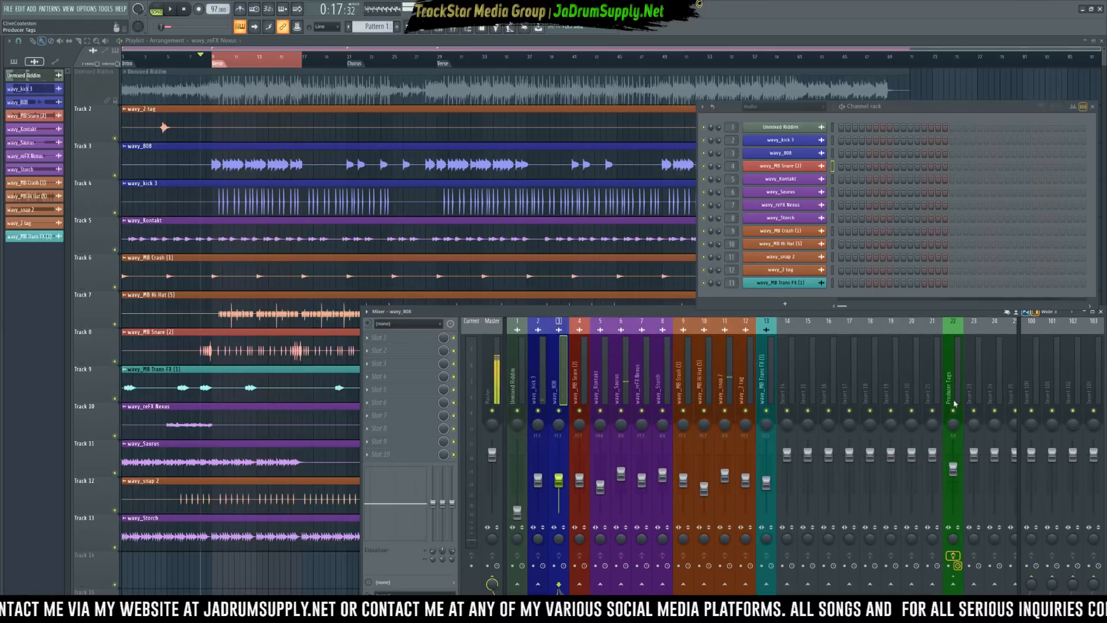
scroll(954, 403, "right", 7)
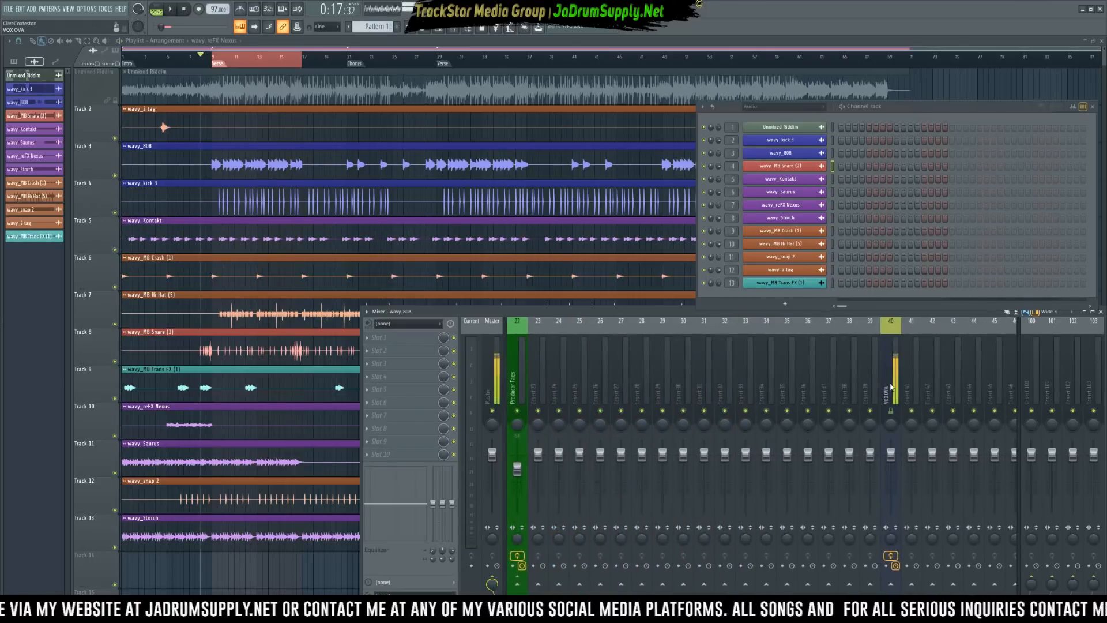
scroll(749, 398, "left", 7)
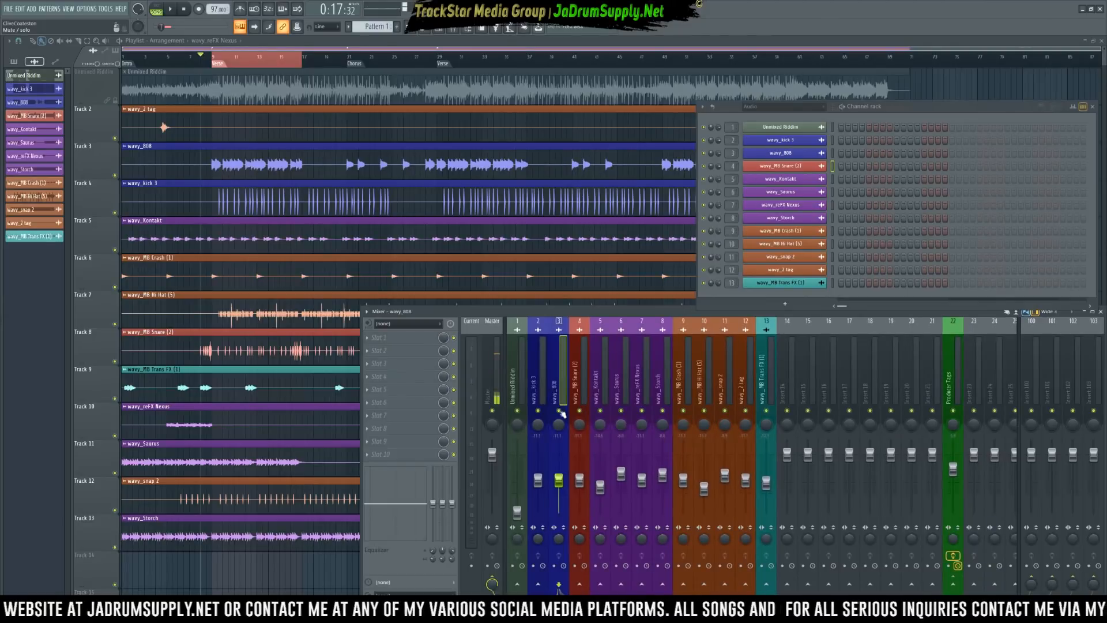
right_click(560, 410)
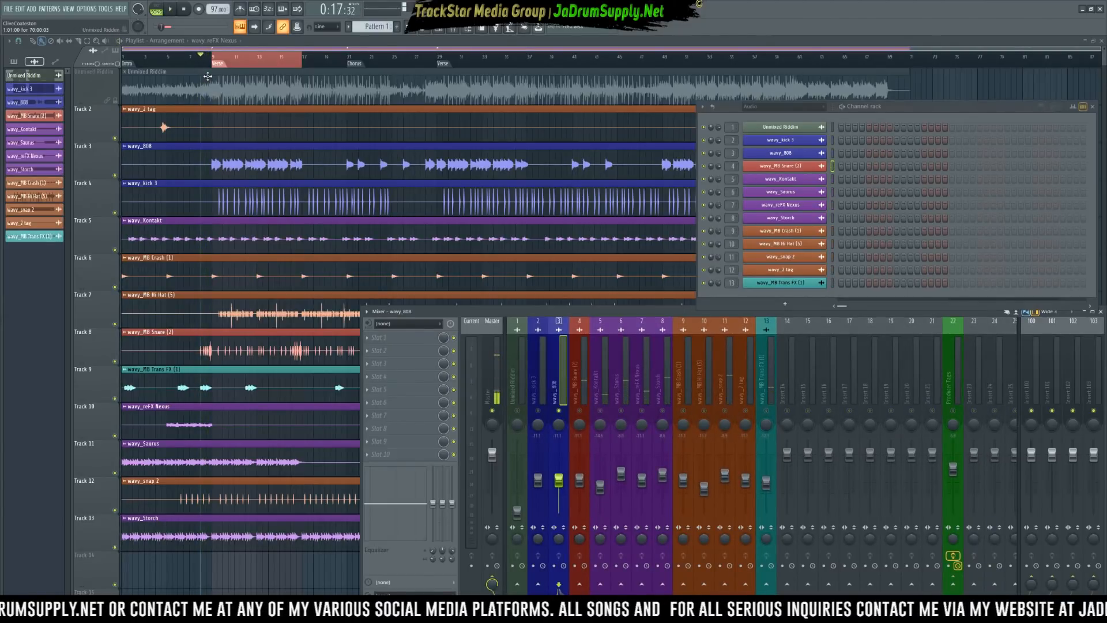
key("space")
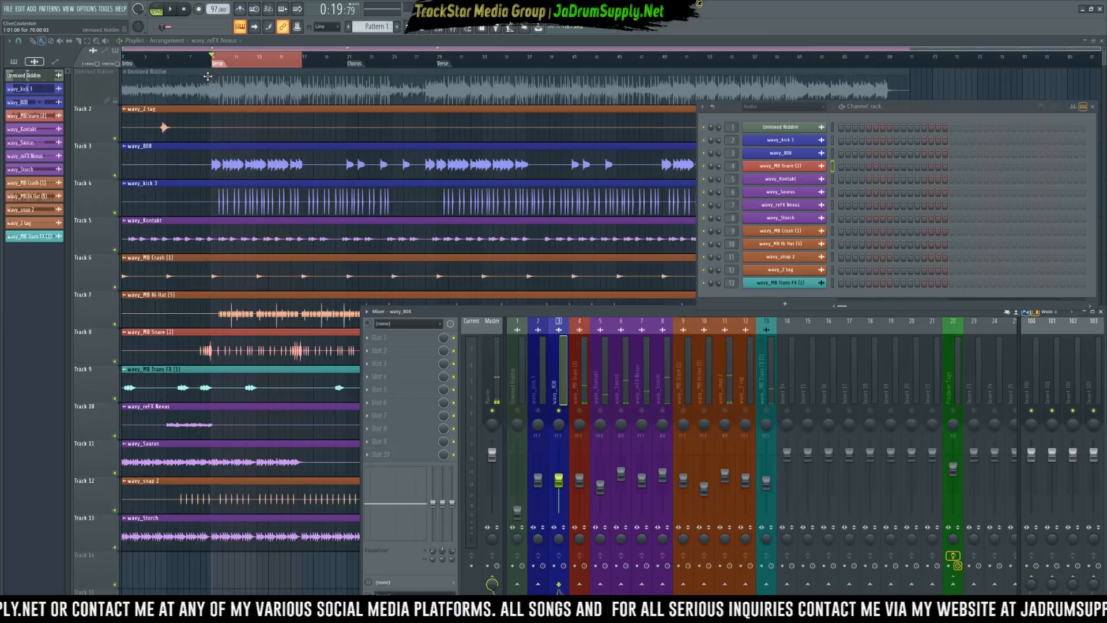
key("space")
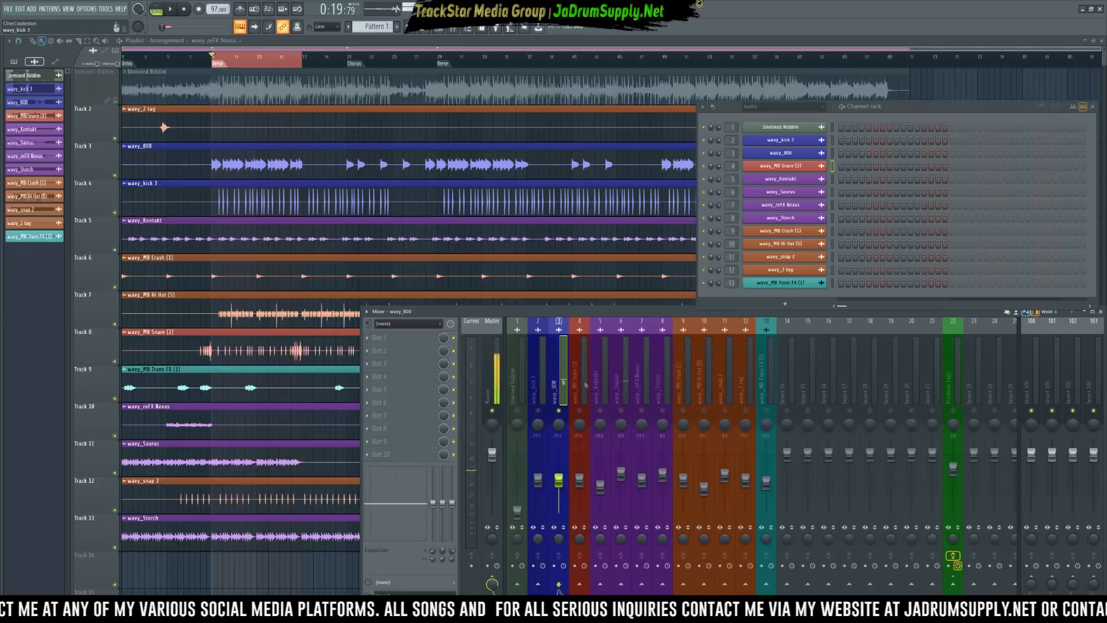
Route wavy_808 only to mixer Inserts 18 and 19, and name both inserts 808 WET.
right_click(890, 584)
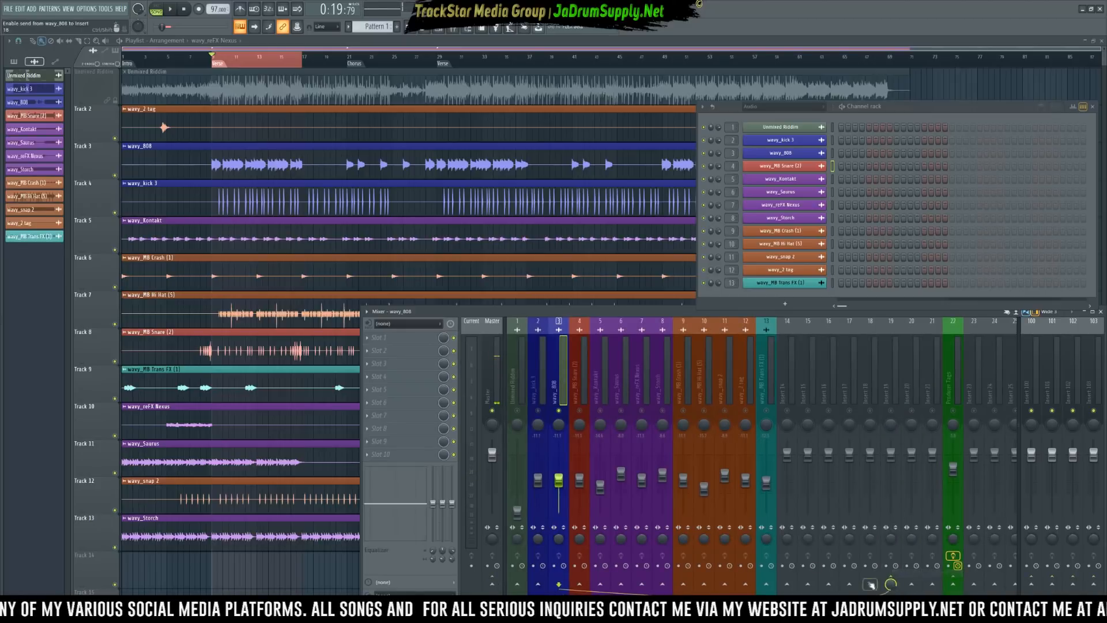
left_click(868, 383)
right_click(872, 377)
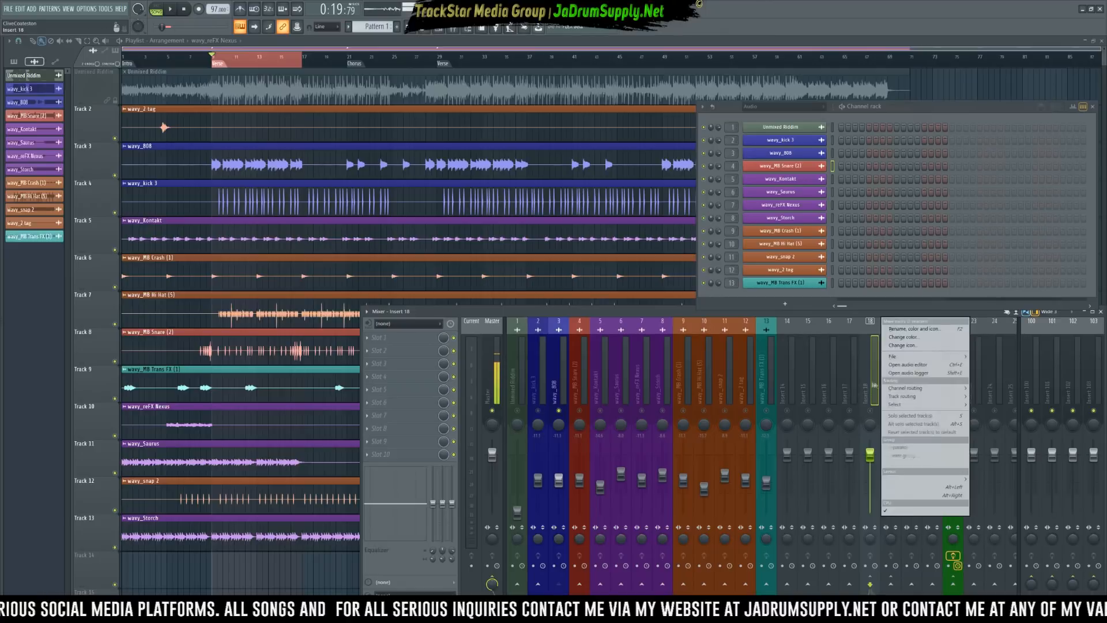
left_click(909, 329)
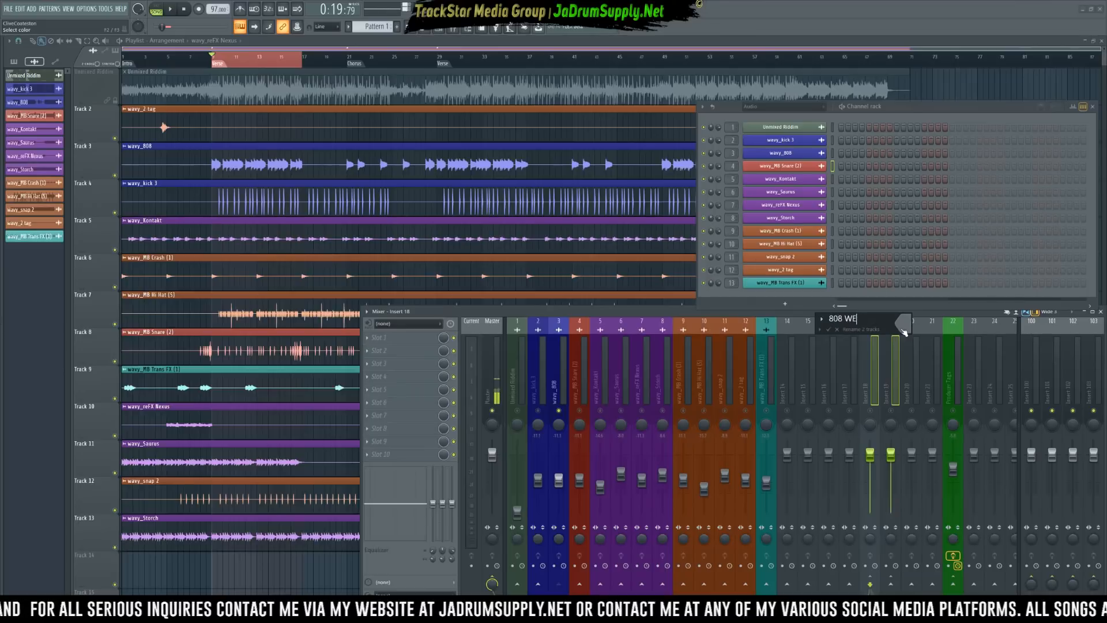
key("Return")
Rename mixer track 19 on its own as 808 DRY.
right_click(895, 391)
key("Escape")
key("Right")
right_click(896, 392)
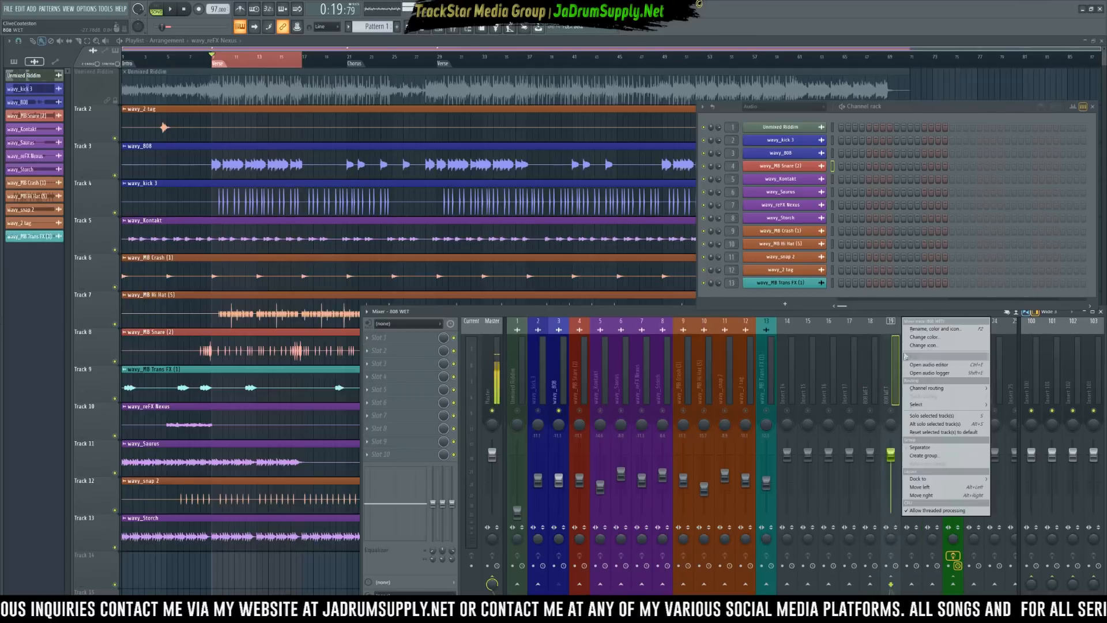
left_click(925, 333)
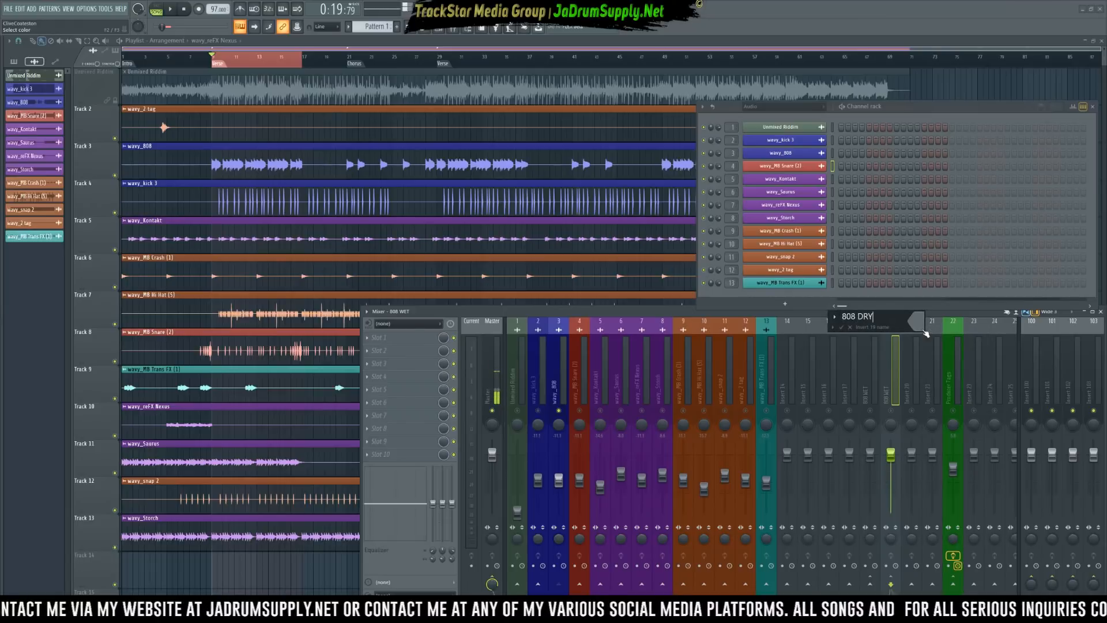
key("Return")
Color the 808 WET and 808 DRY mixer tracks teal together.
left_click(870, 369)
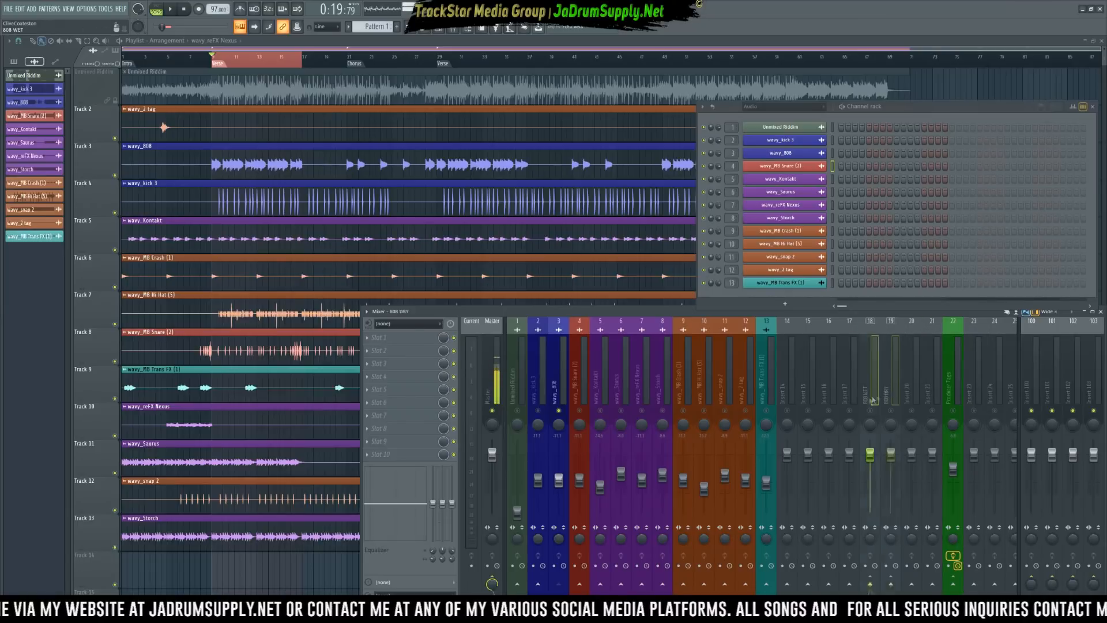
left_click(890, 369, "ctrl")
right_click(897, 324)
left_click(924, 337)
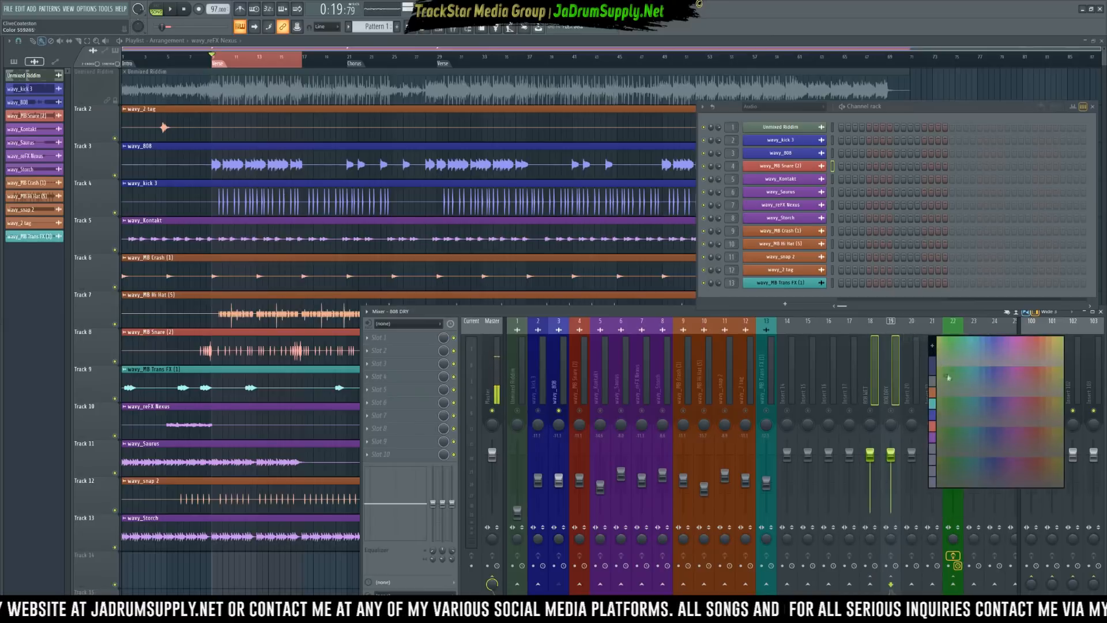
left_click(933, 403)
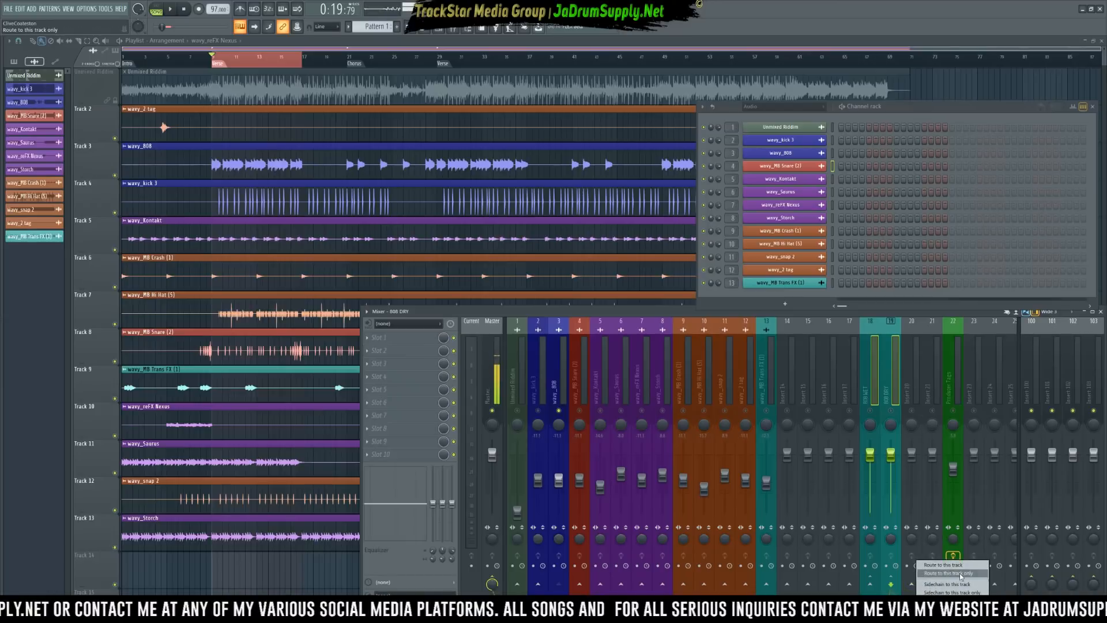
Route 808 WET and 808 DRY only to Insert 20, and rename Insert 20 as 808 AUX.
right_click(912, 449)
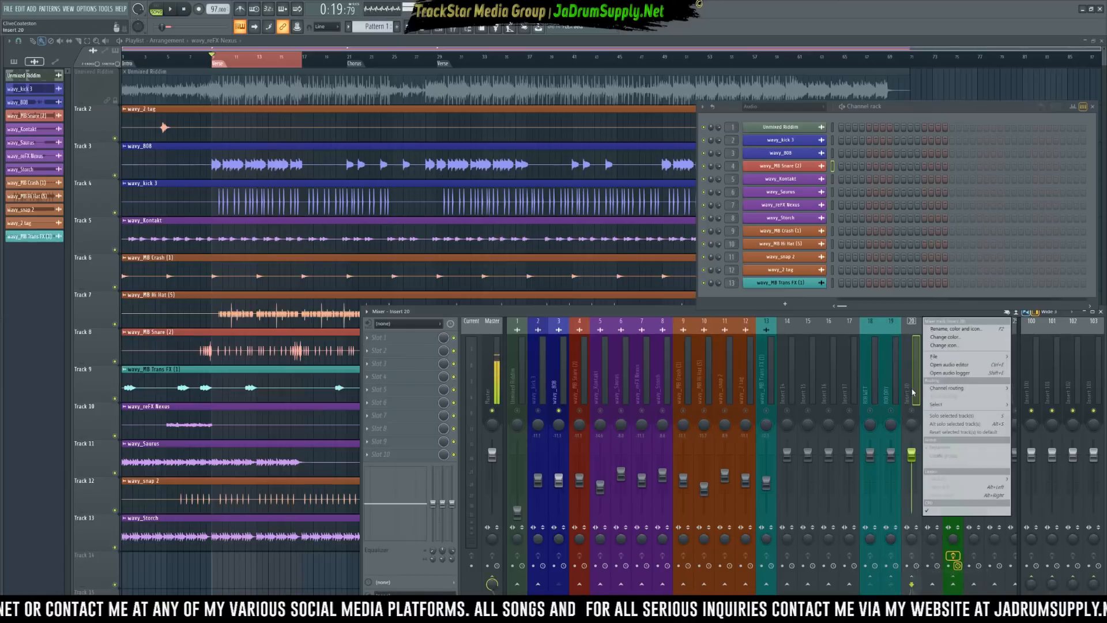
left_click(954, 336)
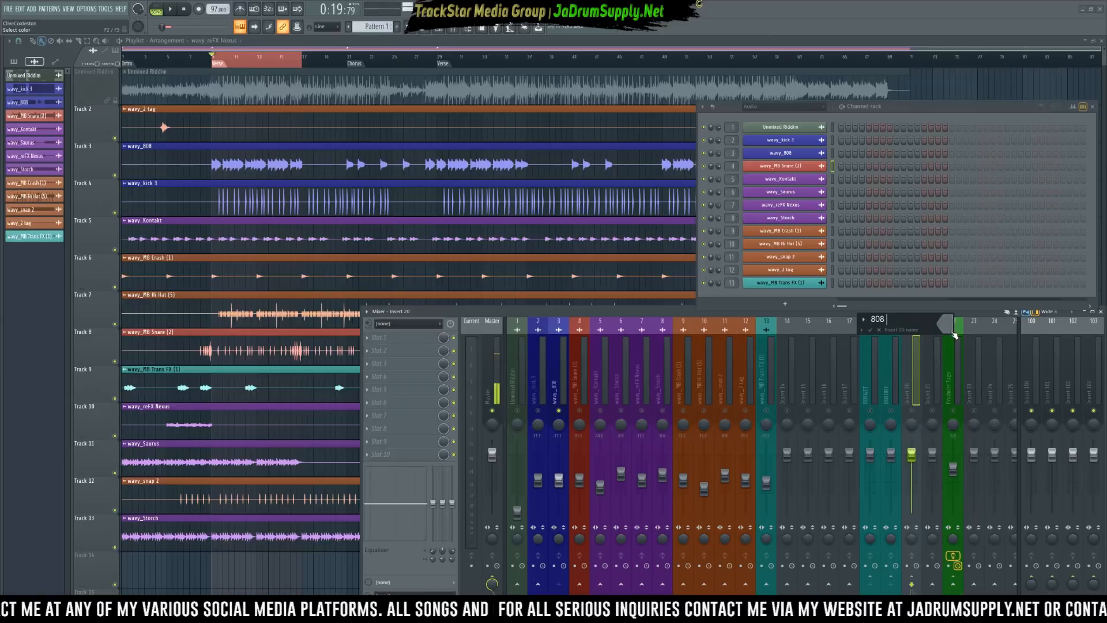
key("Return")
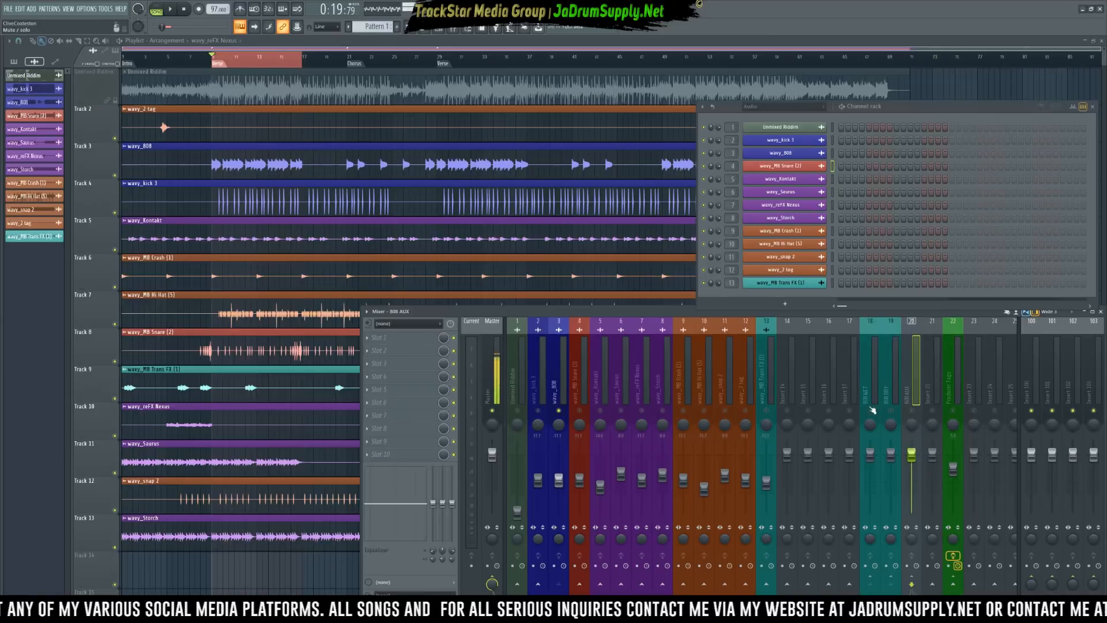
Color the 808 AUX mixer track orange.
right_click(903, 388)
key("Escape")
right_click(924, 319)
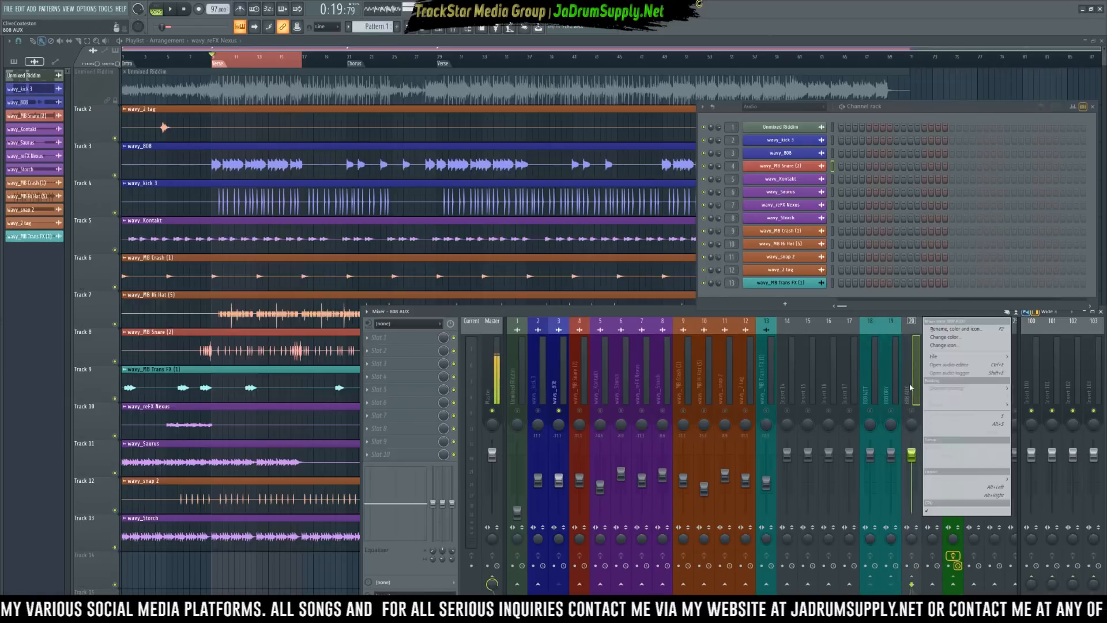
left_click(945, 337)
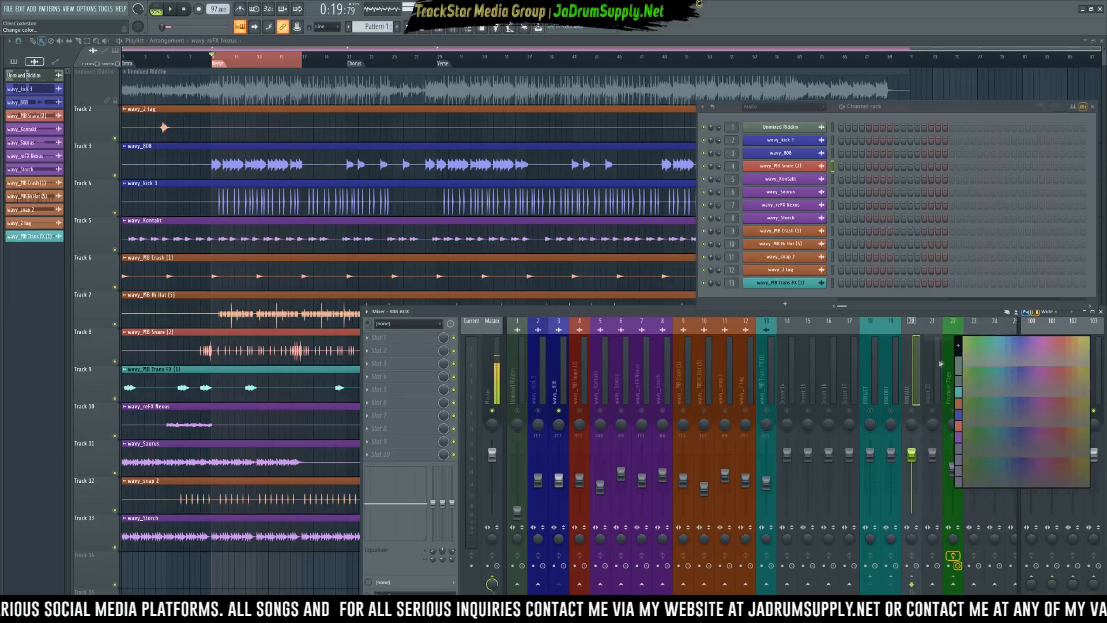
left_click(959, 405)
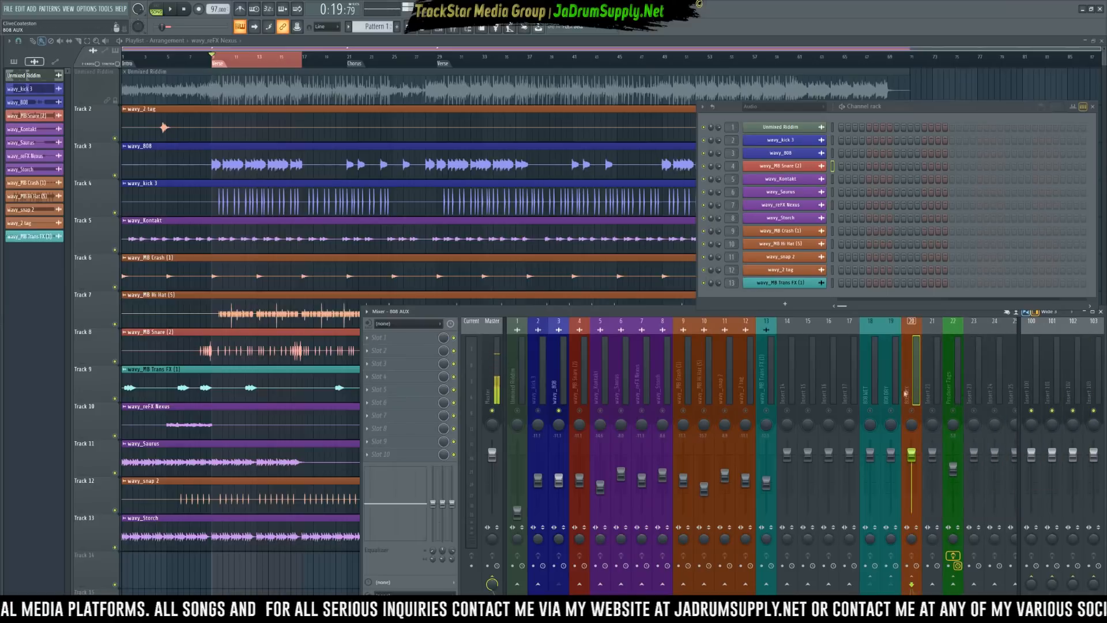
Select 808 WET and 808 DRY together, unmute the 808 WET, DRY and AUX tracks, and play the verse to check the routing.
left_click(866, 386)
left_click(885, 387, "ctrl")
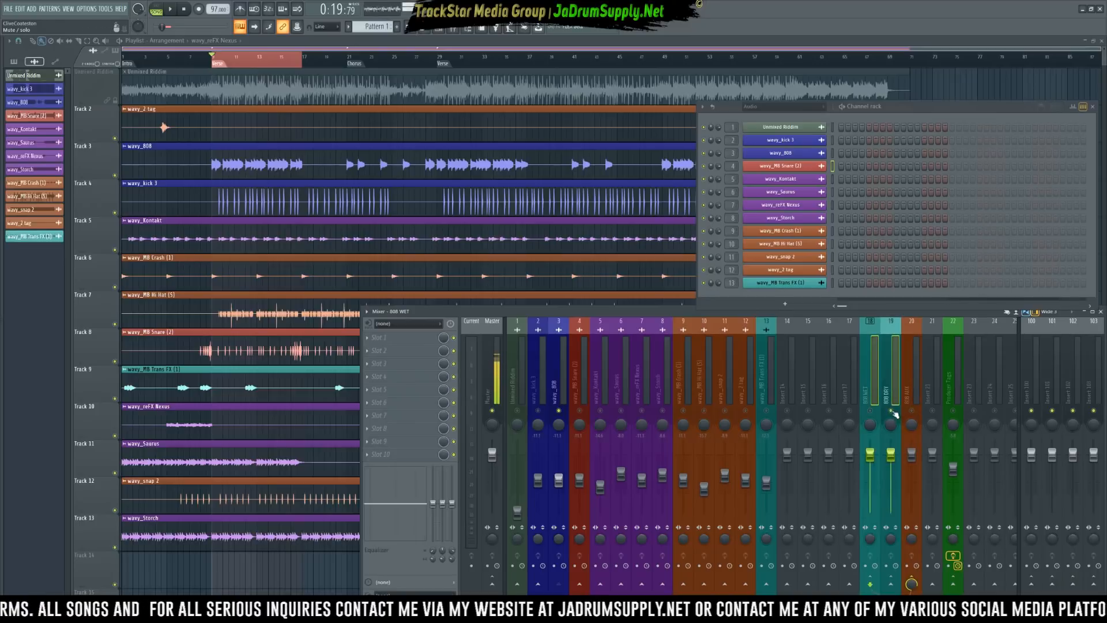
key("space")
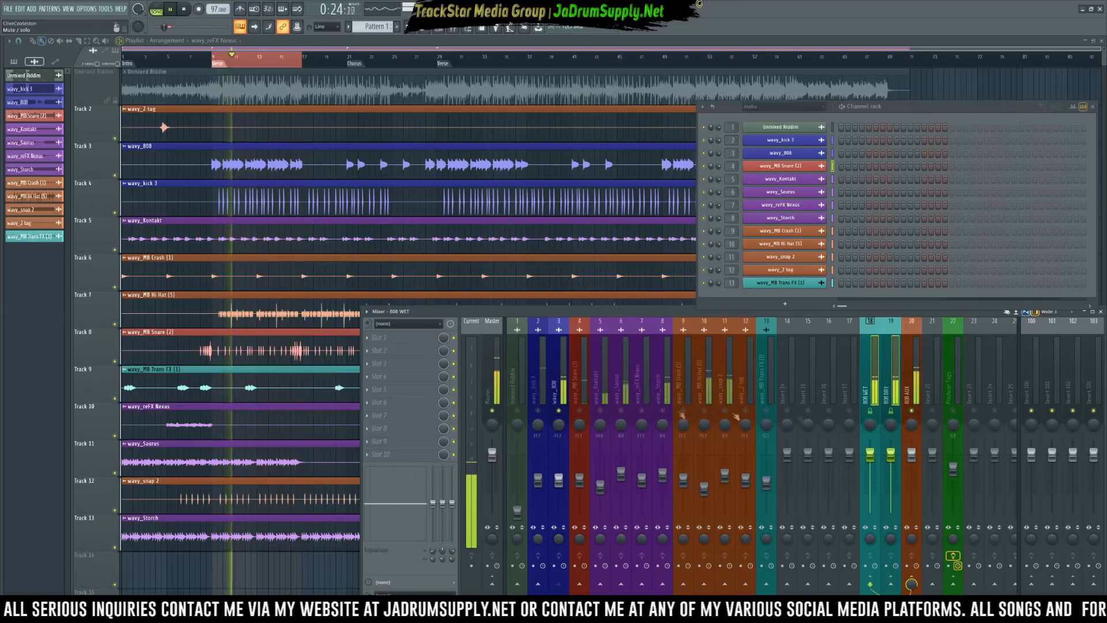
Replay the verse from its start to hear the 808 WET and 808 DRY tracks feeding the aux together.
key("space")
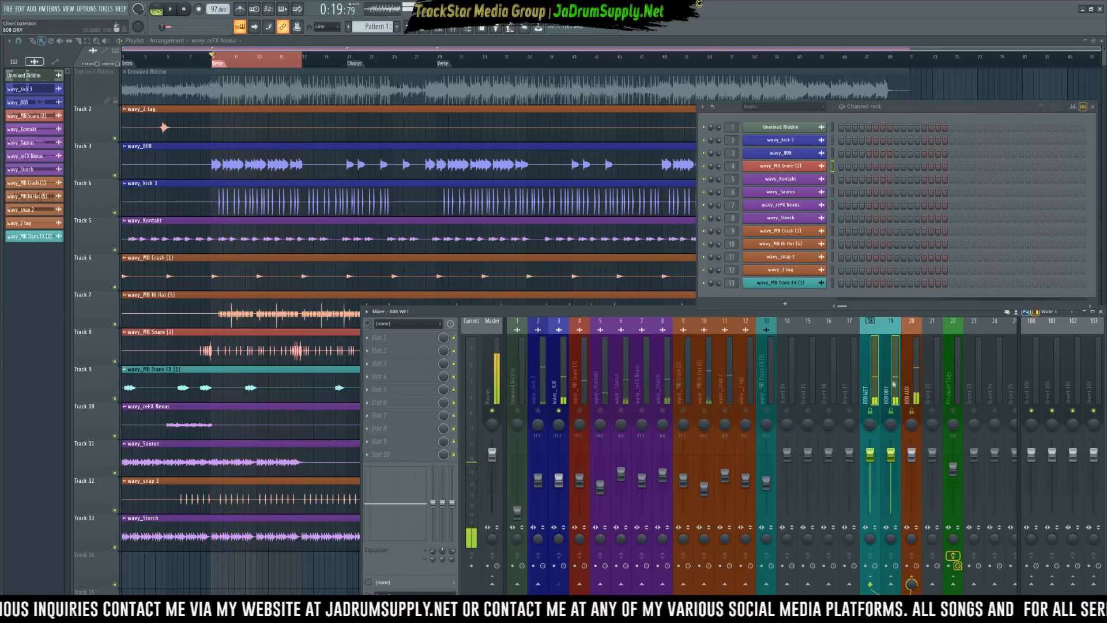
key("space")
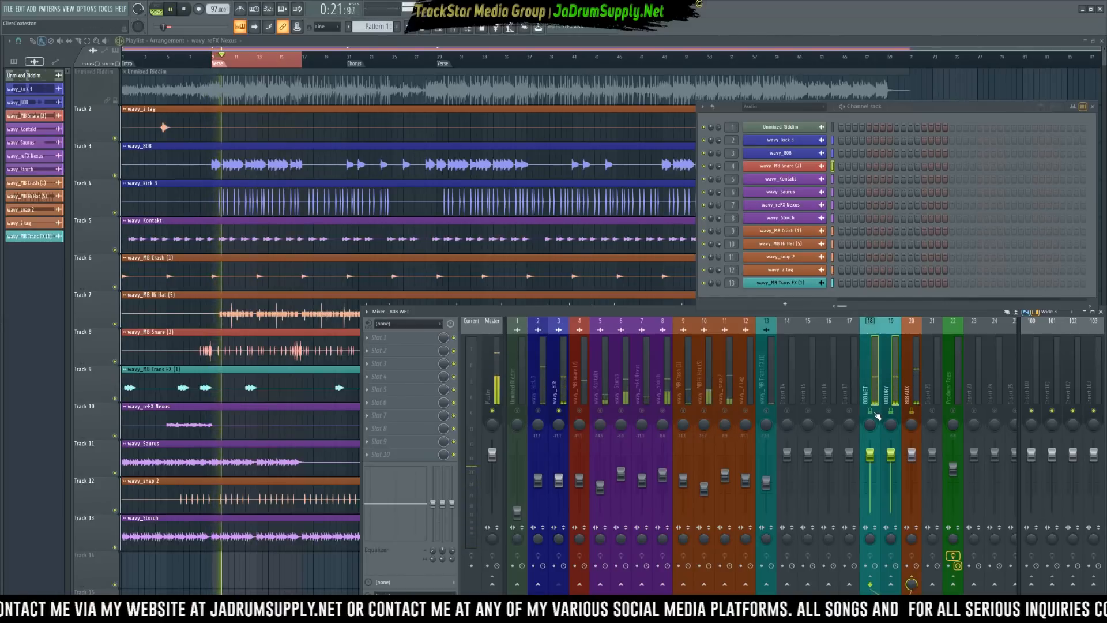
key("space")
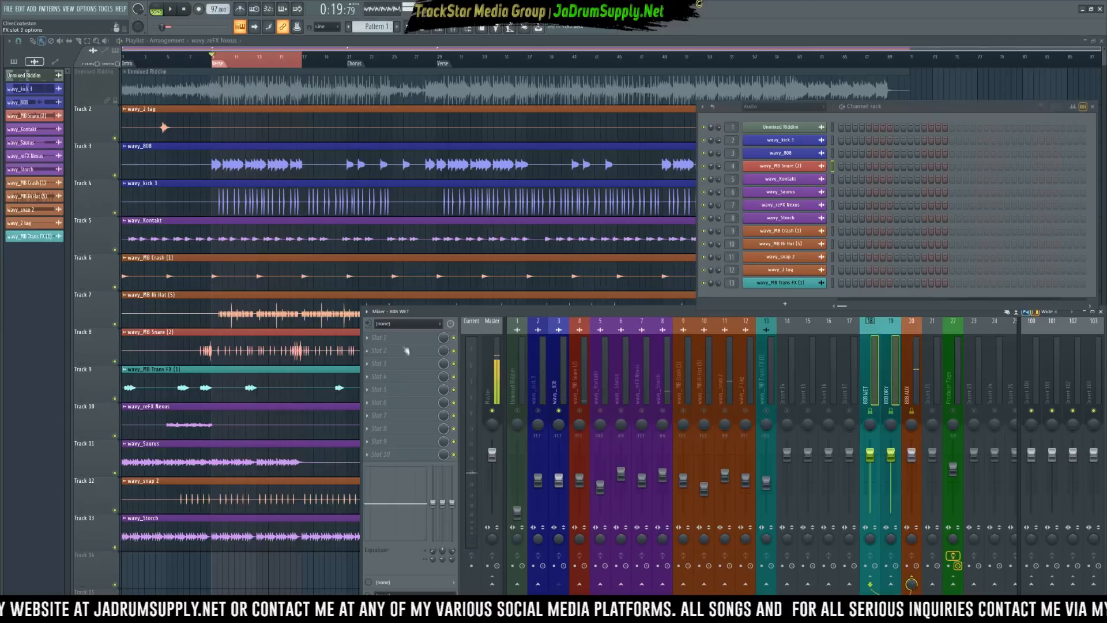
Insert Audiority's The Abuser harmonic effect in the first effect slot of the 808 WET track.
left_click(381, 341)
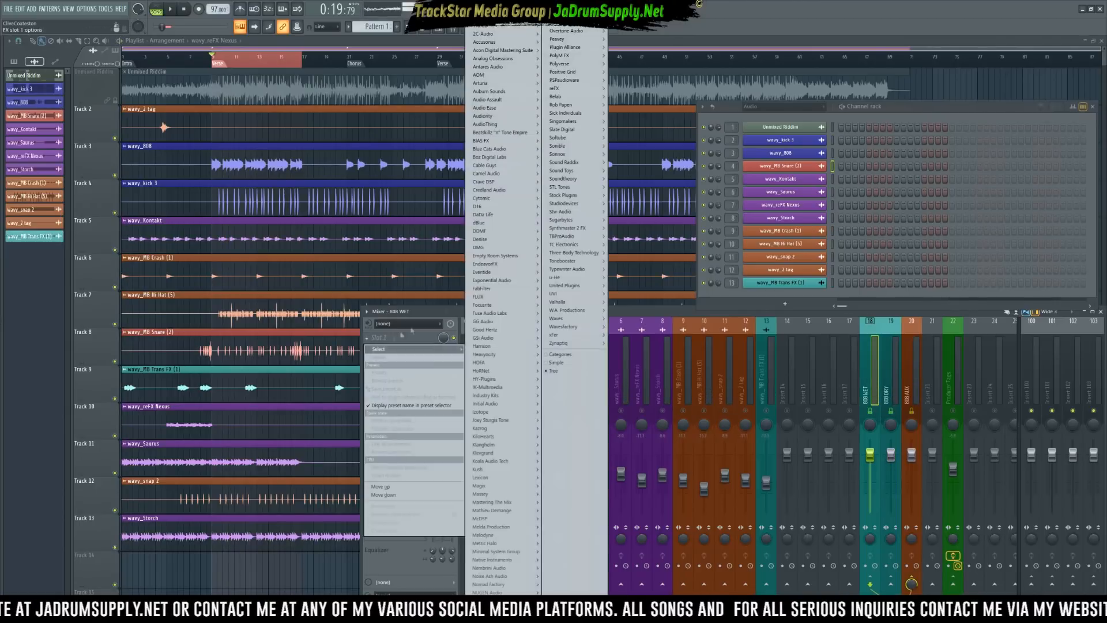
mouse_move(496, 207)
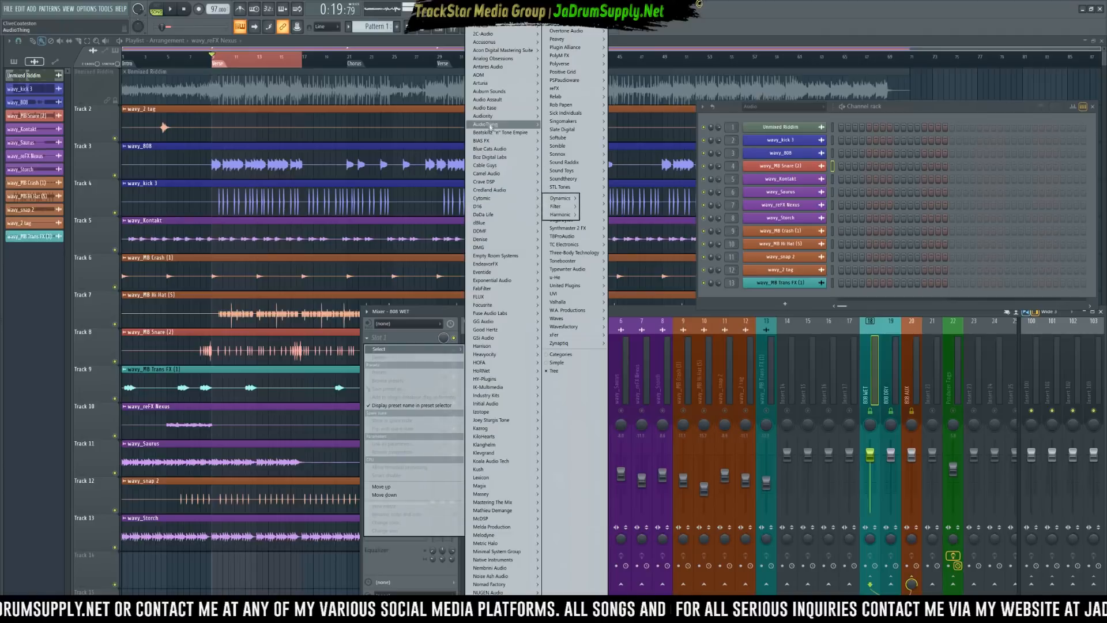
mouse_move(492, 124)
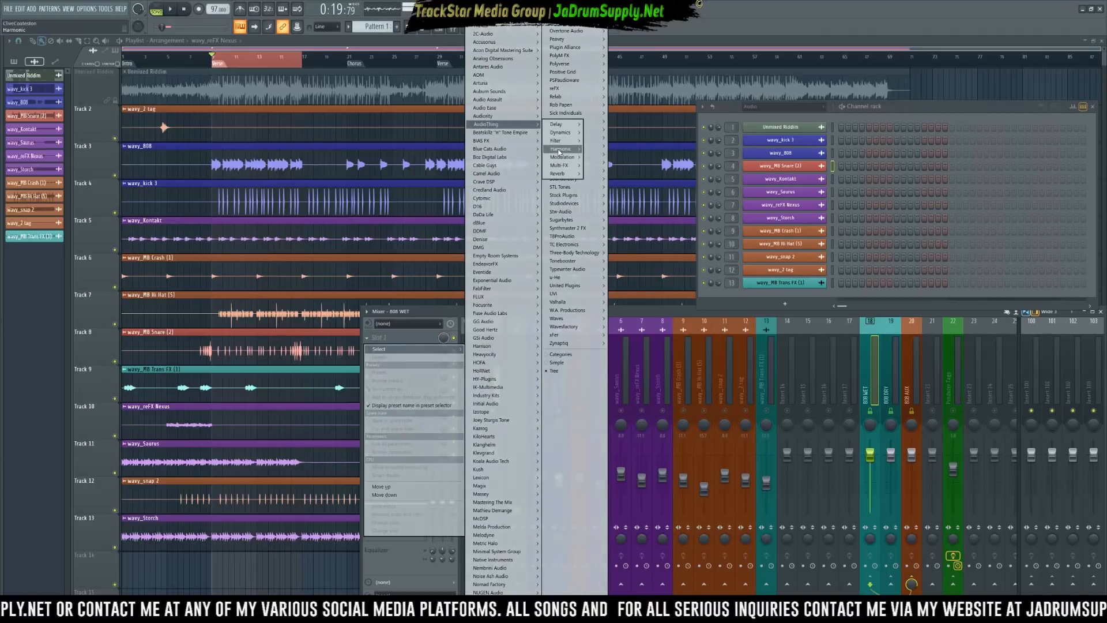
mouse_move(561, 149)
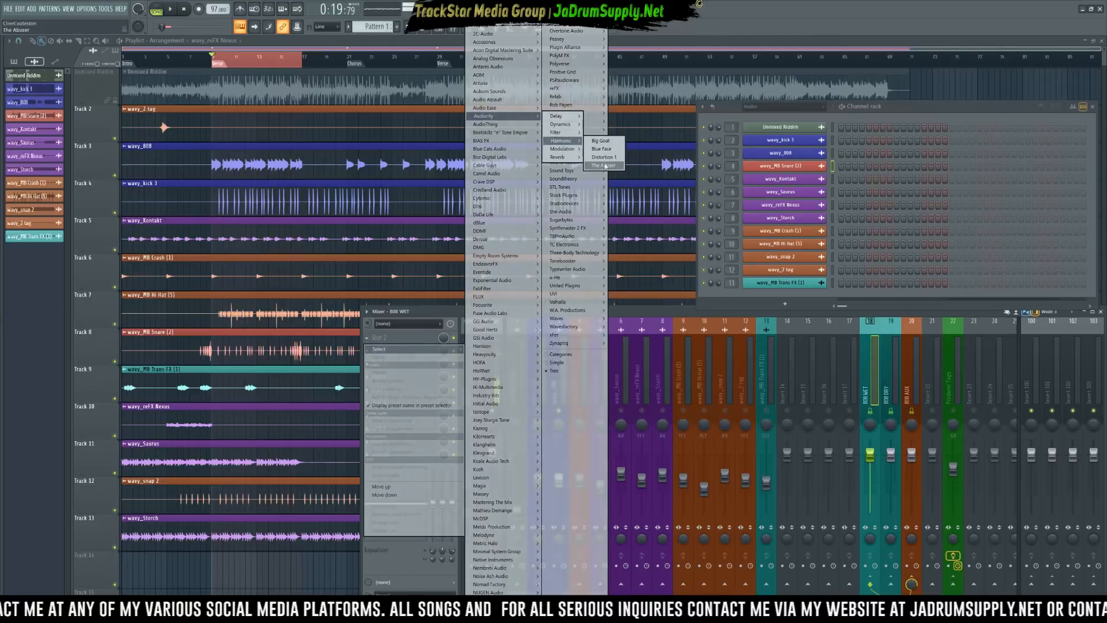
left_click(603, 164)
Load the Motorcycle Rev preset from the TrackStar Media Group bank into The Abuser and audition the verse with it.
left_click_drag(301, 148, 591, 155)
left_click(588, 168)
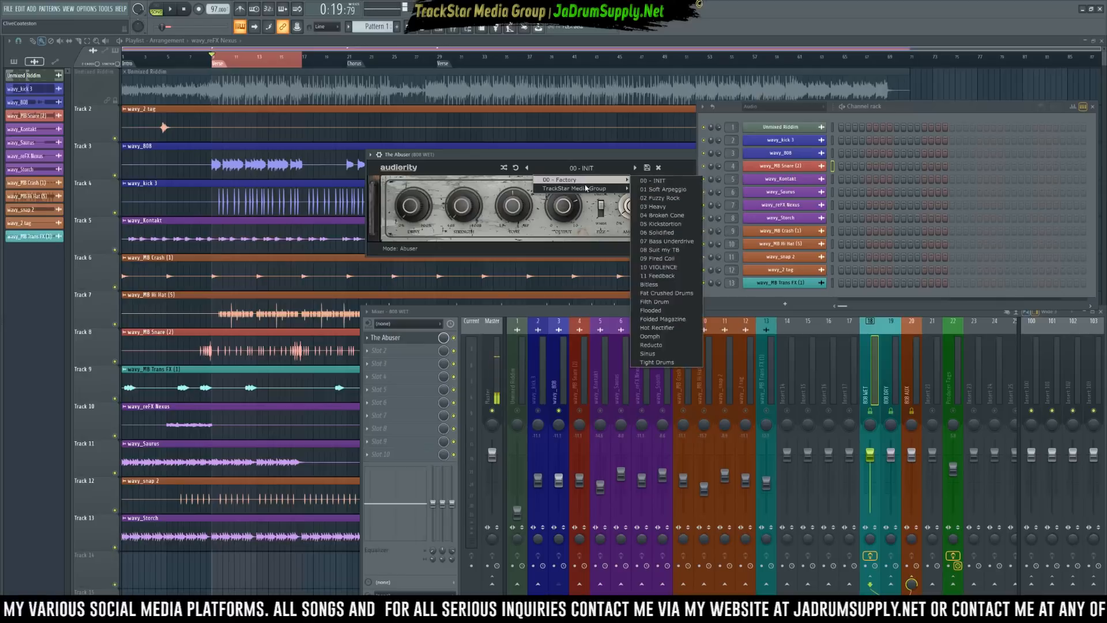
mouse_move(584, 191)
left_click(678, 190)
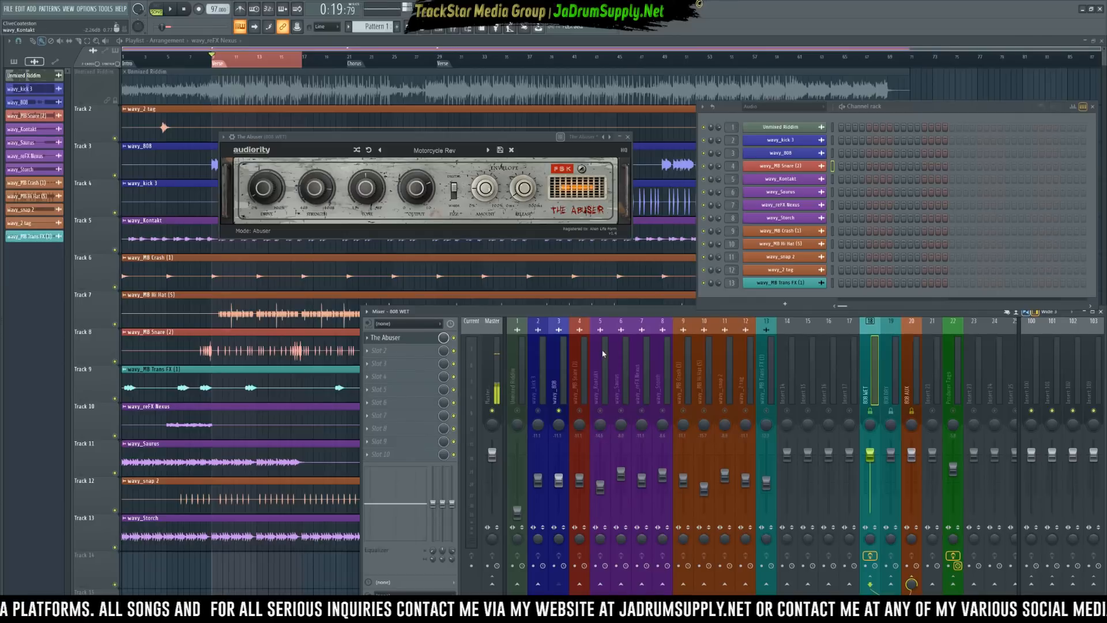
key("space")
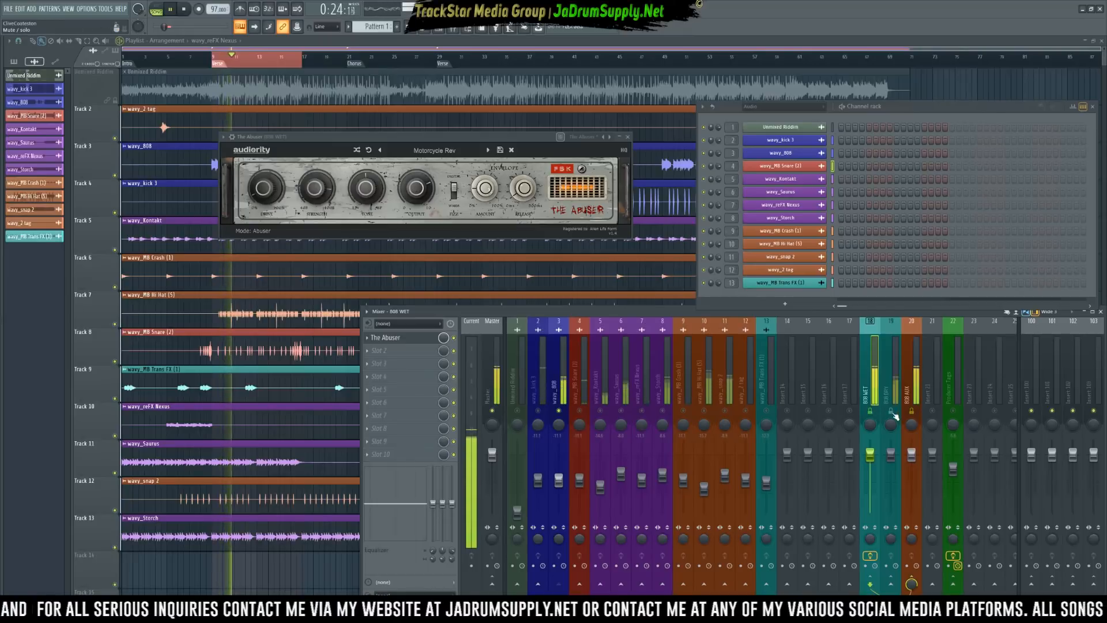
key("space")
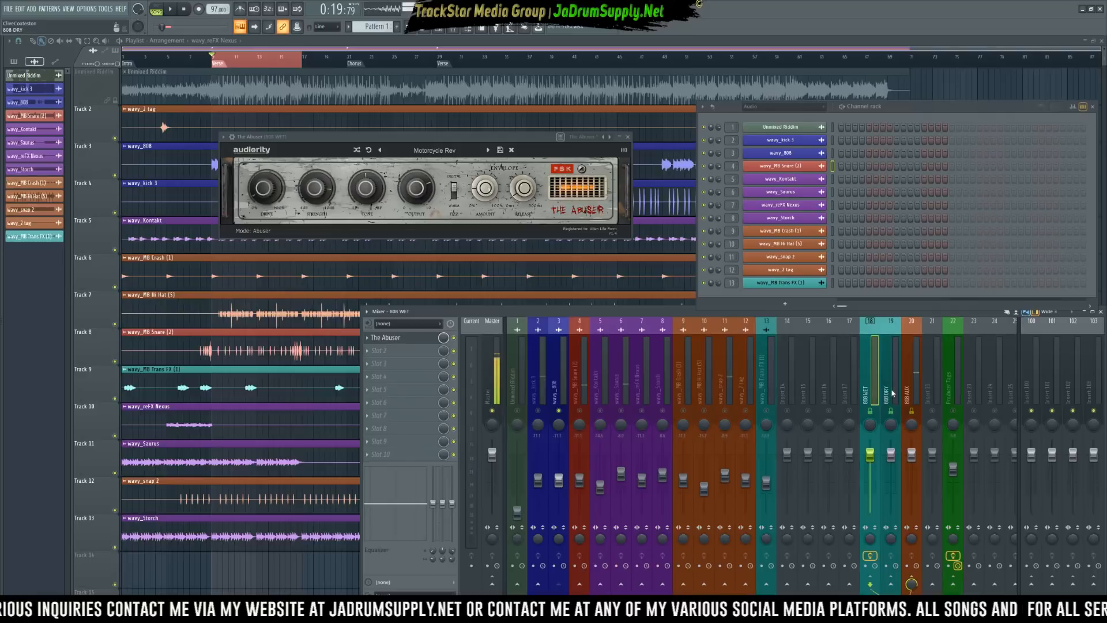
Insert the stereo FabFilter Pro-Q 3 equalizer in the first effect slot of the 808 DRY track.
left_click(893, 392)
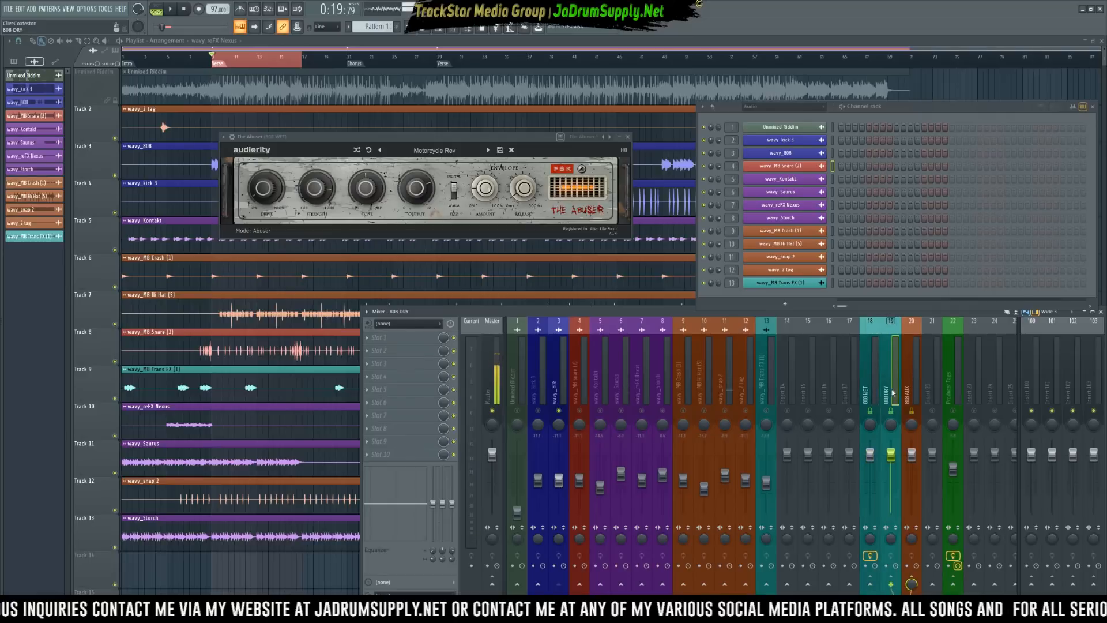
left_click(412, 341)
mouse_move(474, 290)
mouse_move(556, 296)
mouse_move(585, 313)
left_click(644, 330)
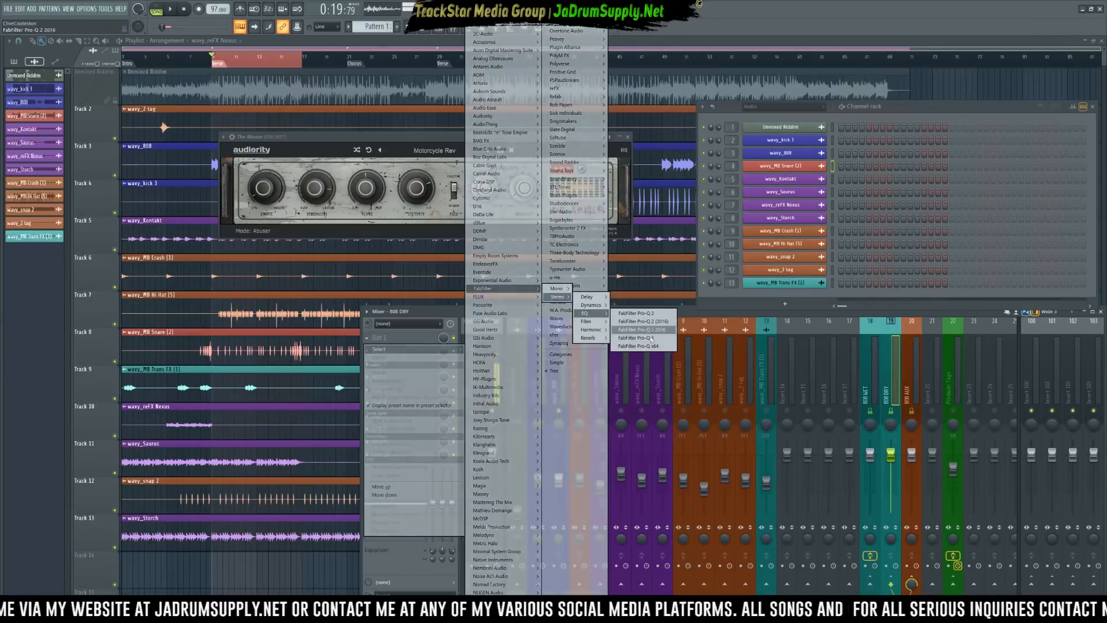
left_click(652, 338)
left_click_drag(76, 82, 476, 100)
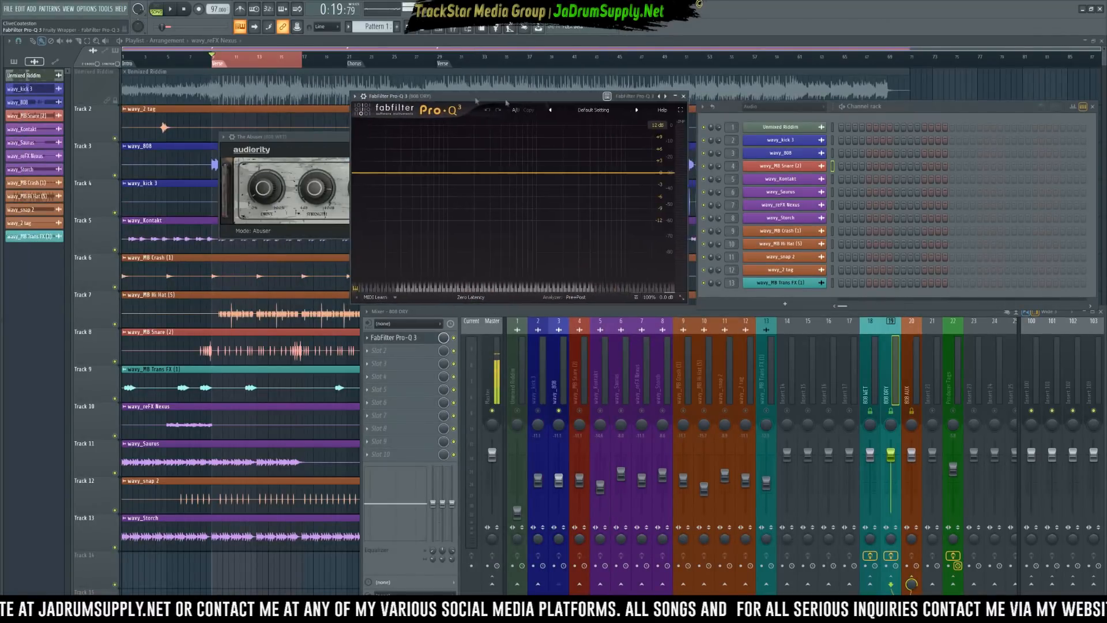
Close the channel rack, move the 808 DRY equalizer into the freed space, and load its Master Filter preset from the V2 Preset Folder.
left_click(1094, 108)
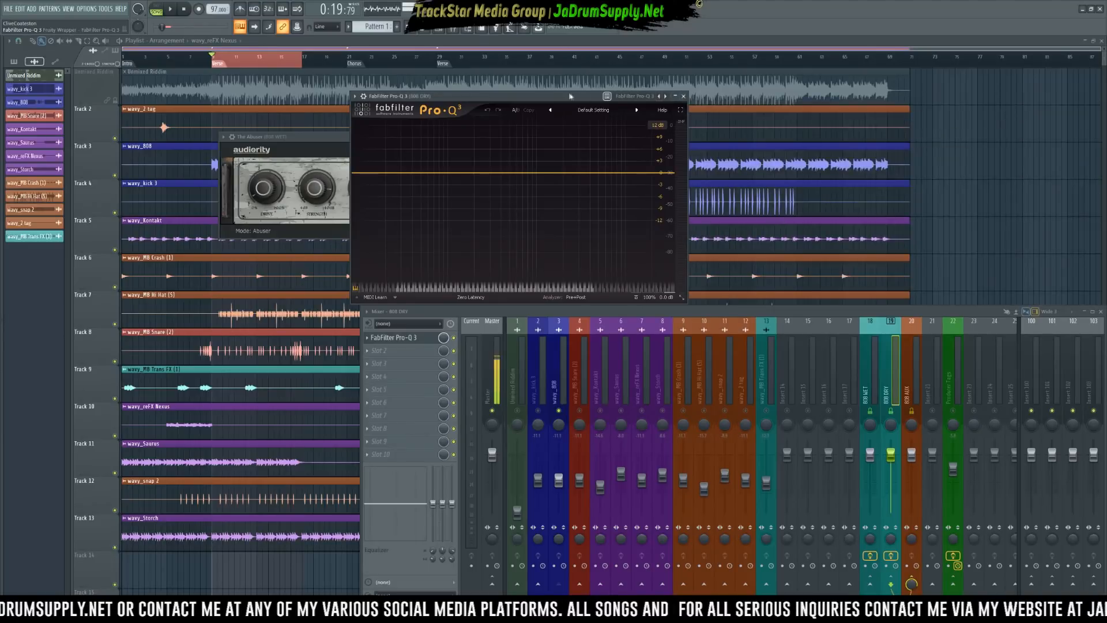
left_click_drag(569, 96, 836, 74)
left_click(882, 87)
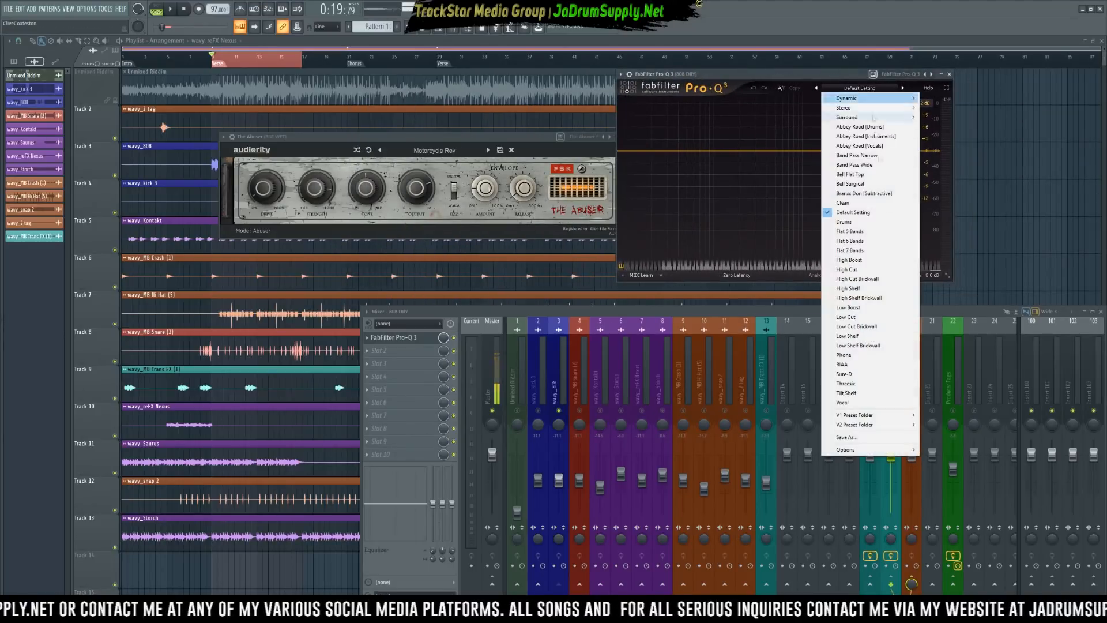
mouse_move(910, 420)
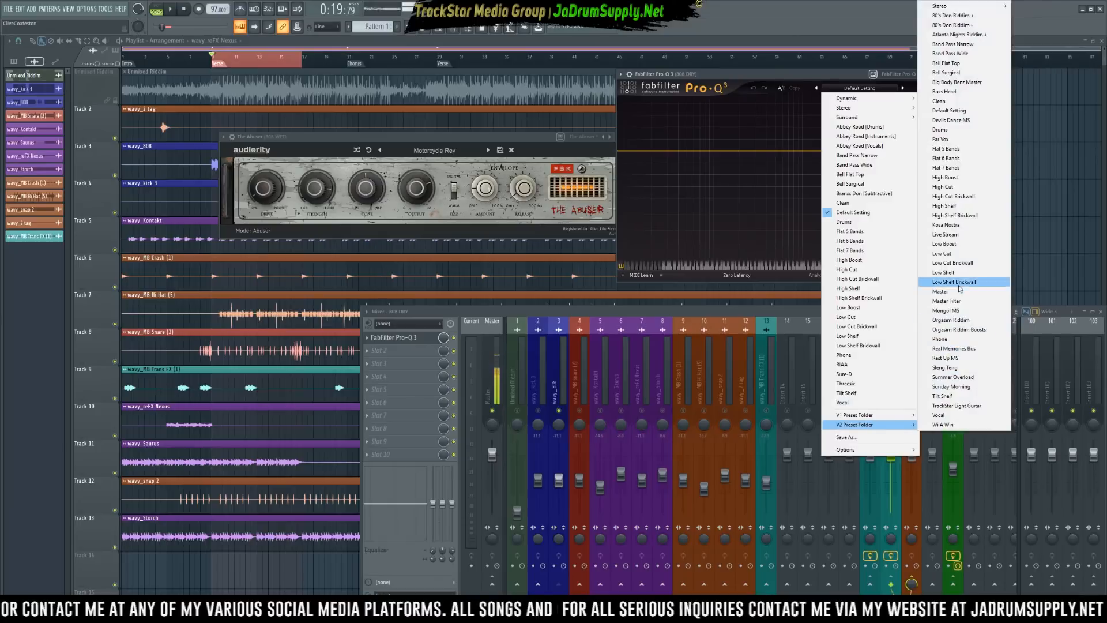
left_click(946, 300)
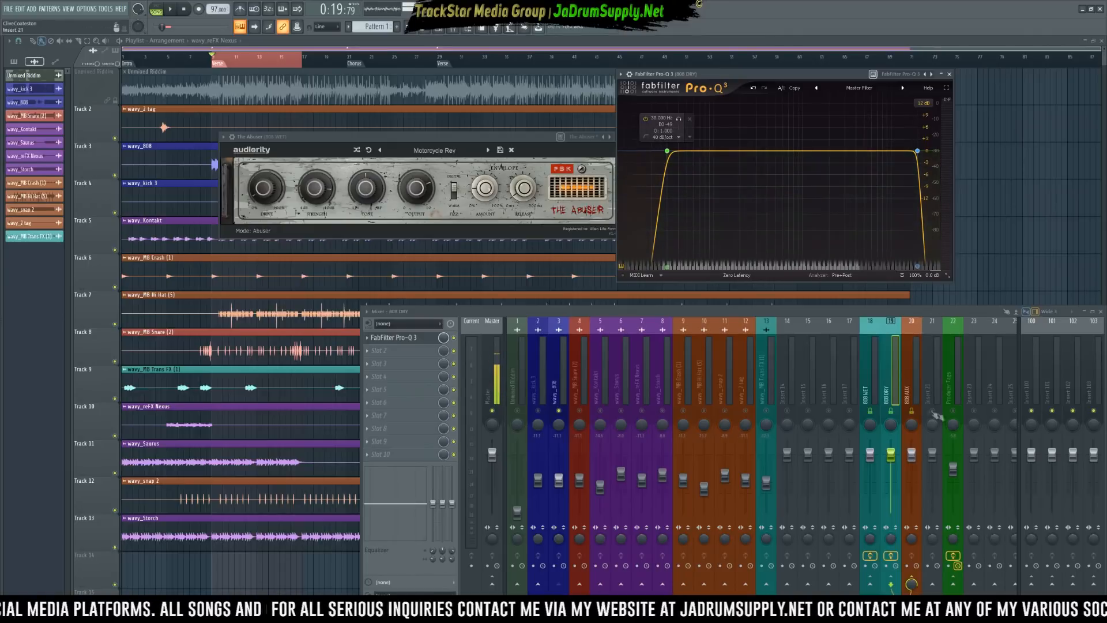
Insert FabFilter Pro-Q 3 in the second effect slot of the 808 WET track, after The Abuser.
left_click(875, 394)
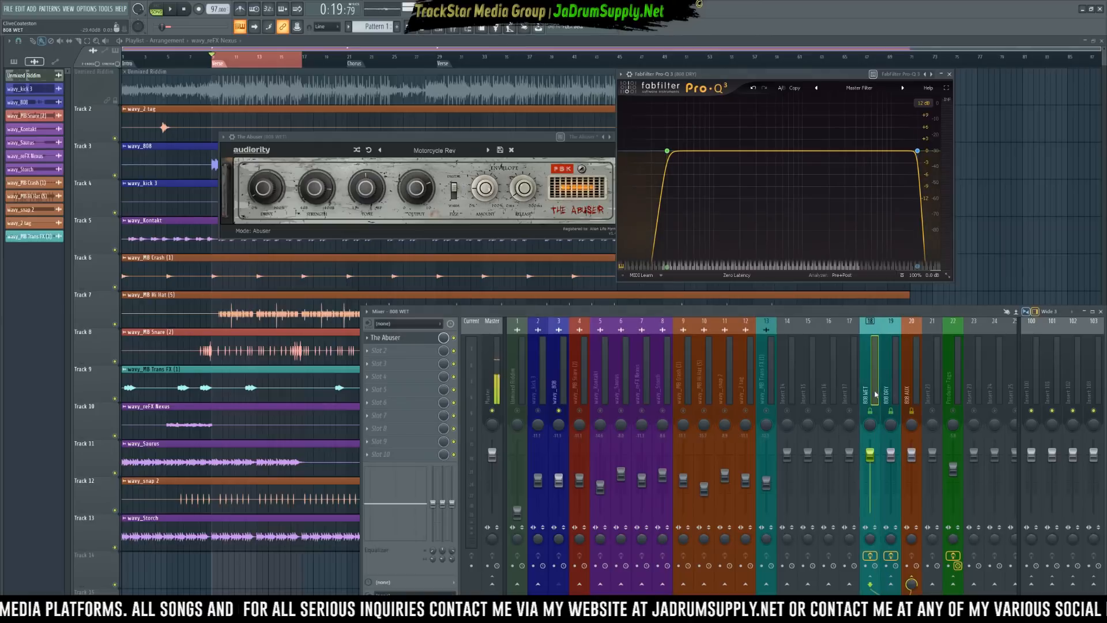
left_click(410, 351)
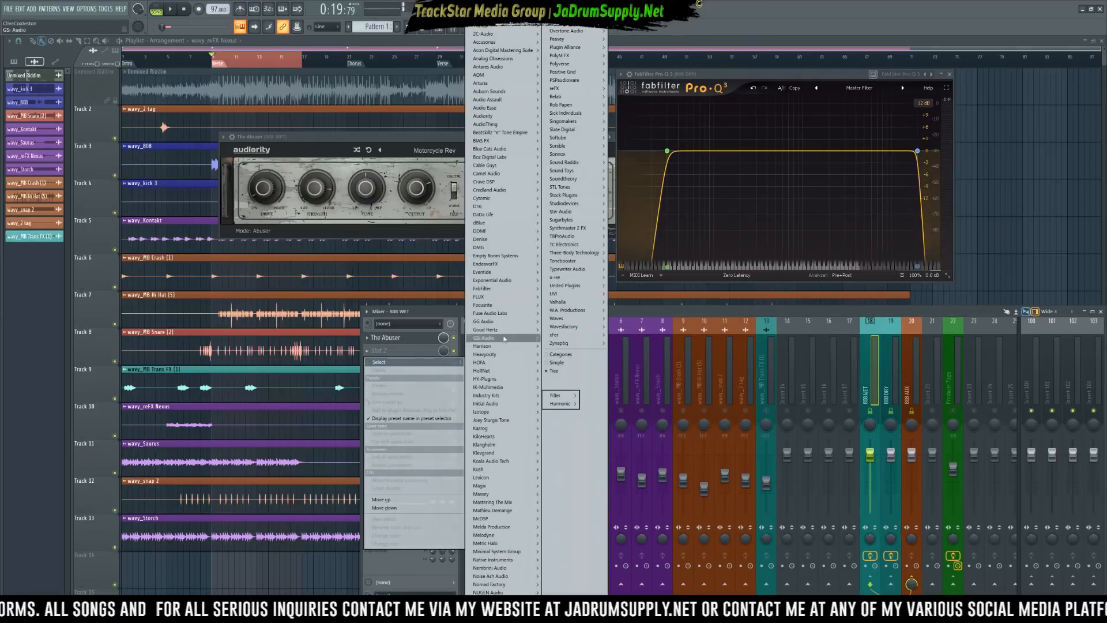
mouse_move(501, 441)
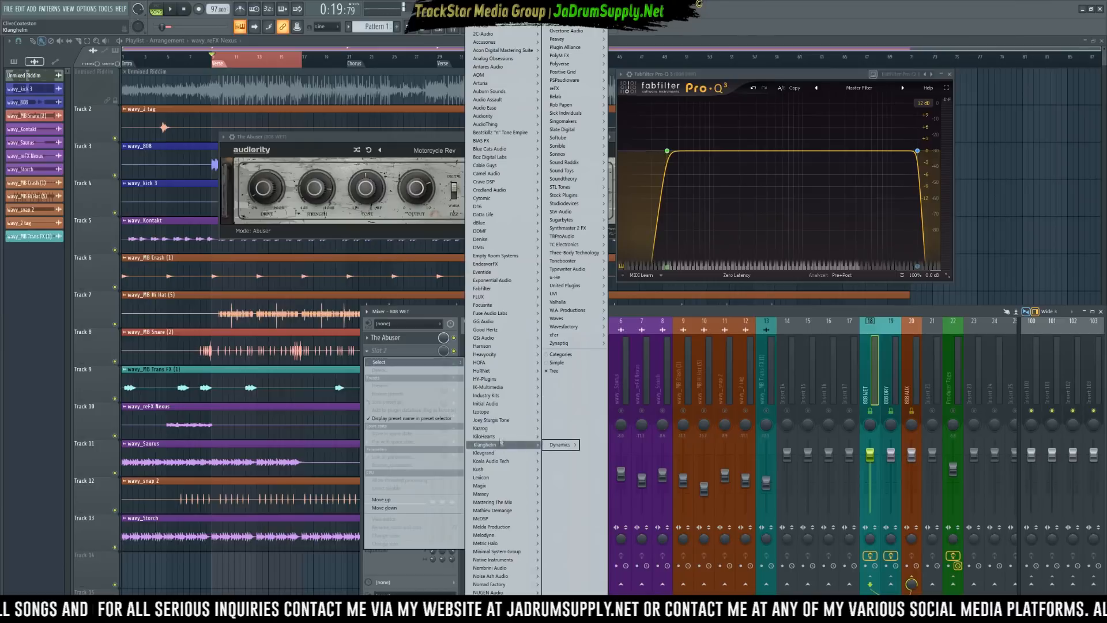
mouse_move(515, 422)
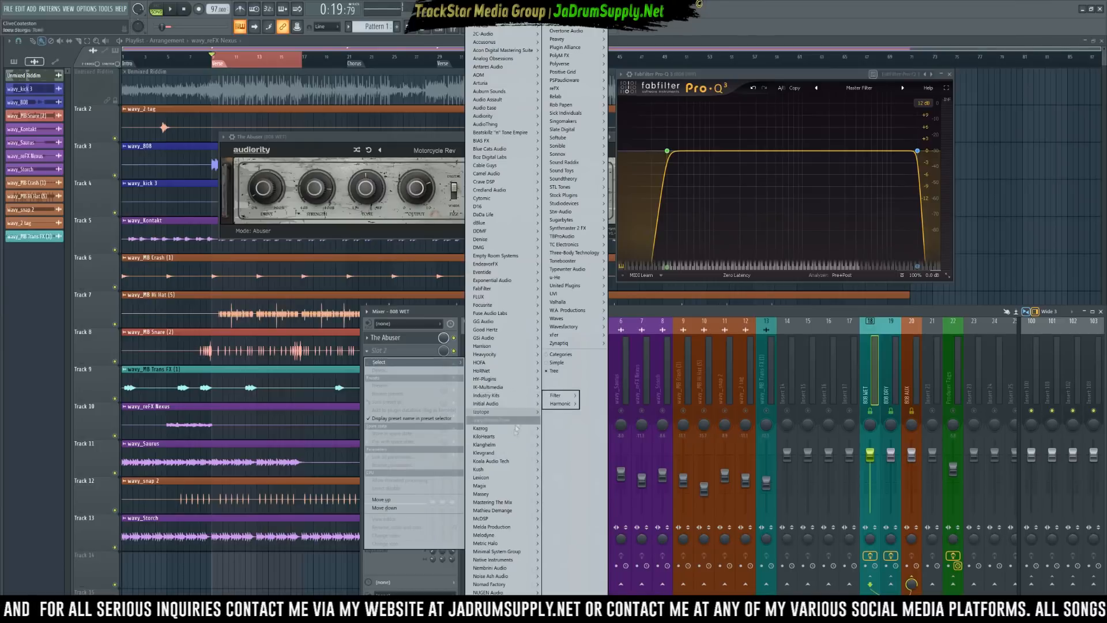
mouse_move(497, 403)
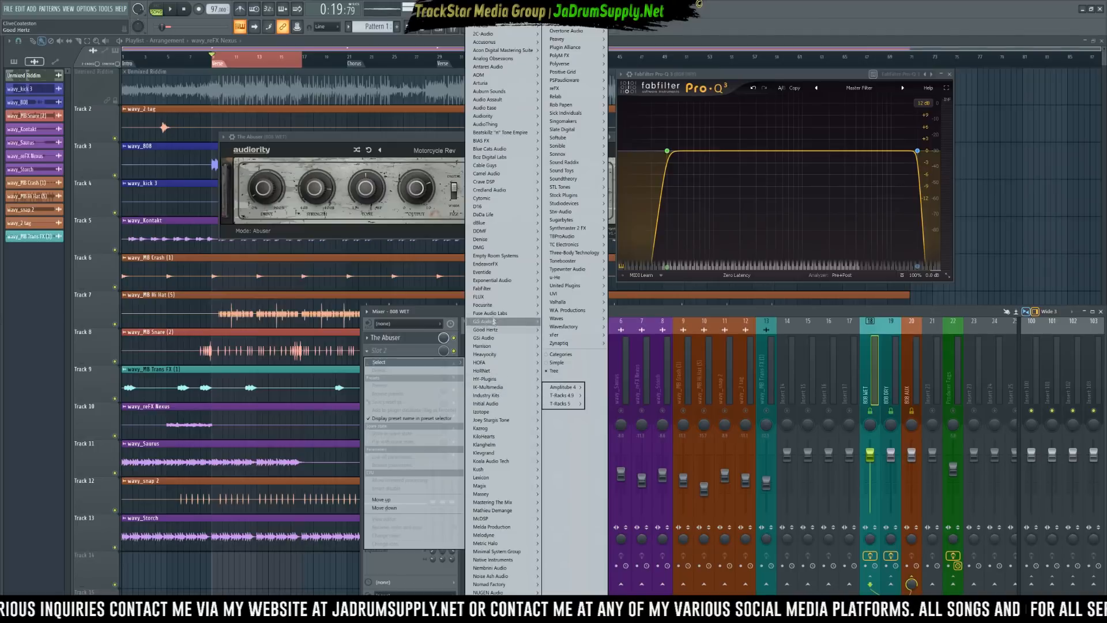
mouse_move(529, 292)
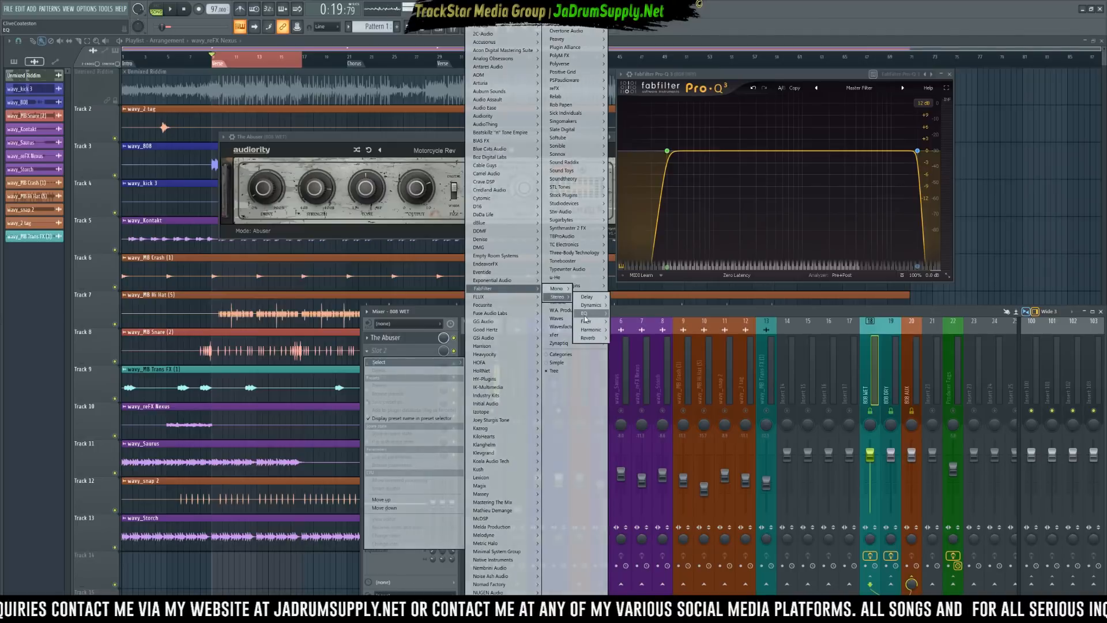
mouse_move(584, 313)
left_click(655, 347)
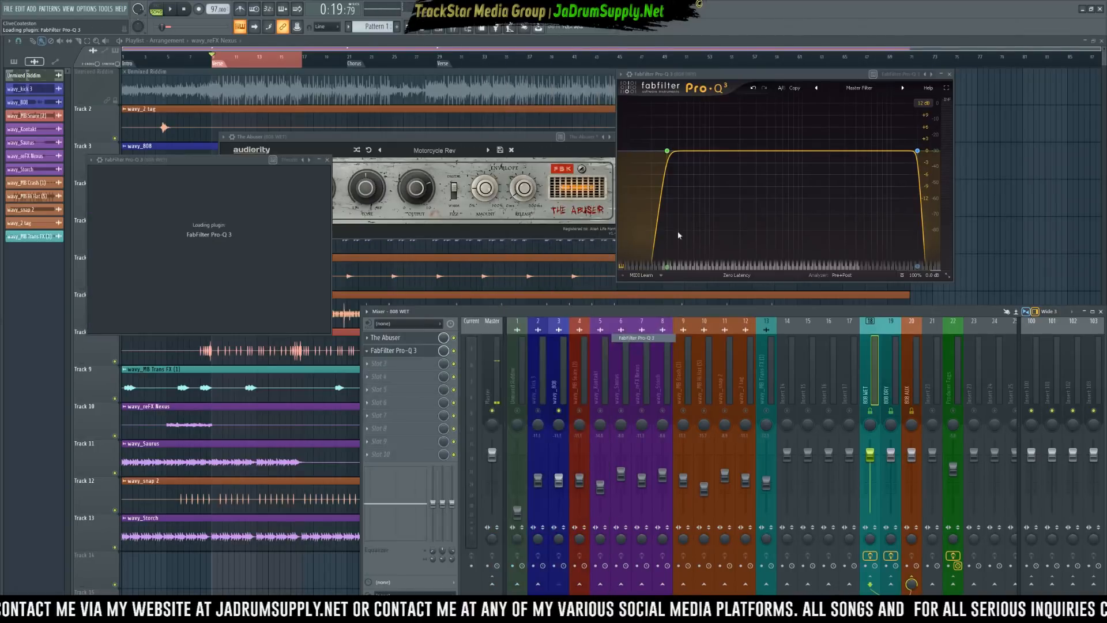
Load the Master Filter preset into the 808 WET equalizer, place it beside the 808 DRY equalizer, and play the verse.
left_click(323, 175)
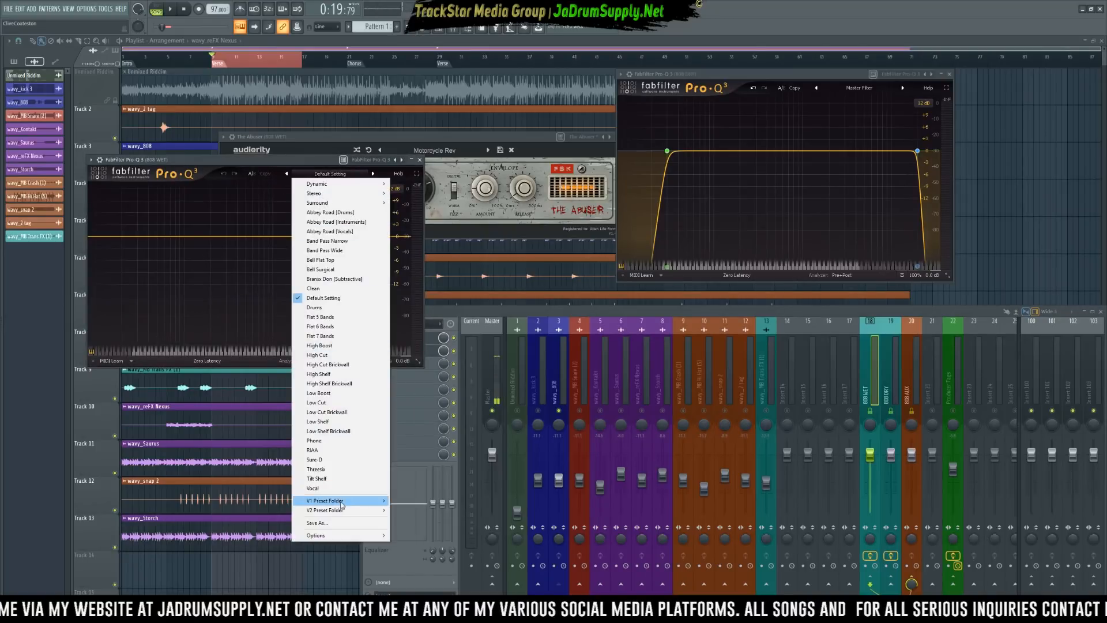
mouse_move(391, 502)
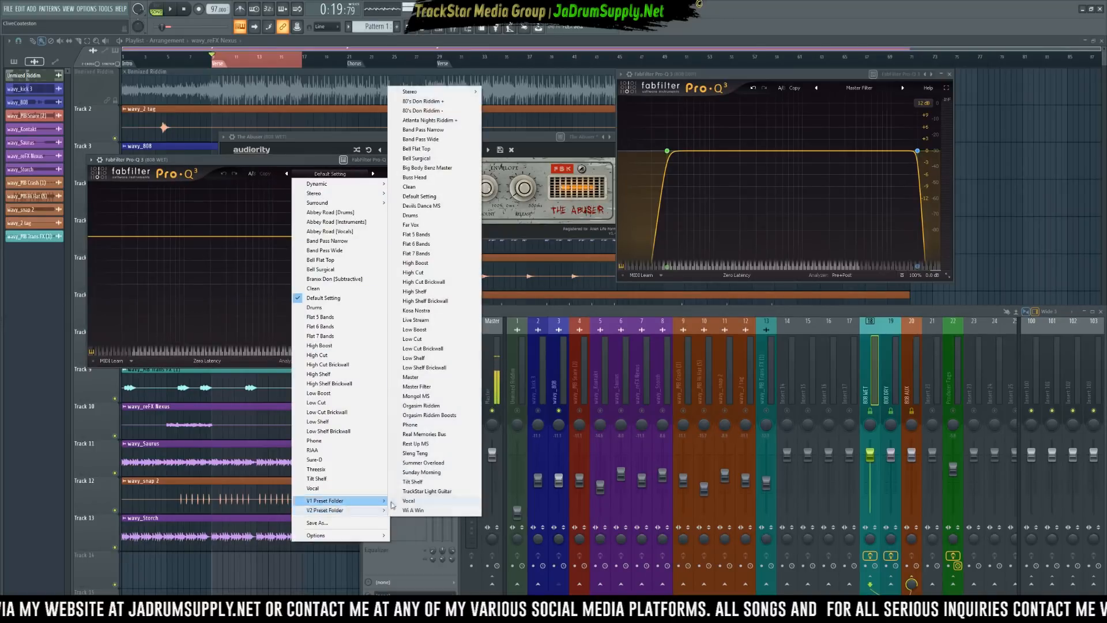
left_click(421, 386)
left_click_drag(290, 164, 457, 84)
key("space")
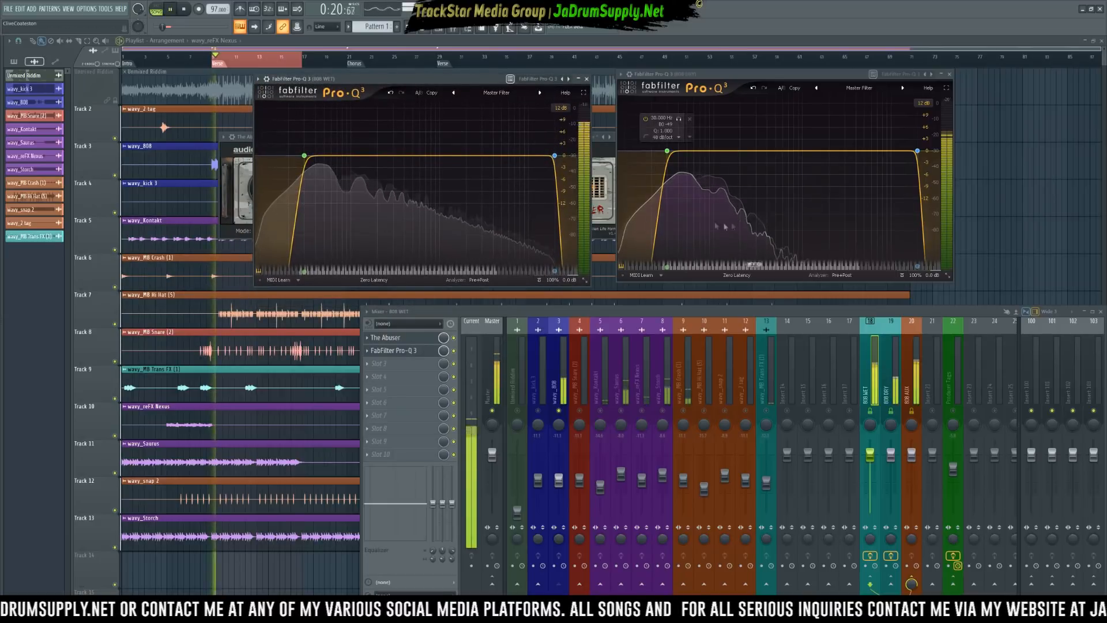
Overlay the external Pro-Q spectrum in the analyzers of both the 808 WET and 808 DRY equalizers.
left_click(479, 279)
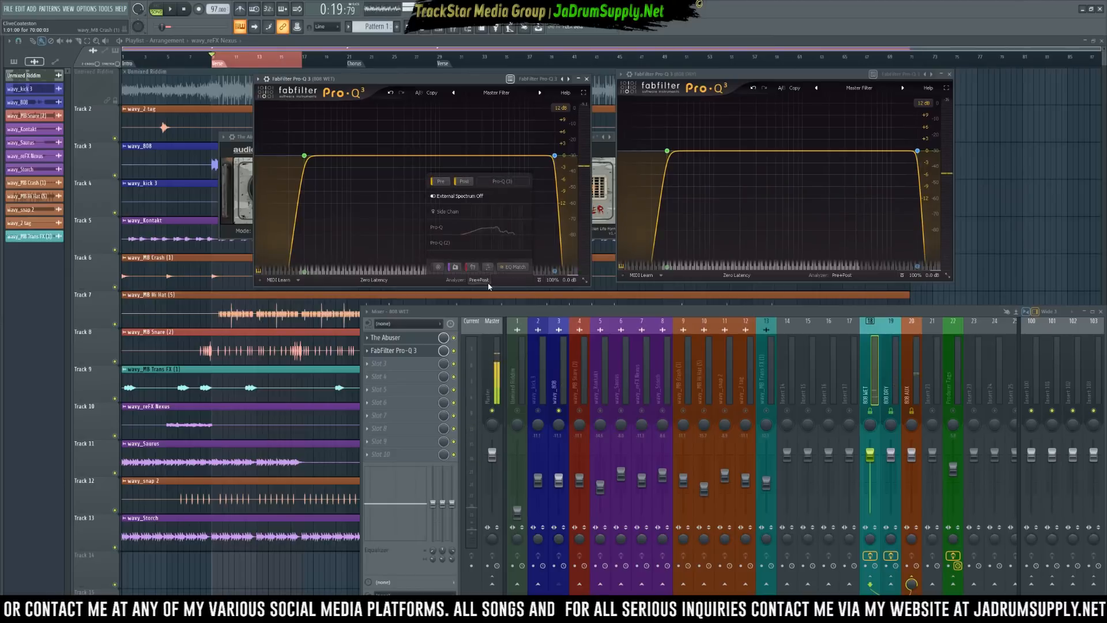
left_click(482, 227)
left_click_drag(460, 79, 428, 64)
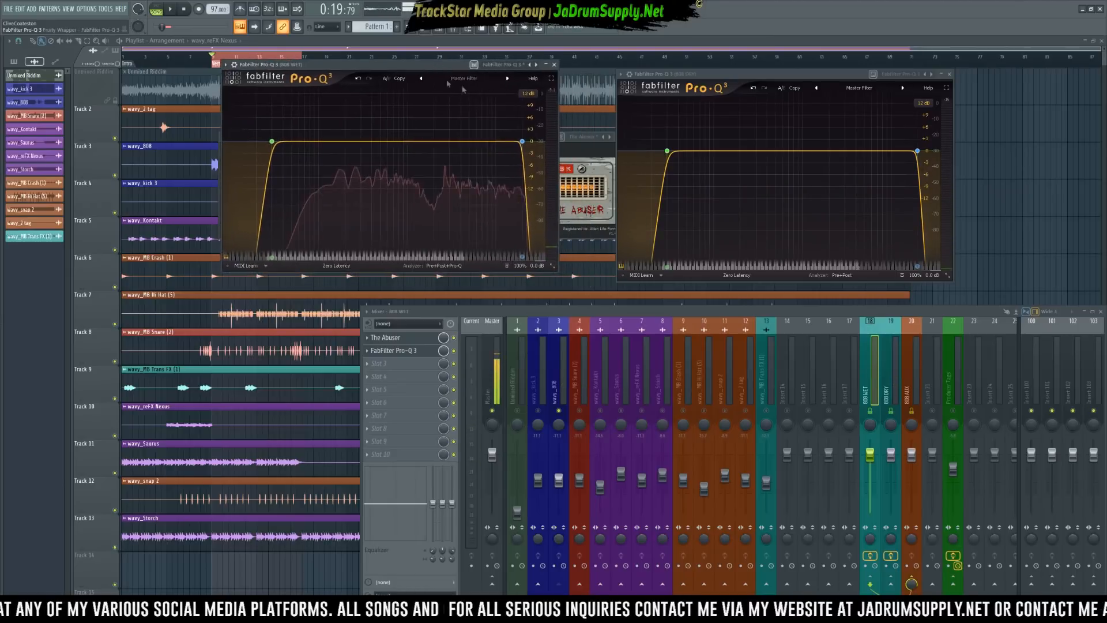
left_click(842, 275)
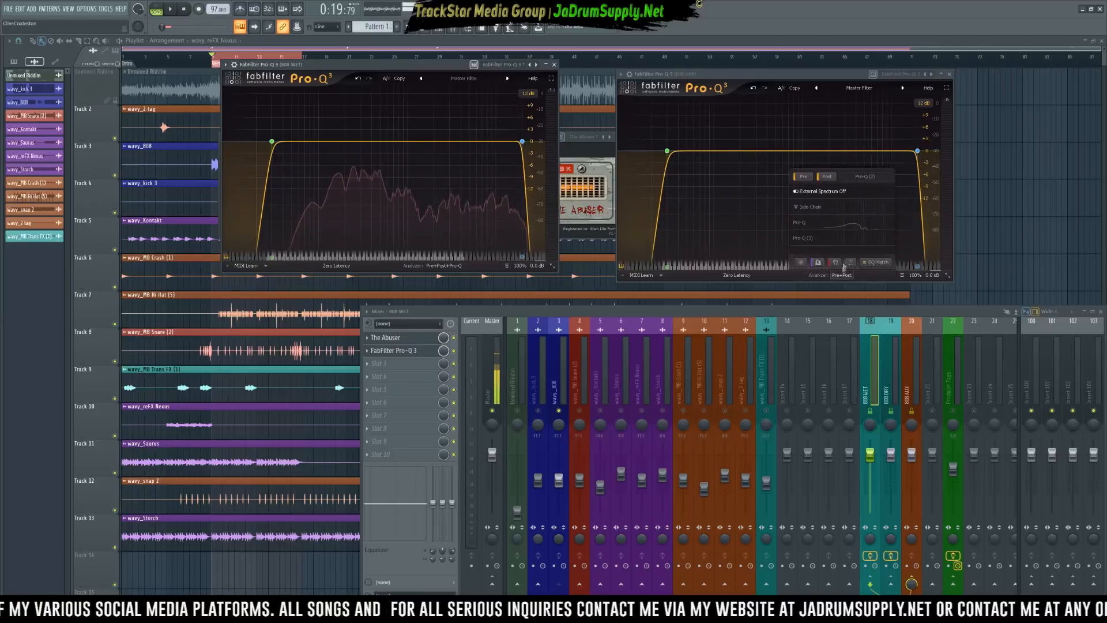
left_click(813, 223)
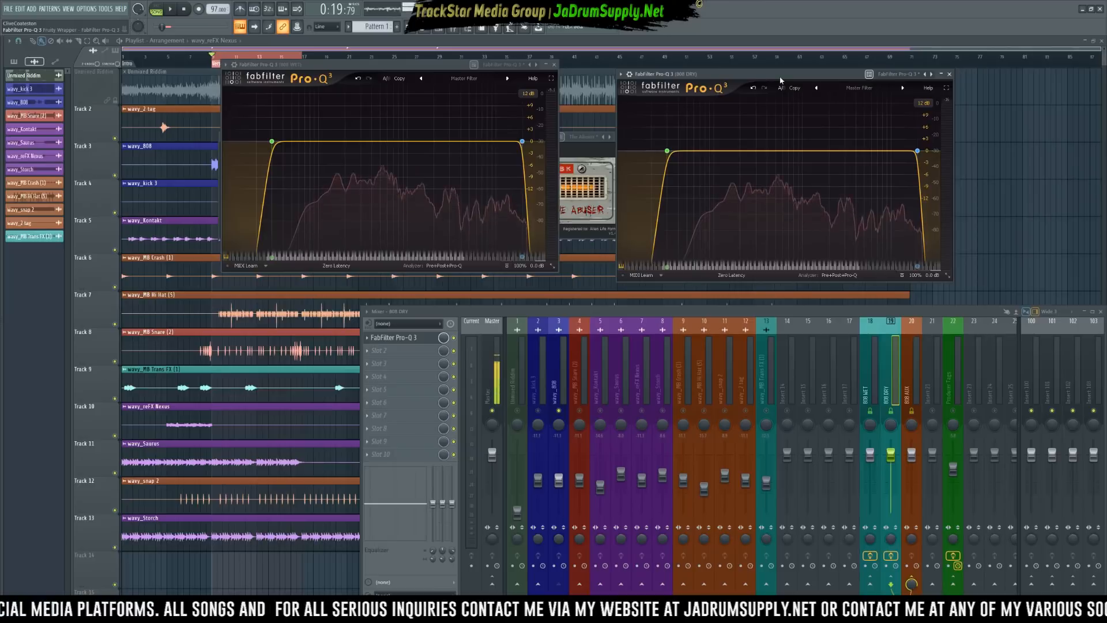
Play the verse with both equalizers aligned side by side to compare the 808 WET and 808 DRY spectrums.
key("space")
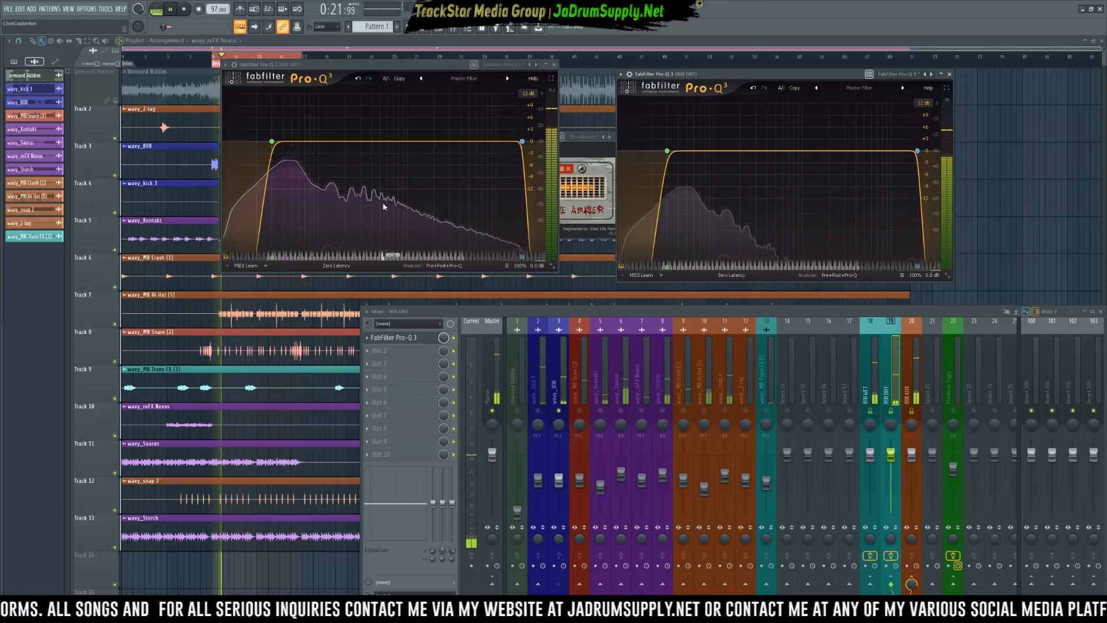
left_click_drag(353, 68, 347, 76)
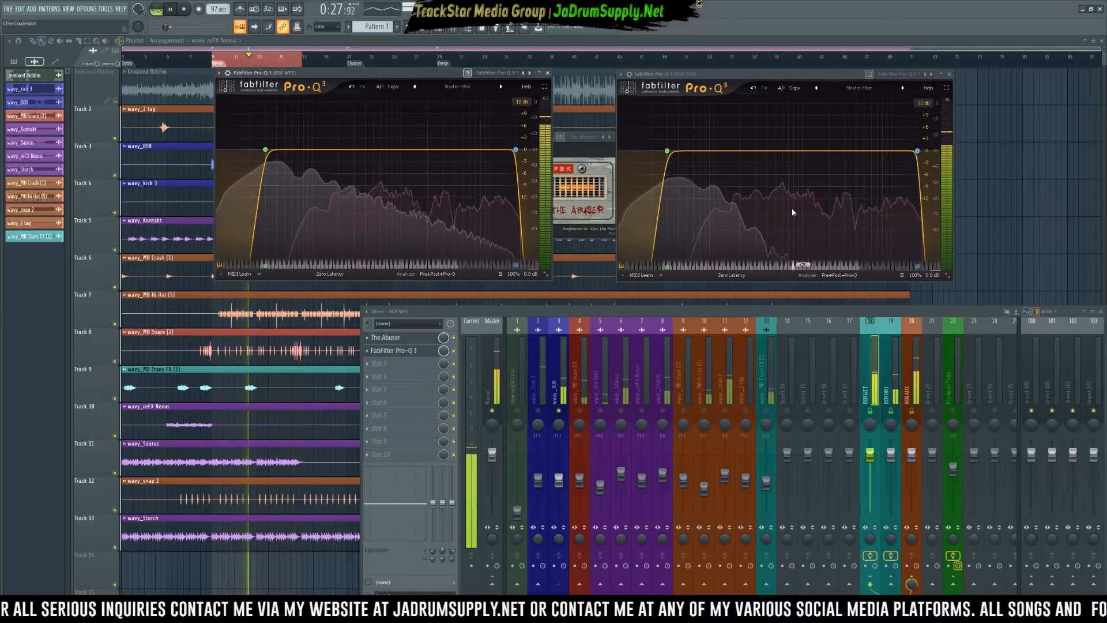
key("space")
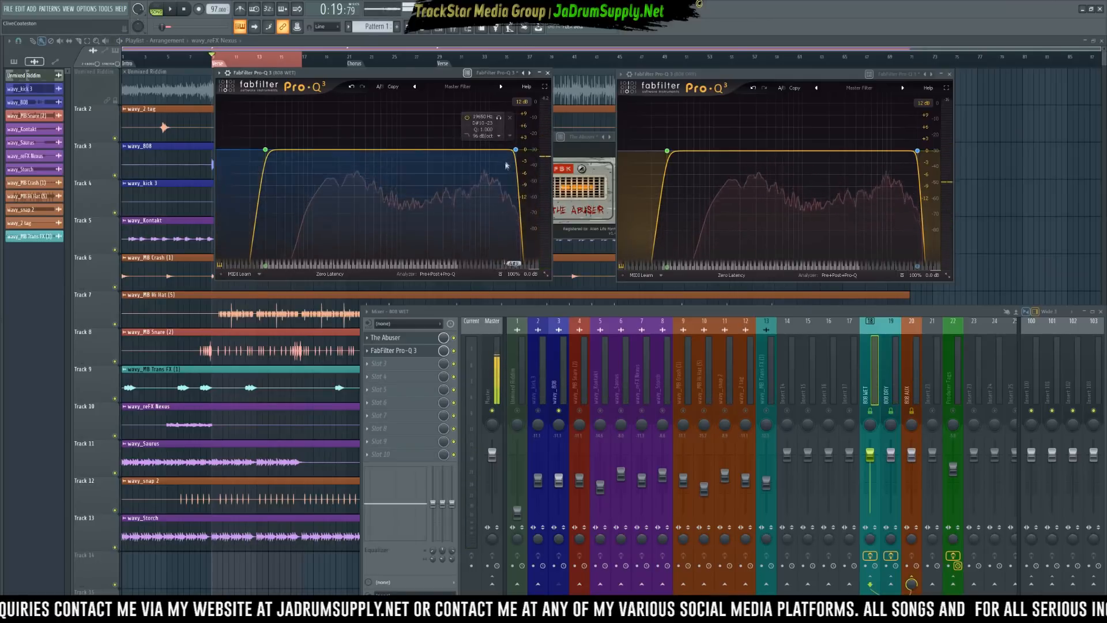
Set the 808 WET high cut to a 12 dB/oct slope and bring it down to about 1.47 kHz during playback.
left_click(494, 136)
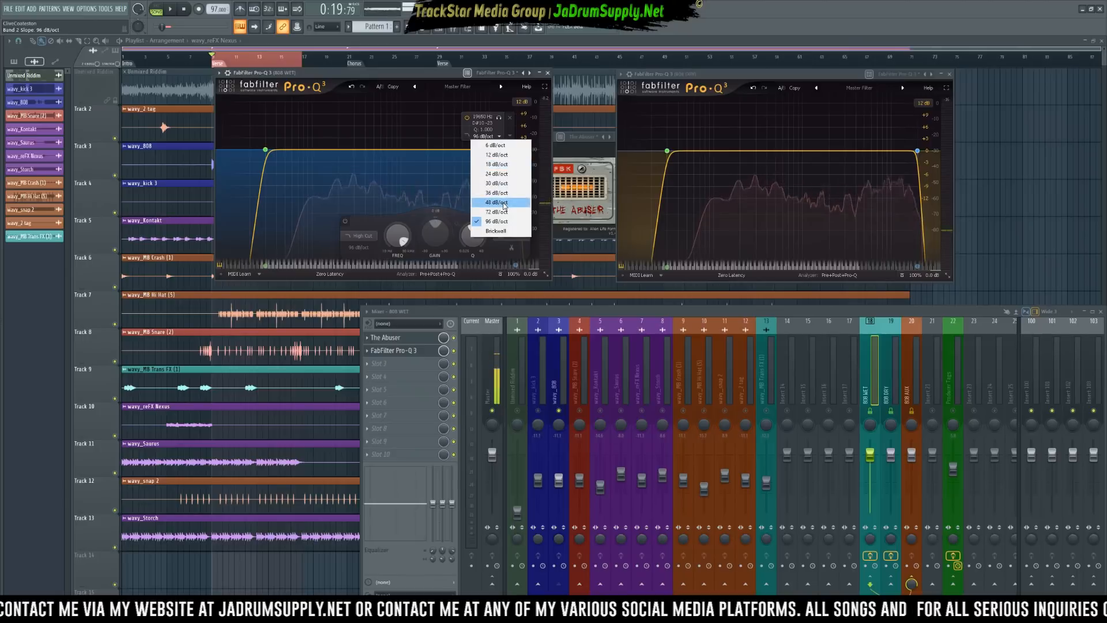
left_click(496, 174)
scroll(516, 151, "down", 1)
left_click_drag(516, 151, 411, 150)
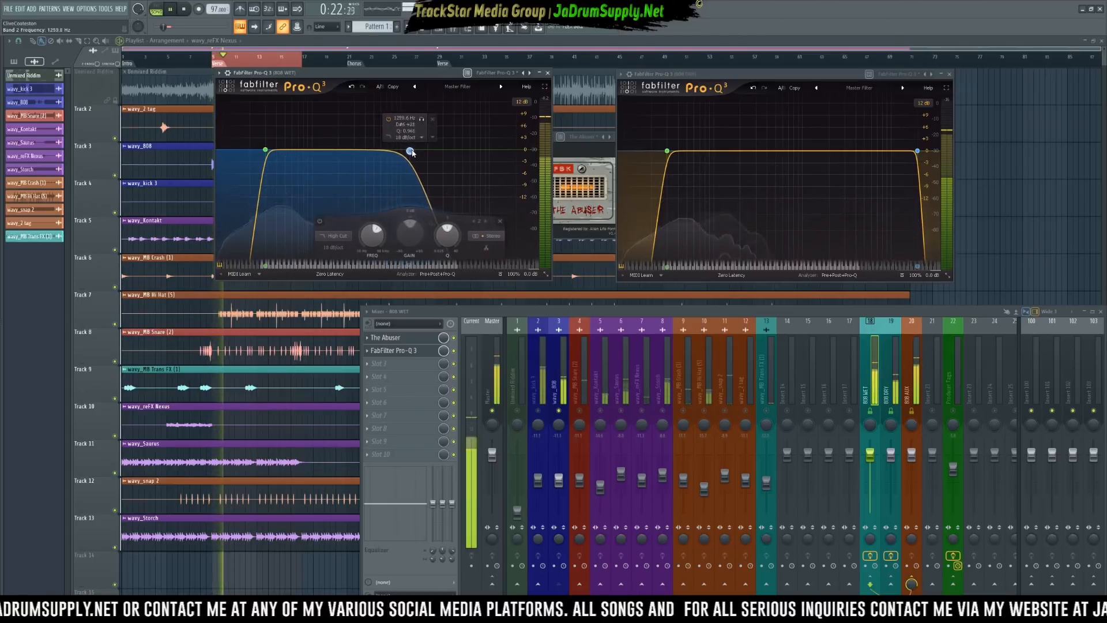
scroll(411, 150, "down", 2)
scroll(412, 152, "up", 1)
left_click_drag(413, 152, 419, 152)
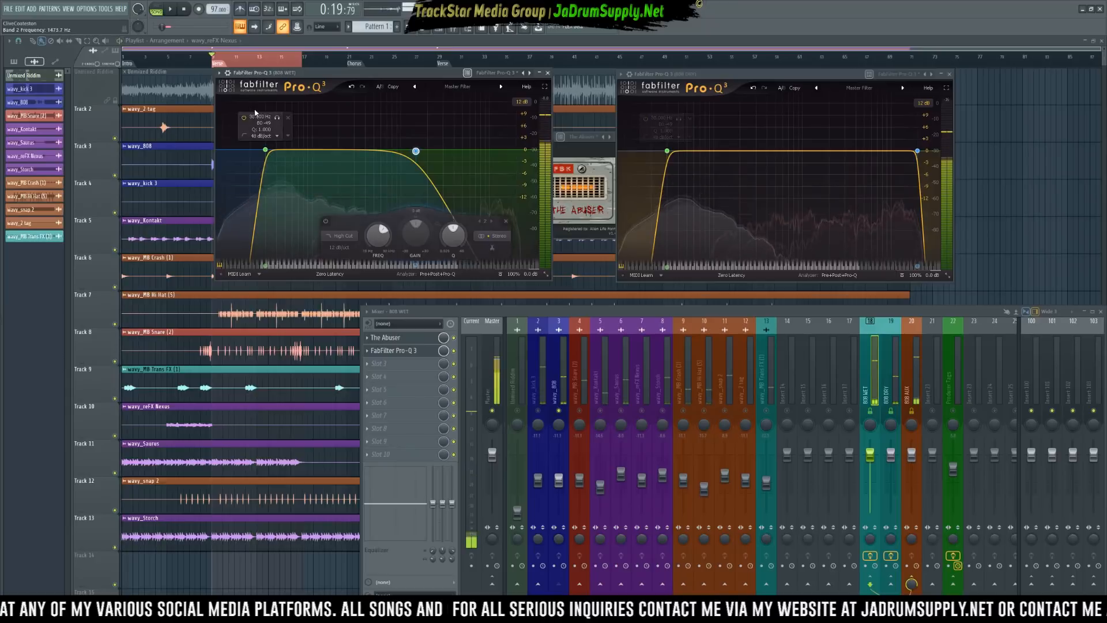
Set the 808 WET low cut frequency to 42 Hz and play the verse to compare both equalizers.
double_click(259, 118)
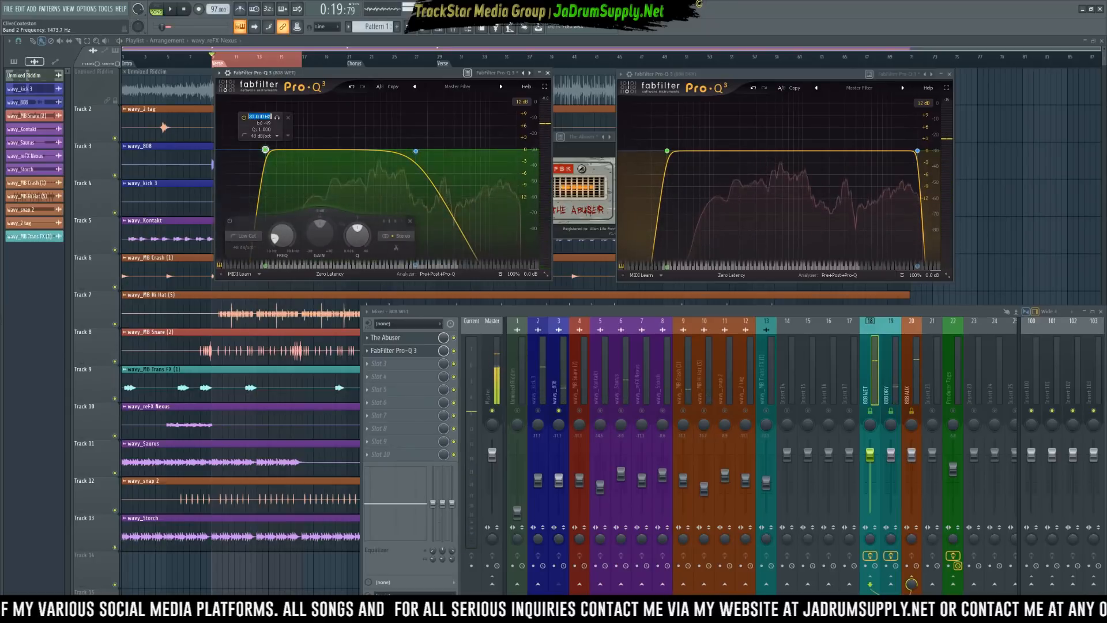
key("Return")
key("space")
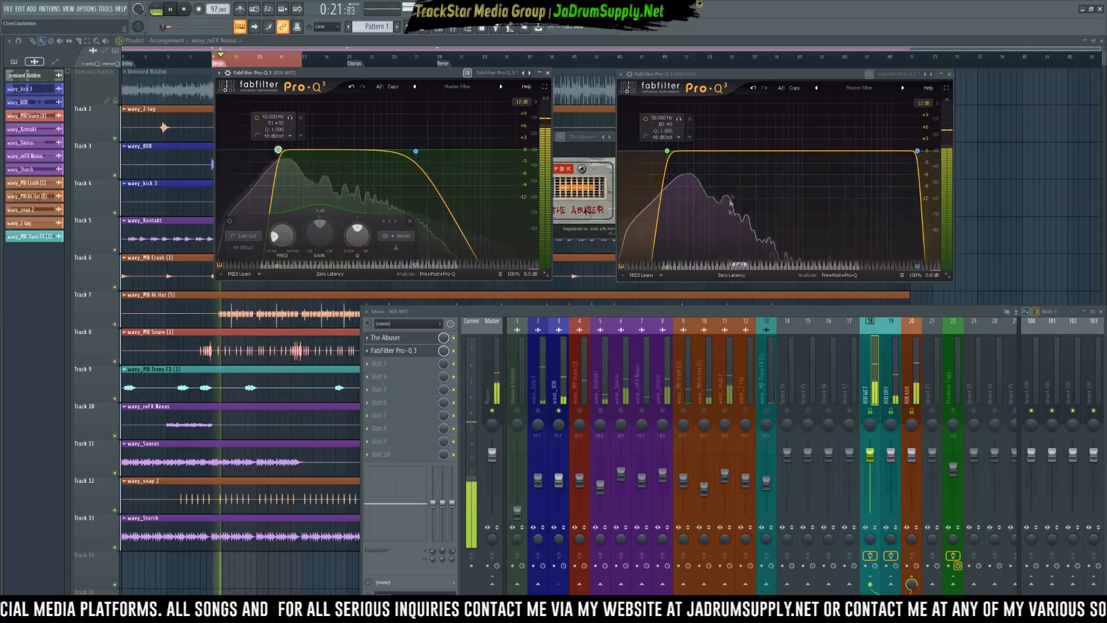
mouse_move(674, 187)
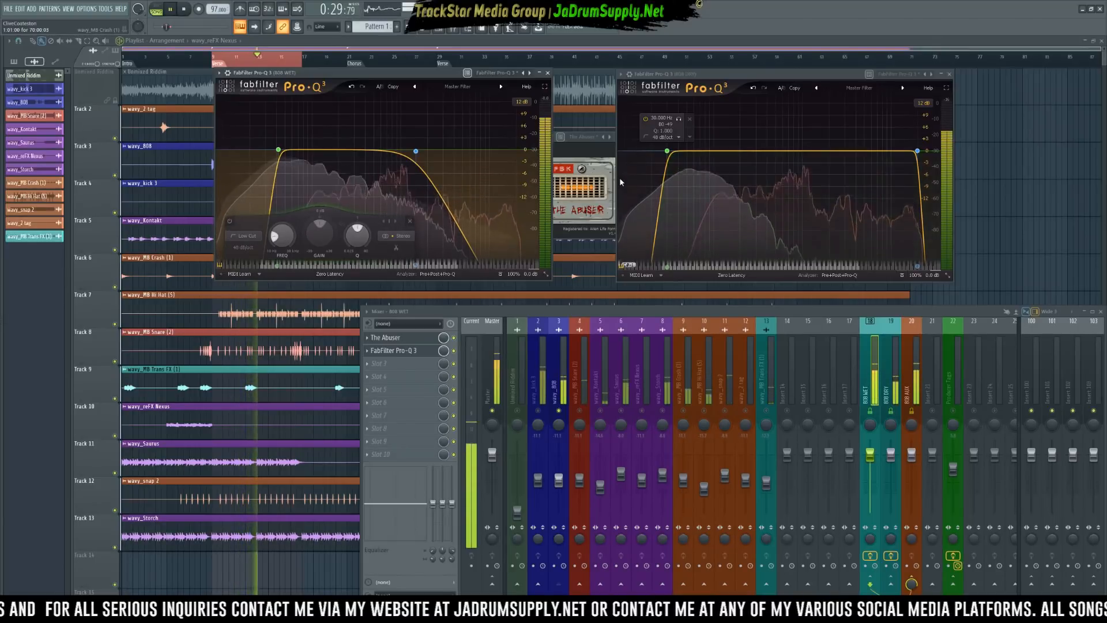
Pull the 808 DRY high cut well down in frequency, and soften the 808 WET low cut to 24 dB/oct at a lower frequency.
mouse_move(896, 162)
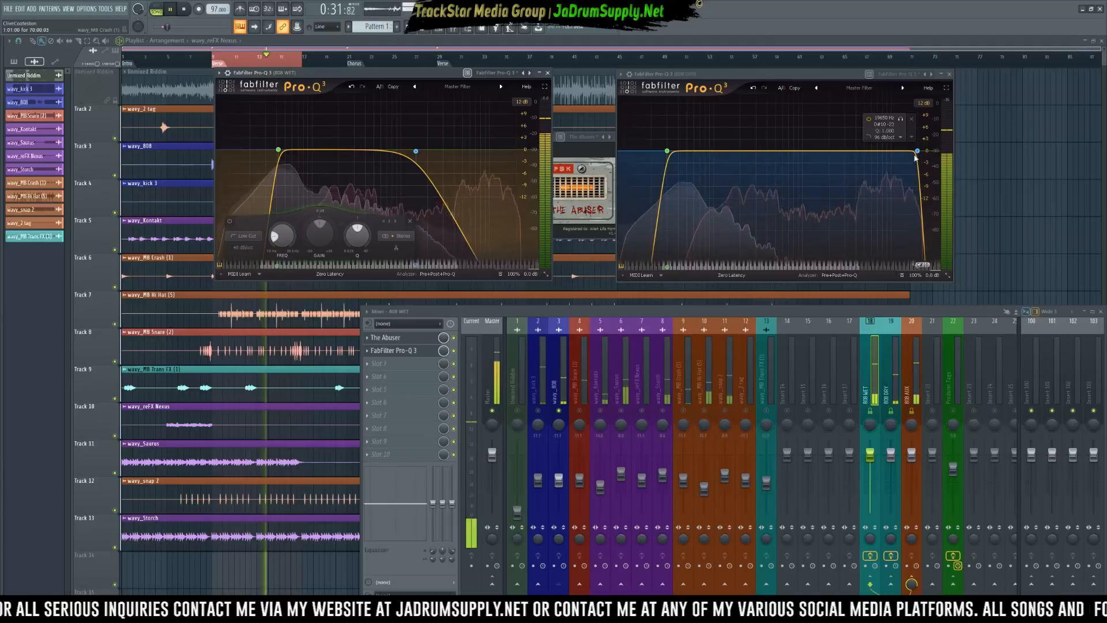
left_click_drag(917, 151, 809, 164)
scroll(278, 151, "down", 3)
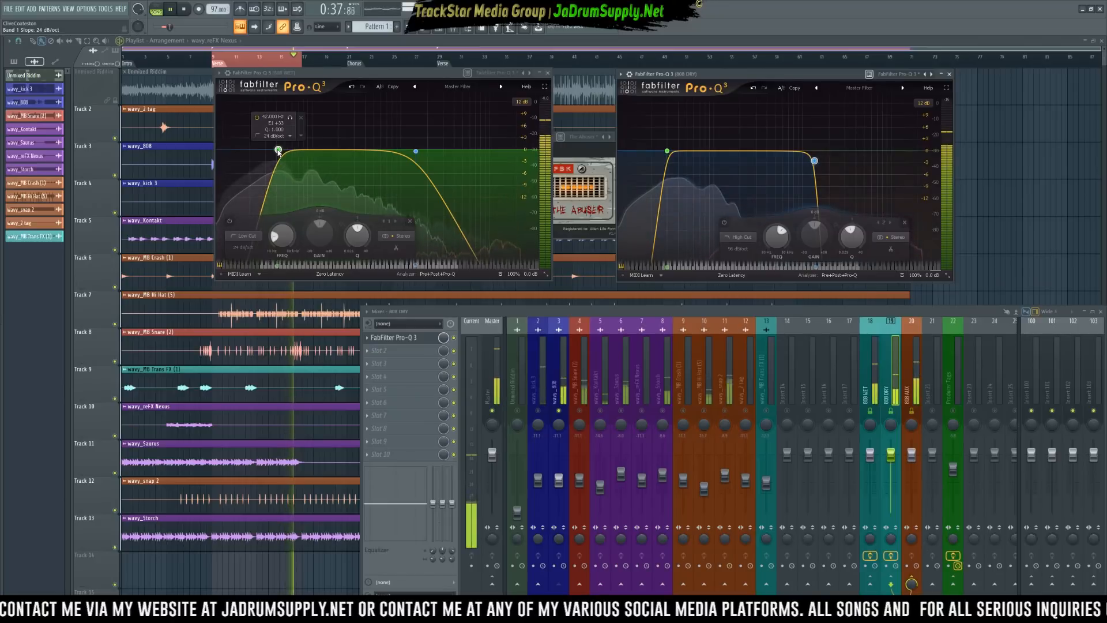
left_click_drag(279, 151, 252, 166)
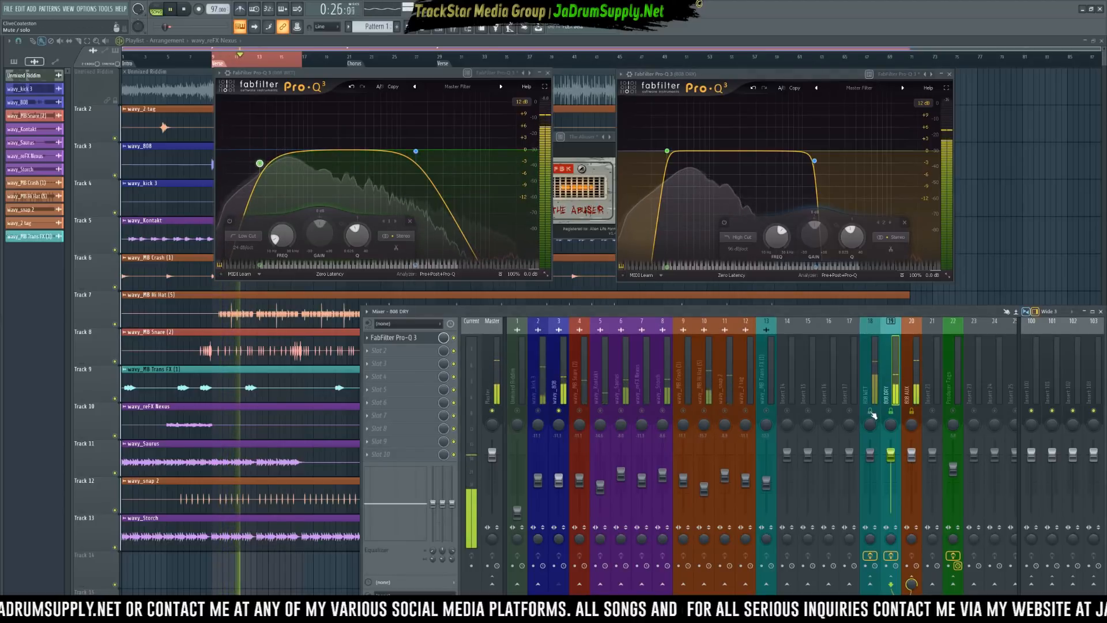
Balance the 808 WET and 808 DRY faders by ear, and lower the WET high cut to about 962 Hz.
left_click(870, 454)
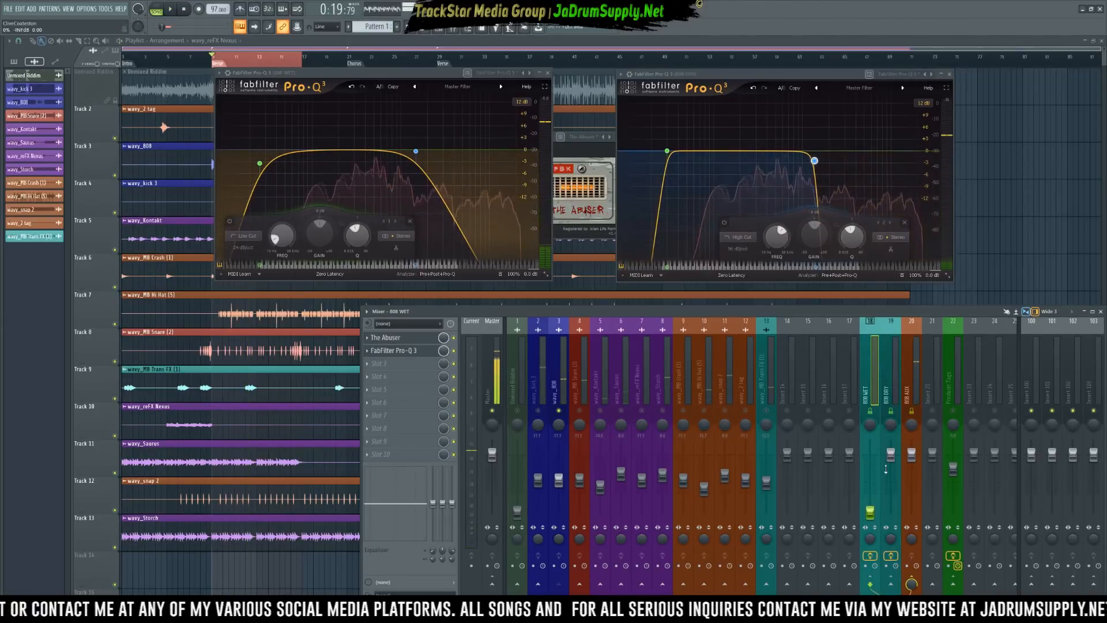
key("space")
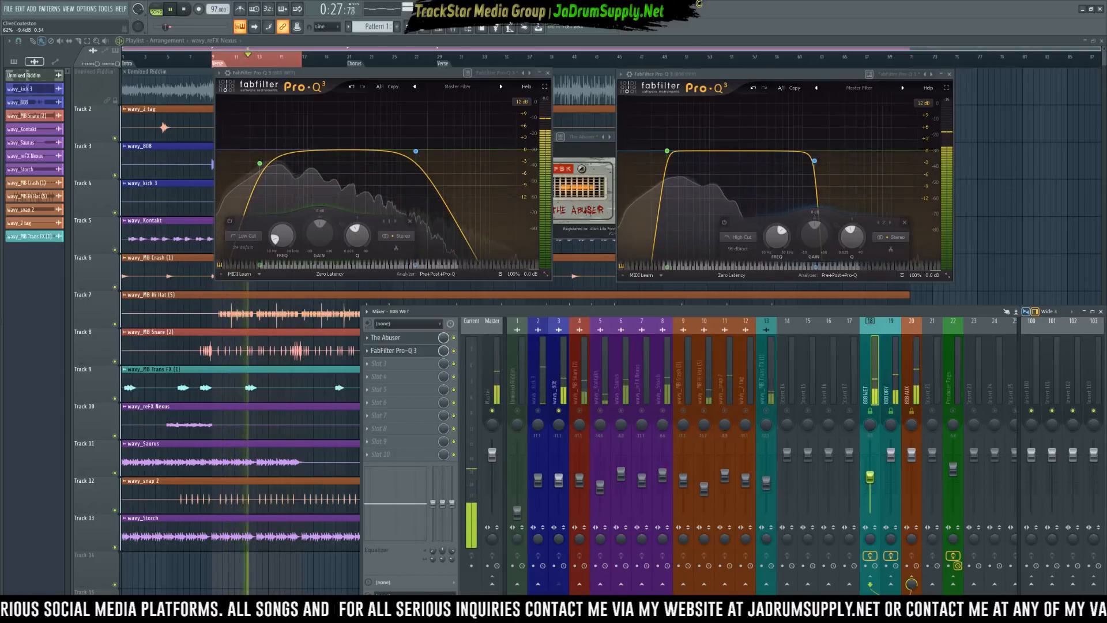
left_click(886, 468)
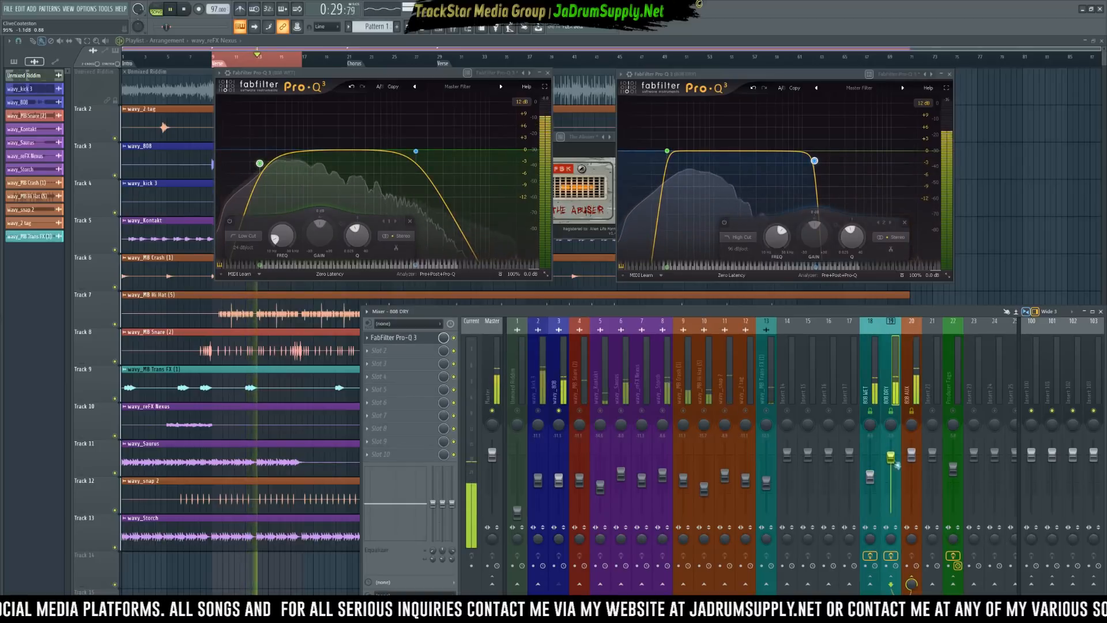
left_click(870, 474)
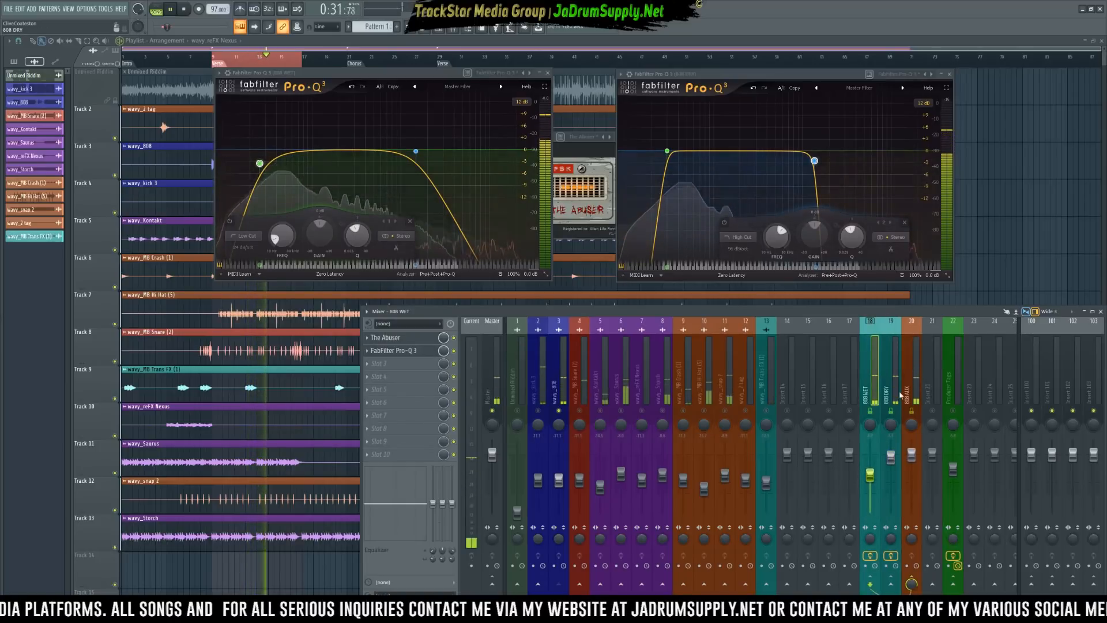
mouse_move(405, 143)
left_click_drag(415, 151, 401, 158)
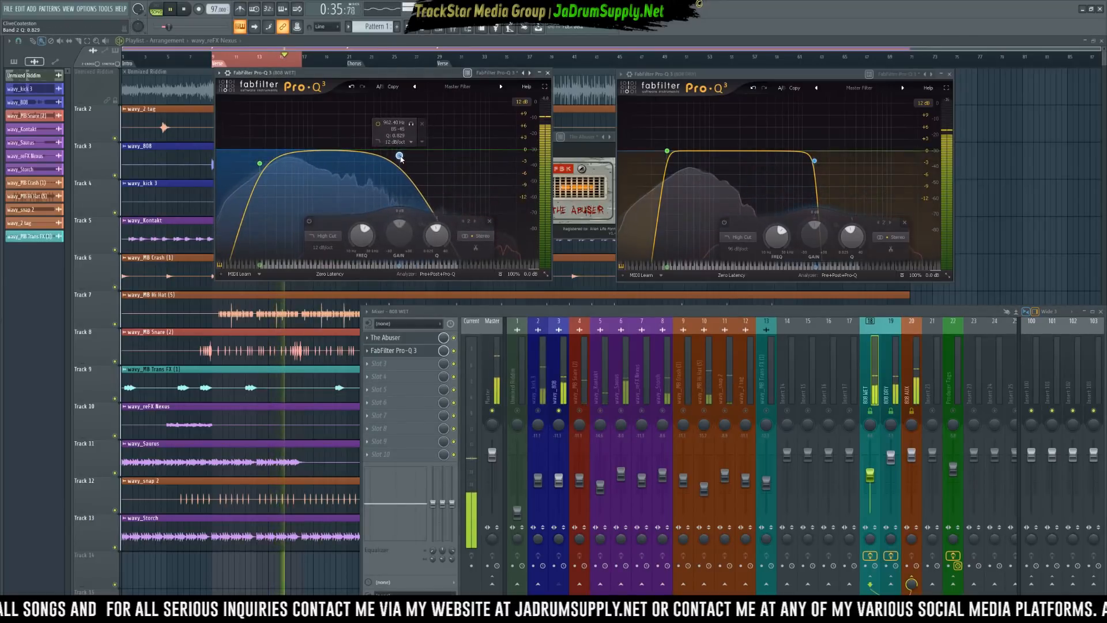
Insert the Waves API-2500 Stereo compressor in the first effect slot of 808 AUX and place it over the equalizers.
left_click(916, 374)
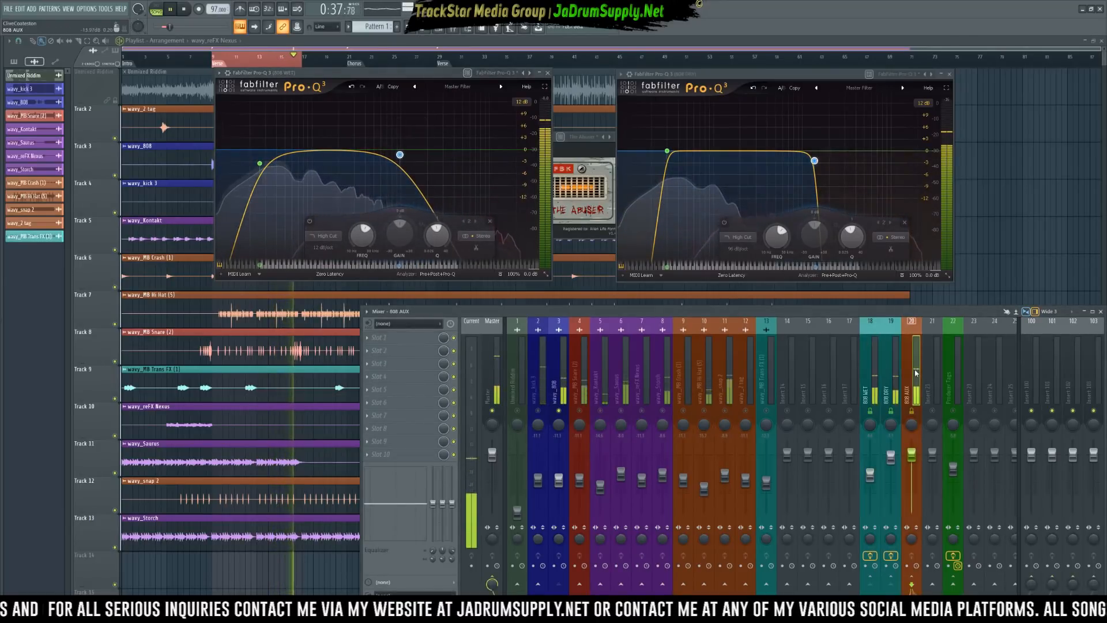
key("space")
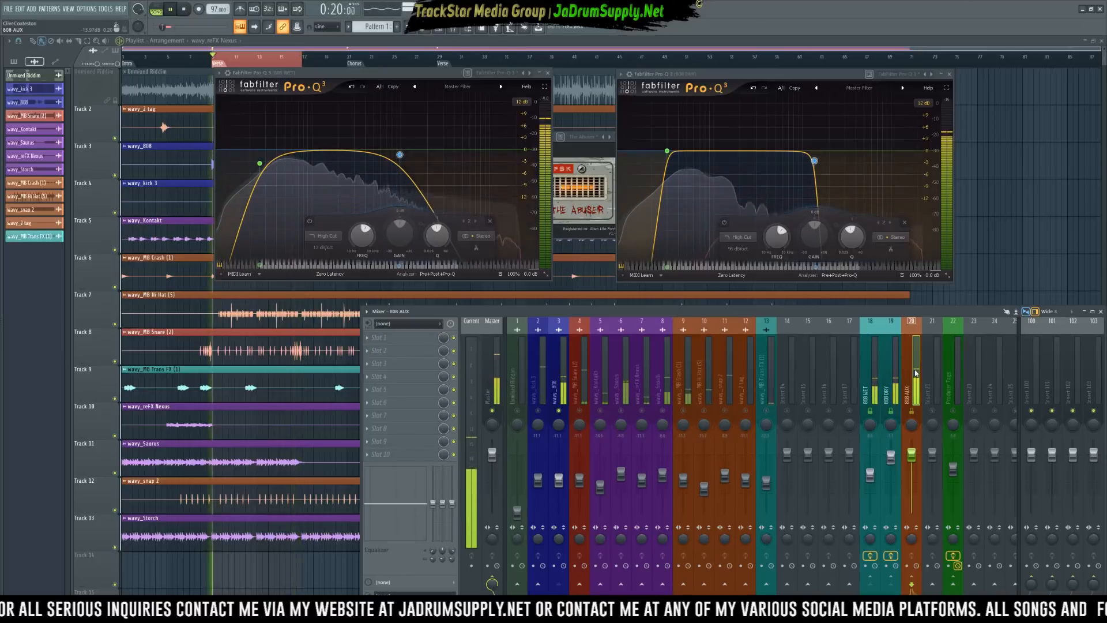
left_click(415, 339)
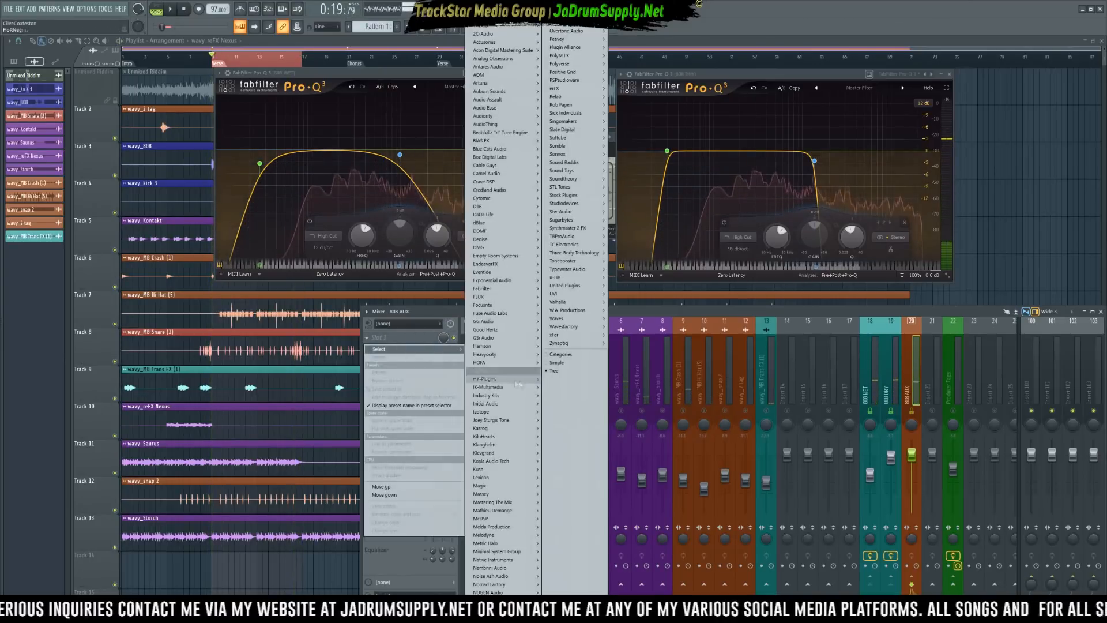
mouse_move(574, 197)
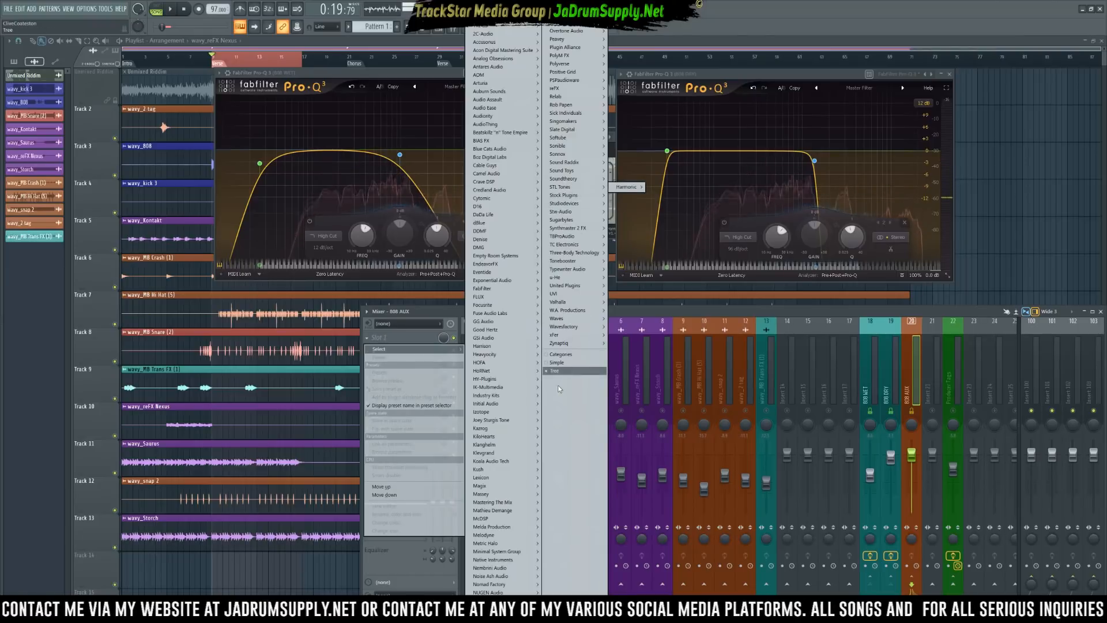
mouse_move(573, 317)
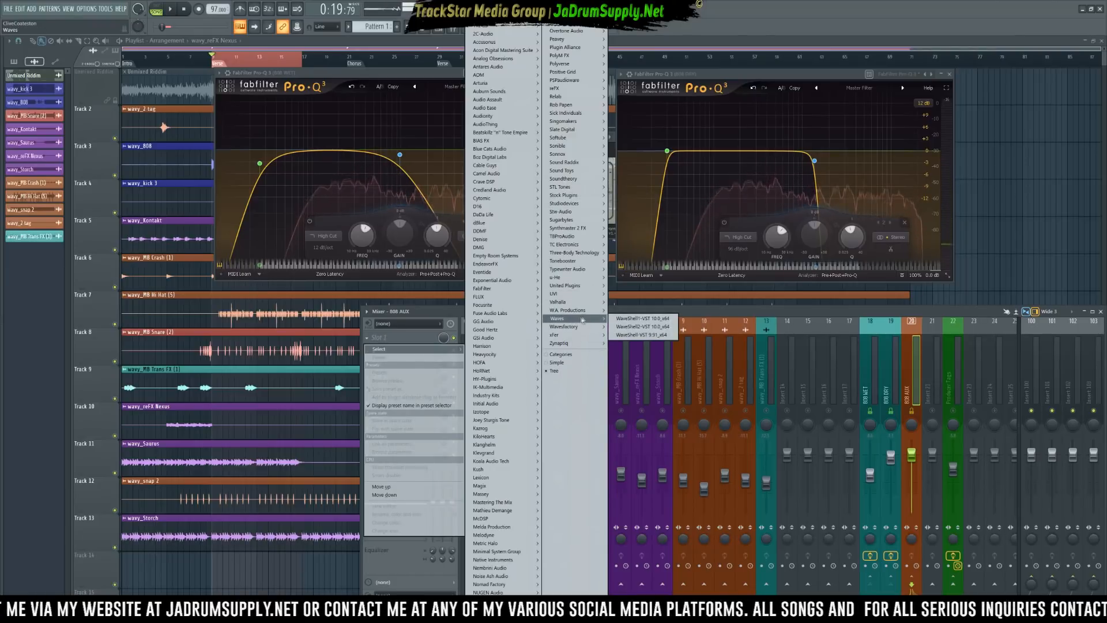
left_click(660, 324)
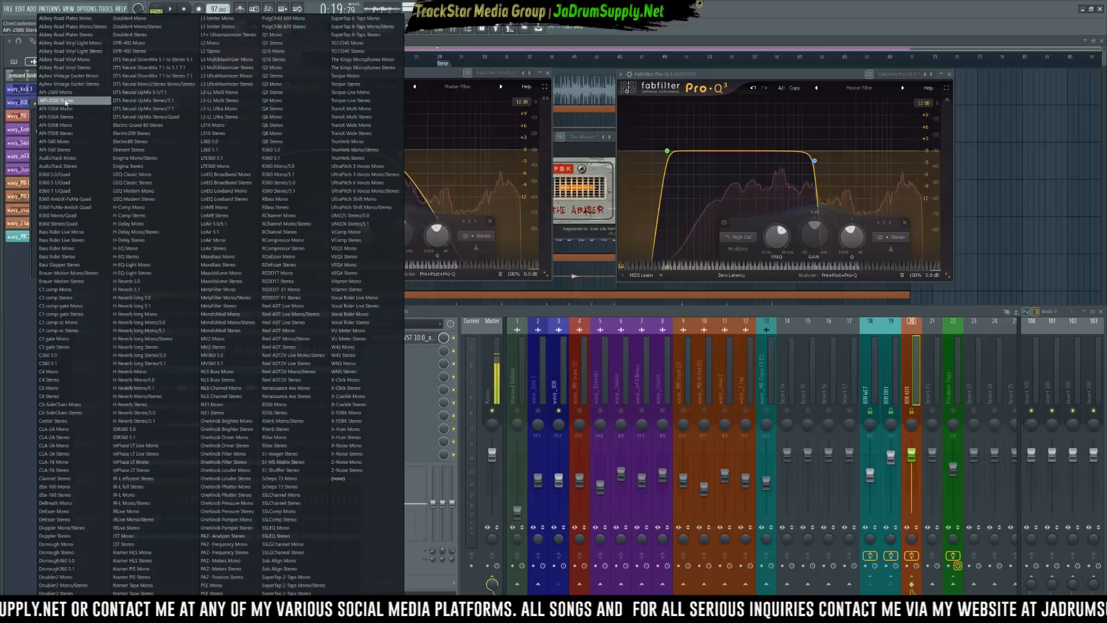
left_click(67, 101)
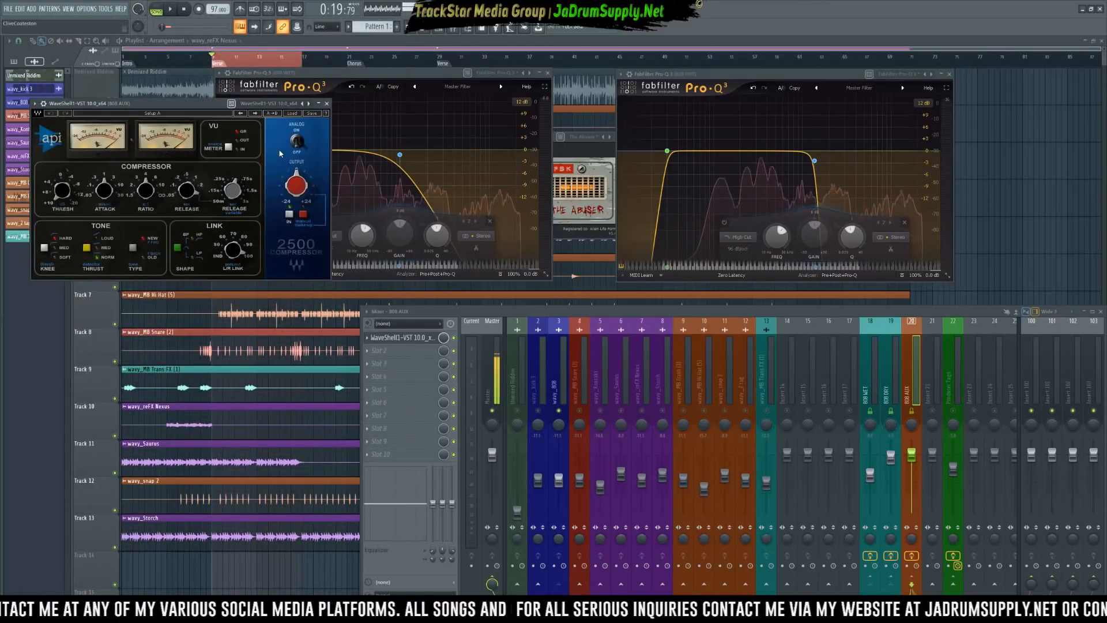
left_click_drag(193, 103, 658, 102)
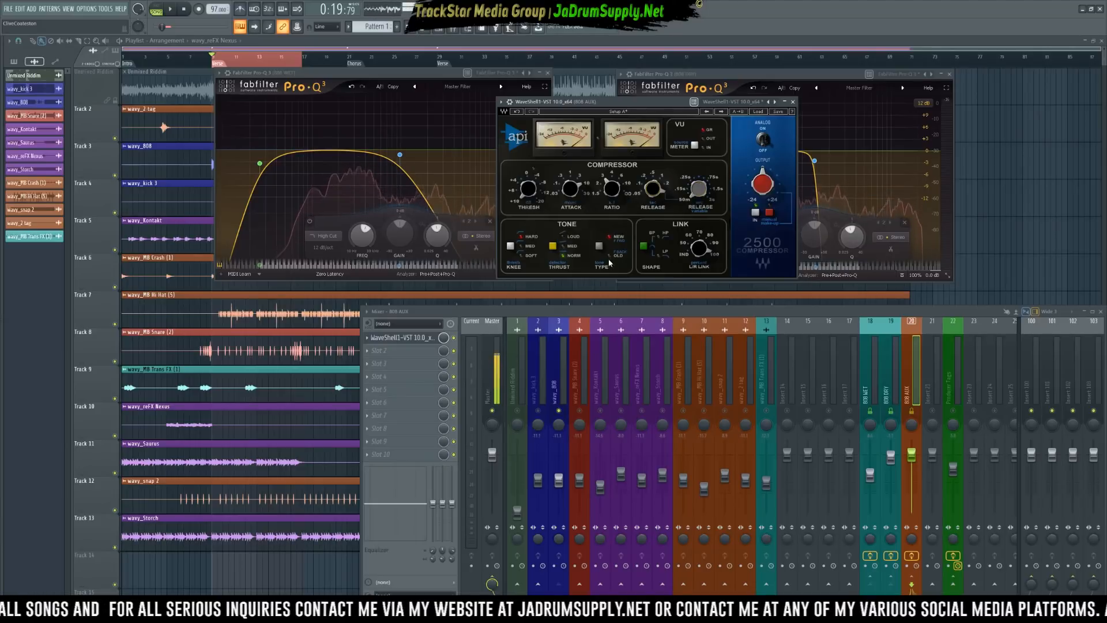
Set the API-2500 compressor type to Old and adjust its threshold while auditioning the verse.
key("space")
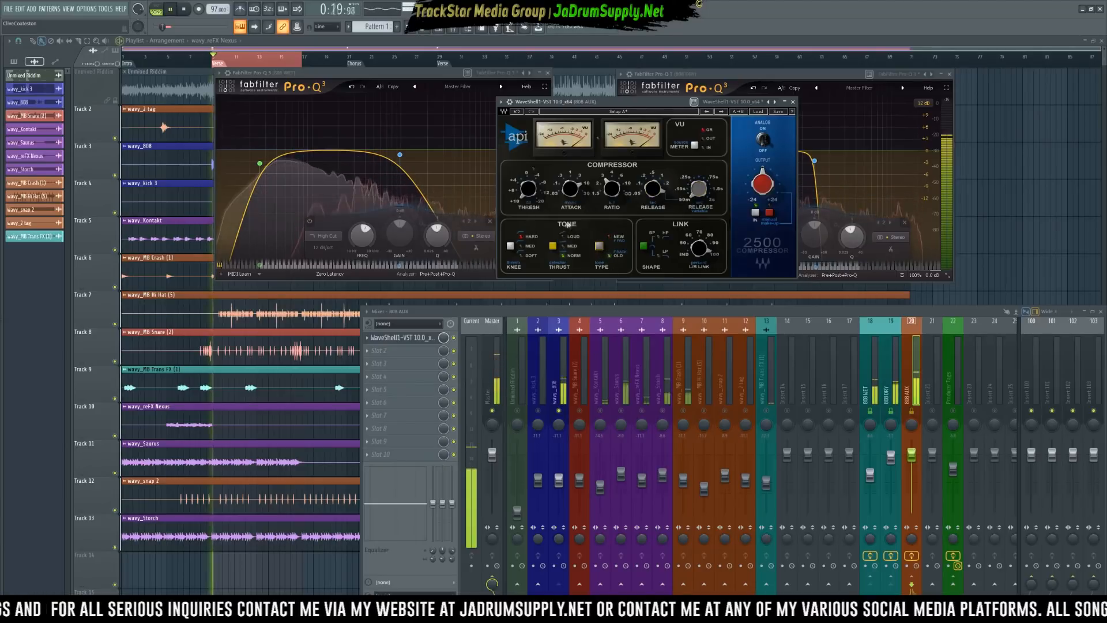
key("space")
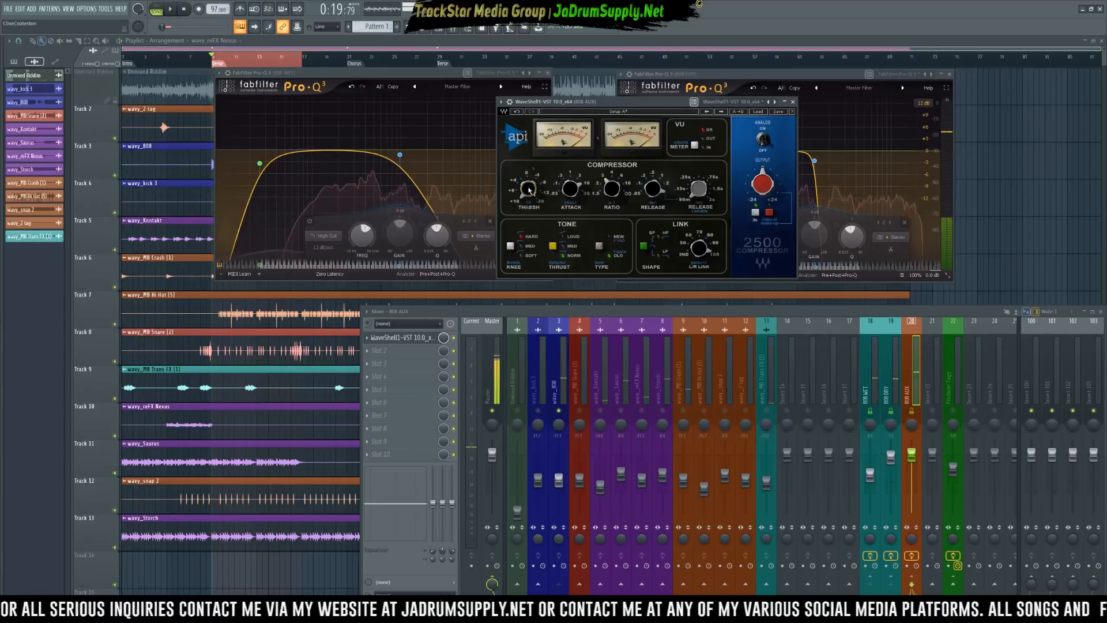
key("space")
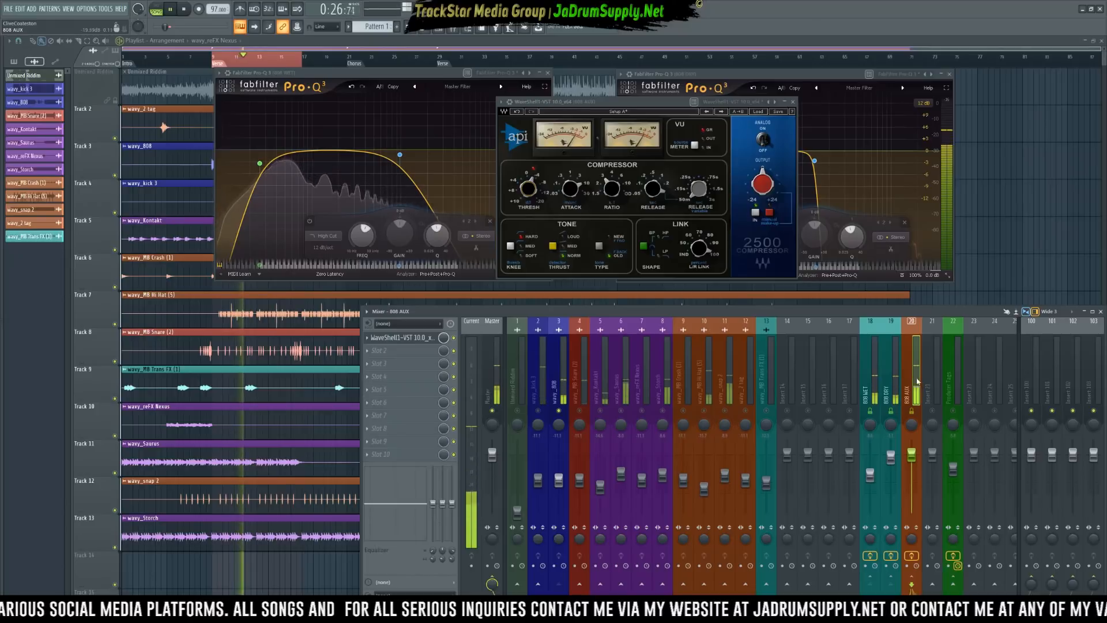
Insert the Waves L2 Ultramaximizer in the second effect slot of 808 AUX and arrange it beside the API-2500.
left_click(392, 350)
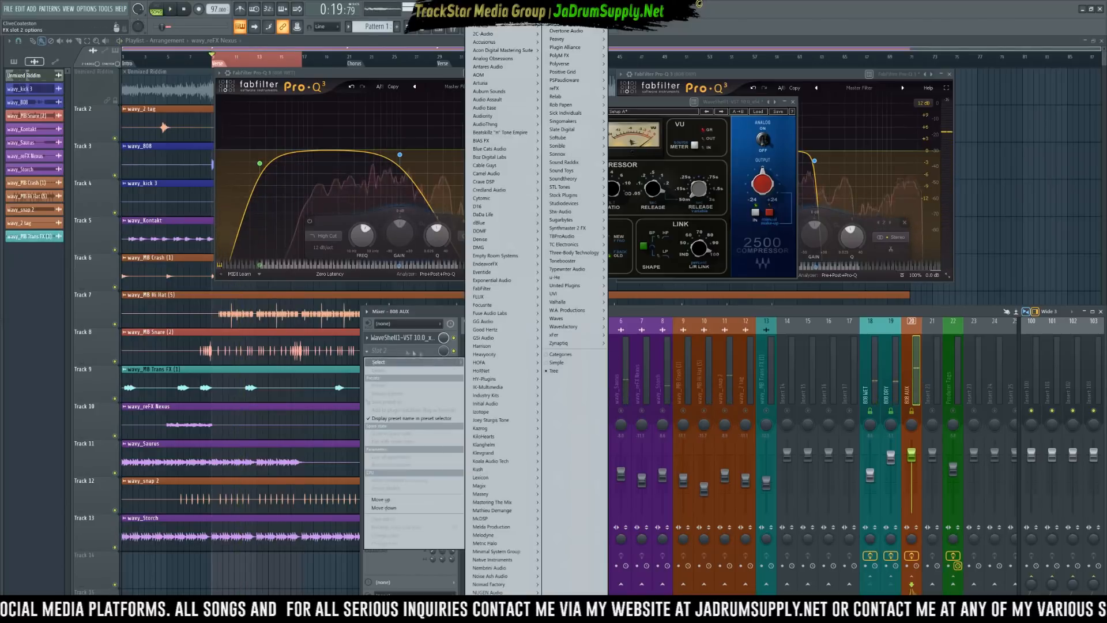
mouse_move(579, 293)
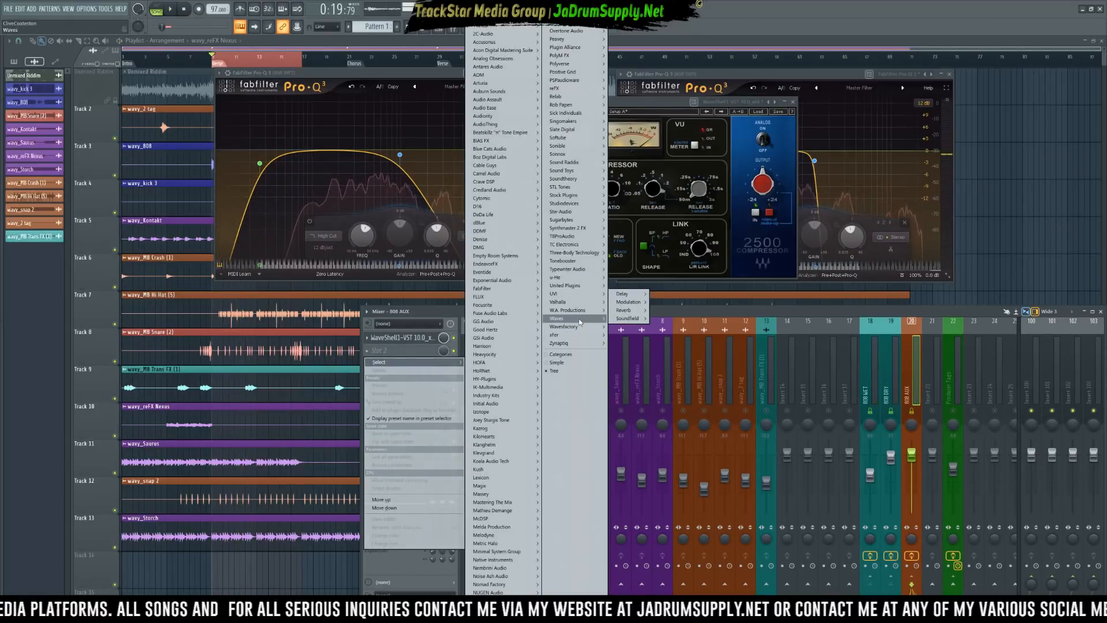
mouse_move(607, 323)
left_click(641, 324)
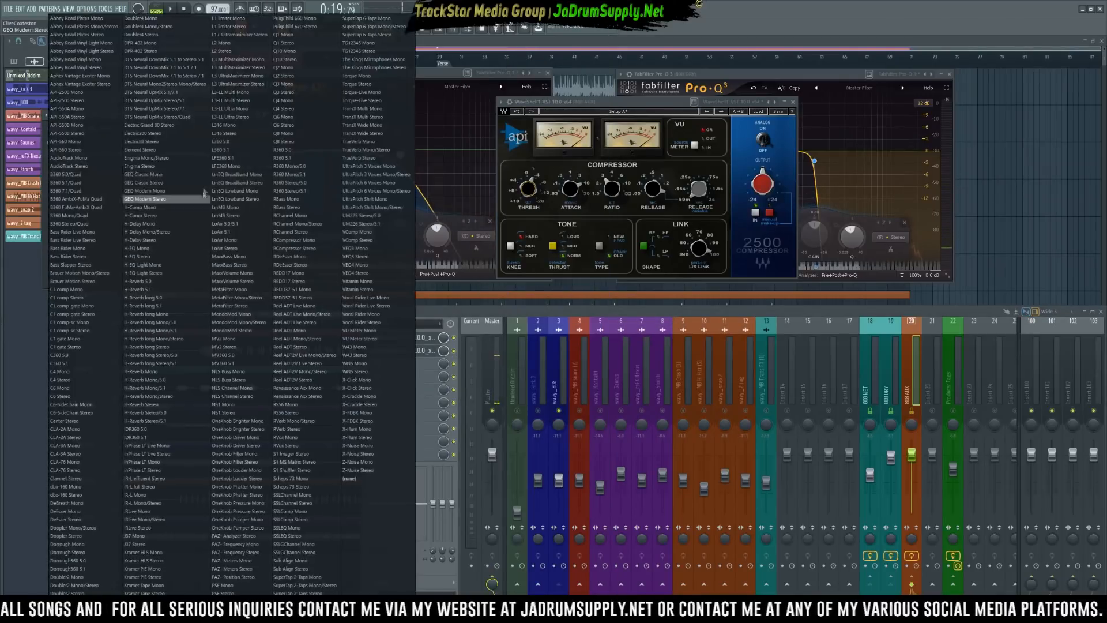
left_click(238, 43)
left_click_drag(121, 116, 680, 134)
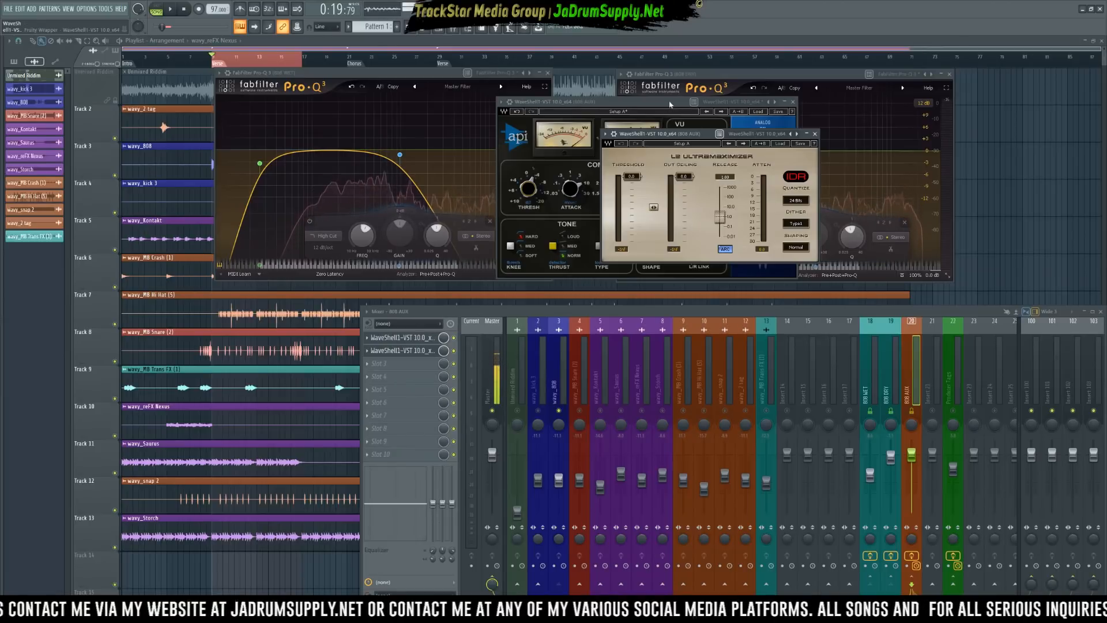
left_click_drag(701, 140, 870, 160)
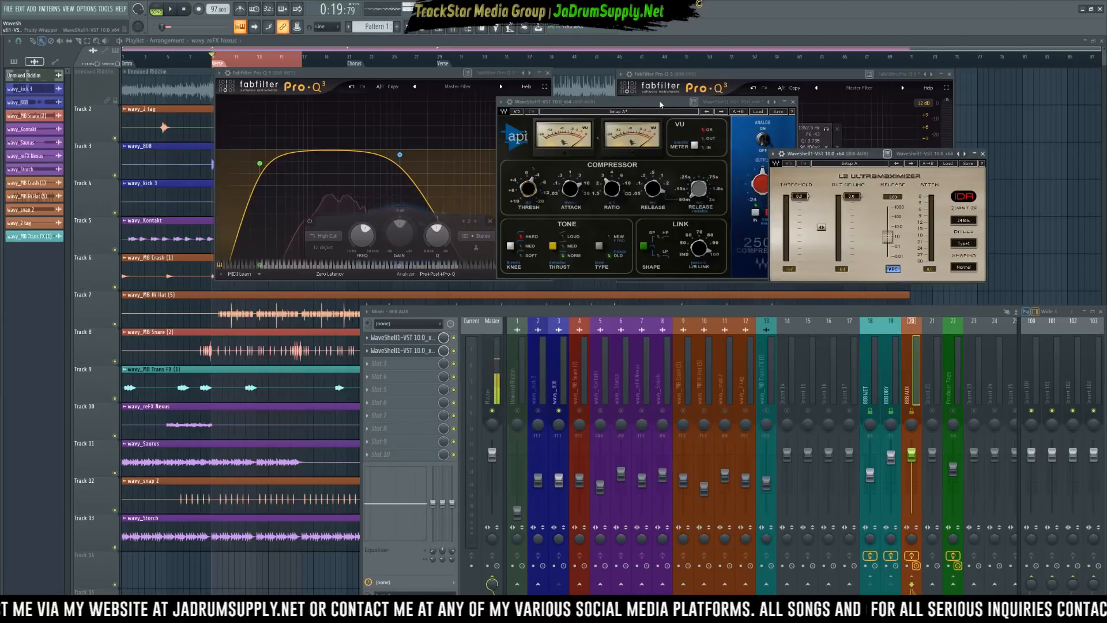
left_click_drag(660, 104, 558, 101)
left_click_drag(828, 154, 756, 135)
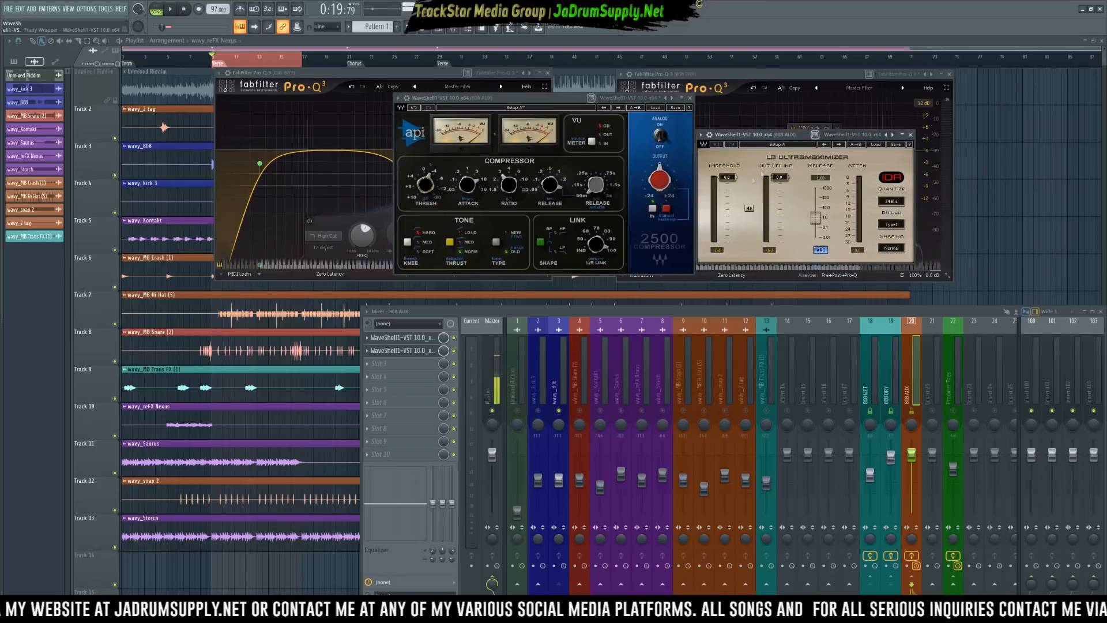
Set the L2 threshold to about -11.5 dB, out ceiling to -10.0 dB and release to 0.01 ms while the verse plays.
key("space")
left_click_drag(749, 210, 749, 237)
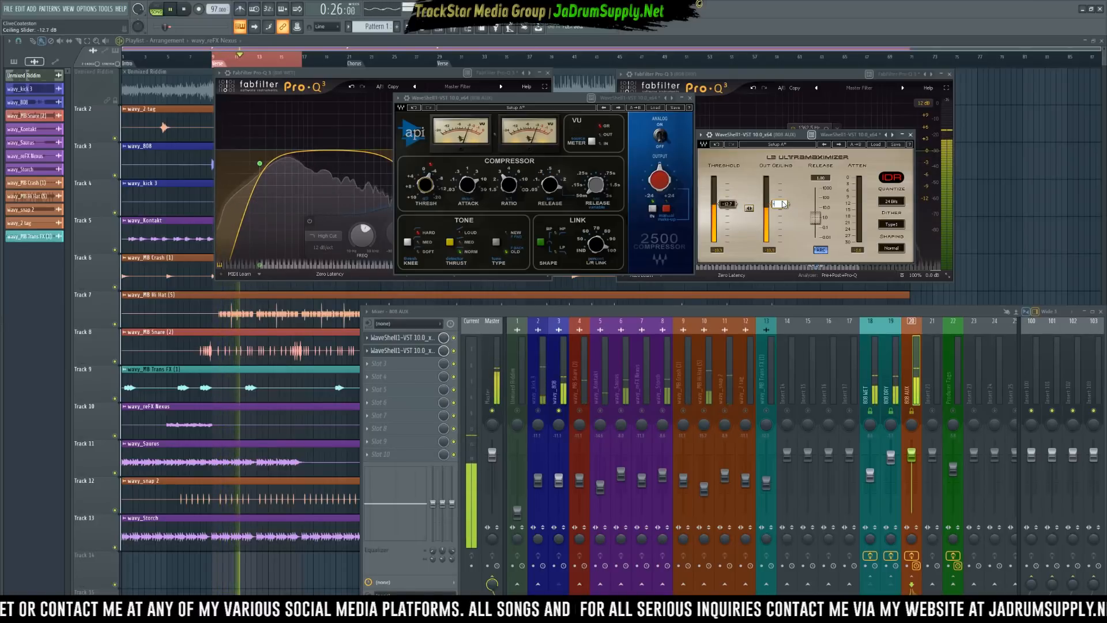
left_click_drag(780, 204, 781, 198)
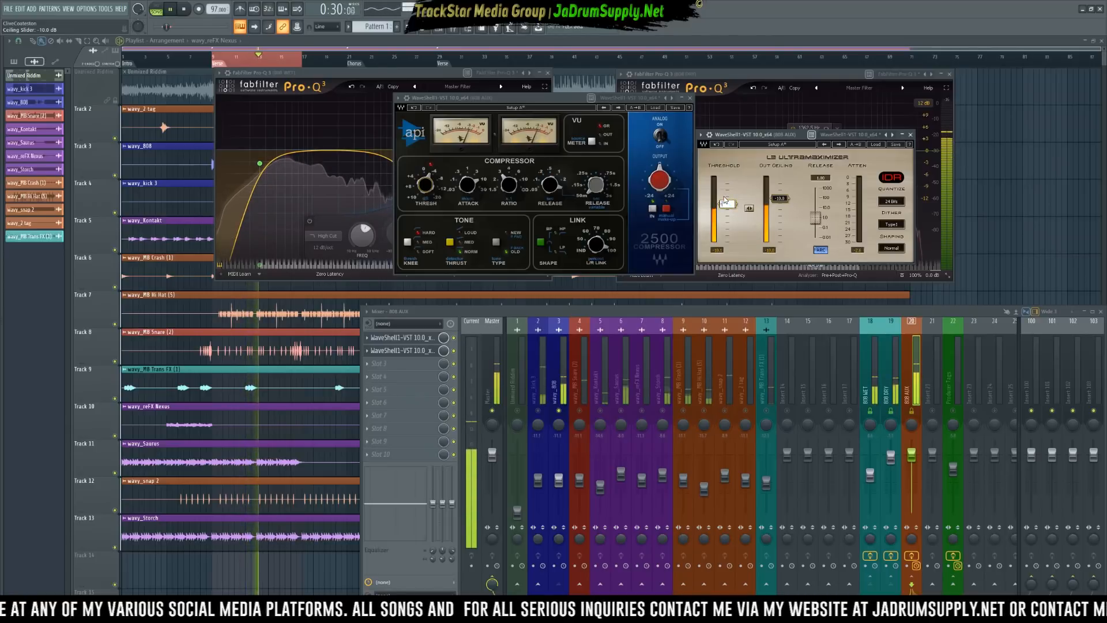
left_click_drag(725, 200, 750, 218)
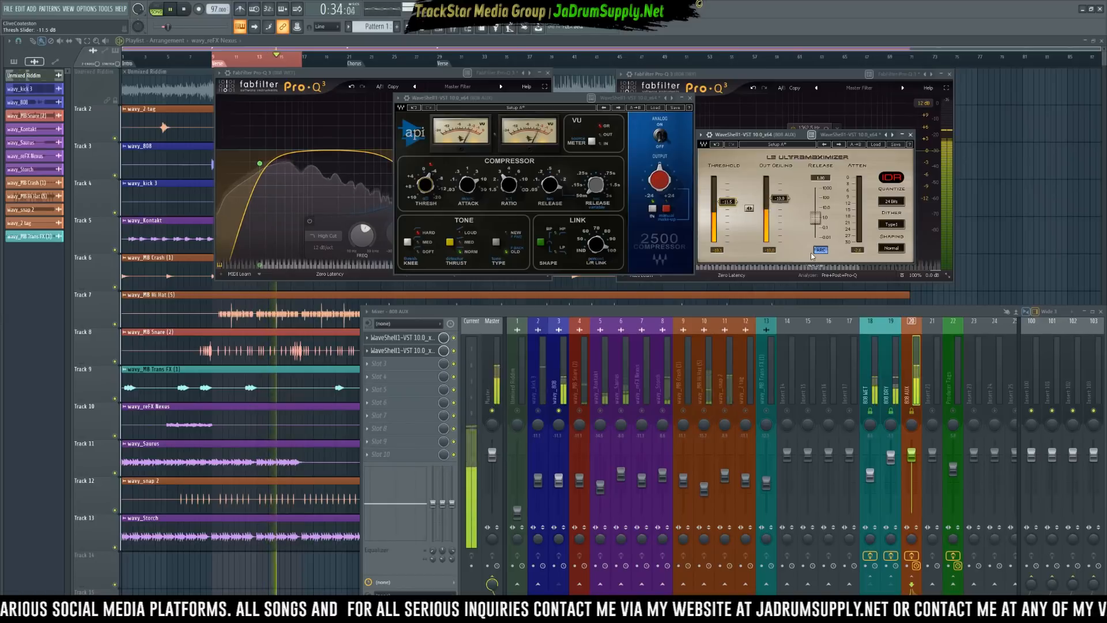
left_click_drag(815, 217, 809, 239)
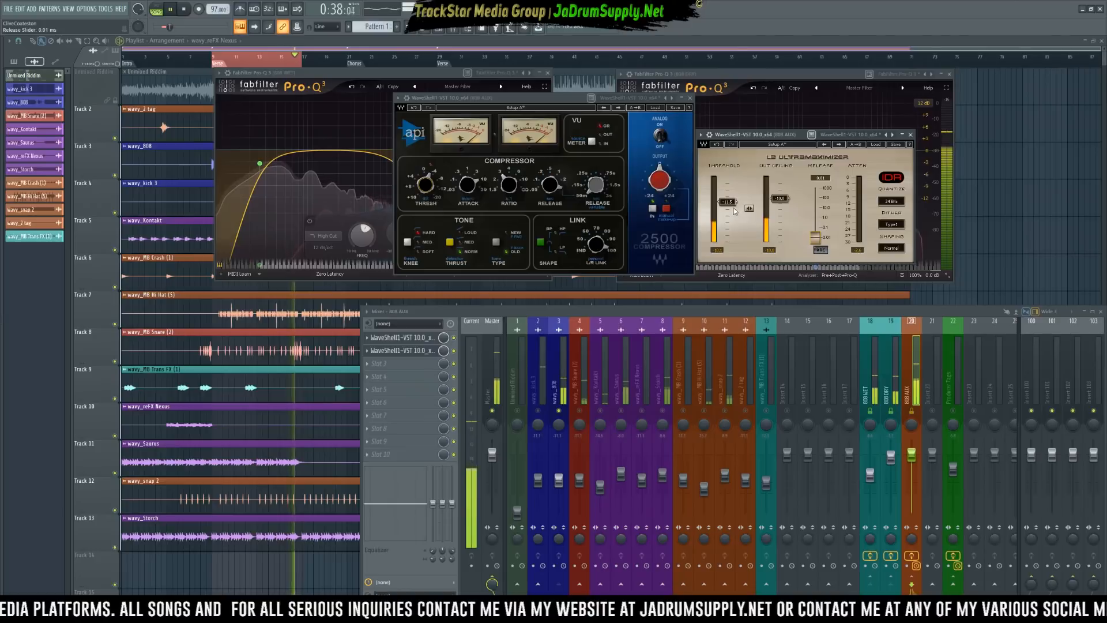
Stop the playback and insert the stereo FabFilter Pro-C 2 compressor in the third effect slot of 808 AUX.
key("space")
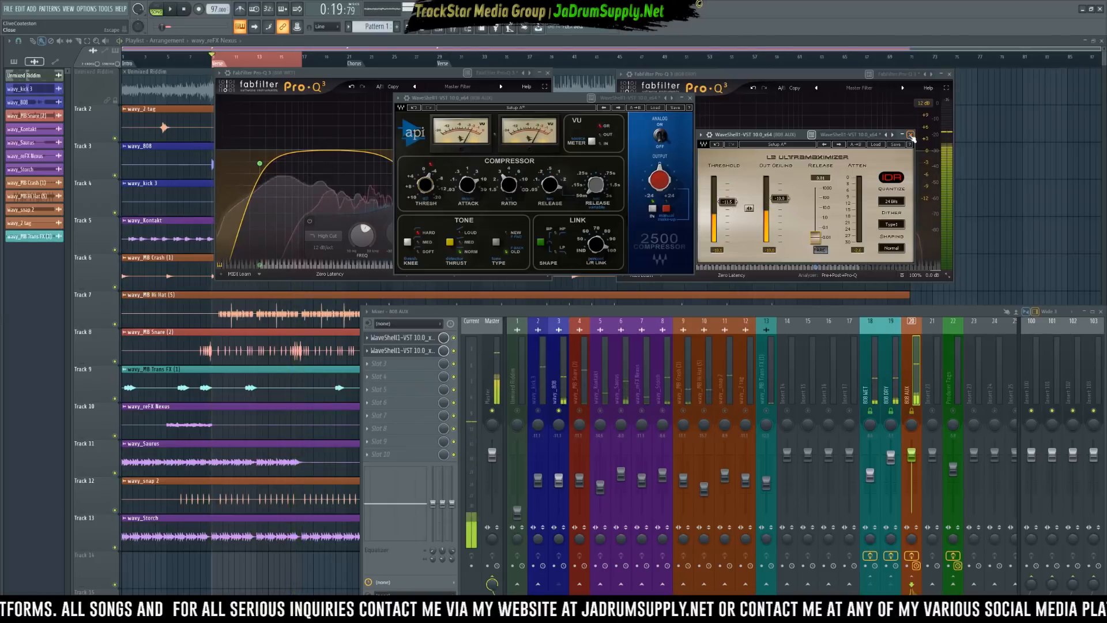
left_click(422, 364)
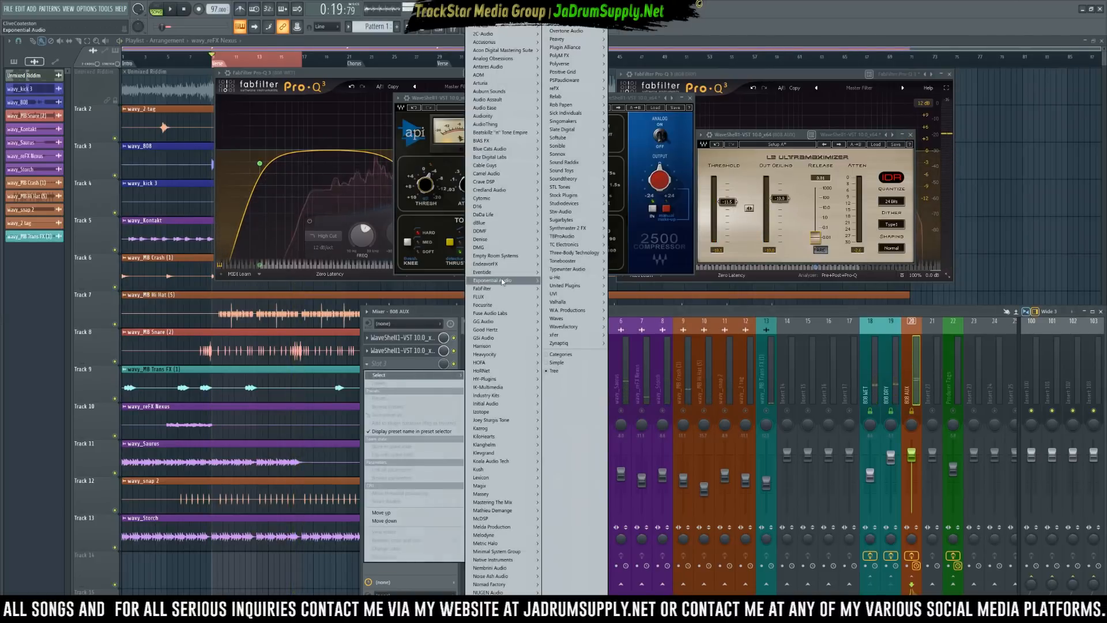
mouse_move(507, 289)
mouse_move(563, 298)
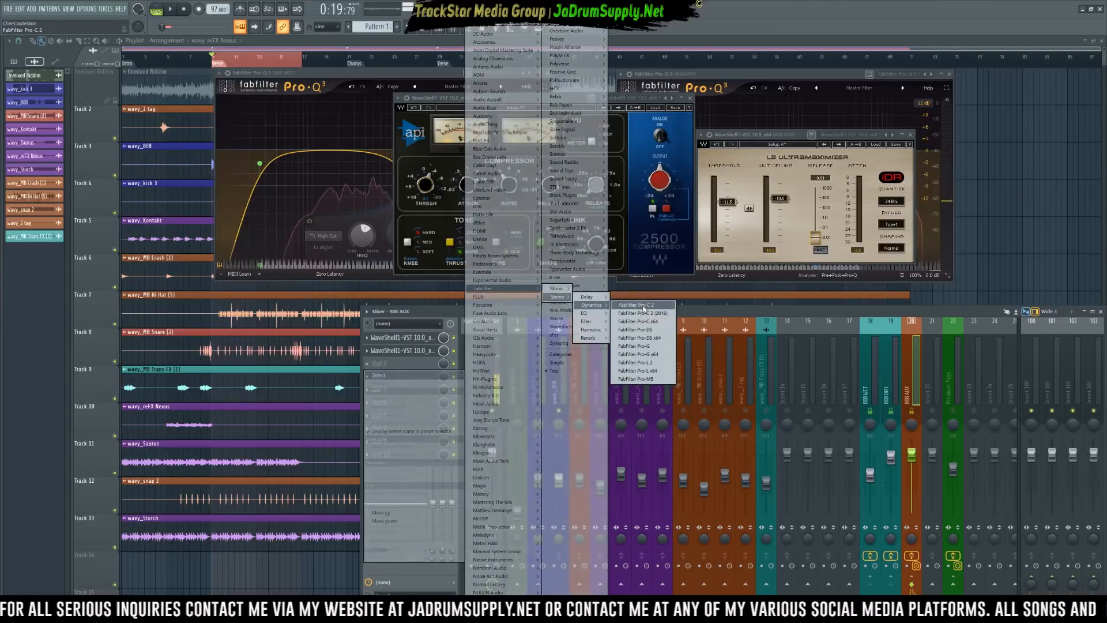
left_click(643, 310)
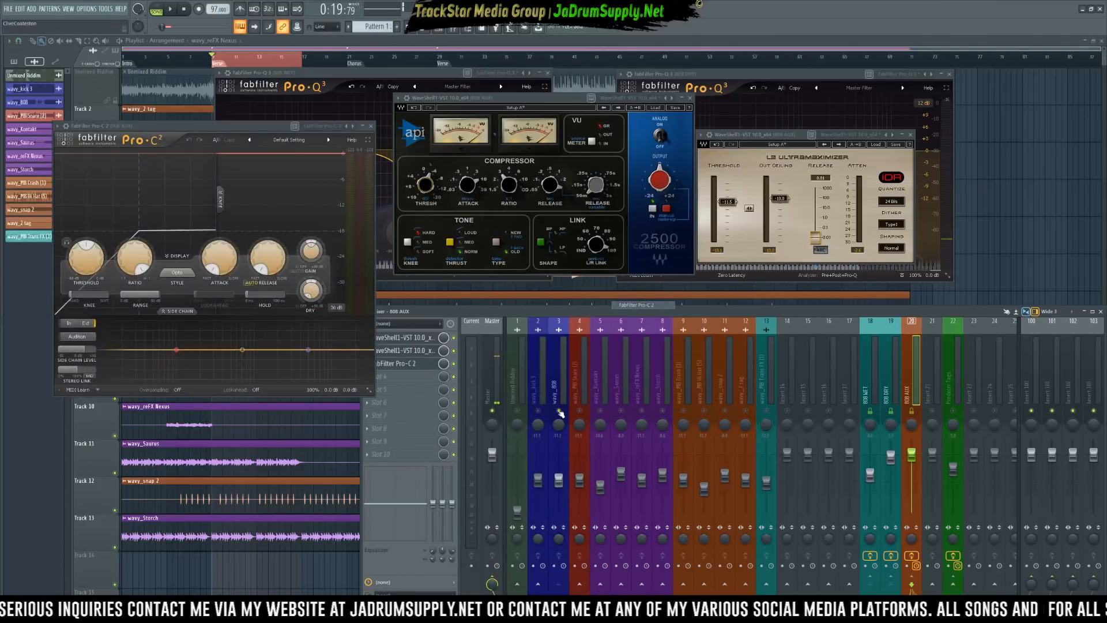
Raise the wavy_Saurus track's fader to about -6.0 dB while auditioning the verse.
key("space")
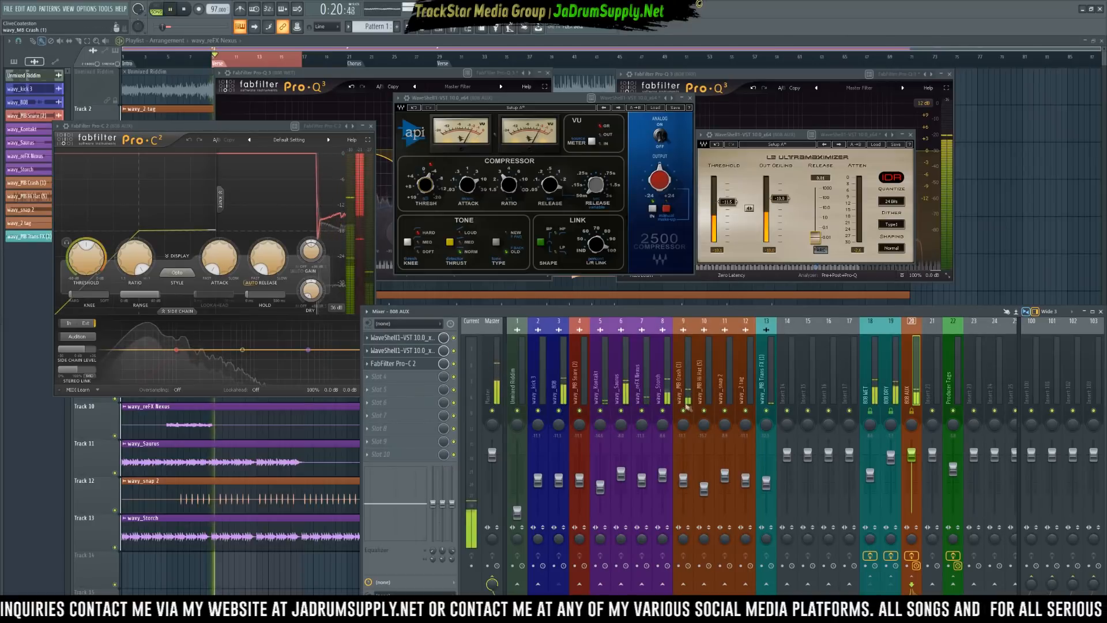
left_click(628, 417)
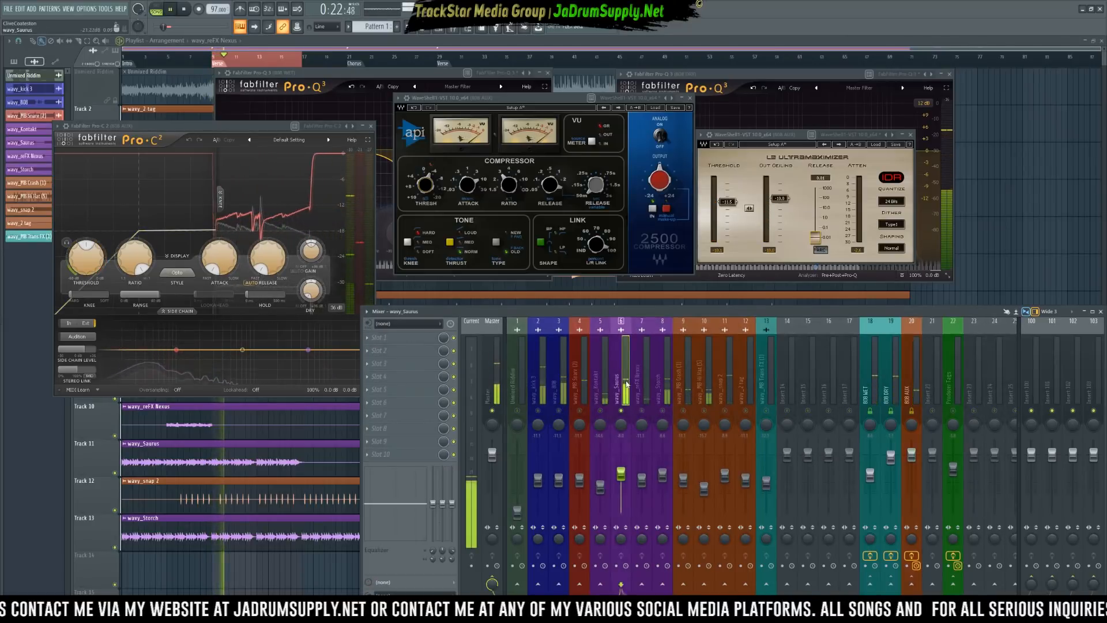
scroll(621, 470, "up", 1)
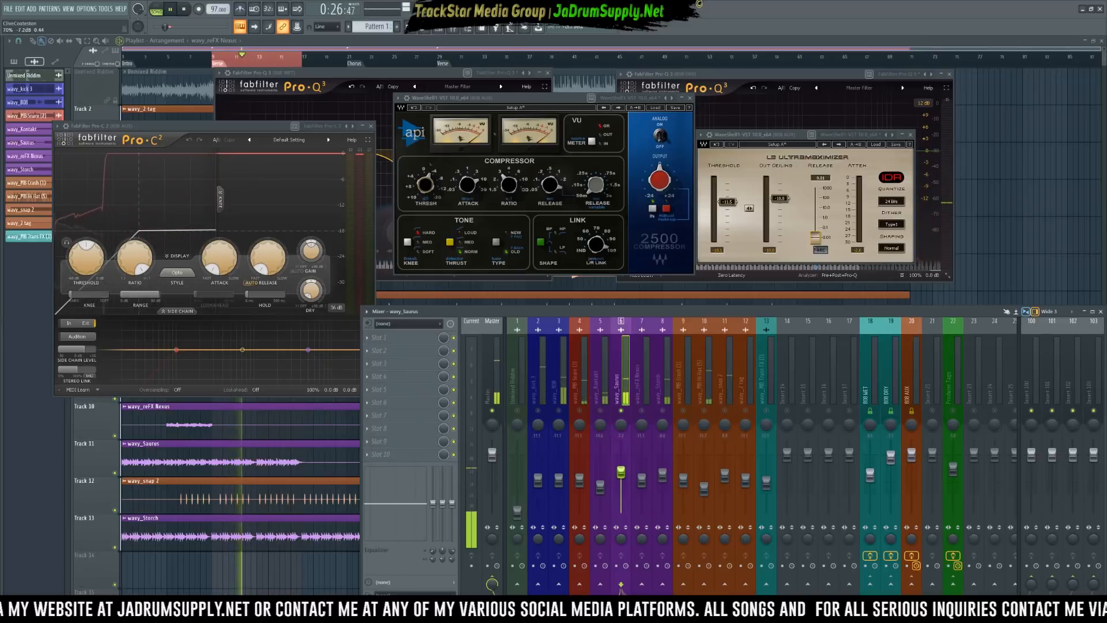
key("space")
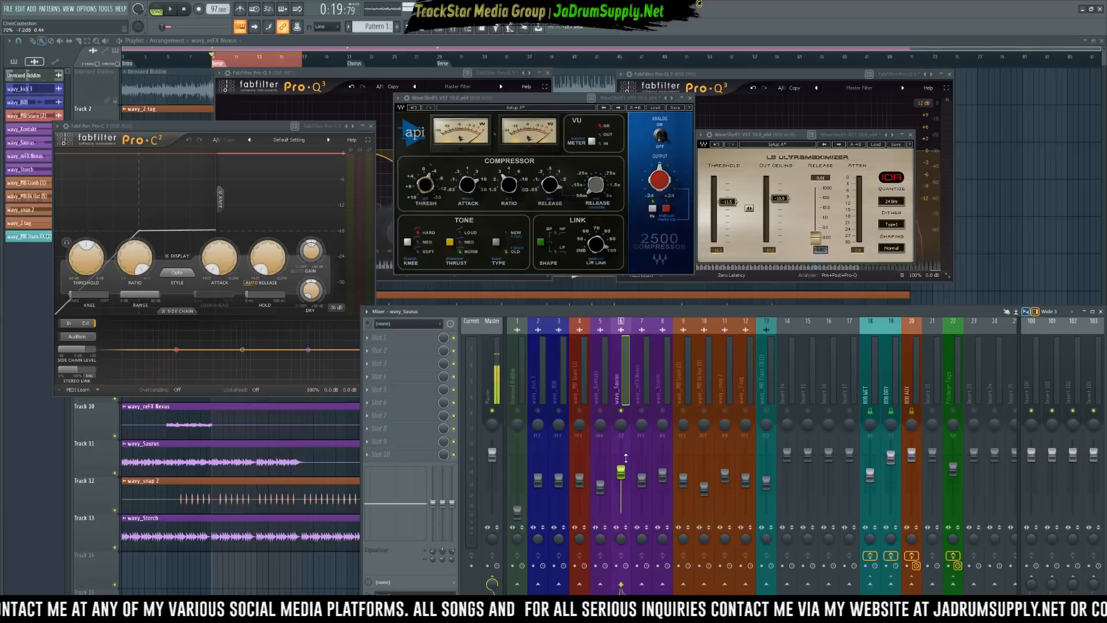
key("space")
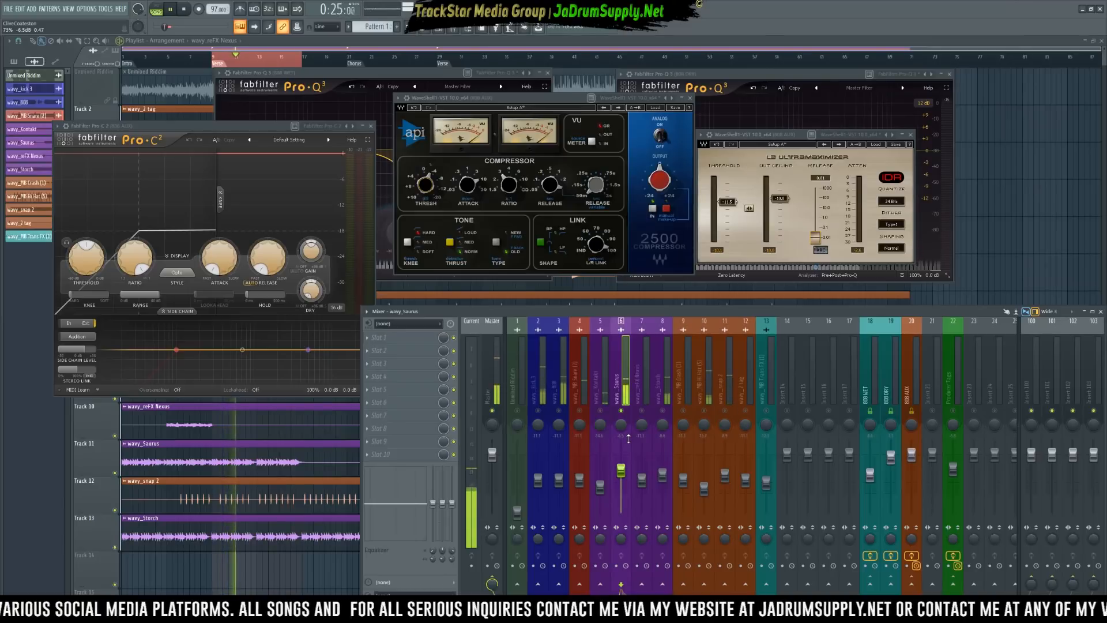
key("space")
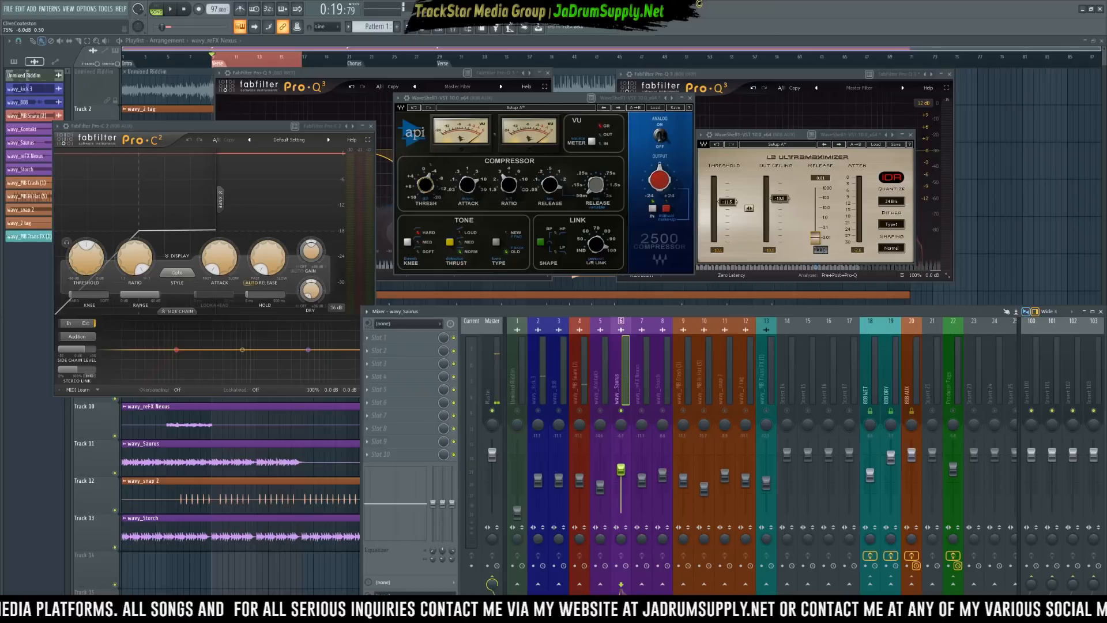
Insert FabFilter Pro-Q 3 in the first effect slot of wavy_Saurus and move its window over the API-2500.
left_click(399, 343)
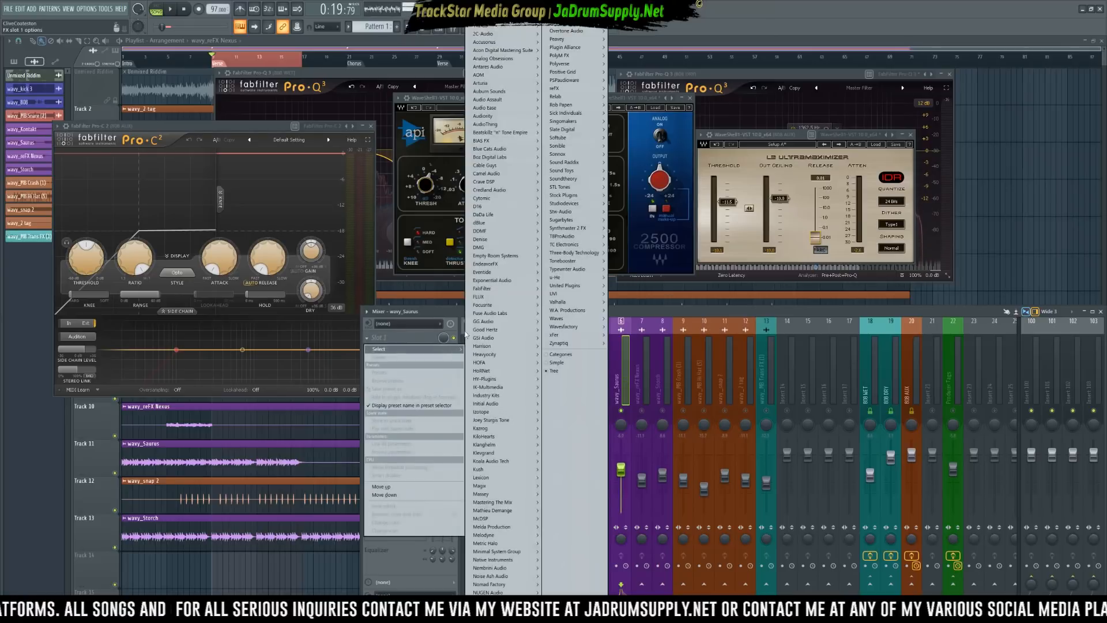
mouse_move(518, 288)
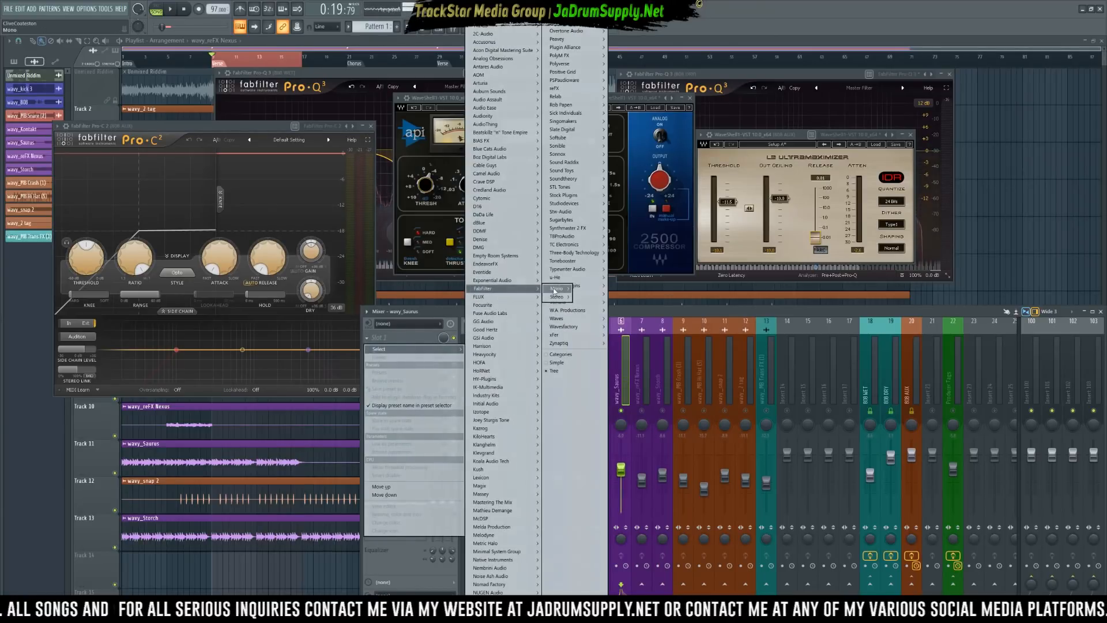
mouse_move(559, 298)
mouse_move(585, 313)
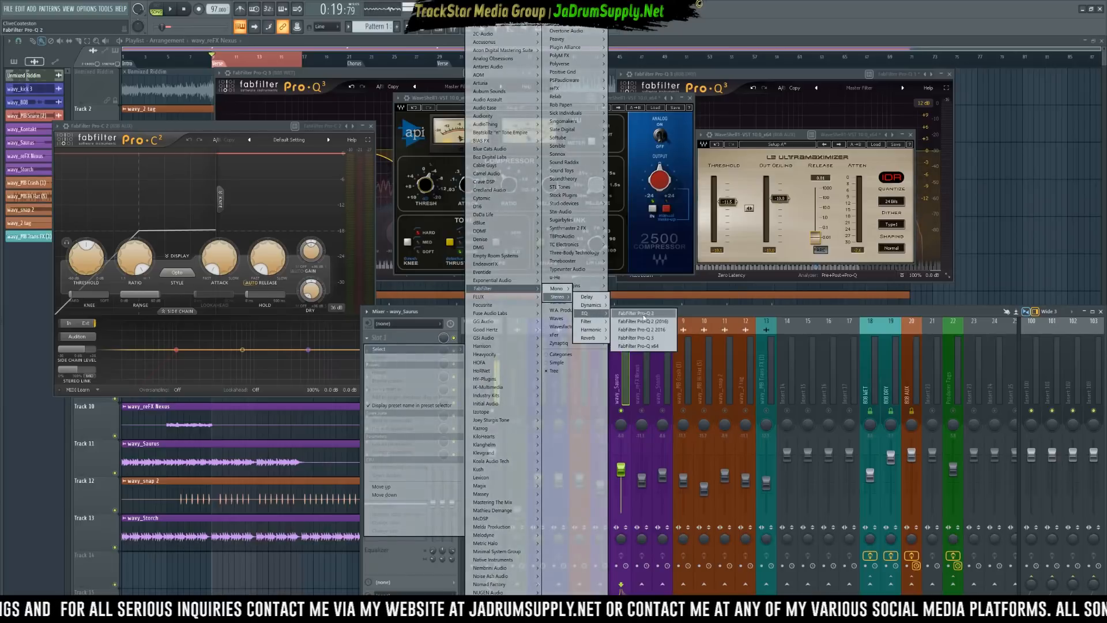
left_click(645, 339)
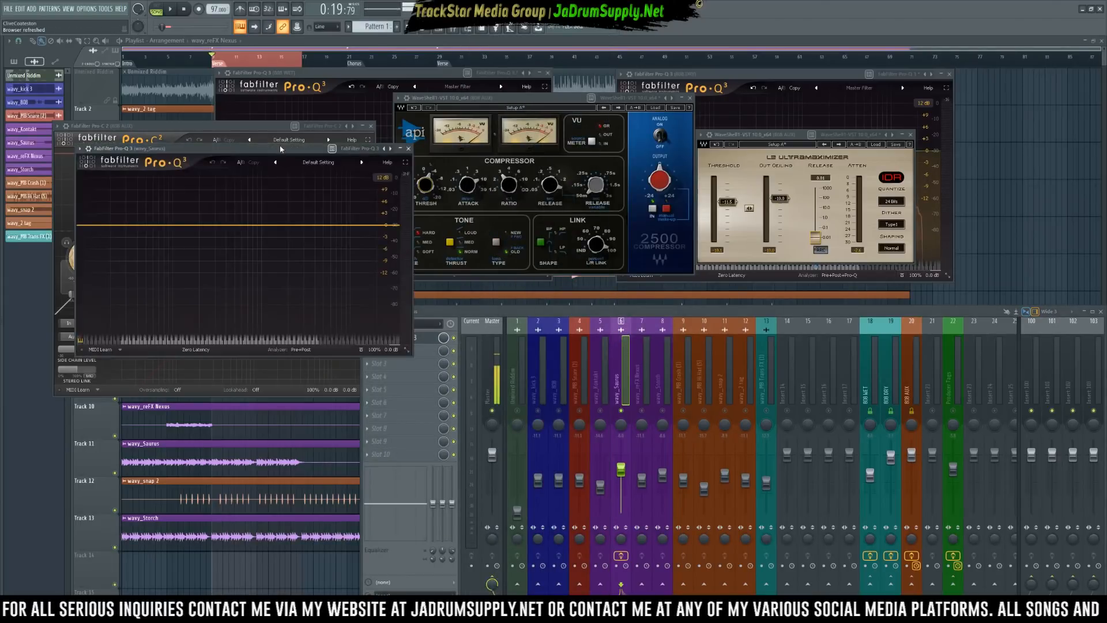
left_click_drag(276, 159, 674, 167)
Load the Master Filter preset from the V2 Preset Folder into wavy_Saurus's Pro-Q 3 and play the verse.
left_click(705, 182)
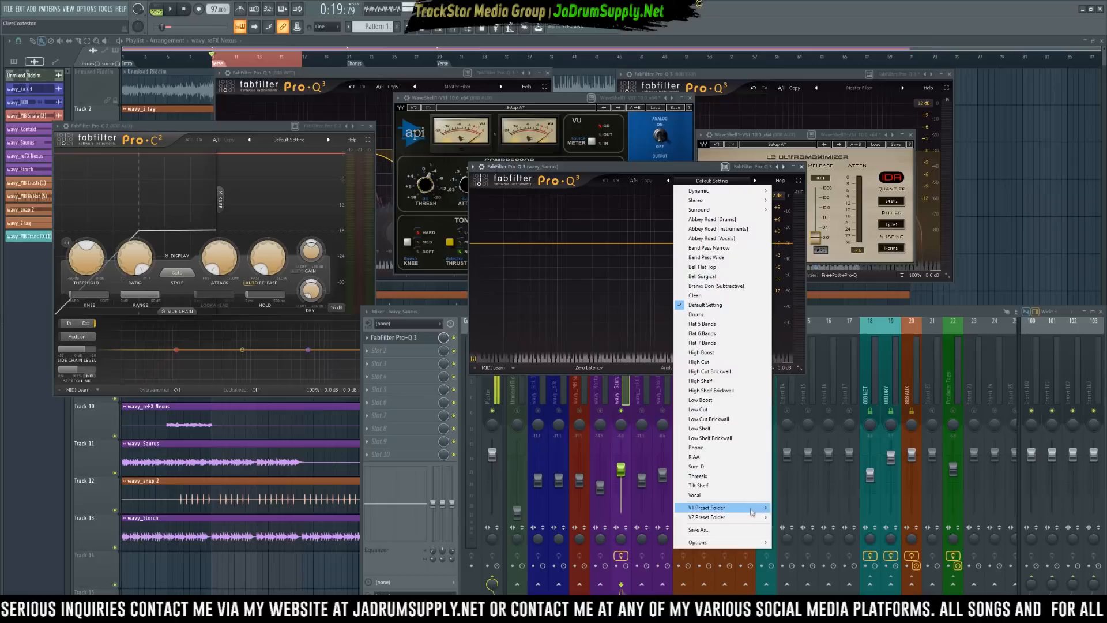
mouse_move(761, 517)
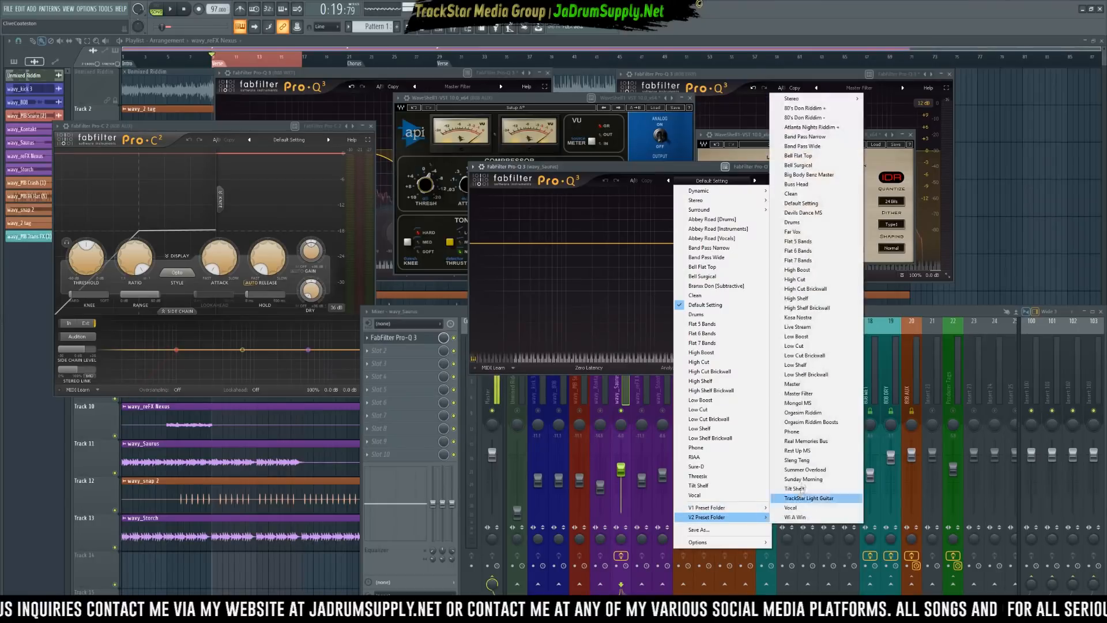
left_click(808, 397)
key("space")
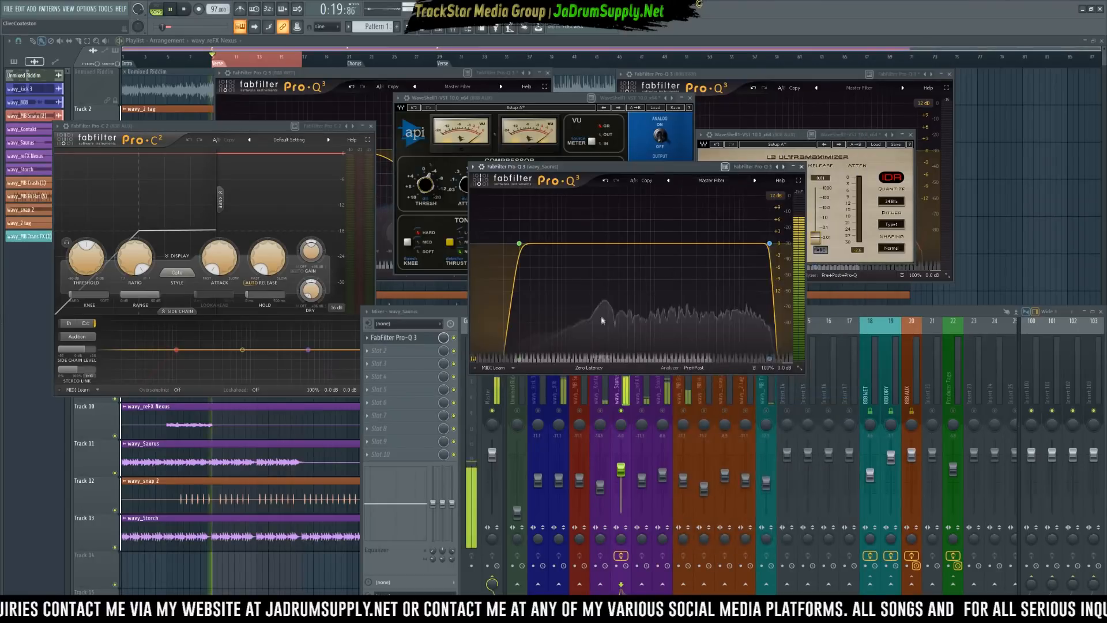
Add two adjacent narrow bell bands around 330 Hz to wavy_Saurus's Pro-Q 3 and make them cut dynamically, with Q about 15.8.
left_click(606, 243)
left_click(612, 244)
right_click(612, 245)
left_click(645, 271)
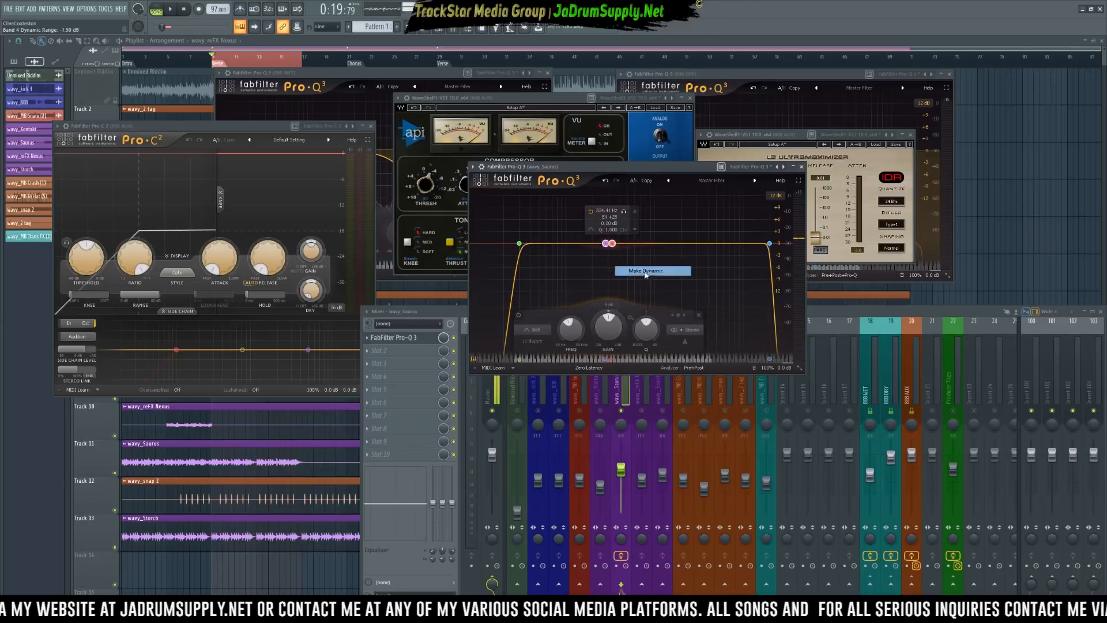
scroll(613, 248, "up", 10)
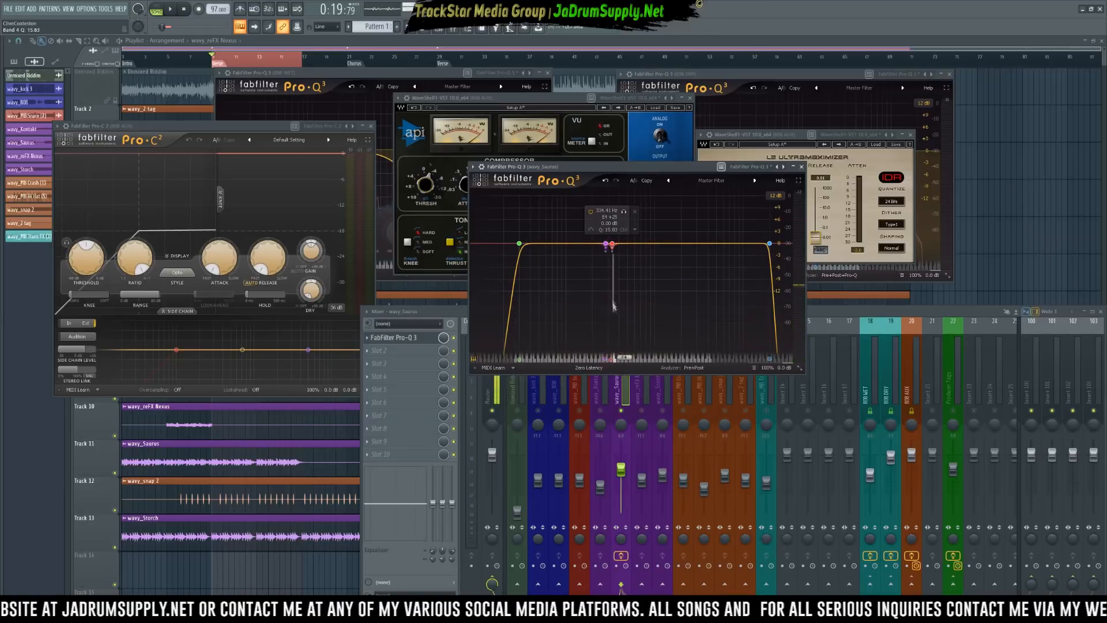
left_click_drag(614, 259, 606, 276)
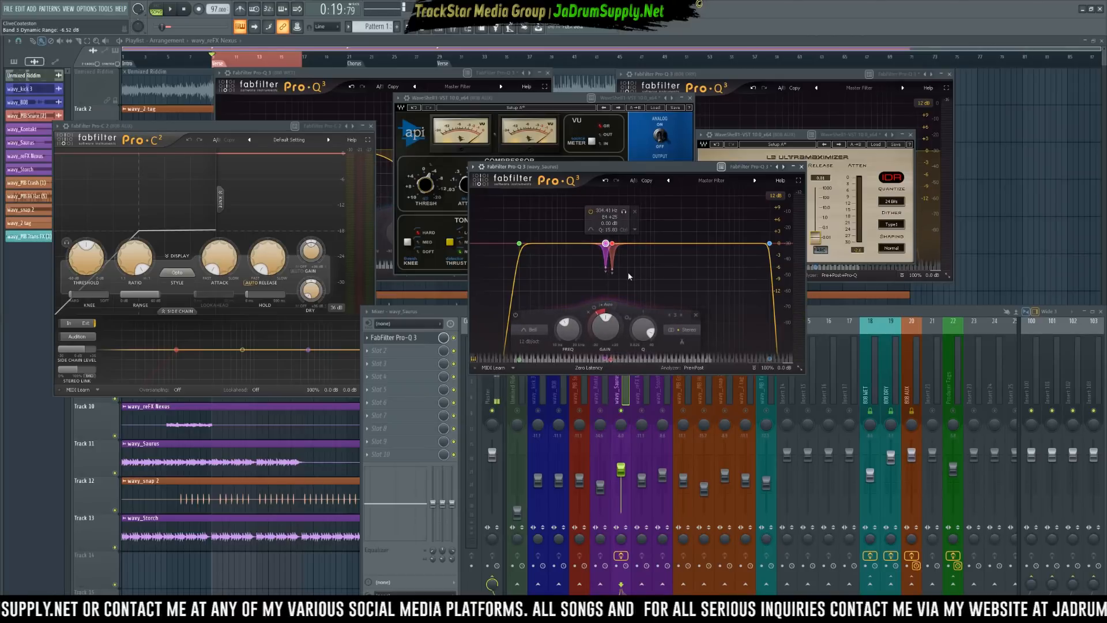
Set the low-cut band of wavy_Saurus's Pro-Q 3 to a 24 dB/oct slope at 60 Hz.
key("space")
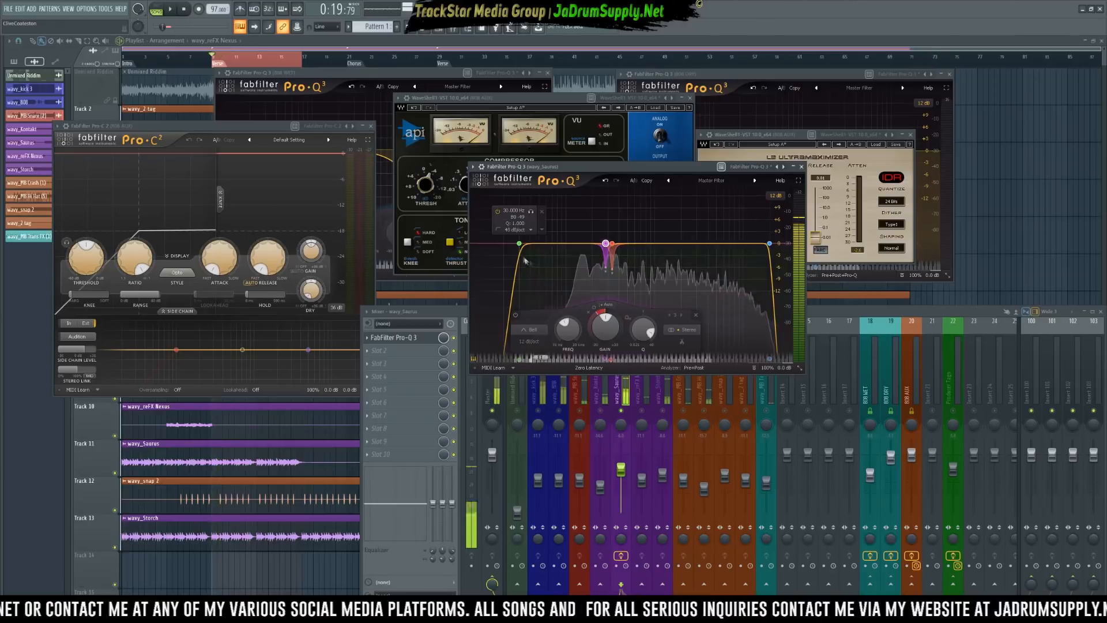
key("space")
left_click(515, 230)
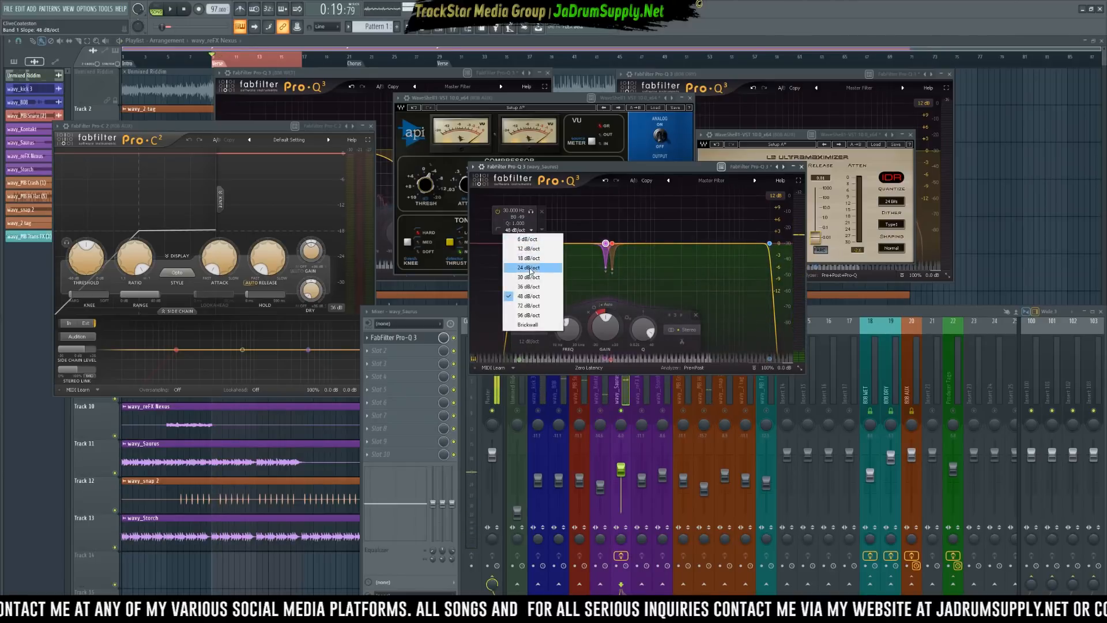
left_click(528, 267)
double_click(514, 211)
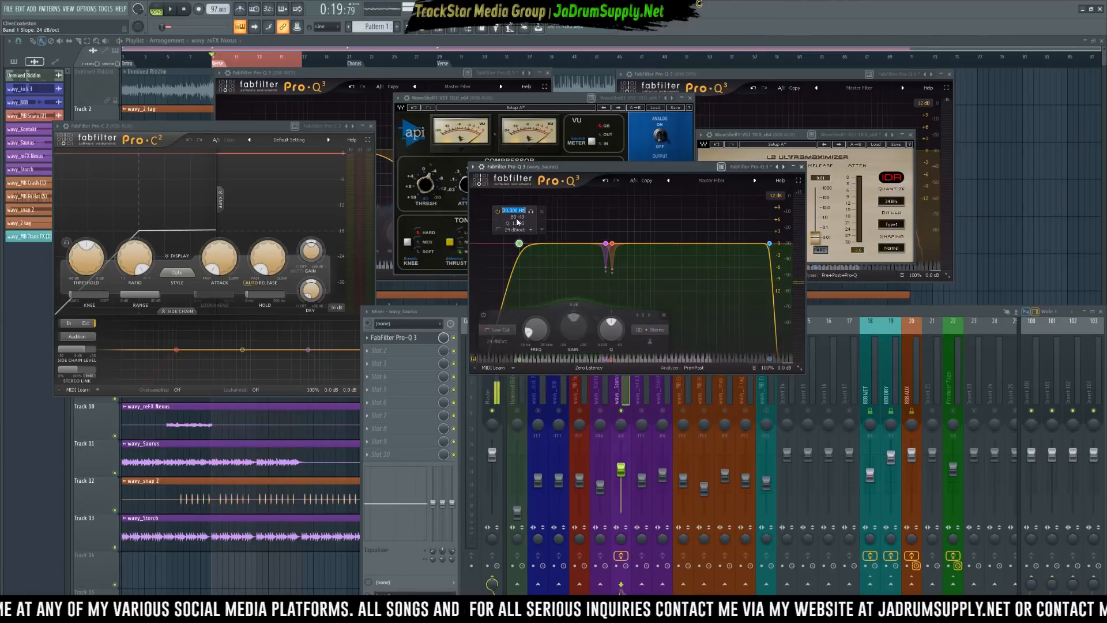
type("60")
key("Return")
Add a bell boost of about +1.52 dB near 5275 Hz to wavy_Saurus's Pro-Q 3 and audition the verse.
key("space")
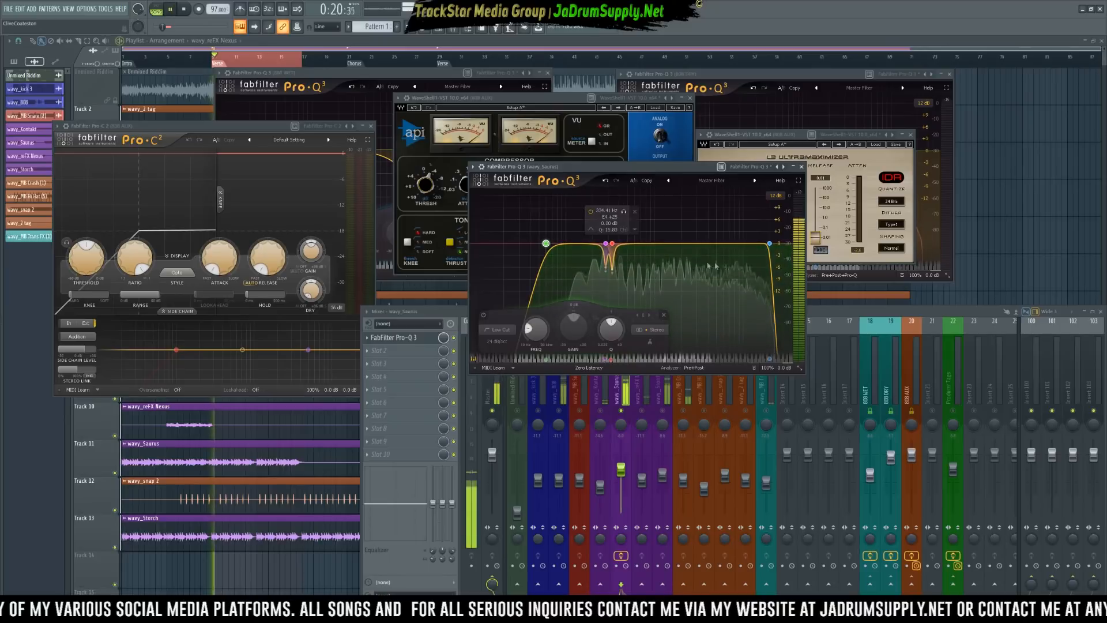
key("space")
left_click(716, 239)
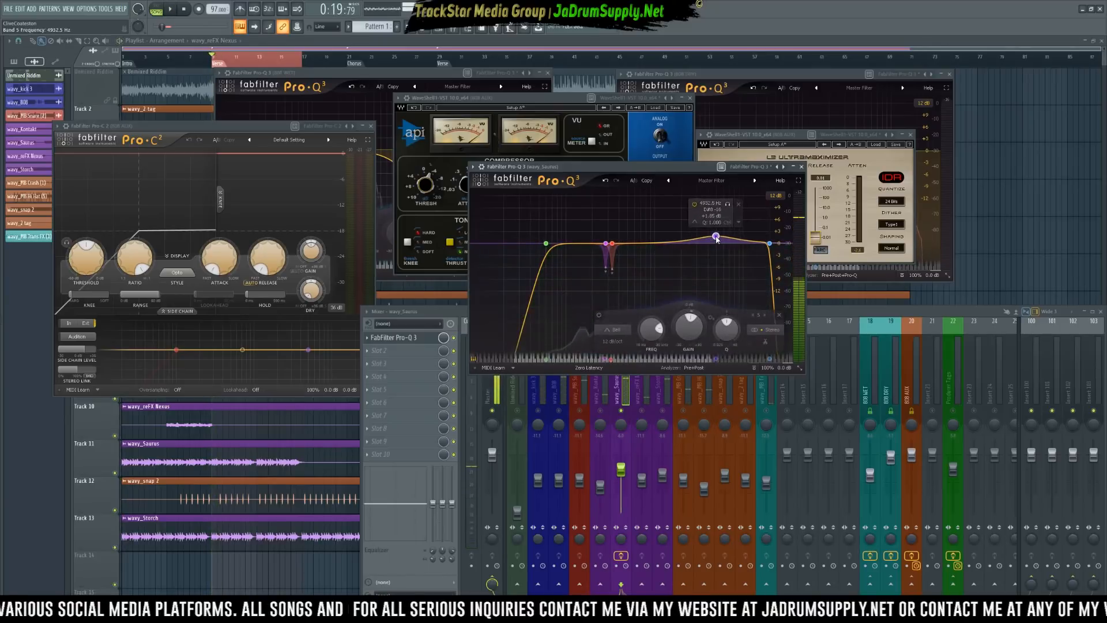
left_click_drag(718, 241, 719, 240)
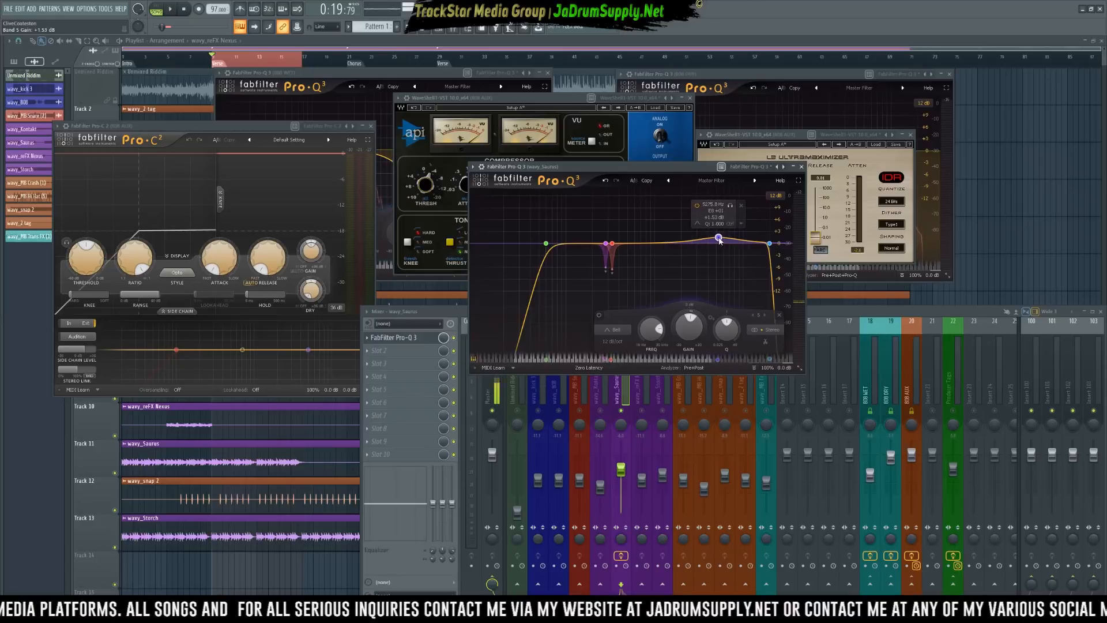
key("space")
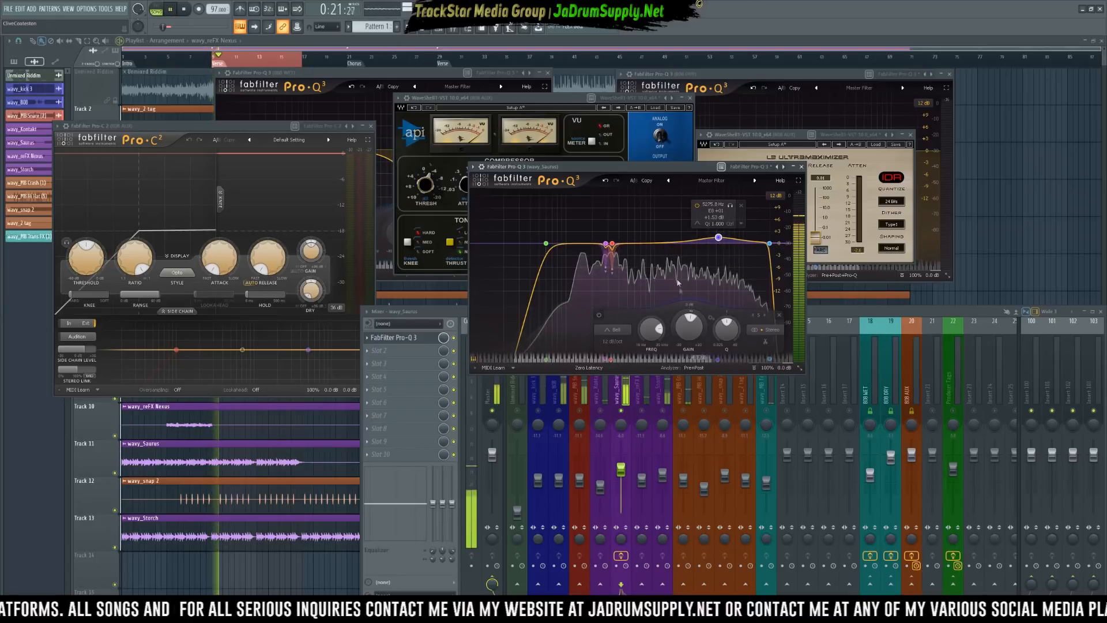
left_click(633, 391)
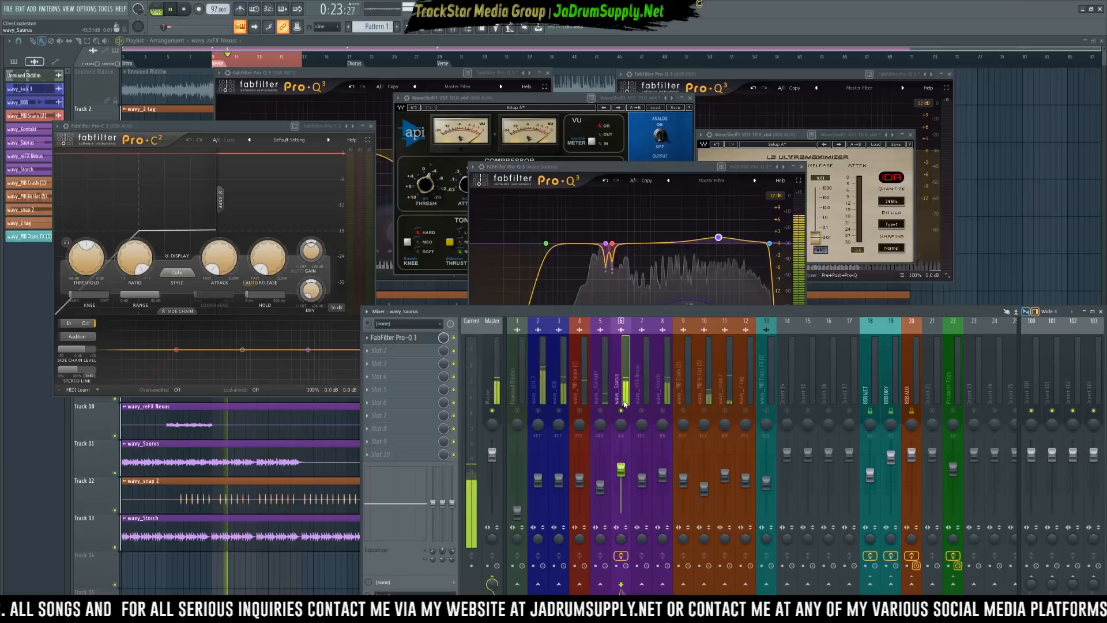
key("space")
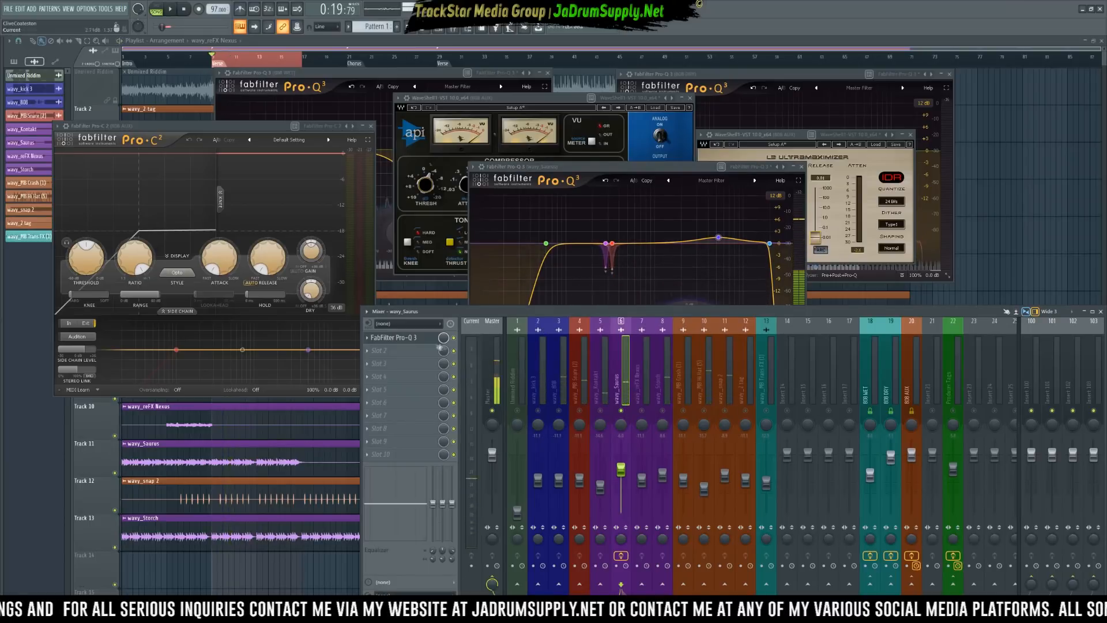
Insert WaveShell1-VST 10.0_x64 in the second effect slot of wavy_Saurus and browse its plugin list.
left_click(395, 353)
mouse_move(577, 318)
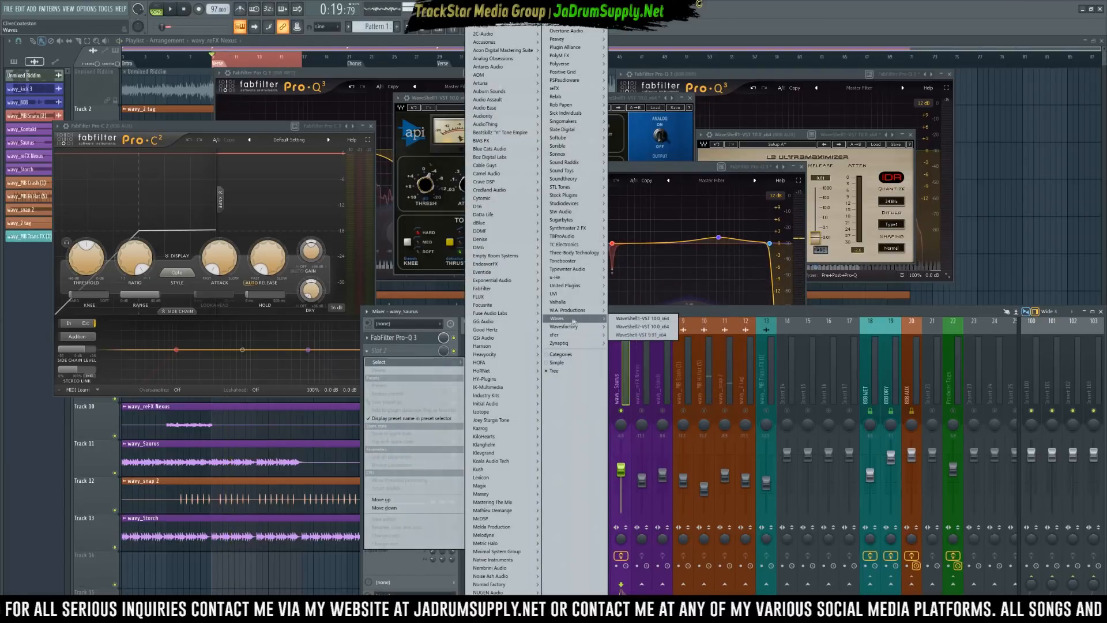
left_click(657, 321)
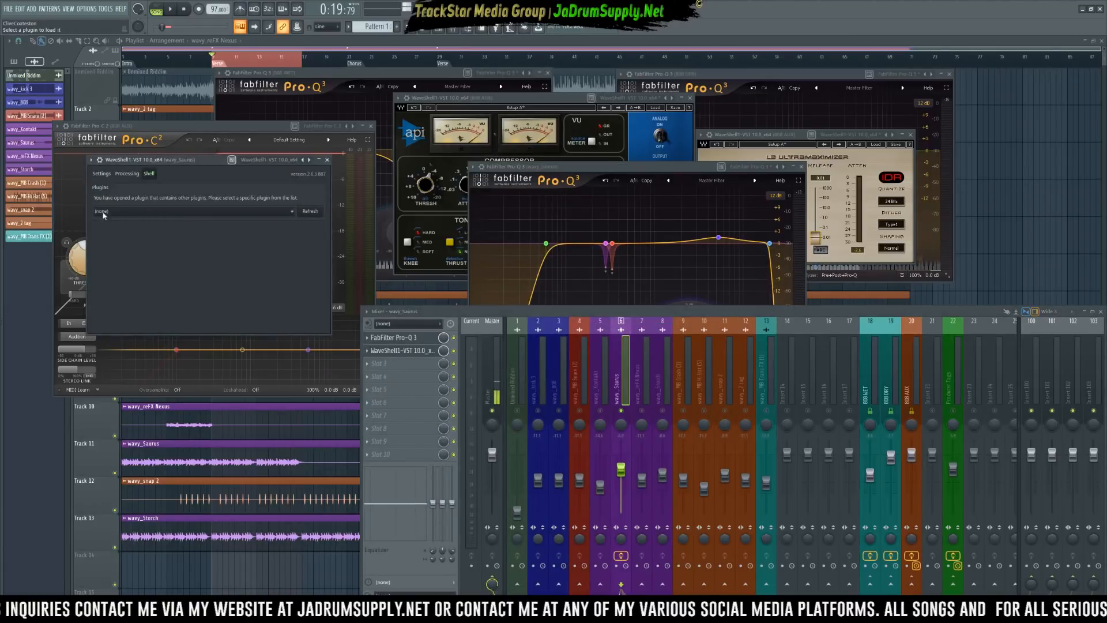
left_click(104, 213)
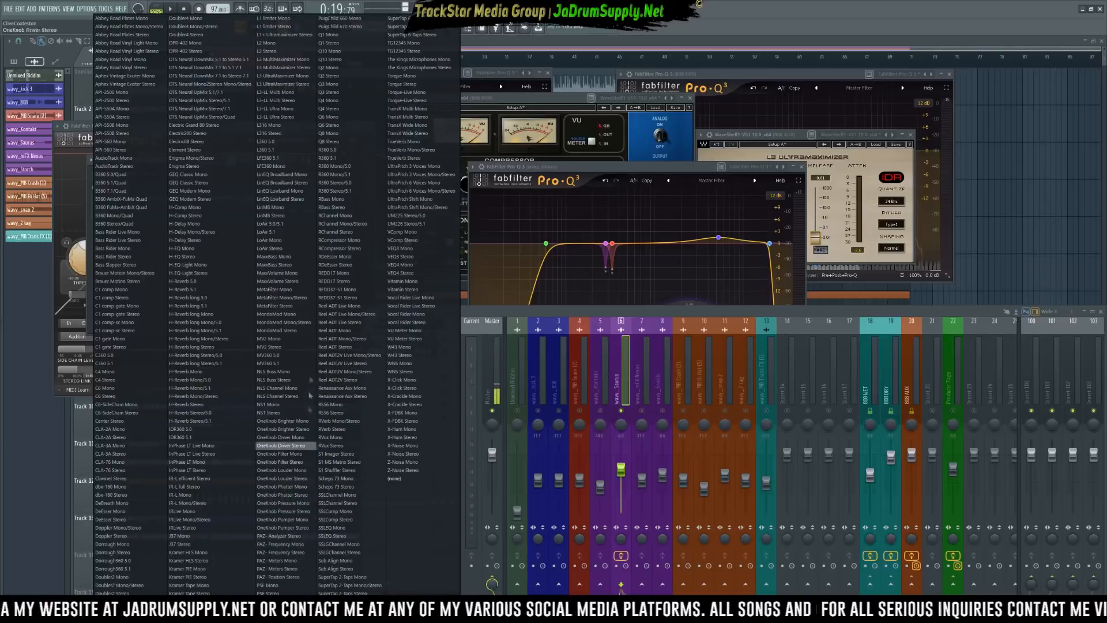
left_click(349, 275)
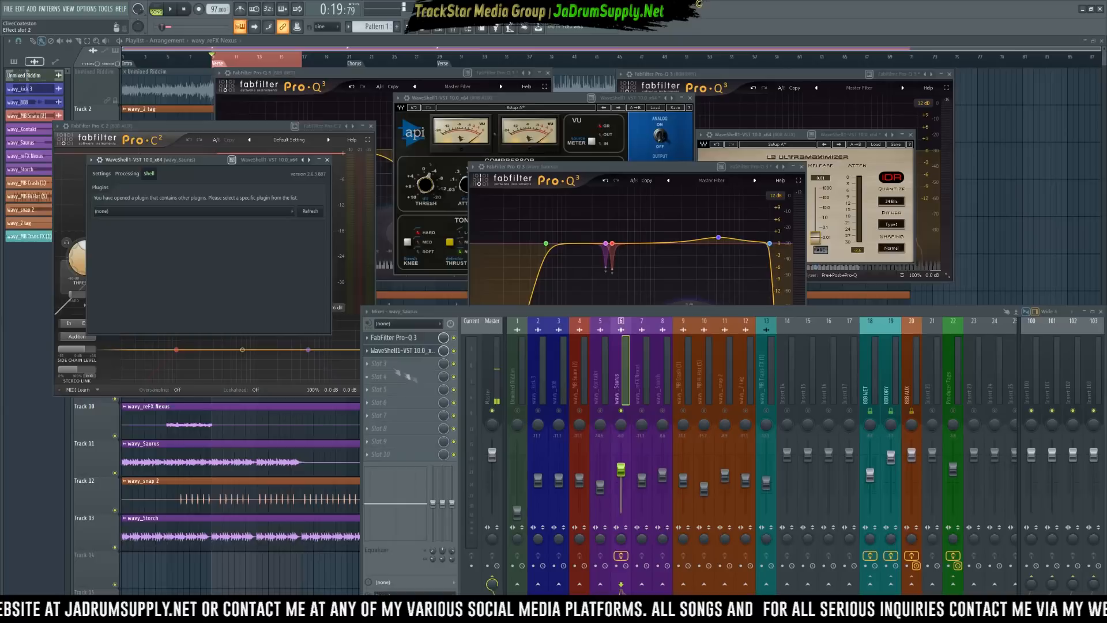
Replace wavy_Saurus's second effect with WaveShell-VST 9.91_x64 and load PuigTec EQP1A Stereo in it.
left_click(93, 161)
mouse_move(115, 170)
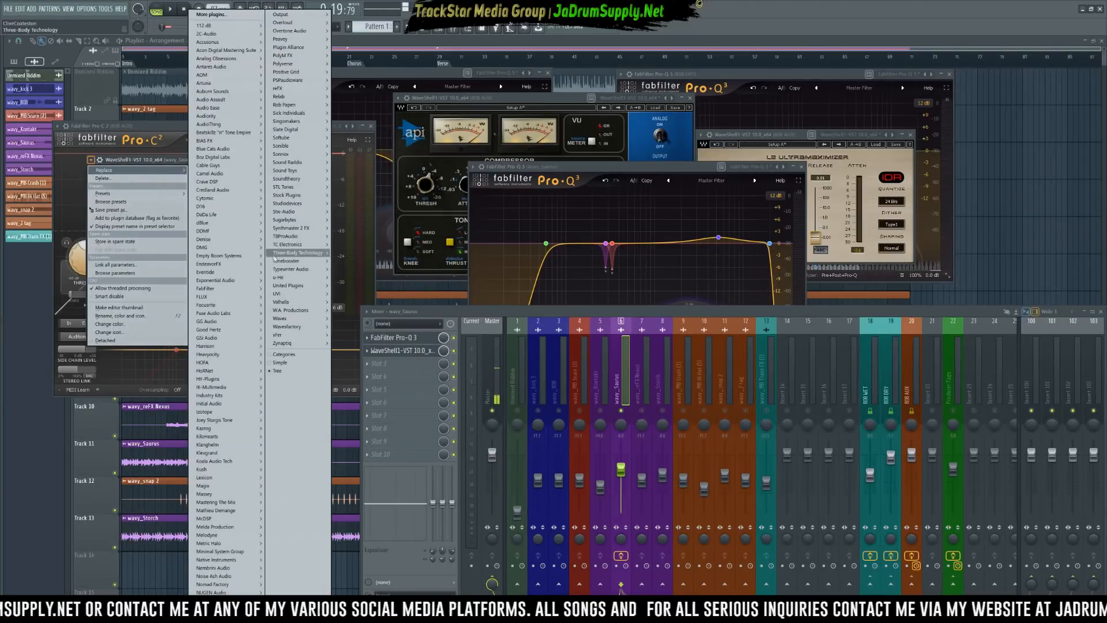
mouse_move(288, 319)
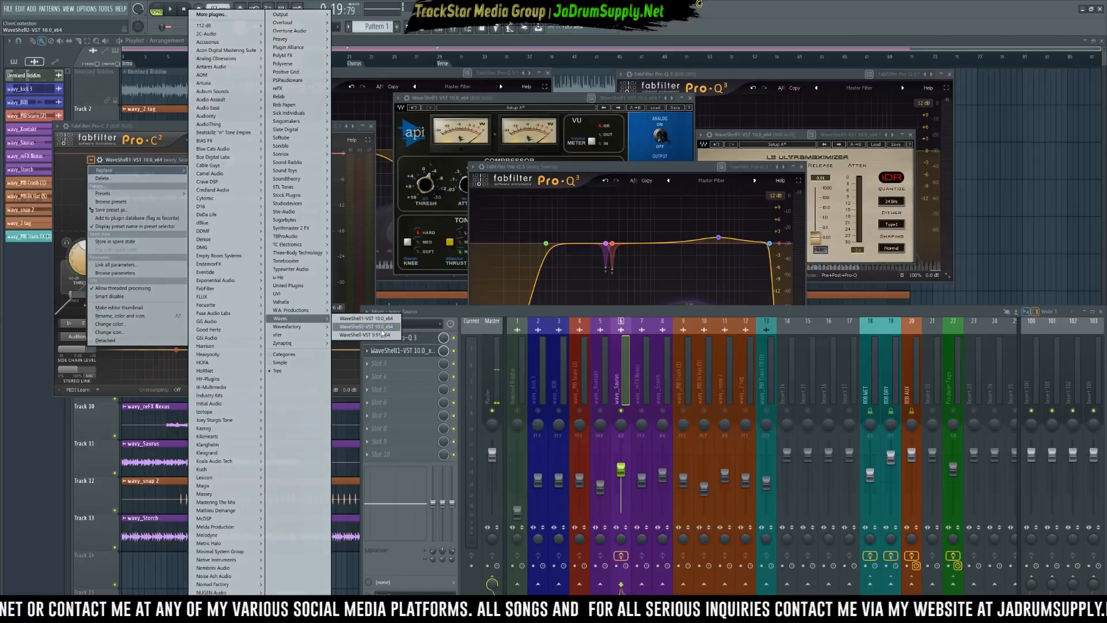
left_click(382, 334)
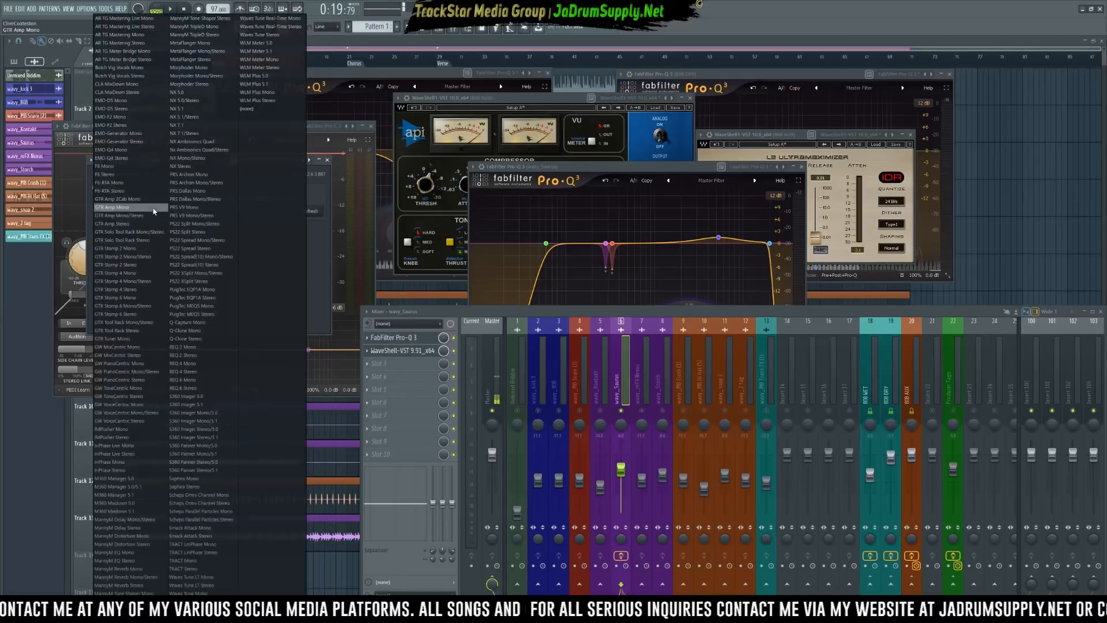
left_click(206, 298)
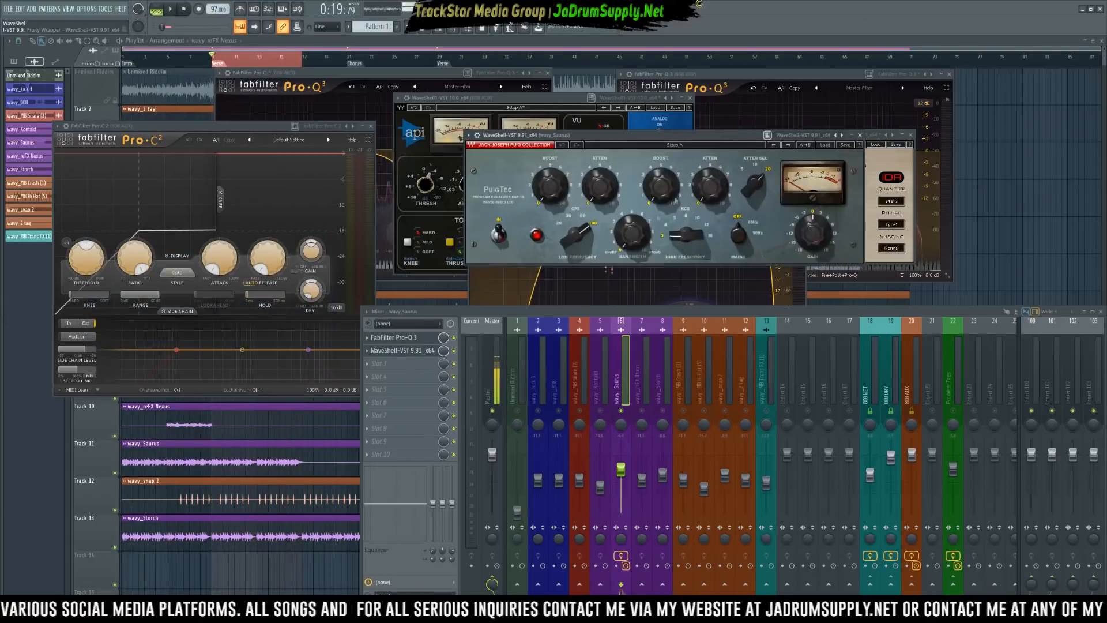
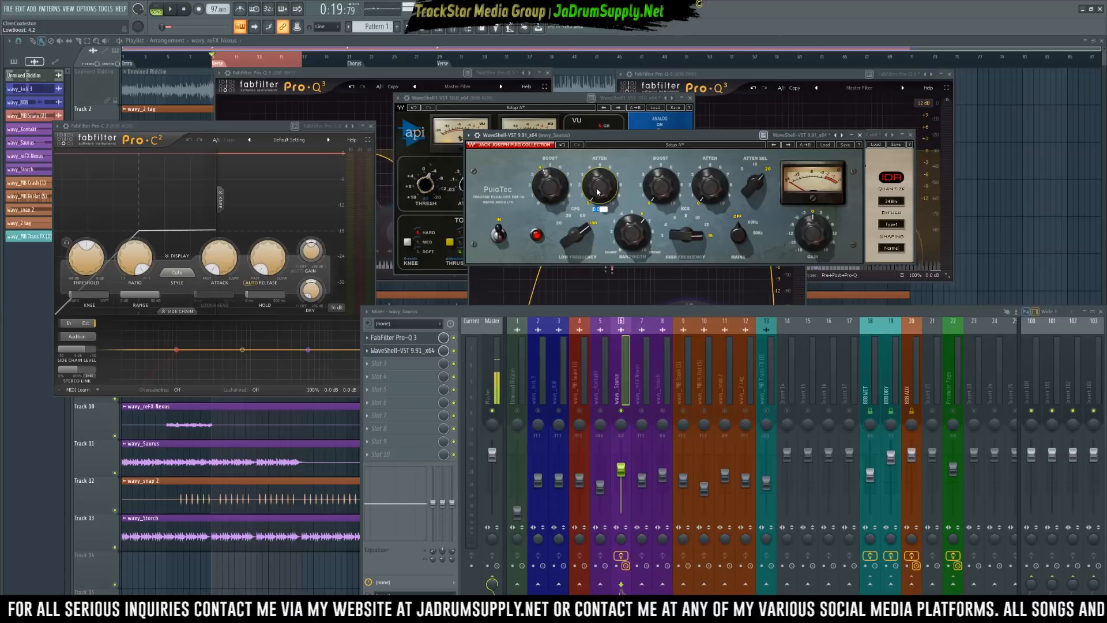
Audition the verse, comparing wavy_Saurus with the PuigTec EQ bypassed and engaged.
key("space")
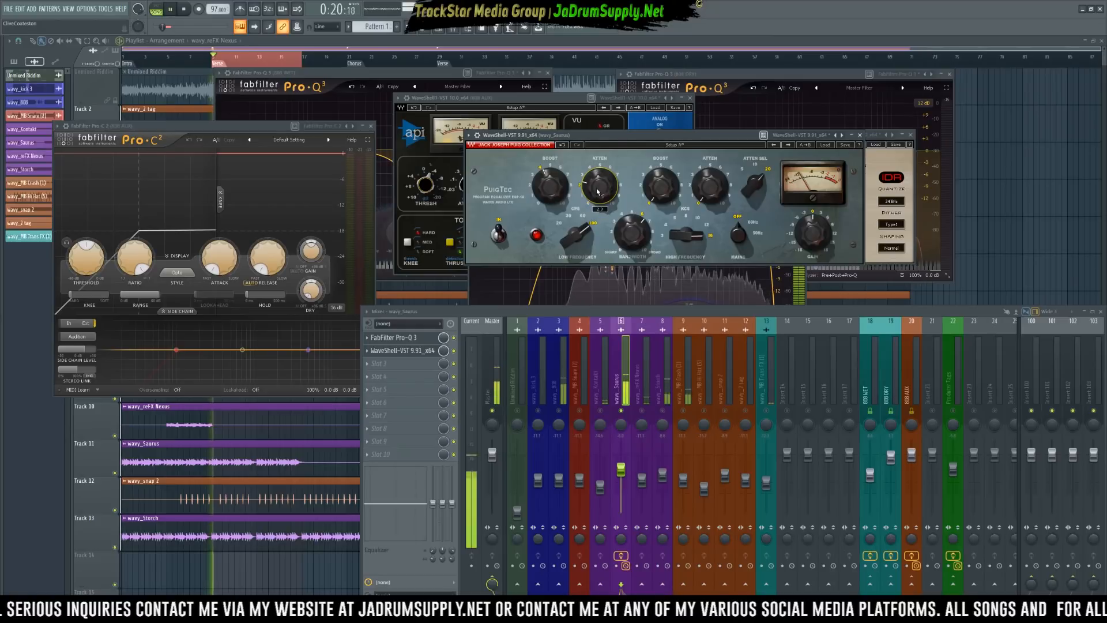
key("space")
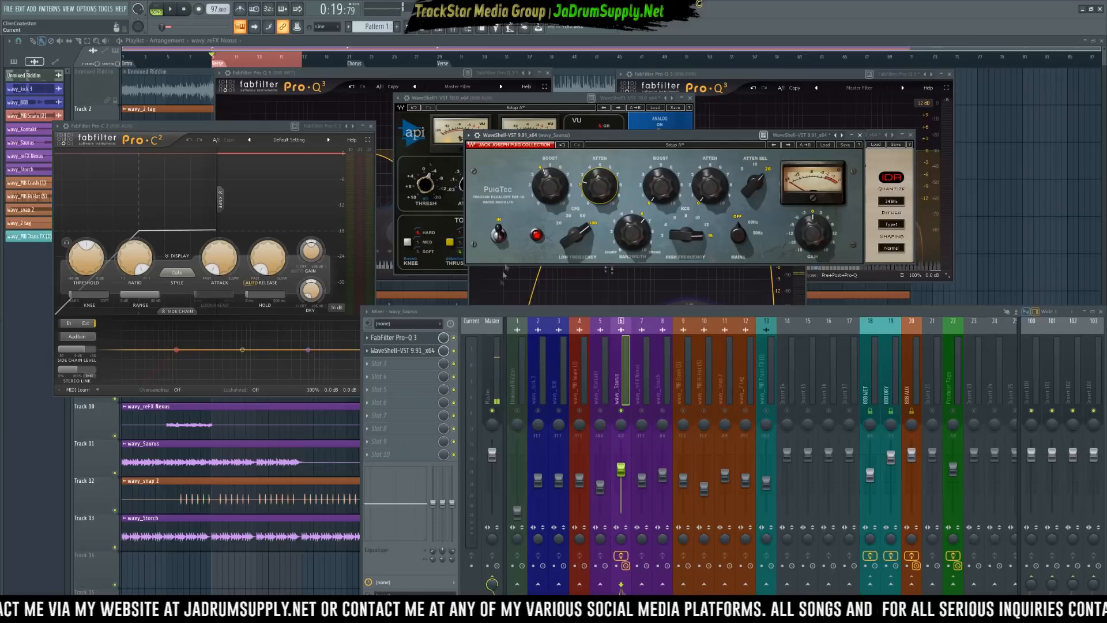
left_click(501, 233)
key("space")
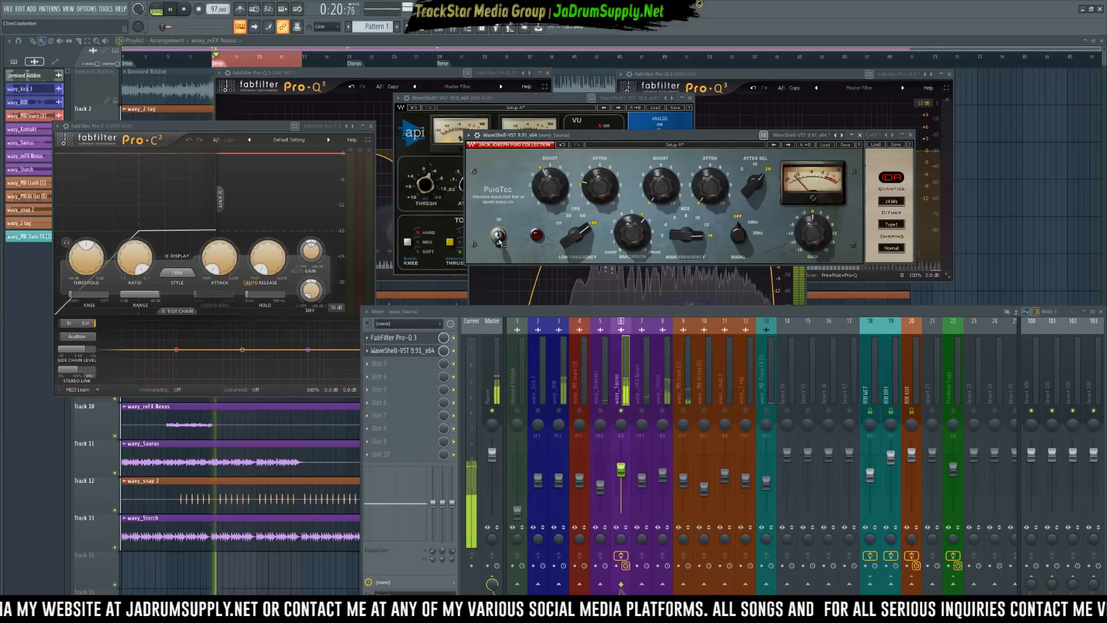
left_click(499, 237)
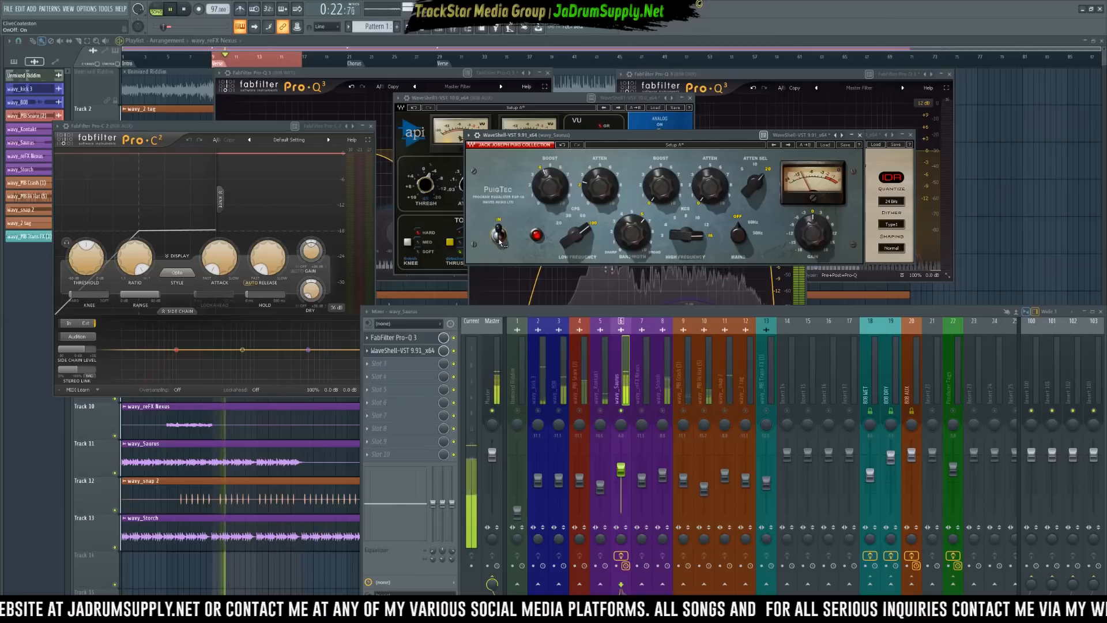
Set the PuigTec's low boost to 3.7, switch its low frequency to a lower setting and set its high frequency to 4 kHz.
mouse_move(555, 200)
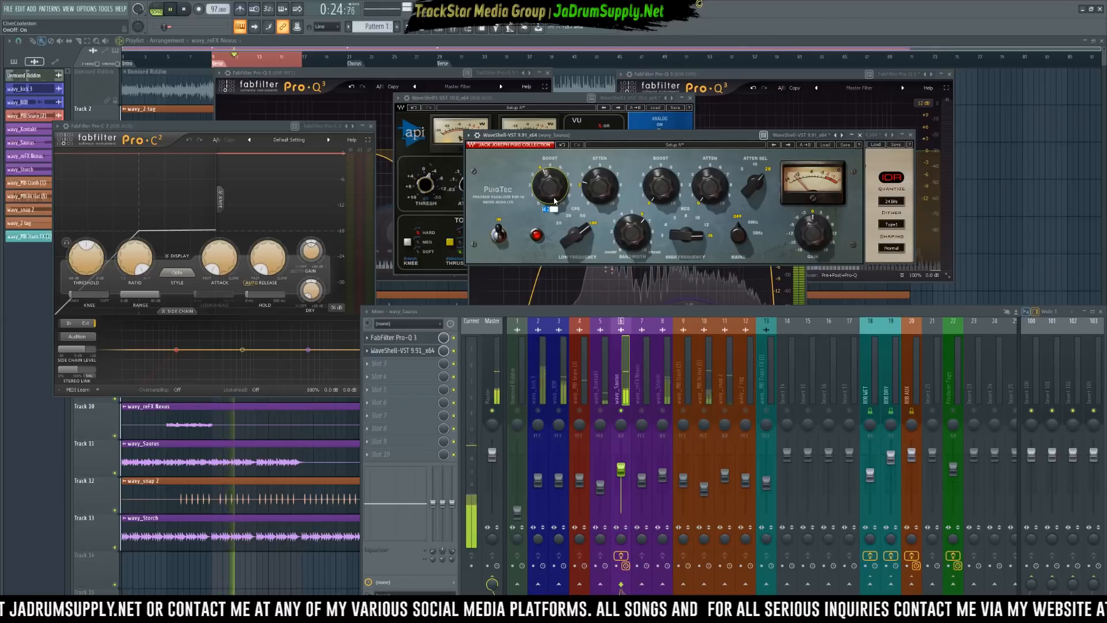
mouse_move(555, 201)
left_mouse_down()
mouse_move(548, 193)
mouse_move(548, 208)
left_mouse_up()
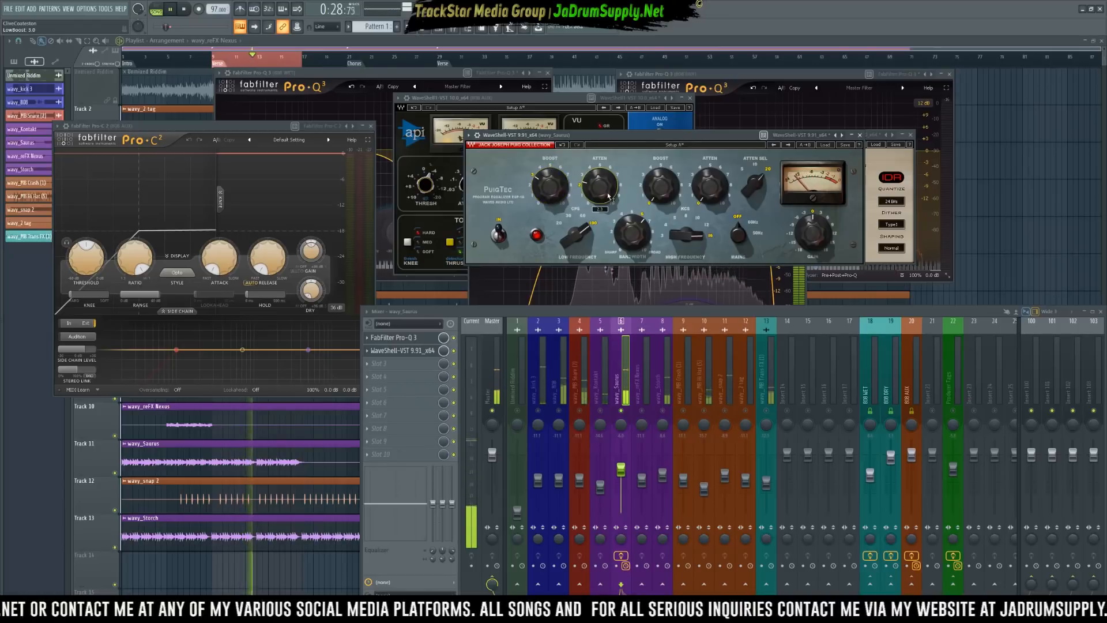
mouse_move(609, 195)
left_click_drag(550, 196, 549, 190)
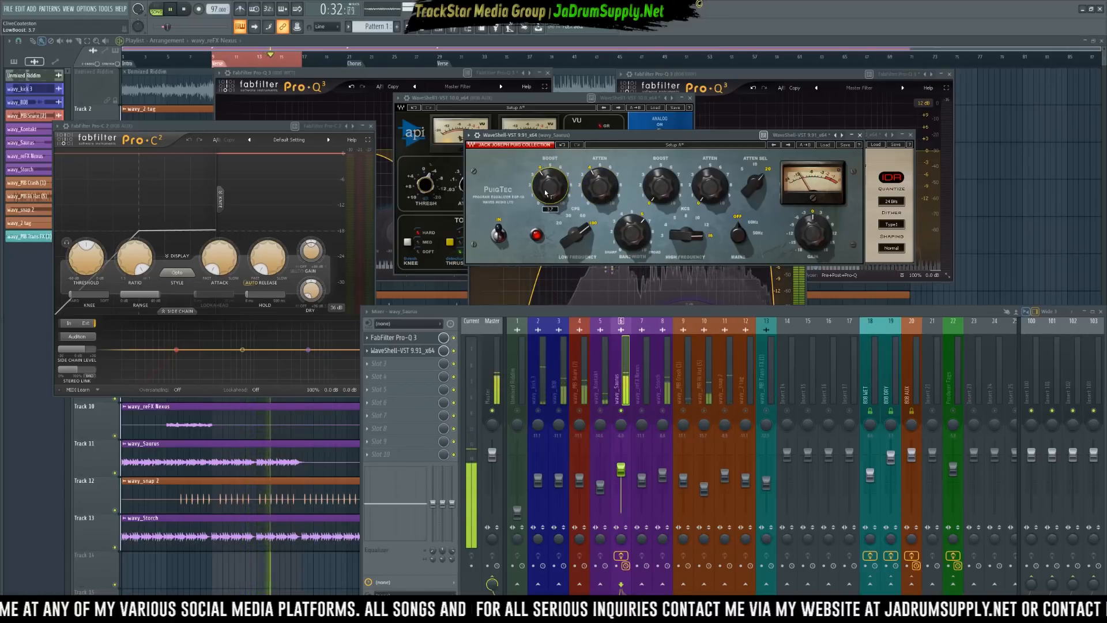
left_click_drag(577, 231, 579, 237)
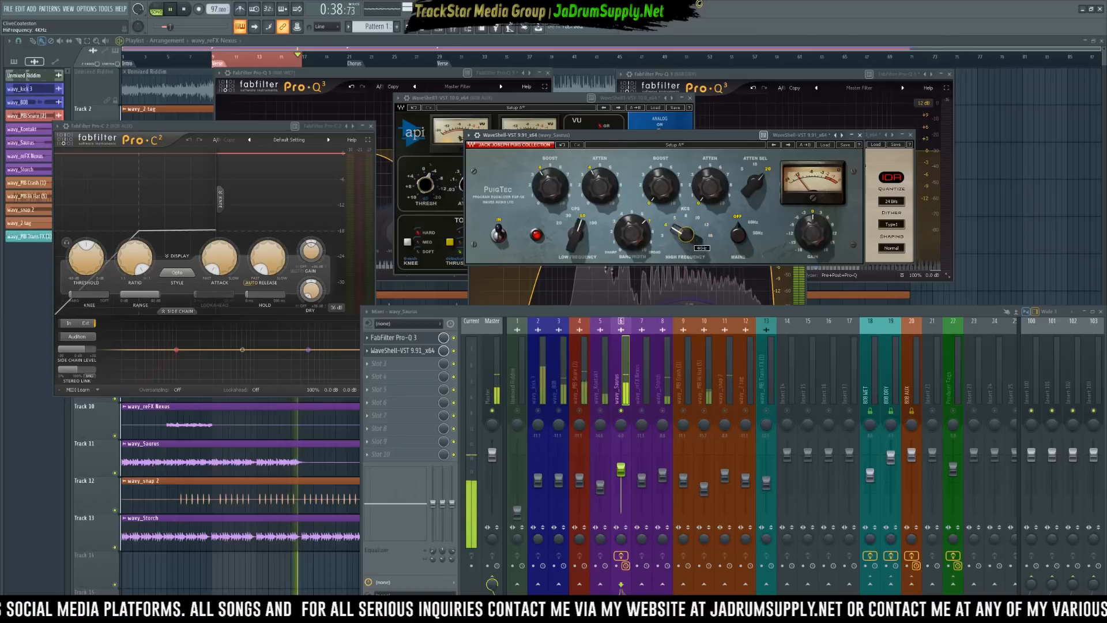
Set the PuigTec's high boost to about 2.8 and high attenuation to about 2.1 while auditioning the verse.
left_click_drag(661, 187, 660, 180)
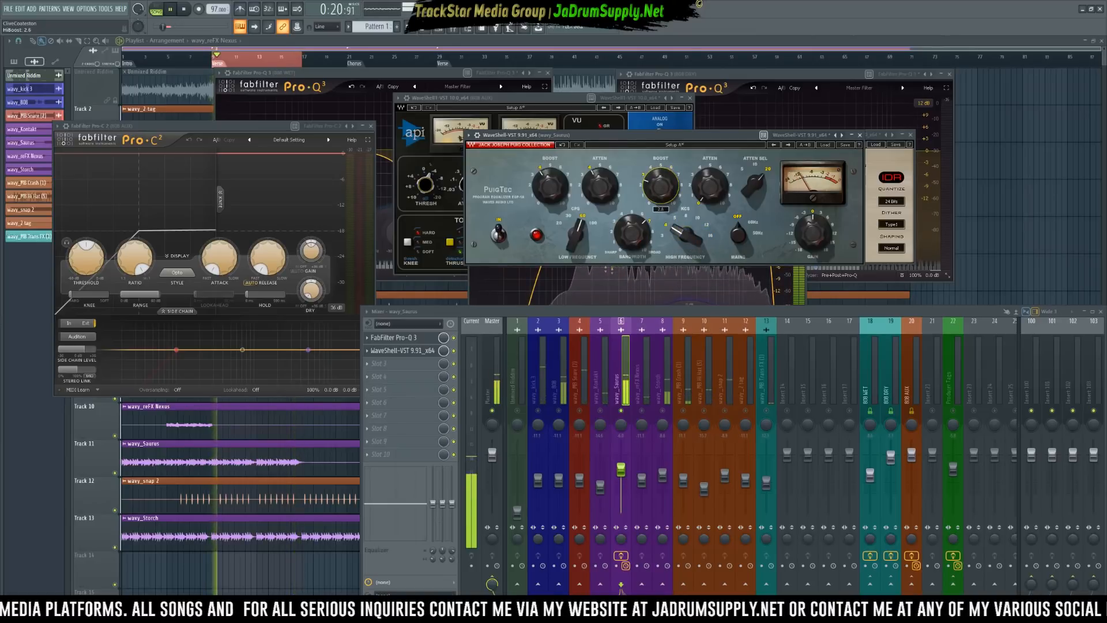
left_click_drag(699, 193, 699, 190)
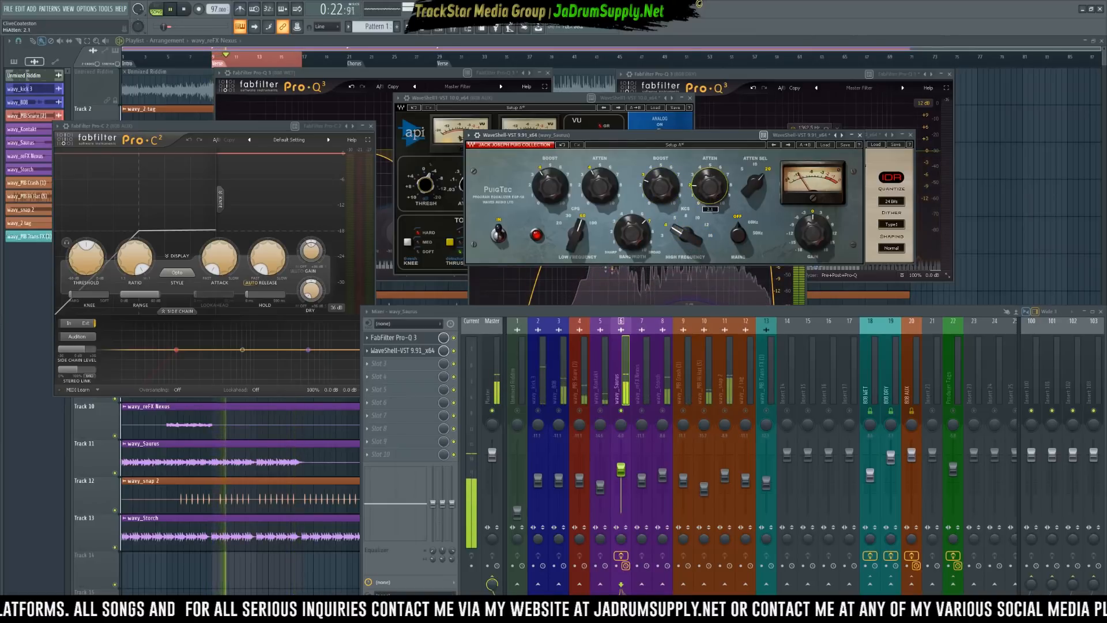
scroll(661, 184, "up", 1)
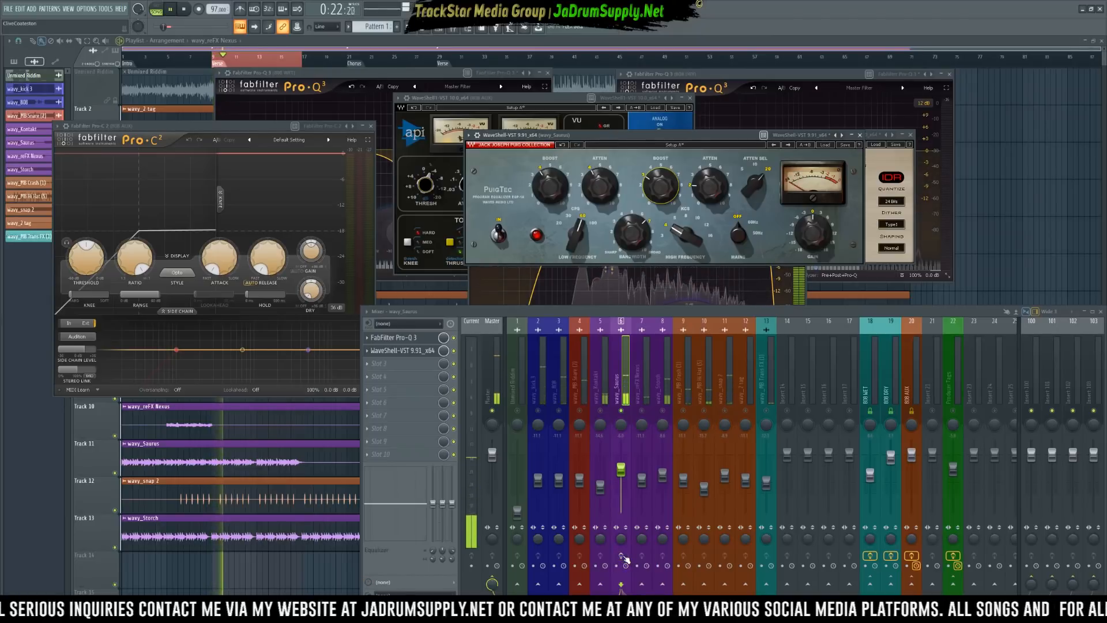
key("space")
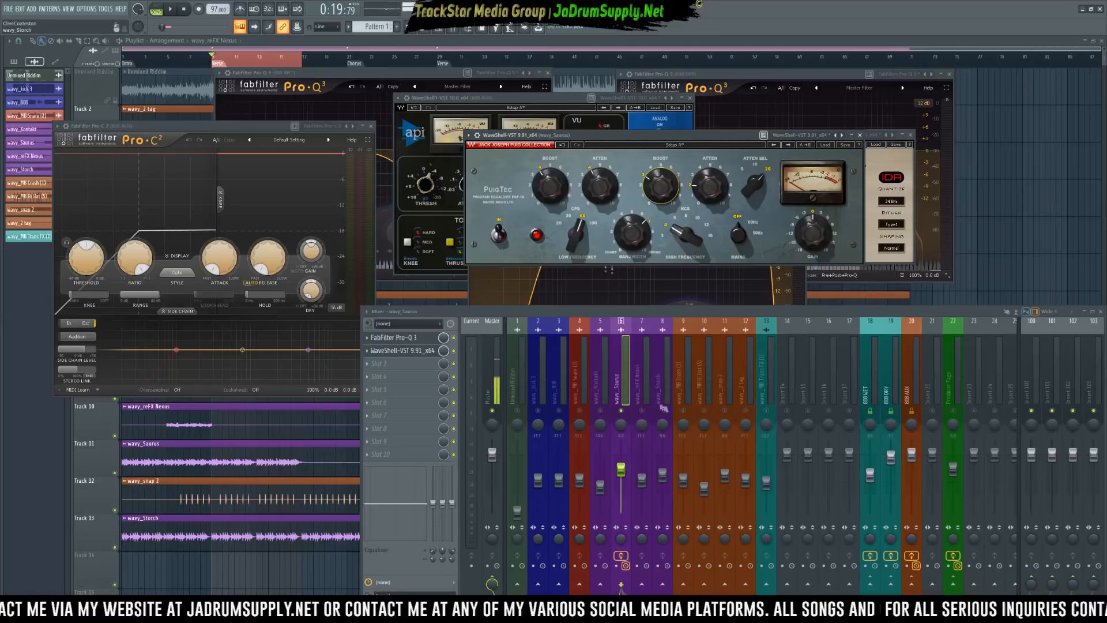
Insert Crave EQ in the first effect slot of the wavy_Storch track and place its window over the PuigTec.
key("space")
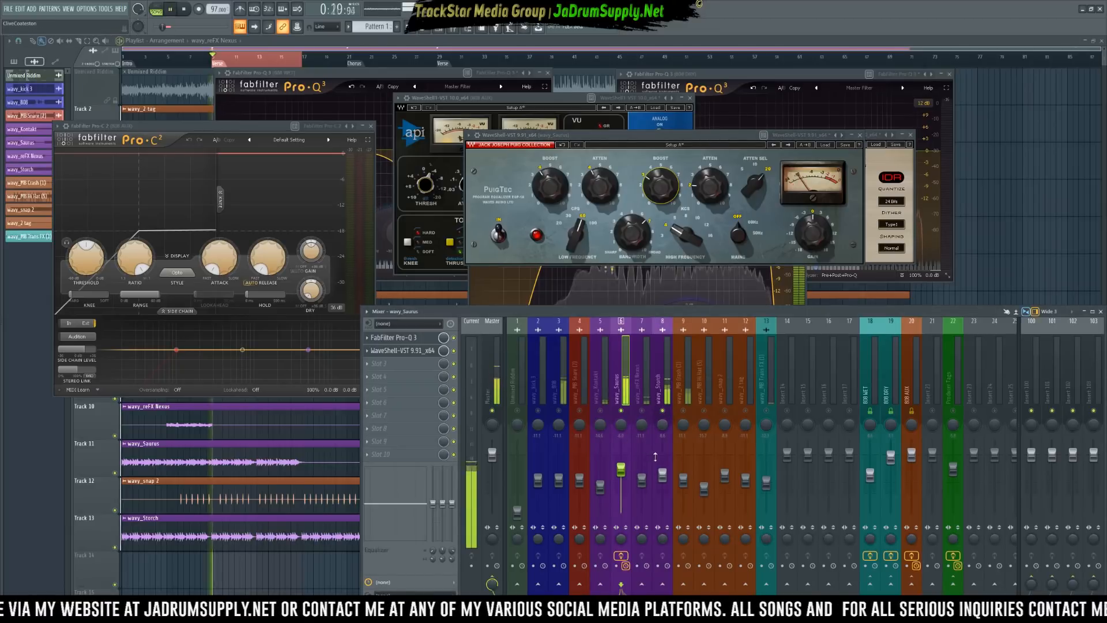
left_click(663, 426)
key("space")
left_click(386, 340)
mouse_move(403, 349)
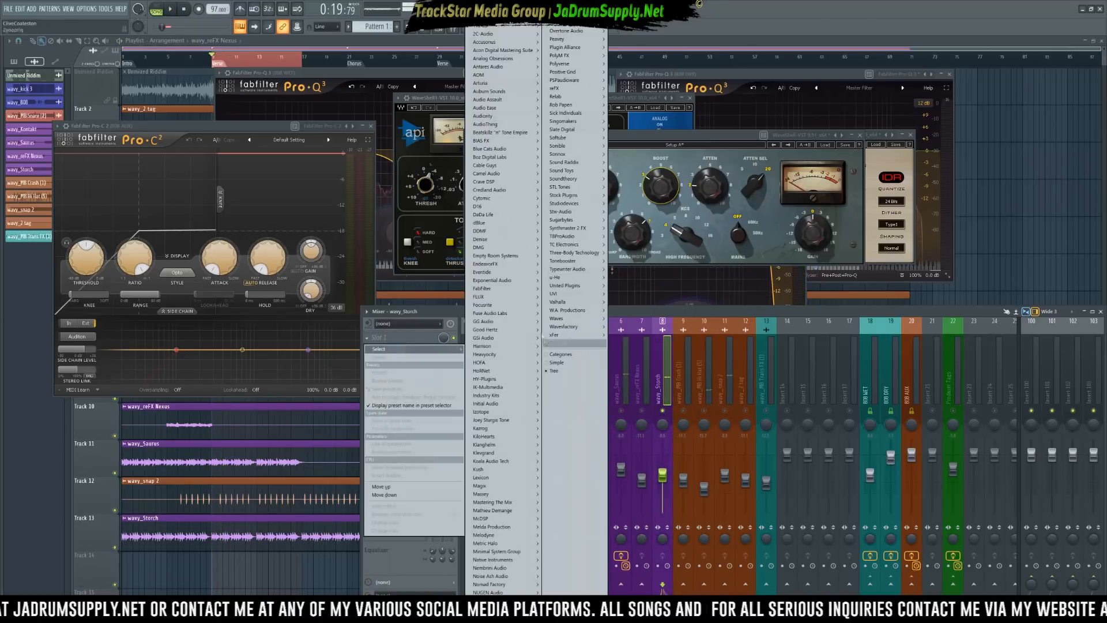
mouse_move(488, 289)
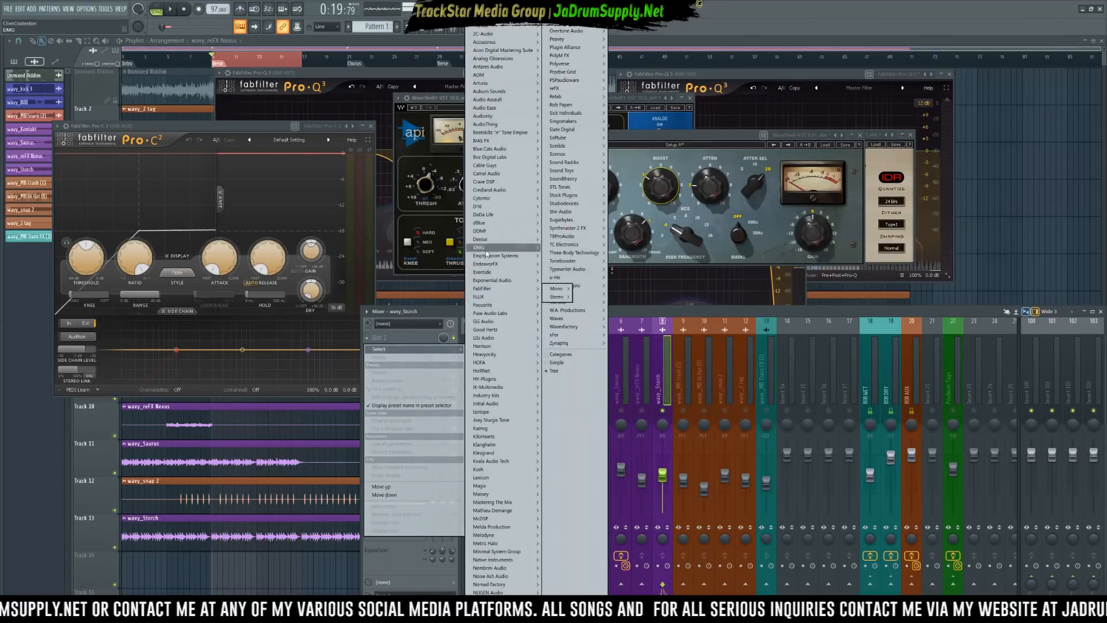
mouse_move(528, 189)
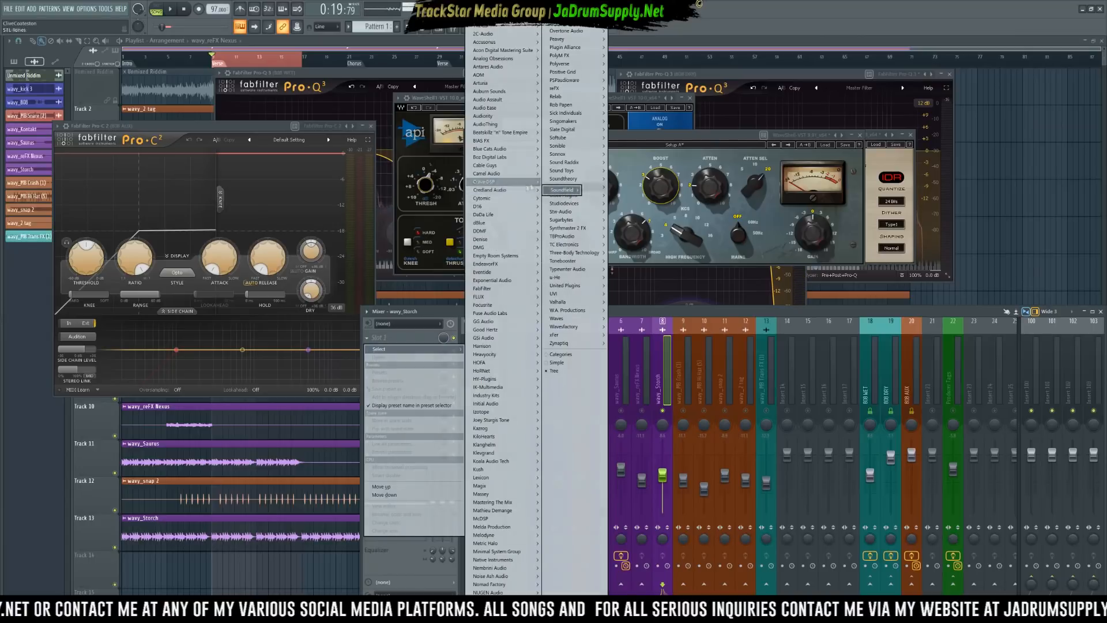
left_click(581, 182)
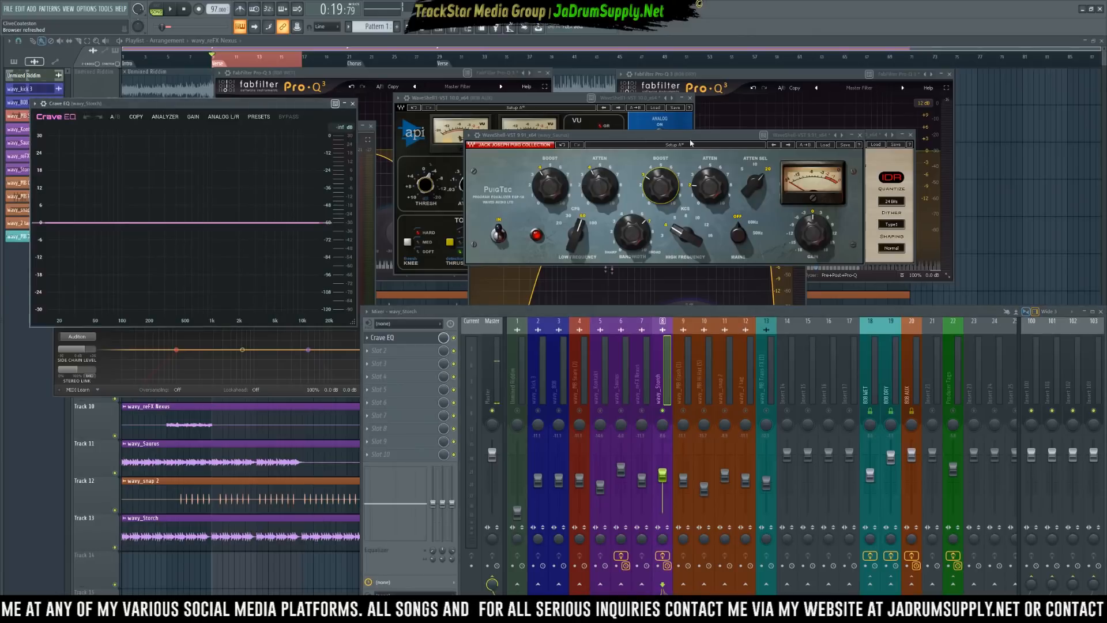
left_click_drag(735, 143, 705, 108)
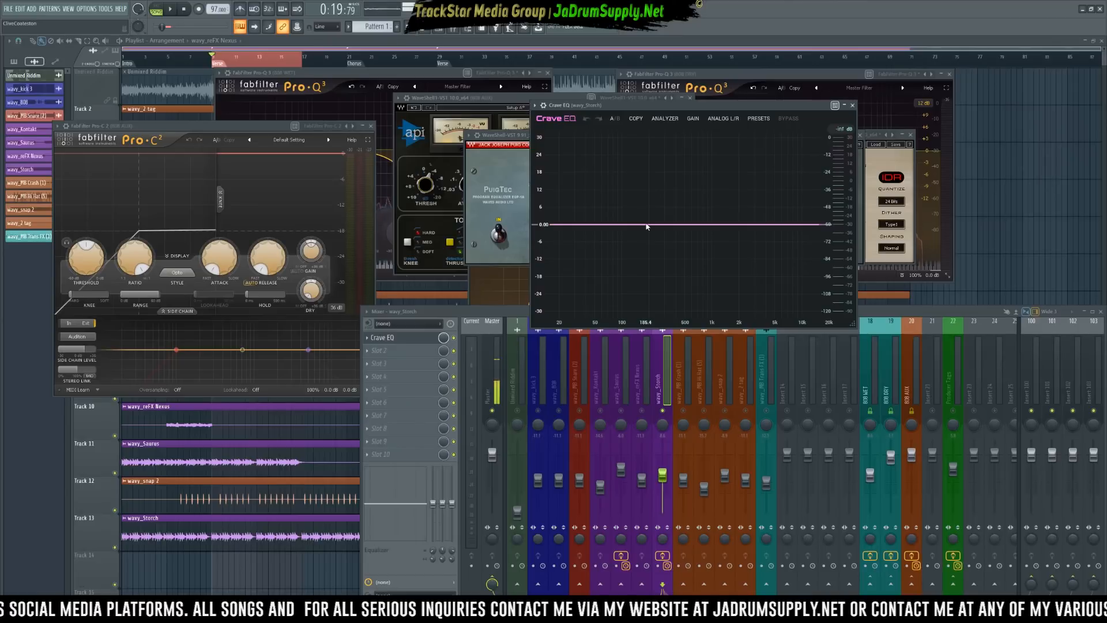
Add a low-cut band to wavy_Storch's Crave EQ at about 46.5 Hz with a 48 dB/octave slope.
left_click_drag(539, 227, 557, 272)
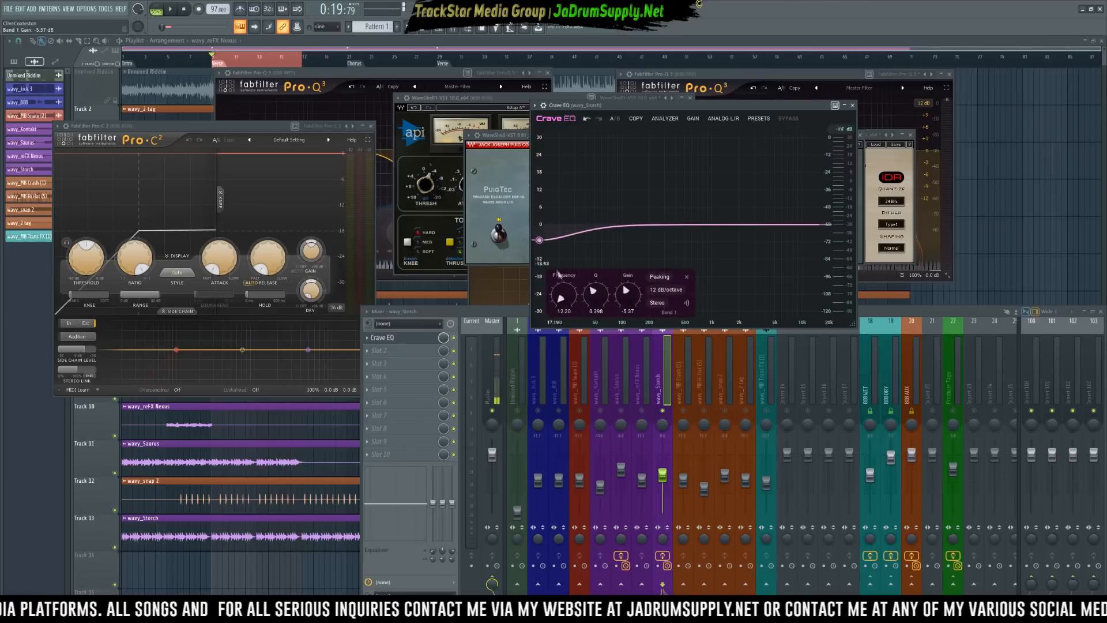
left_click(658, 277)
left_click(660, 314)
scroll(538, 248, "up", 2)
left_click_drag(539, 248, 592, 232)
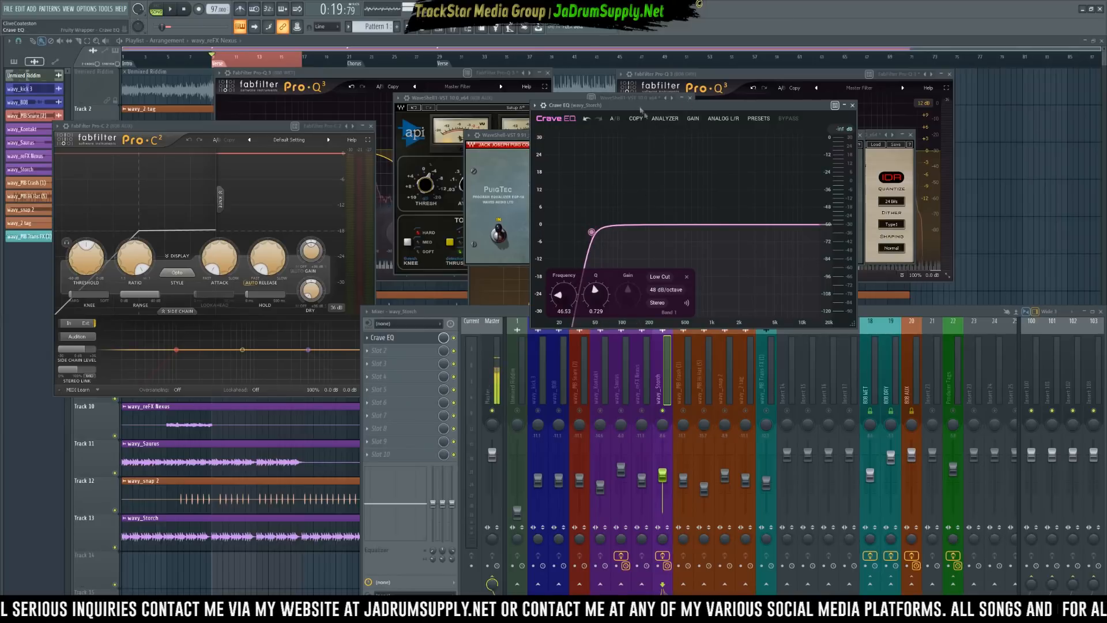
Raise wavy_Storch's low cut to about 82.7 Hz with Q 0.813 and add a slight peaking boost near 5.2 kHz.
left_click_drag(638, 106, 692, 180)
key("space")
left_click_drag(646, 306, 648, 304)
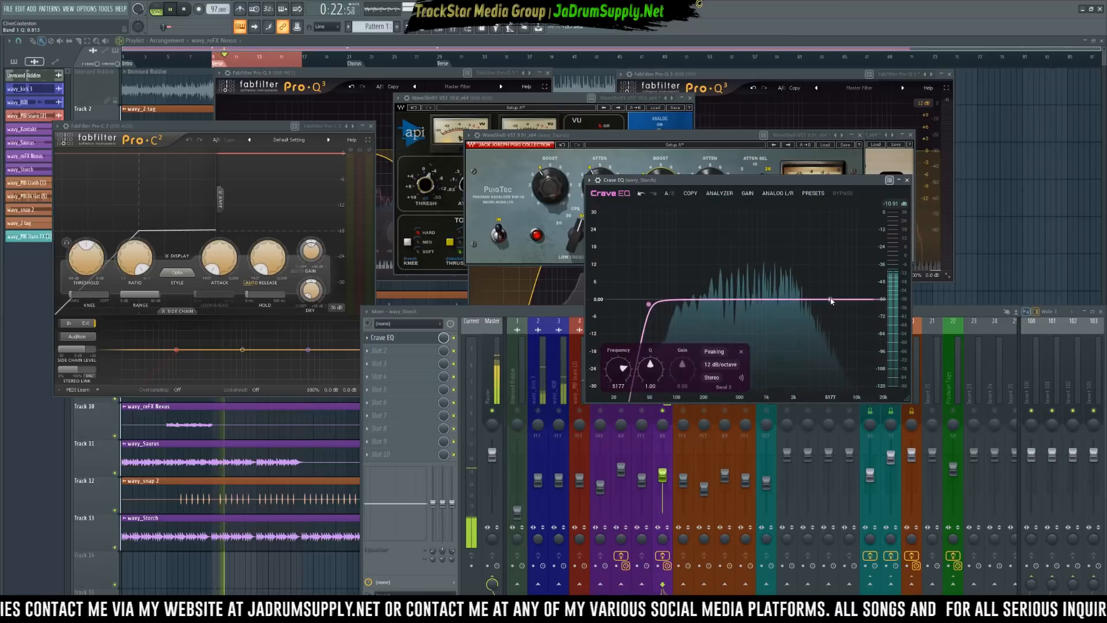
left_click_drag(828, 298, 835, 297)
left_click_drag(648, 303, 669, 304)
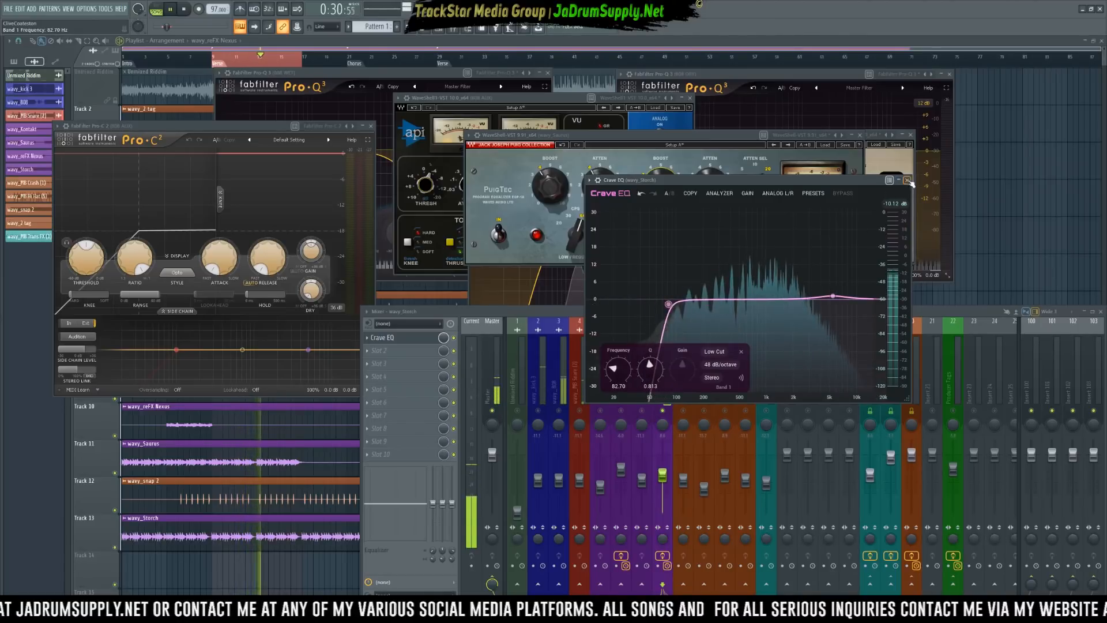
key("Escape")
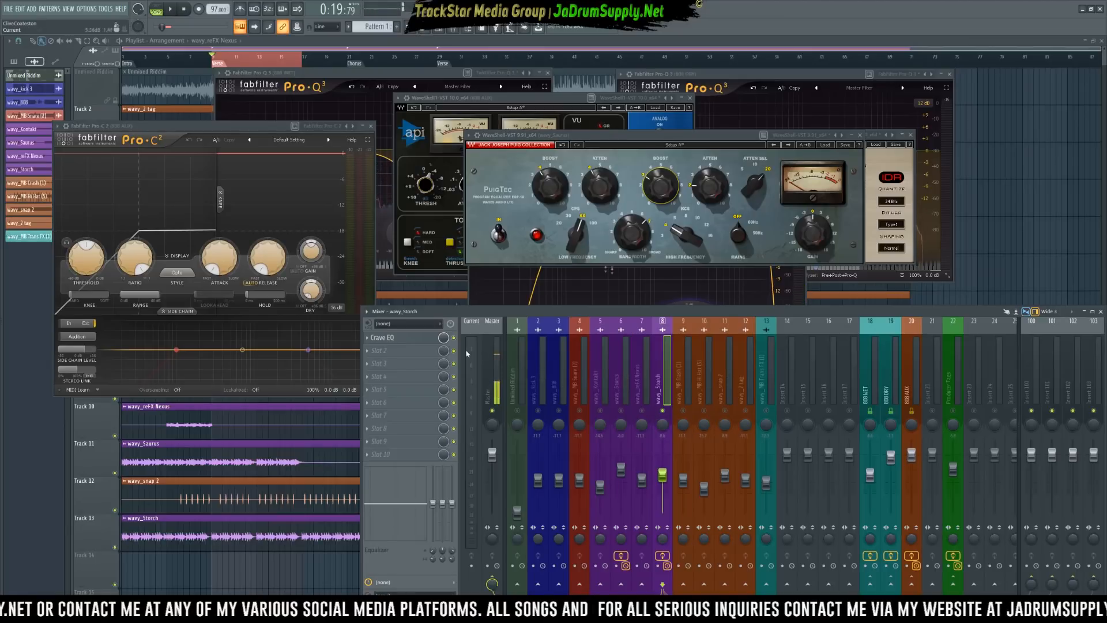
Insert Polyverse Wider in wavy_Storch's second effect slot and set its width to 72%.
left_click(396, 355)
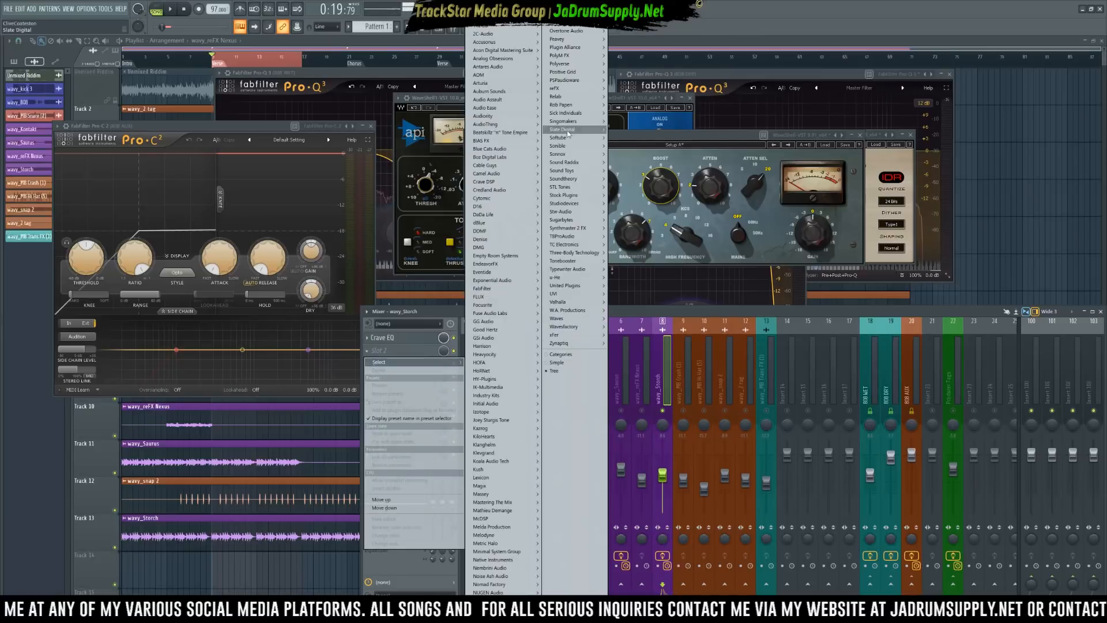
mouse_move(582, 66)
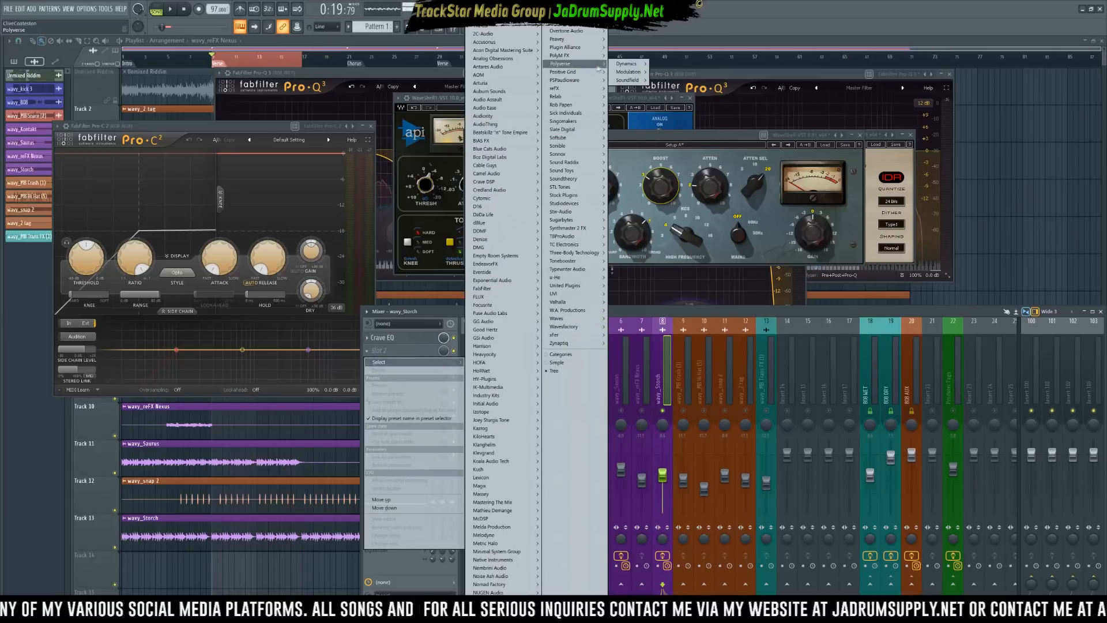
left_click(658, 81)
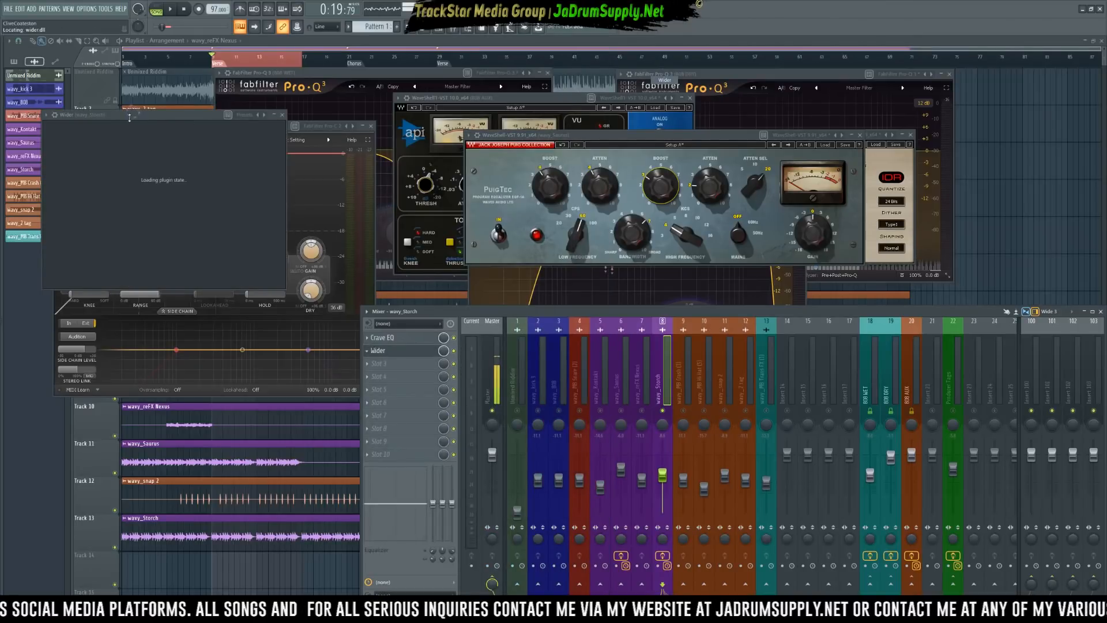
left_click_drag(637, 236, 672, 178)
Audition the verse, toggling Wider on wavy_Storch to compare the sound with and without it.
key("space")
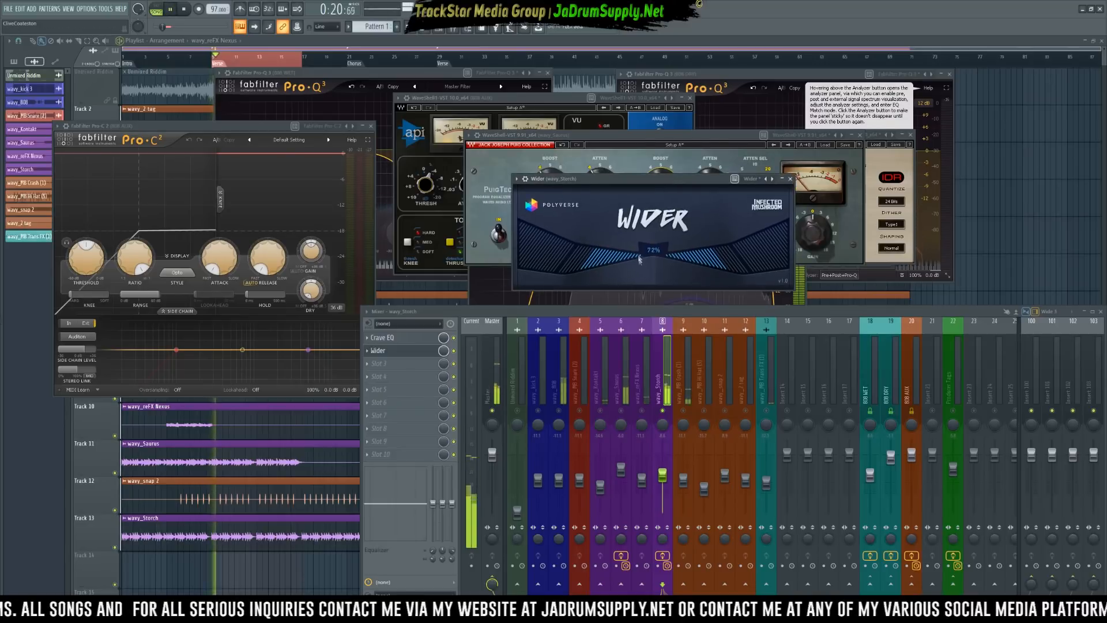
key("space")
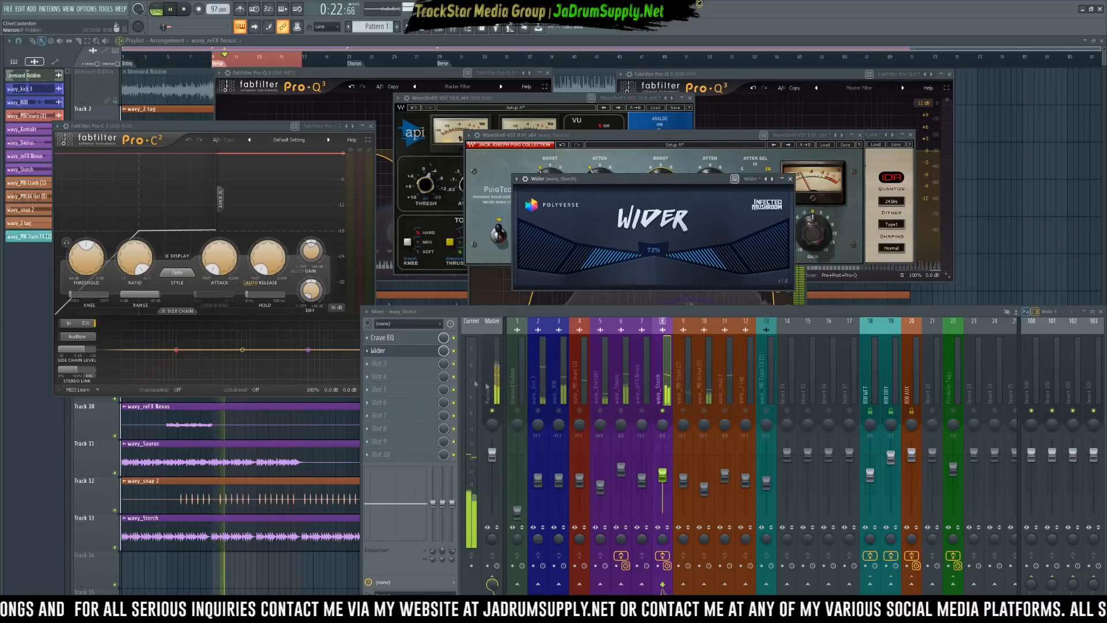
key("space")
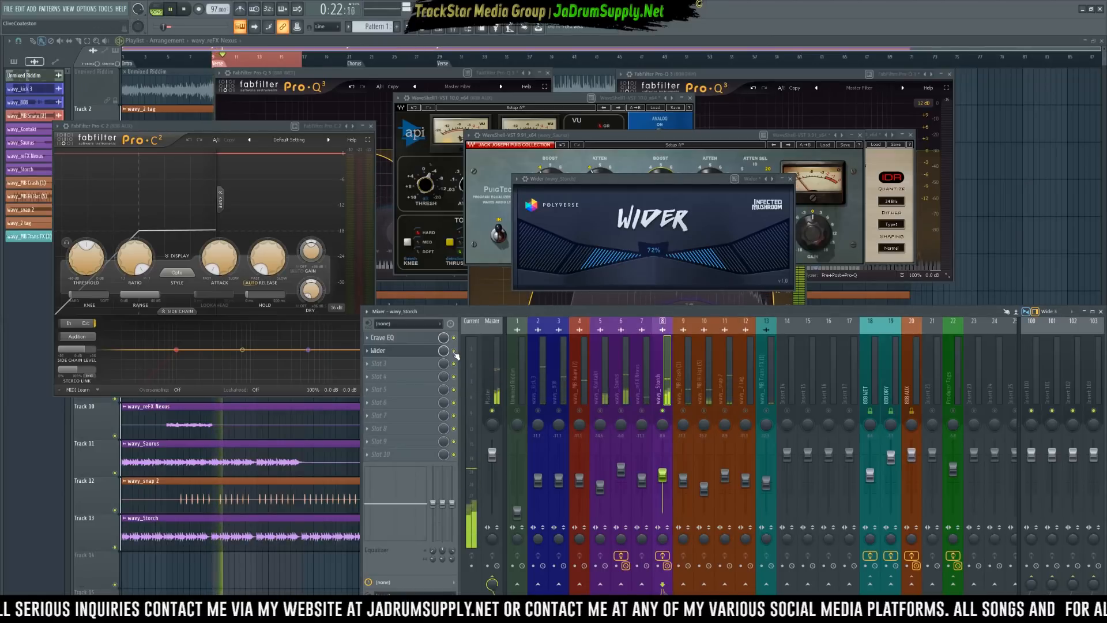
left_click(454, 351)
key("space")
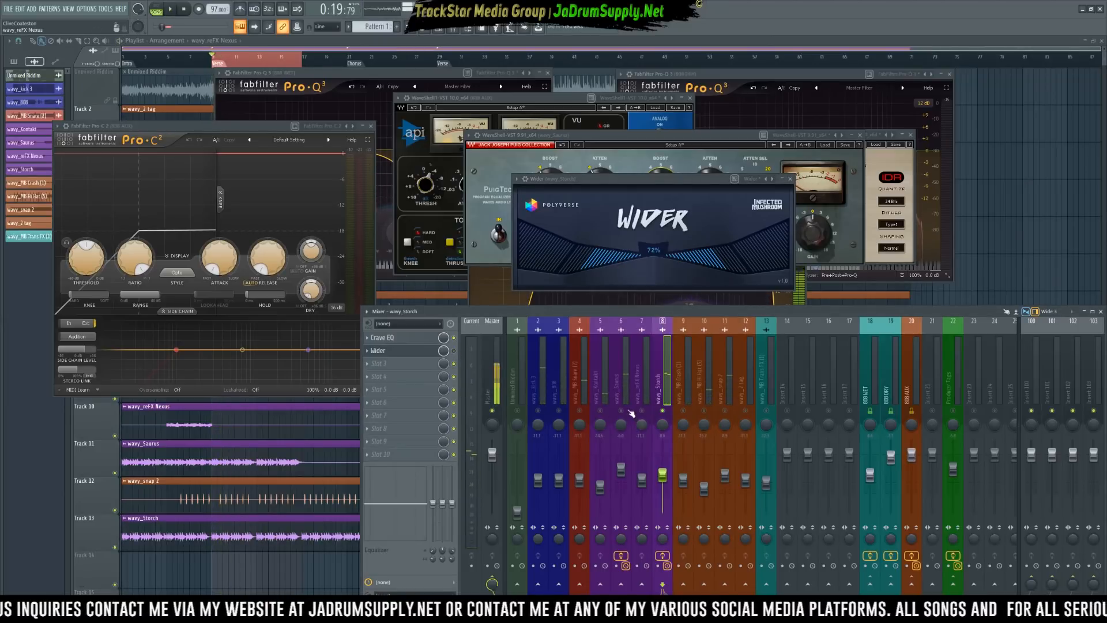
Replay the verse loop and compare wavy_Storch once more with Wider bypassed and engaged.
key("space")
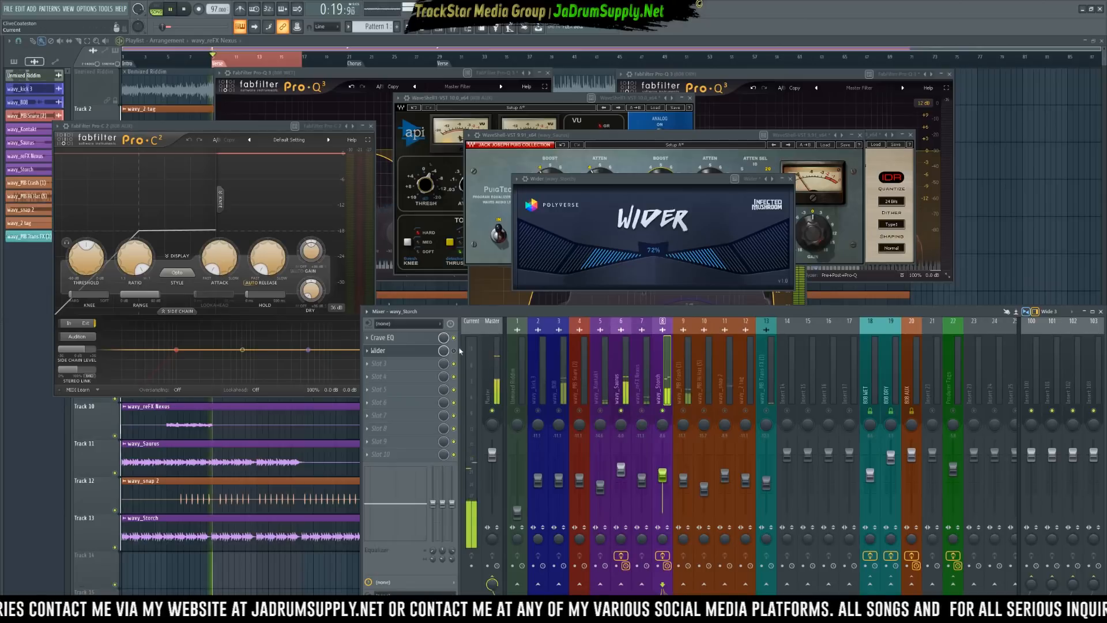
left_click(454, 350)
key("space")
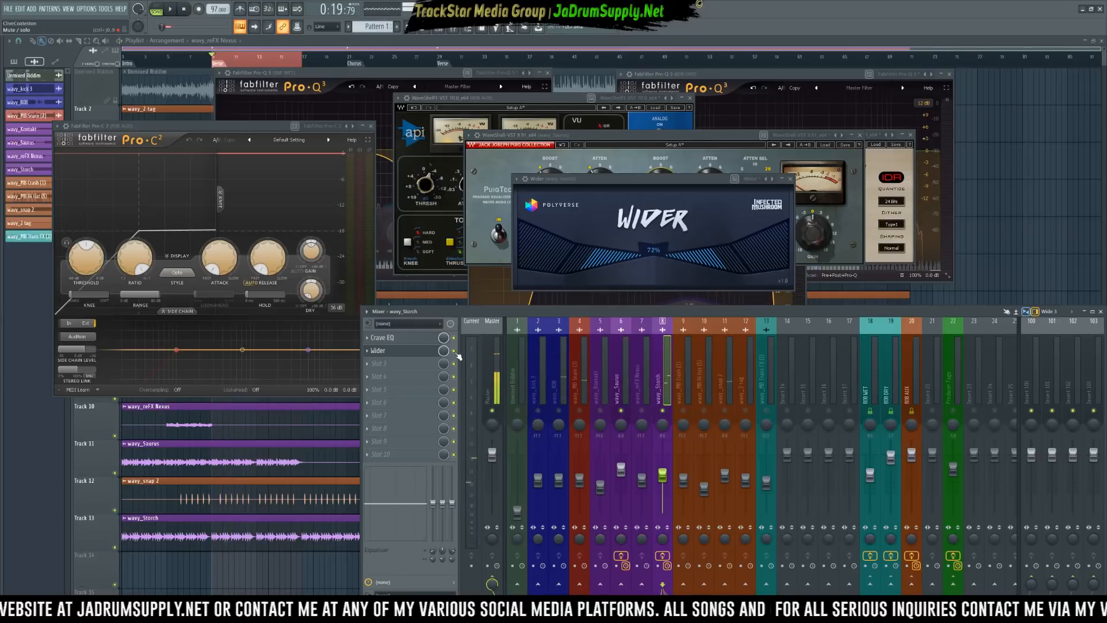
key("space")
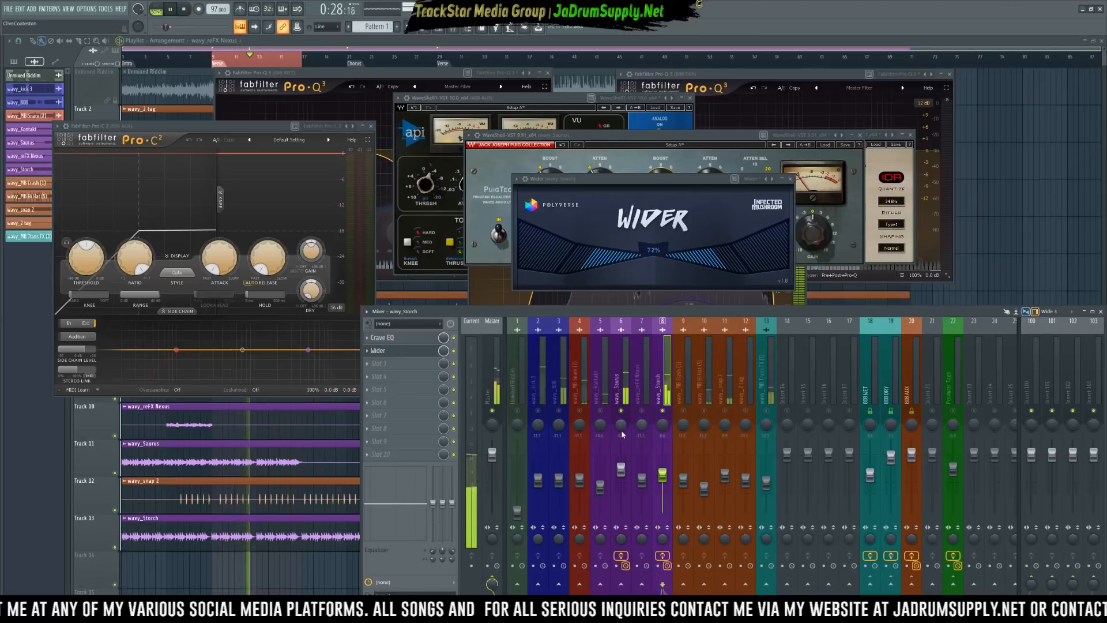
key("space")
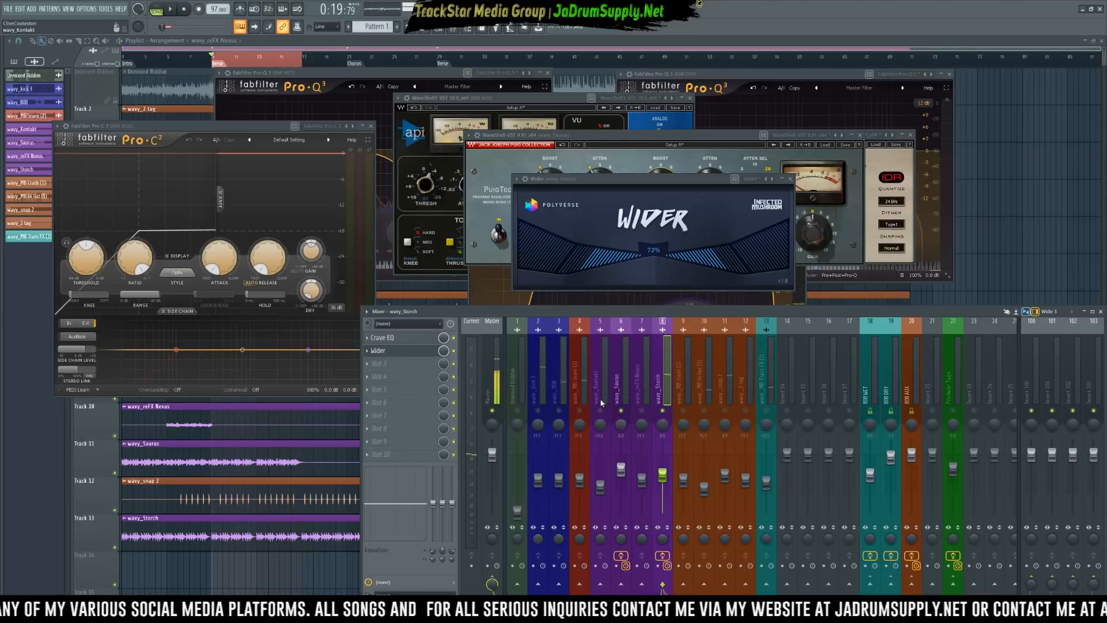
Audition wavy_Kontakt in the verse, insert Gem EQ84-64 in its first effect slot, and reposition the plugin window clear of the other plugins.
left_click(605, 392)
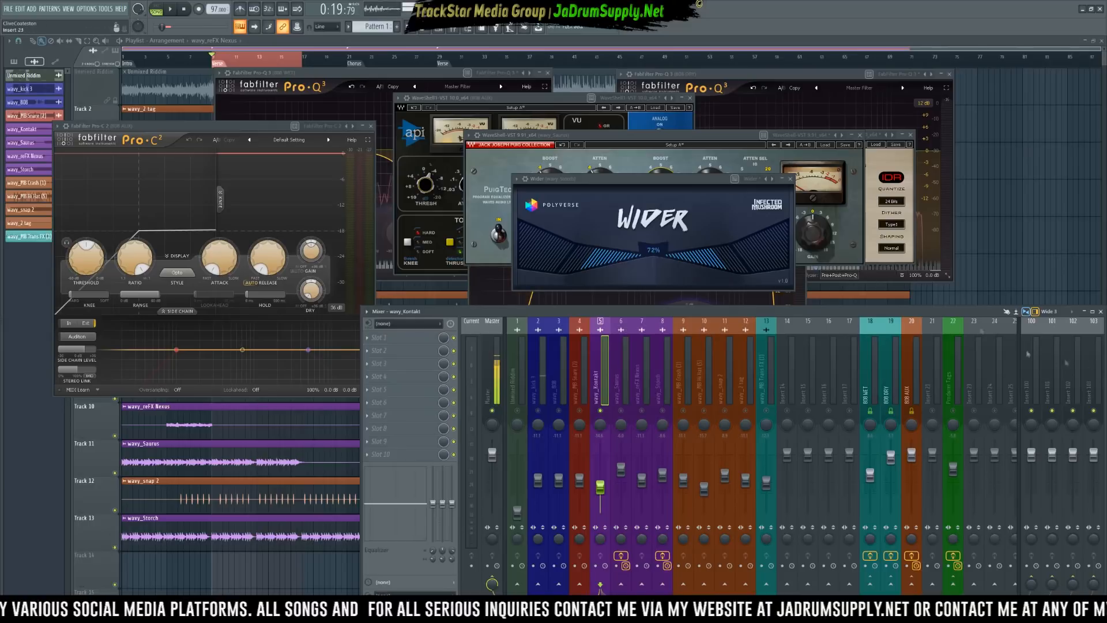
key("space")
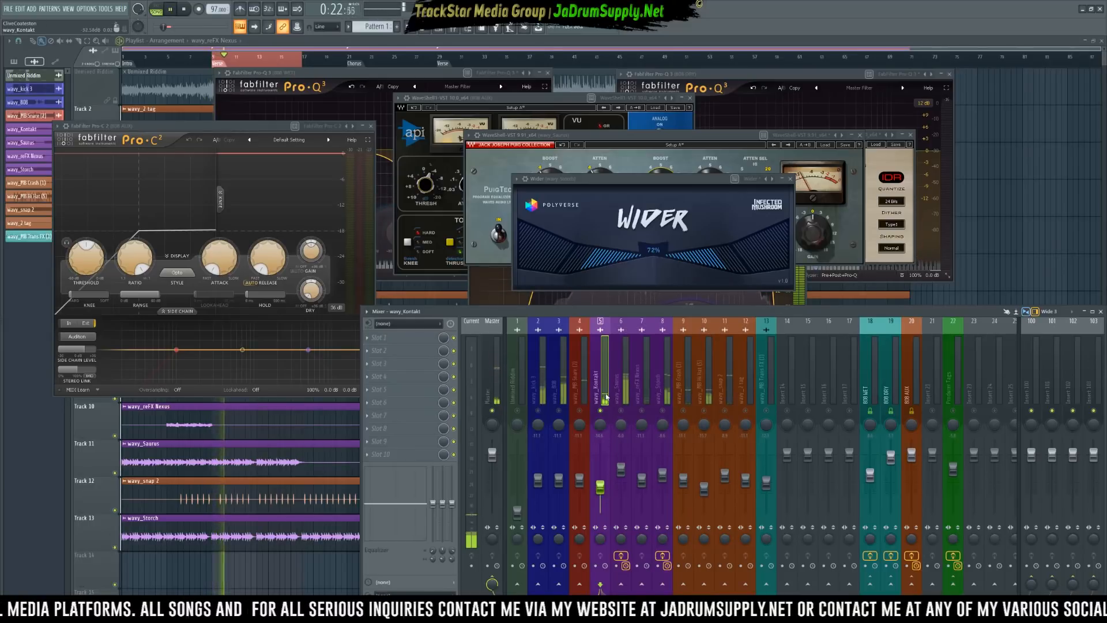
key("space")
left_click(424, 342)
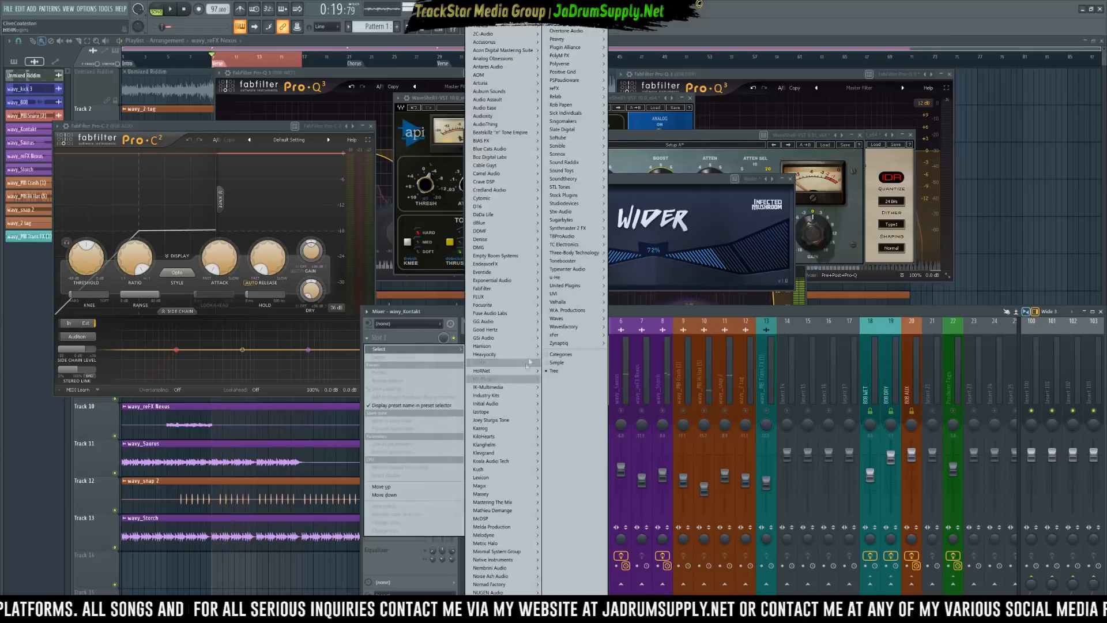
mouse_move(573, 322)
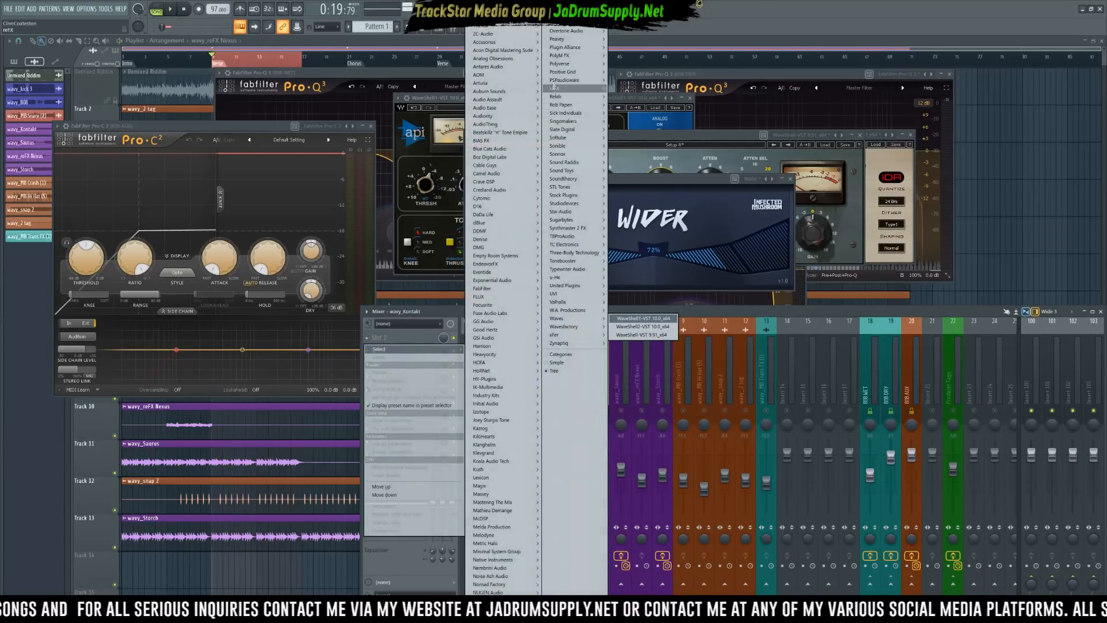
mouse_move(590, 27)
mouse_move(623, 39)
left_click(674, 56)
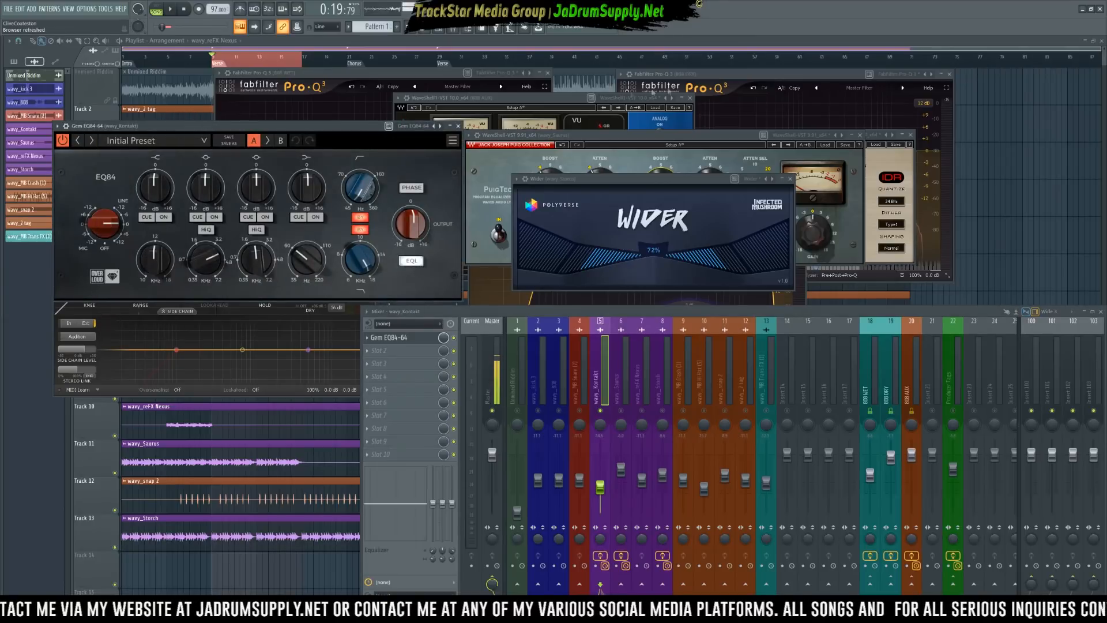
left_click_drag(309, 130, 753, 104)
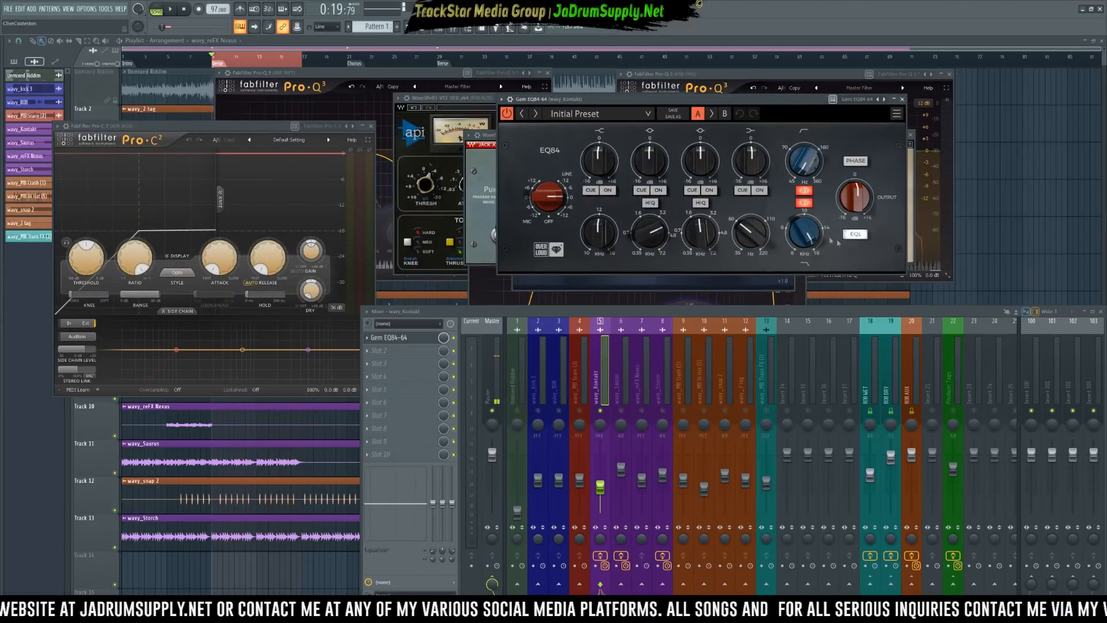
Engage the EQ84's high-pass filter on wavy_Kontakt, raise its cutoff frequency, and start the verse playing.
mouse_move(548, 196)
left_mouse_down()
mouse_move(548, 206)
mouse_move(547, 186)
left_mouse_up()
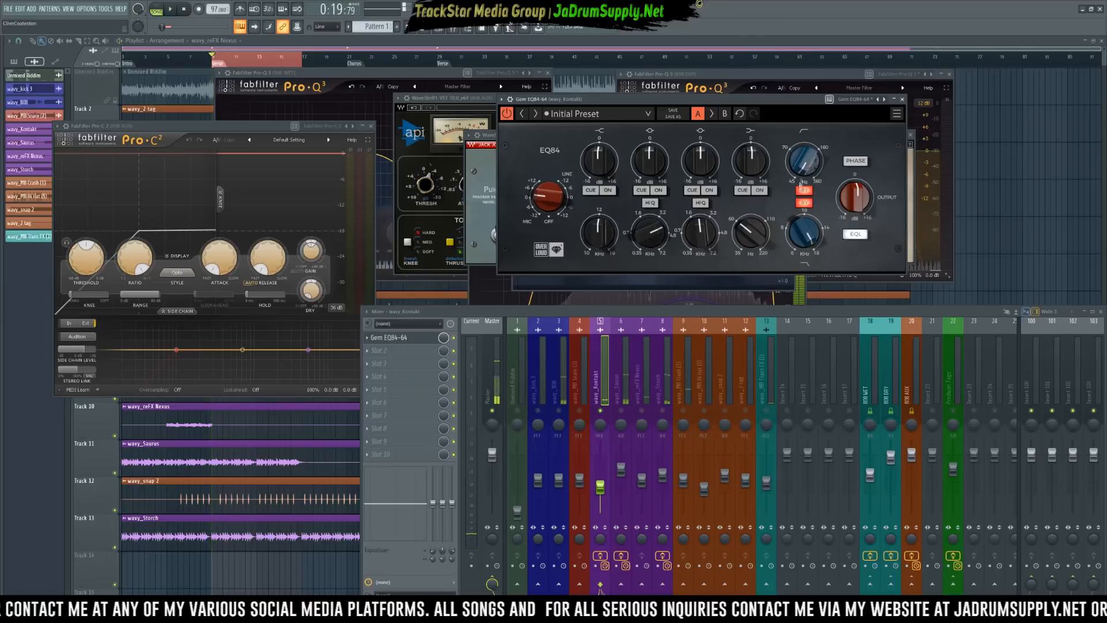
left_click(803, 190)
left_click_drag(802, 164, 801, 147)
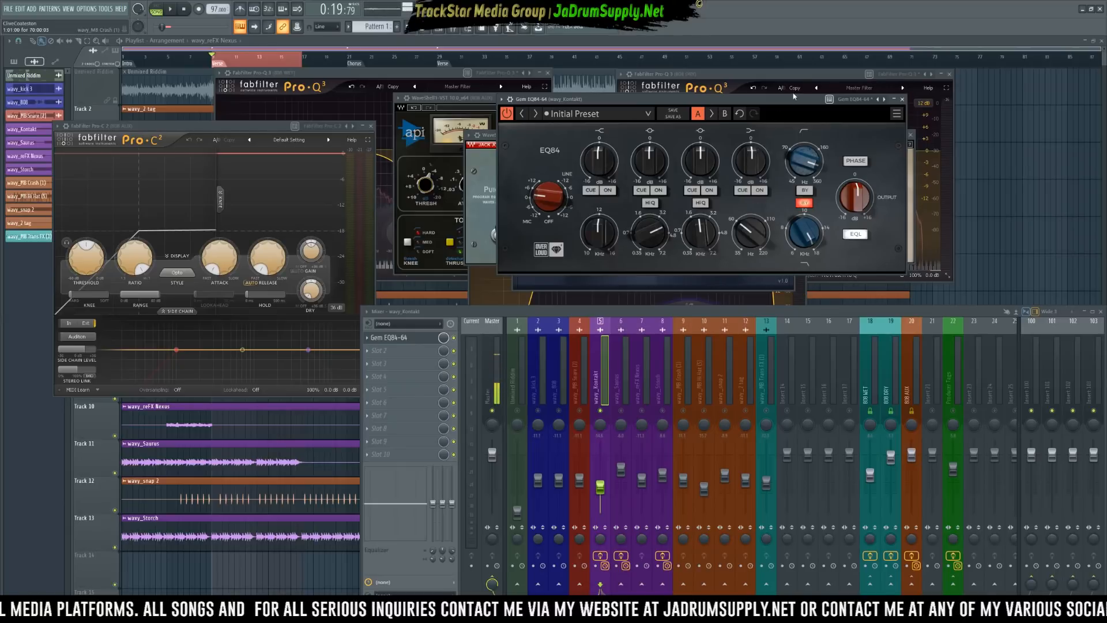
left_click_drag(793, 97, 786, 99)
key("space")
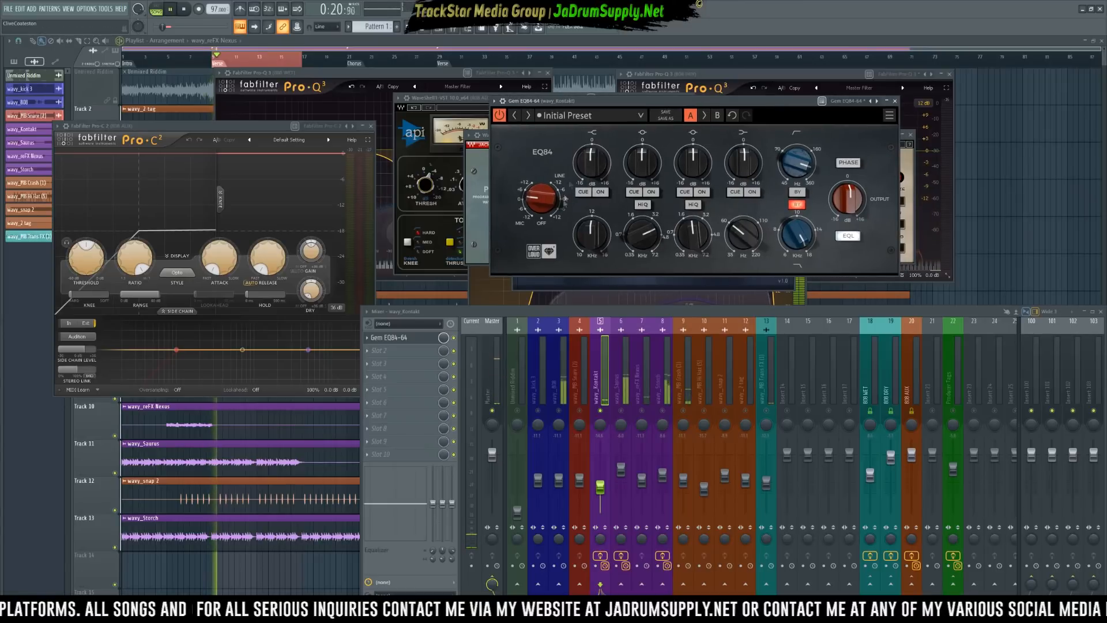
Sweep the EQ84's low band to its highest frequency with a slight gain cut, and raise the high-pass cutoff close to its maximum.
left_click(752, 191)
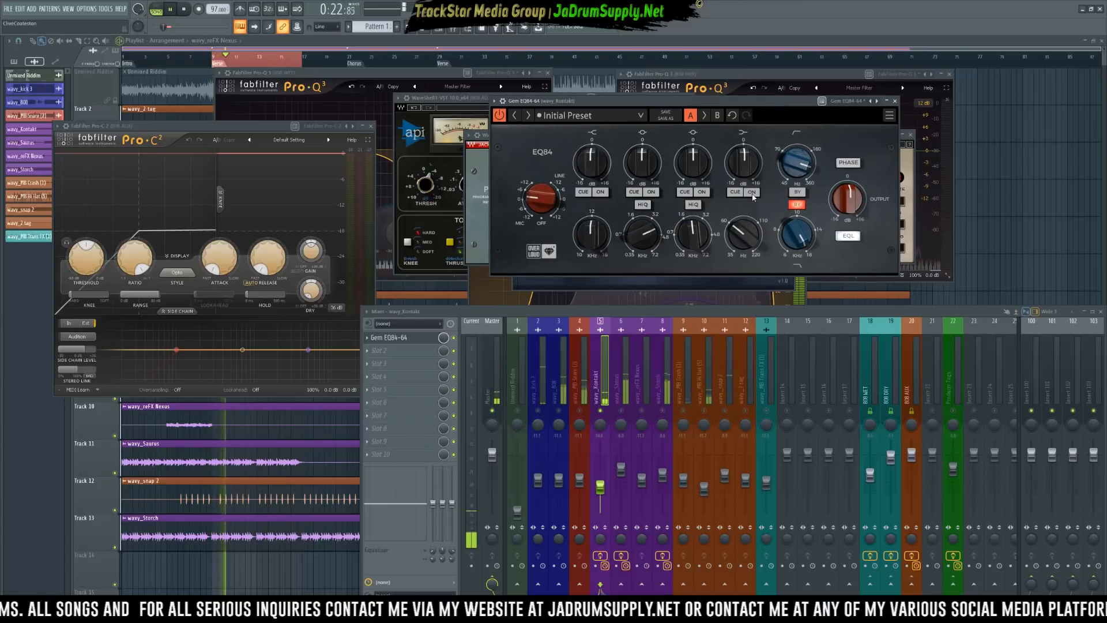
left_click_drag(738, 246, 739, 168)
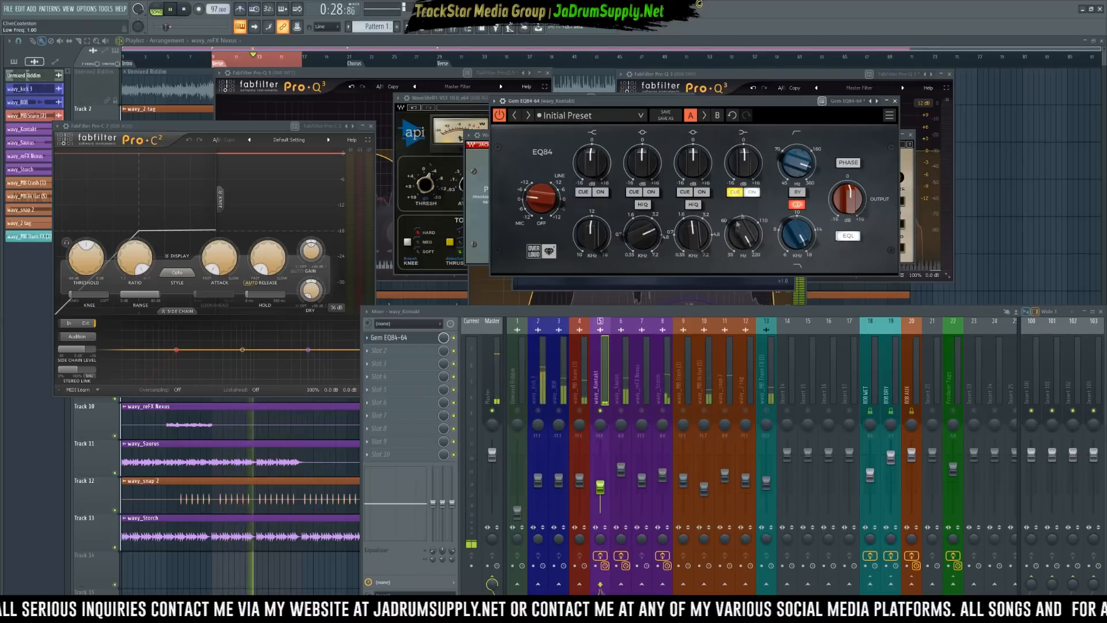
left_click_drag(791, 178, 790, 182)
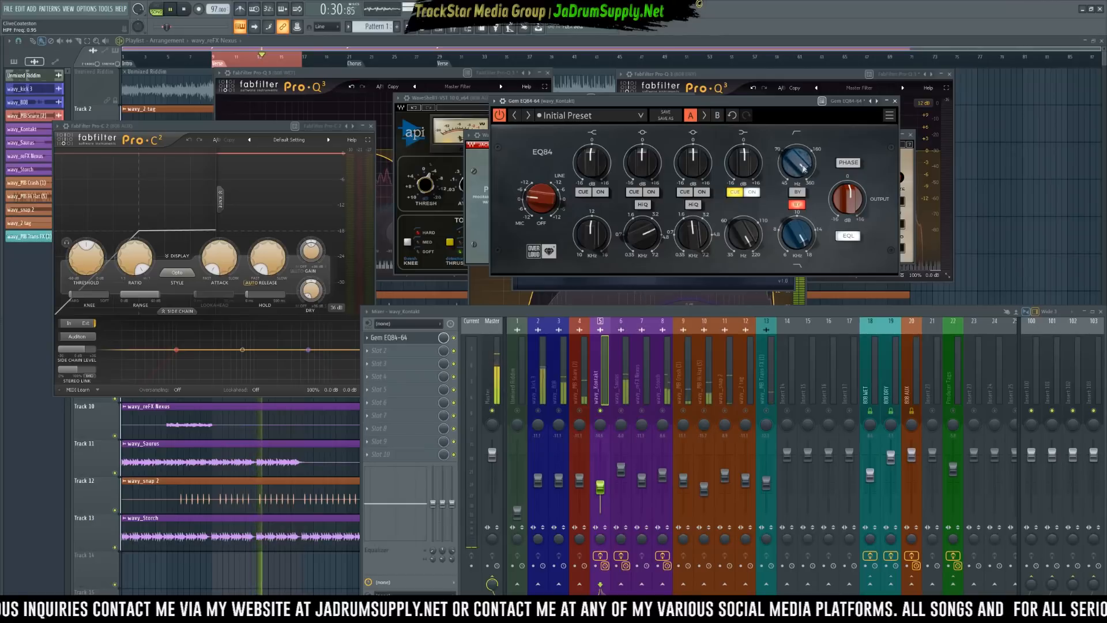
left_click_drag(745, 169, 747, 172)
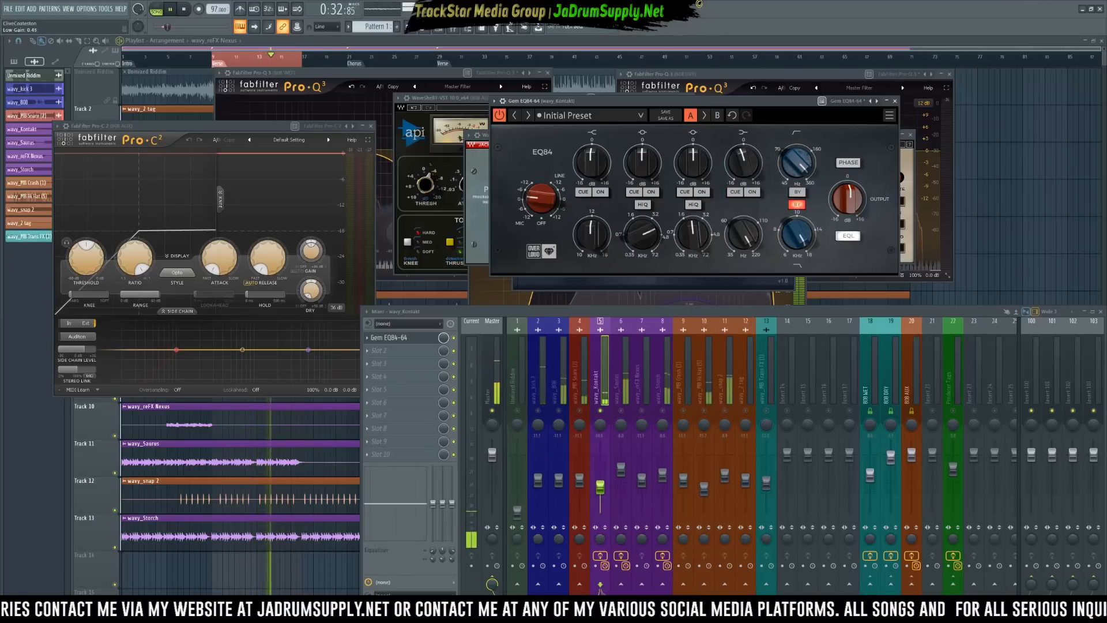
Cue the EQ84's low-mid band, raise its frequency, boost its gain, and leave the band switched on with cue off.
left_click(685, 192)
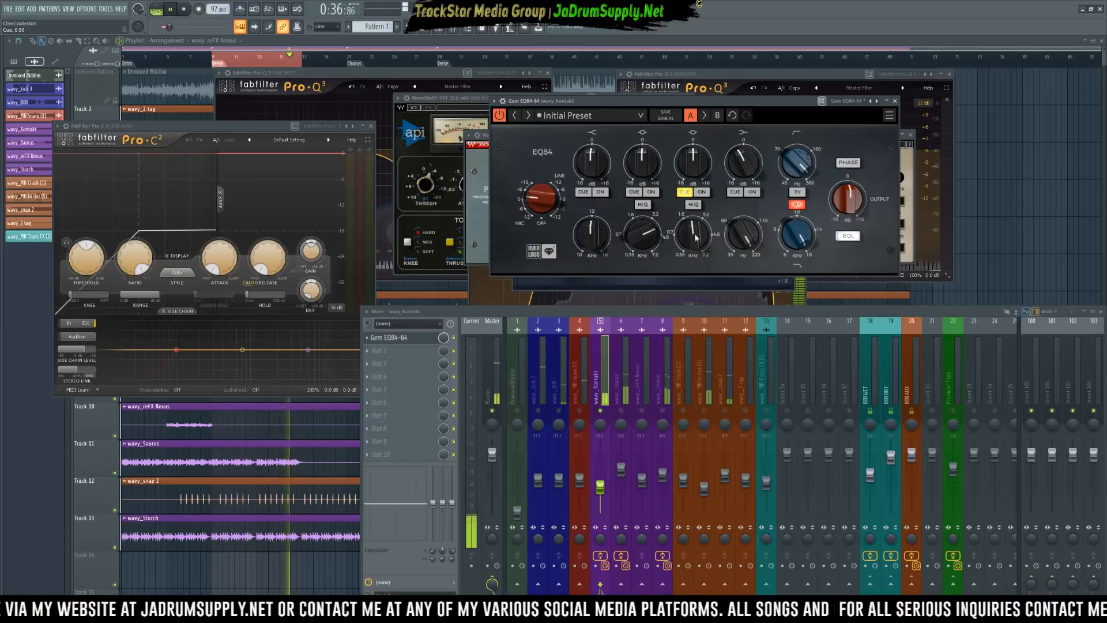
left_click_drag(697, 240, 696, 205)
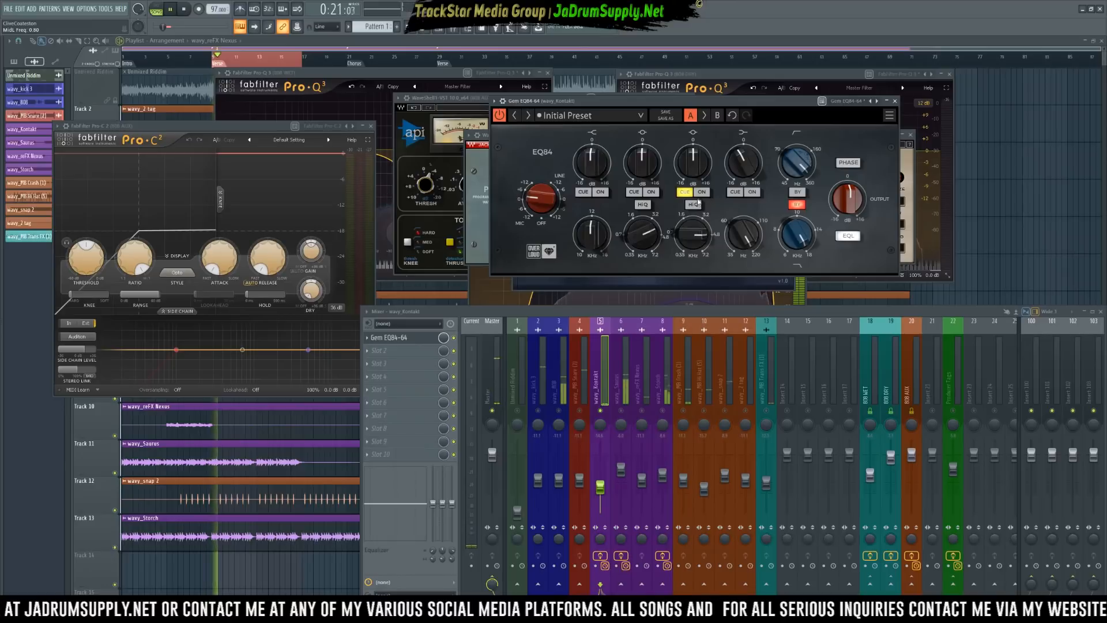
left_click_drag(693, 162, 693, 151)
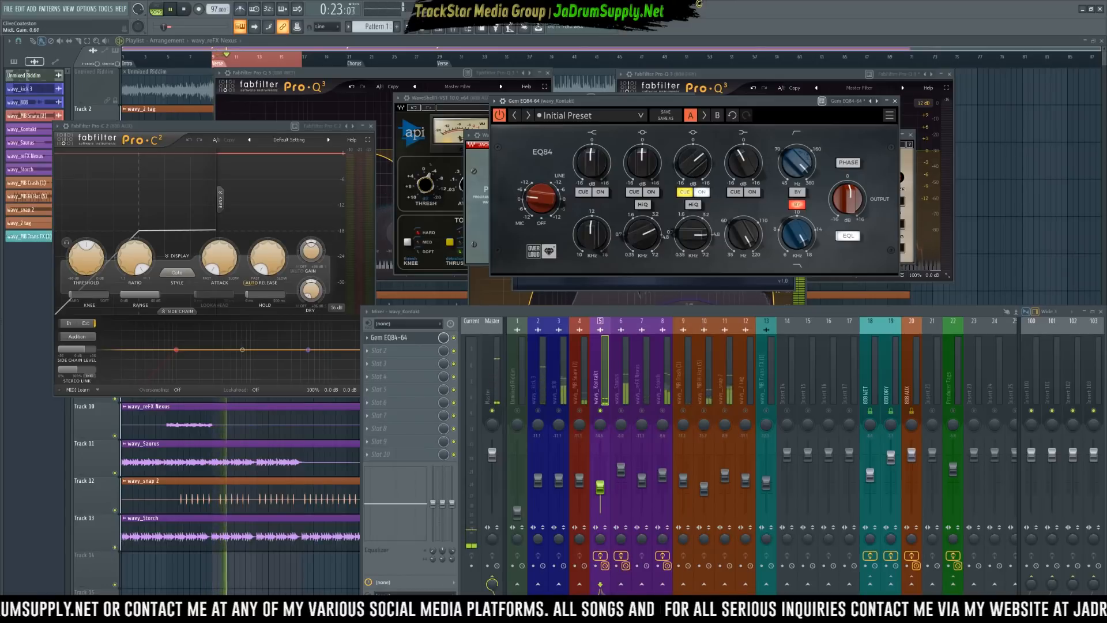
left_click(699, 195)
left_click(689, 195)
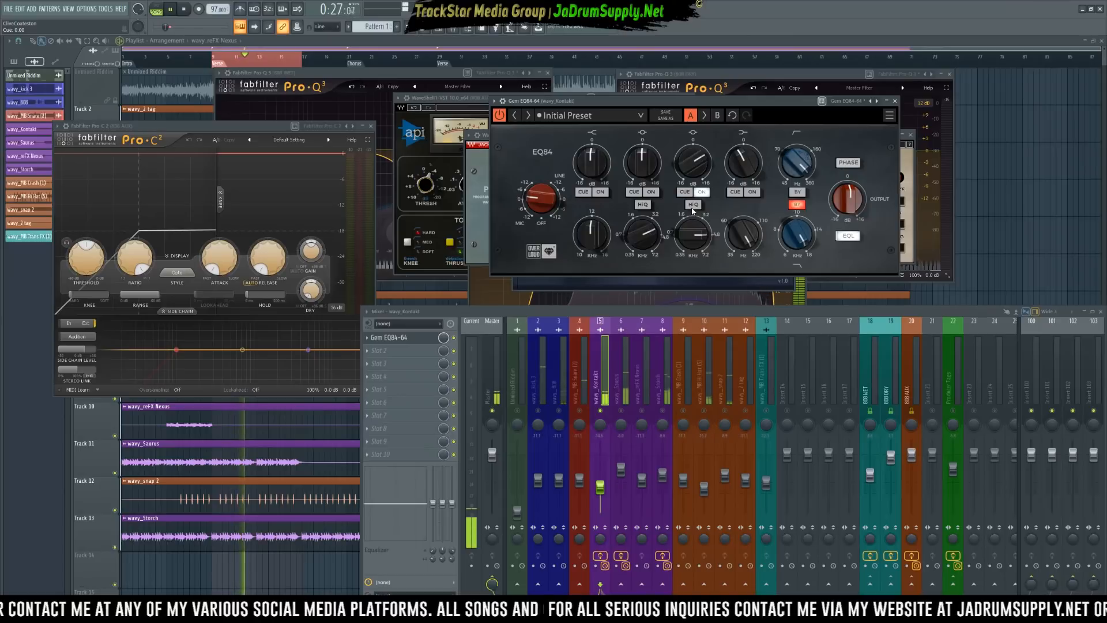
Cue the EQ84's high band on wavy_Kontakt and set its frequency to 16 kHz.
left_click(584, 192)
left_click_drag(591, 233, 591, 245)
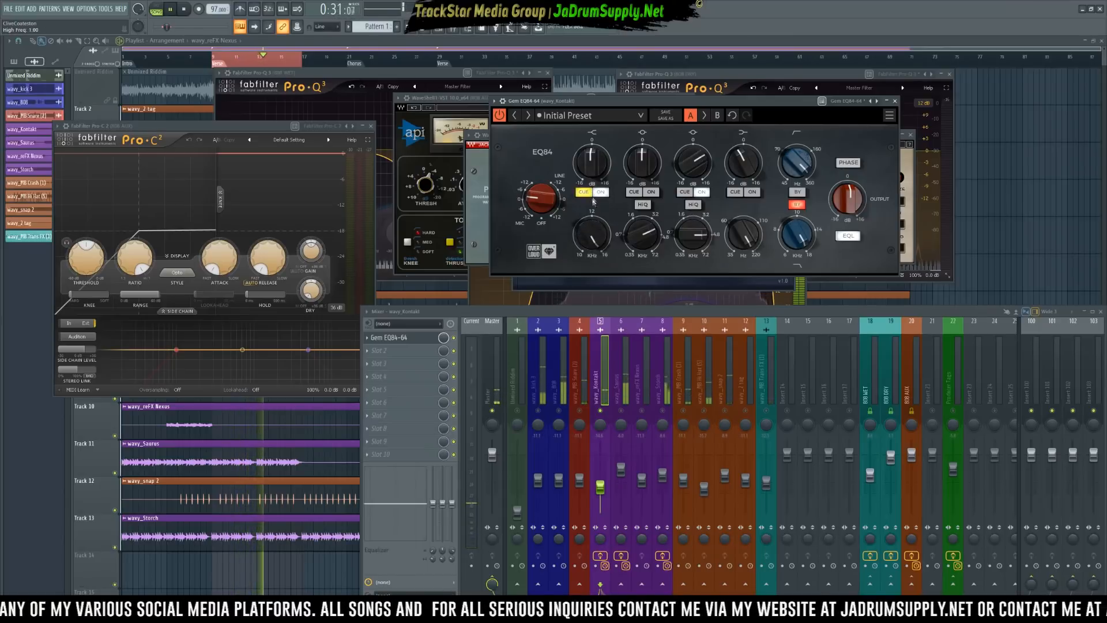
Boost the EQ84's high band on the wavy_Kontakt track to a gain of 0.86, with its cue switched off.
left_click_drag(595, 175, 595, 192)
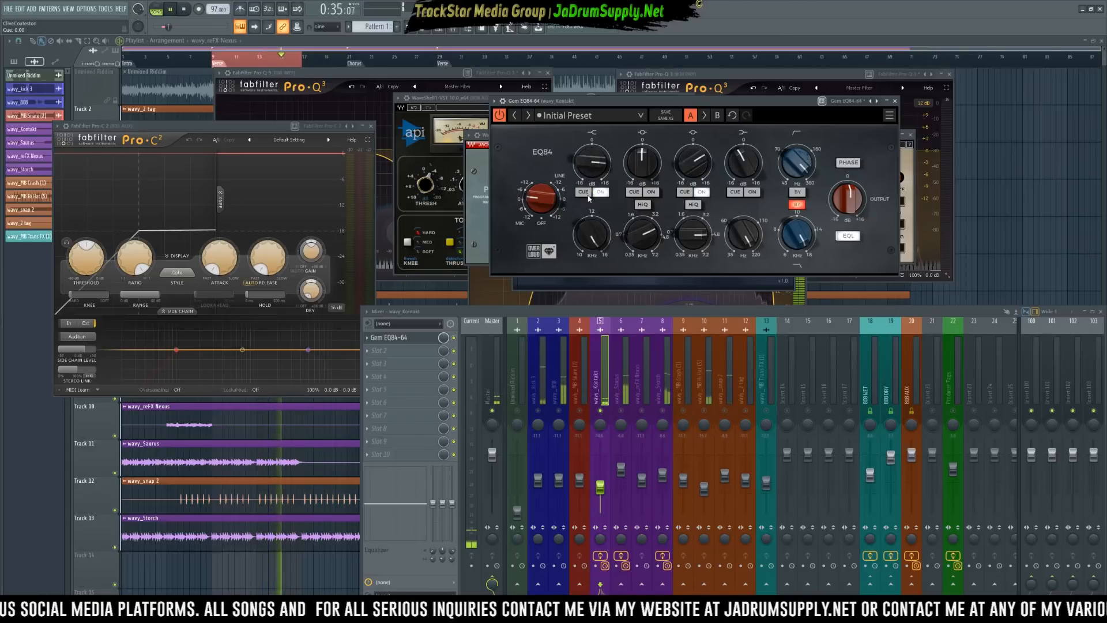
scroll(597, 170, "up", 3)
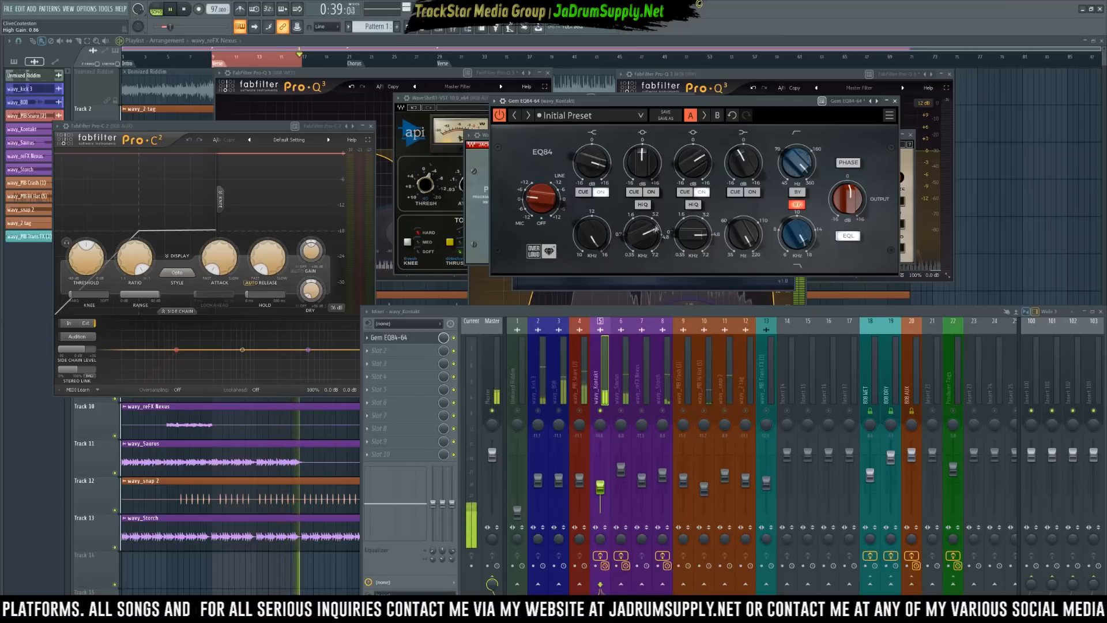
scroll(643, 162, "up", 3)
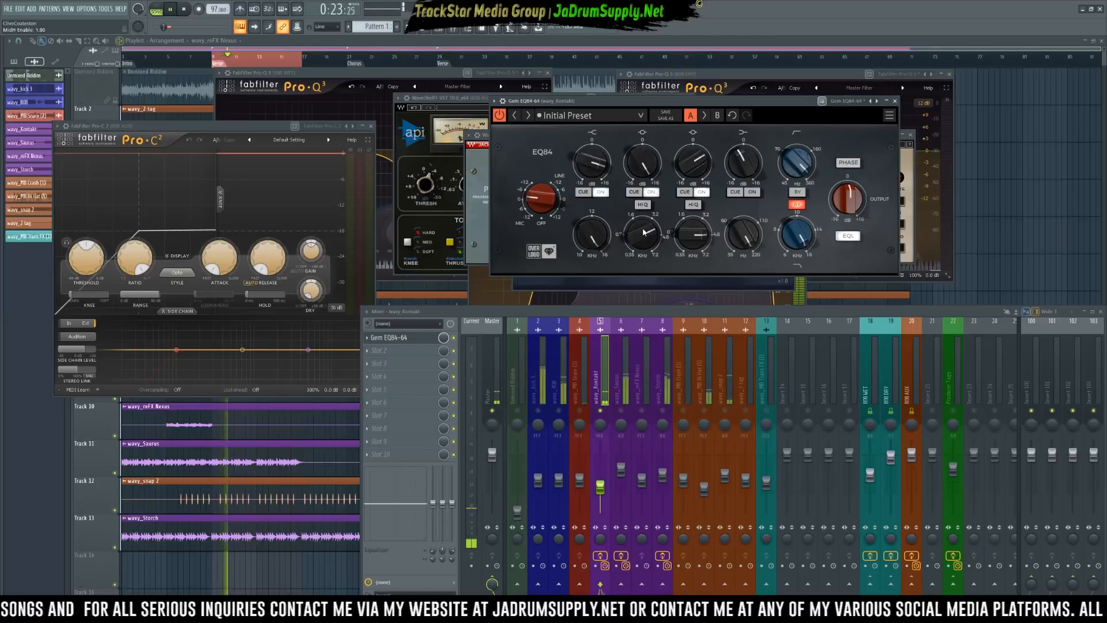
Tune the EQ84's upper-mid band and raise its gain to 0.75, then compare the sound with the EQ bypassed and active.
scroll(642, 233, "down", 2)
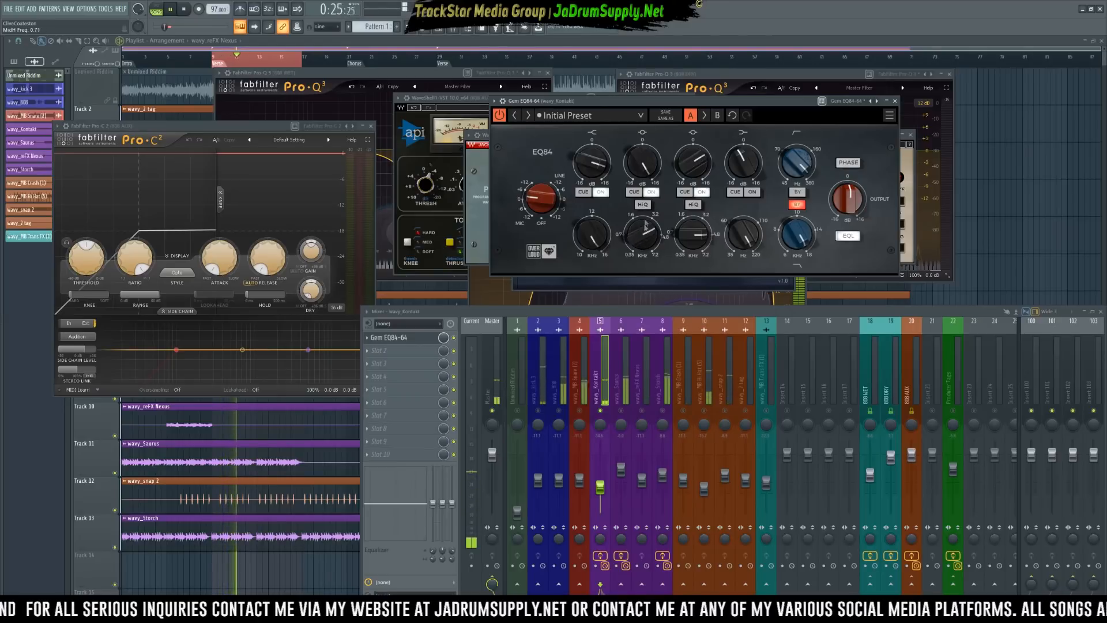
scroll(645, 160, "up", 3)
scroll(642, 161, "up", 1)
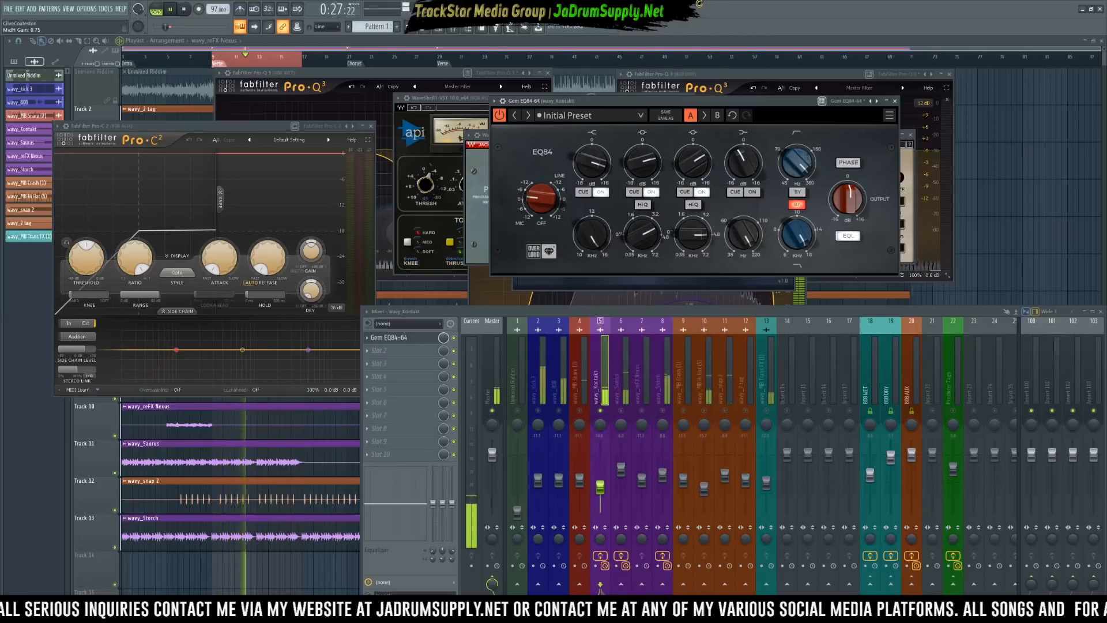
left_click(499, 115)
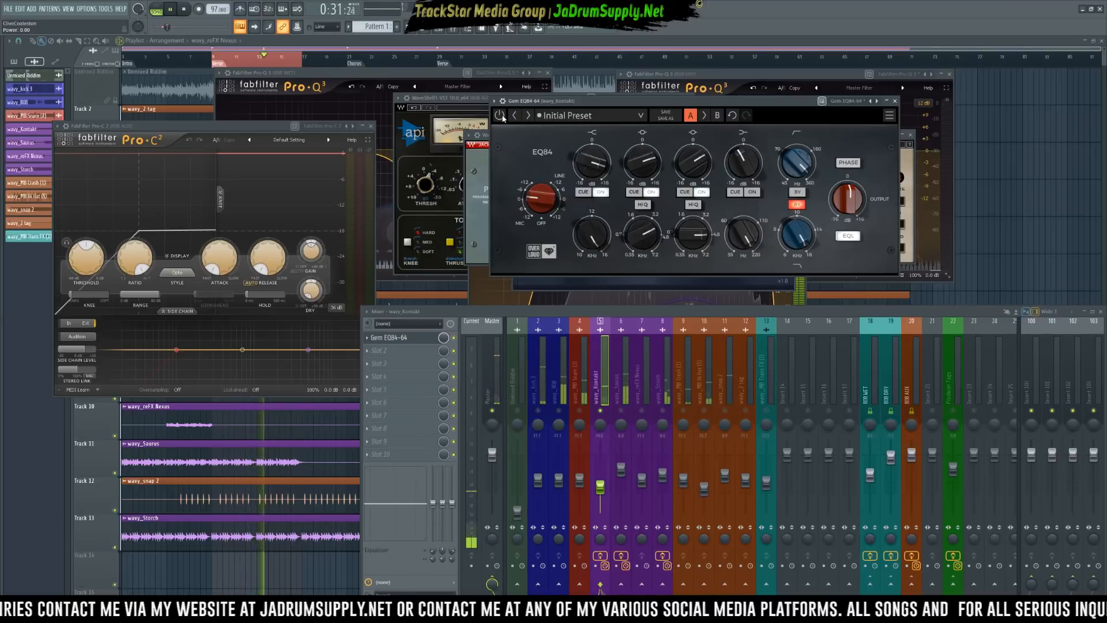
left_click(500, 116)
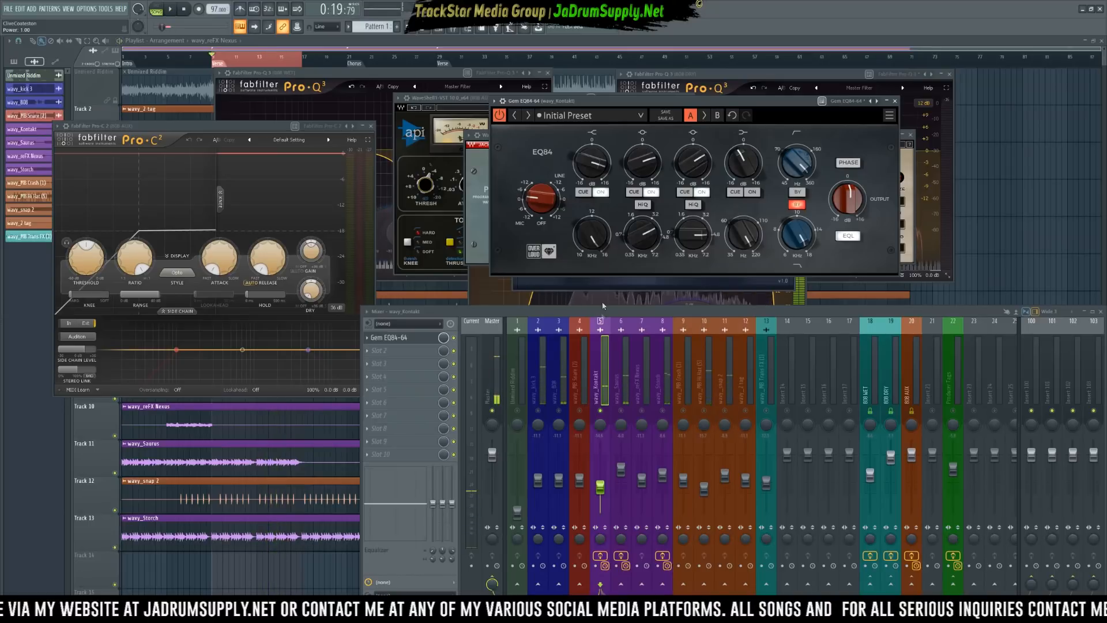
Rename mixer insert 100 as REVERB and give it the teal color.
right_click(1035, 397)
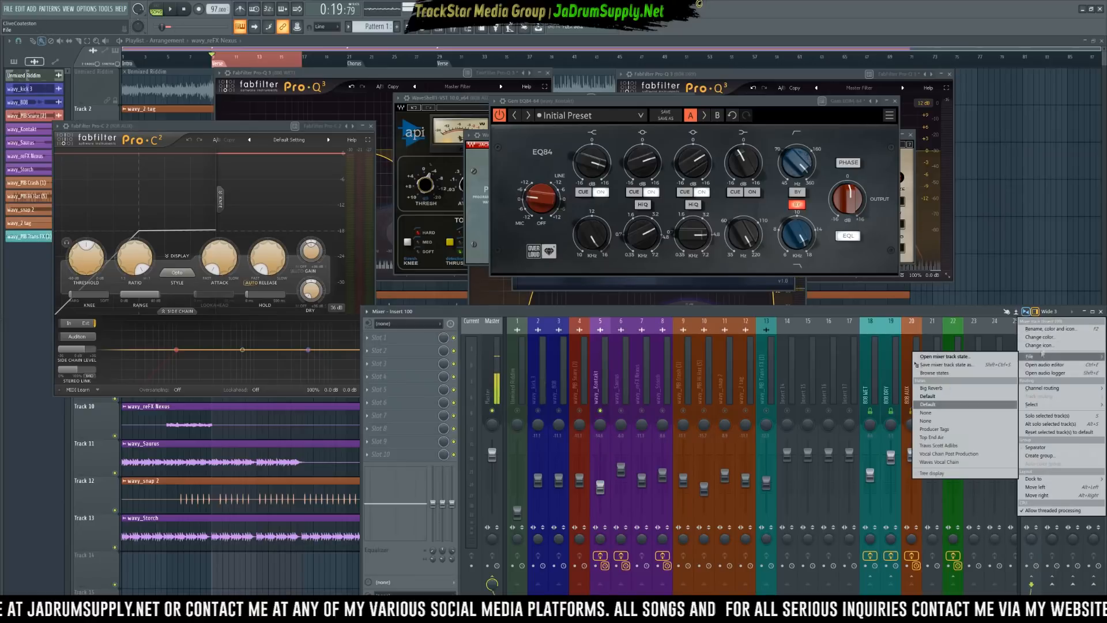
left_click(1053, 330)
type("REVERB")
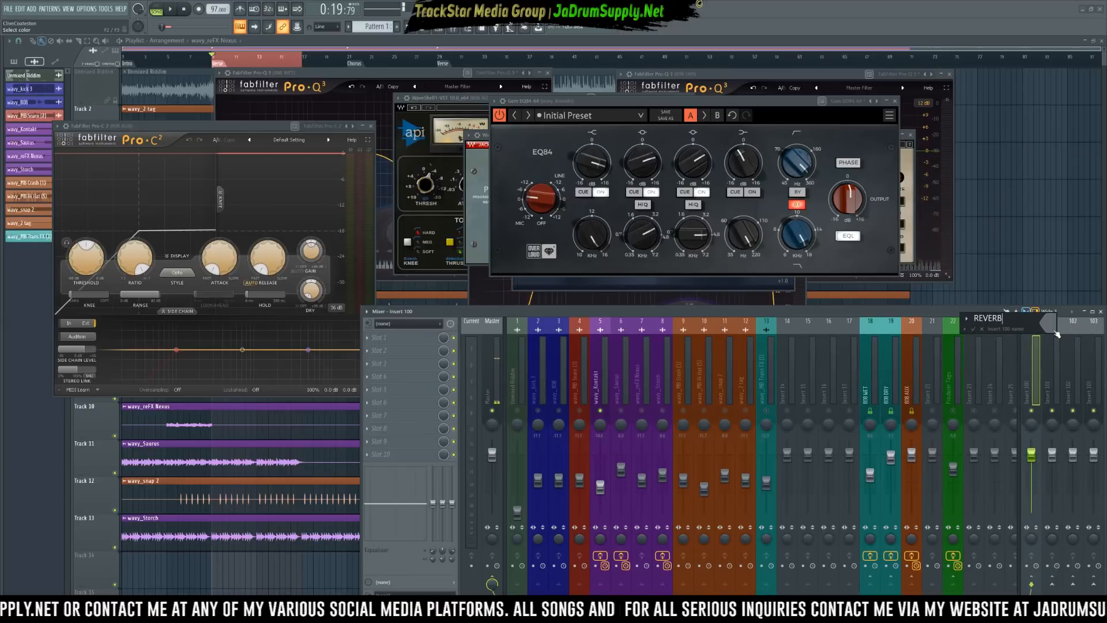
left_click(1053, 332)
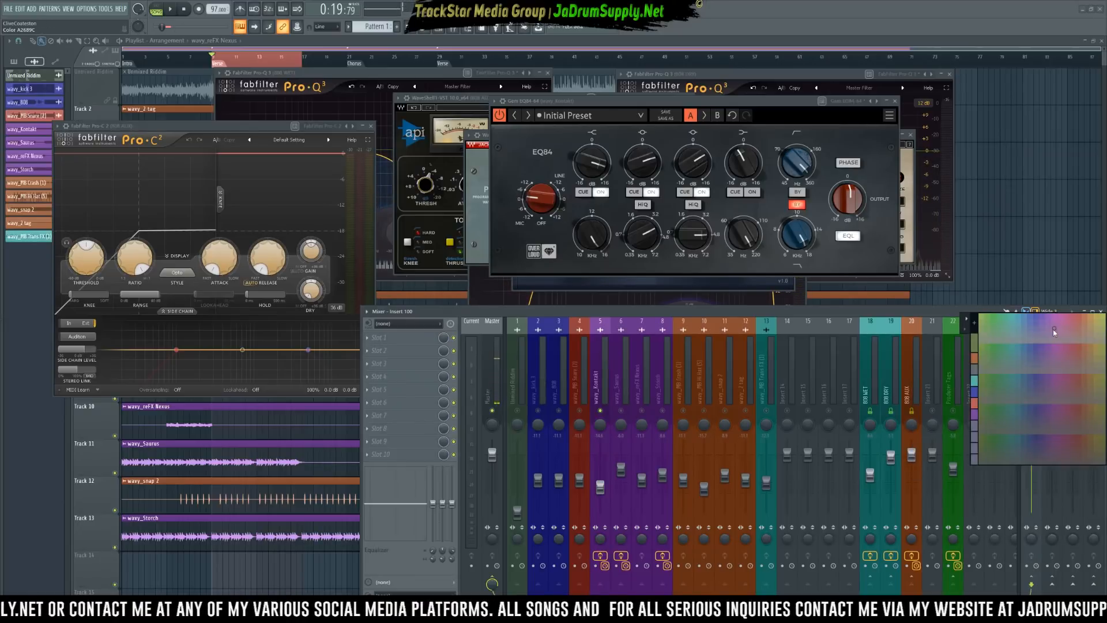
left_click(974, 384)
key("Return")
Load Eventide's SP2016 Reverb in the REVERB track's first effect slot and arrange it and the EQ84 window side by side.
left_click(383, 338)
mouse_move(388, 348)
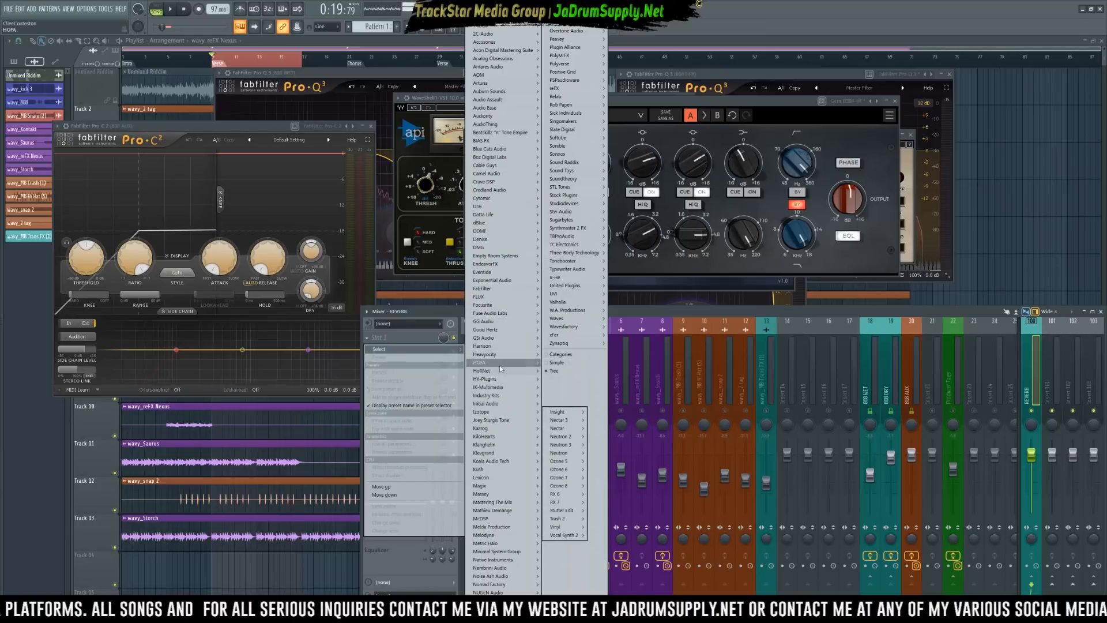
mouse_move(511, 274)
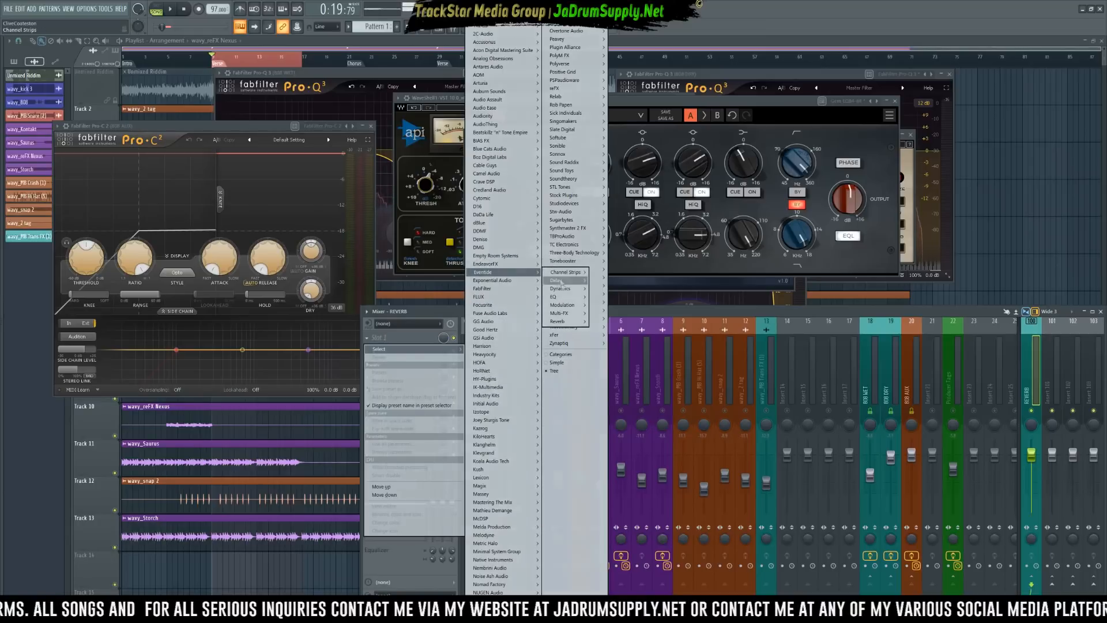
mouse_move(569, 321)
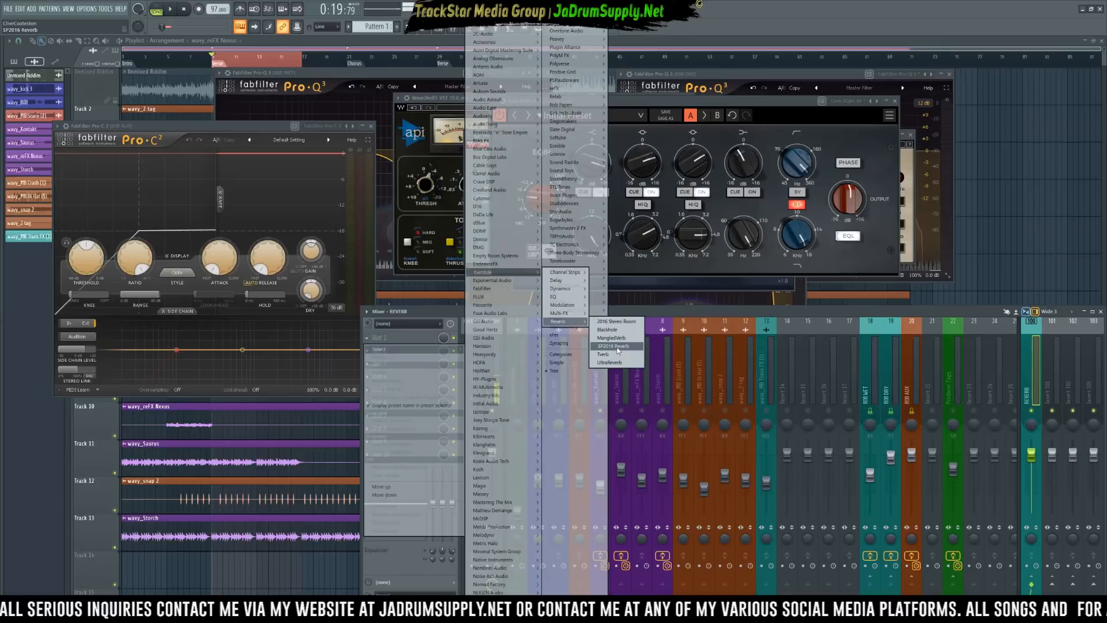
left_click(616, 347)
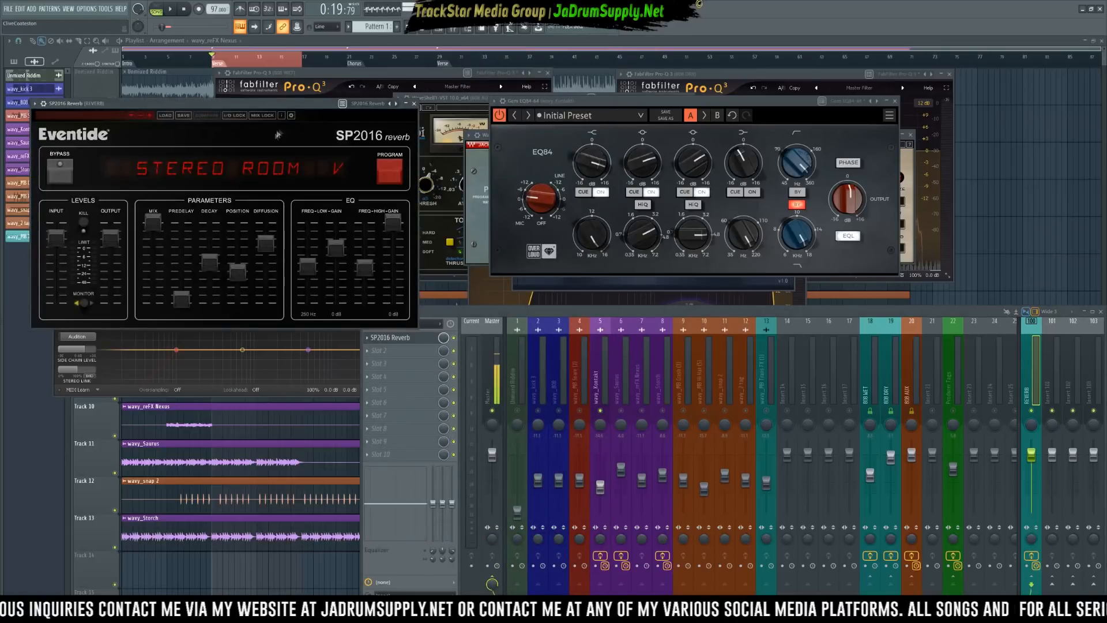
left_click_drag(309, 104, 877, 79)
left_click_drag(559, 102, 142, 104)
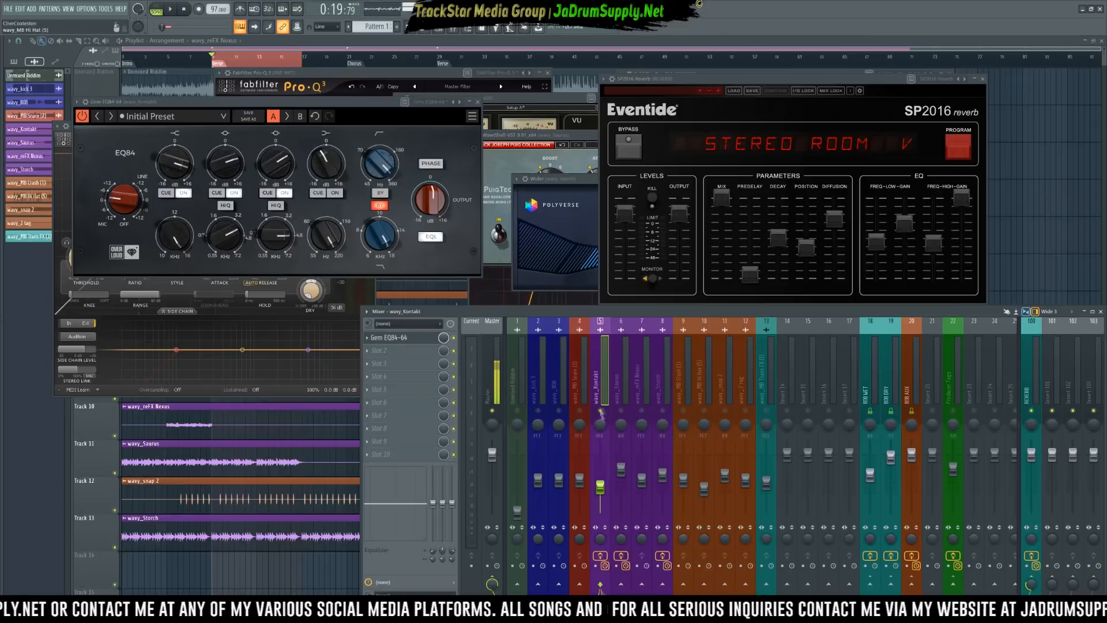
Set the SP2016 reverb's predelay to 1 ms and its decay to 3.9 s while the loop plays.
key("space")
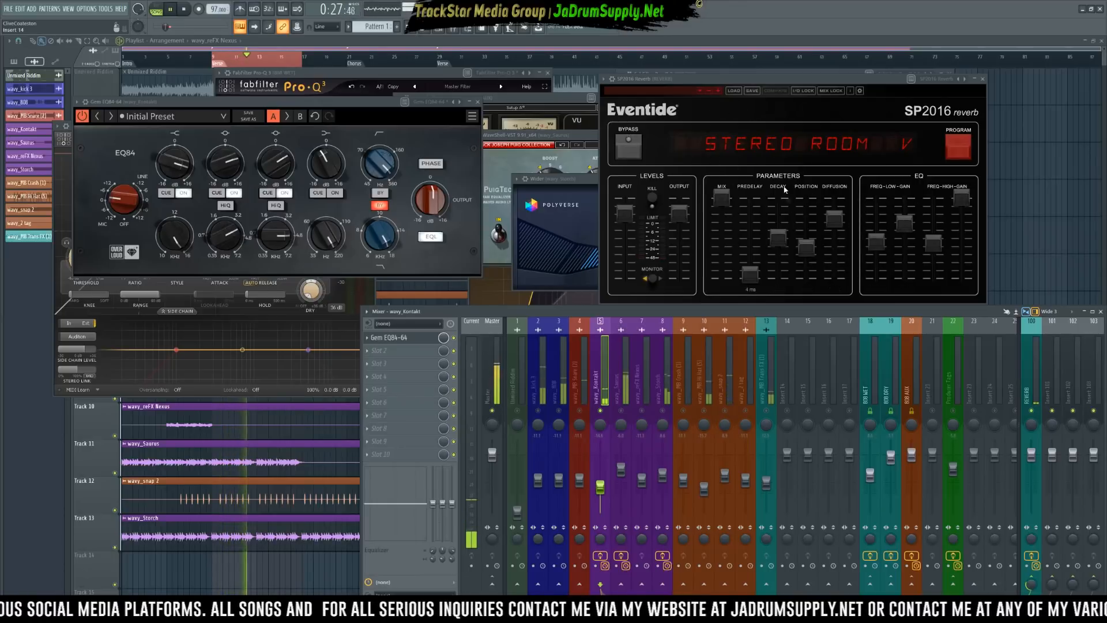
left_click_drag(750, 274, 751, 295)
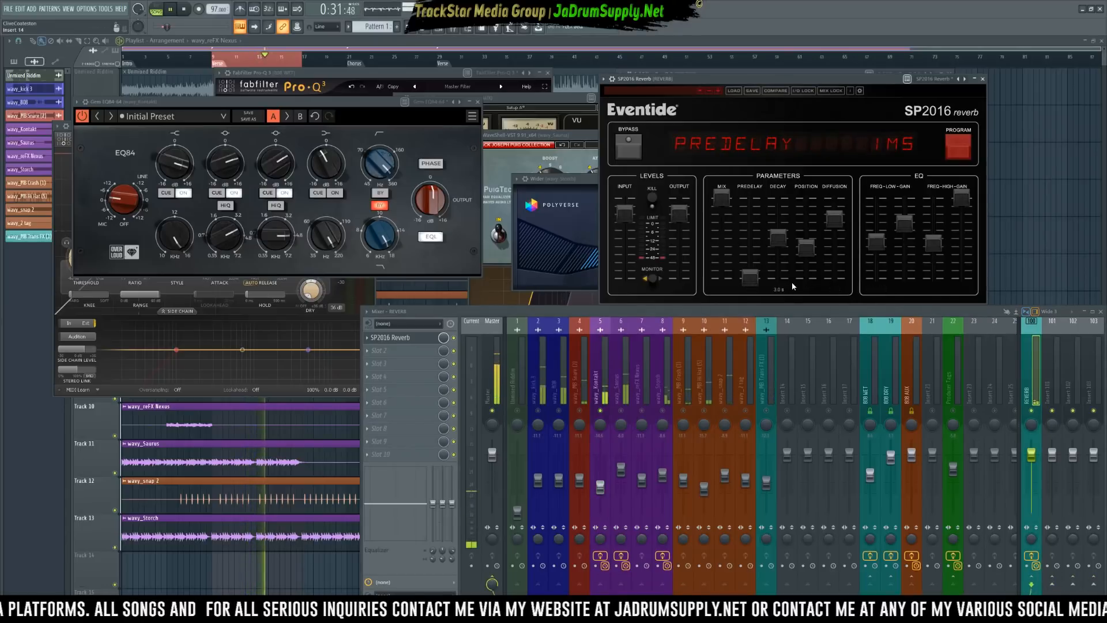
left_click_drag(779, 239, 779, 237)
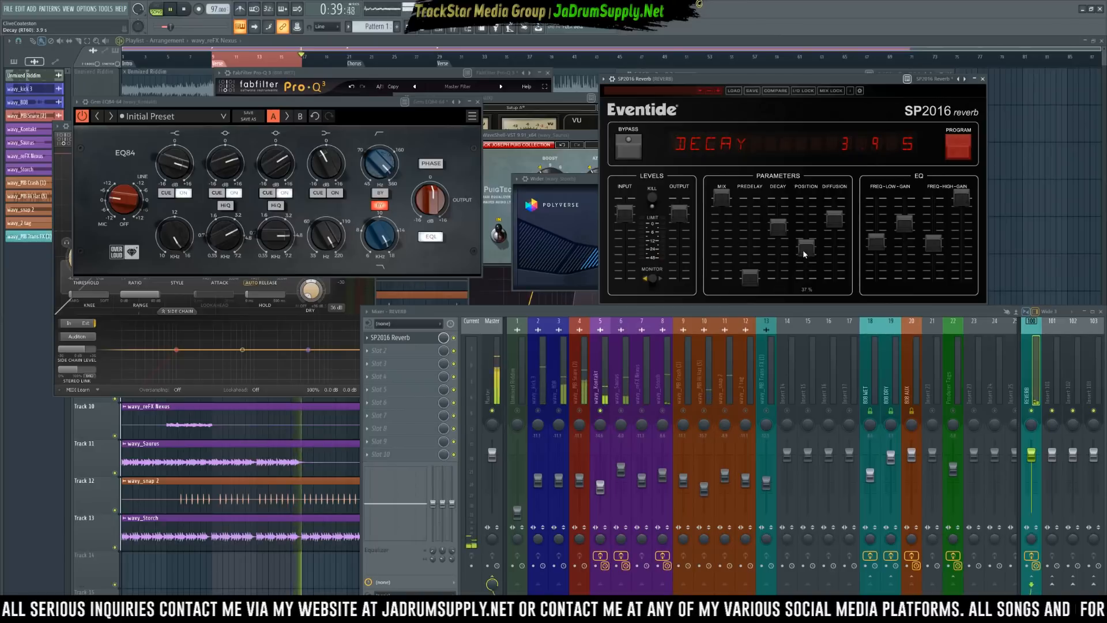
Raise the reverb's position, set diffusion to 48% and the high EQ frequency to 5.5 kHz, and set the input level to +2 dB.
left_click_drag(807, 251, 843, 244)
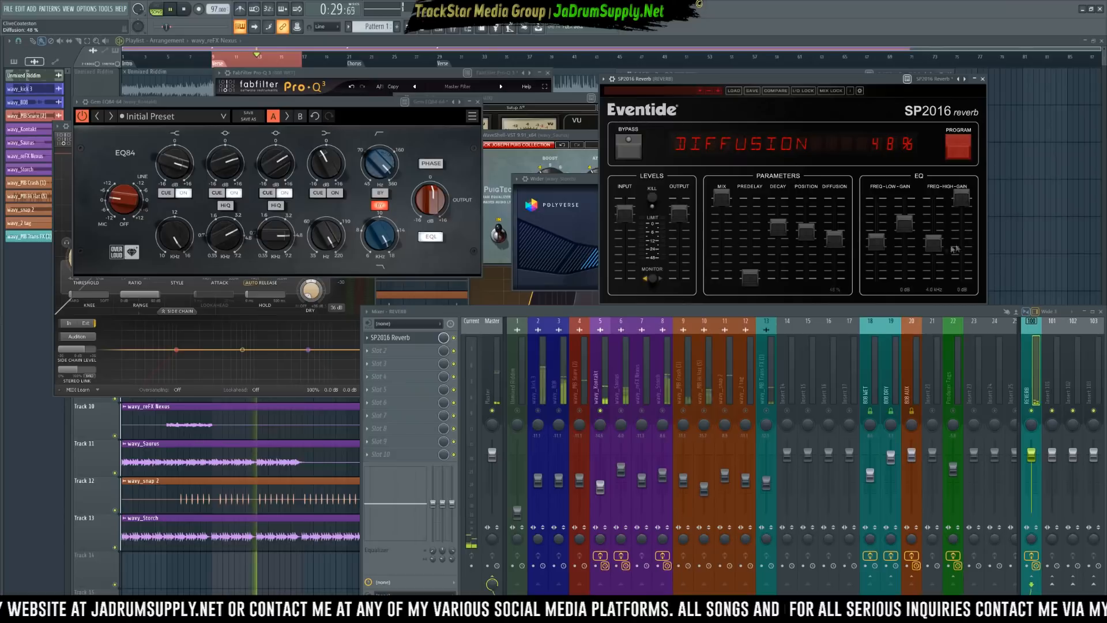
left_click_drag(935, 248, 938, 226)
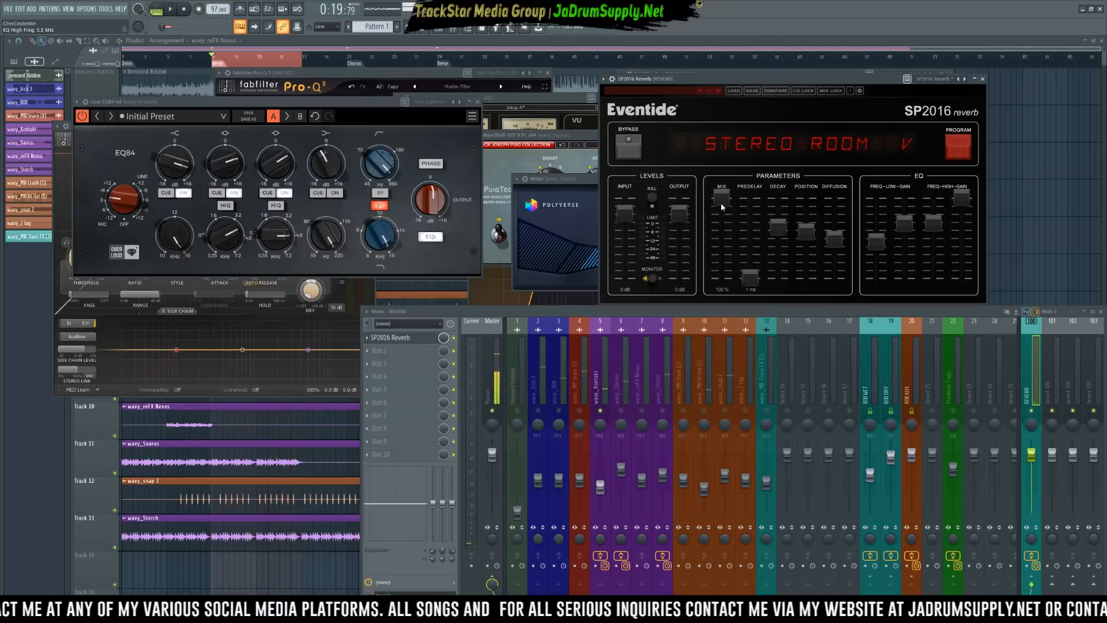
left_click(624, 217)
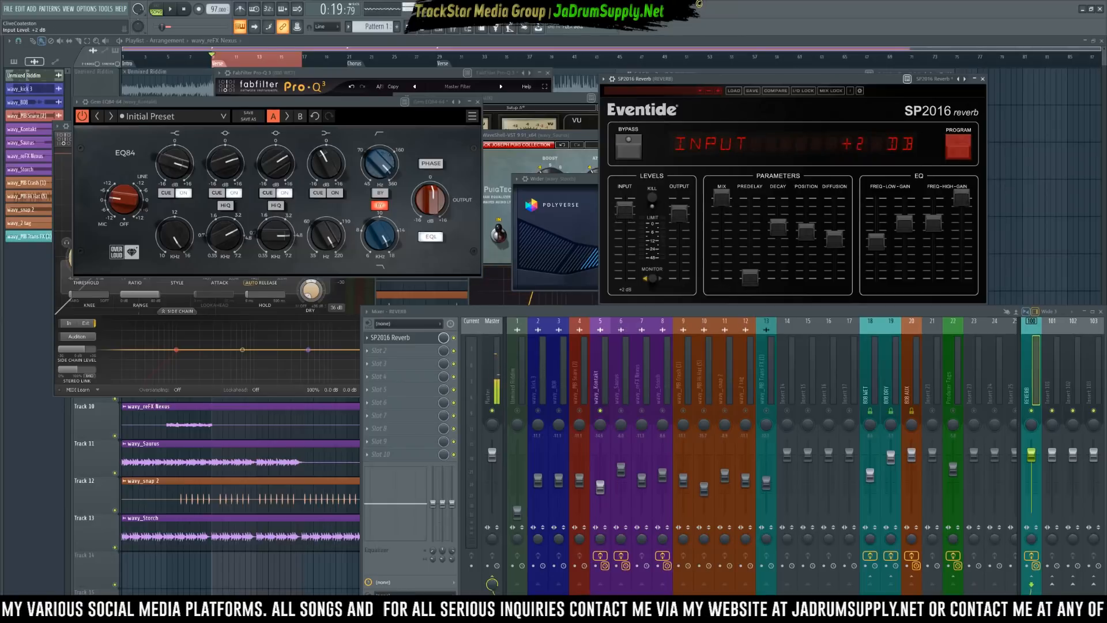
Set the wavy_Kontakt track's send level to the REVERB track to 75%.
key("space")
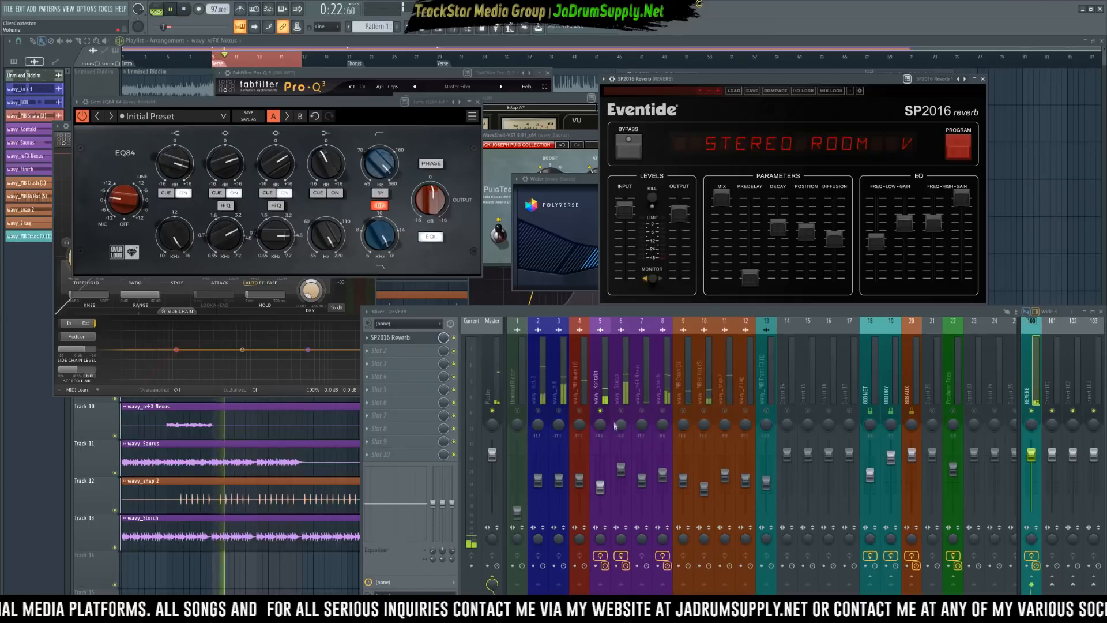
left_click(600, 487)
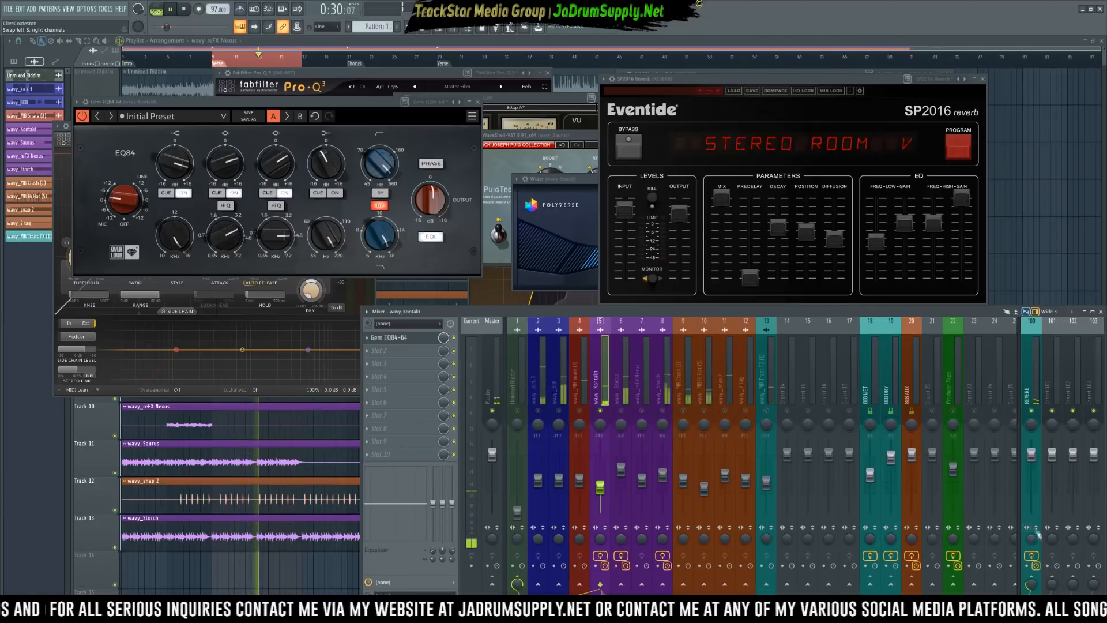
key("space")
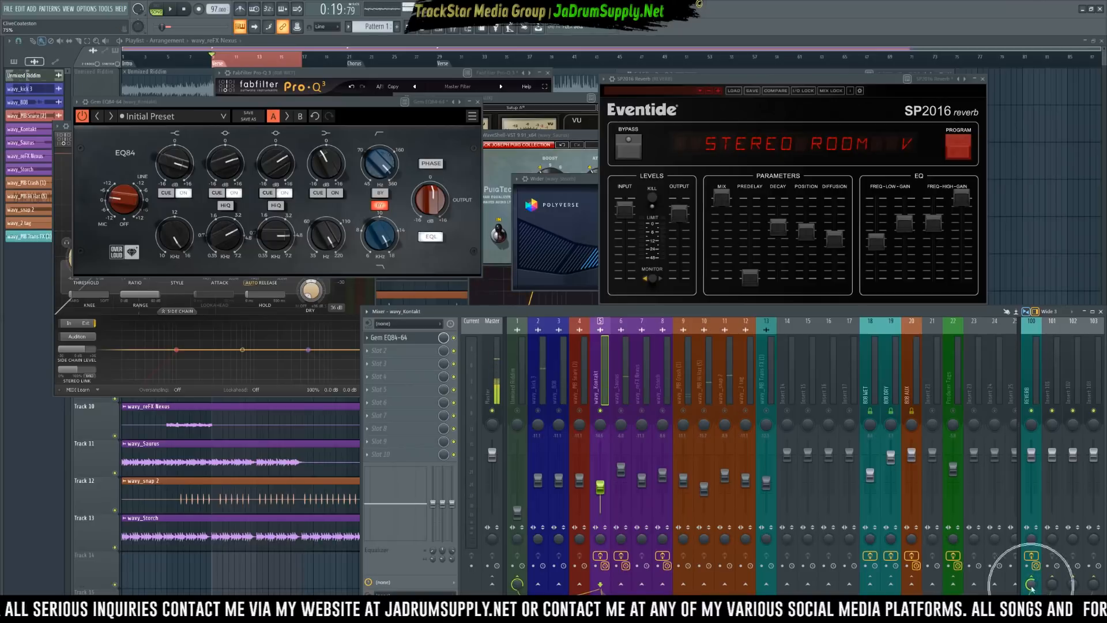
Raise the wavy_Kontakt track's volume fader slightly while auditioning the loop with the reverb.
key("space")
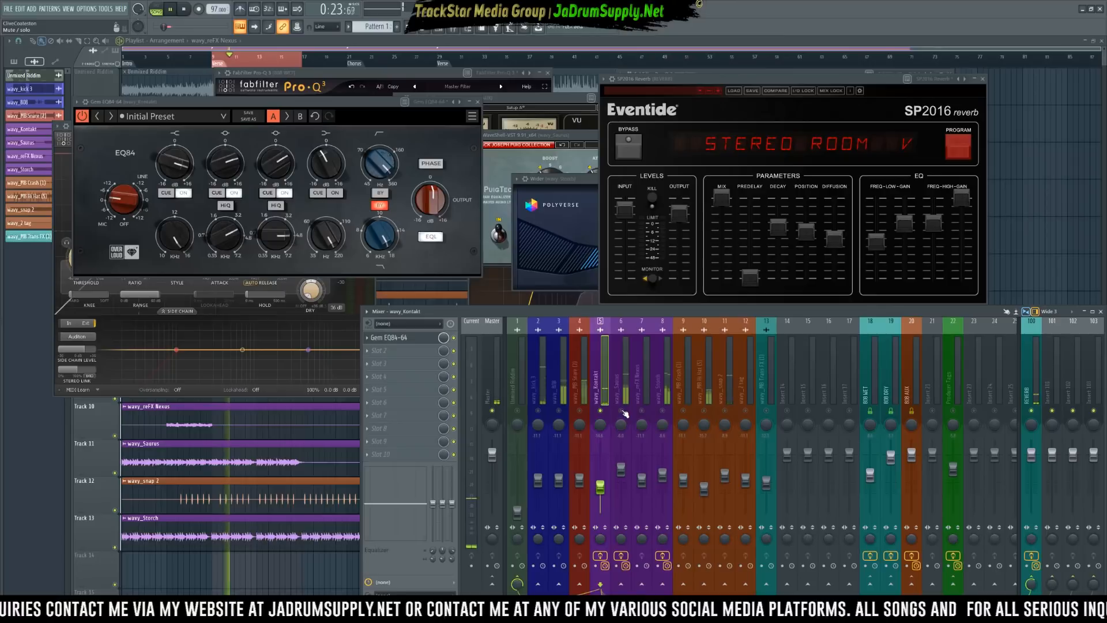
left_click_drag(607, 489, 608, 483)
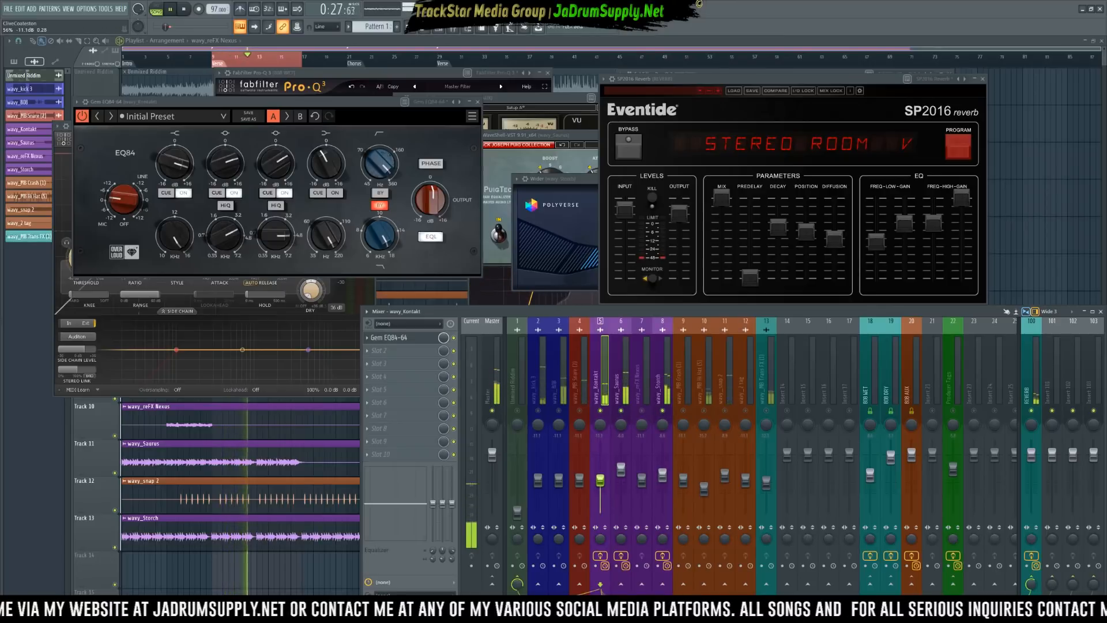
left_click_drag(603, 483, 605, 482)
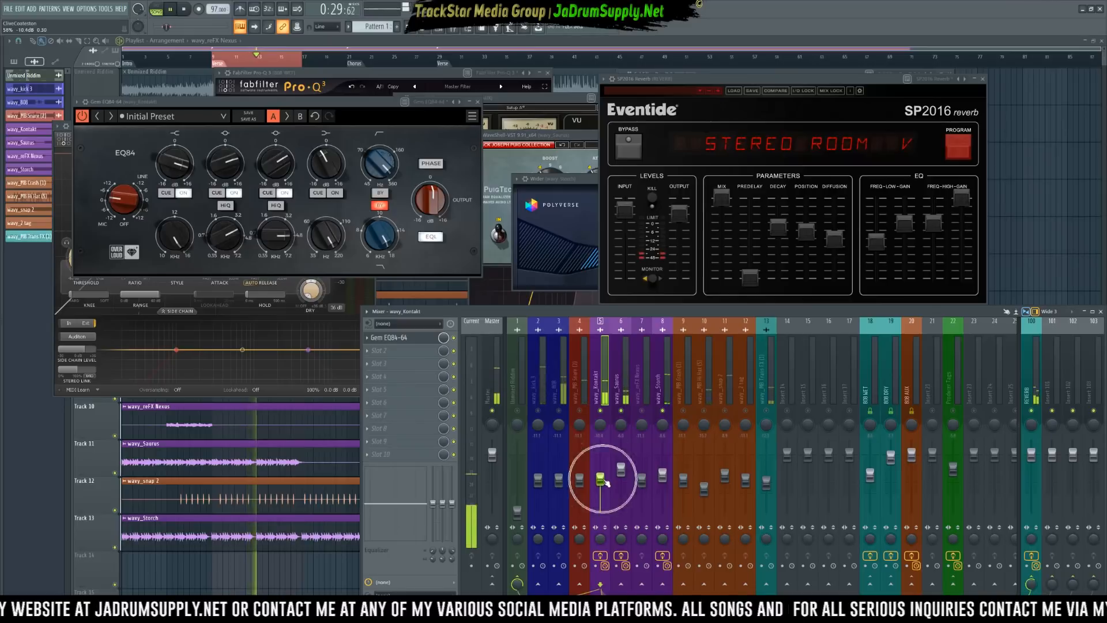
key("space")
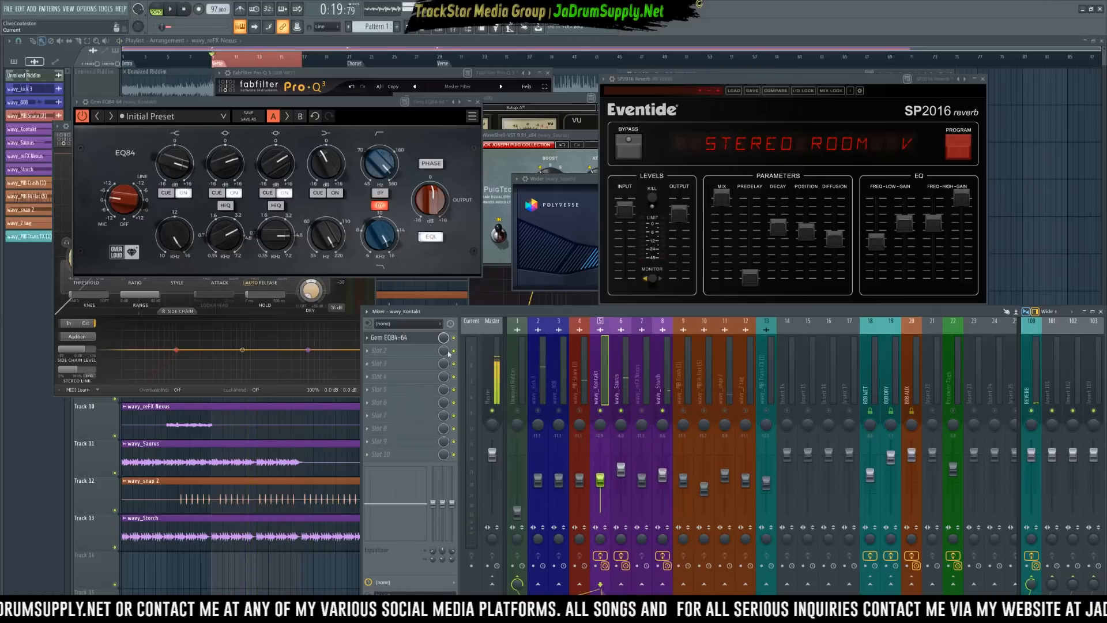
Load the Soundtoys PanMan plugin in the wavy_Kontakt track's second effect slot and move its window clear of the EQ84.
left_click(402, 353)
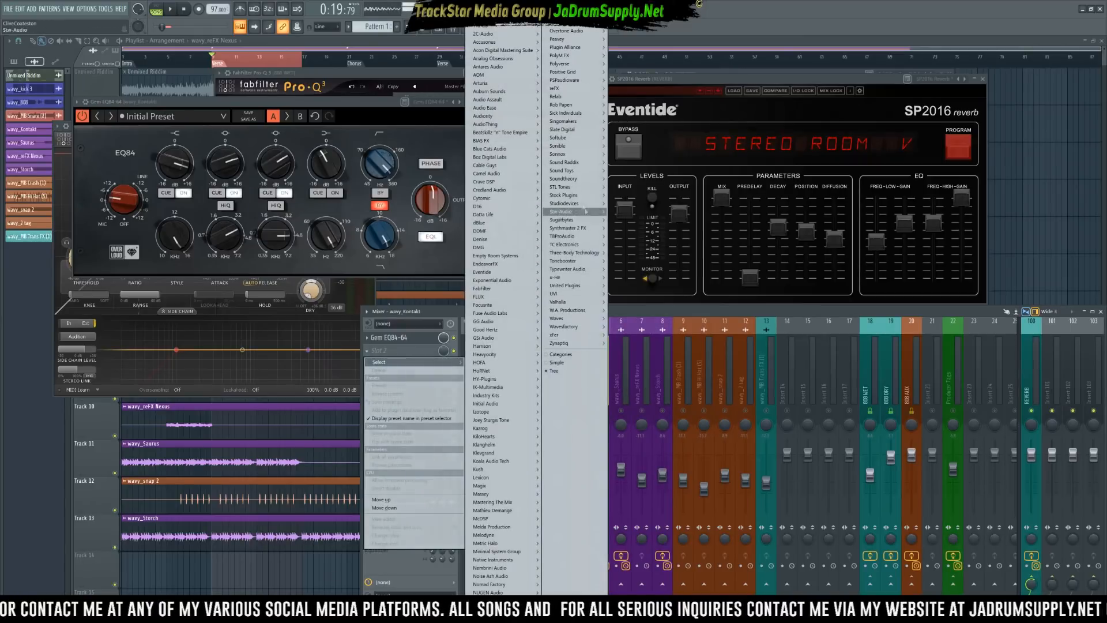
mouse_move(577, 170)
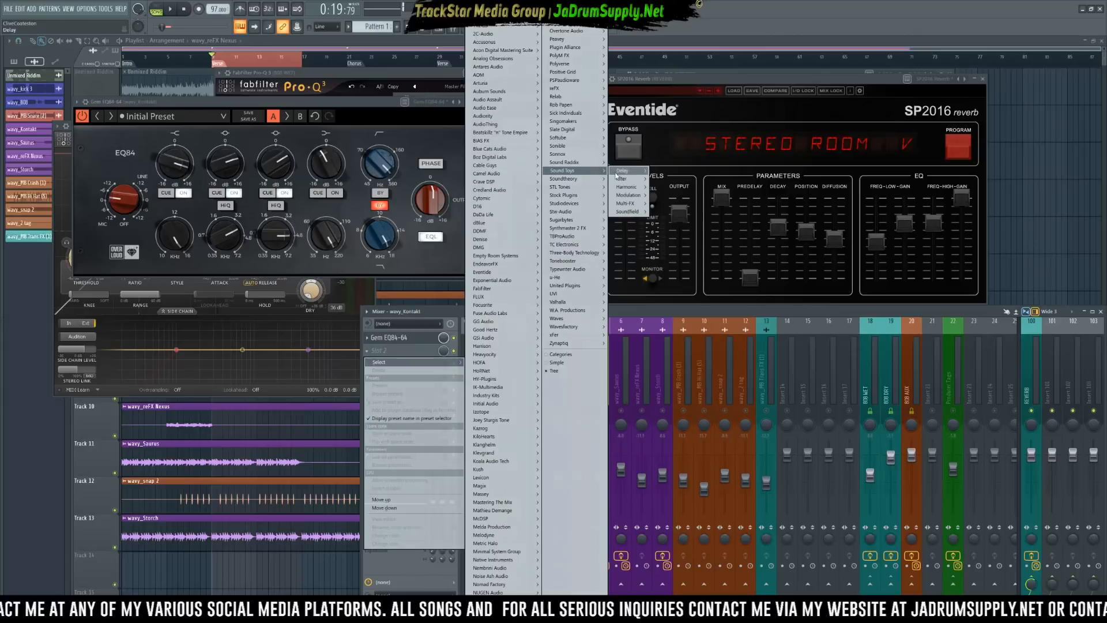
mouse_move(628, 213)
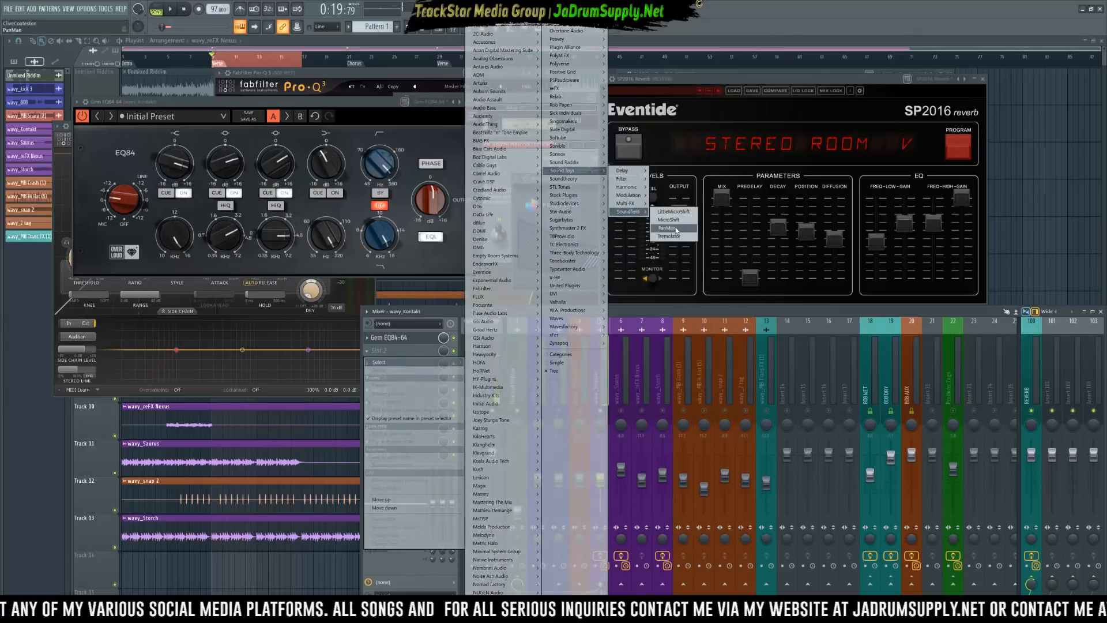
left_click(666, 228)
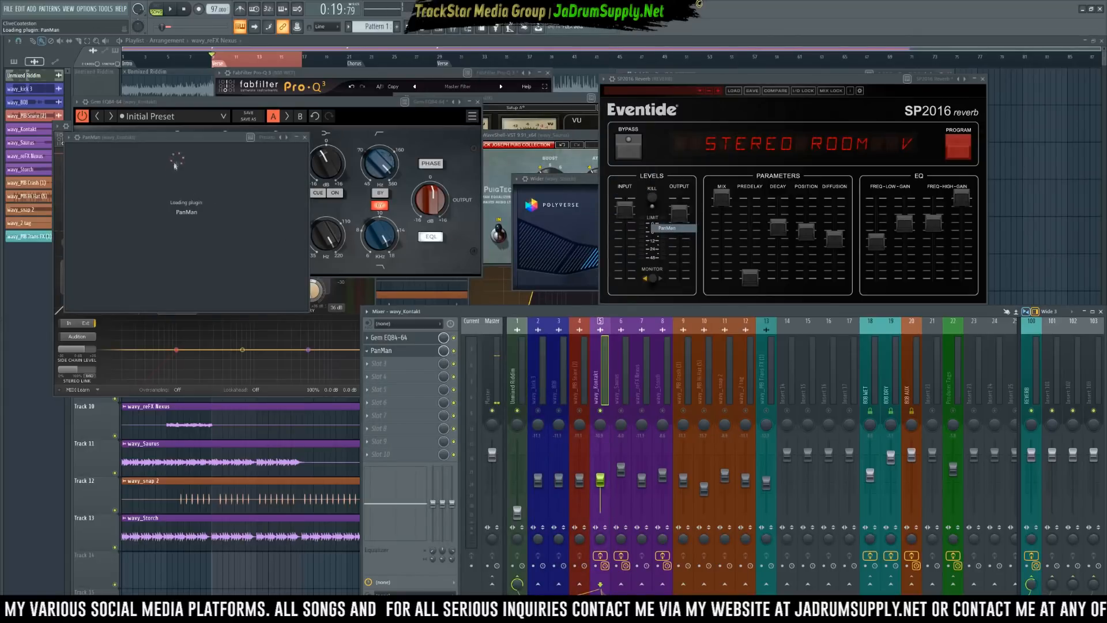
left_click_drag(207, 139, 634, 134)
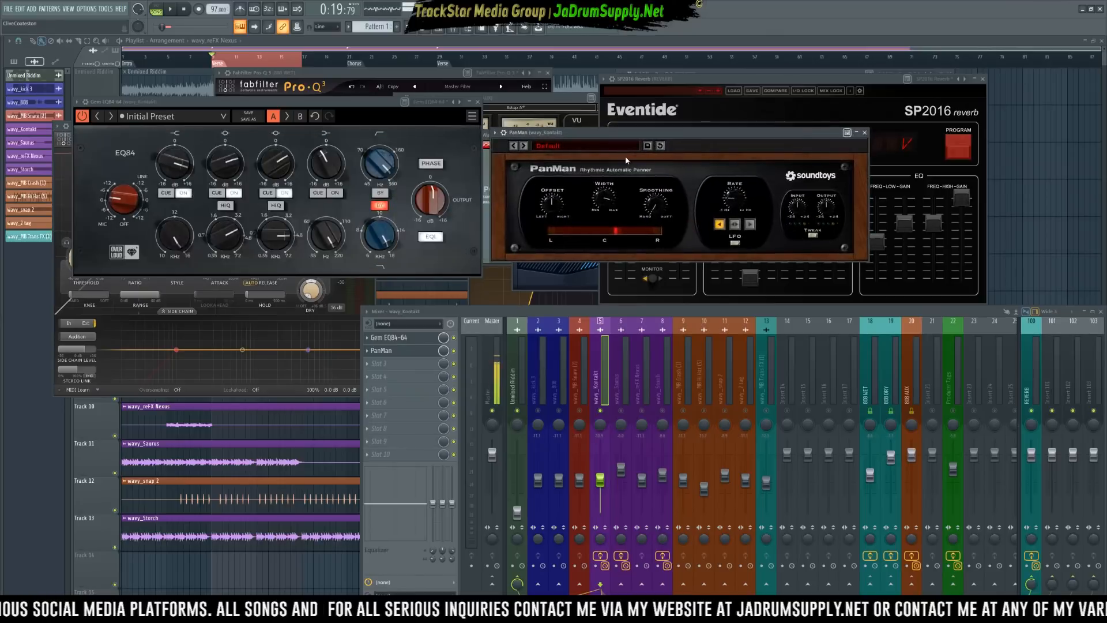
Load the "Wider N Wider" dynamic pan preset in PanMan and audition the loop with it.
left_click(555, 146)
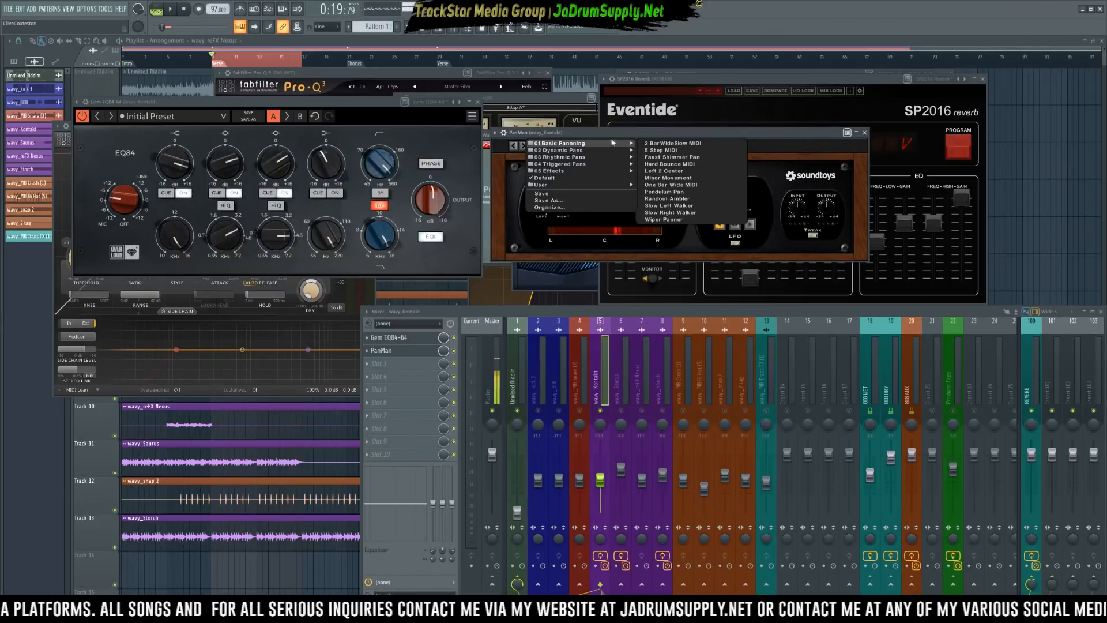
mouse_move(556, 149)
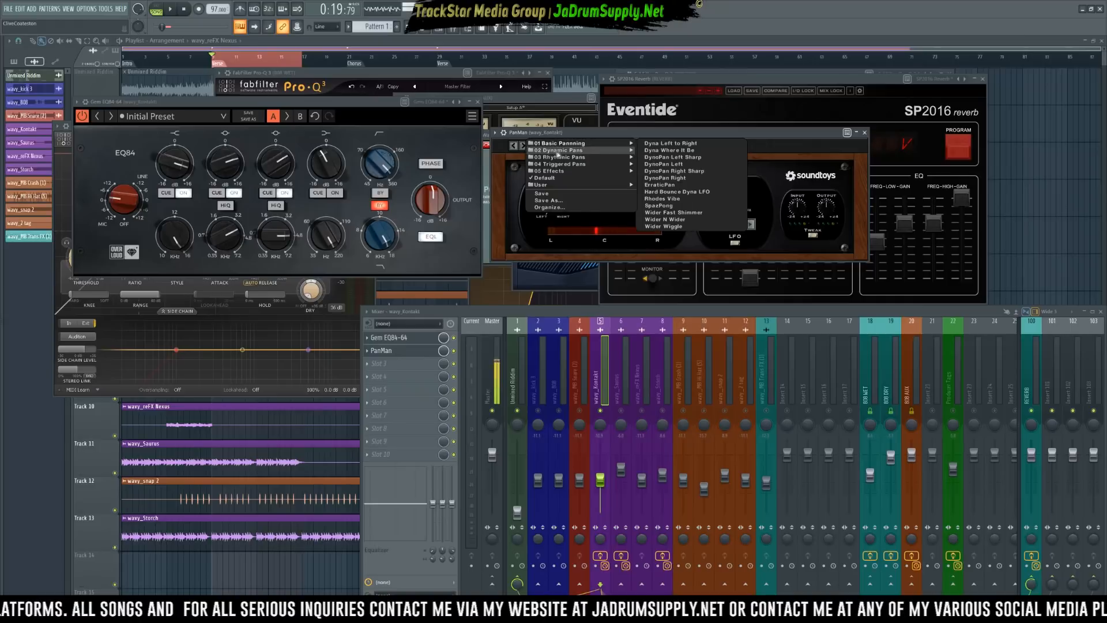
left_click(673, 220)
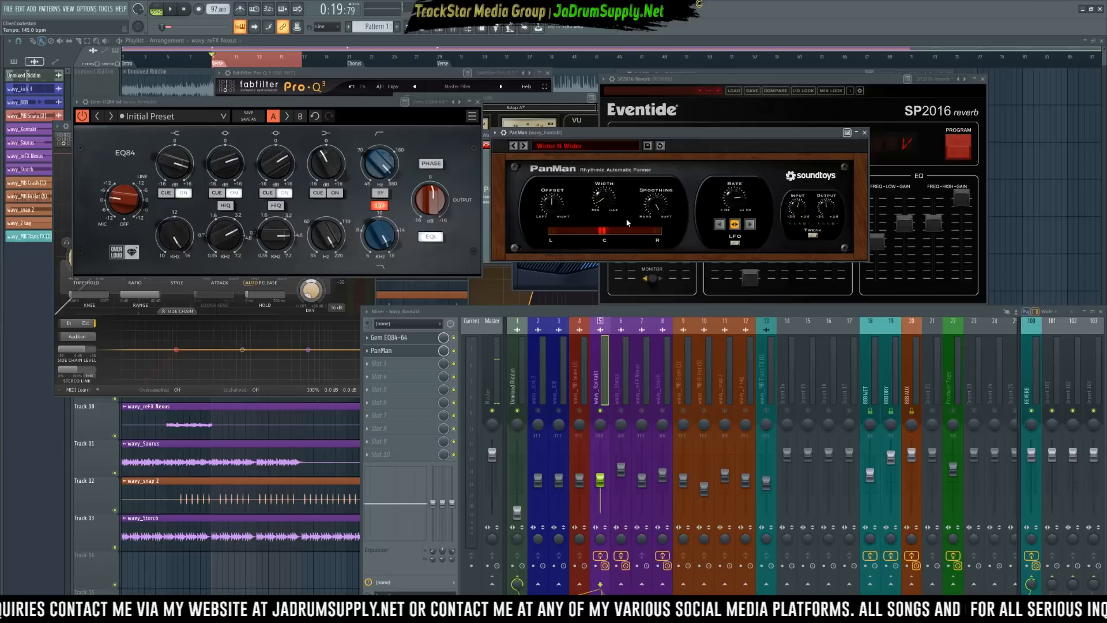
key("space")
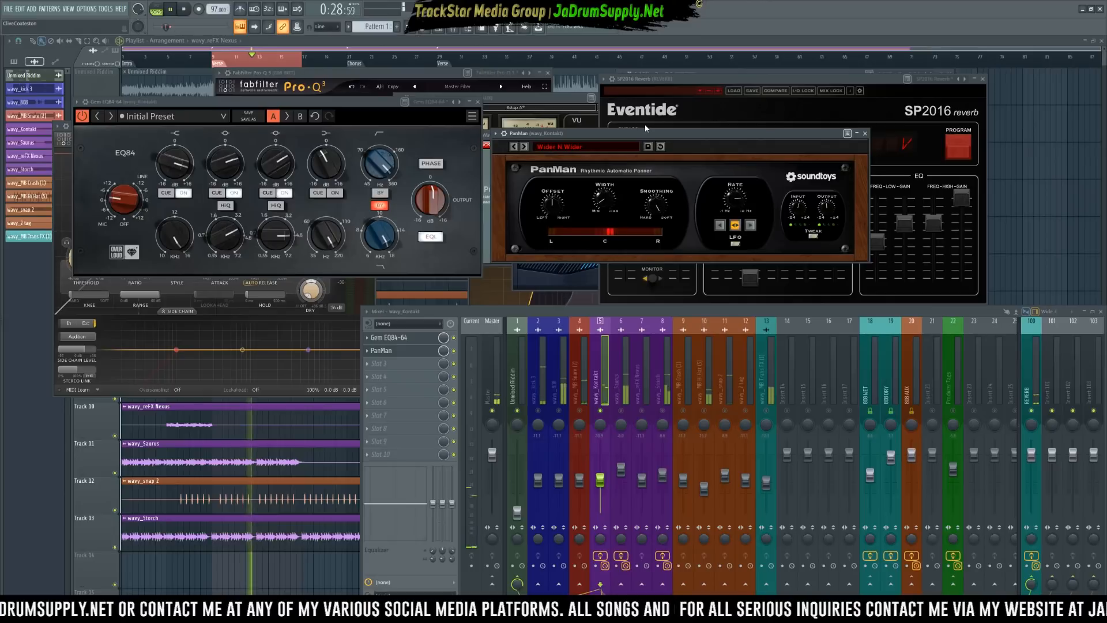
key("space")
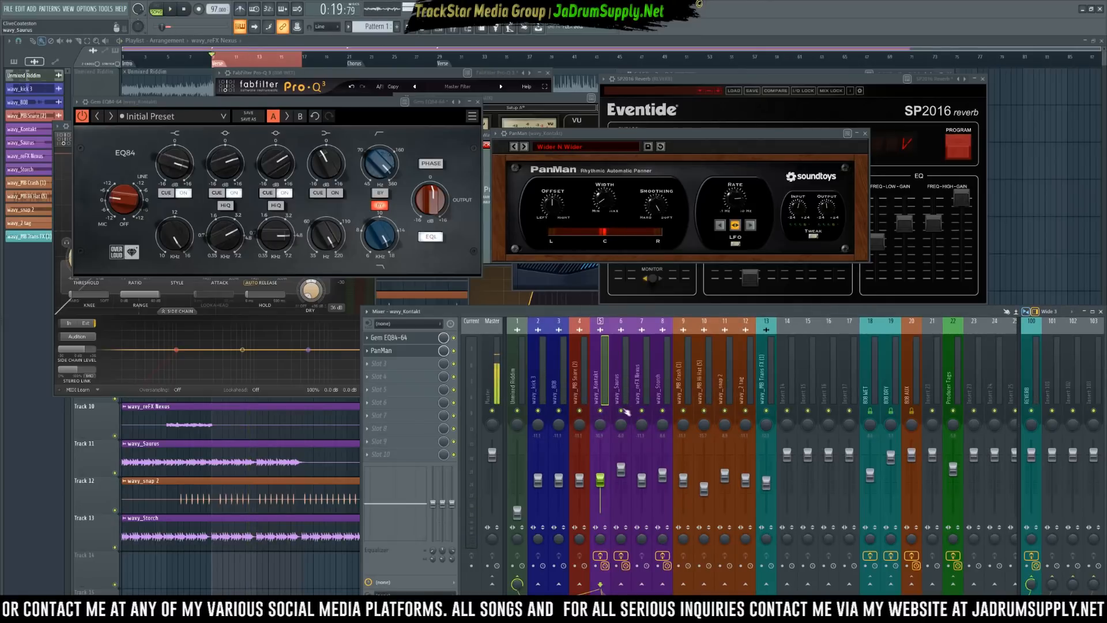
Solo the wavy_Kontakt, wavy_Saurus, wavy_reFX Nexus and wavy_Storch tracks together and fine-tune the wavy_Kontakt volume during playback.
right_click(600, 410)
left_click(620, 410)
left_click(642, 410)
left_click(663, 410)
key("space")
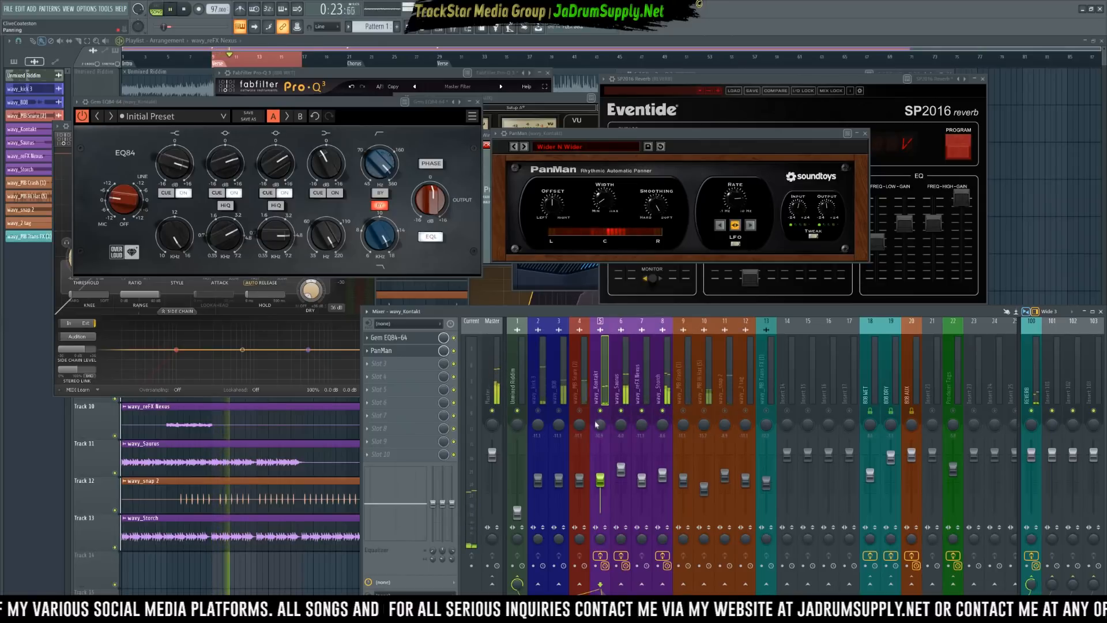
left_click(601, 480)
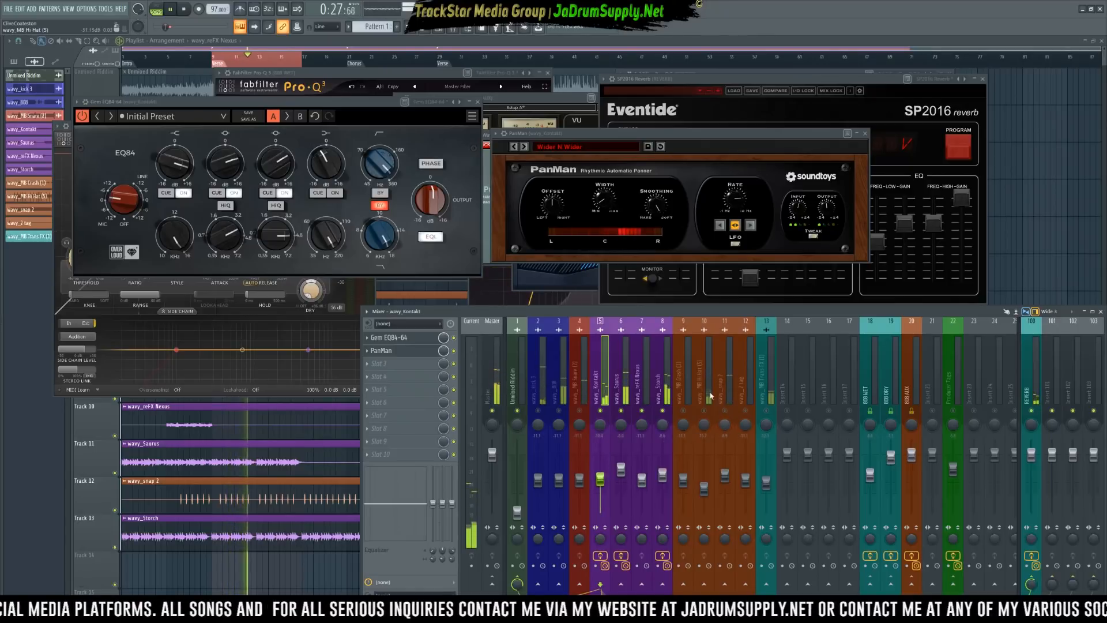
Unmute the wavy_MB Hi Hat (5) track alongside the melodies and load FabFilter Pro-Q 3 in its first effect slot.
left_click(709, 411)
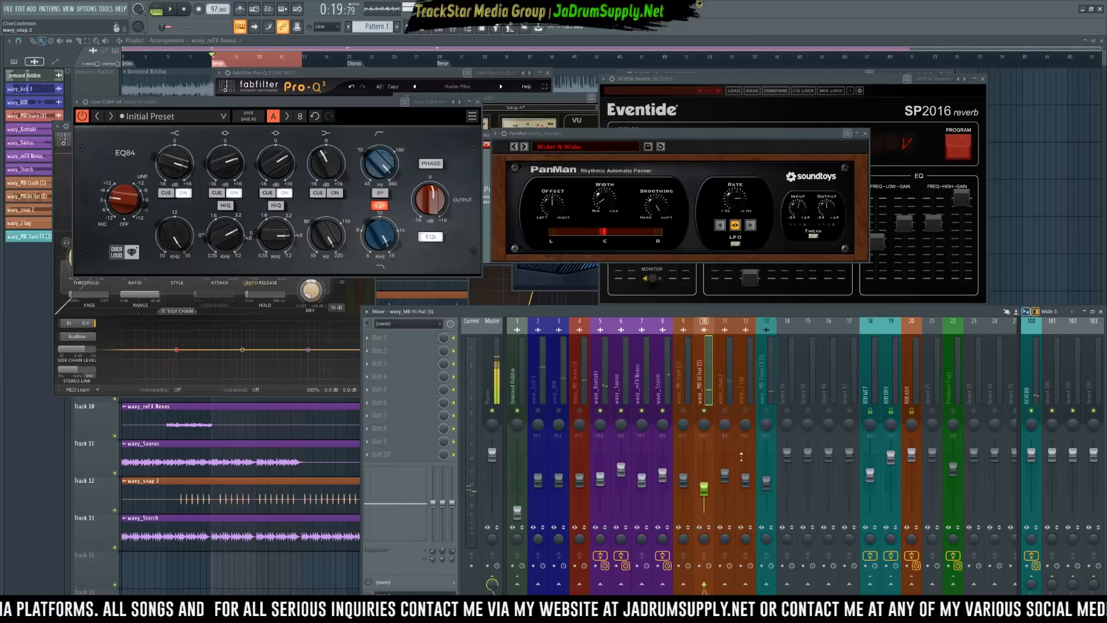
left_click(403, 340)
mouse_move(516, 290)
mouse_move(559, 298)
mouse_move(585, 313)
left_click(640, 338)
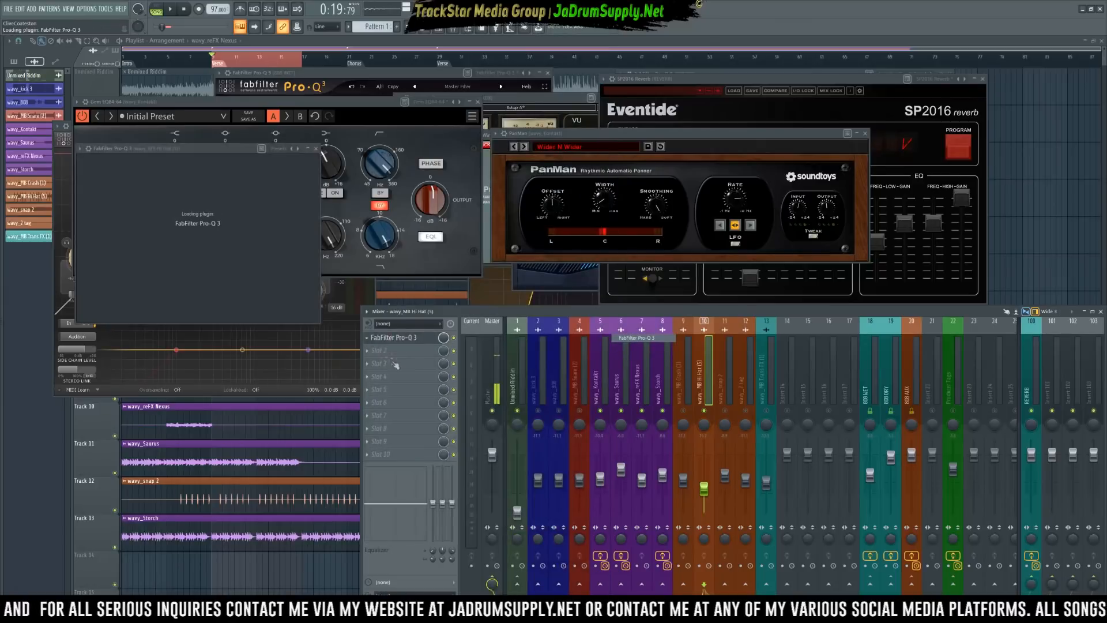
Load the Master Filter preset from the V2 preset folder in the hi-hat's Pro-Q 3.
left_click(324, 164)
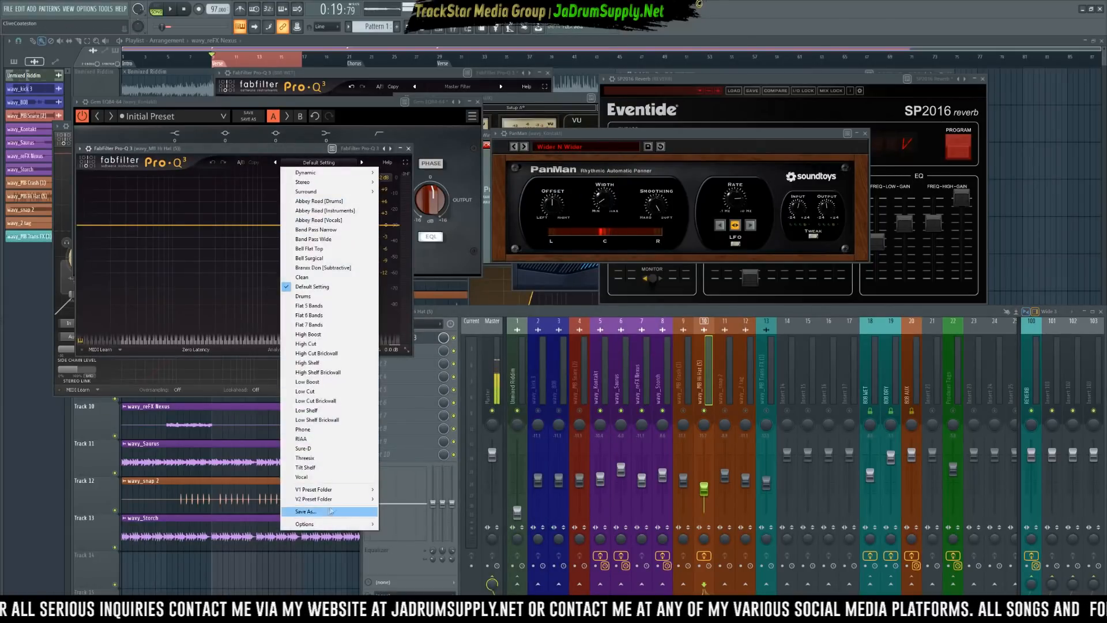
mouse_move(355, 500)
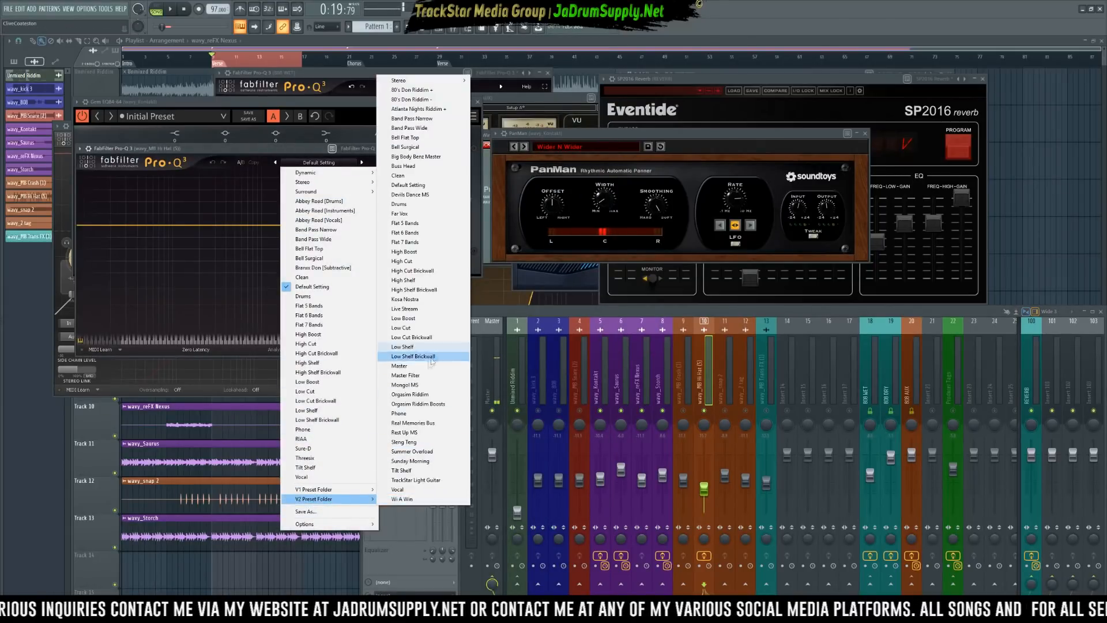
left_click(419, 378)
Load the Waves L2 Stereo limiter in the hi-hat track's second effect slot and arrange the L2 and Pro-Q 3 windows apart.
left_click(431, 356)
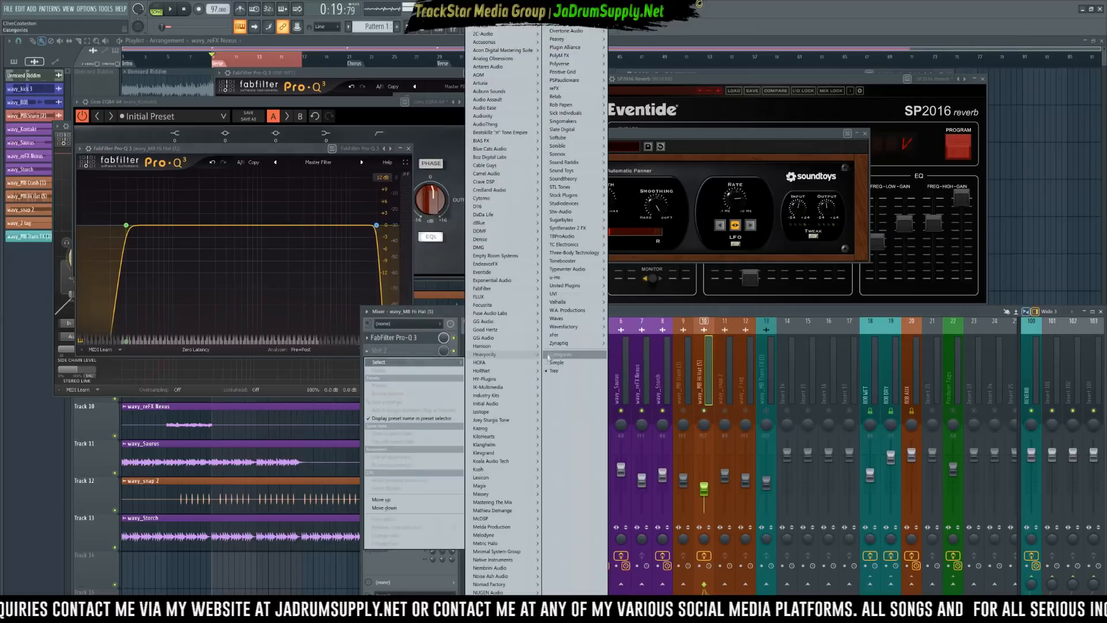
mouse_move(577, 318)
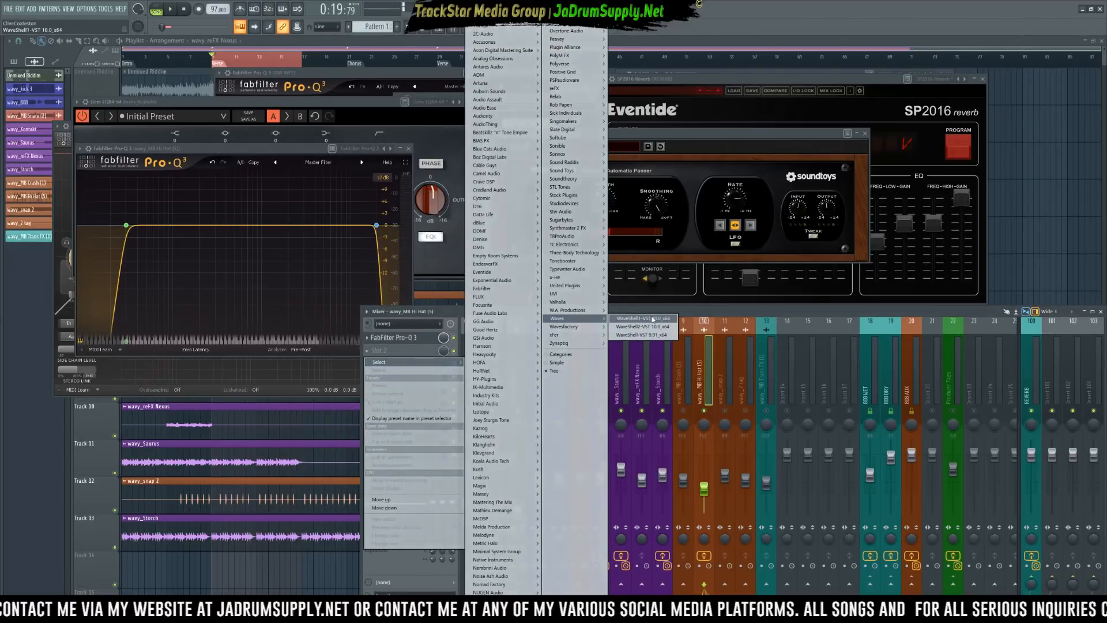
left_click(641, 318)
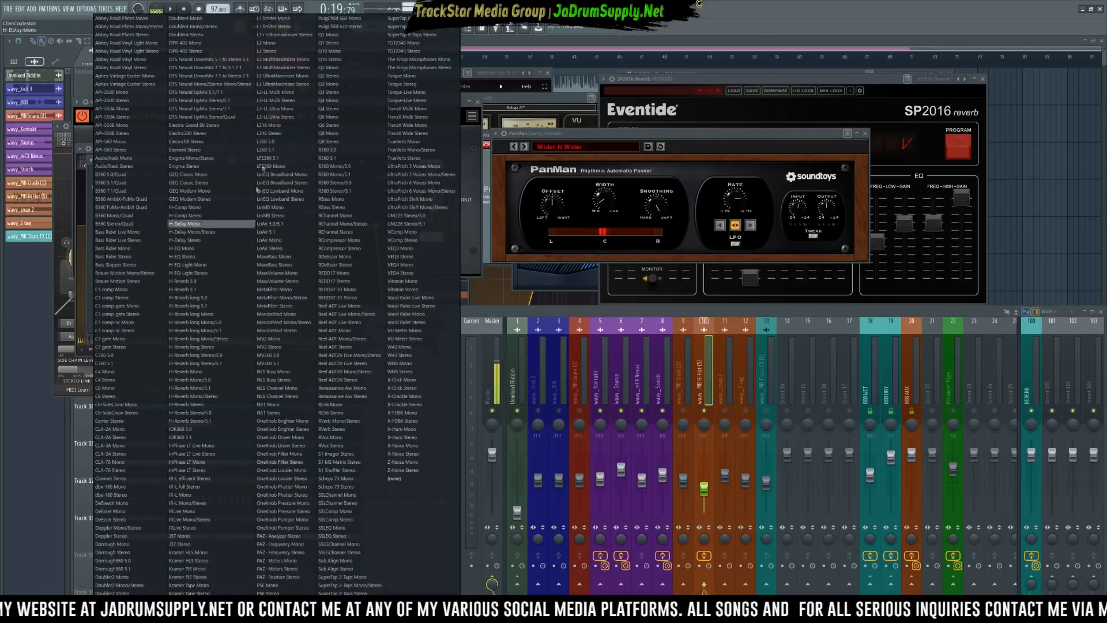
left_click(272, 51)
left_click_drag(176, 158, 581, 139)
left_click_drag(295, 152, 348, 75)
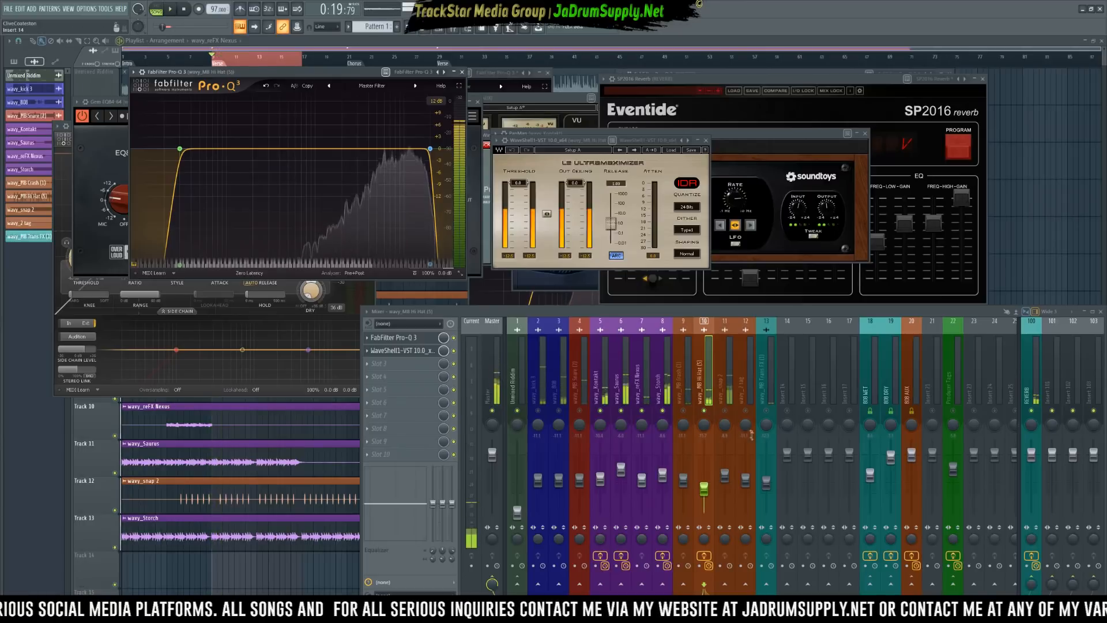
Lower the L2's threshold and output ceiling together, bringing the ceiling to about -12 dB, and set the release to 0.01.
left_click(704, 472)
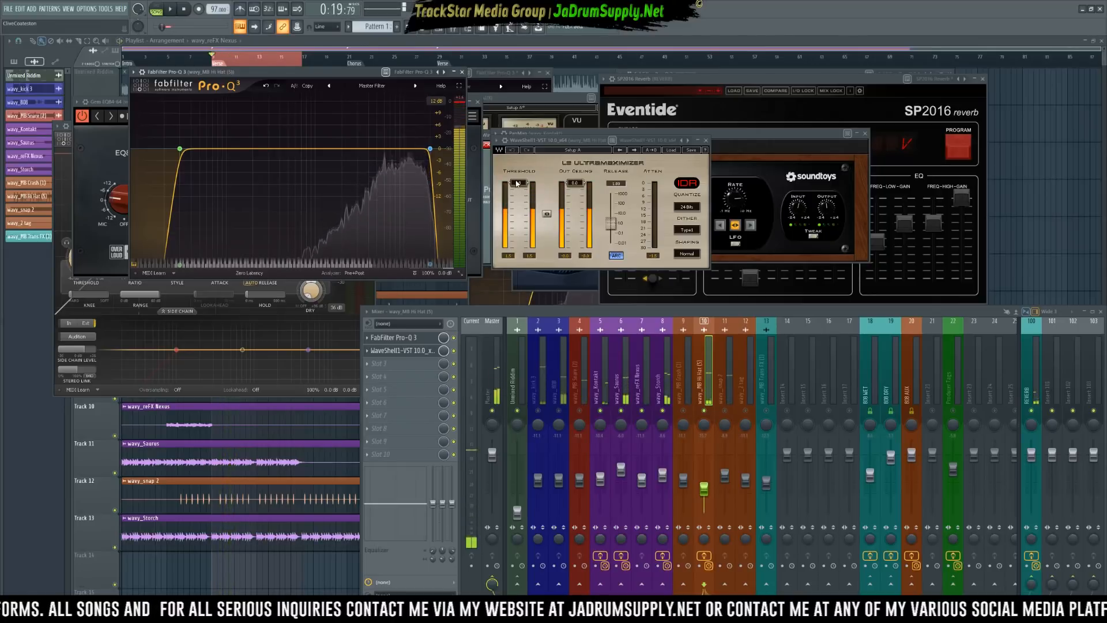
left_click_drag(517, 183, 575, 199)
left_click(546, 213)
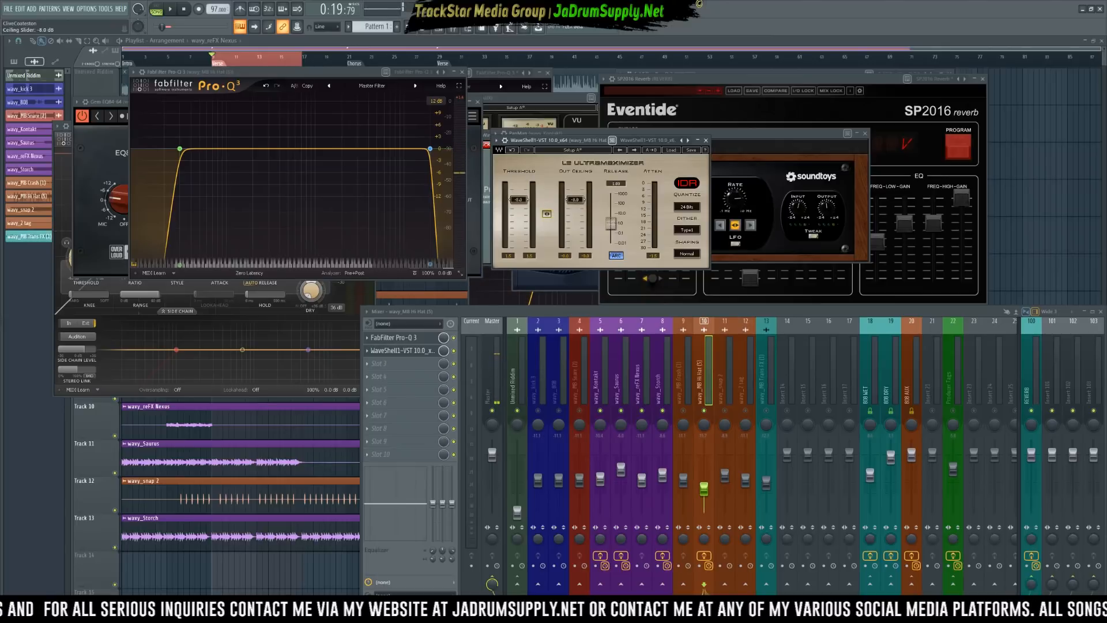
key("space")
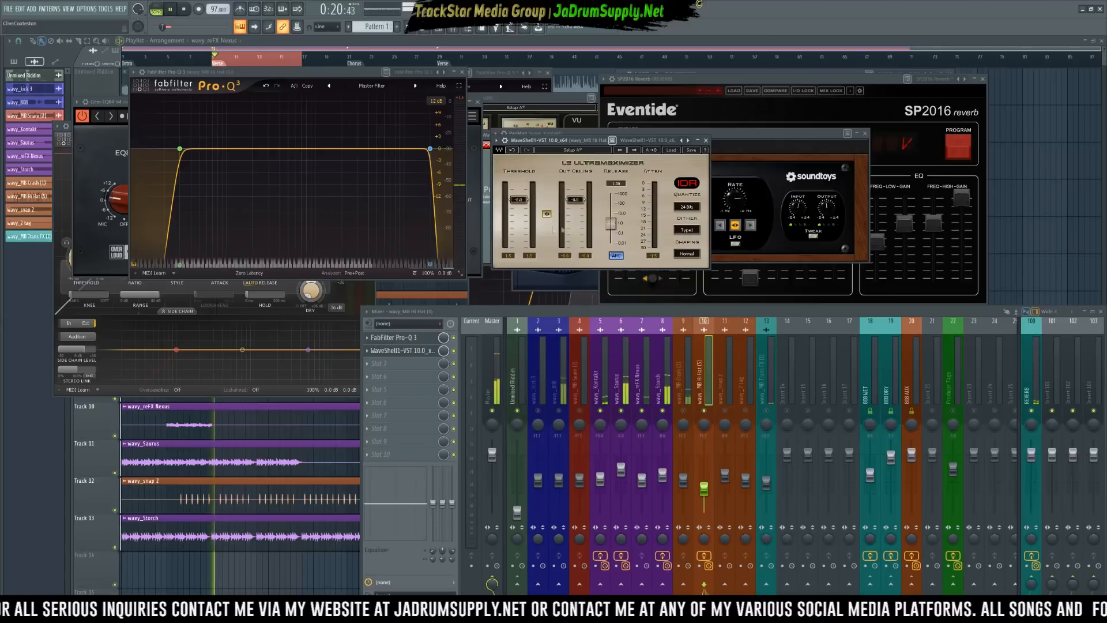
key("space")
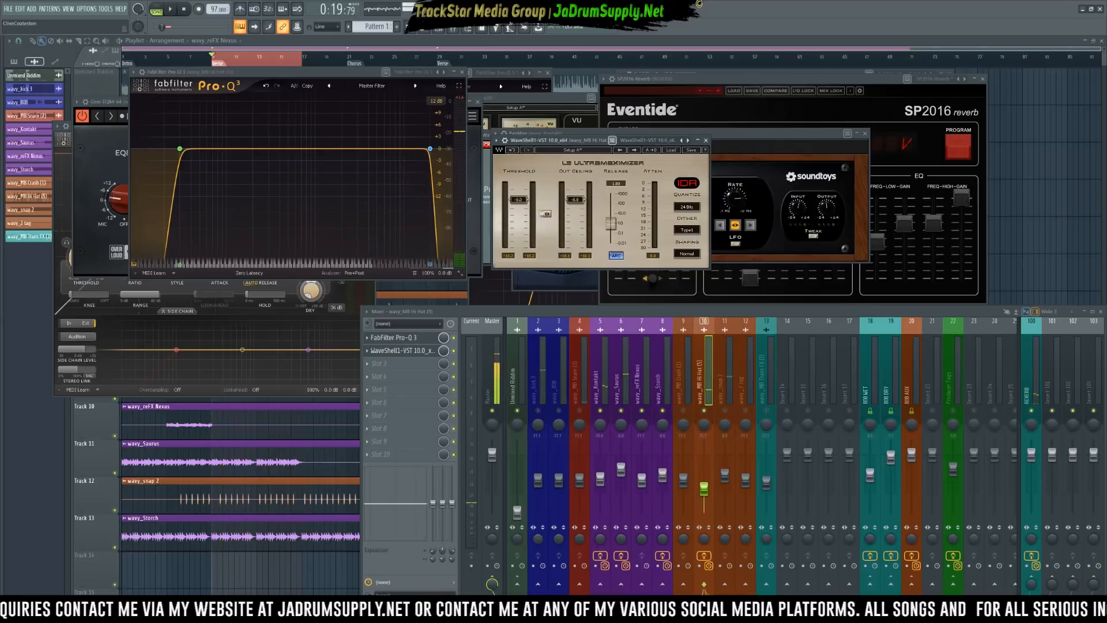
left_click_drag(575, 200, 575, 206)
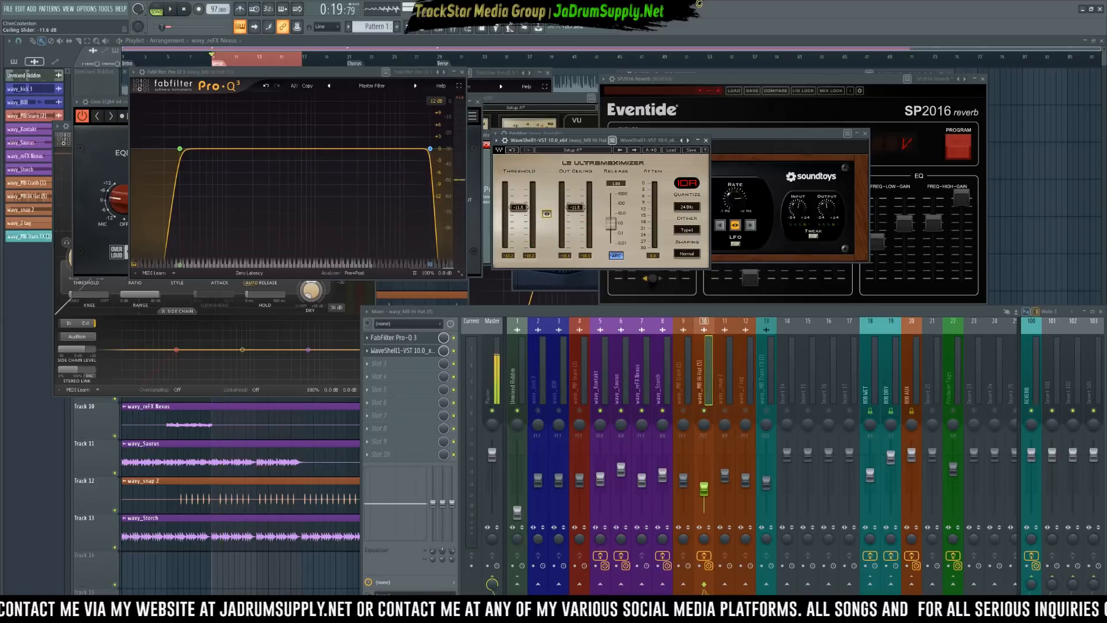
left_click_drag(575, 208, 575, 210)
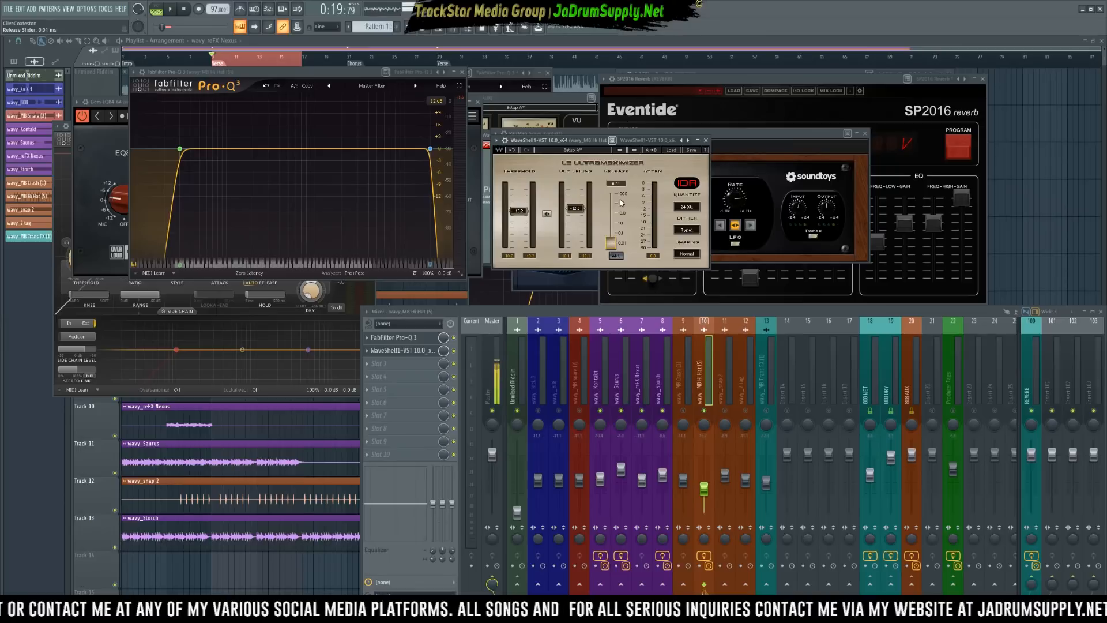
Raise the hi-hat EQ's low cut, lower its high cut to about 11 kHz, and soften both slopes, using 36 dB/oct for the high cut.
left_click_drag(180, 149, 310, 149)
left_click_drag(430, 150, 410, 150)
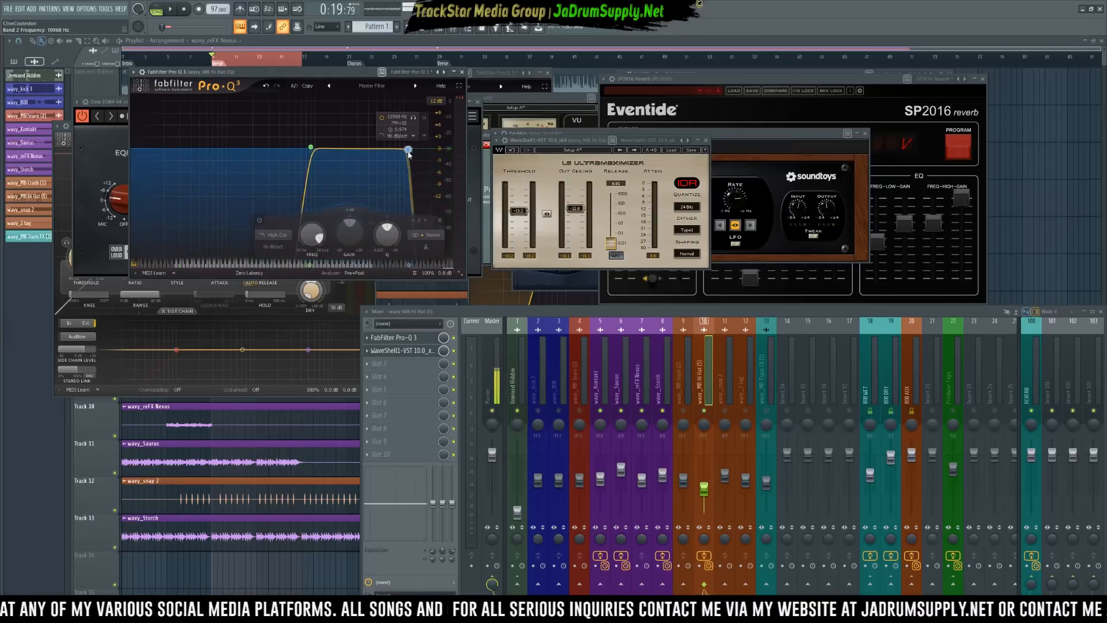
left_click(406, 143)
left_click(411, 190)
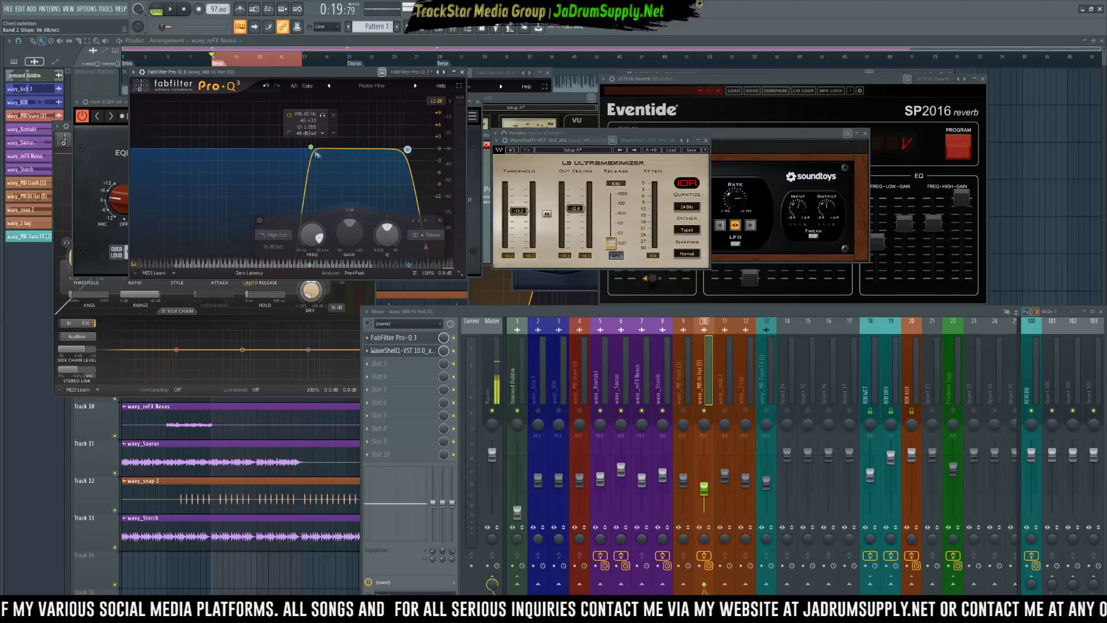
left_click(306, 134)
left_click(314, 190)
Audition the hi-hat in the mix and on its own, comparing it with the L2 bypassed and active.
left_click_drag(591, 144, 568, 141)
key("space")
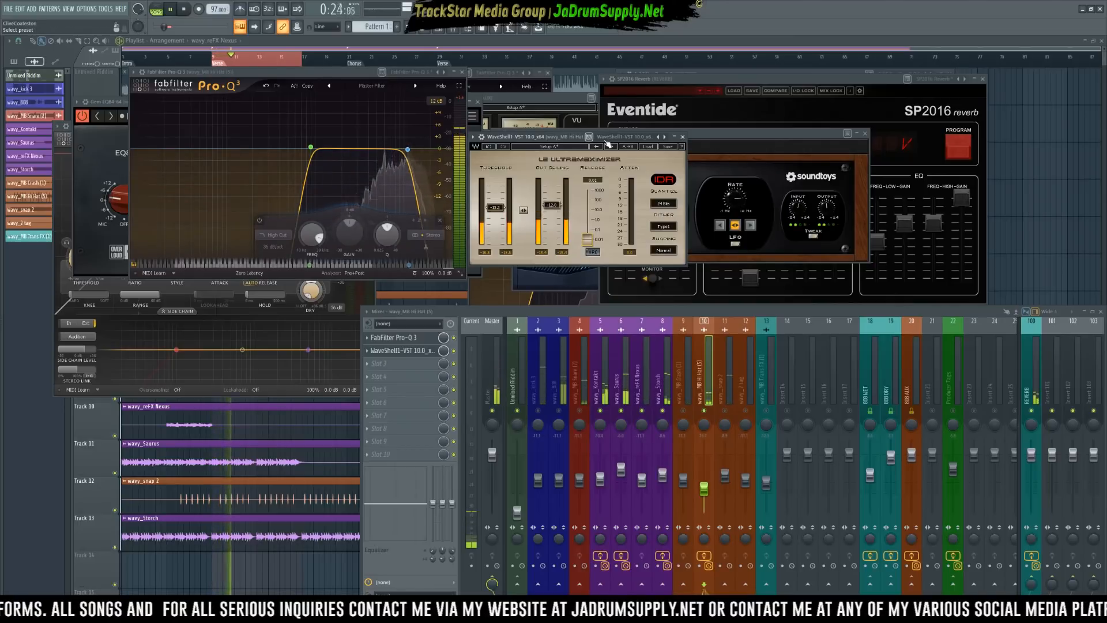
key("space")
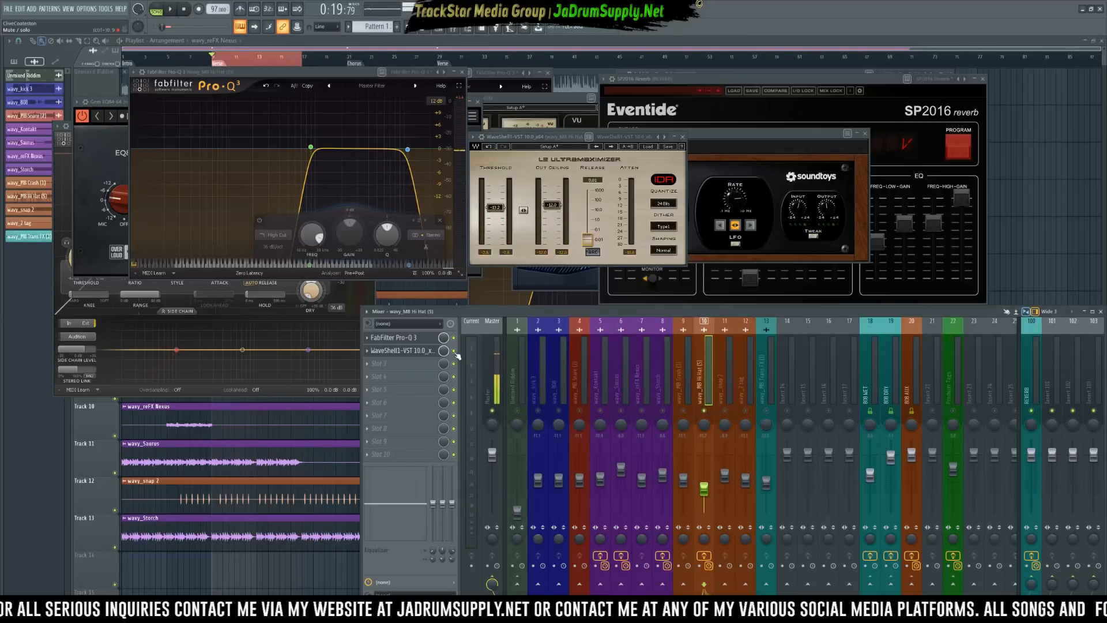
key("space")
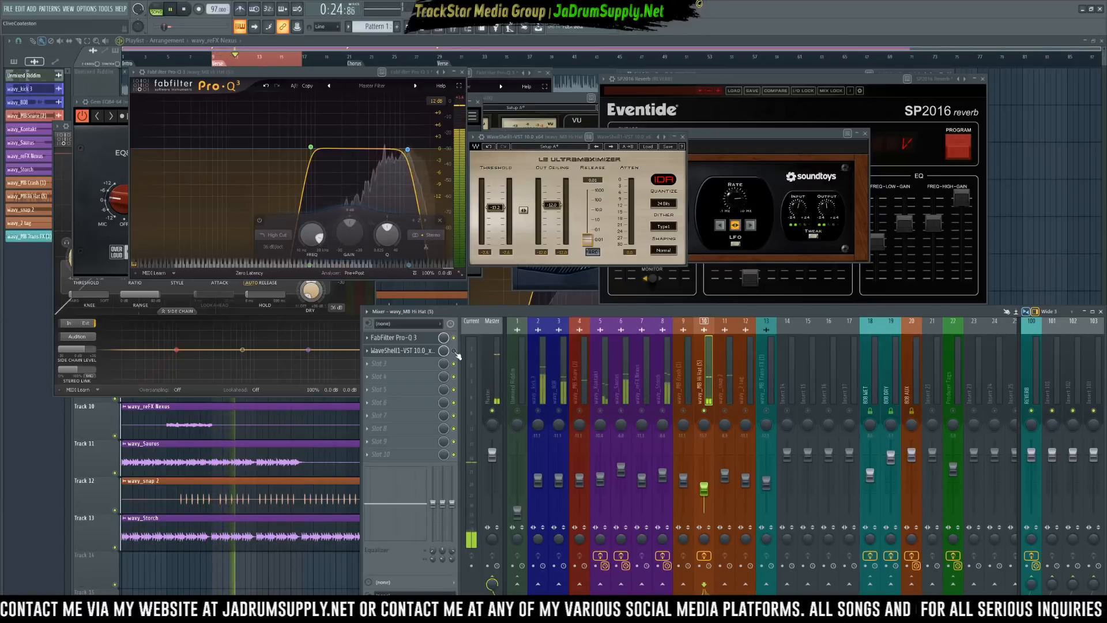
key("space")
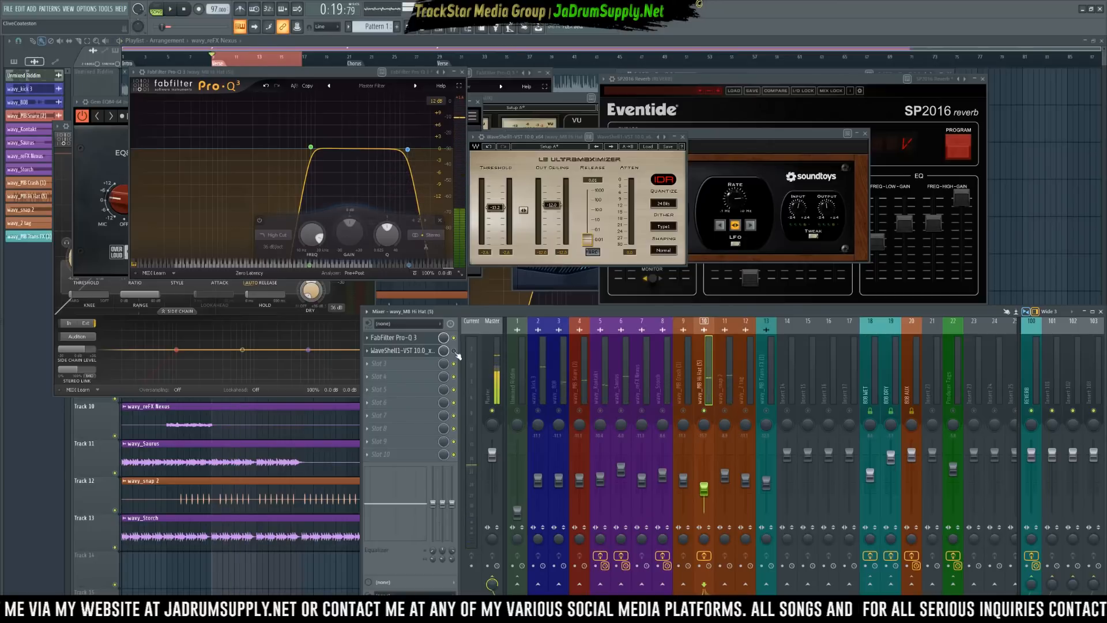
key("space")
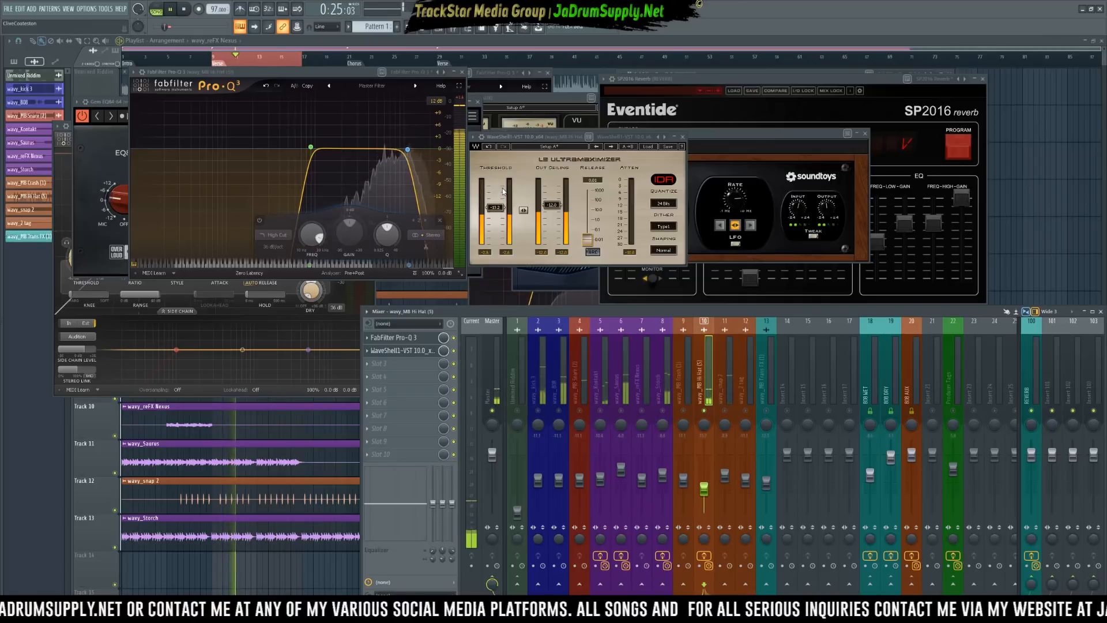
key("space")
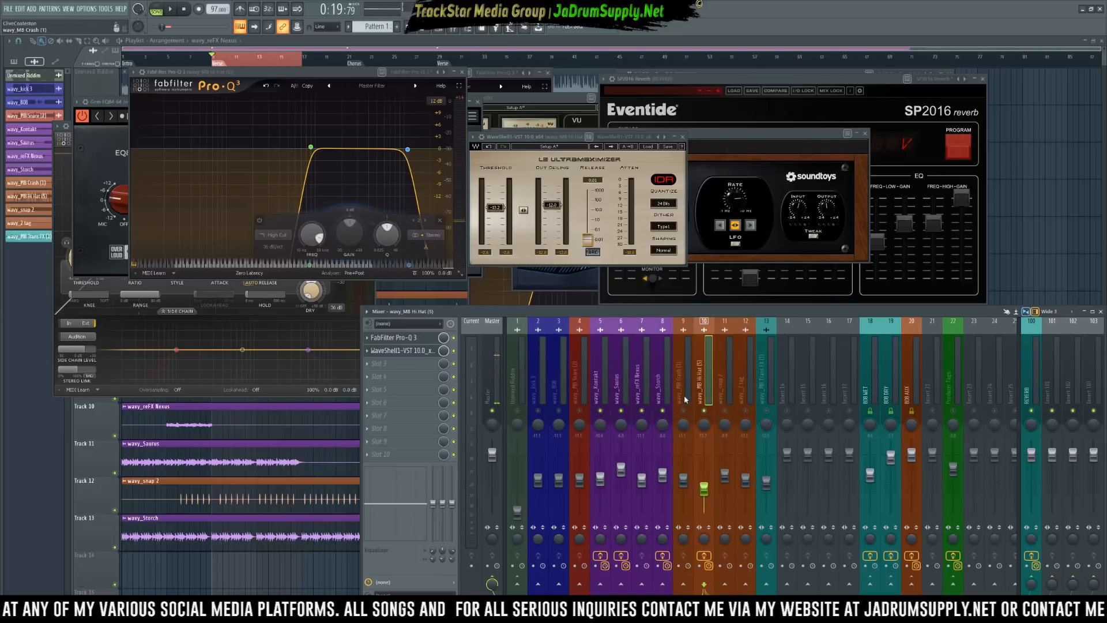
Unmute the wavy_MB Snare (2) track and raise its volume to 79% (about -4.9 dB) while the loop plays.
left_click(685, 398)
left_click(581, 392)
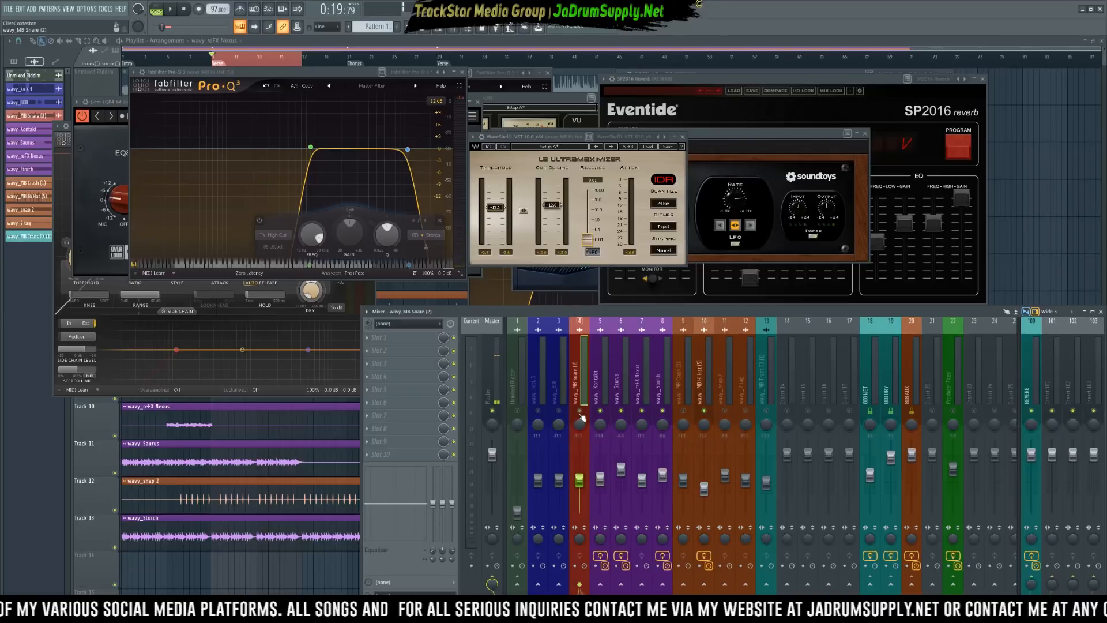
key("space")
left_click_drag(580, 476, 581, 472)
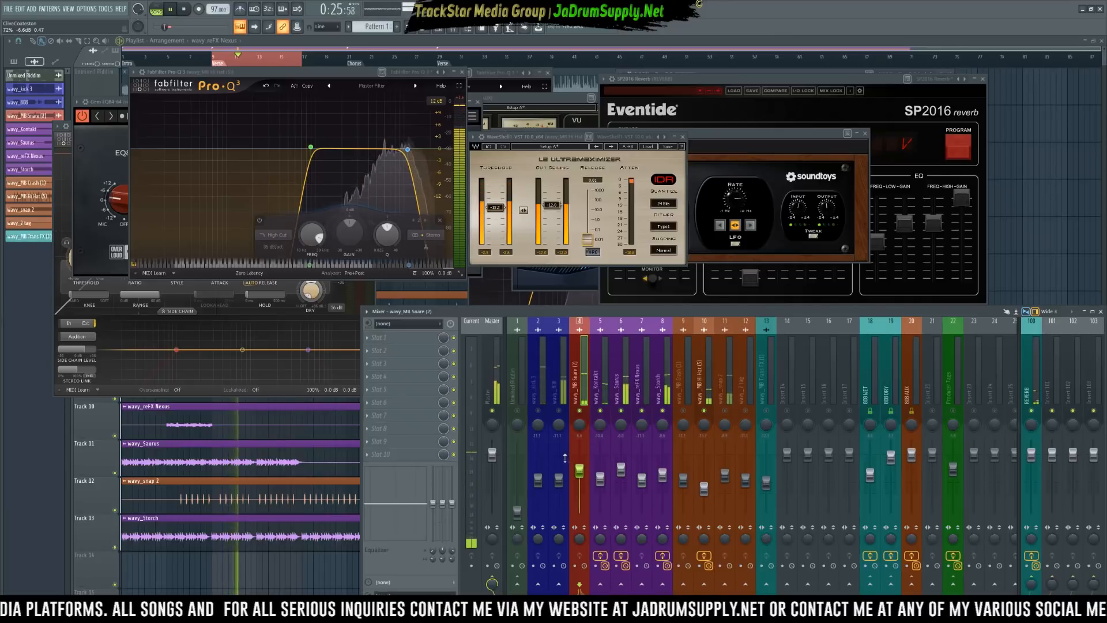
left_click_drag(583, 475, 579, 468)
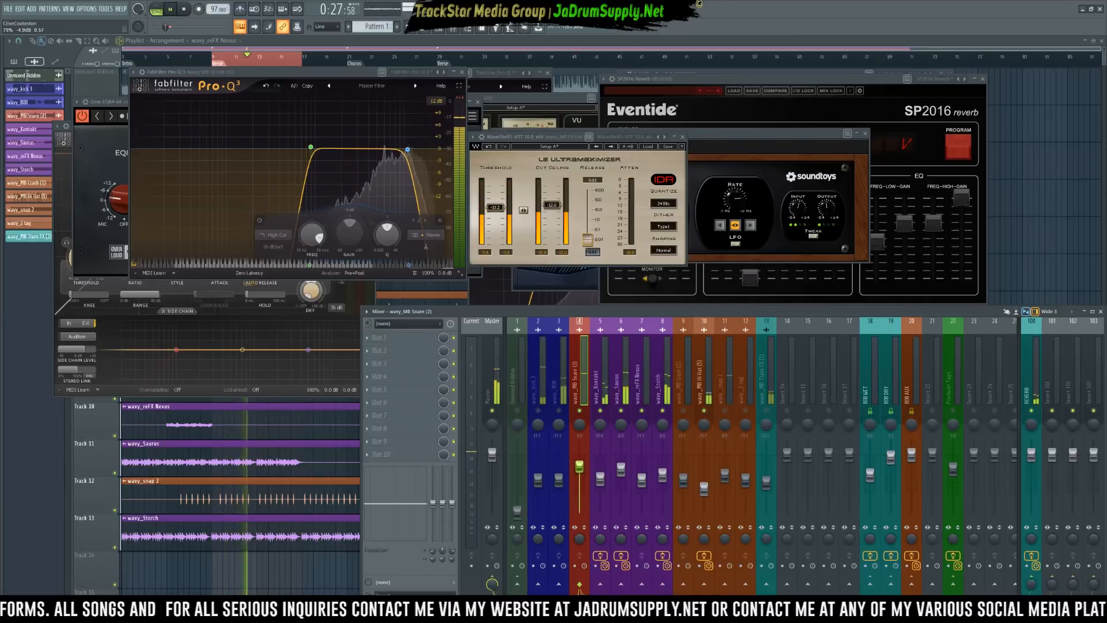
key("space")
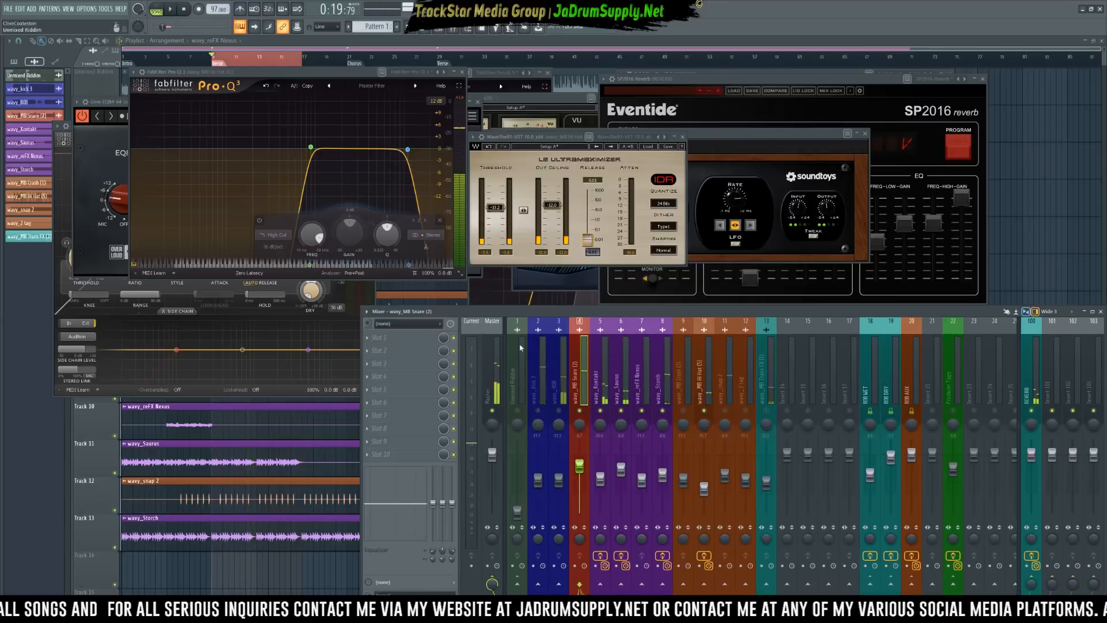
Insert the Waves SSL G-EQ in the first effect slot of wavy_MB Snare (2), load the user preset RBG, and audition it.
left_click(381, 337)
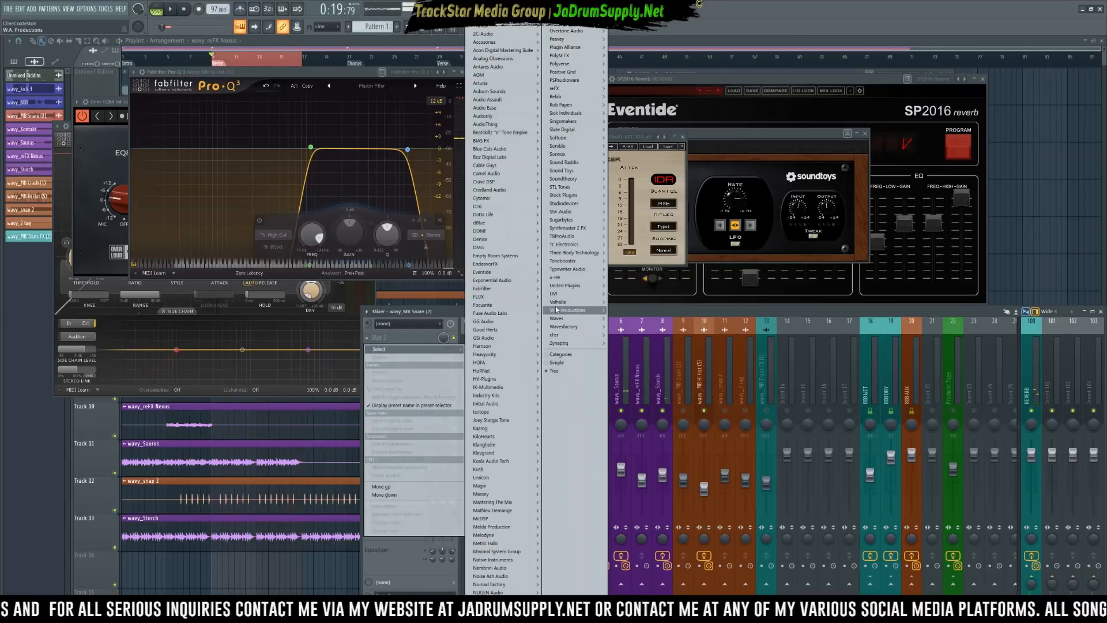
mouse_move(571, 318)
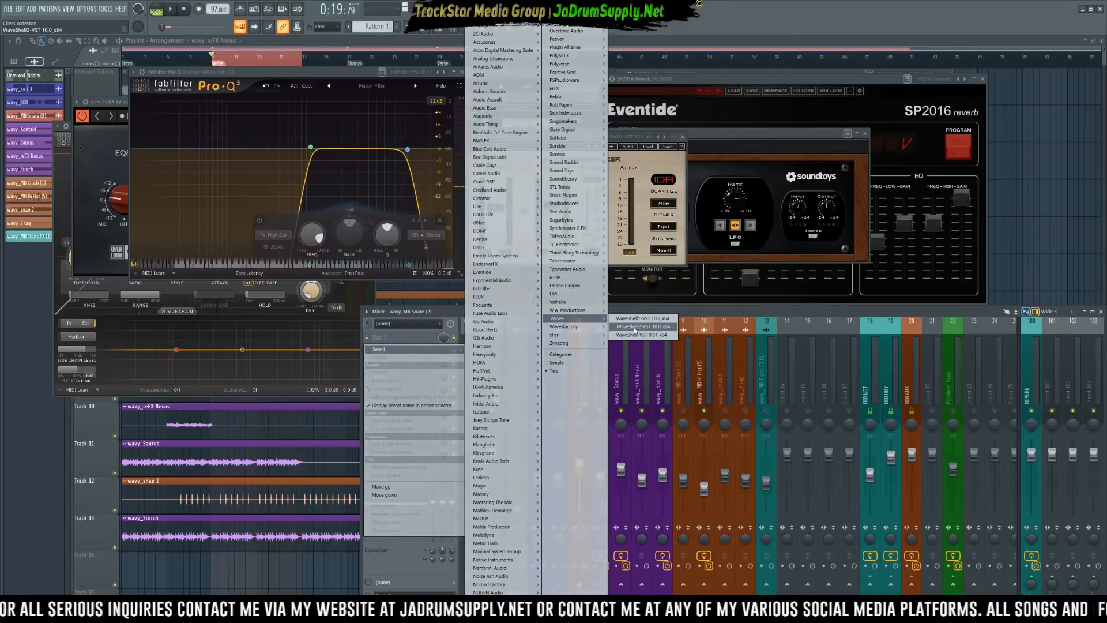
left_click(637, 319)
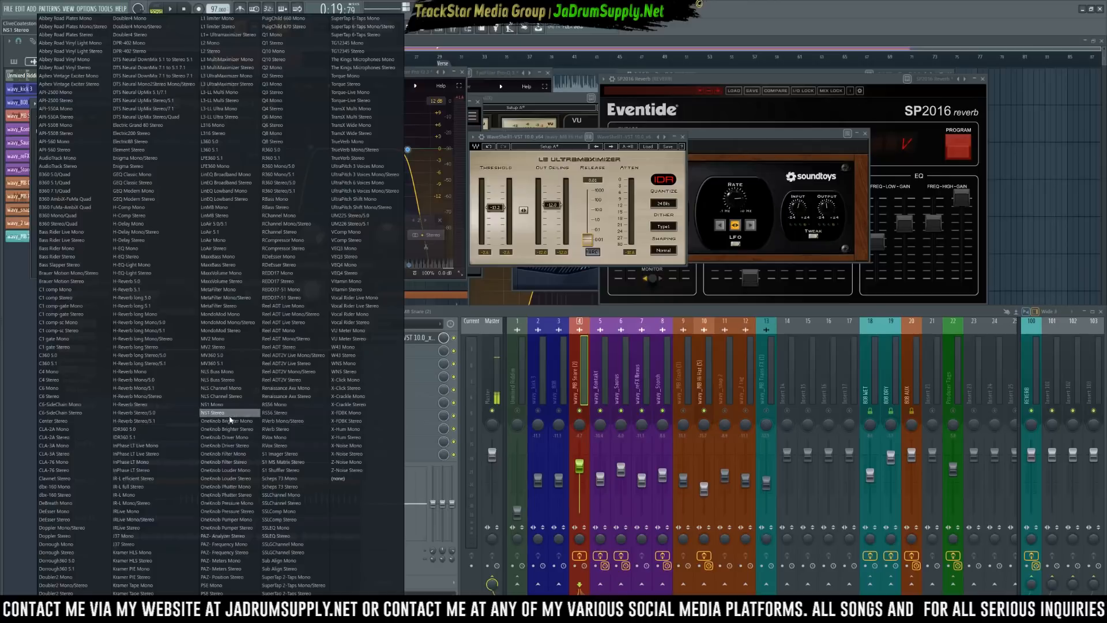
left_click(284, 528)
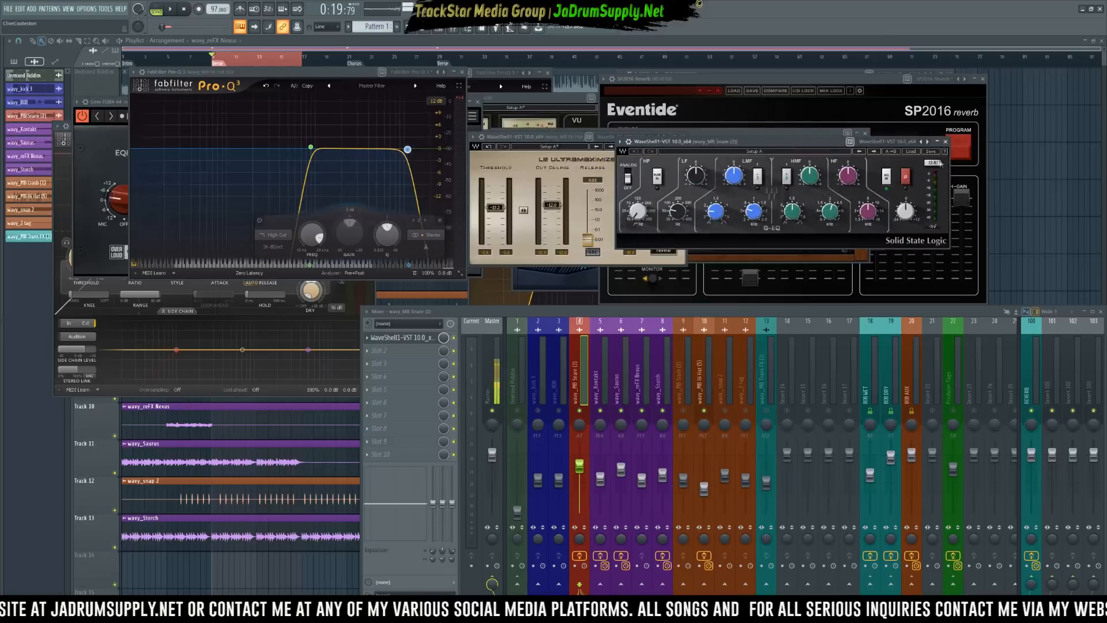
left_click(915, 153)
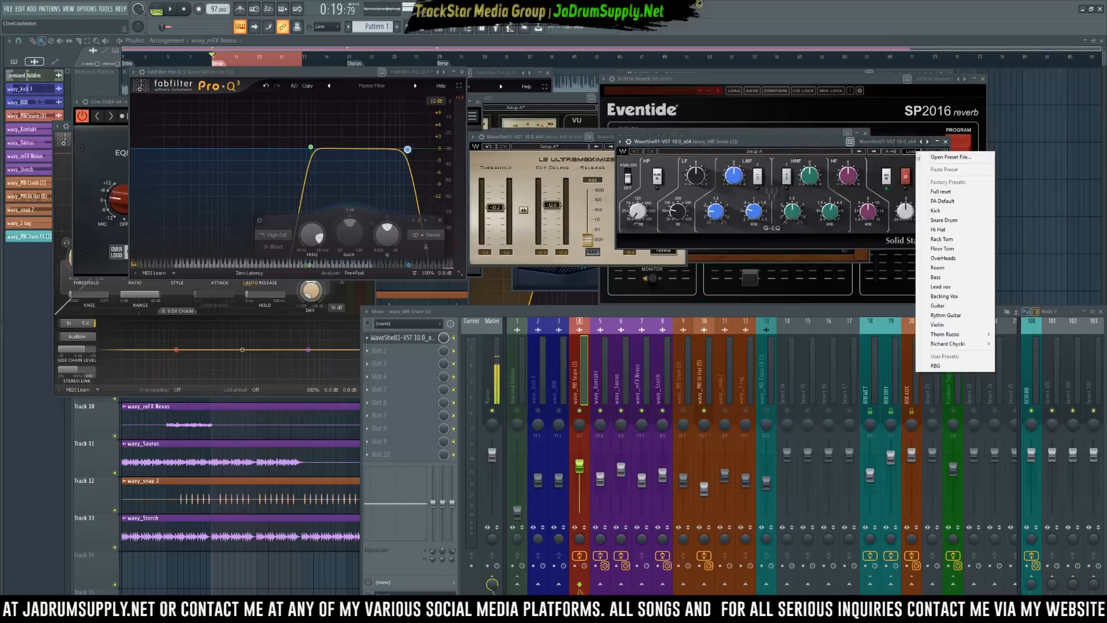
left_click(957, 367)
key("space")
left_click_drag(771, 146, 748, 135)
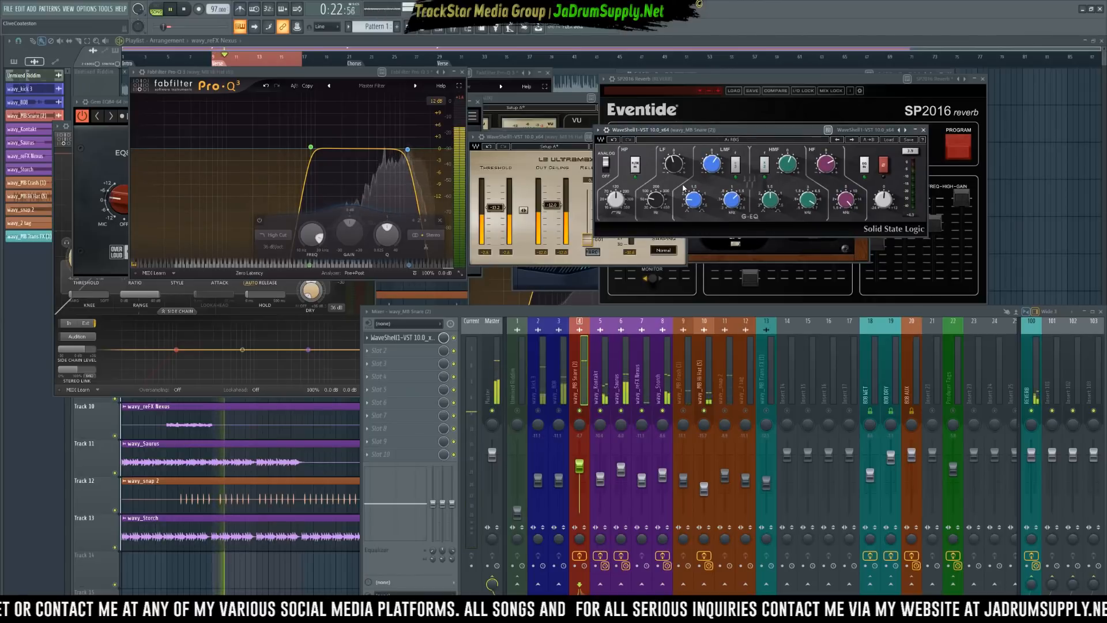
key("space")
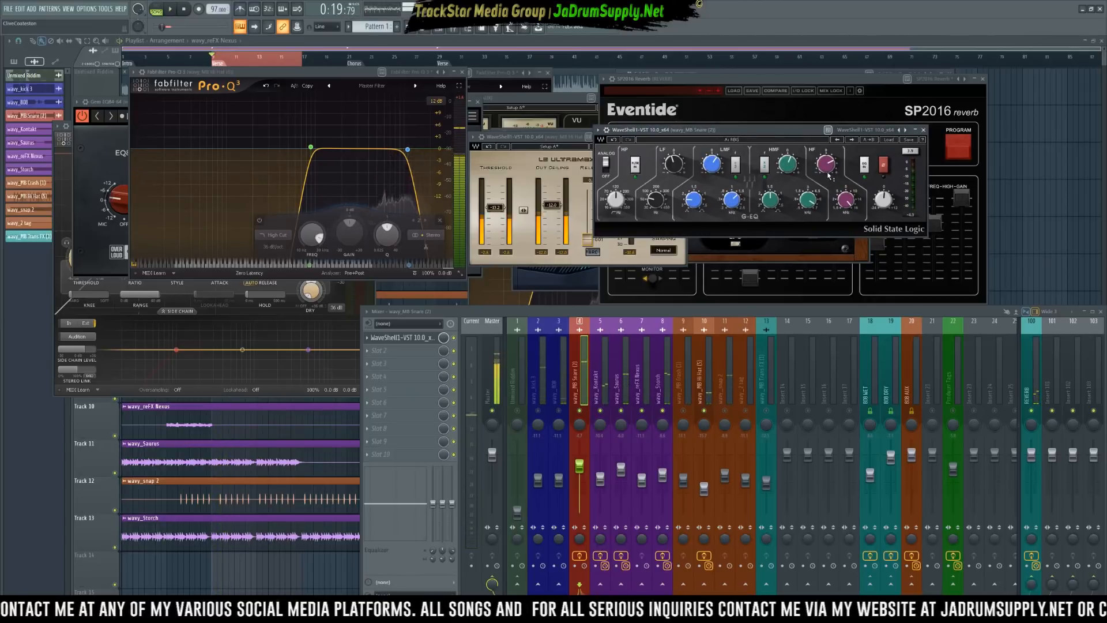
On the snare's SSL G-EQ, set the high-pass to 131 Hz and the LF gain to about 5.2 dB, and adjust the HF gain.
mouse_move(828, 170)
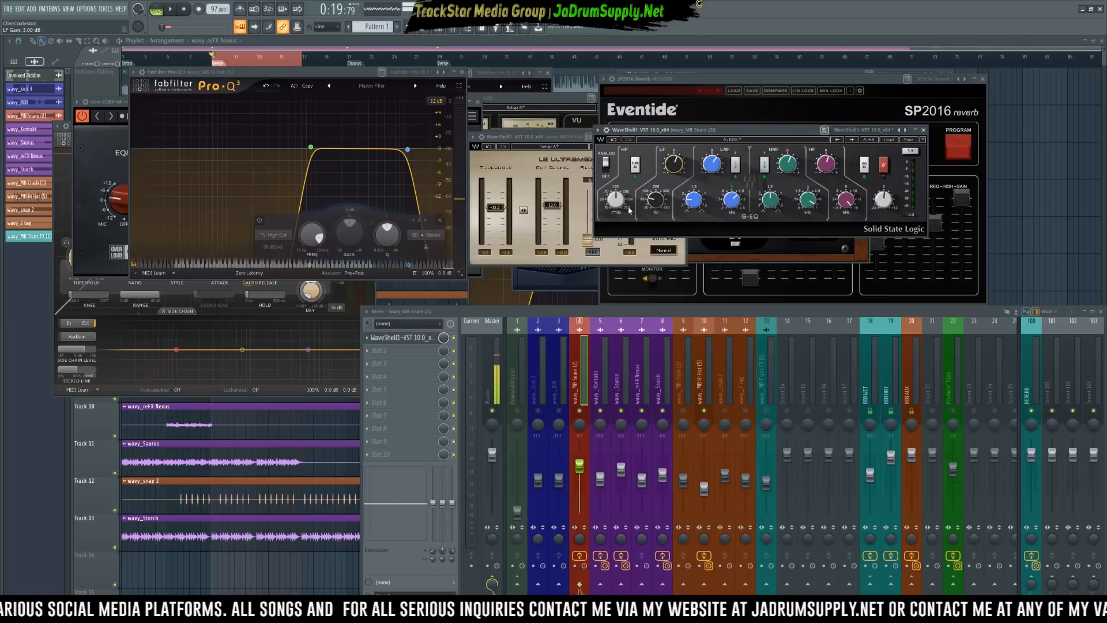
key("space")
left_click_drag(616, 200, 615, 193)
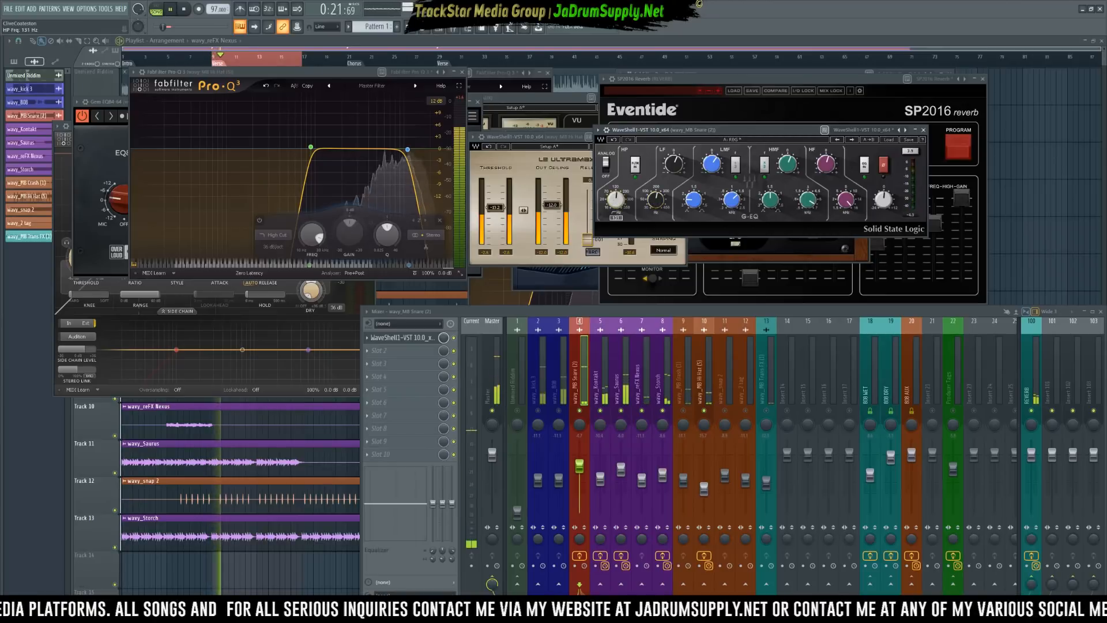
left_click_drag(675, 166, 675, 156)
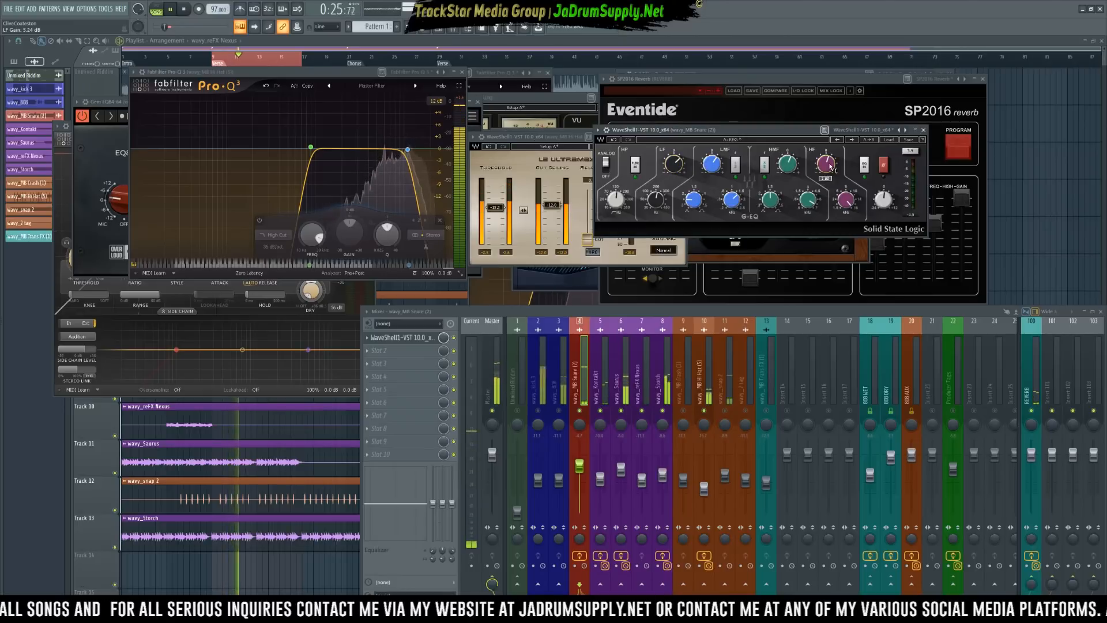
left_click_drag(826, 163, 830, 167)
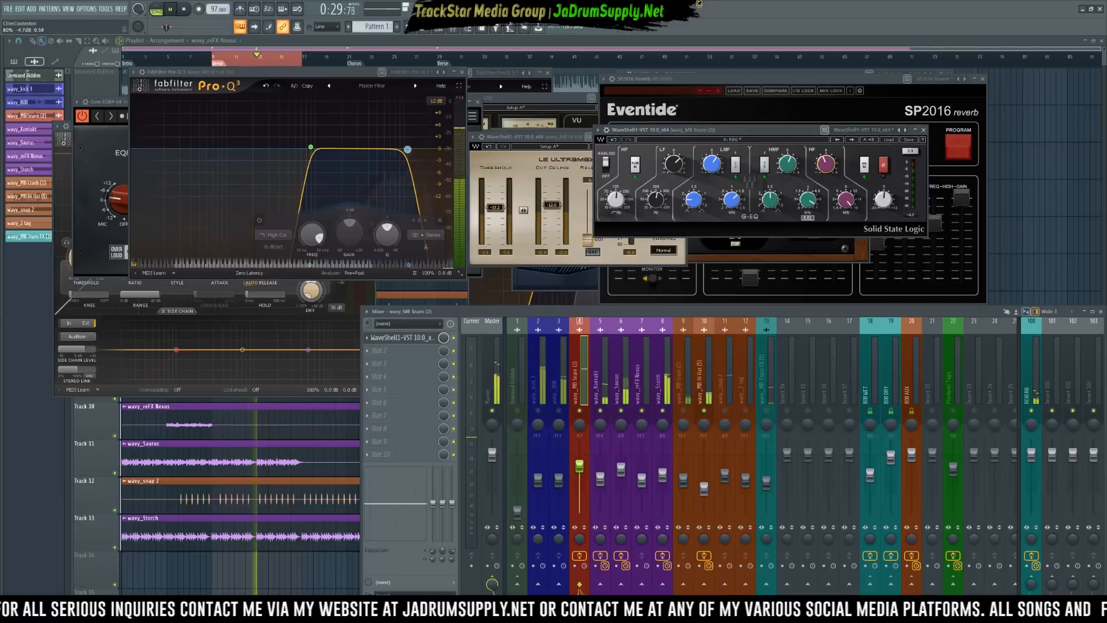
key("space")
key("space")
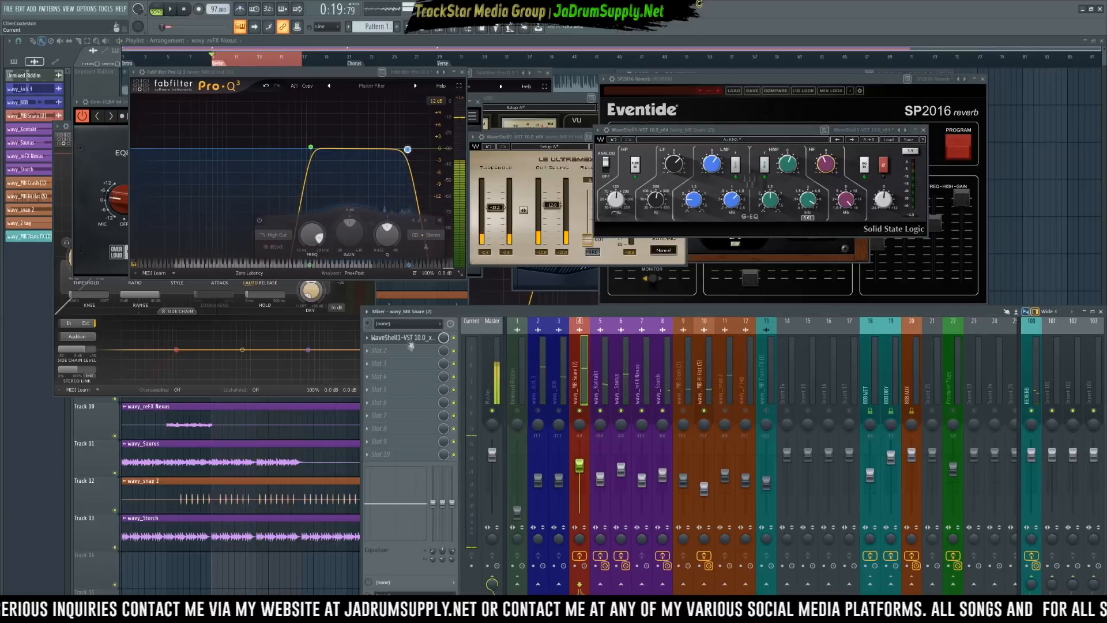
Insert the Waves CLA-76 compressor in the snare track's second effect slot.
left_click(379, 350)
mouse_move(571, 318)
left_click(629, 319)
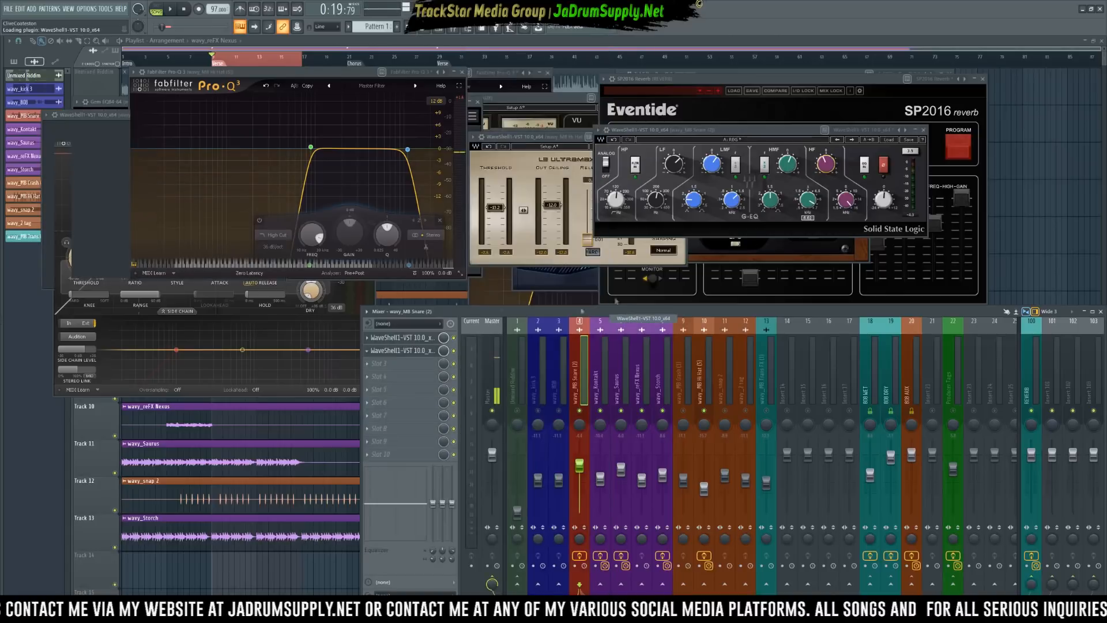
left_click(122, 168)
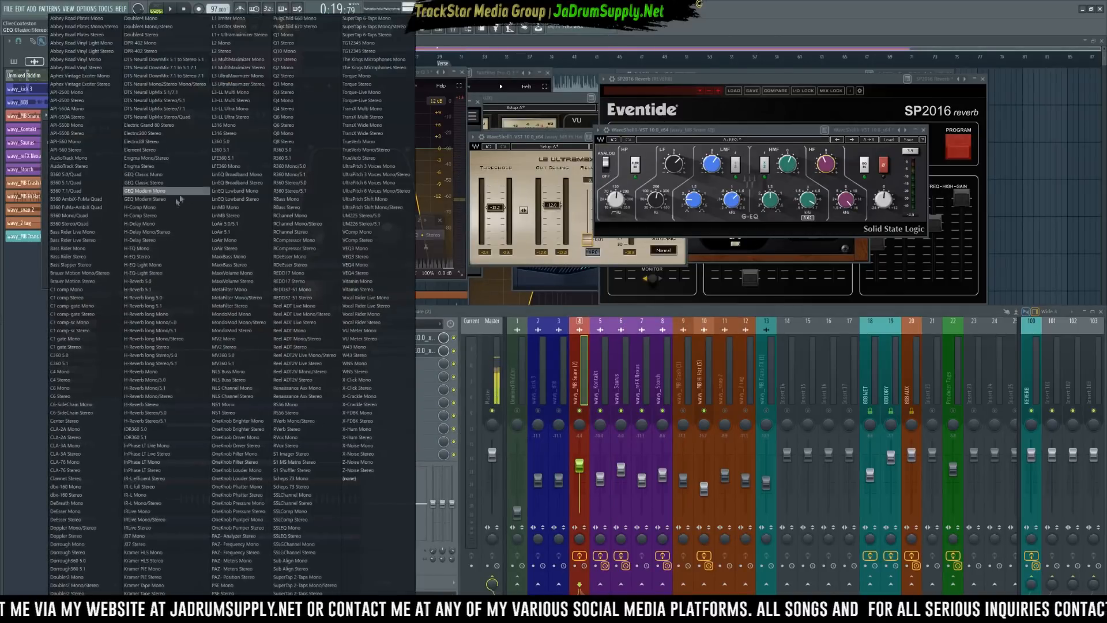
left_click(70, 461)
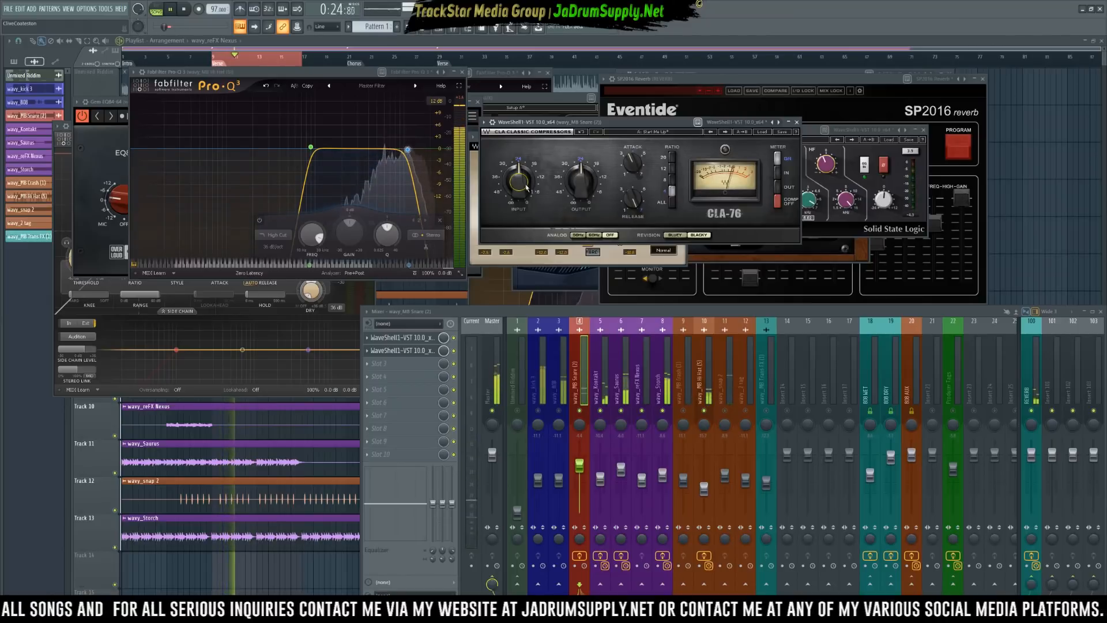
Set the snare CLA-76's input to -22 and raise its output while the loop plays.
mouse_move(525, 186)
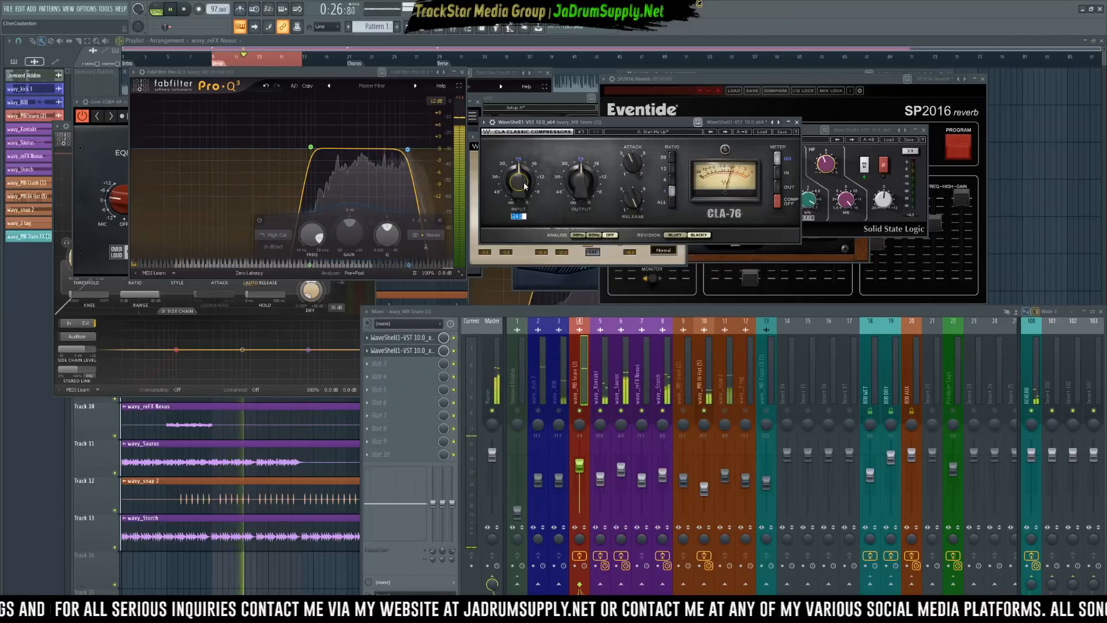
scroll(525, 186, "up", 2)
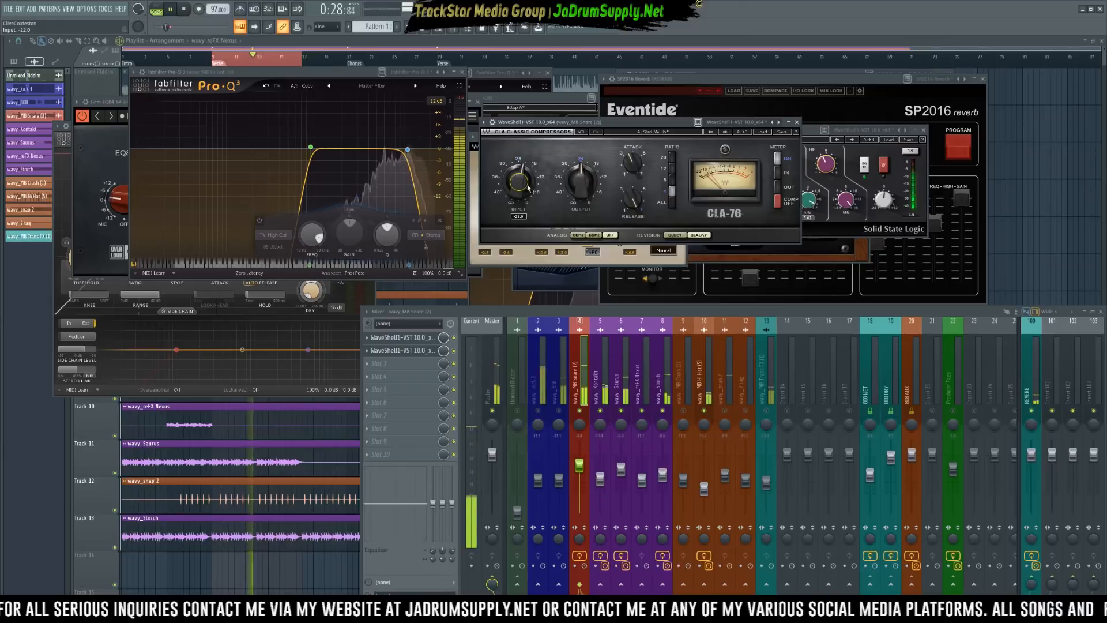
mouse_move(578, 185)
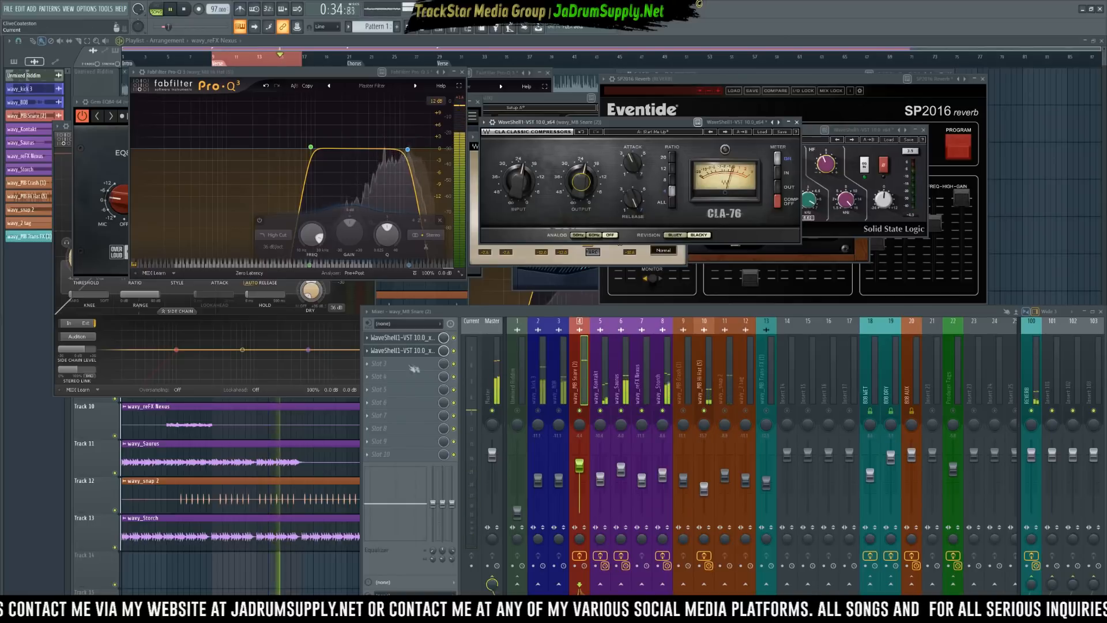
key("space")
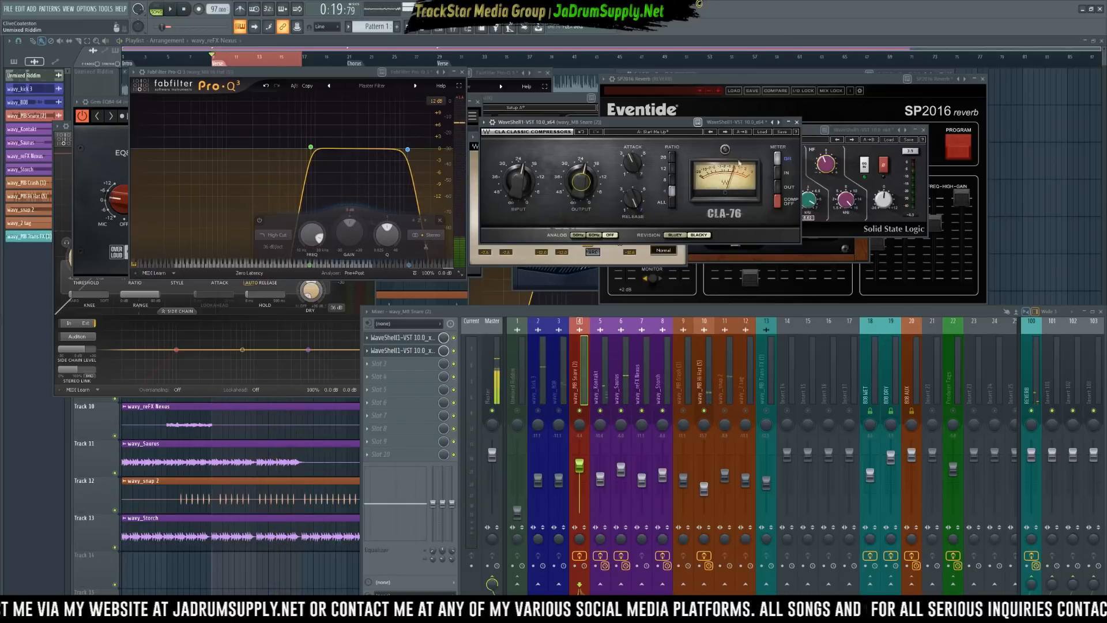
key("space")
Refine the snare's SSL G-EQ beside the CLA-76, switching the LMF divider out and adjusting the mid bands, HF gain and HF frequency.
left_click_drag(684, 127, 487, 116)
left_click_drag(676, 130, 719, 114)
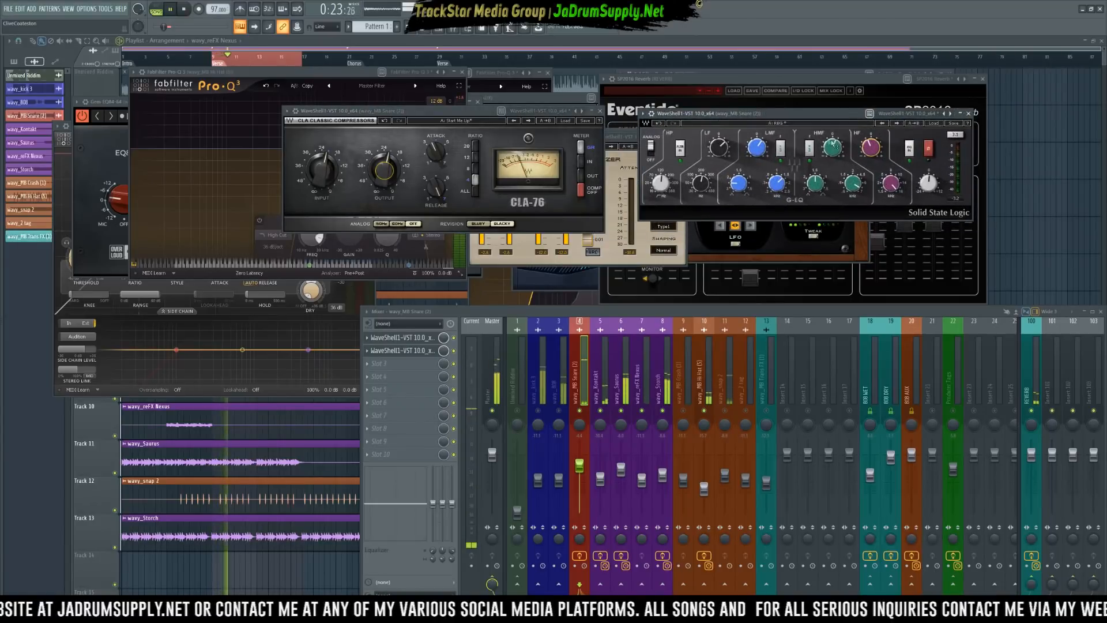
left_click(781, 148)
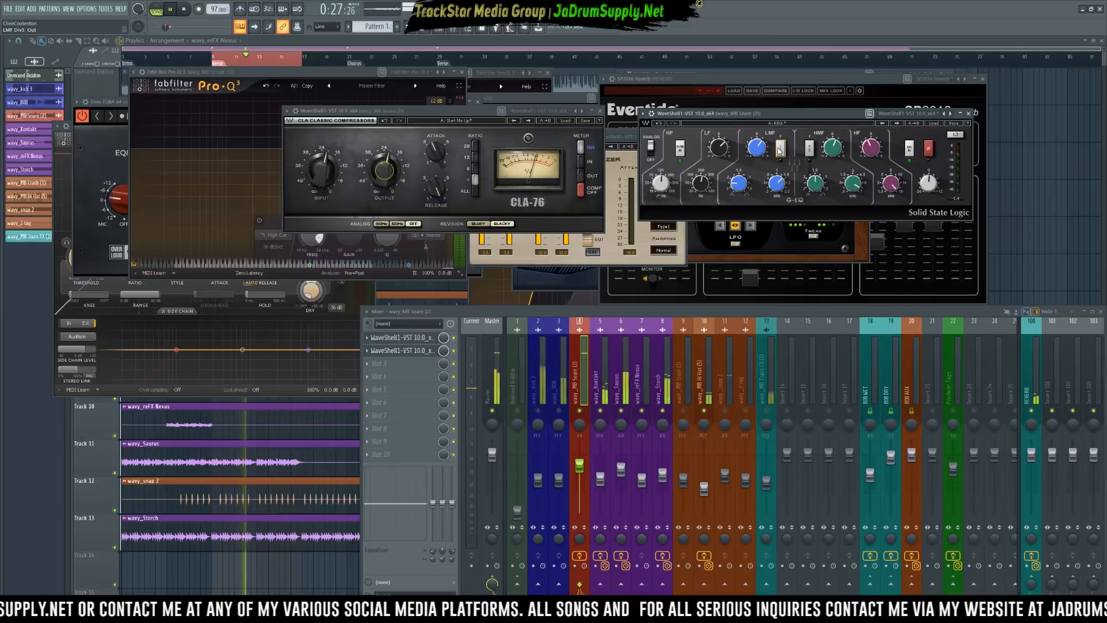
left_click(810, 148)
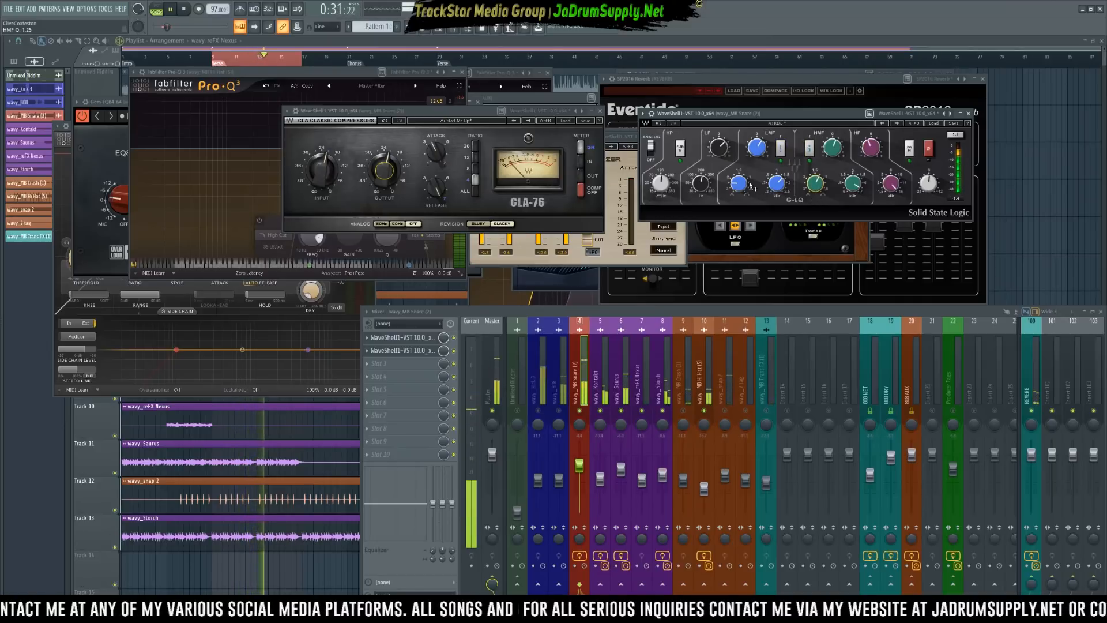
left_click_drag(750, 184, 750, 175)
left_click_drag(871, 148, 891, 185)
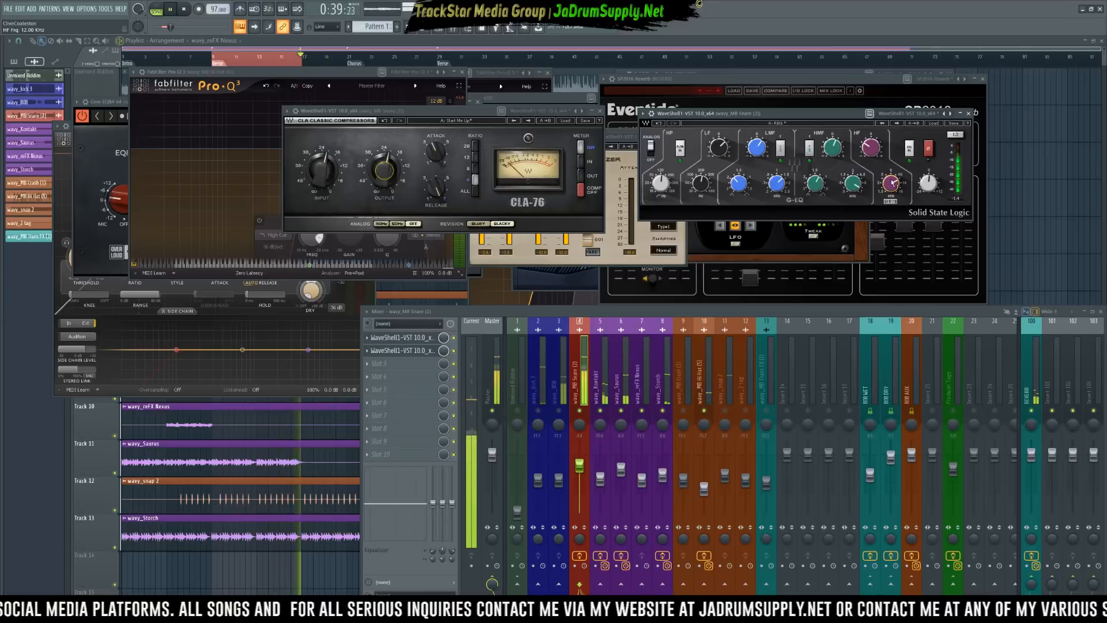
left_click_drag(890, 183, 894, 185)
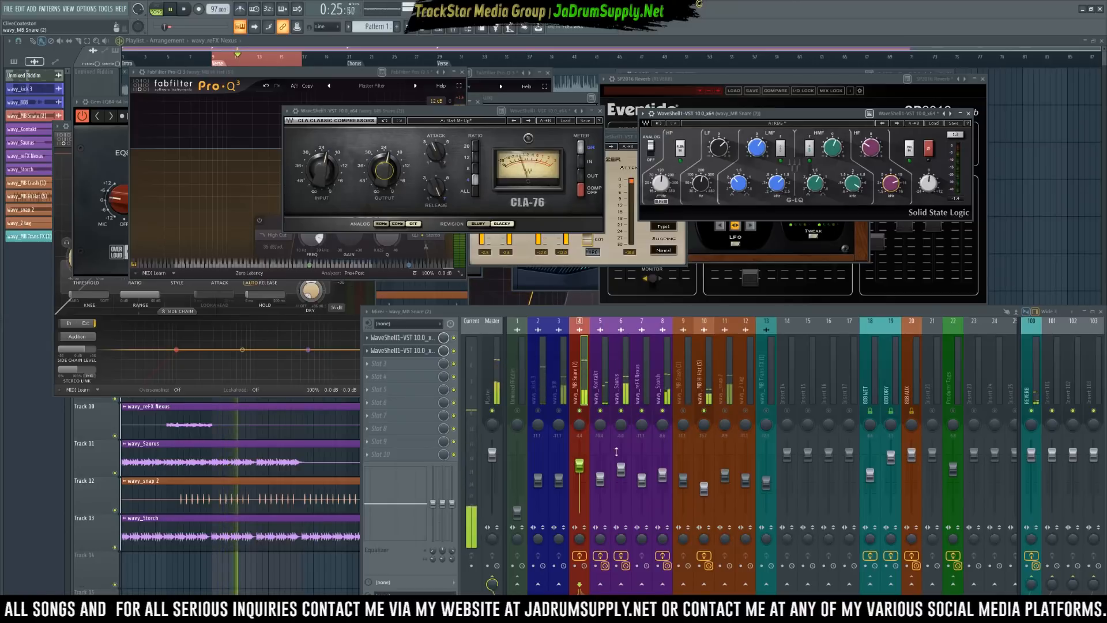
Lower the wavy_MB Snare (2) volume slightly and audition the processed snare in the loop.
left_click_drag(579, 462, 580, 466)
key("space")
key("space")
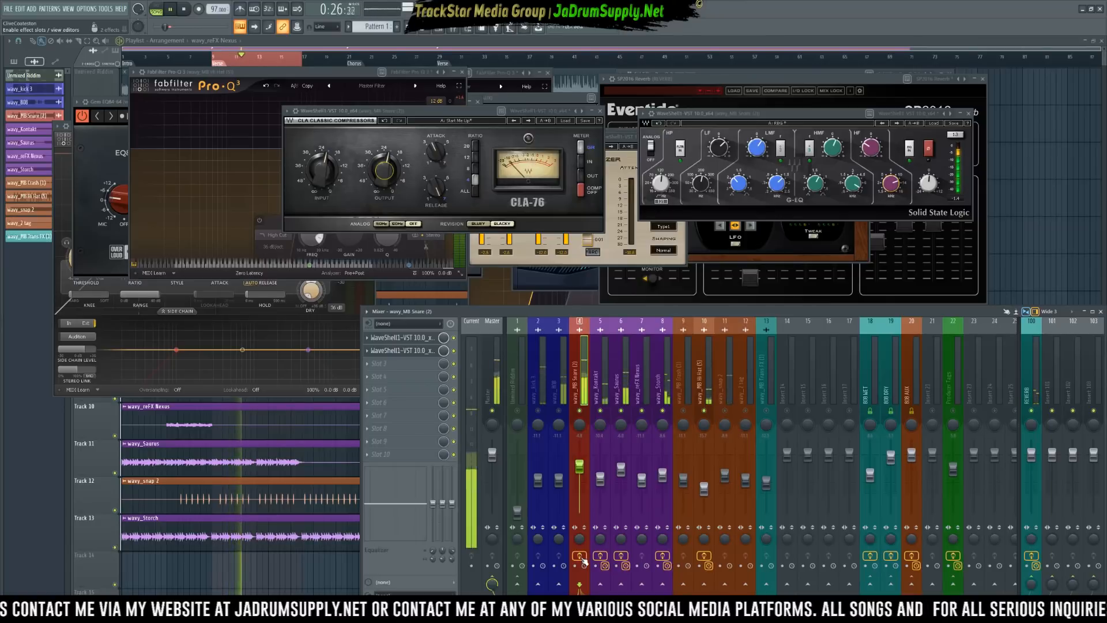
key("space")
key("space")
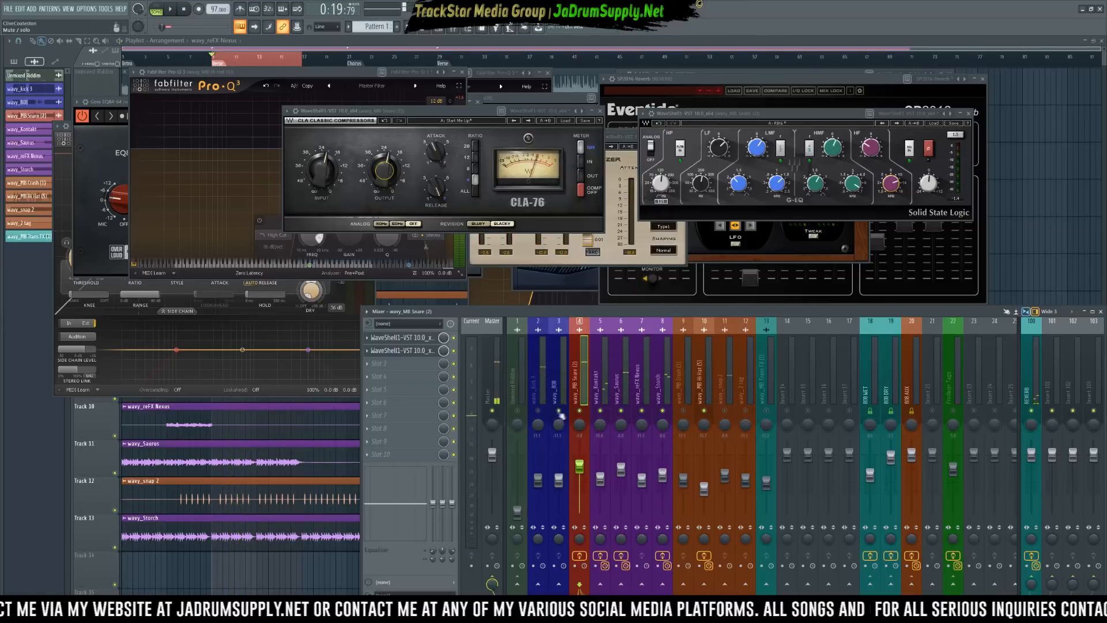
Raise the wavy_808 track's volume to its default level while the loop plays.
left_click(560, 392)
key("space")
left_click_drag(564, 482, 564, 472)
left_click(560, 470, "alt")
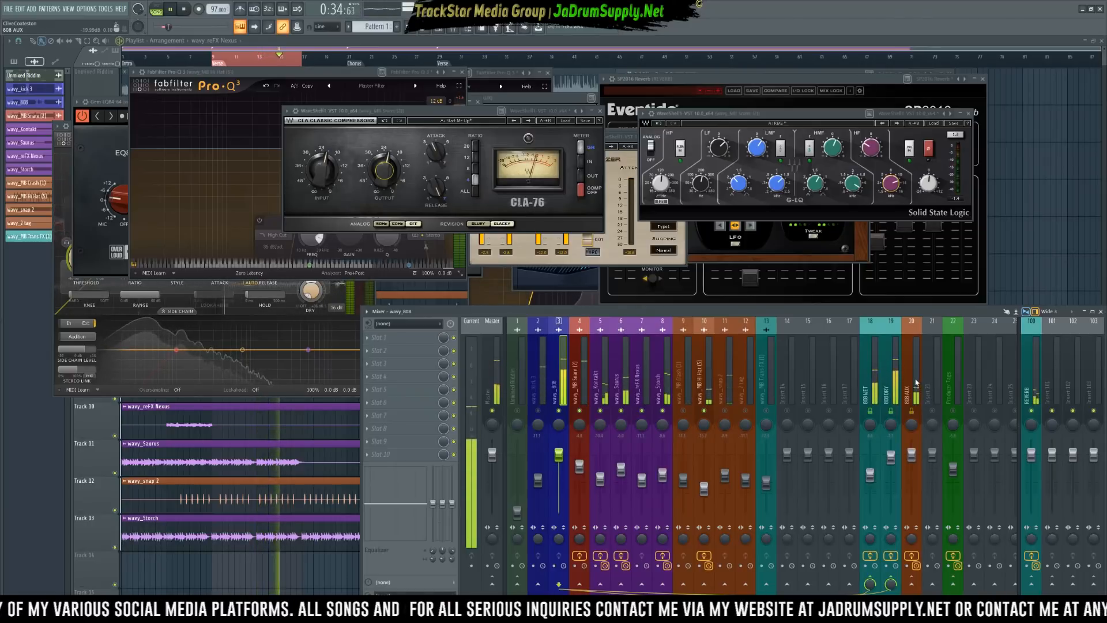
Sidechain the wavy_kick 3 track to the 808 AUX track and open the FabFilter Pro-C 2 on 808 AUX.
left_click(914, 383)
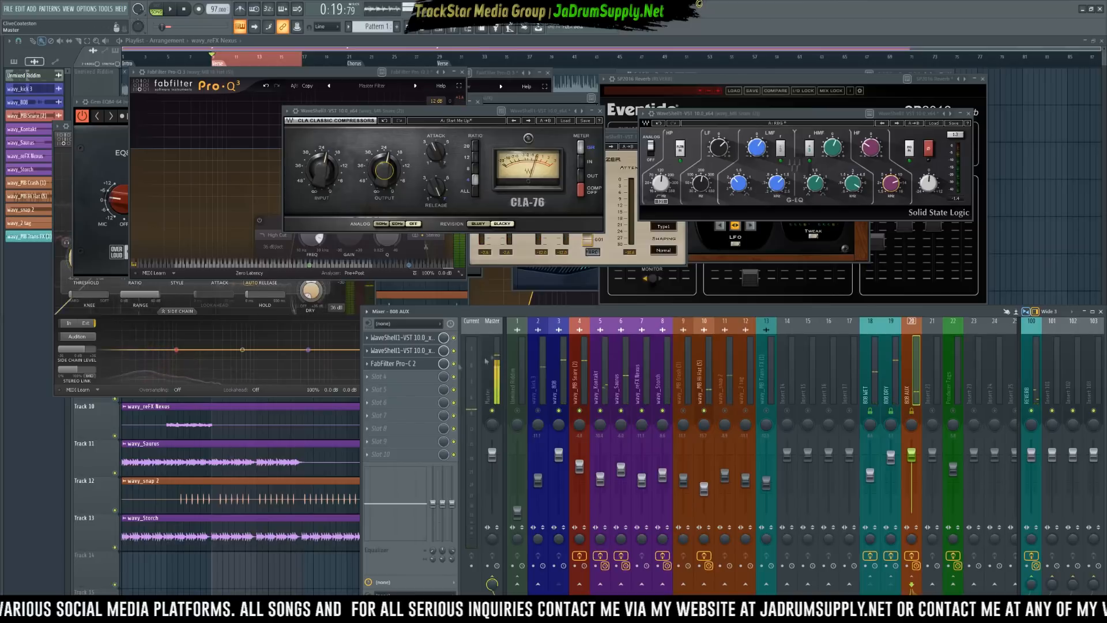
left_click(541, 392)
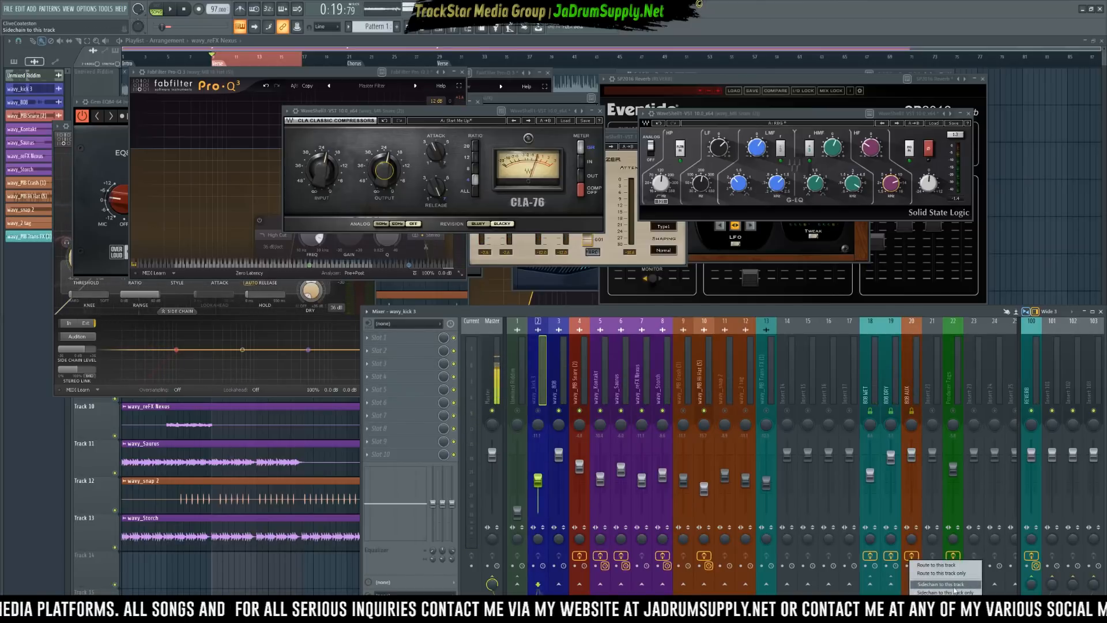
left_click(914, 384)
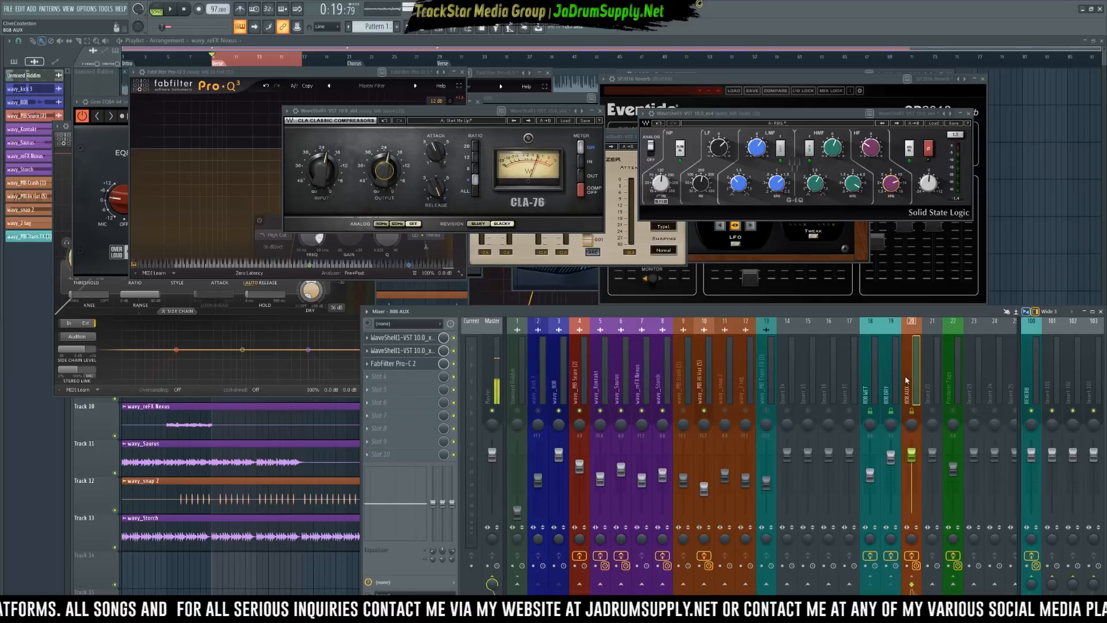
left_click(425, 367)
left_click(425, 366)
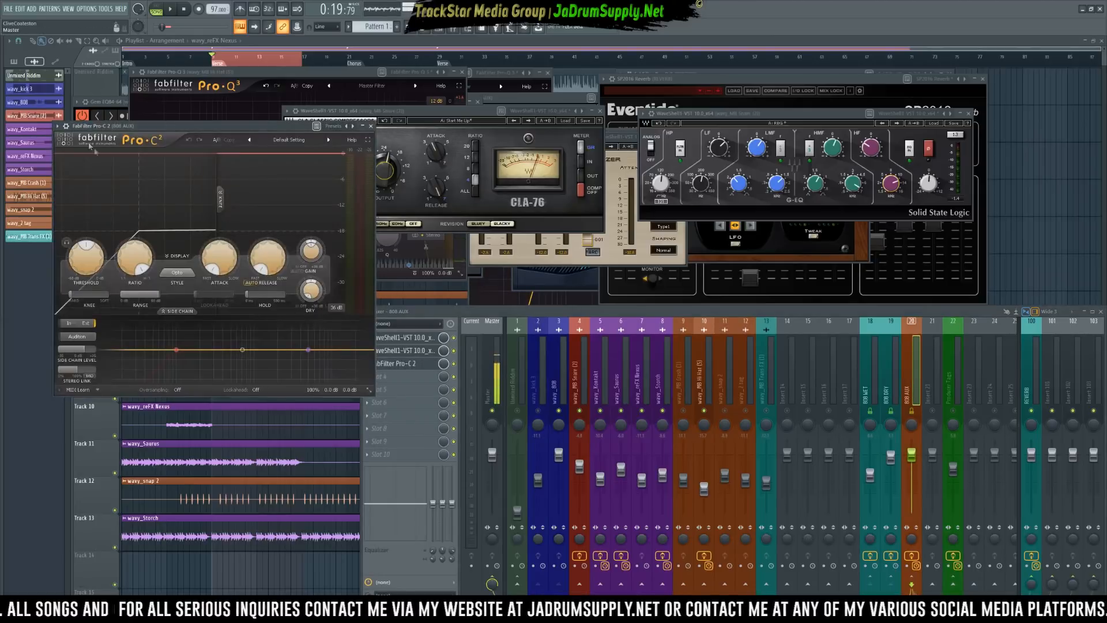
Assign wavy_kick 3 to the Pro-C 2's stereo side-chain input in its processing settings, and return to the compressor's controls.
left_click_drag(98, 127, 605, 107)
left_click(566, 107)
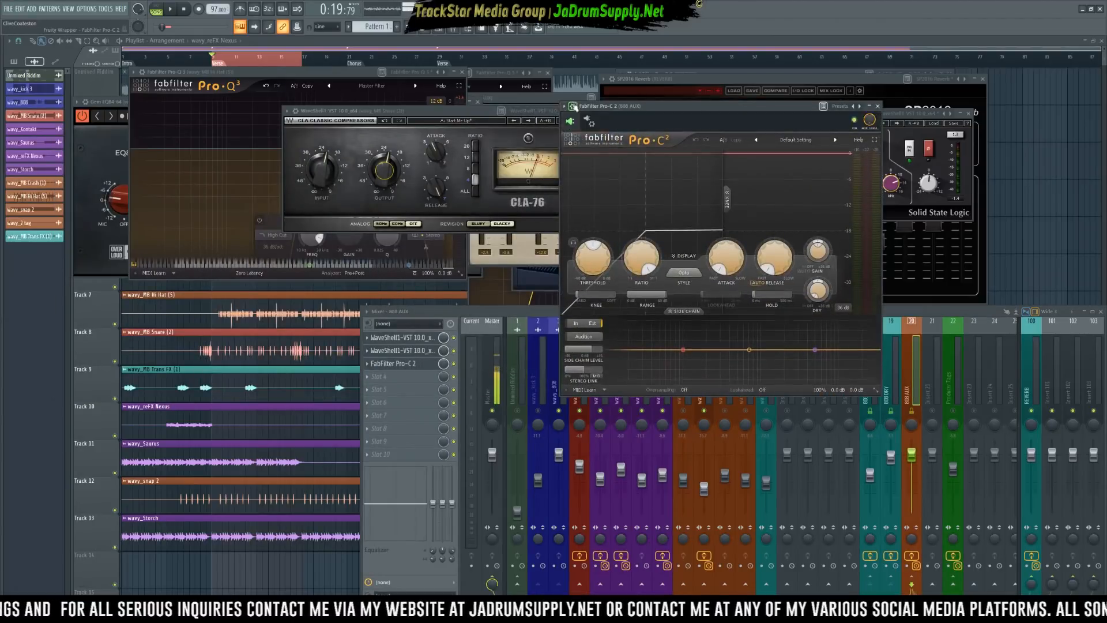
left_click(592, 124)
left_click_drag(672, 105, 689, 97)
key("space")
left_click(616, 133)
left_click_drag(600, 228, 629, 241)
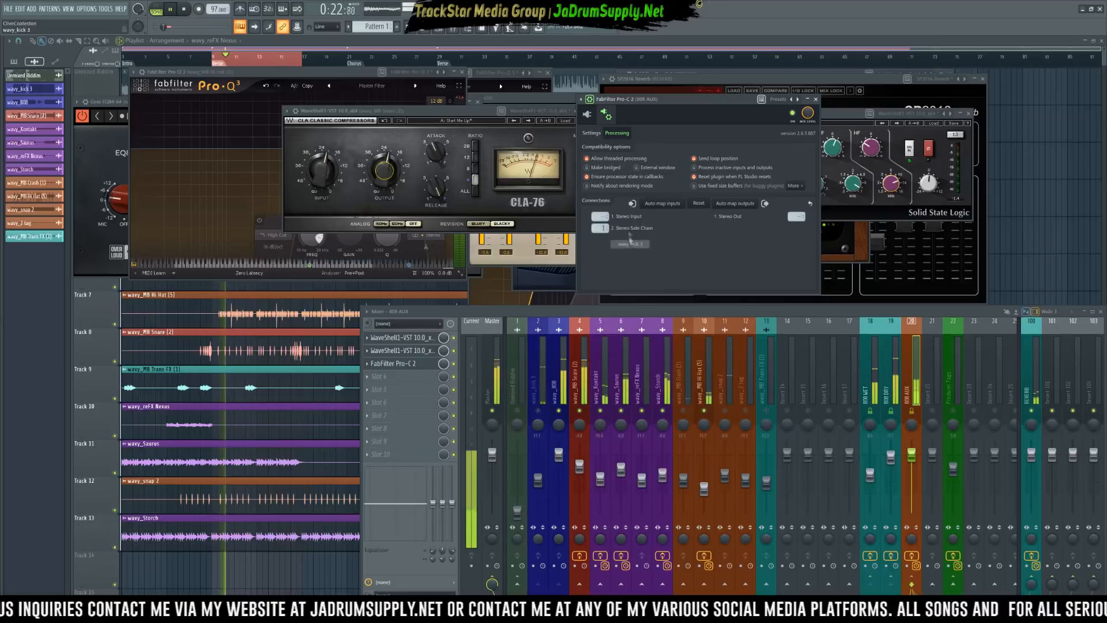
left_click(604, 116)
left_click_drag(778, 98, 353, 82)
Lower the wavy_808 track's volume slightly and restart playback to hear it against the kick.
key("space")
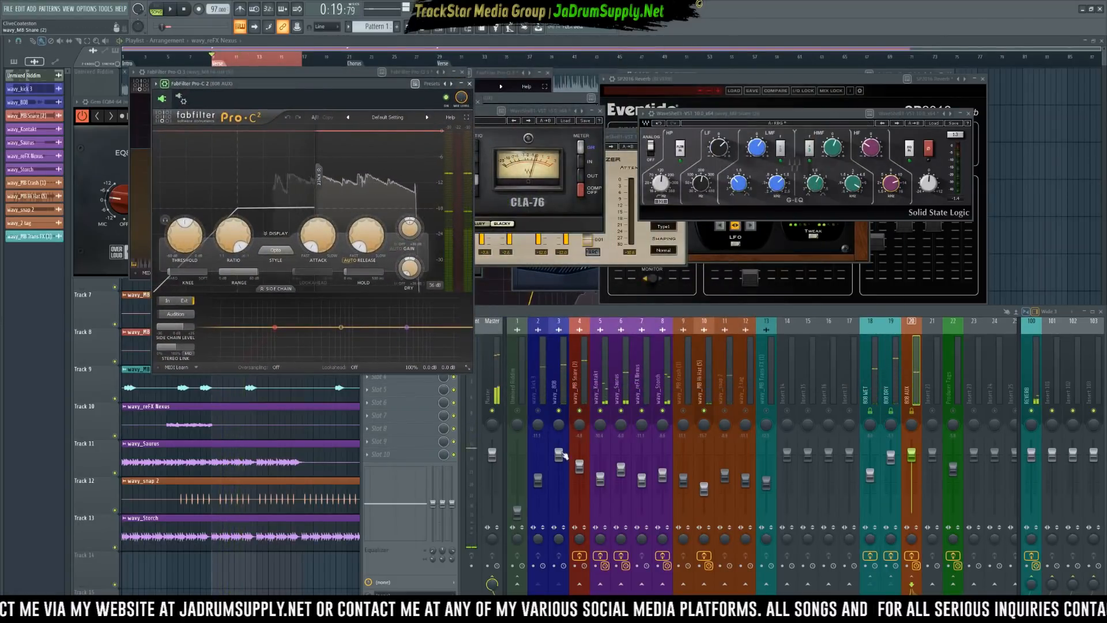
left_click_drag(559, 455, 558, 463)
key("space")
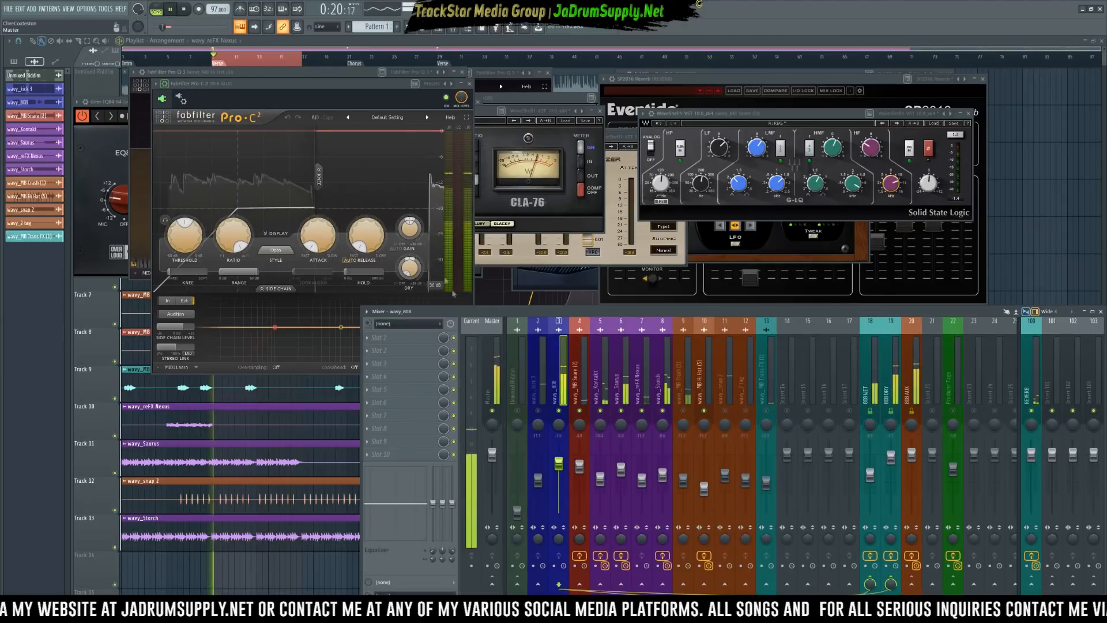
Move the Pro-C 2 window clear of the other plugins, select the wavy_kick 3 mixer track and play the loop.
left_click_drag(334, 85, 608, 59)
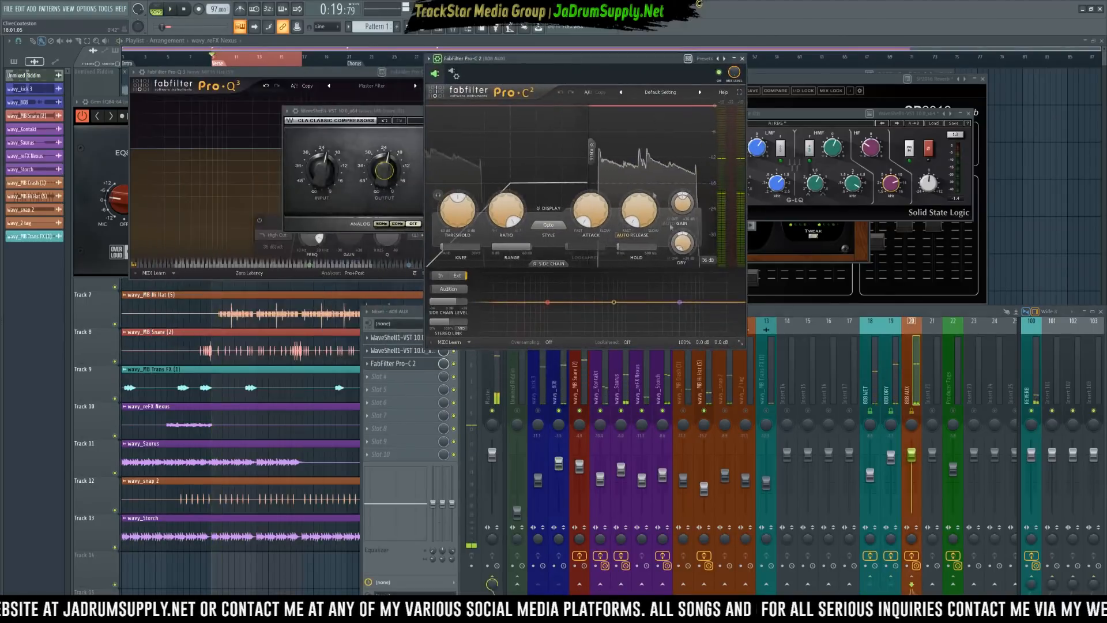
key("space")
left_click(544, 415)
key("space")
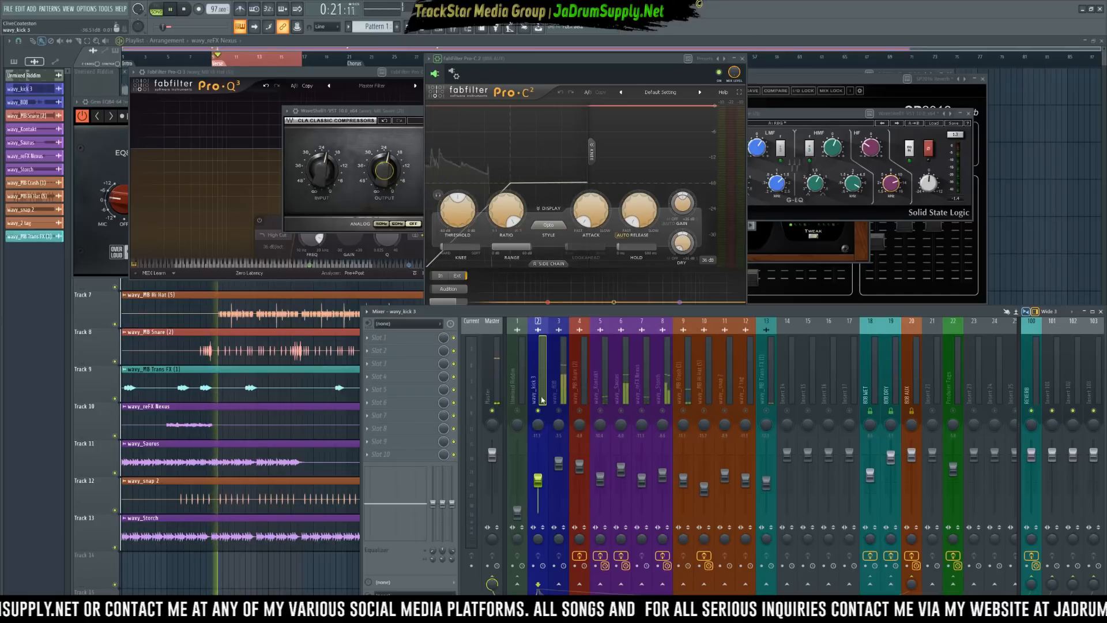
key("space")
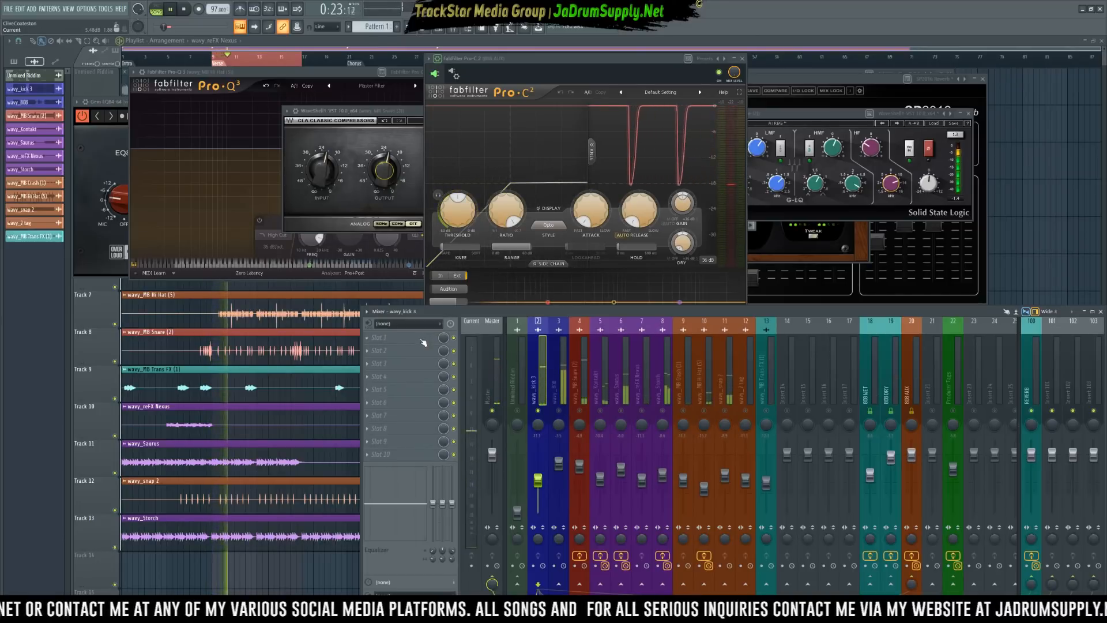
Add Fruity Parametric EQ 2 to the first slot of wavy_kick 3, load the Kick EQ preset and play the loop.
left_click(424, 344)
mouse_move(424, 348)
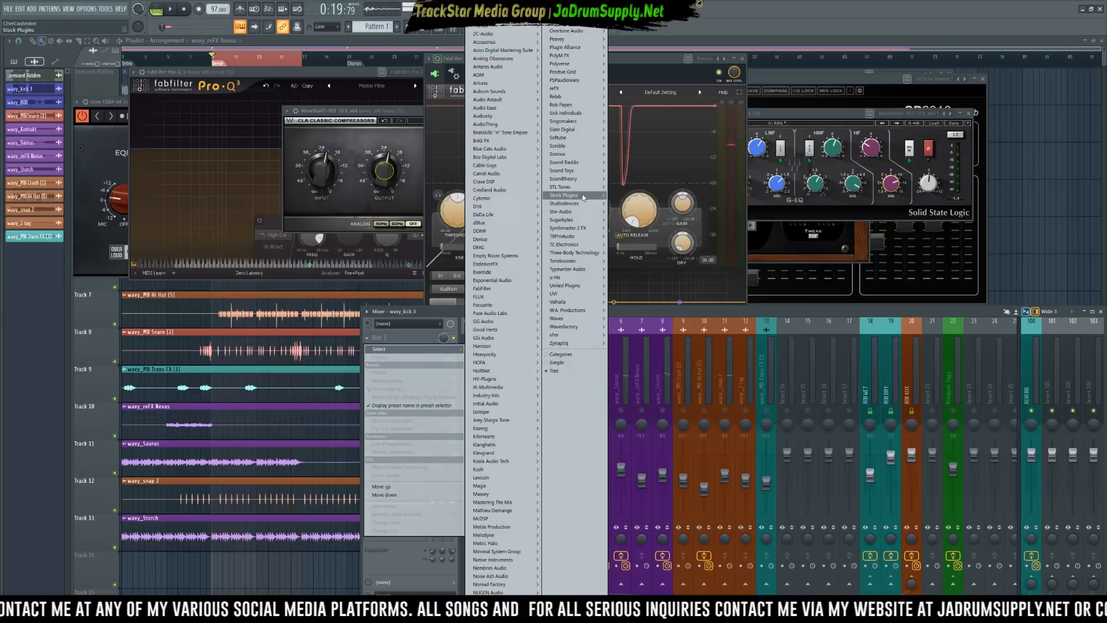
mouse_move(568, 194)
mouse_move(639, 205)
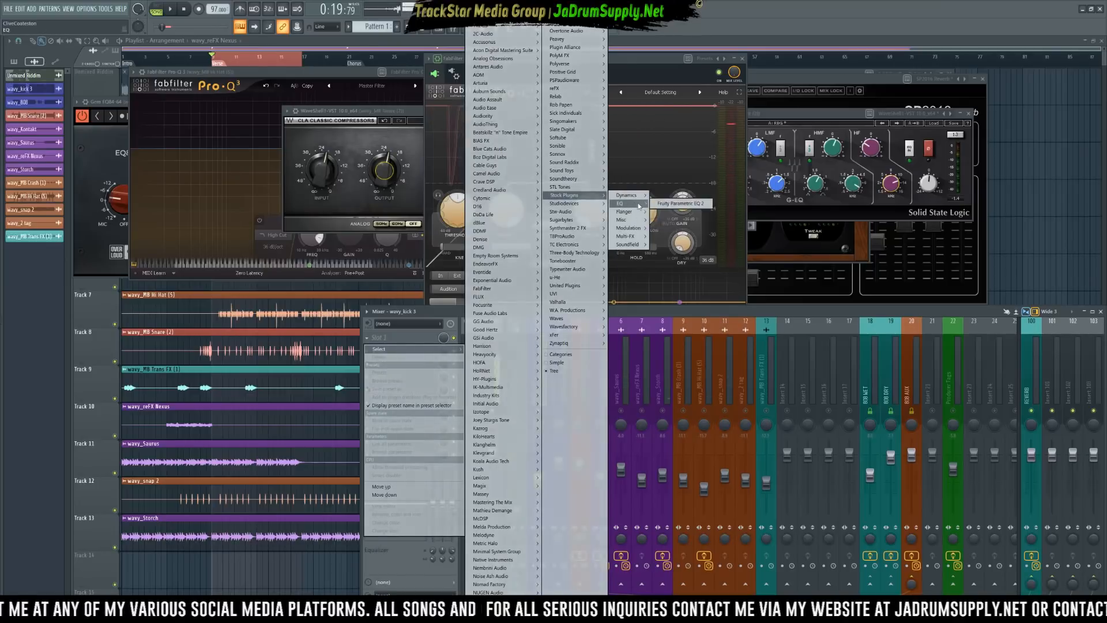
left_click(680, 204)
left_click_drag(310, 147, 312, 151)
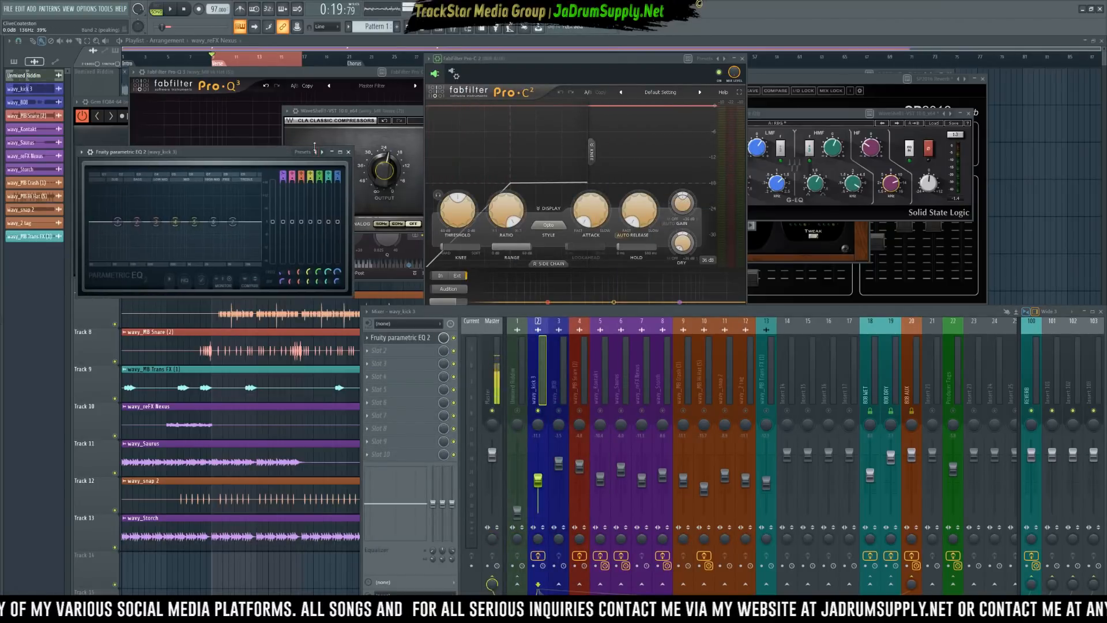
left_click(312, 151)
left_click(340, 210)
key("space")
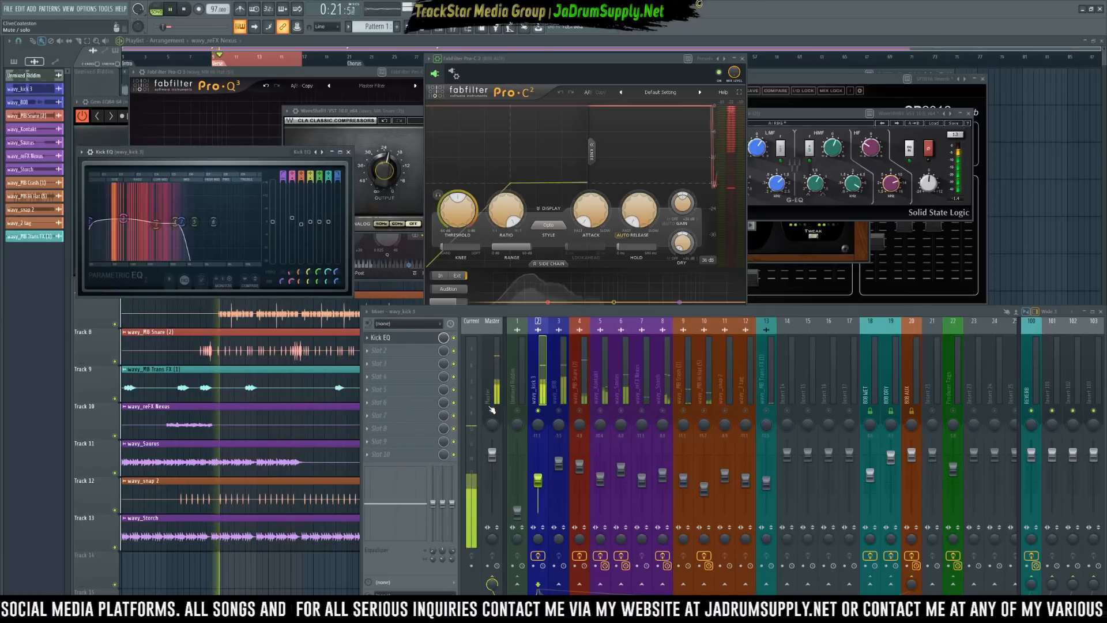
Load the Waves PuigTec EQP1A through WaveShell-VST 9.91_x64 in slot 2 of wavy_kick 3.
left_click(392, 351)
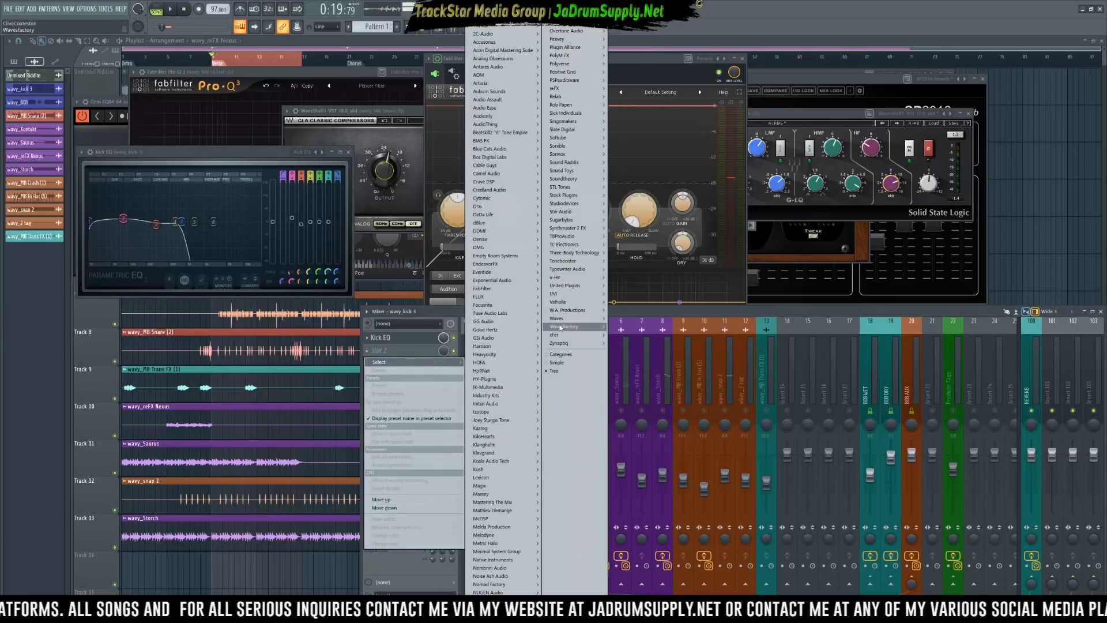
mouse_move(586, 320)
left_click(640, 320)
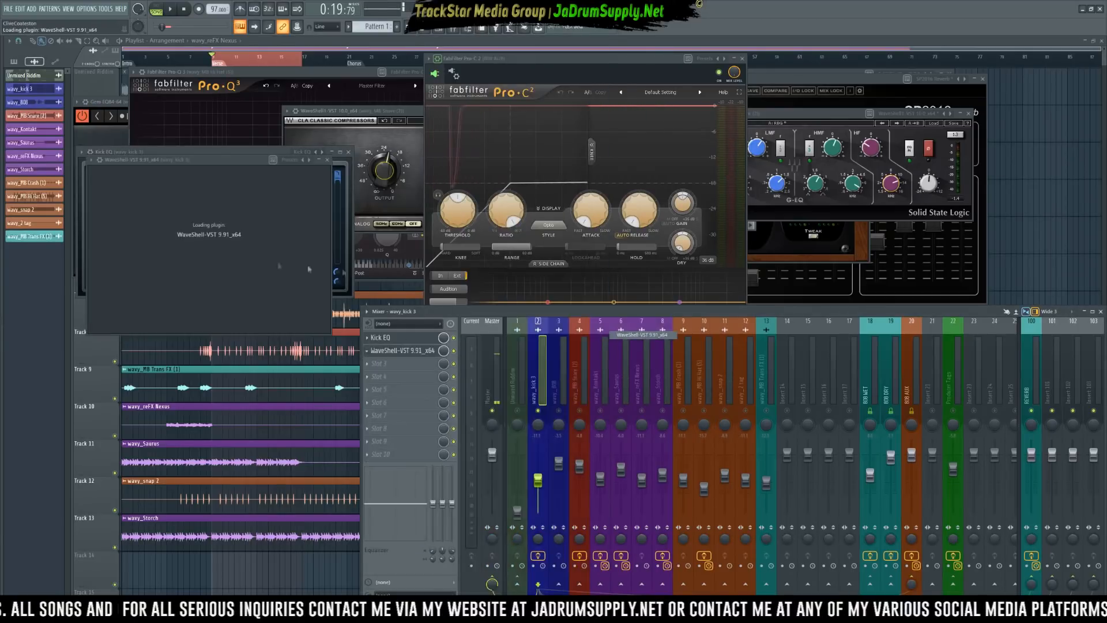
left_click(165, 211)
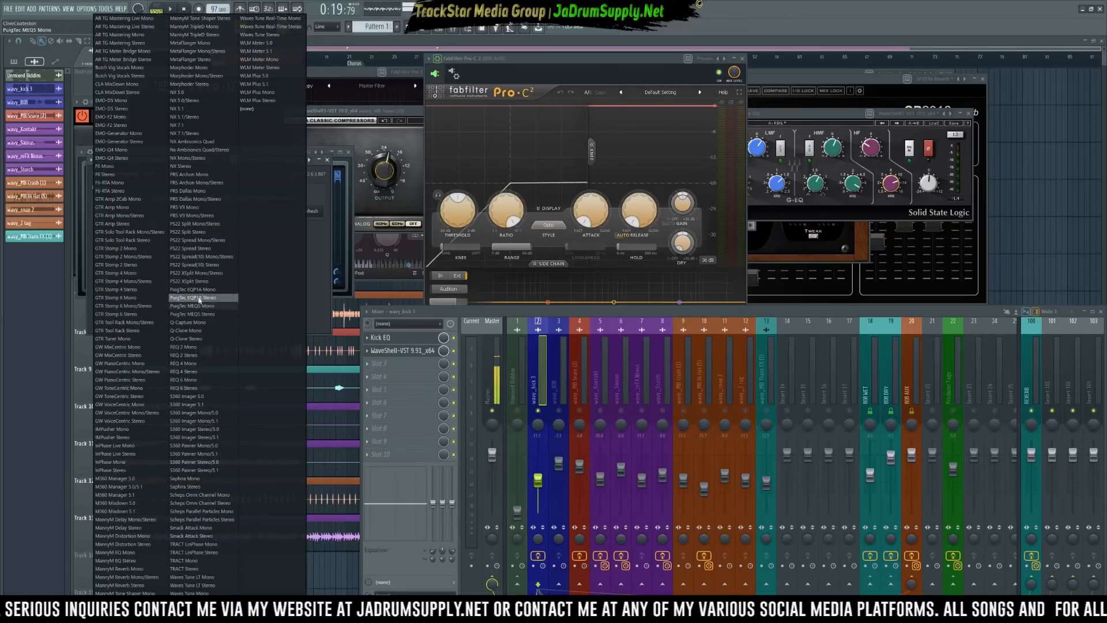
left_click(208, 290)
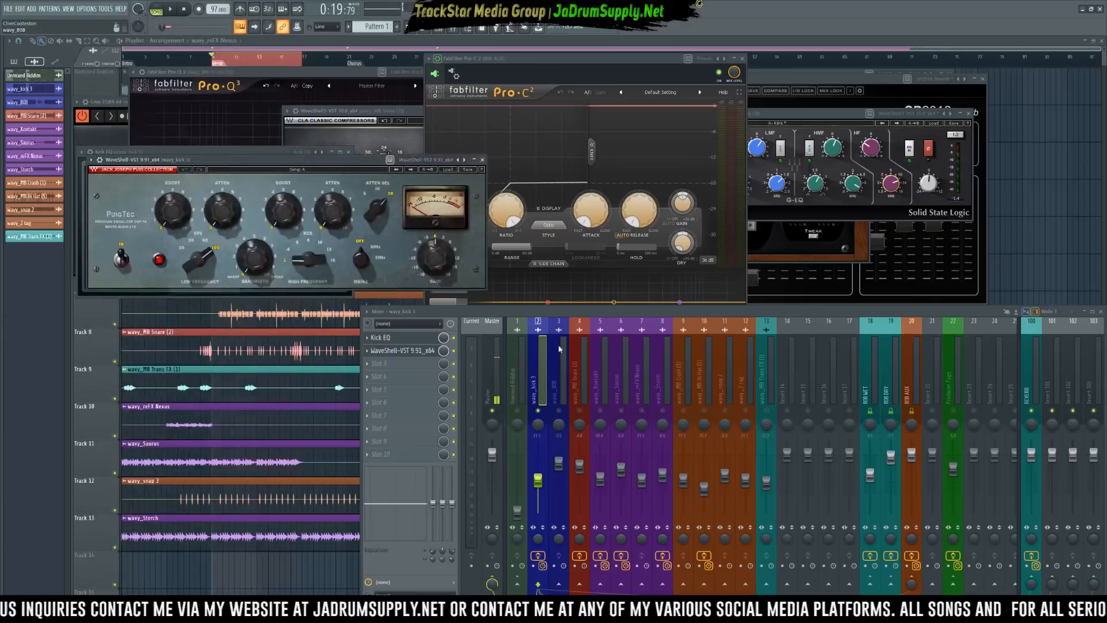
Insert the Waves PuigChild 660 compressor through WaveShell1-VST 10.0 in slot 2, ahead of the PuigTec EQ.
left_click(414, 353)
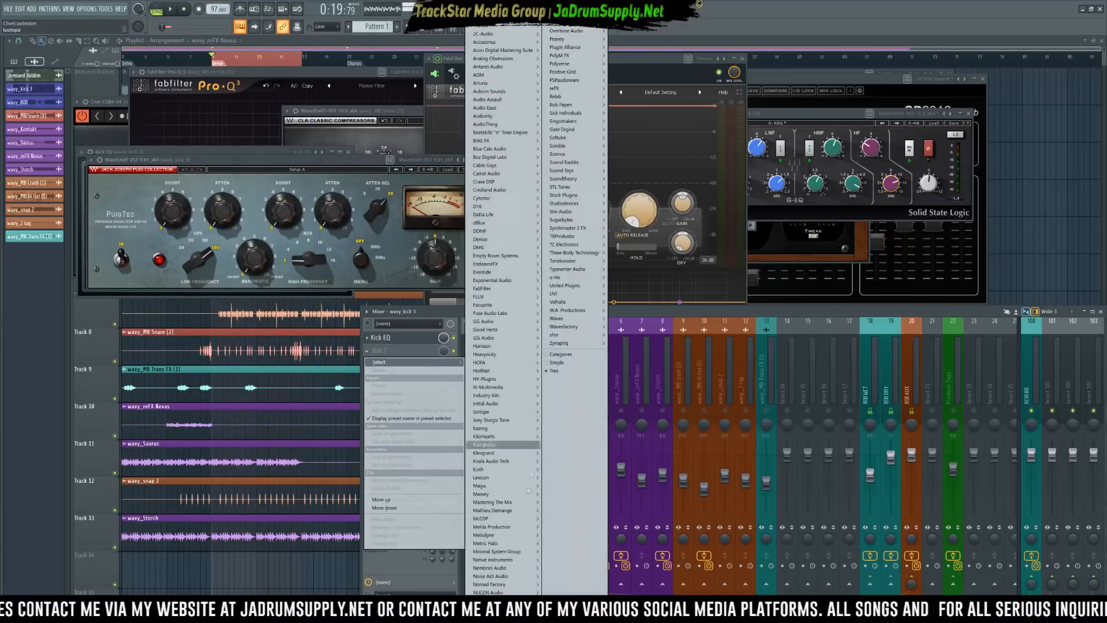
mouse_move(573, 306)
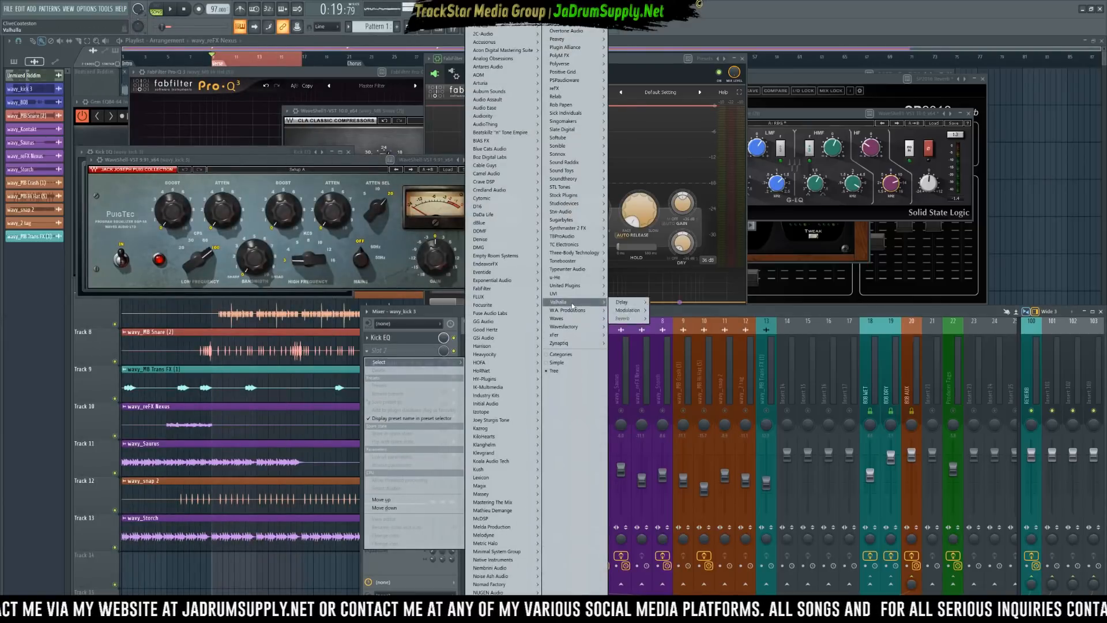
left_click(637, 319)
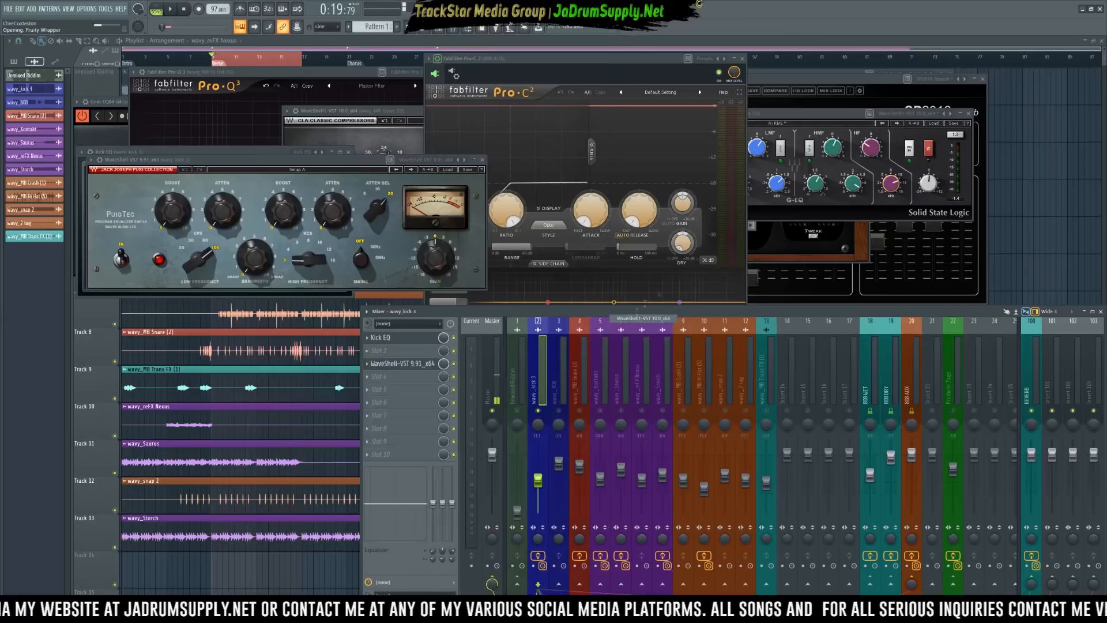
left_click(116, 132)
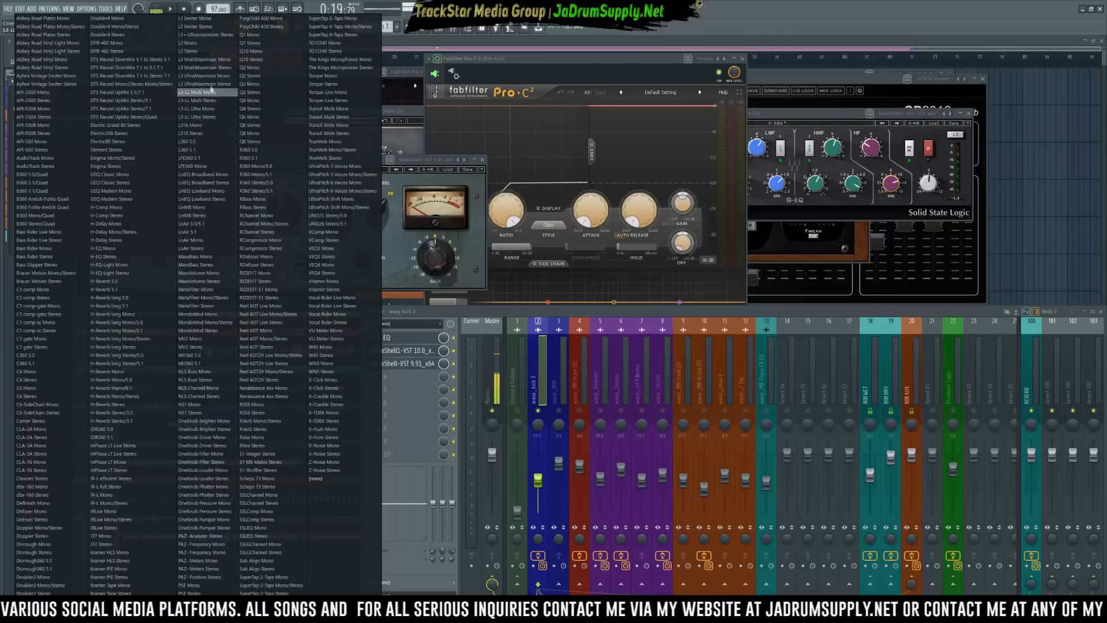
left_click(279, 20)
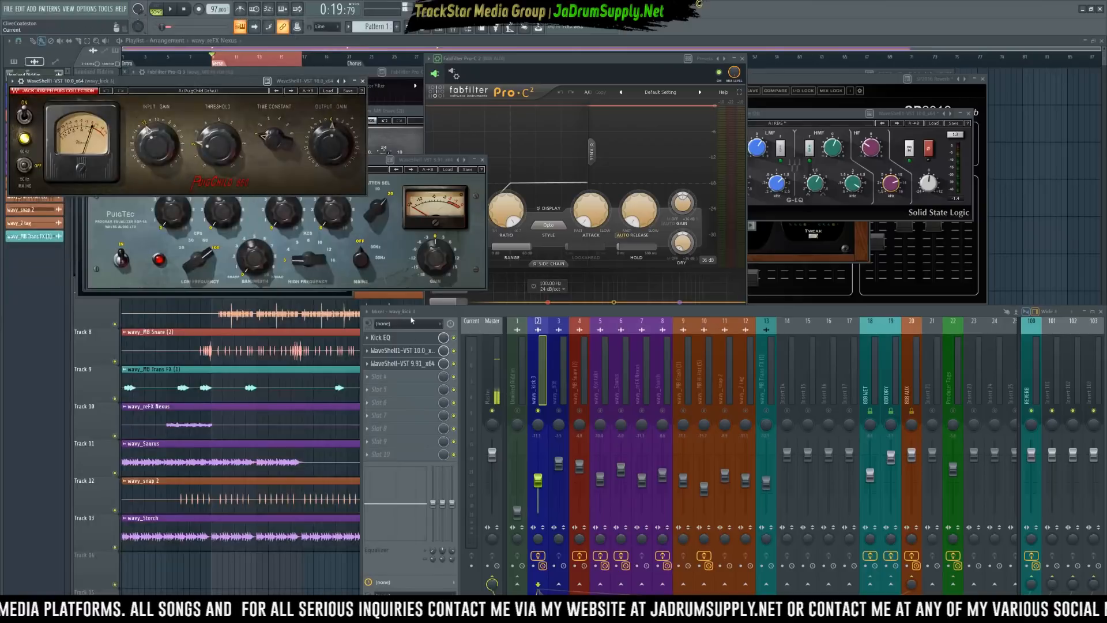
Arrange the Kick EQ, PuigChild and PuigTec windows side by side in that order, and bypass the PuigTec slot.
left_click_drag(235, 83, 431, 85)
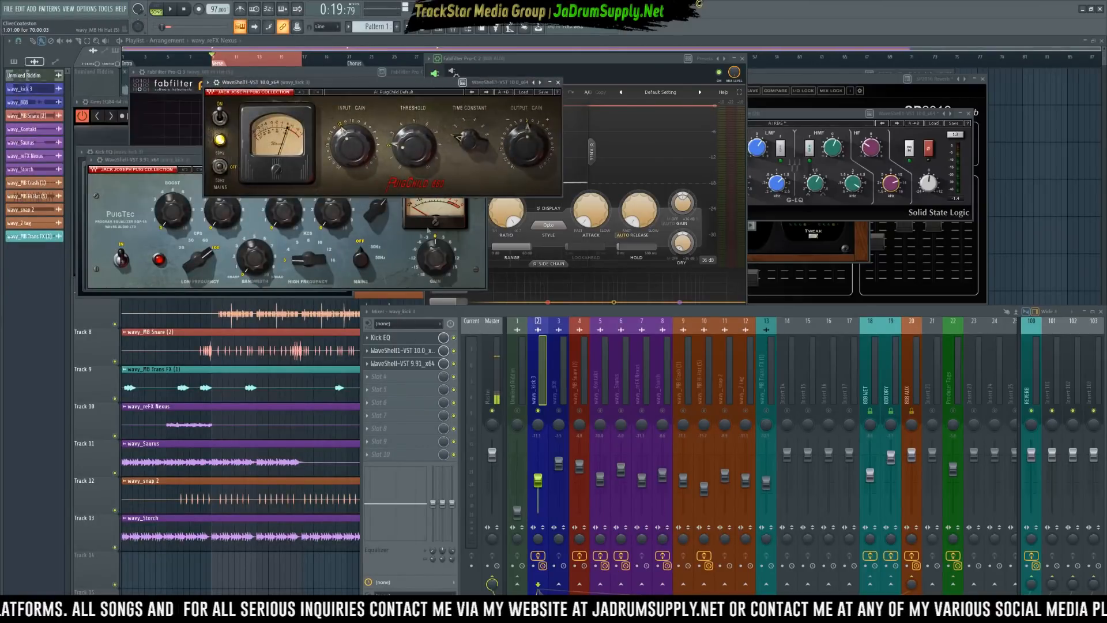
left_click(406, 243)
left_click_drag(236, 160, 745, 105)
left_click_drag(420, 90, 521, 145)
left_click_drag(203, 159, 145, 132)
left_click_drag(337, 142, 330, 134)
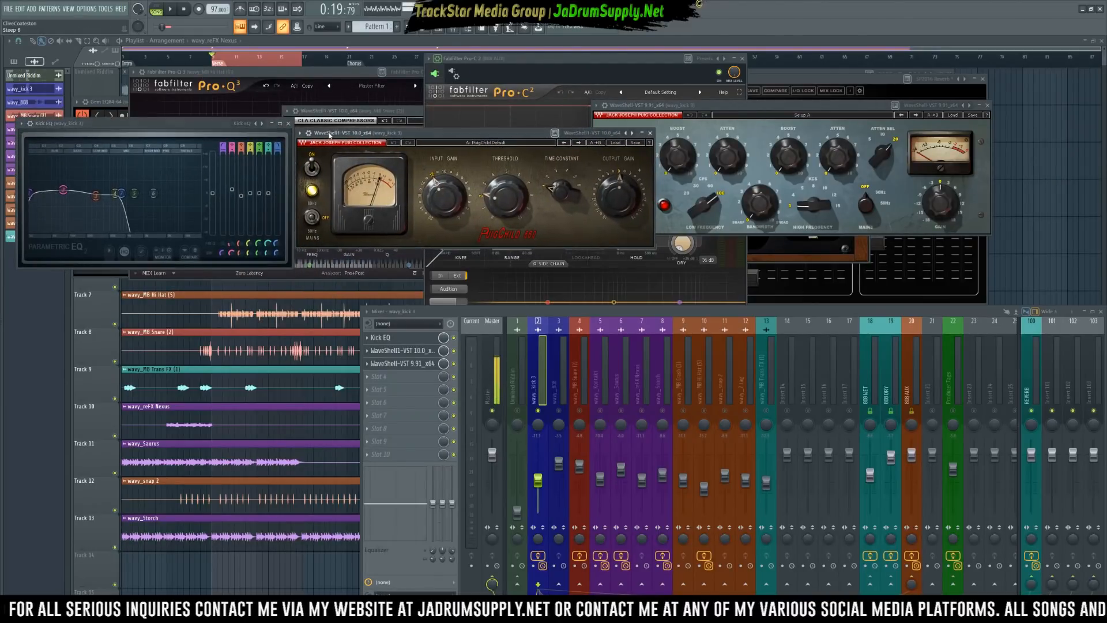
left_click(718, 99)
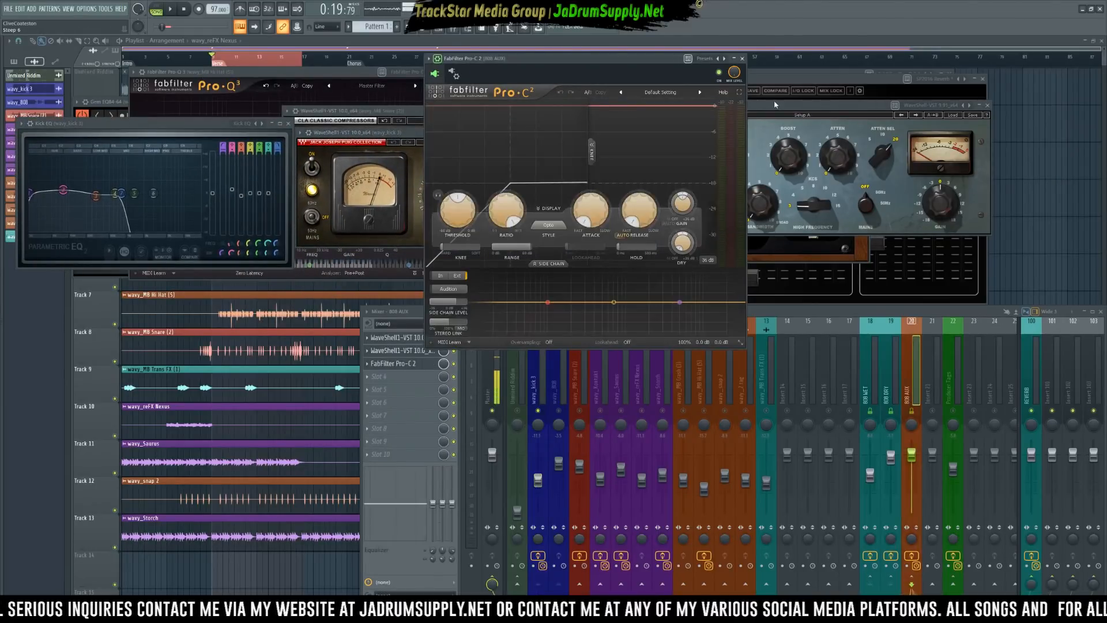
left_click_drag(775, 105, 819, 119)
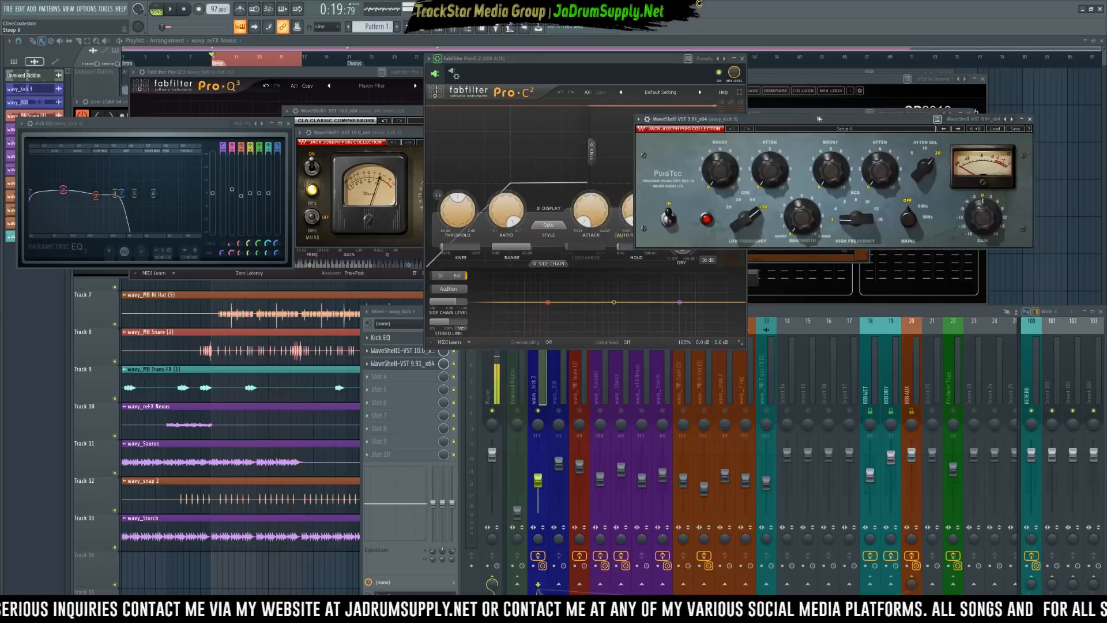
left_click(402, 132)
left_click(455, 369)
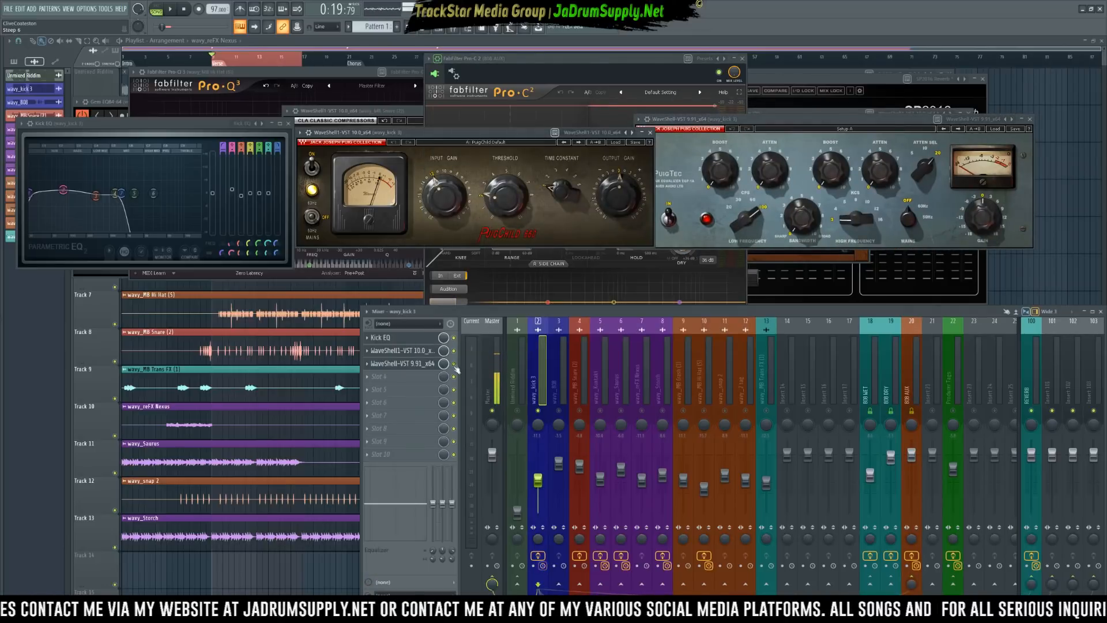
Adjust the PuigChild's input gain and set its time constant to 4 while the loop plays.
key("space")
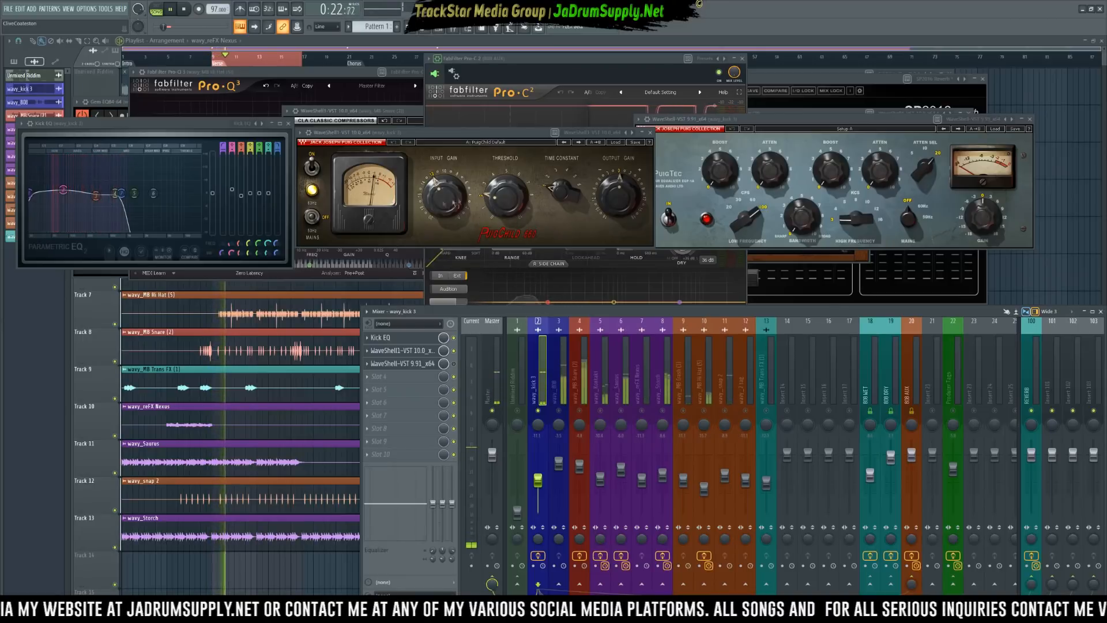
scroll(449, 195, "up", 3)
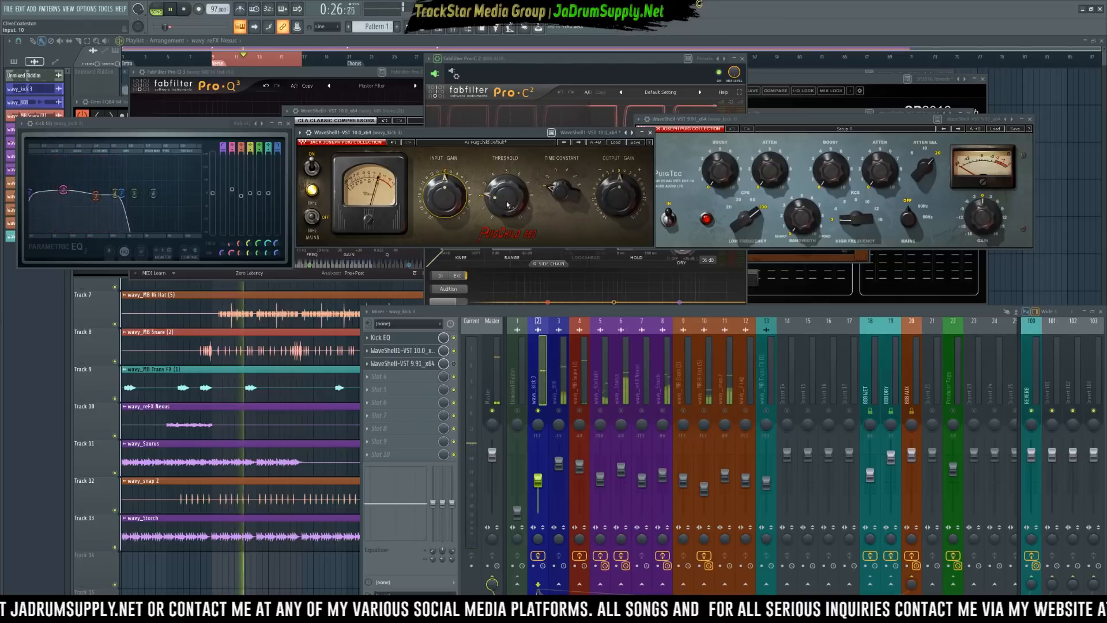
scroll(509, 211, "up", 5)
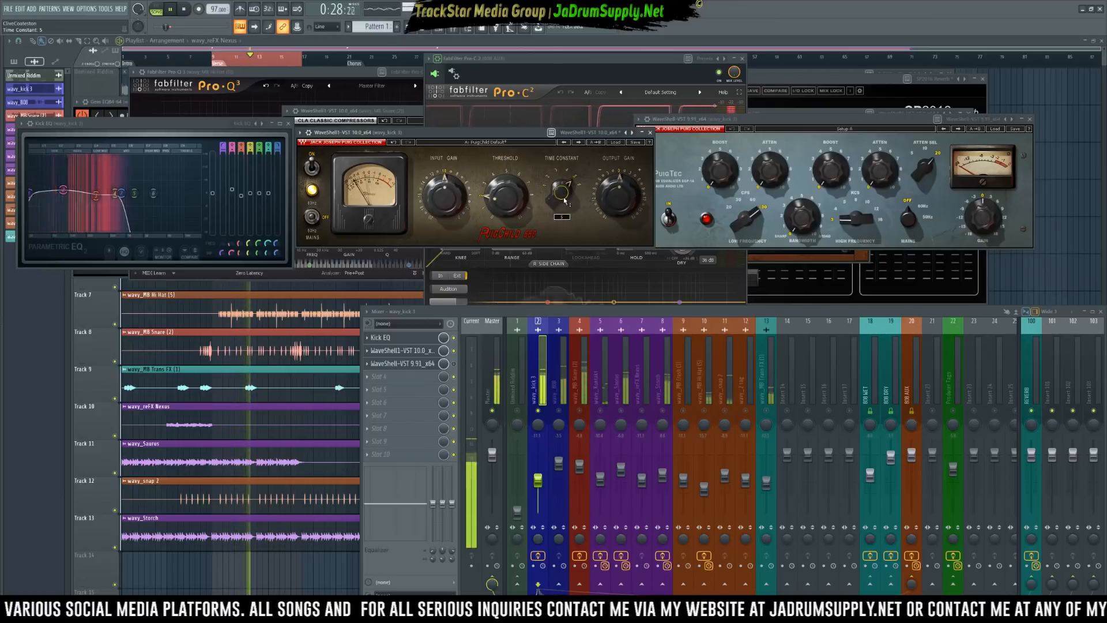
scroll(564, 201, "down", 1)
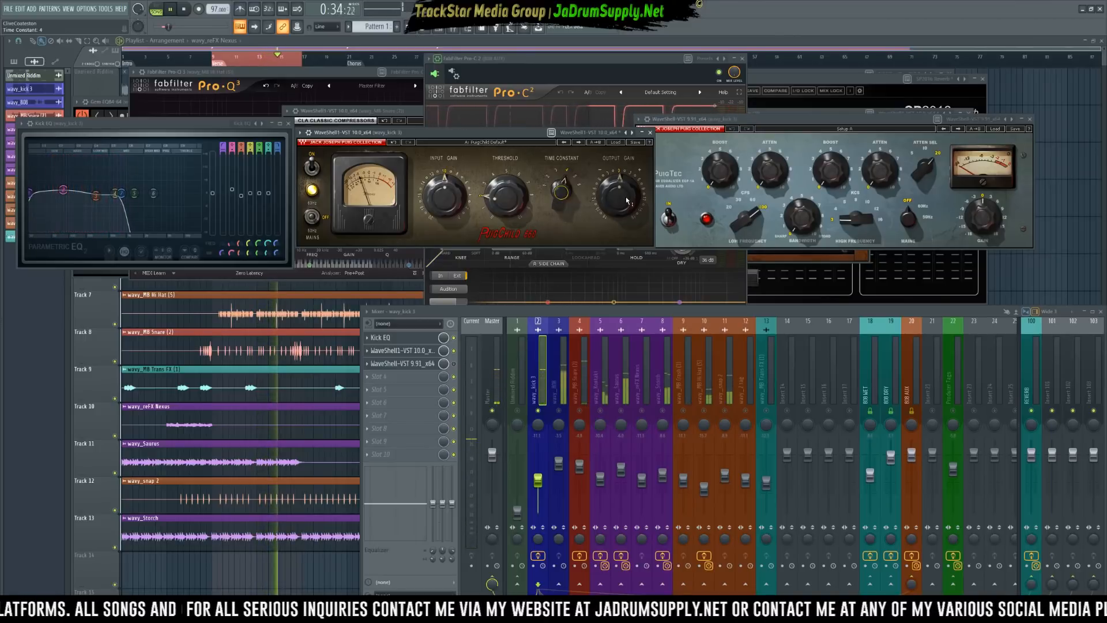
Move the PuigTec EQ down to slot 5 and toggle its slot while fine-tuning the PuigChild's output gain.
left_click_drag(411, 363, 406, 389)
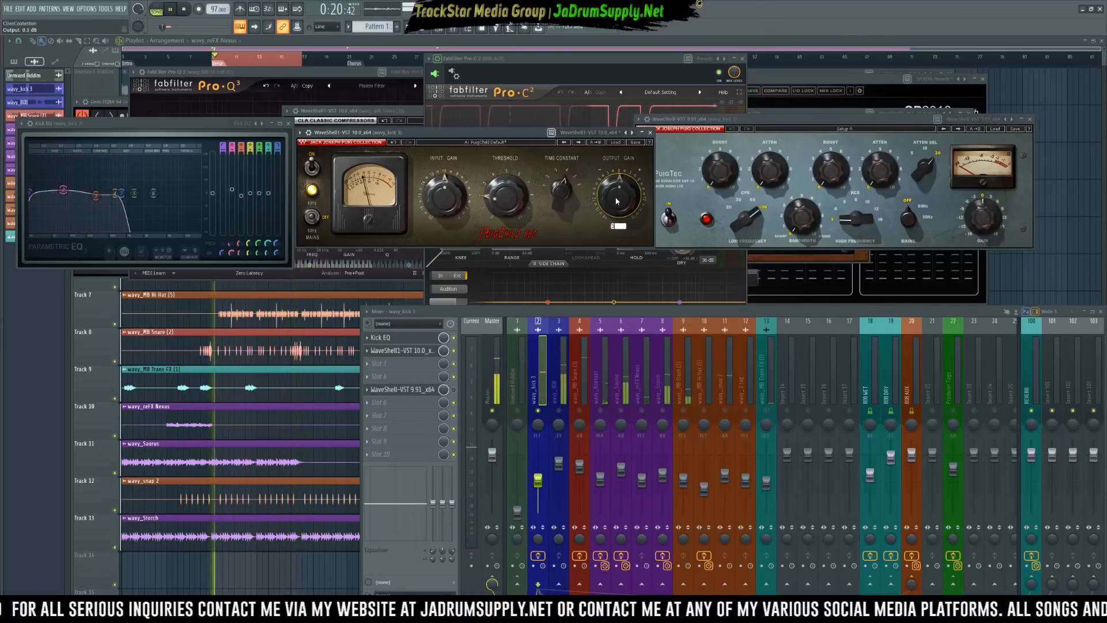
key("Return")
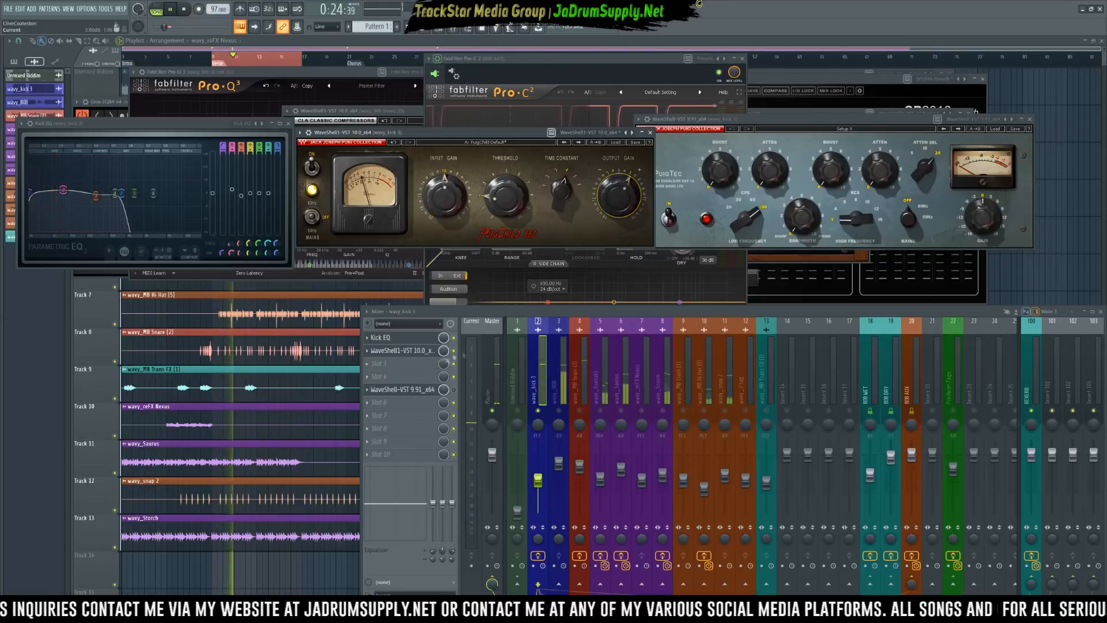
left_click(454, 390)
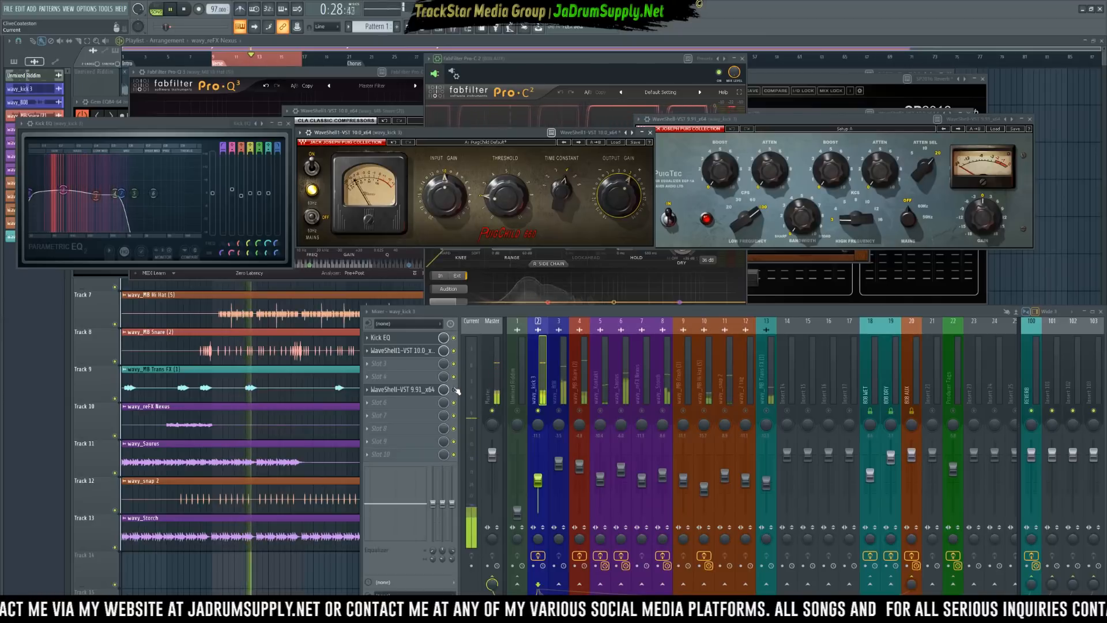
Load SPL Transient Designer Plus in slot 3 of wavy_kick 3, move its window into view and audition the loop.
left_click(380, 364)
mouse_move(403, 374)
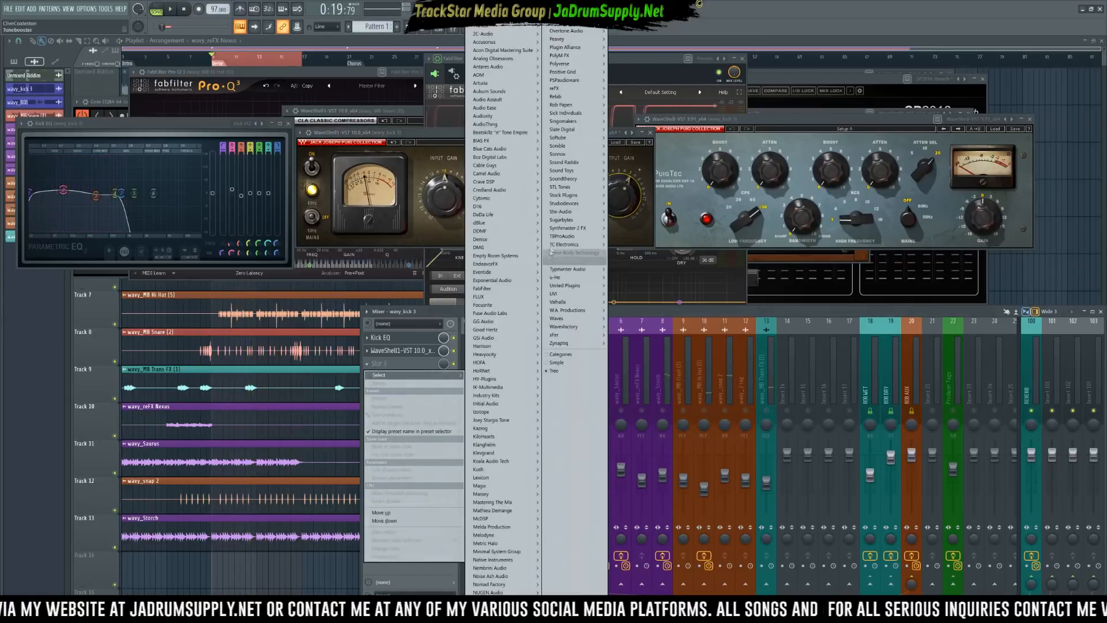
mouse_move(584, 53)
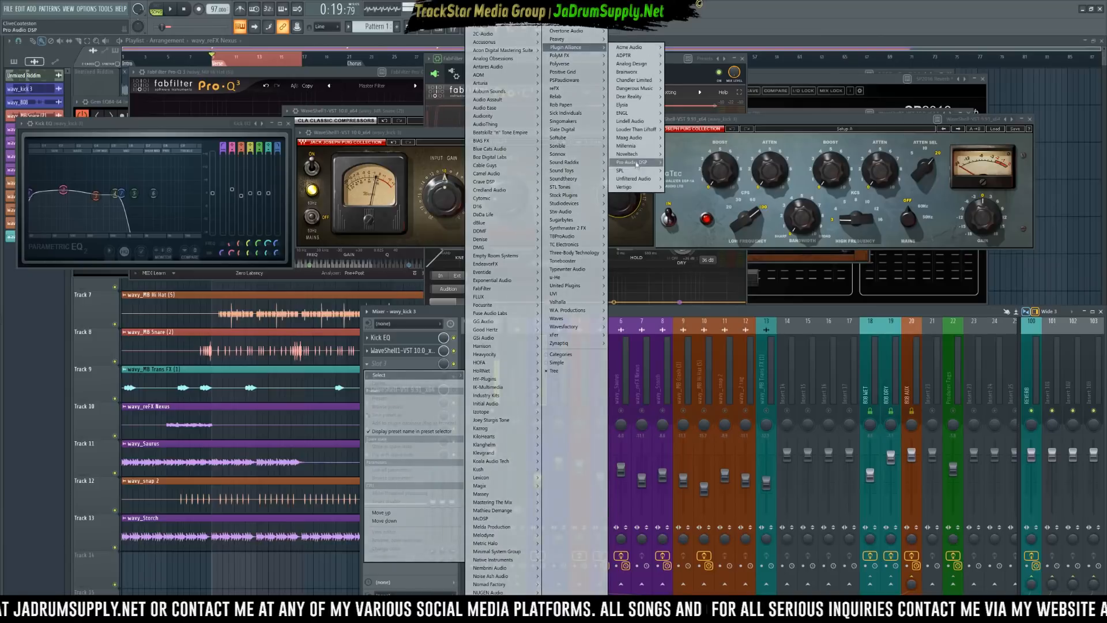
mouse_move(634, 172)
mouse_move(674, 171)
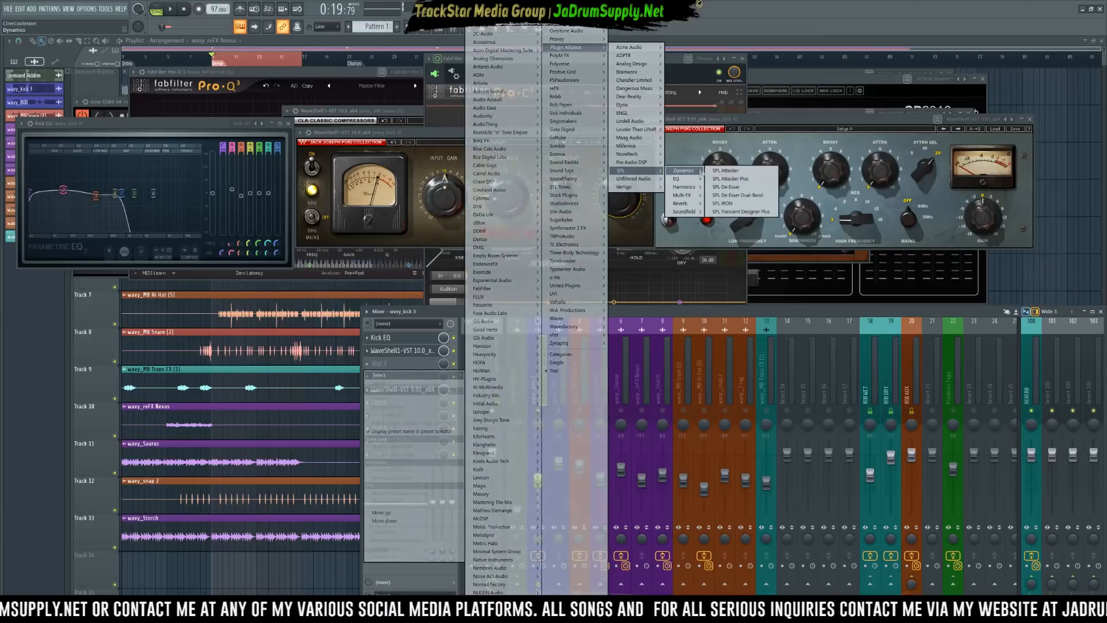
left_click(731, 212)
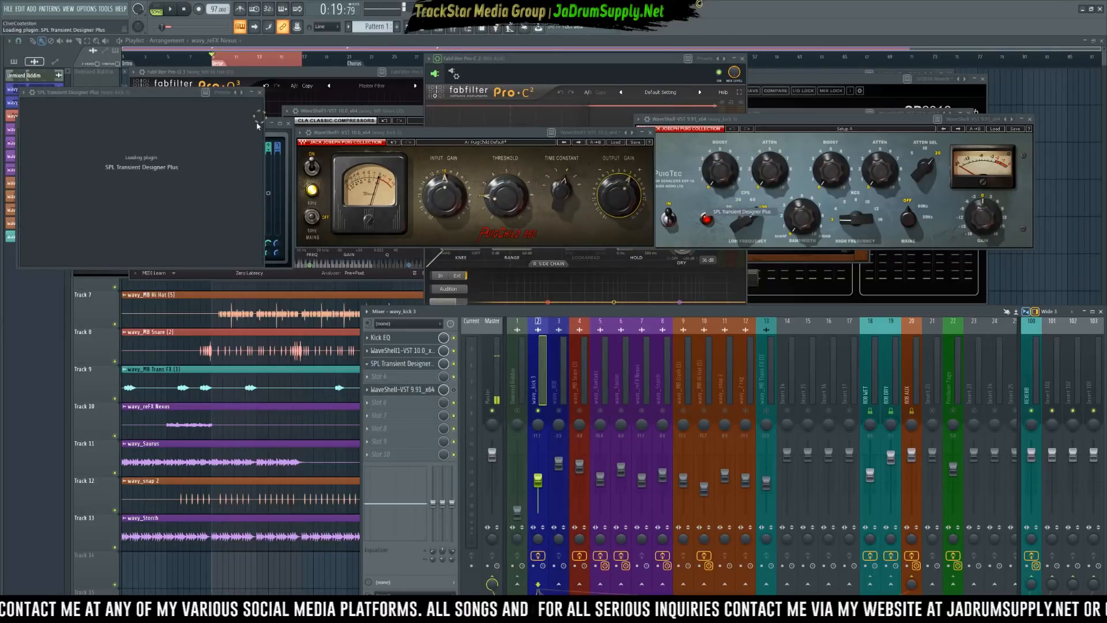
left_click_drag(104, 98, 566, 119)
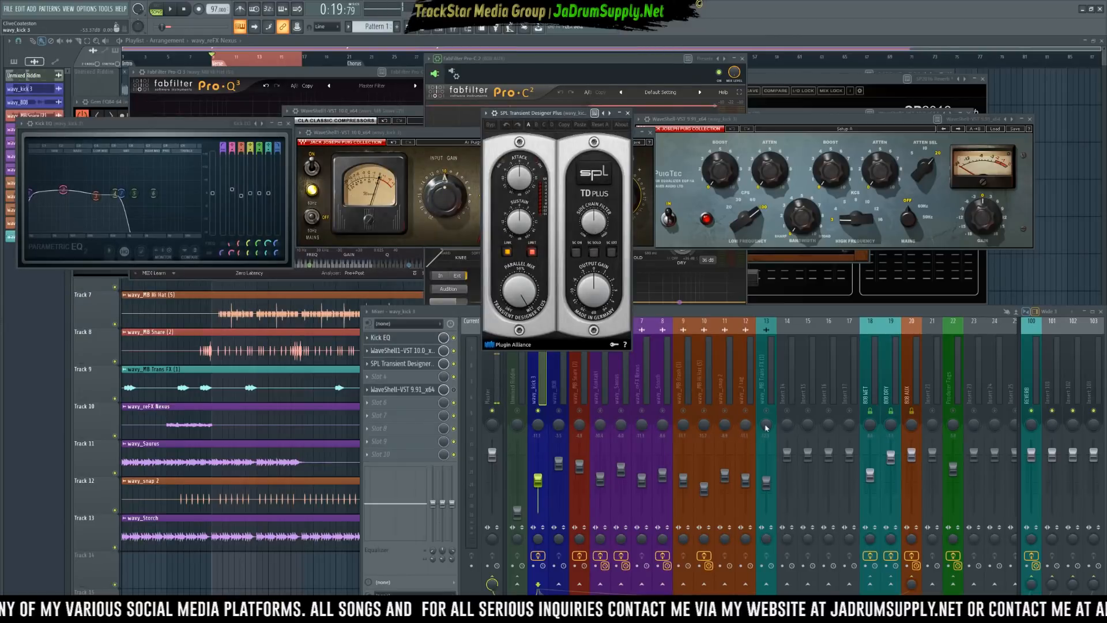
key("space")
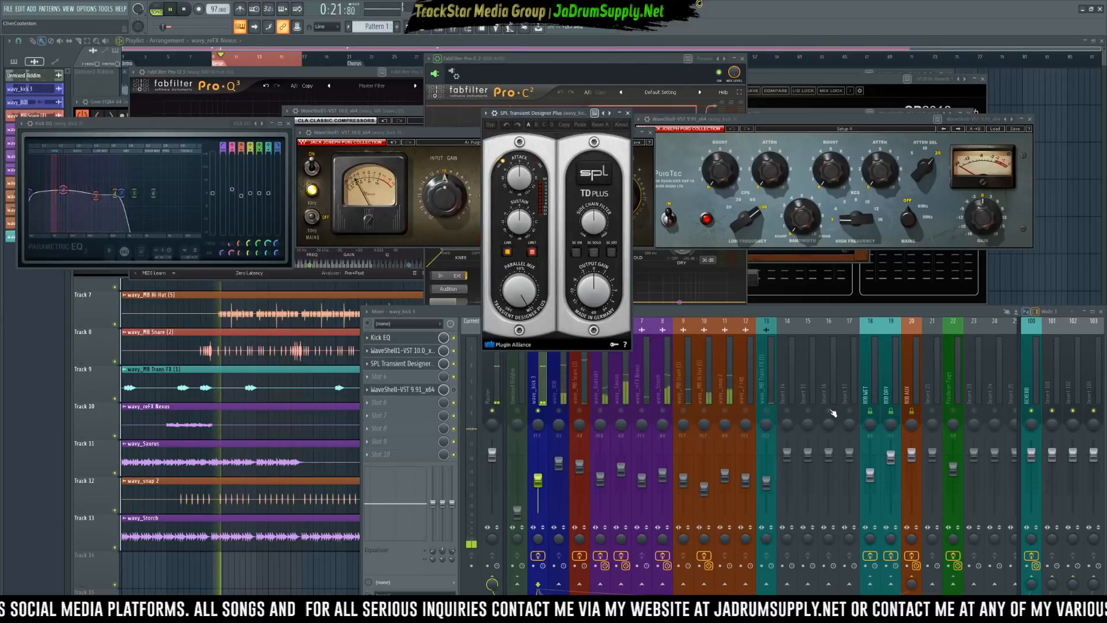
key("space")
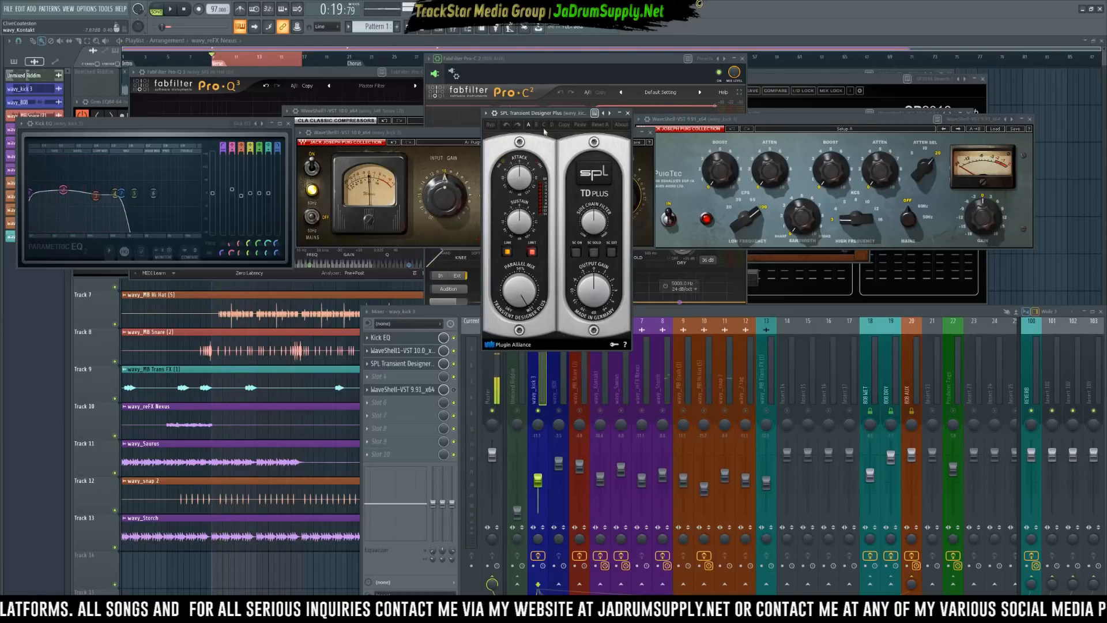
Move the Transient Designer Plus window aside, lower the kick's sustain to about -14.5 dB while the loop plays, and close the plugin.
left_click_drag(551, 119, 725, 293)
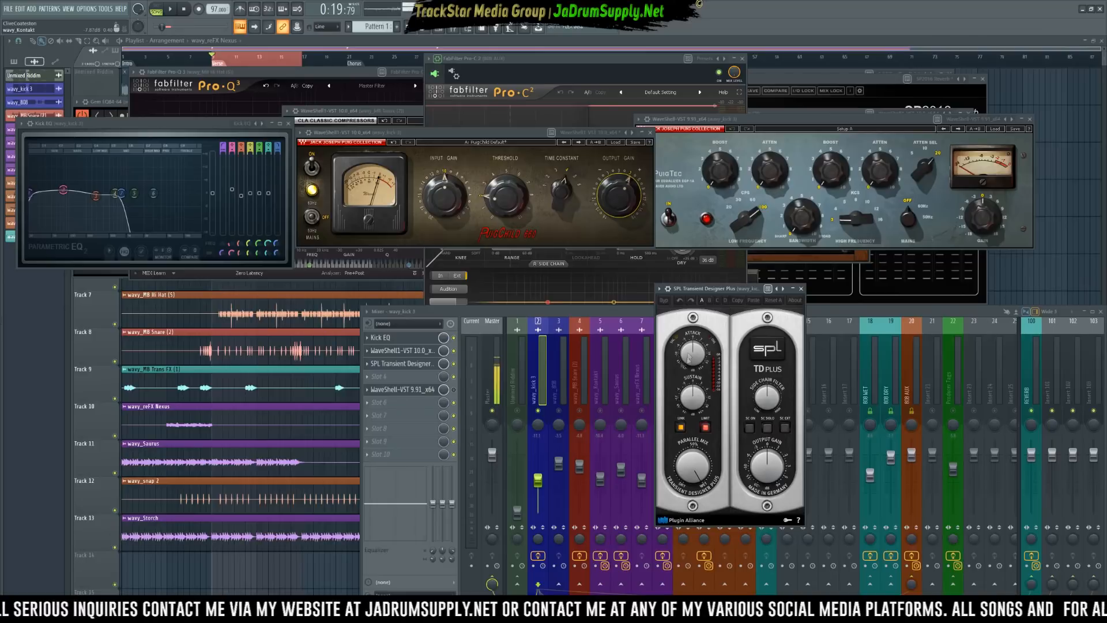
key("space")
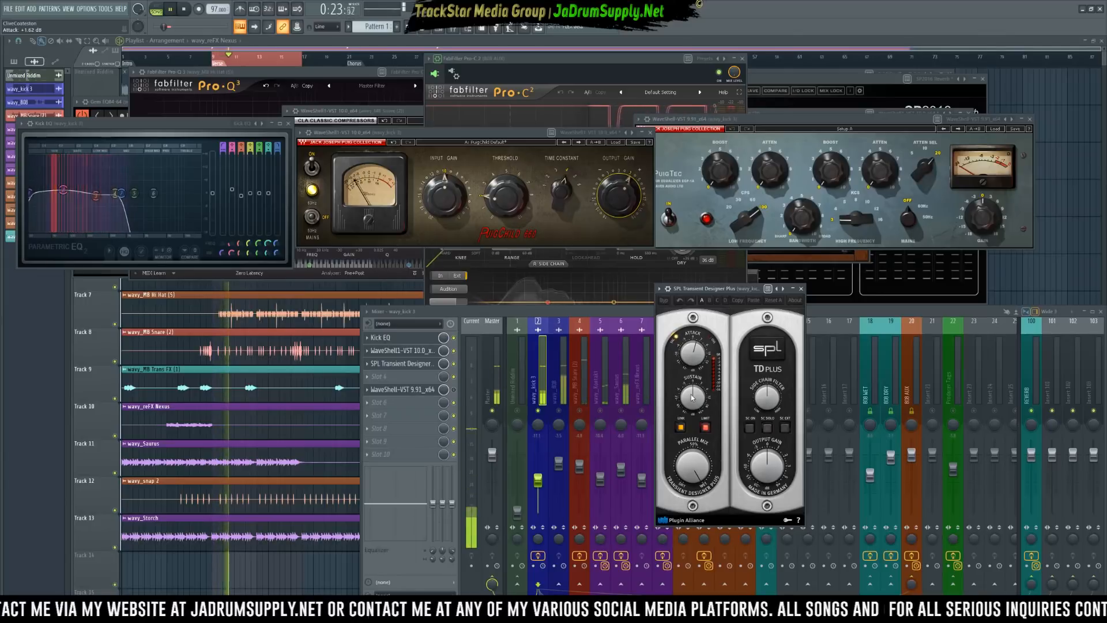
left_click_drag(692, 396, 690, 402)
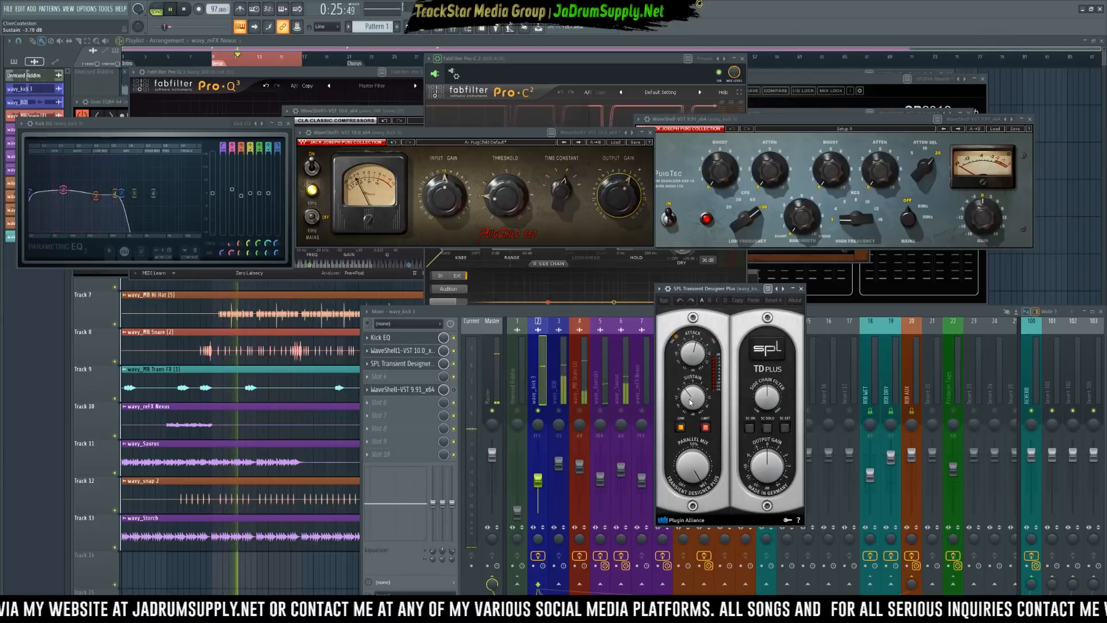
left_click_drag(690, 403, 696, 424)
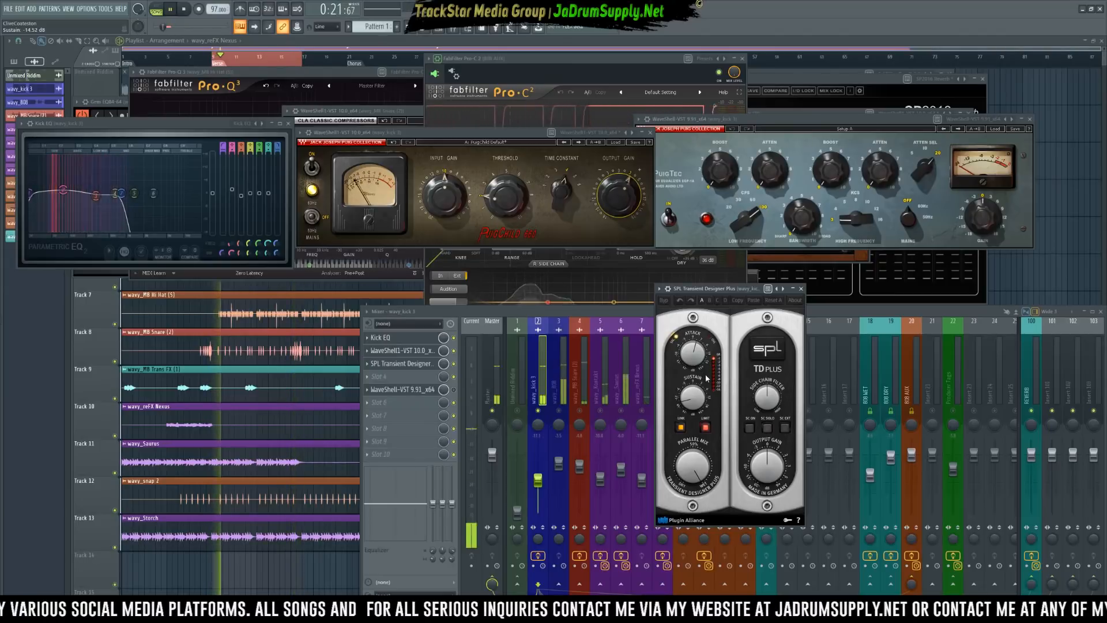
left_click(801, 289)
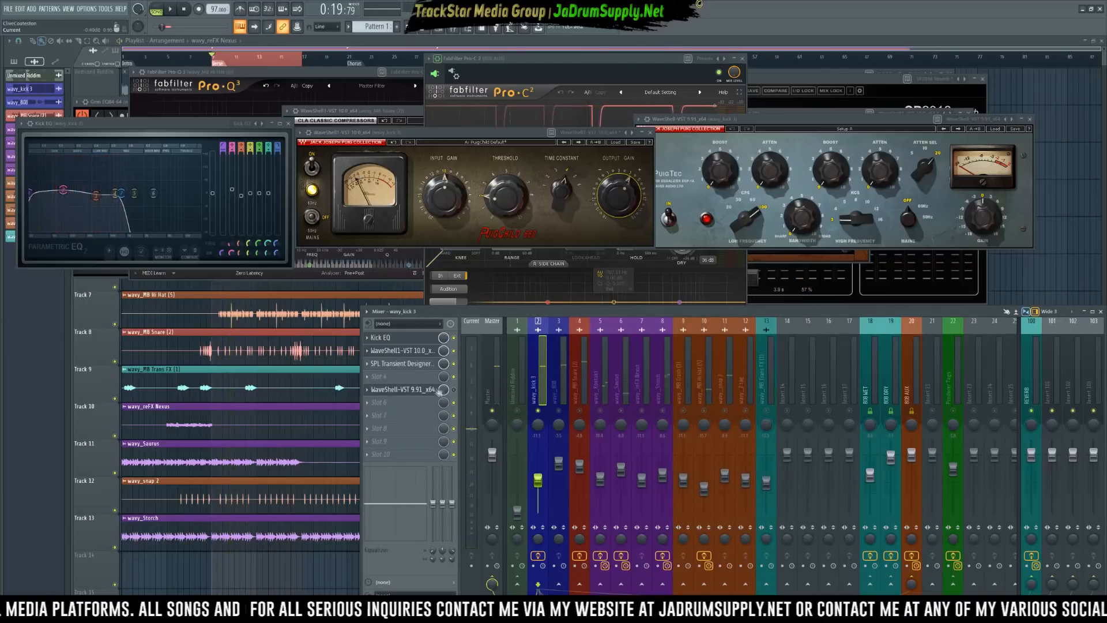
Move the PuigTec EQ up to slot 4 and shift its window aside, adjusting its low-frequency boost and attenuation for playback.
left_click_drag(415, 396, 404, 376)
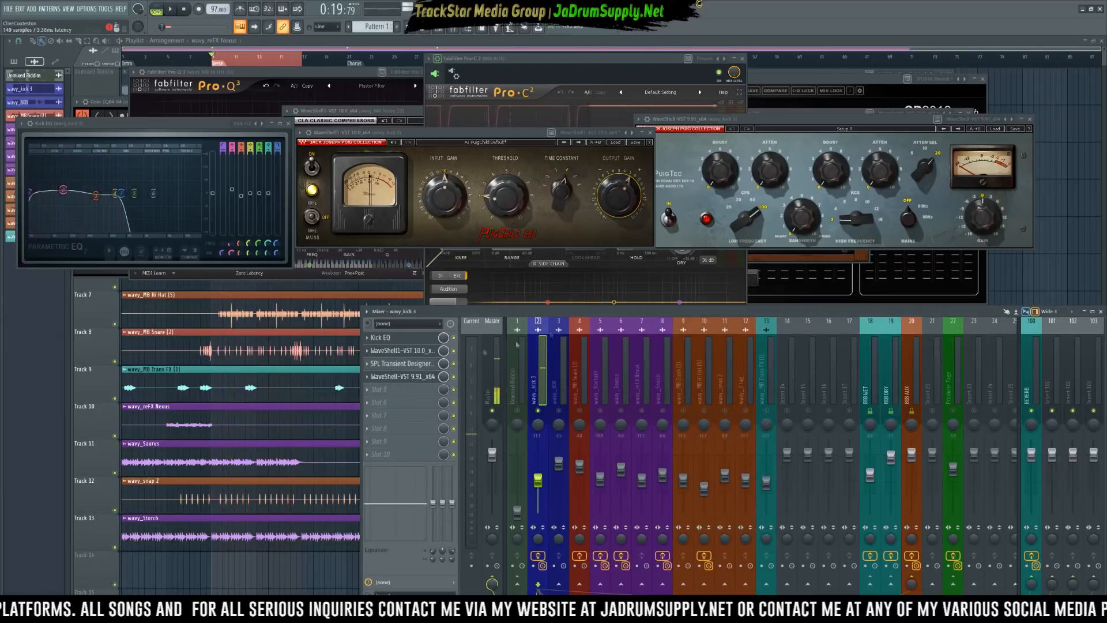
left_click_drag(831, 120, 850, 131)
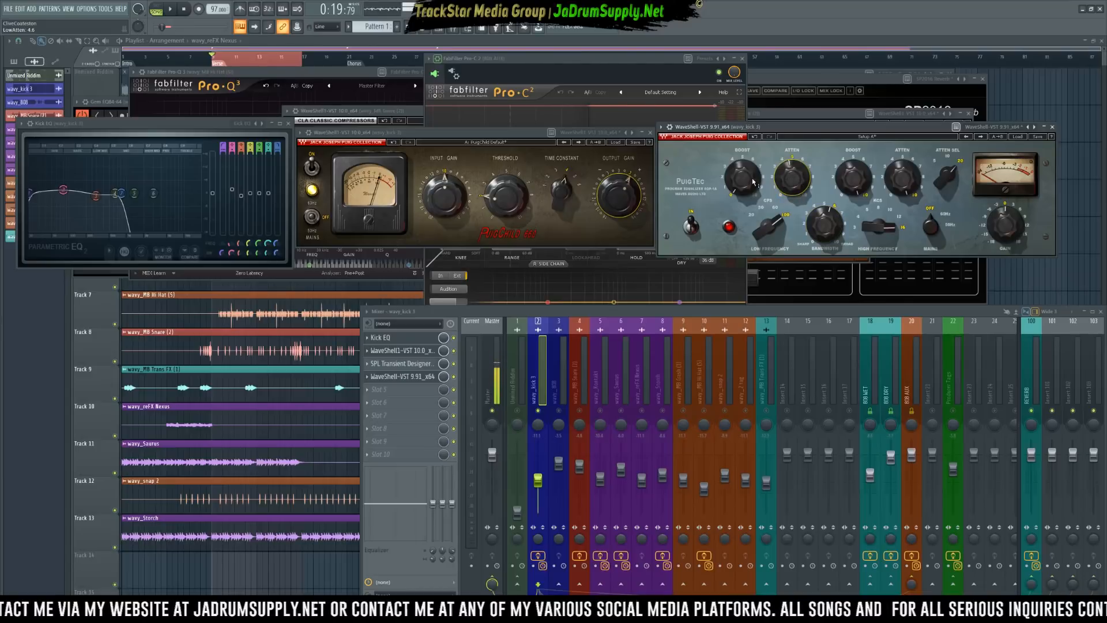
key("space")
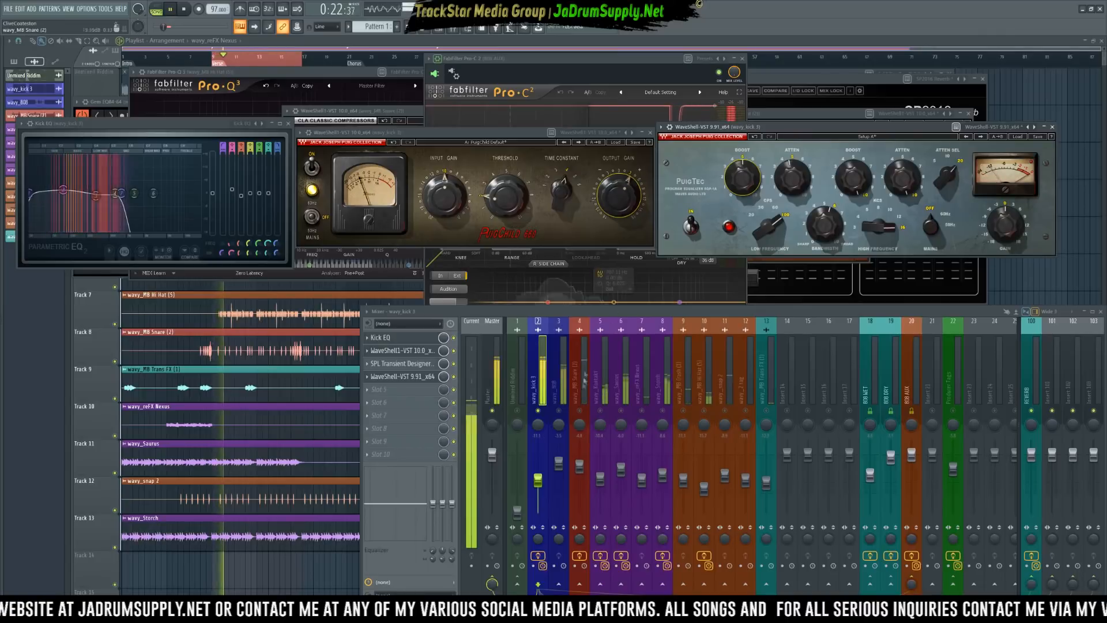
Raise the wavy_kick 3 fader while auditioning the loop.
key("space")
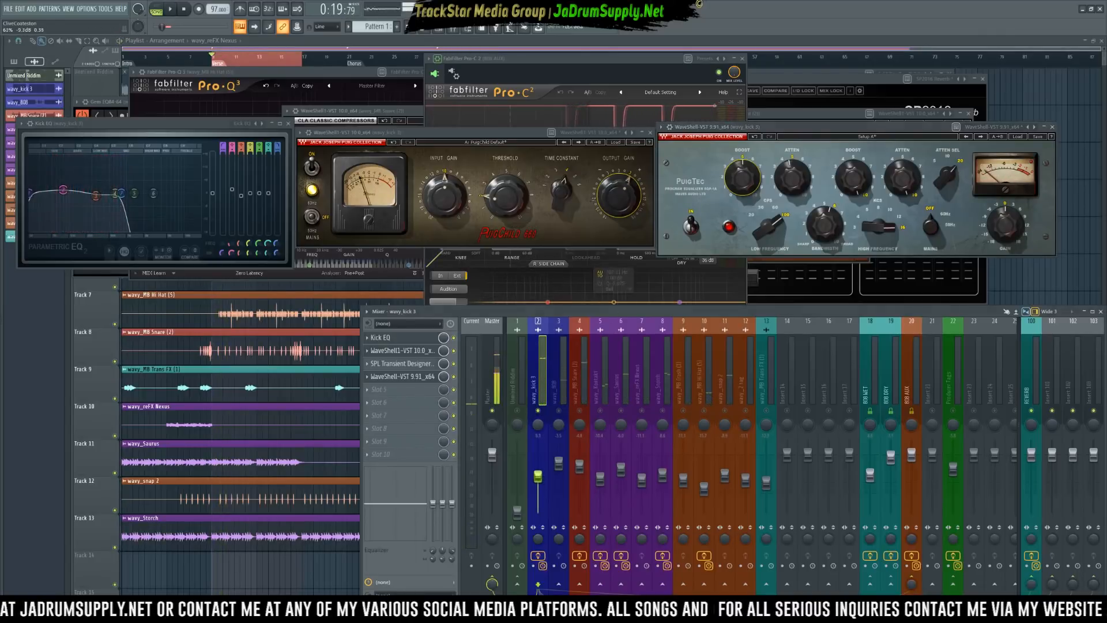
key("space")
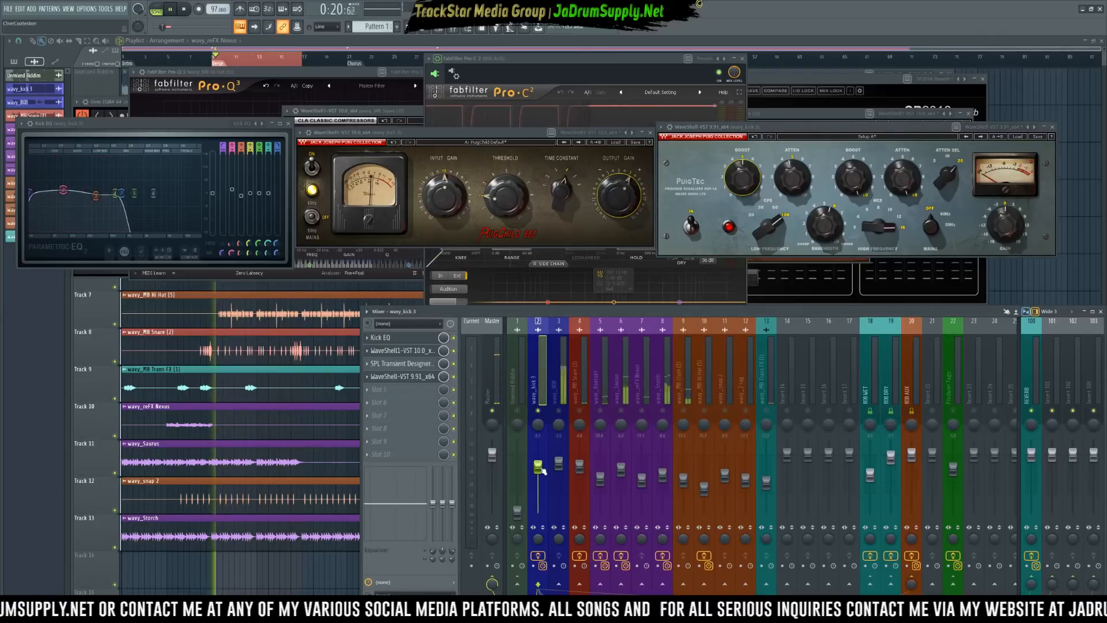
key("space")
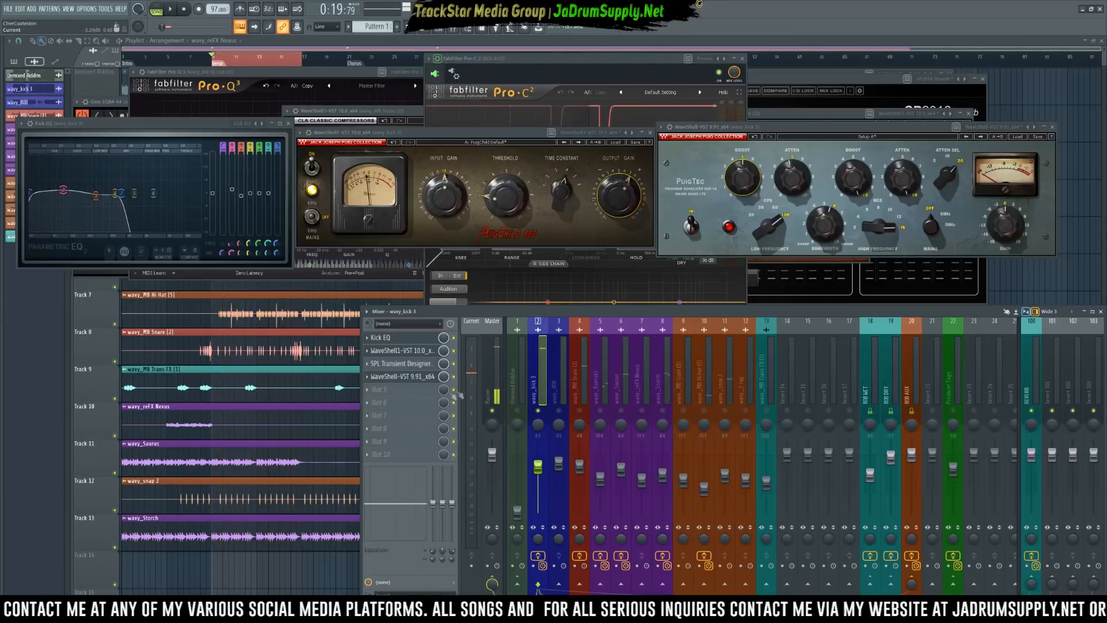
Load a Waves L2 Ultramaximizer in slot 5 of wavy_kick 3, set its out ceiling to -5.0 dB, and move its window aside during playback.
left_click(434, 388)
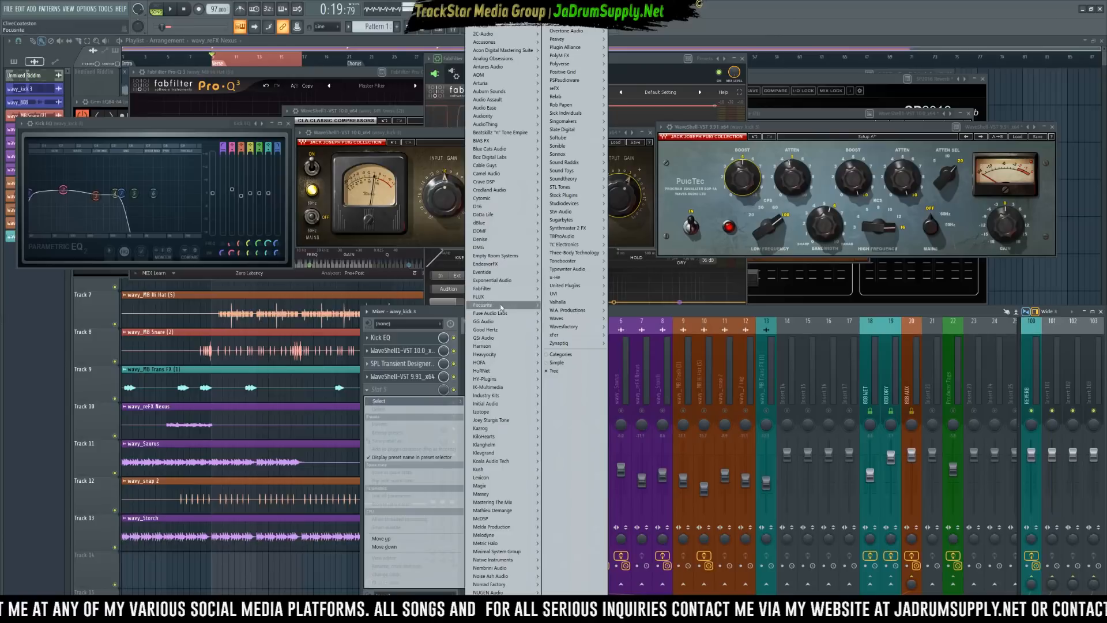
mouse_move(568, 319)
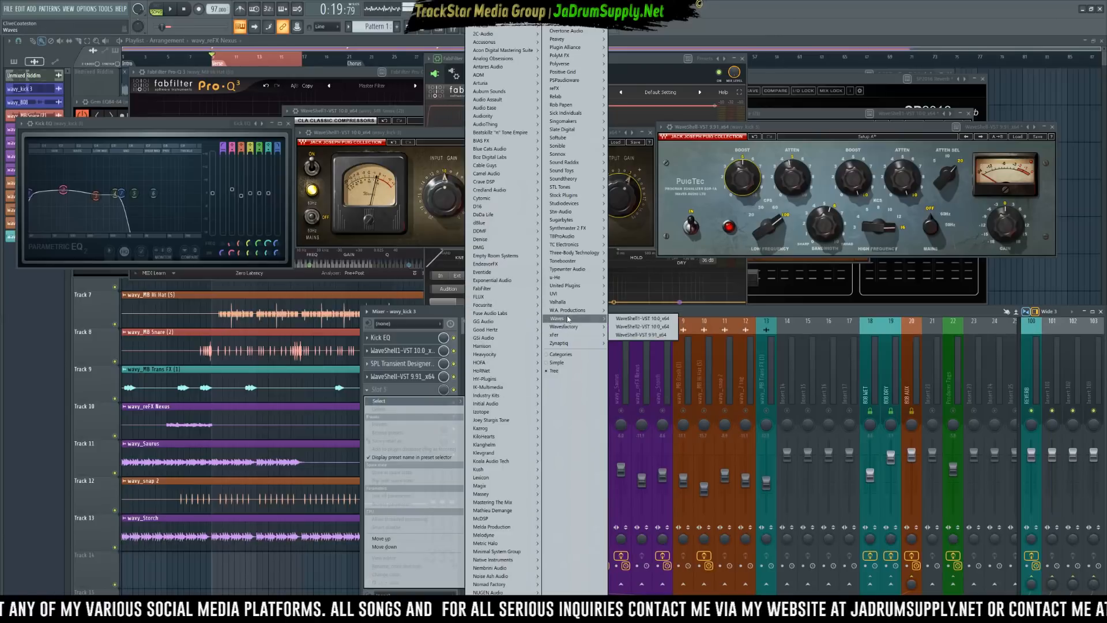
left_click(634, 319)
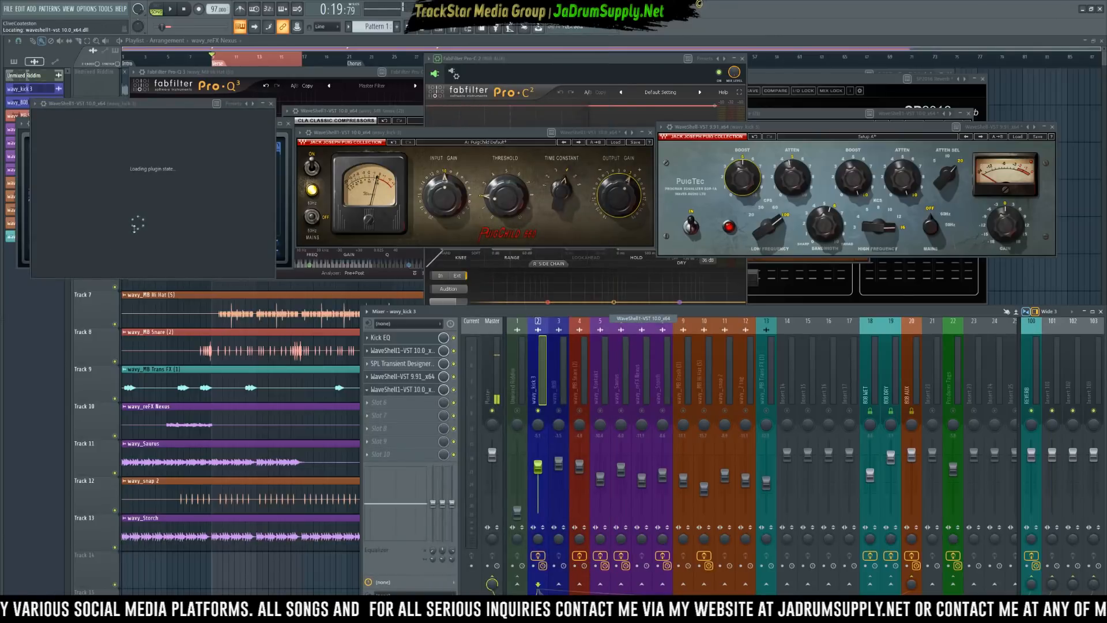
left_click(127, 155)
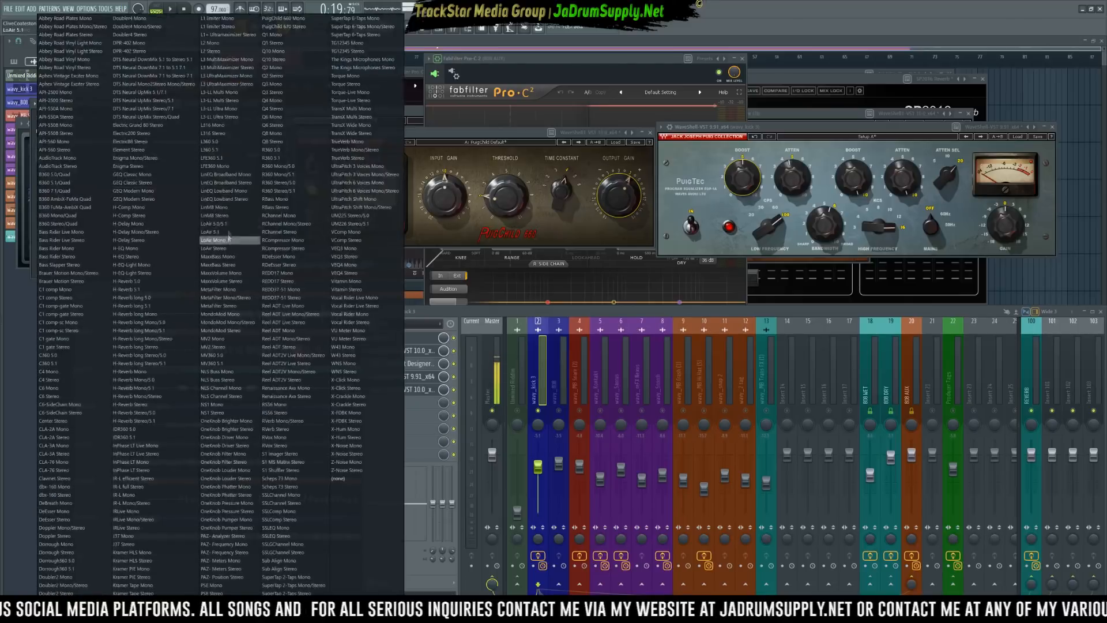
left_click(216, 43)
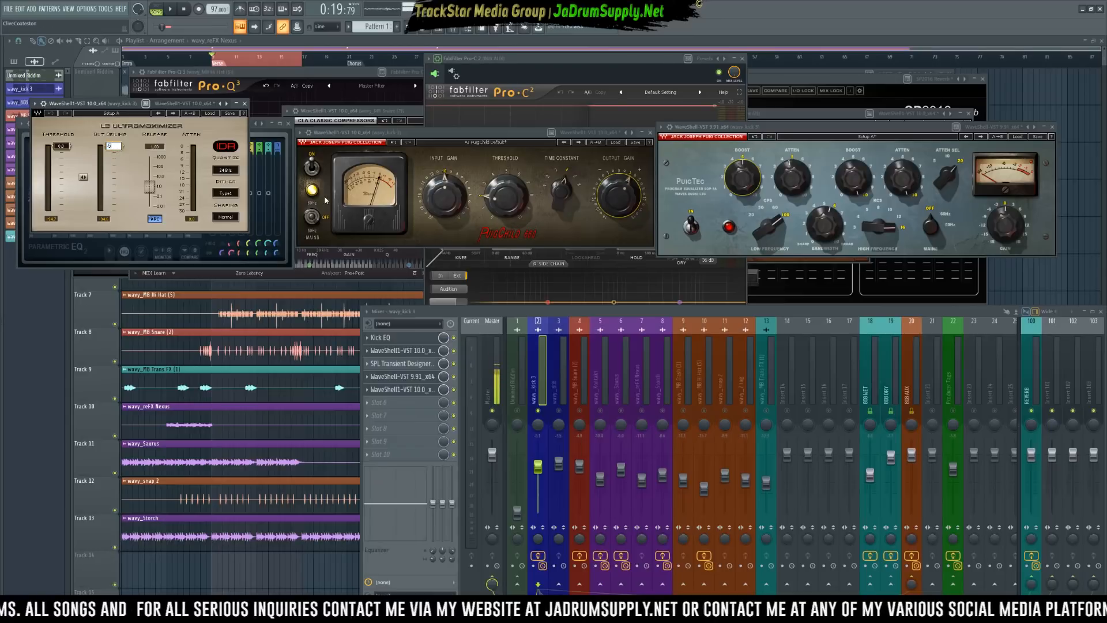
key("space")
left_click_drag(121, 107, 216, 332)
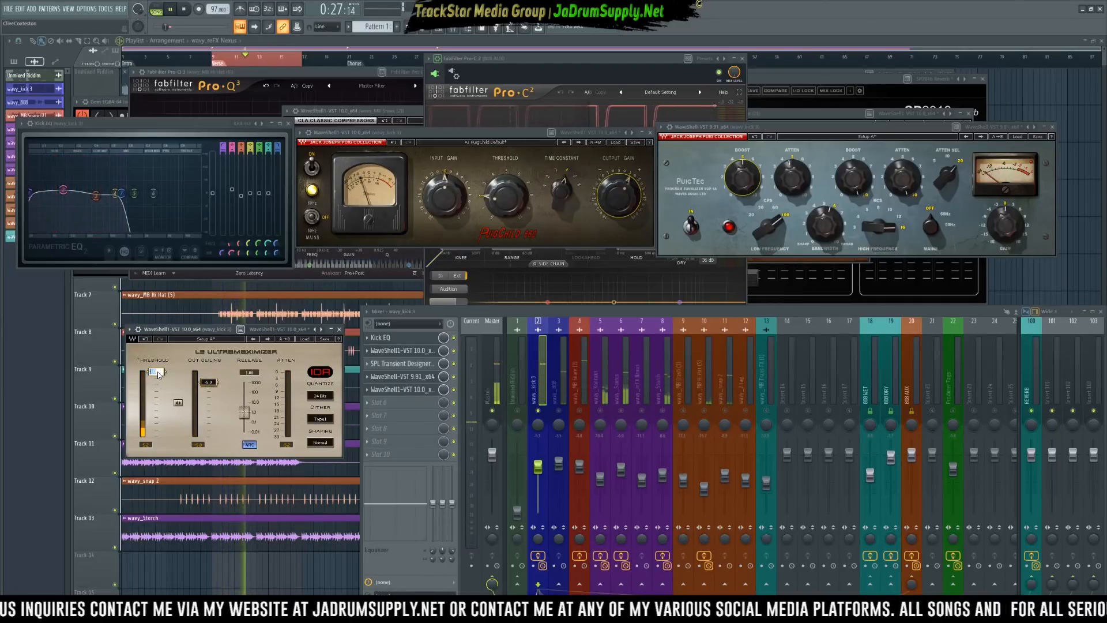
Try a -5 dB threshold on the L2, set its release to 0.04, and settle the threshold at -2.4 dB.
type("-5")
key("Return")
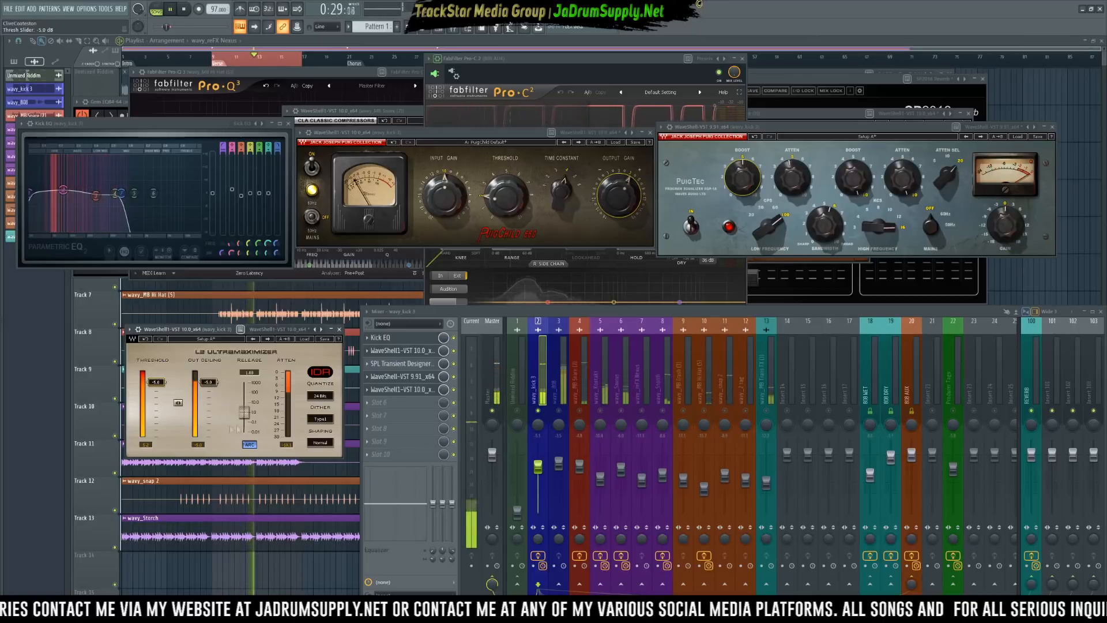
left_click(250, 372)
type("0.04")
key("Return")
left_click(207, 382)
type("-2.4")
key("Return")
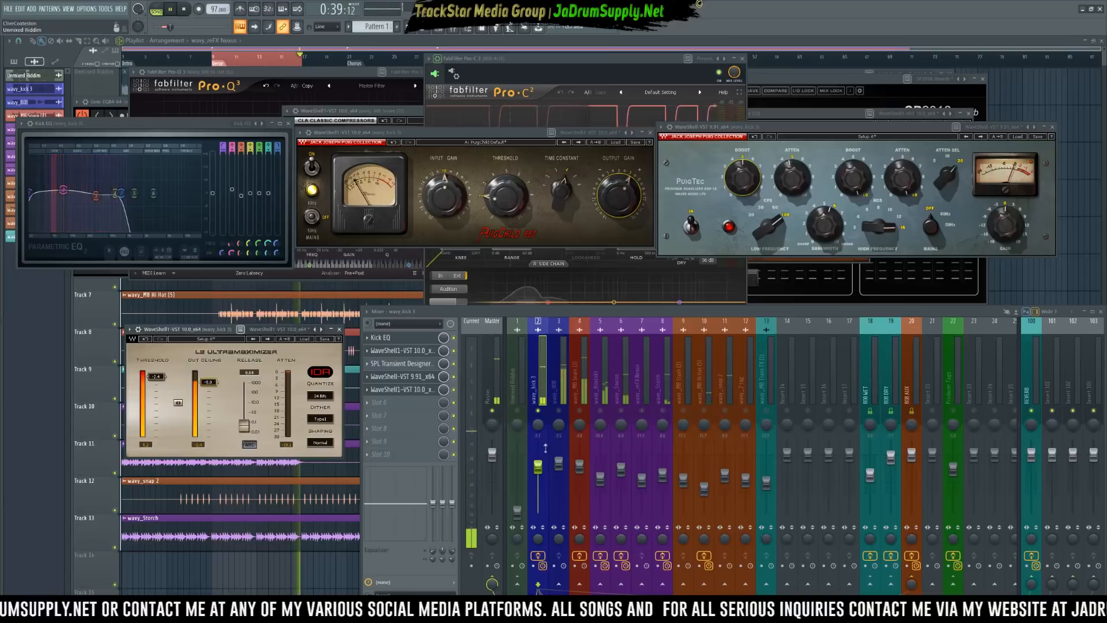
Move the Apollo MIC/LINE/HZ 1 input's mixer track to insert 24, and reselect wavy_kick 3.
scroll(945, 378, "right", 9)
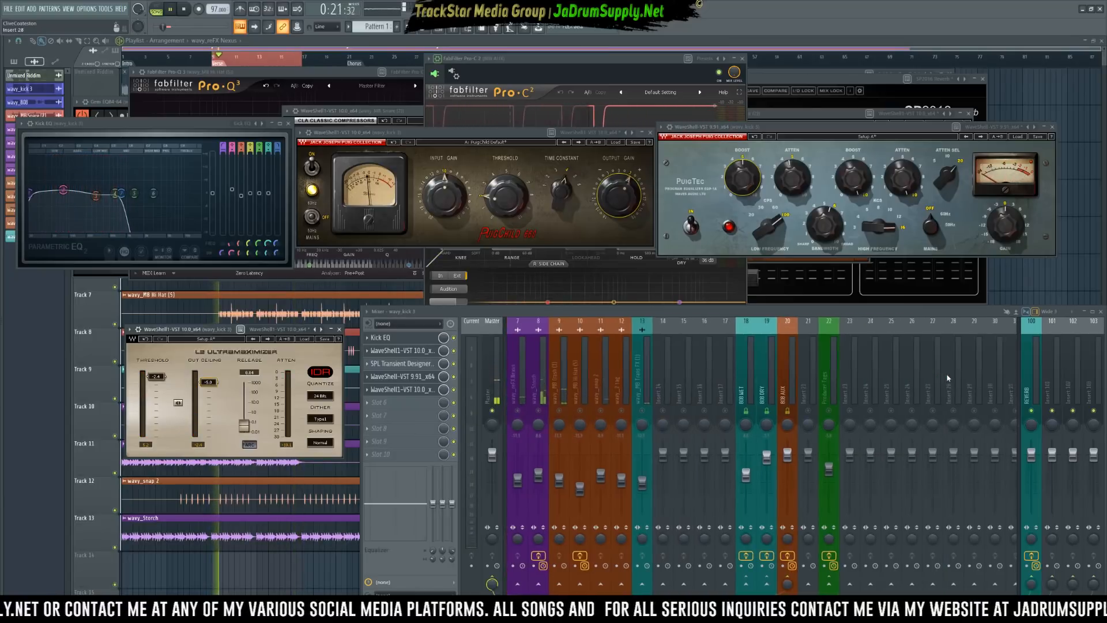
scroll(767, 392, "up", 8, "shift")
scroll(768, 392, "up", 6, "shift")
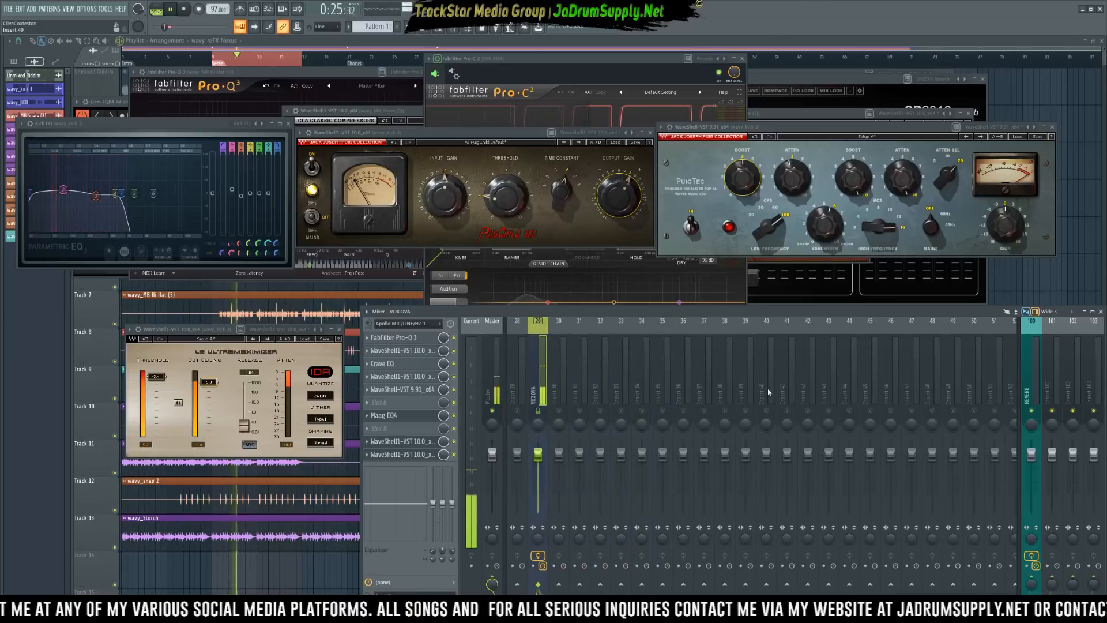
scroll(768, 392, "left", 8)
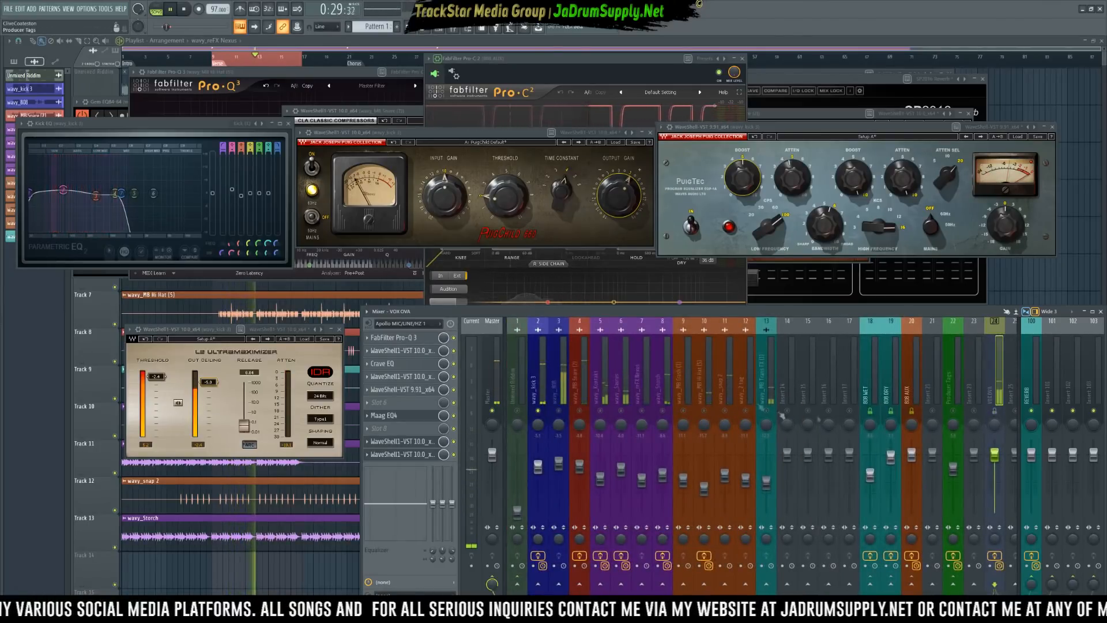
left_click(543, 395)
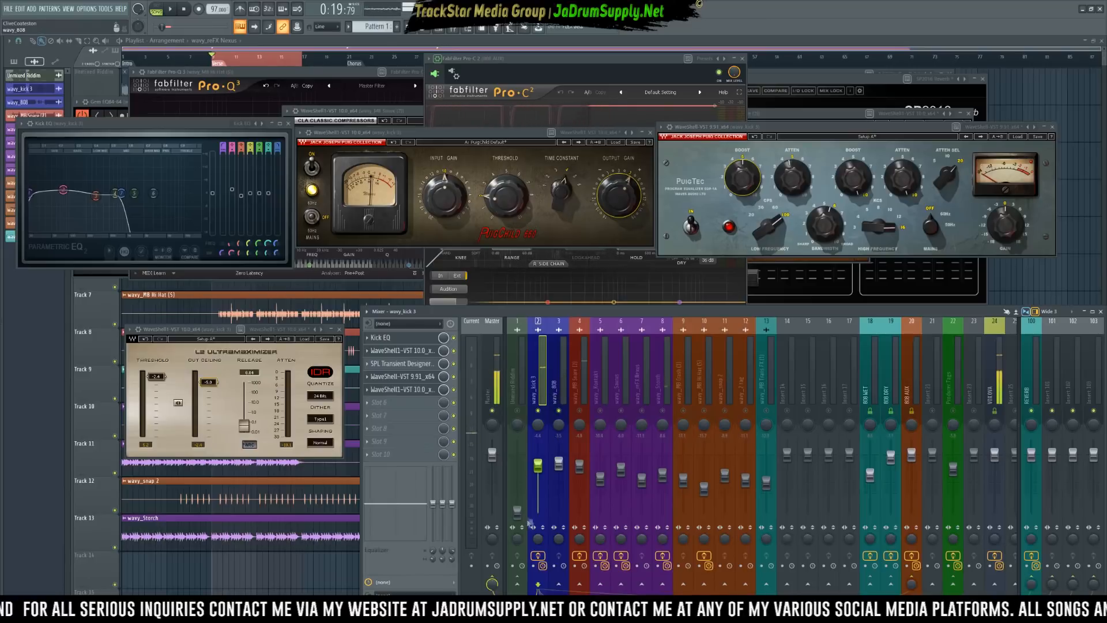
Play the loop and set the side chain level of the 808 AUX's Pro-C 2 to 12 dB.
key("space")
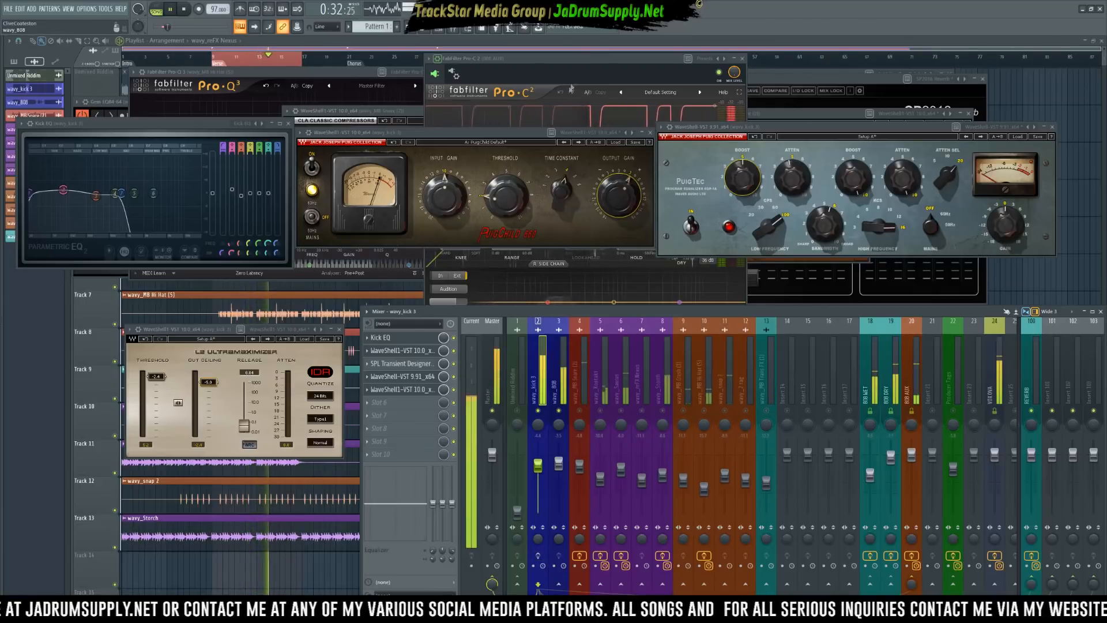
left_click(590, 61)
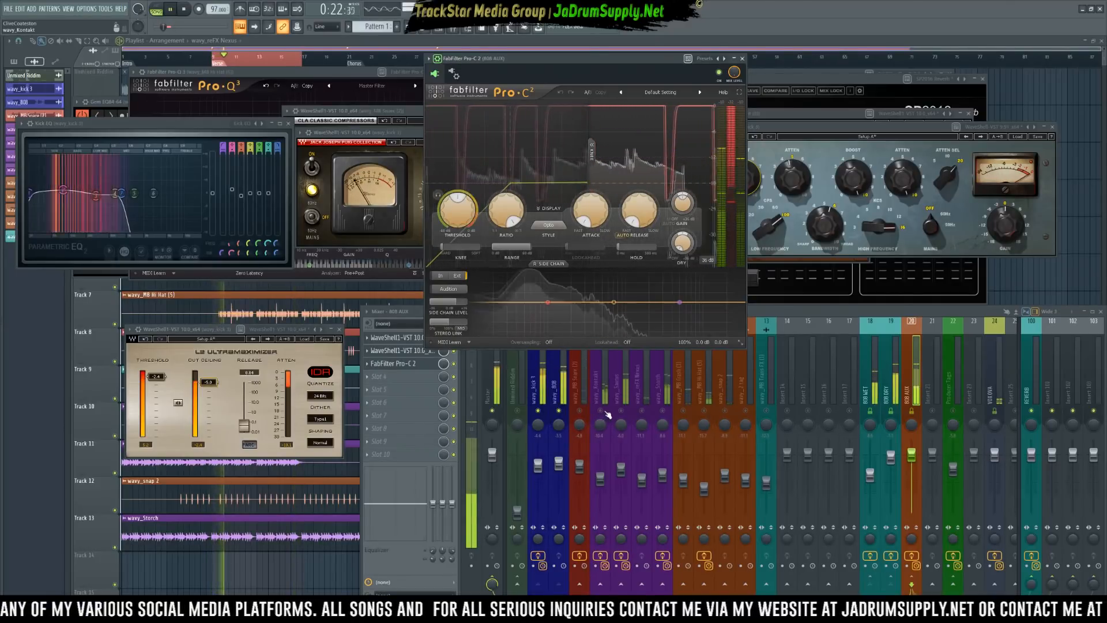
left_click(739, 92)
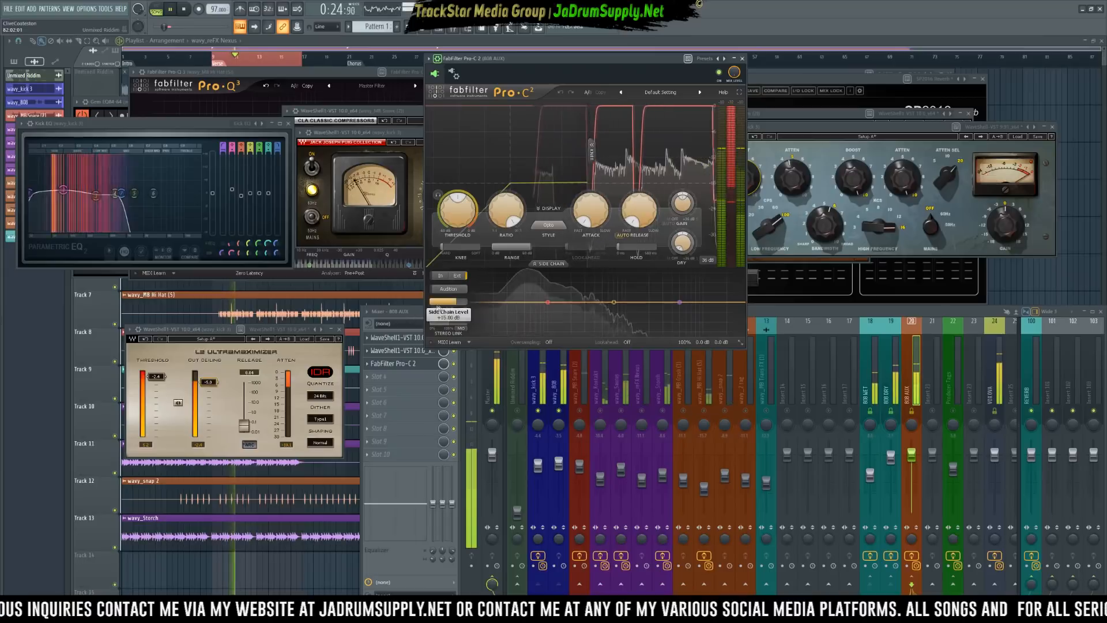
scroll(450, 305, "down", 3)
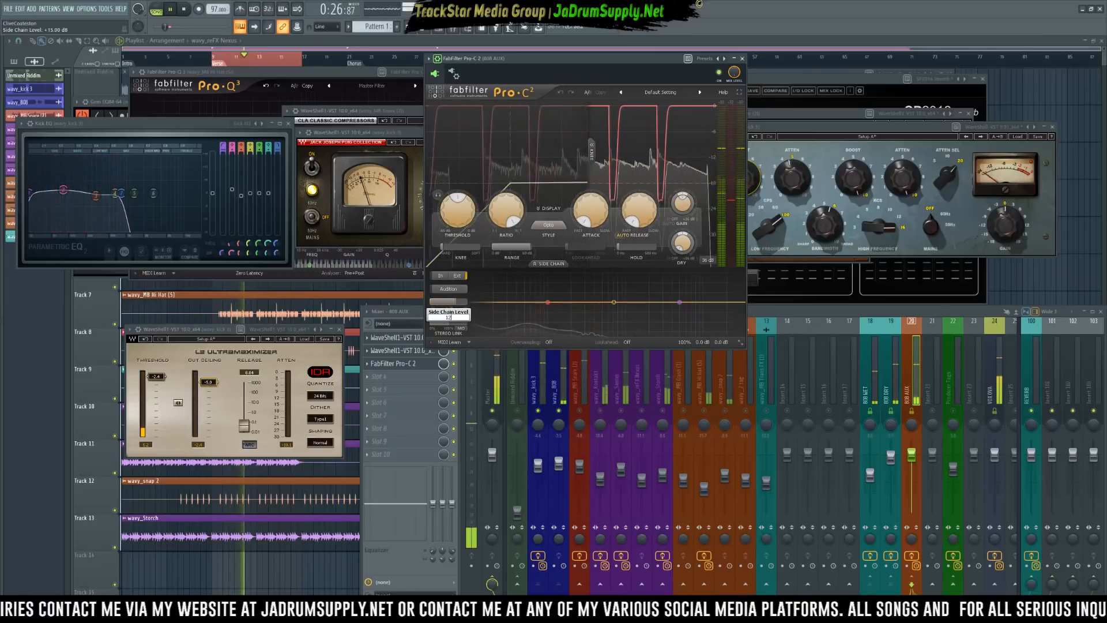
Balance the wavy_kick 3 and 808 faders against the full mix, setting the kick's volume to 0.0 dB.
left_click(542, 463)
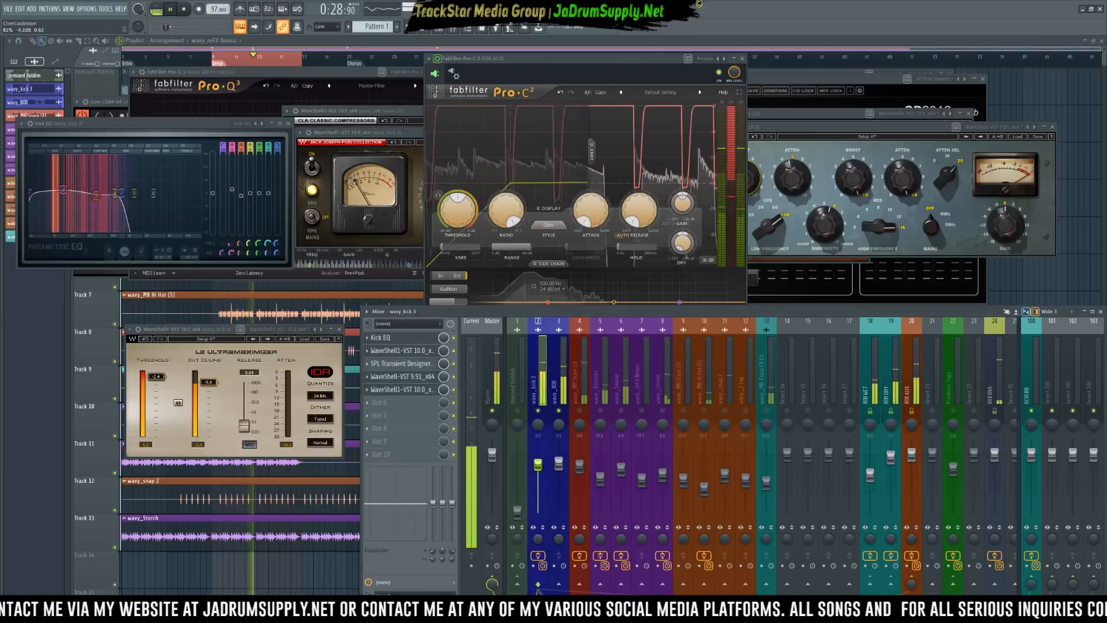
left_click(494, 377)
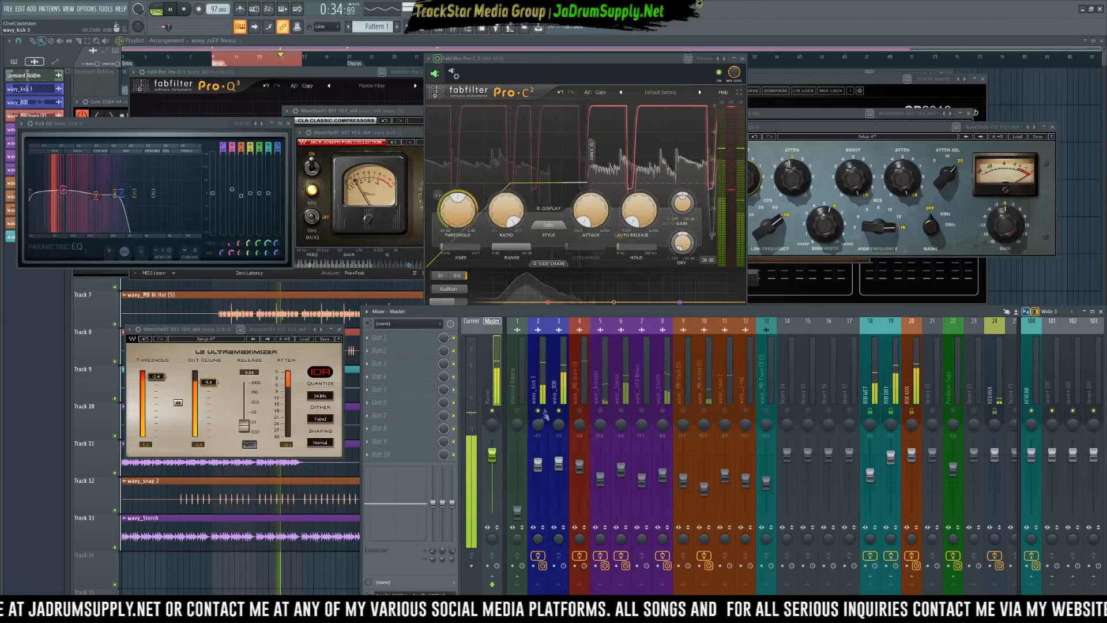
left_click(538, 464)
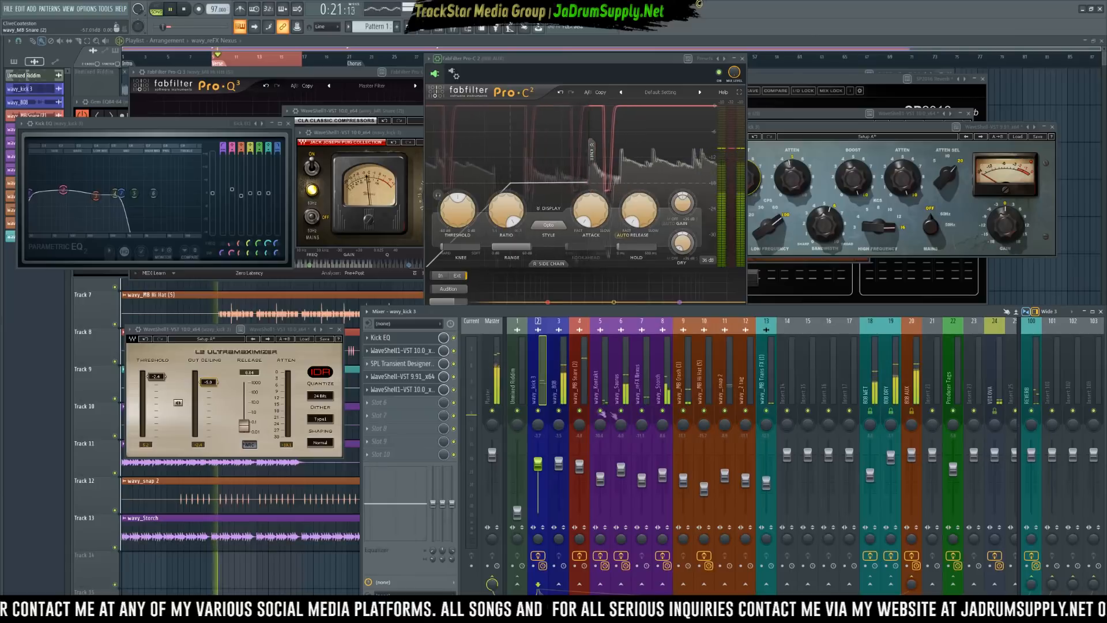
left_click(559, 464)
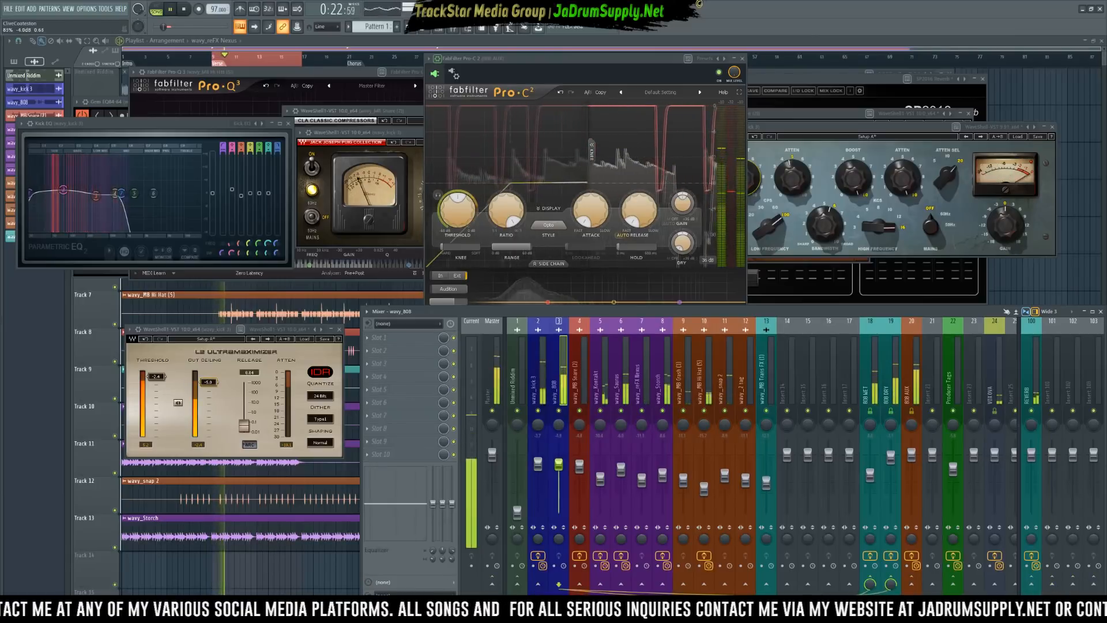
left_click(547, 397)
scroll(559, 464, "down", 1)
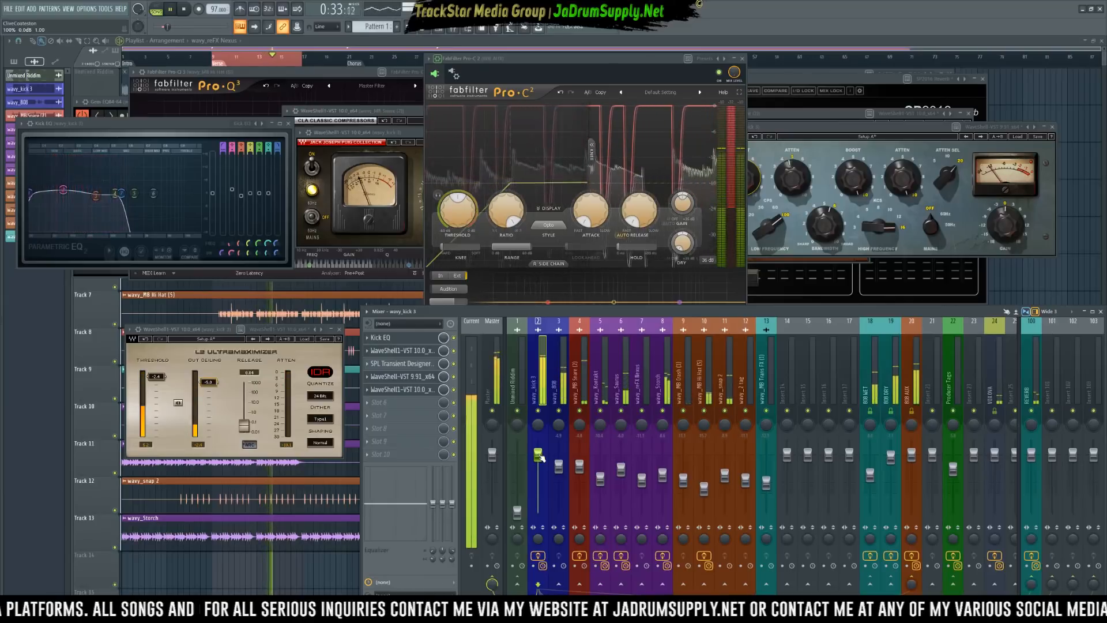
Lower the side chain level of the 808 AUX's Pro-C 2 further and mute mixer track 24.
left_click(647, 212)
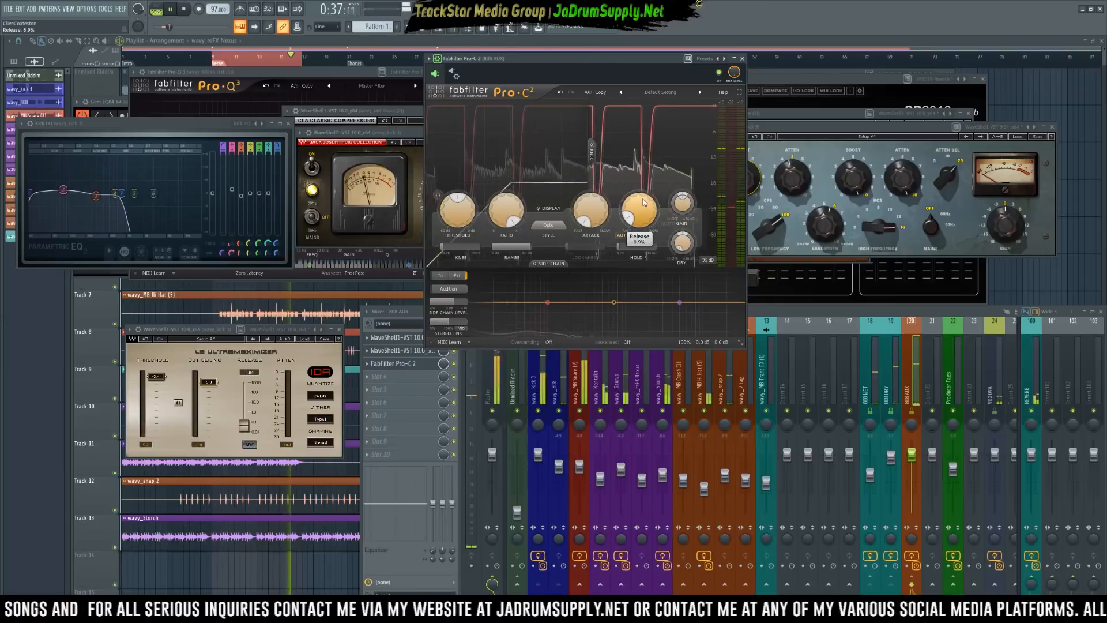
double_click(451, 303)
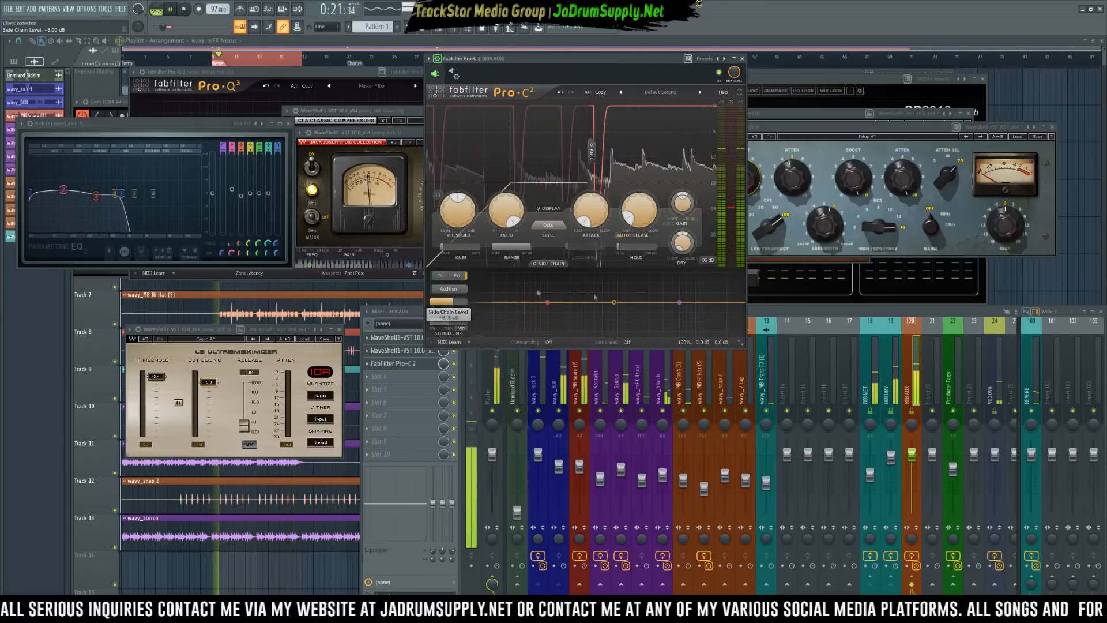
left_click(995, 412)
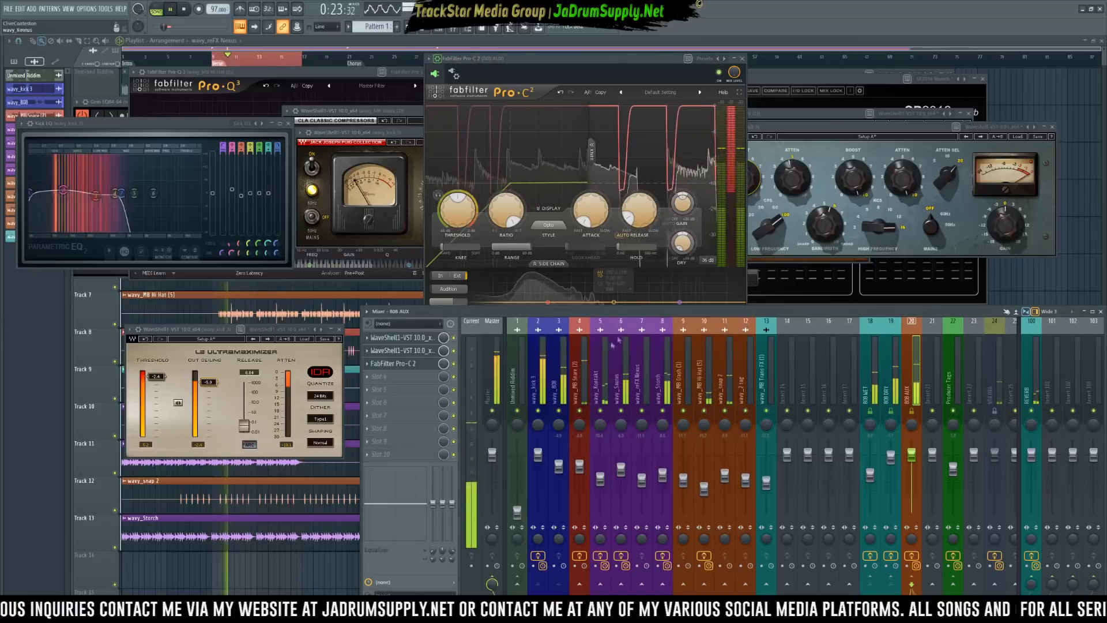
Lower the wavy_kick 3 and wavy_808 faders slightly while comparing them with the snare and the full mix.
left_click(535, 401)
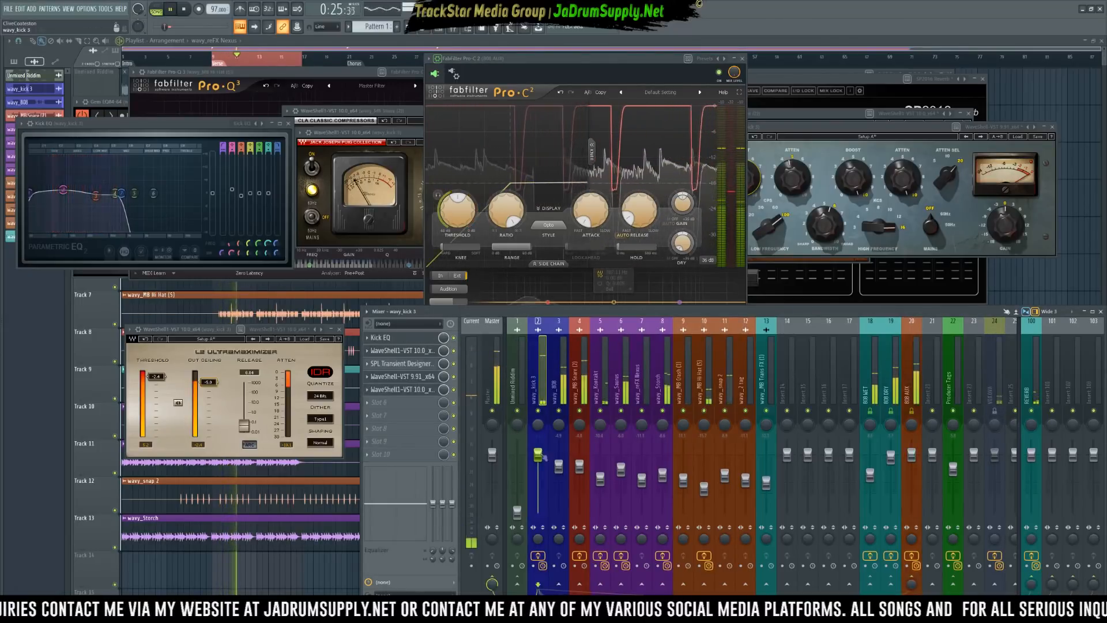
left_click(496, 397)
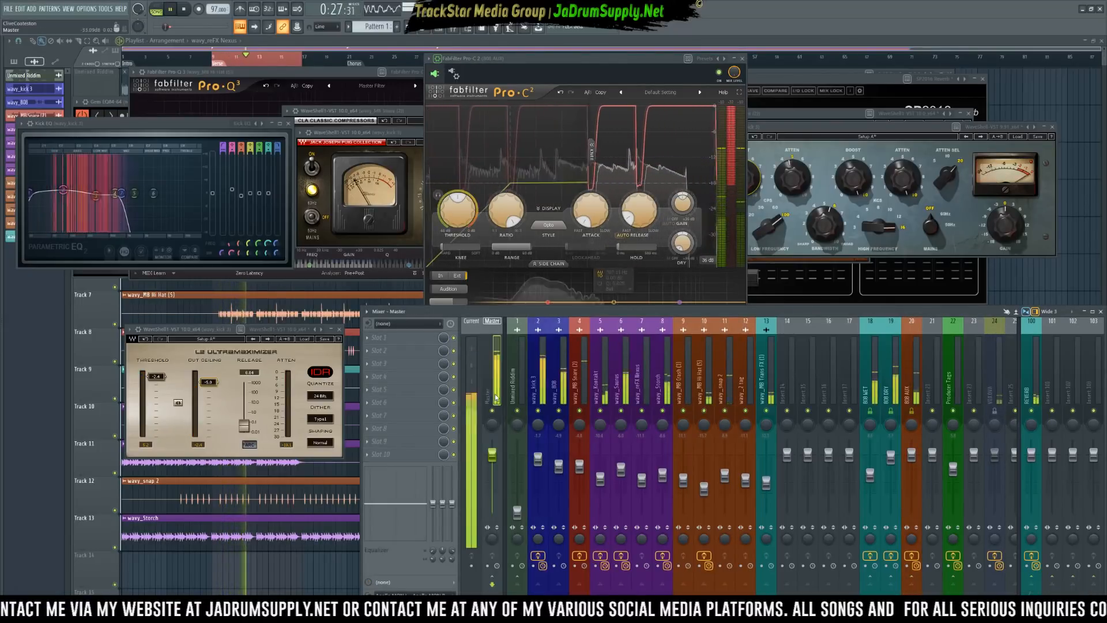
left_click(538, 458)
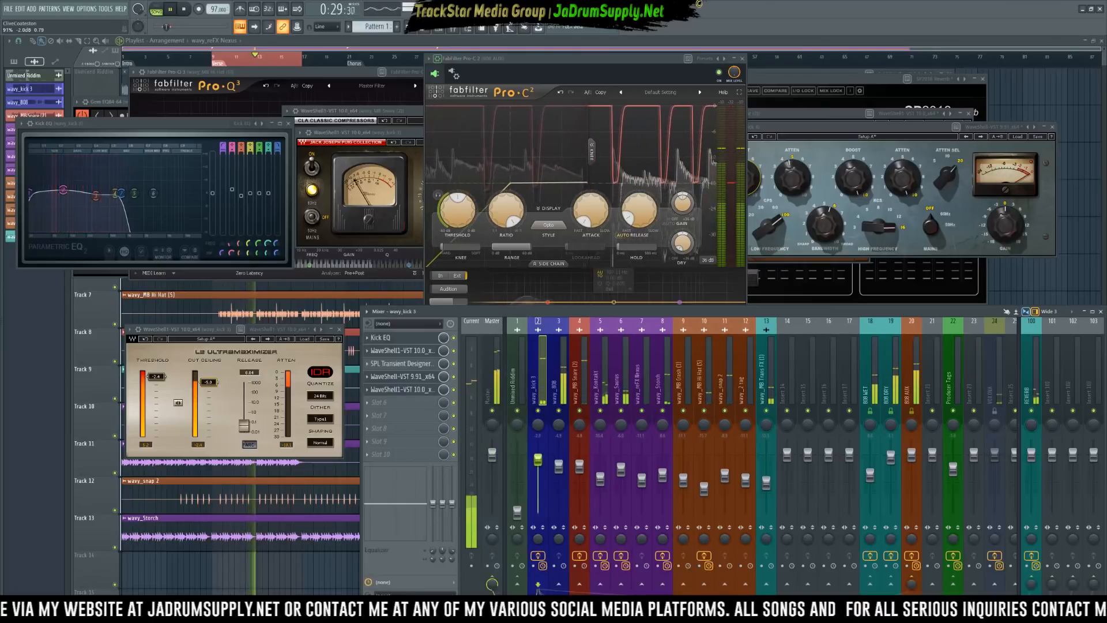
left_click(559, 466)
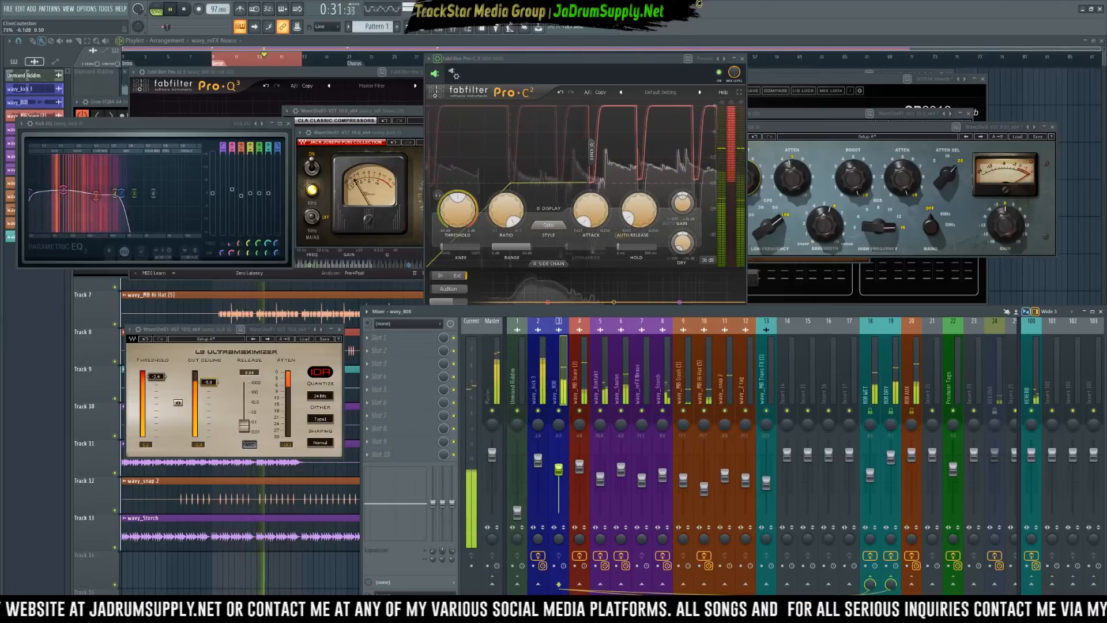
left_click(538, 459)
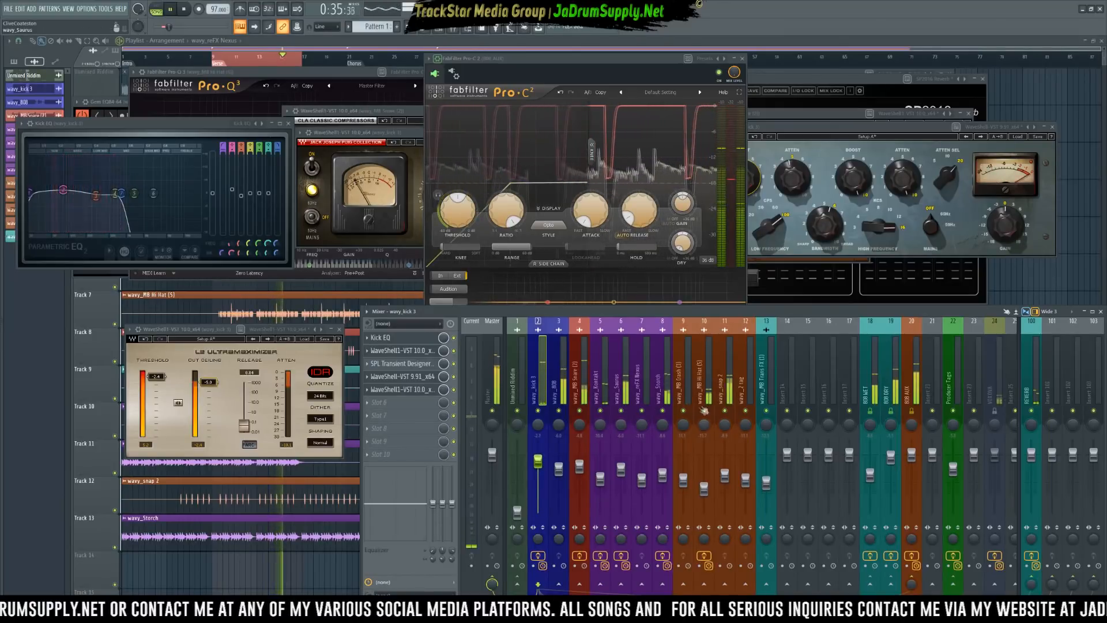
left_click(581, 468)
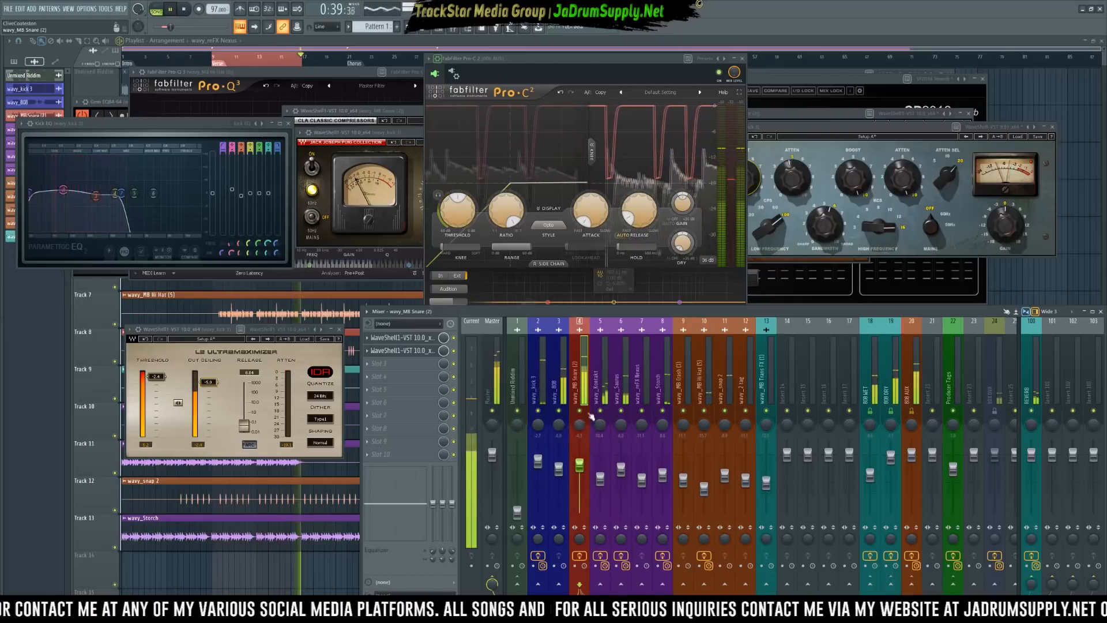
left_click(559, 469)
Set the send level of wavy_snap 2 to the REVERB track to 40% and play the loop.
left_click(721, 444)
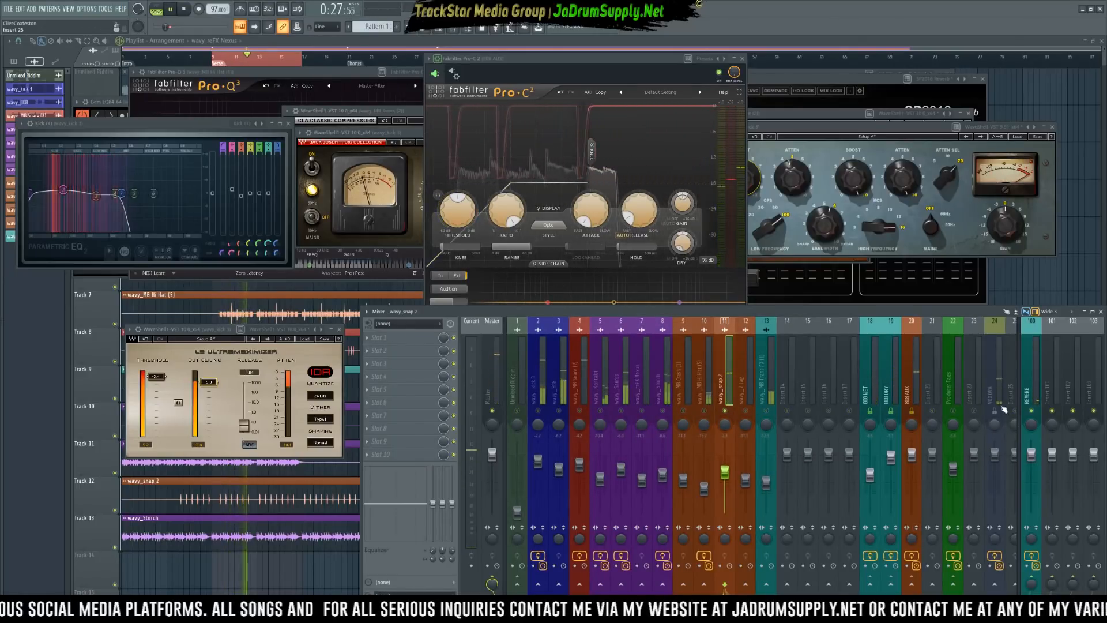
key("space")
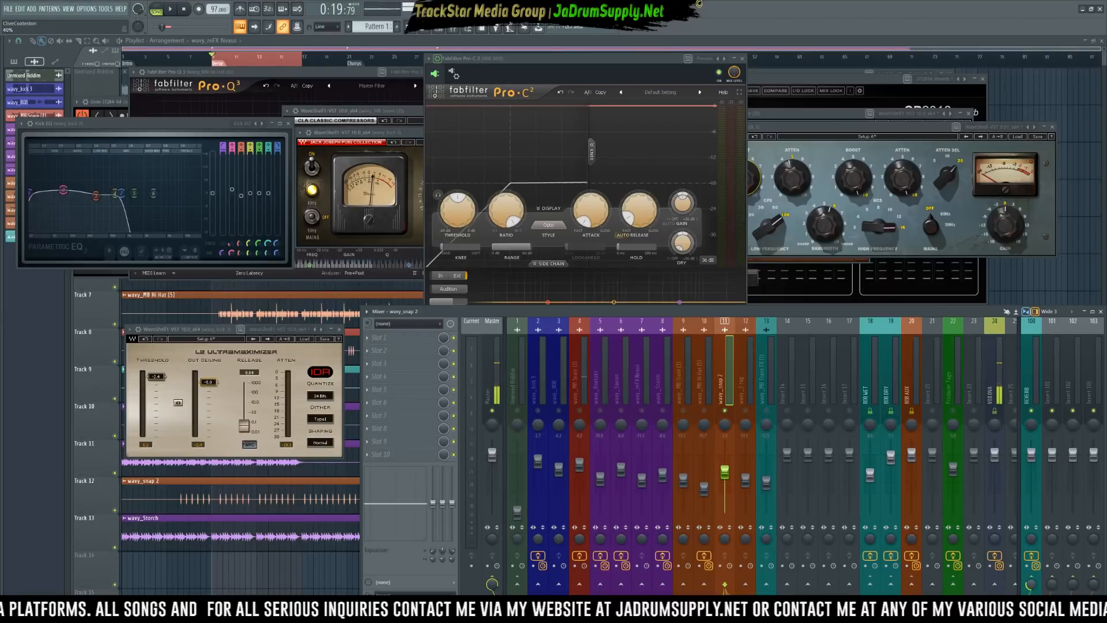
key("space")
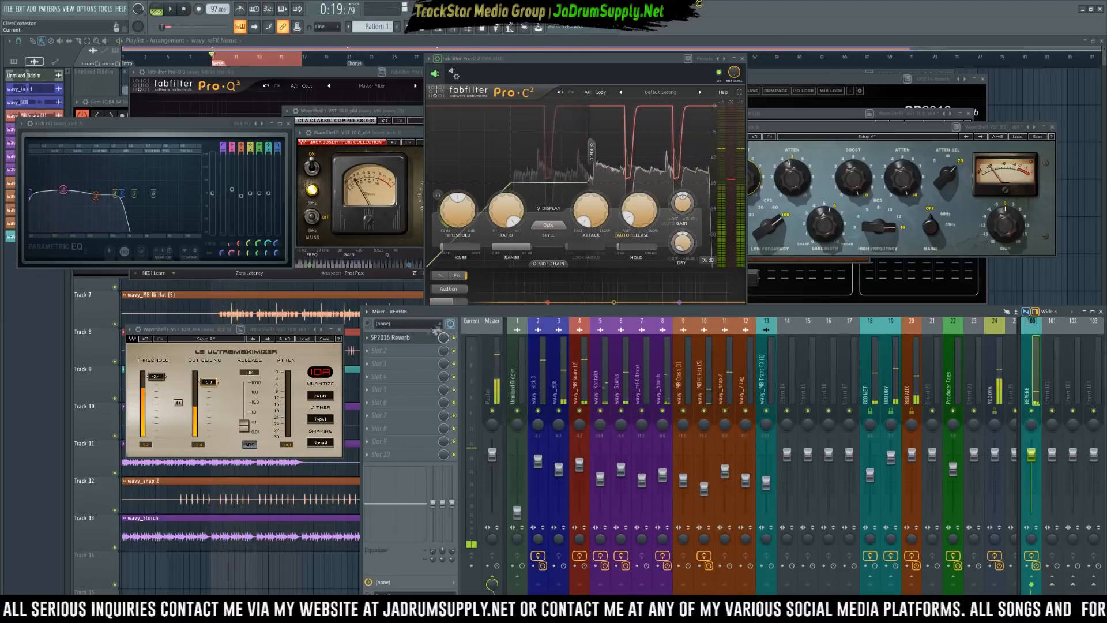
Save the REVERB track's SP2016 Reverb settings as a preset named Airy Space and resume playback.
left_click(392, 337)
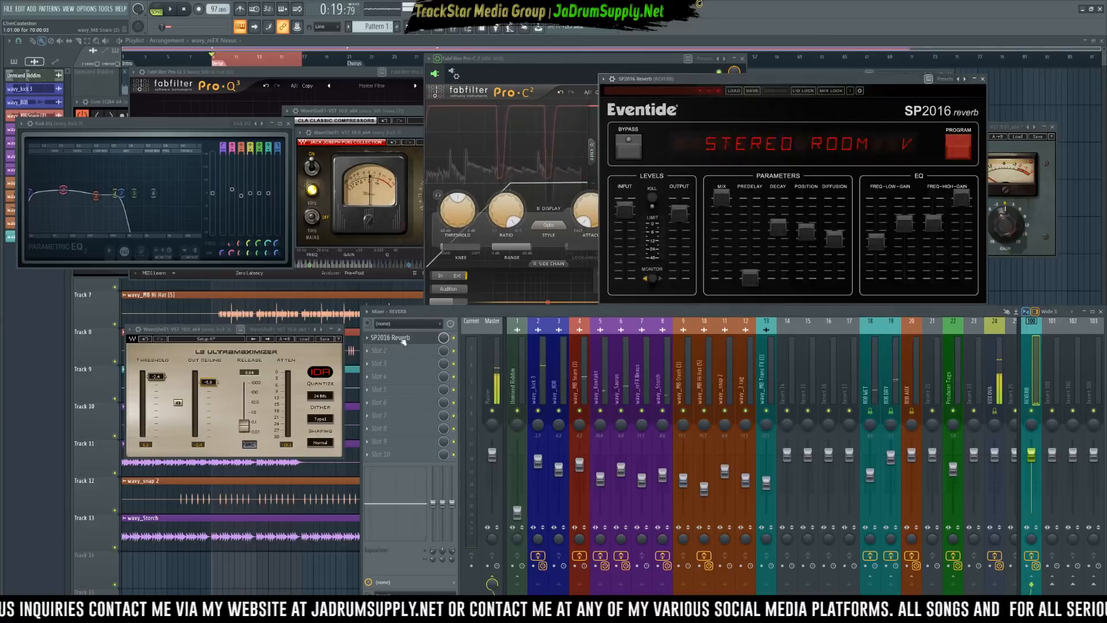
left_click(753, 90)
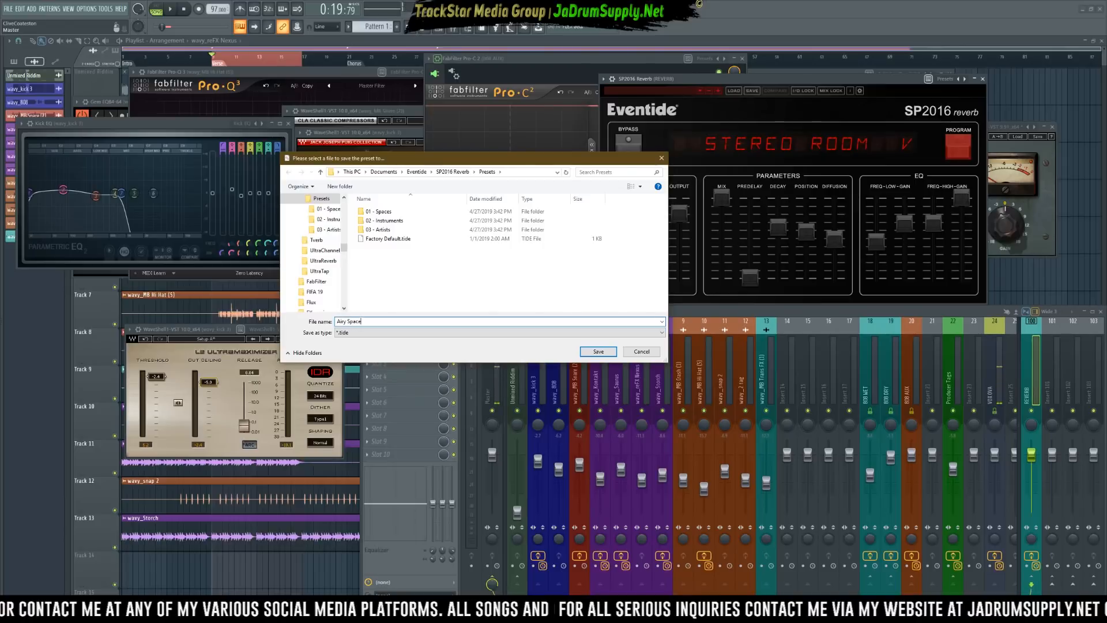
key("Return")
key("space")
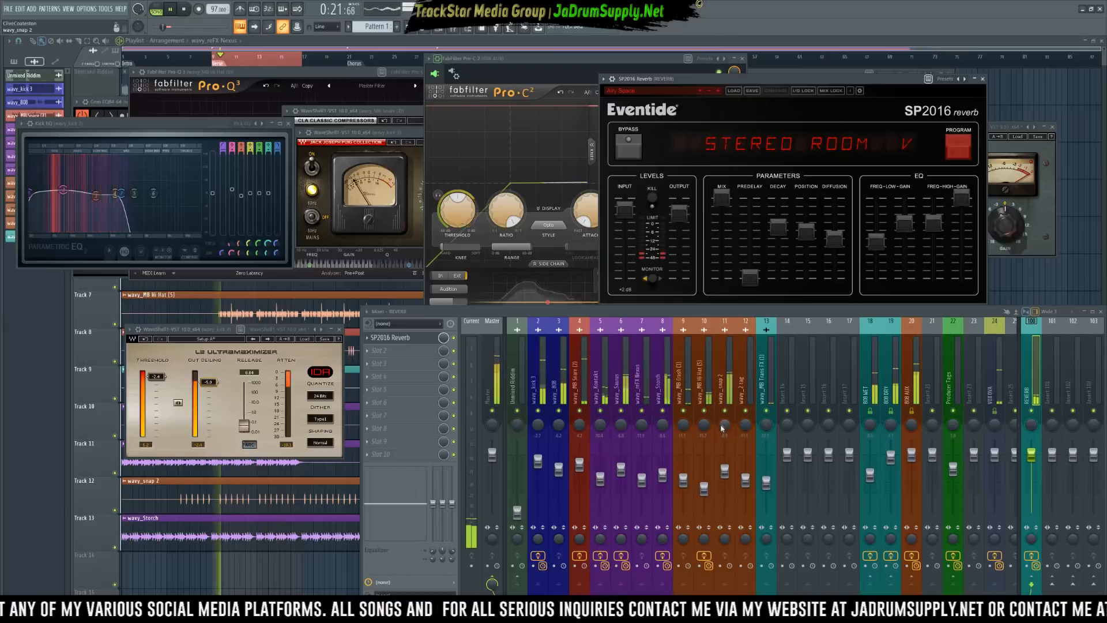
Raise the wavy_snap 2 fader slightly, and raise the wavy_Storch fader among the melodic tracks.
left_click(725, 470)
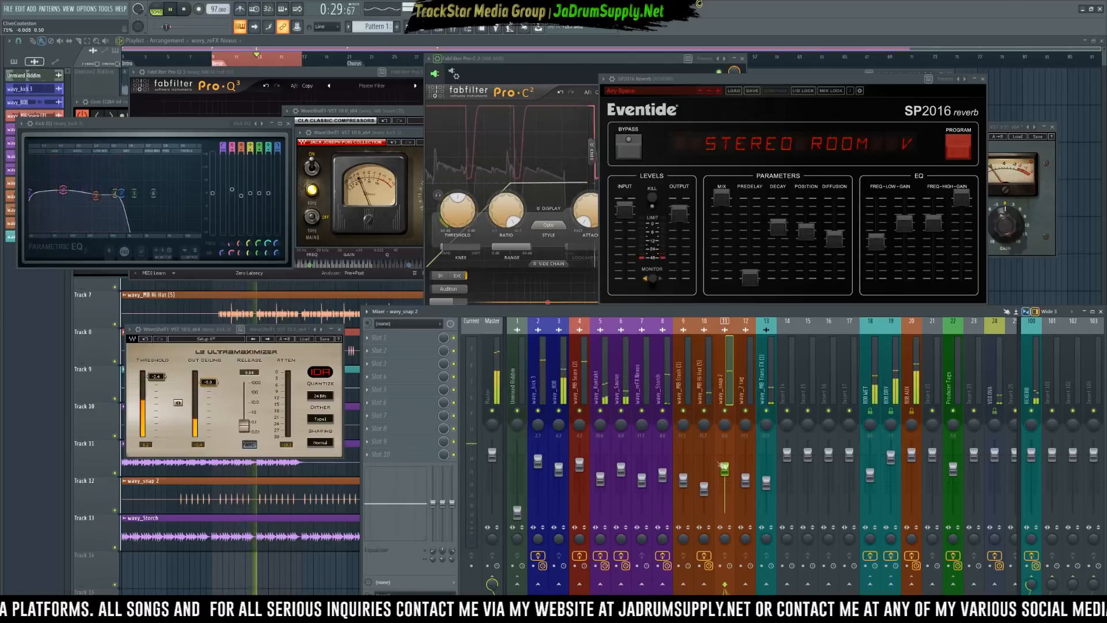
left_click_drag(600, 383, 665, 393)
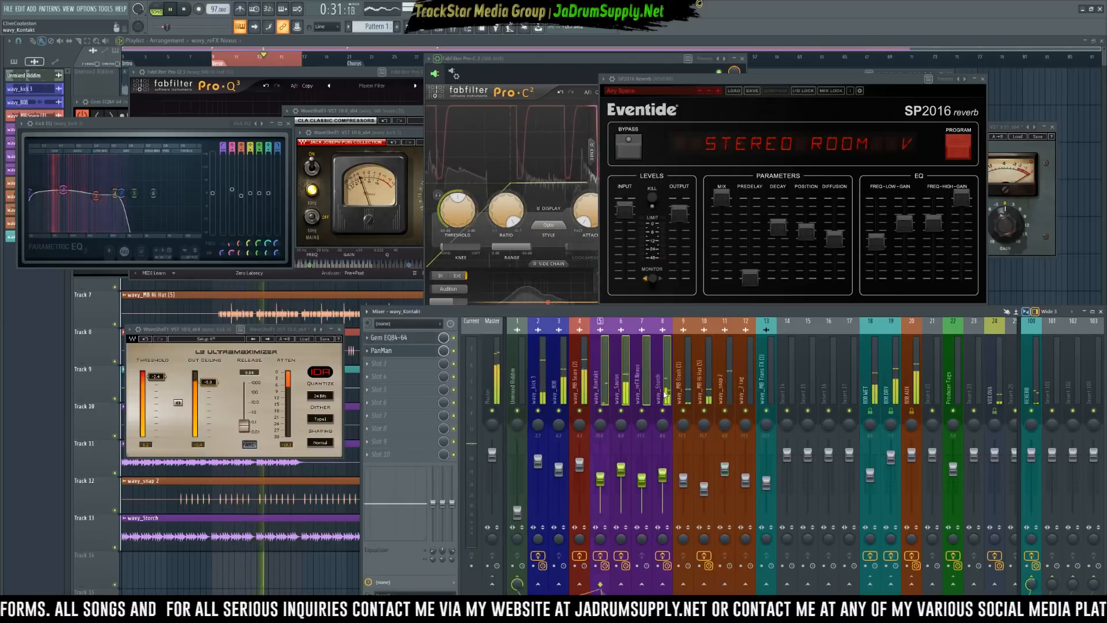
left_click(663, 473)
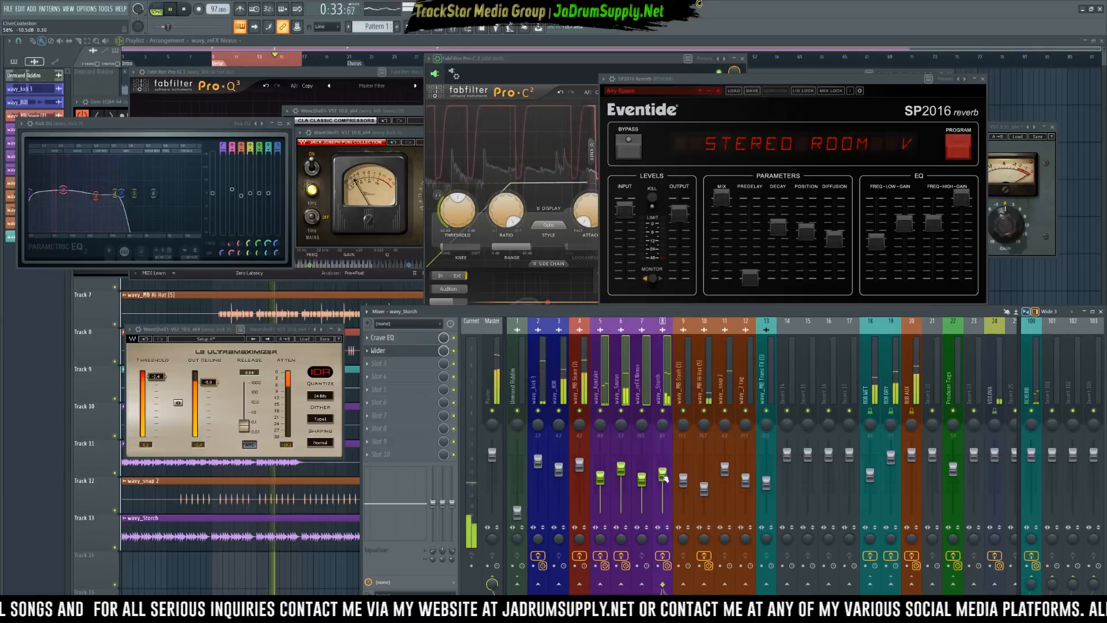
Rebalance the low end by lowering the wavy_kick 3 and 808 WET faders, and raise the hi-hat fader slightly.
left_click(538, 466)
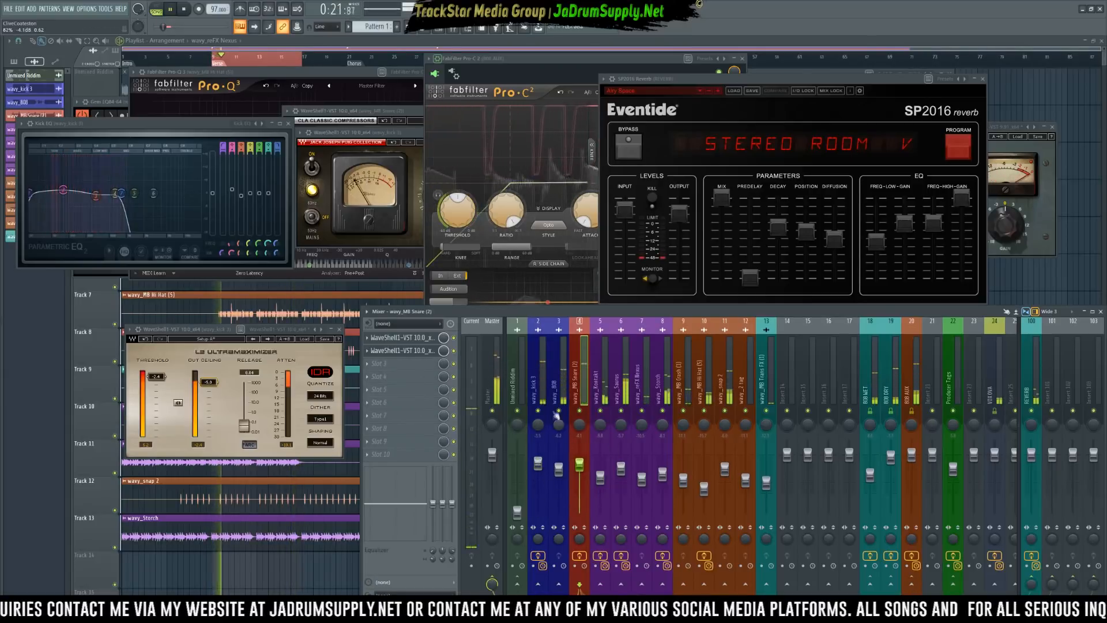
left_click(558, 468)
left_click(871, 474)
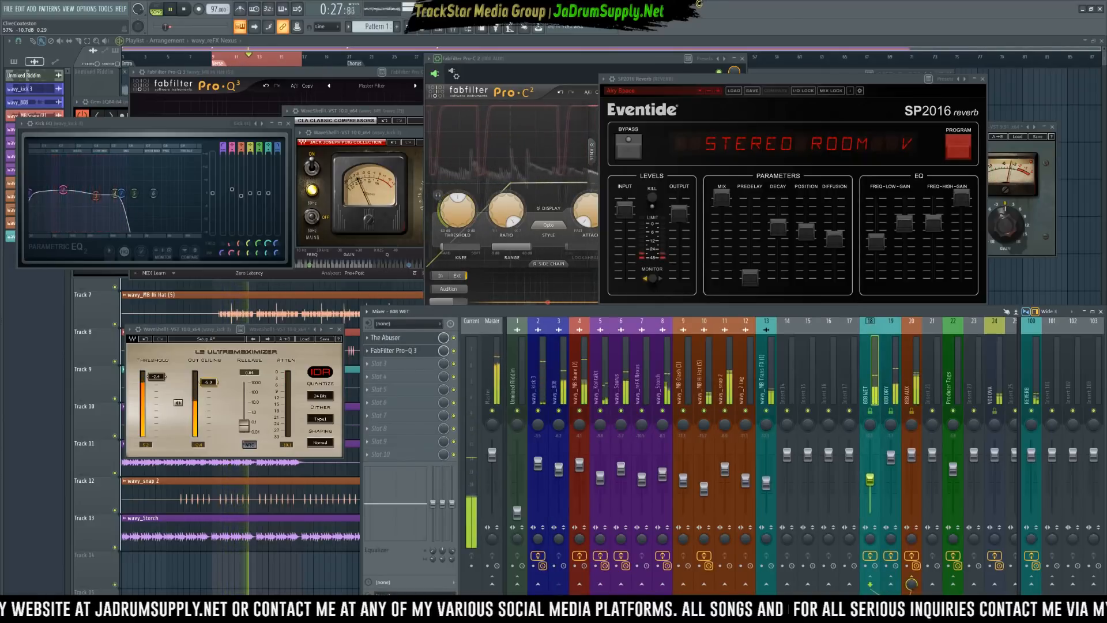
left_click(704, 486)
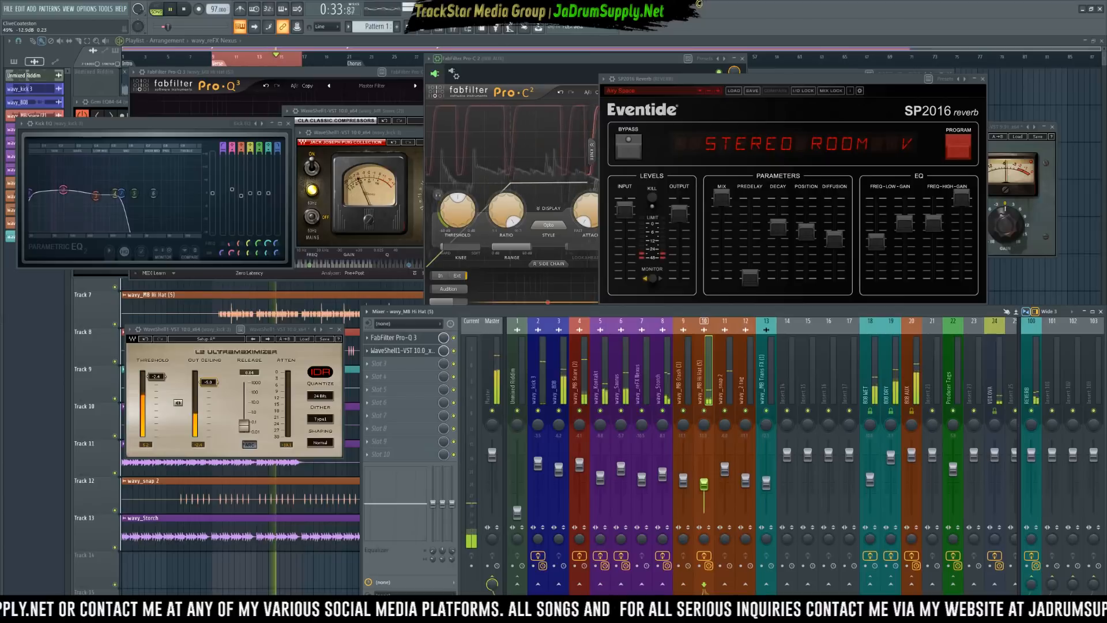
Close all open windows, clear the verse loop selection, and play the intro from just before the producer tag.
key("F12")
key("space")
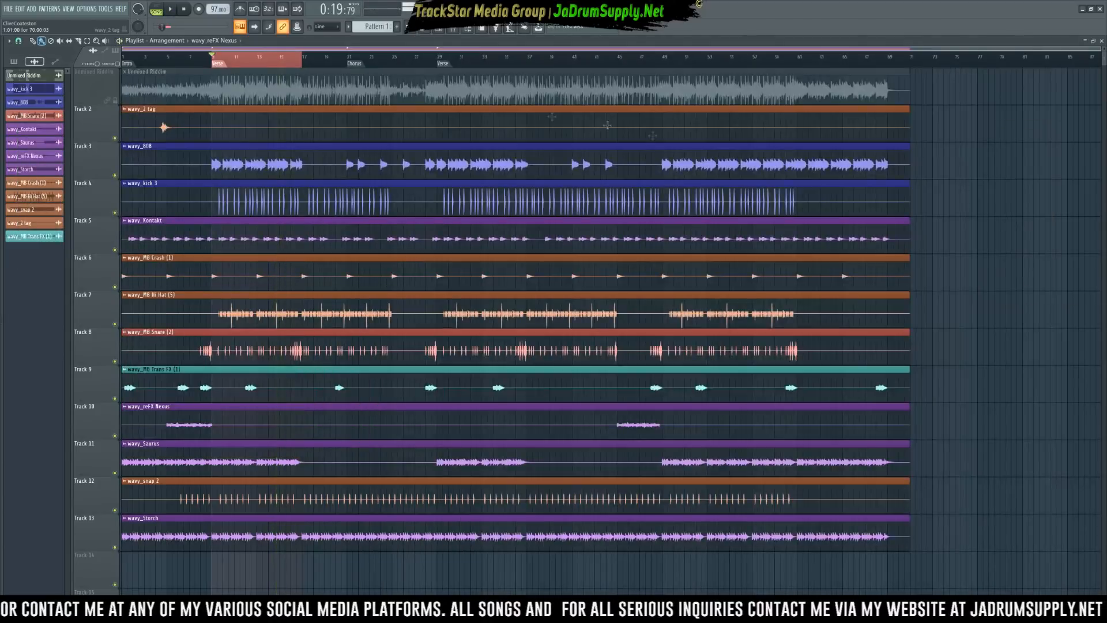
left_click(159, 57)
key("space")
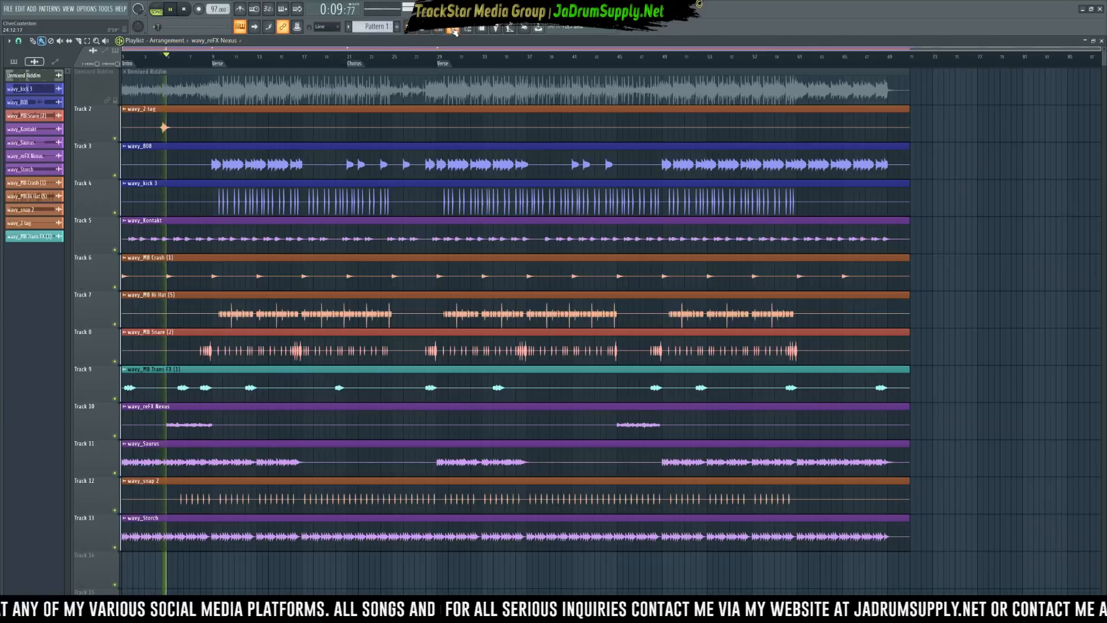
Route the wavy_2 tag mixer track to the Producer Tags track and set its volume to 0.0 dB.
key("space")
key("F9")
left_click(741, 393)
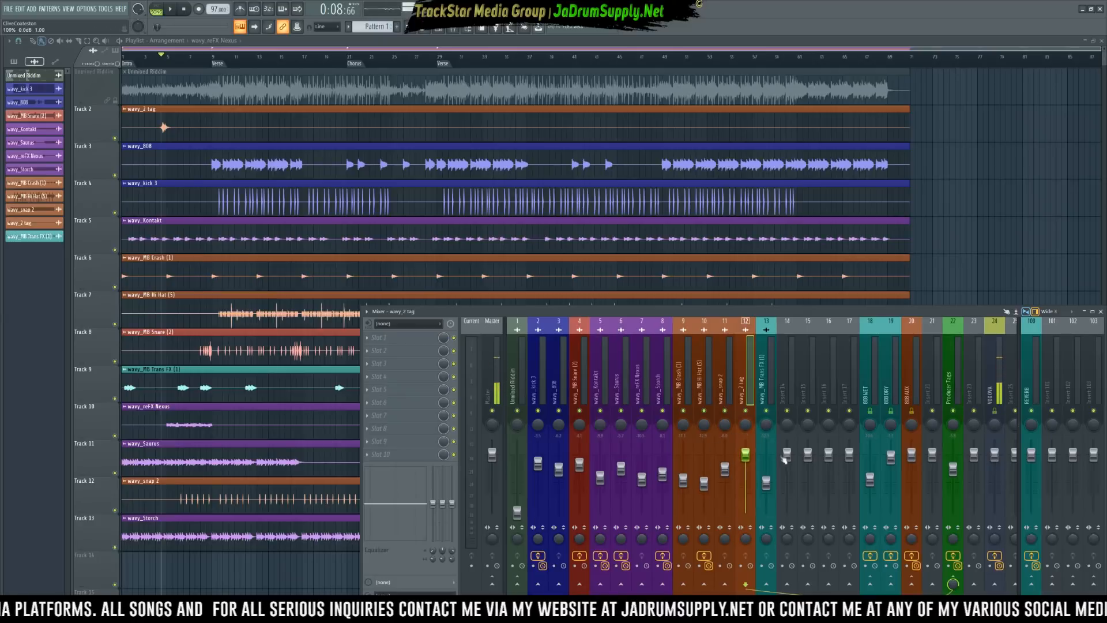
Set the Producer Tags track's send level to REVERB to 60% and audition the tag.
key("space")
left_click(948, 390)
key("space")
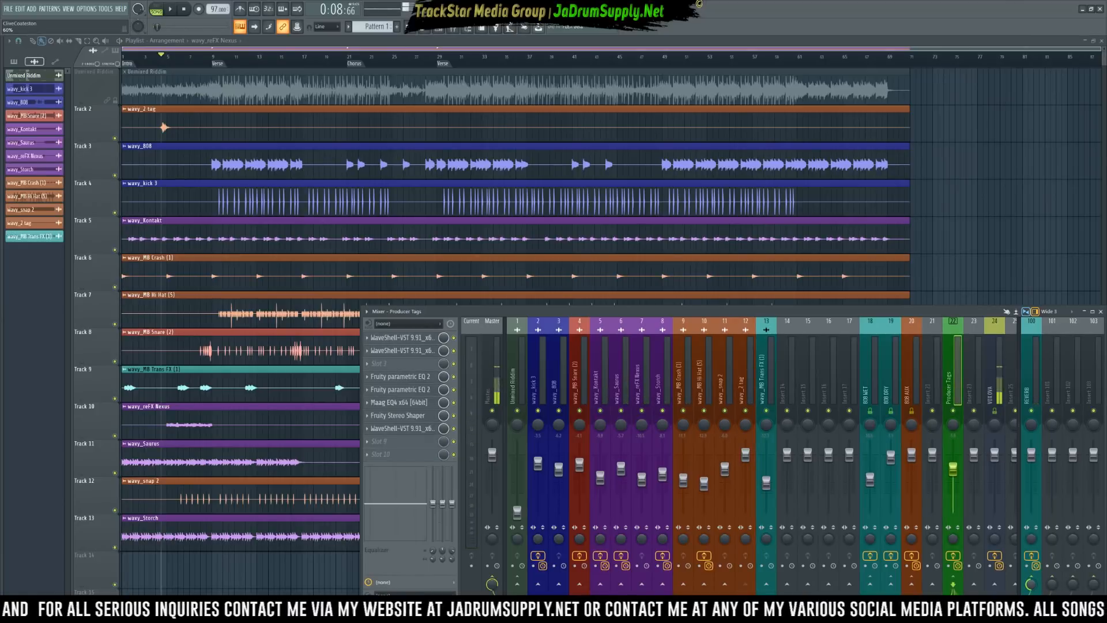
key("space")
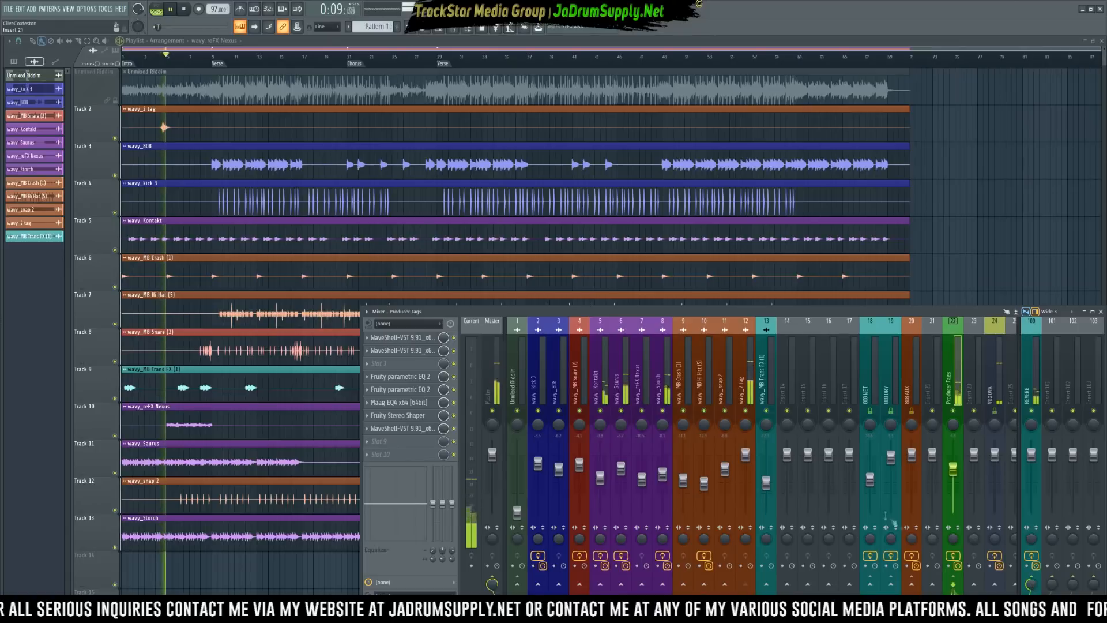
key("space")
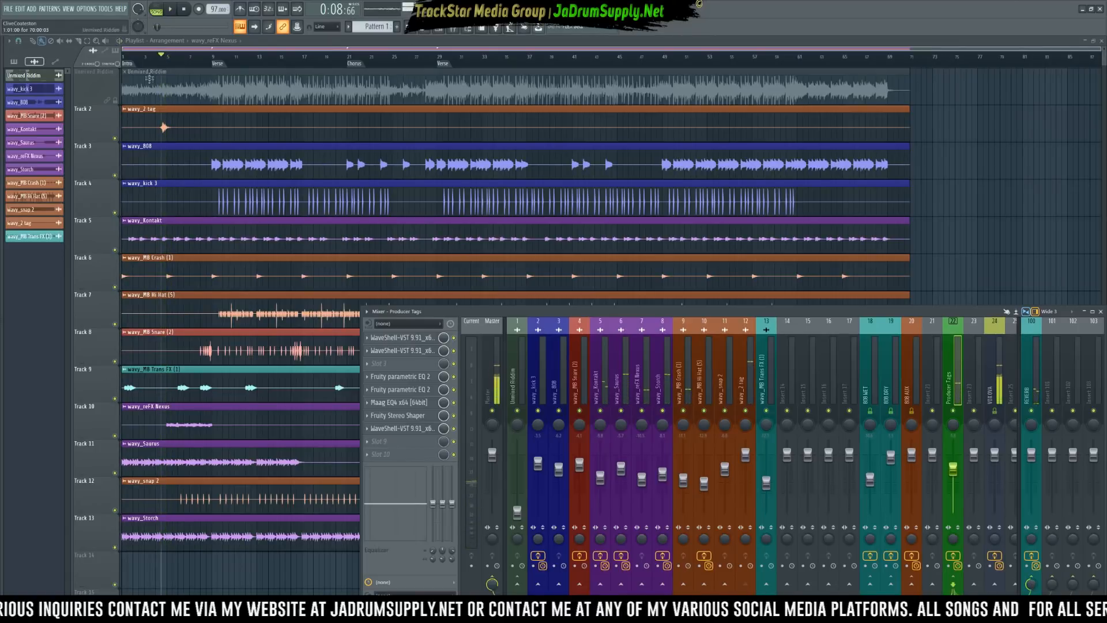
Slice the wavy_2 tag clip just before bar 5 and delete the remainder after the cut.
scroll(149, 84, "up", 10)
key("space")
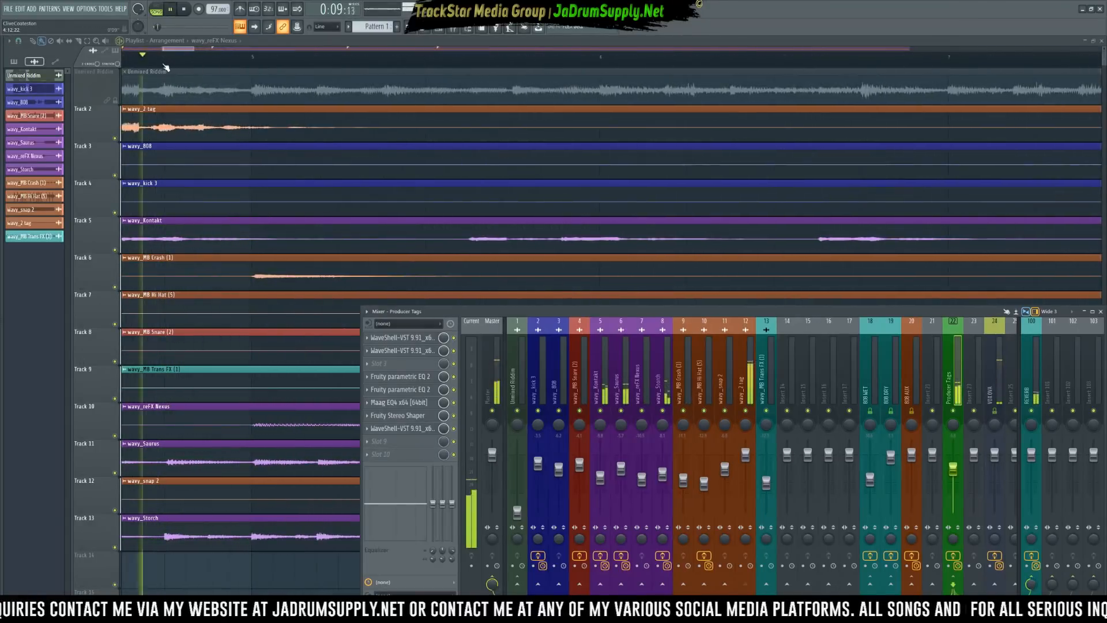
key("space")
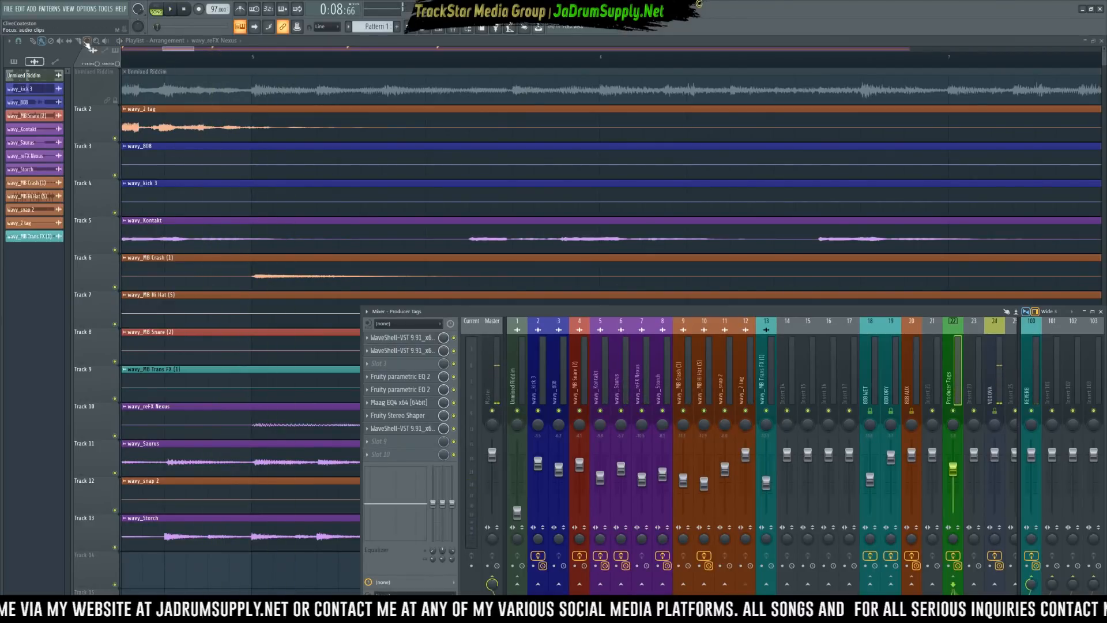
key("F9")
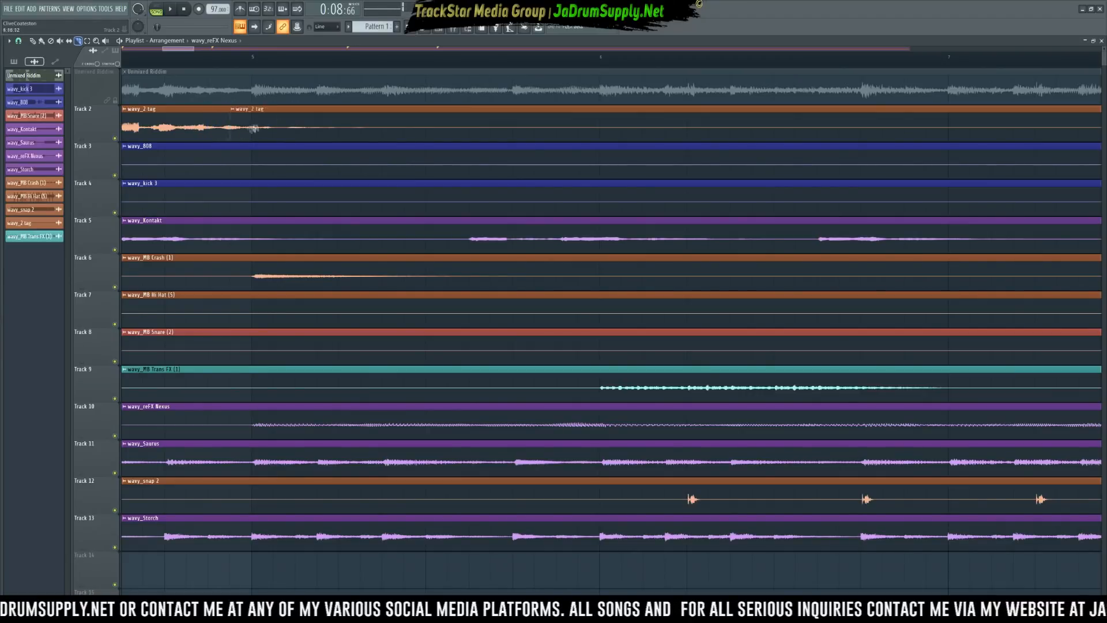
left_click(294, 131, "ctrl")
key("Delete")
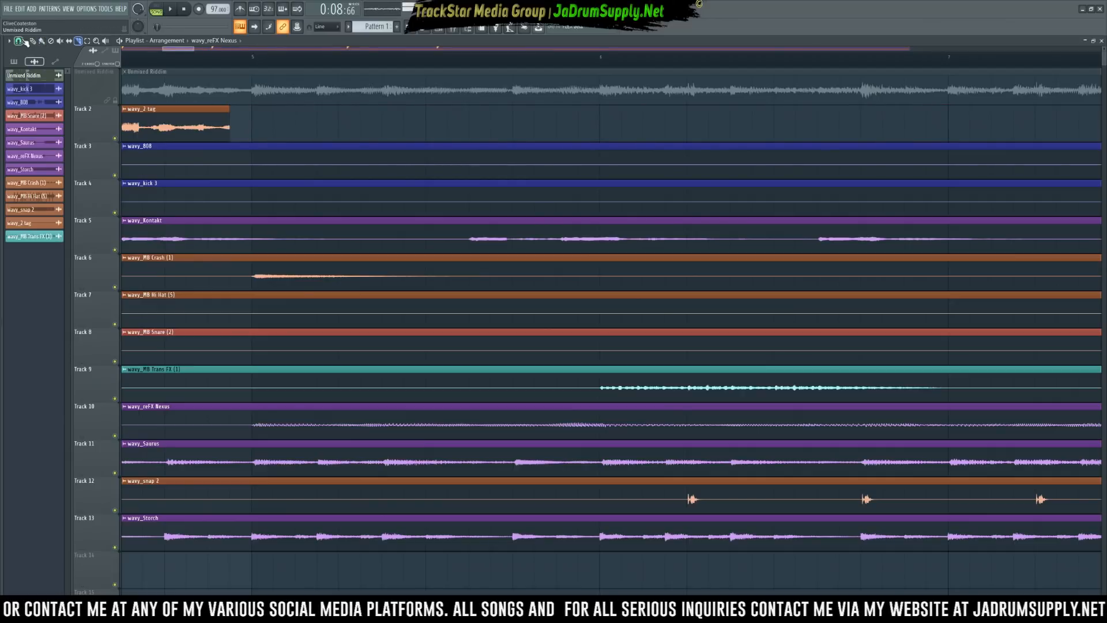
Set the wavy_2 tag sample's declicking mode to Crossfade (blending) and close its settings.
double_click(176, 129)
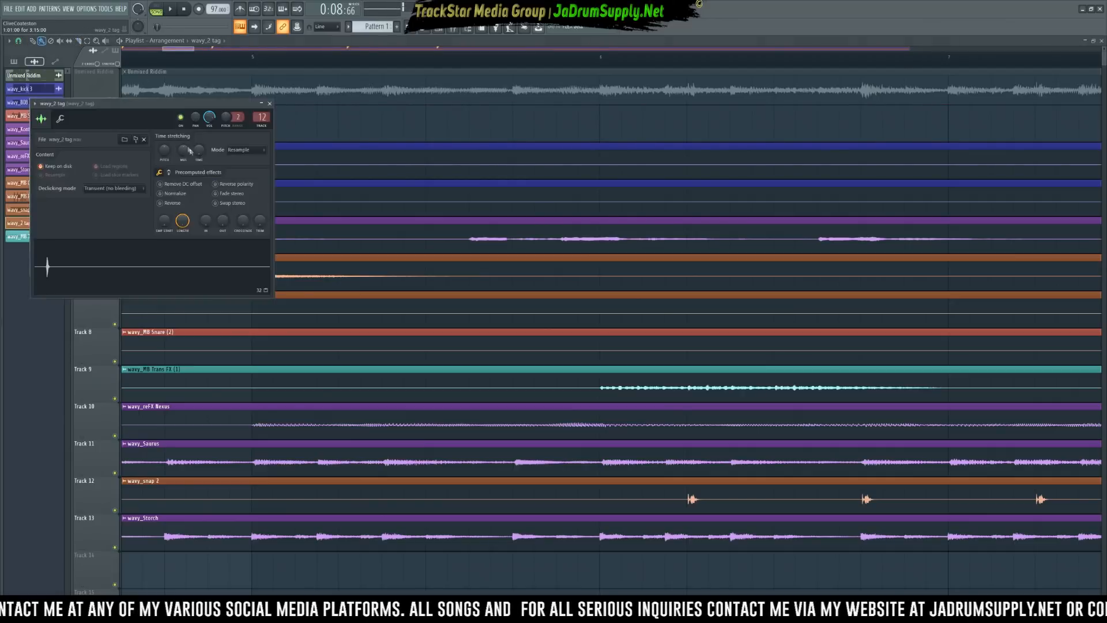
left_click(115, 188)
left_click(268, 126)
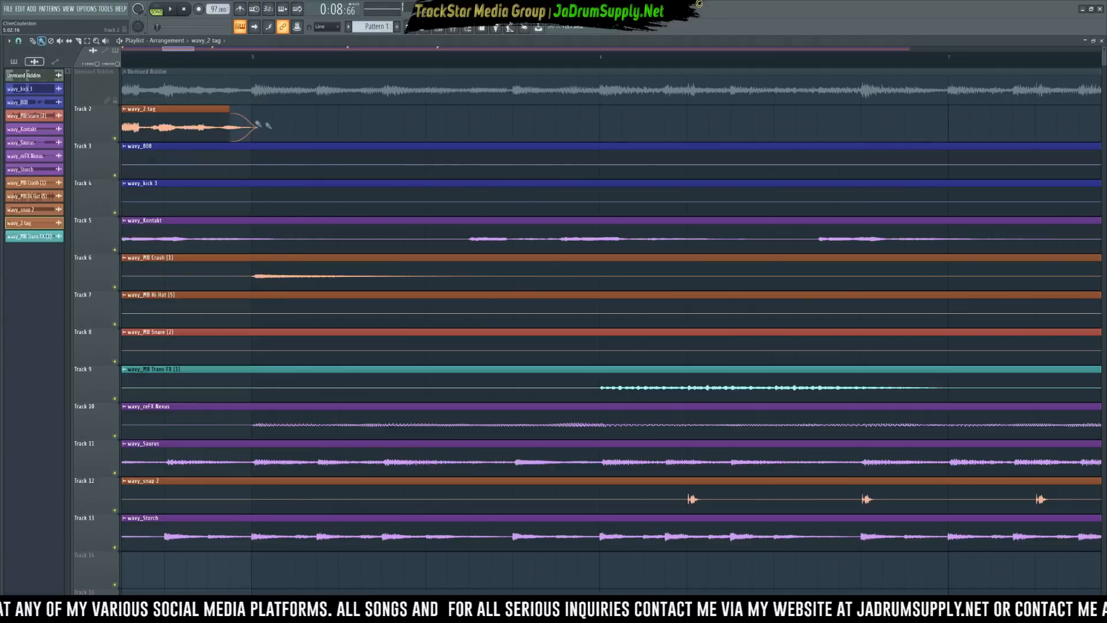
Shorten the end of the wavy_2 tag clip so its fade finishes before bar 5, and audition it.
scroll(268, 125, "up", 3)
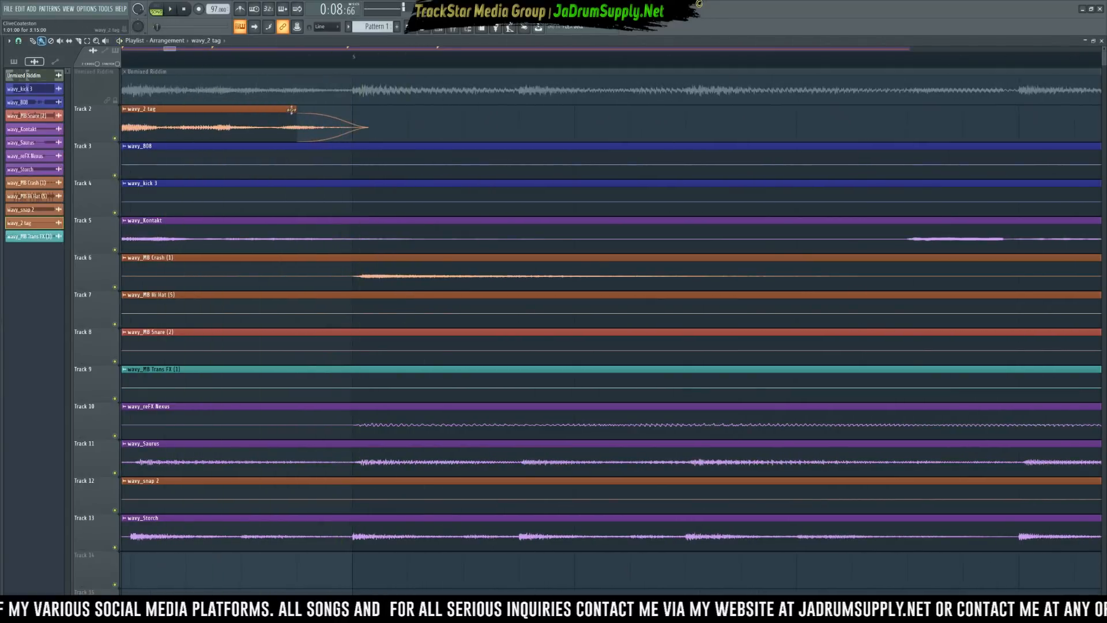
left_click_drag(295, 107, 248, 102)
key("space")
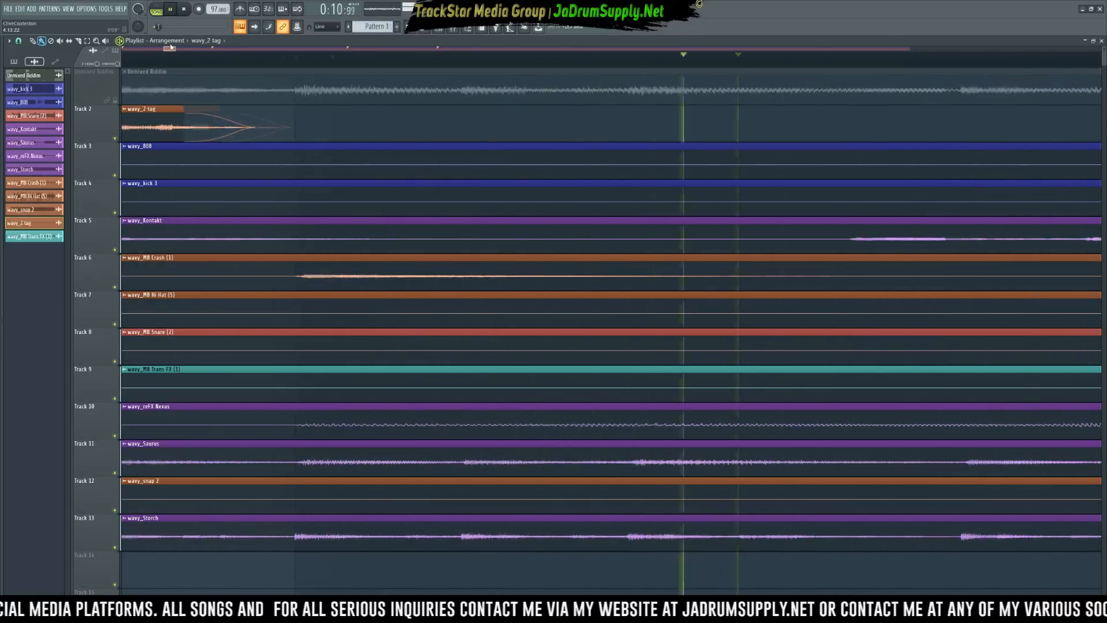
scroll(179, 52, "down", 2)
scroll(332, 65, "up", 2)
key("space")
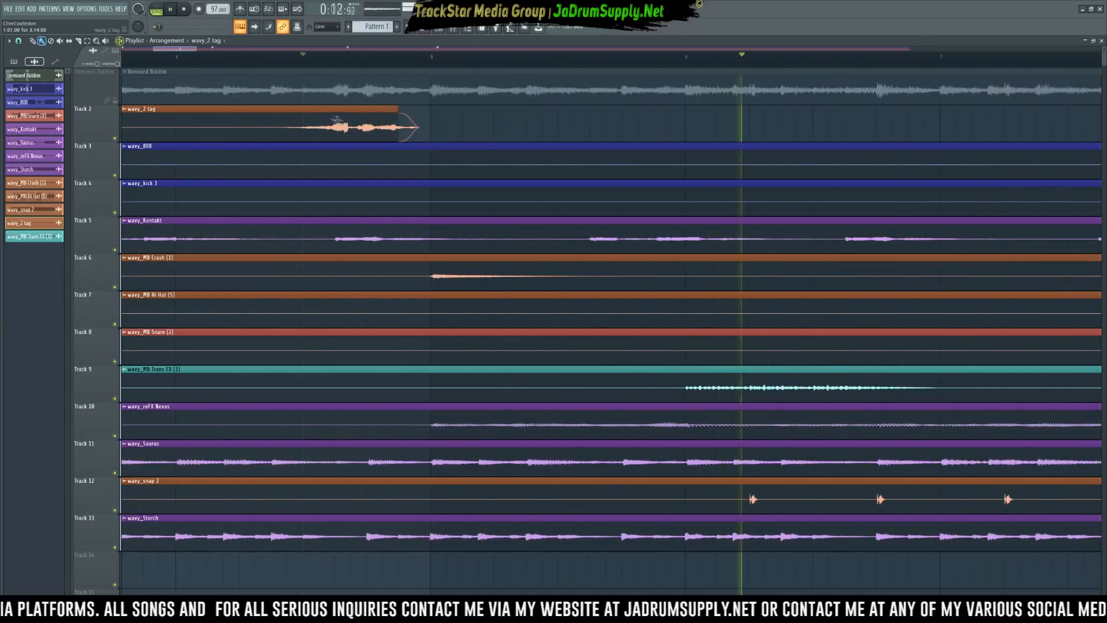
Normalize the wavy_2 tag sample in its channel settings and play the intro to check it.
double_click(289, 108)
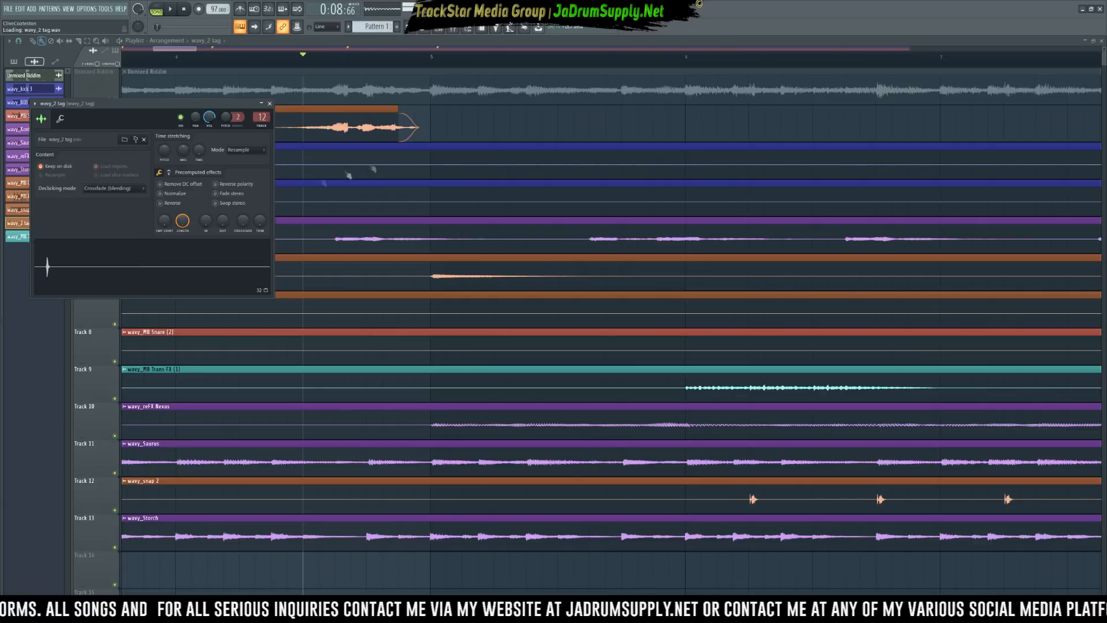
left_click(269, 104)
key("space")
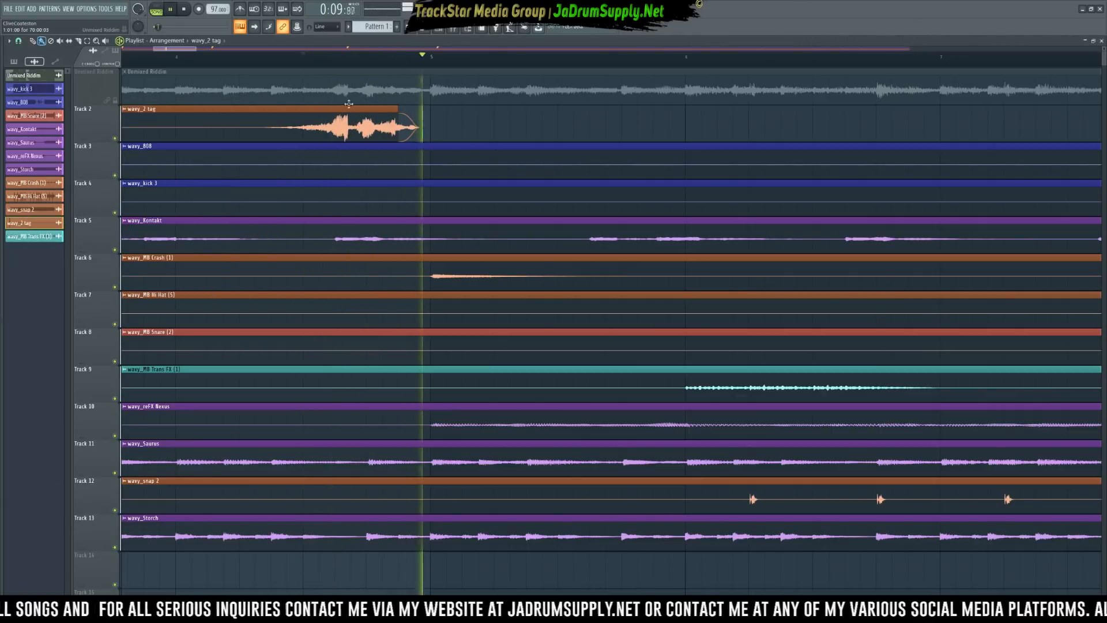
Replay the intro to check how the tag sits in the mix, and review the Producer Tags mixer track's effects.
left_click(323, 53)
left_click(245, 53)
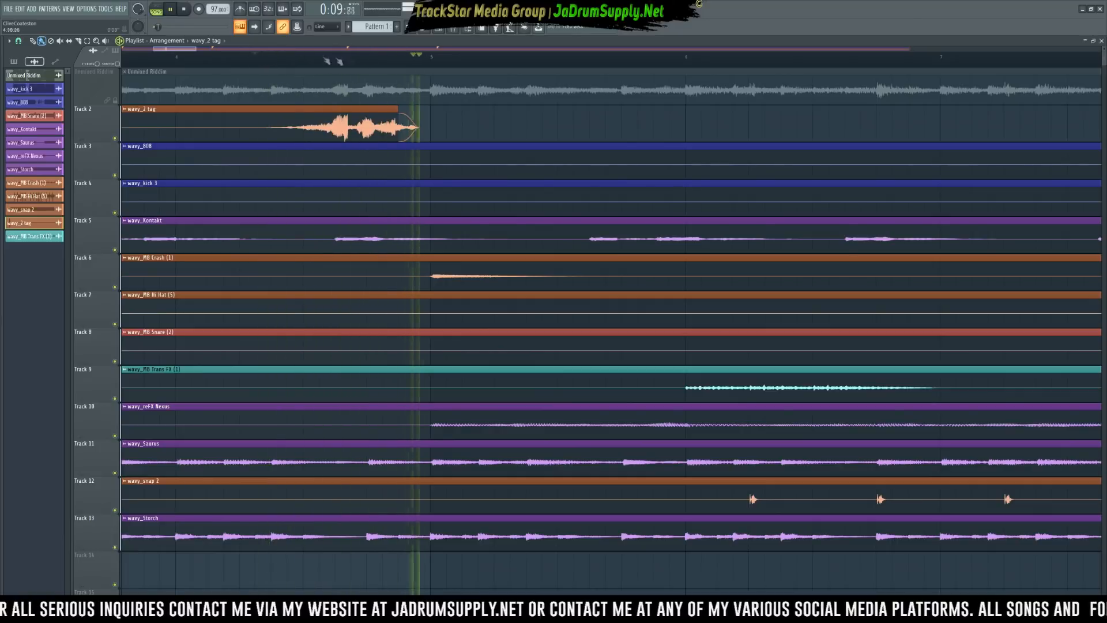
scroll(415, 289, "down", 3)
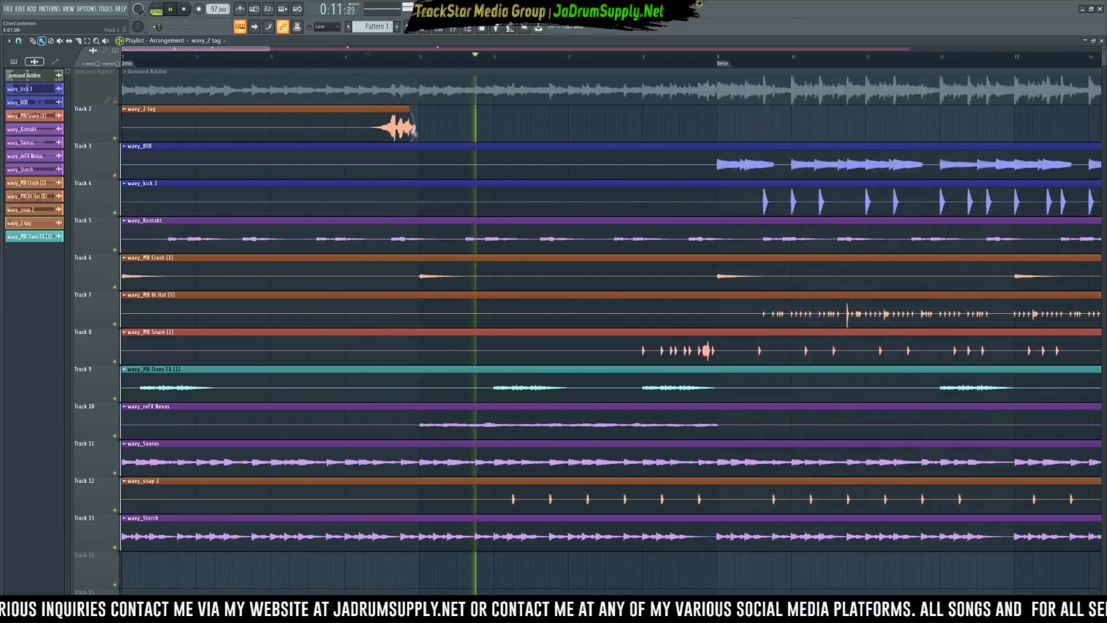
scroll(449, 38, "down", 5)
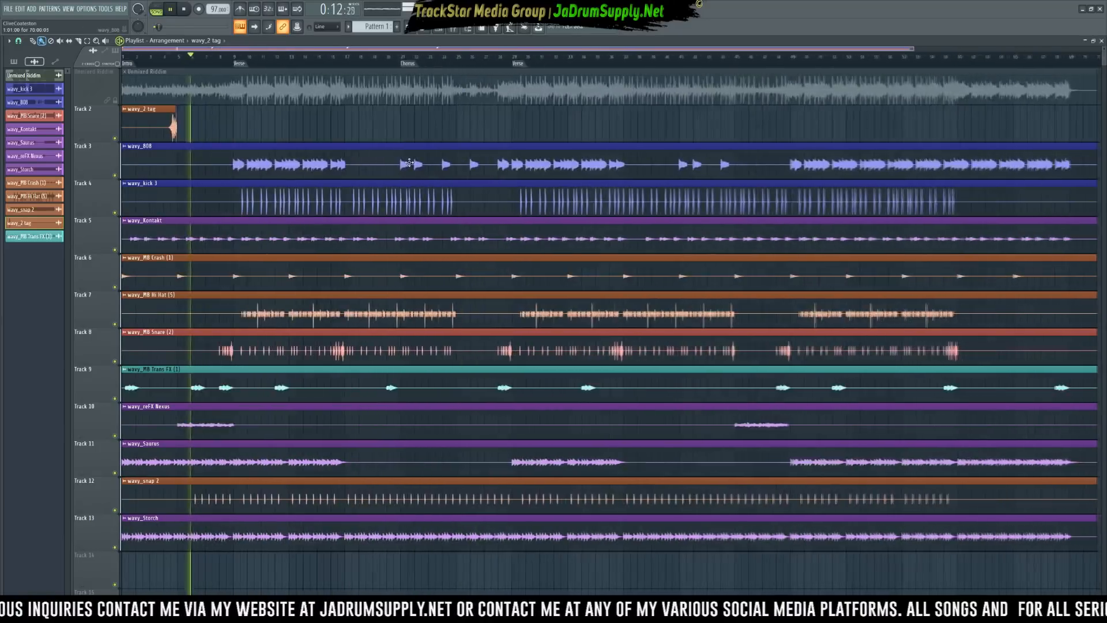
left_click(456, 29)
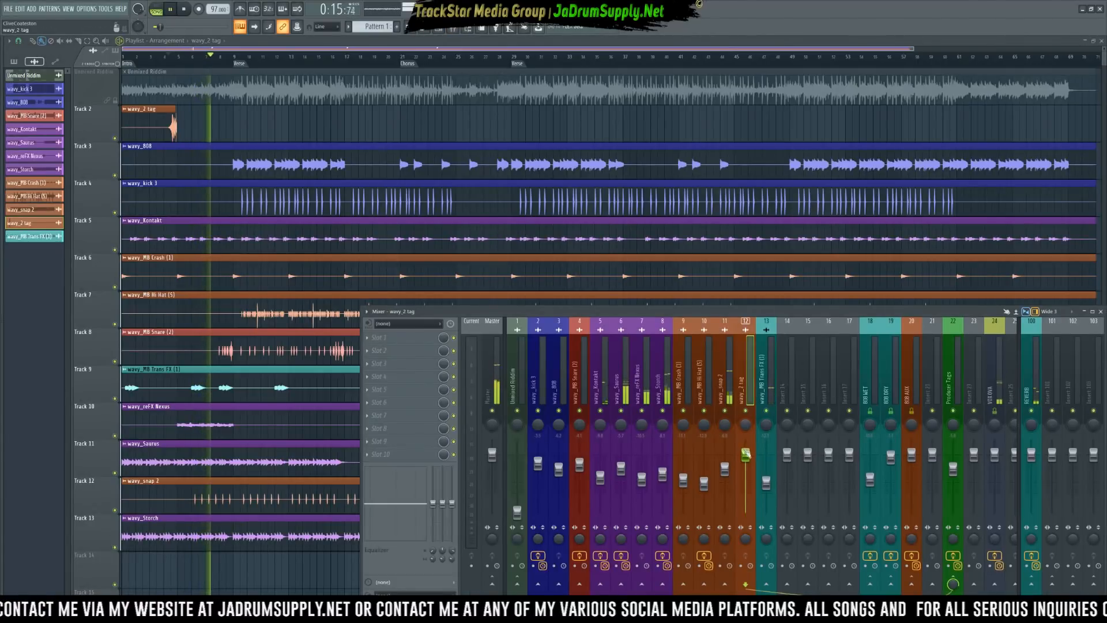
left_click(953, 374)
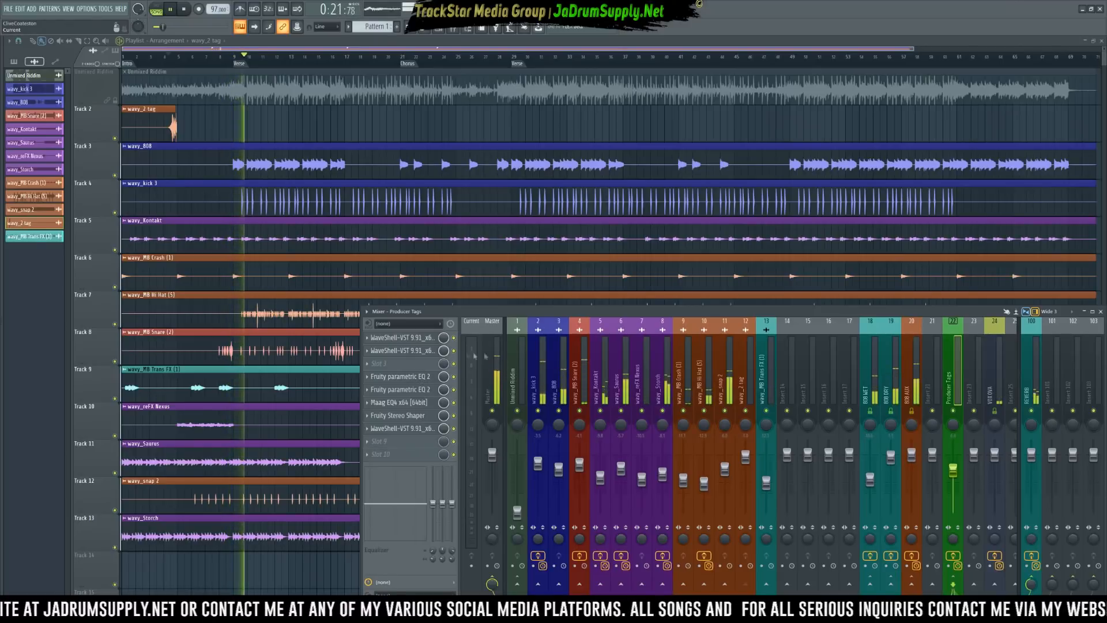
left_click(1100, 312)
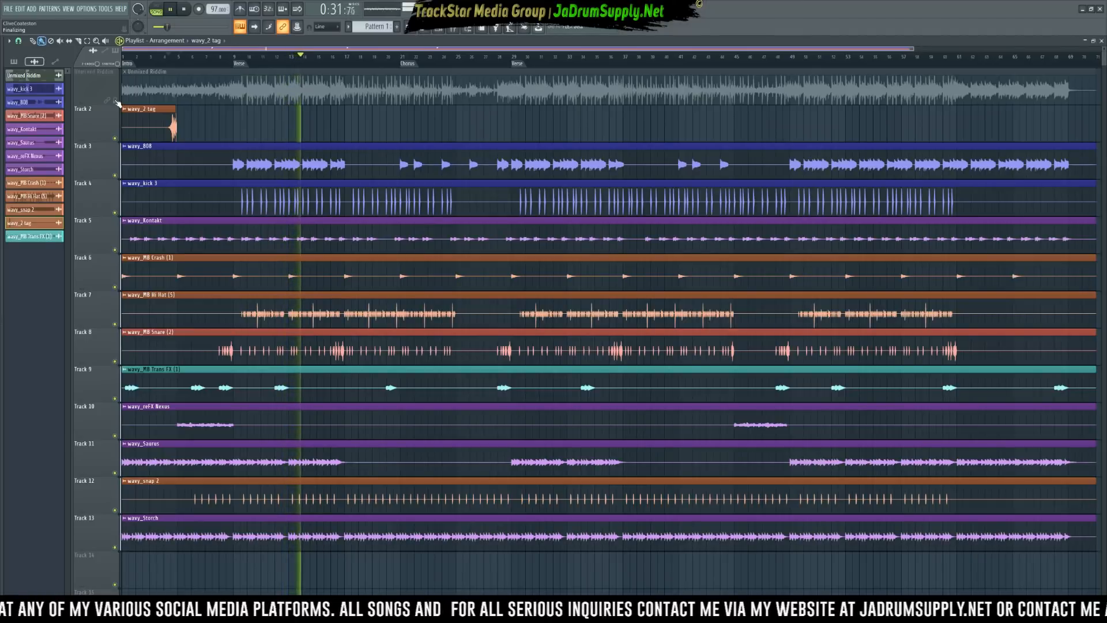
Trim the Unmixed Riddim clip to start at bar 21 with its track unmuted, and shorten the clips on Tracks 3–13 to end there.
left_click_drag(122, 90, 404, 84)
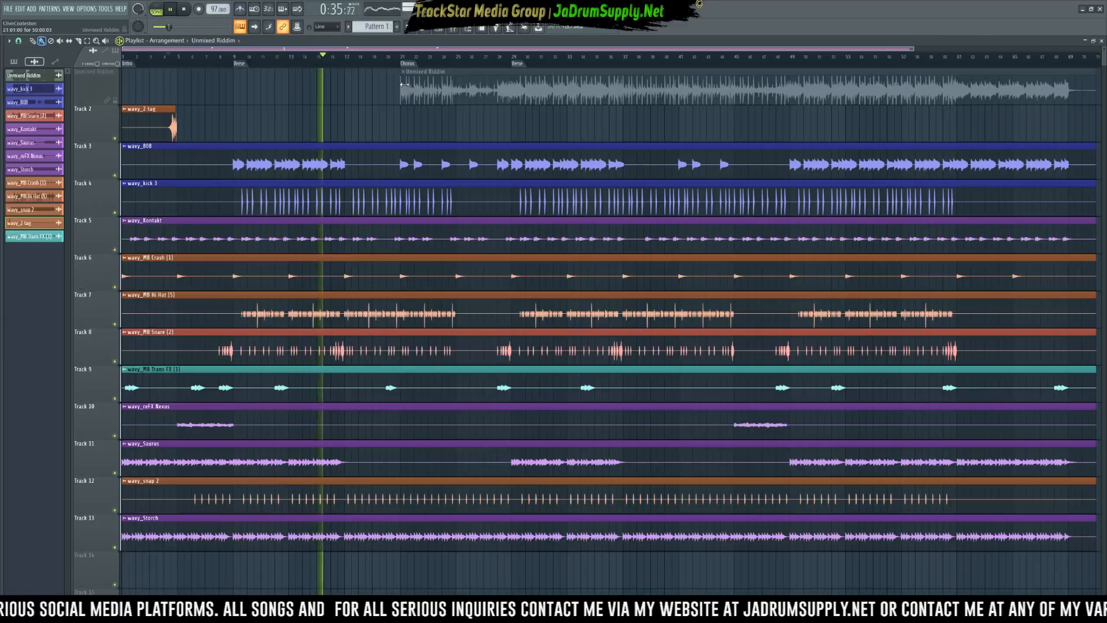
left_click(114, 101)
key("ctrl+a")
scroll(926, 558, "down", 1)
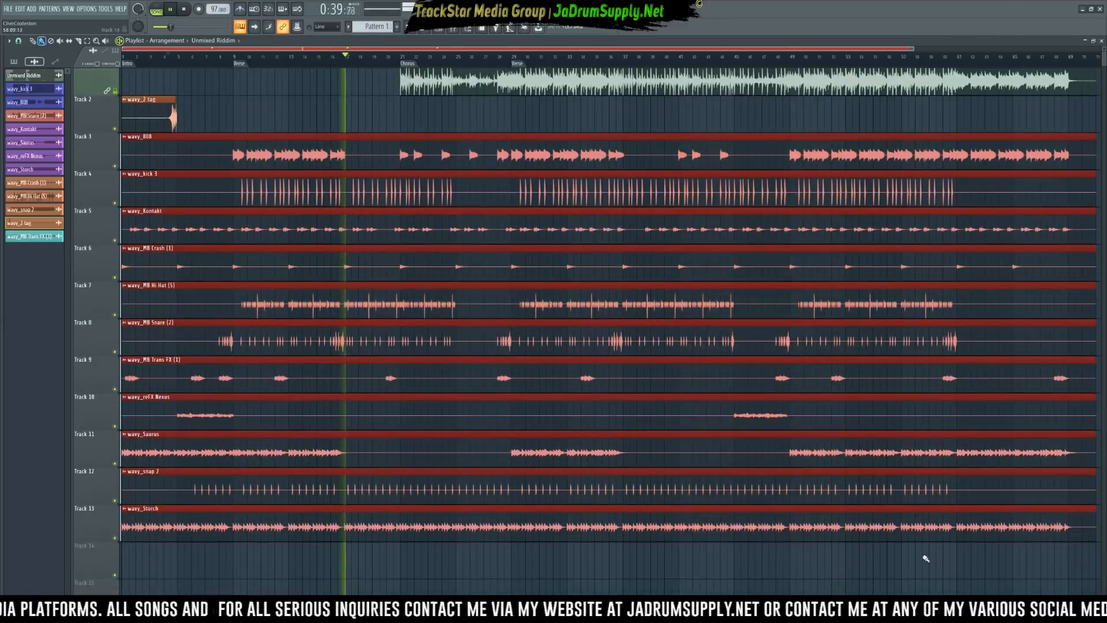
left_click_drag(1093, 512, 397, 443)
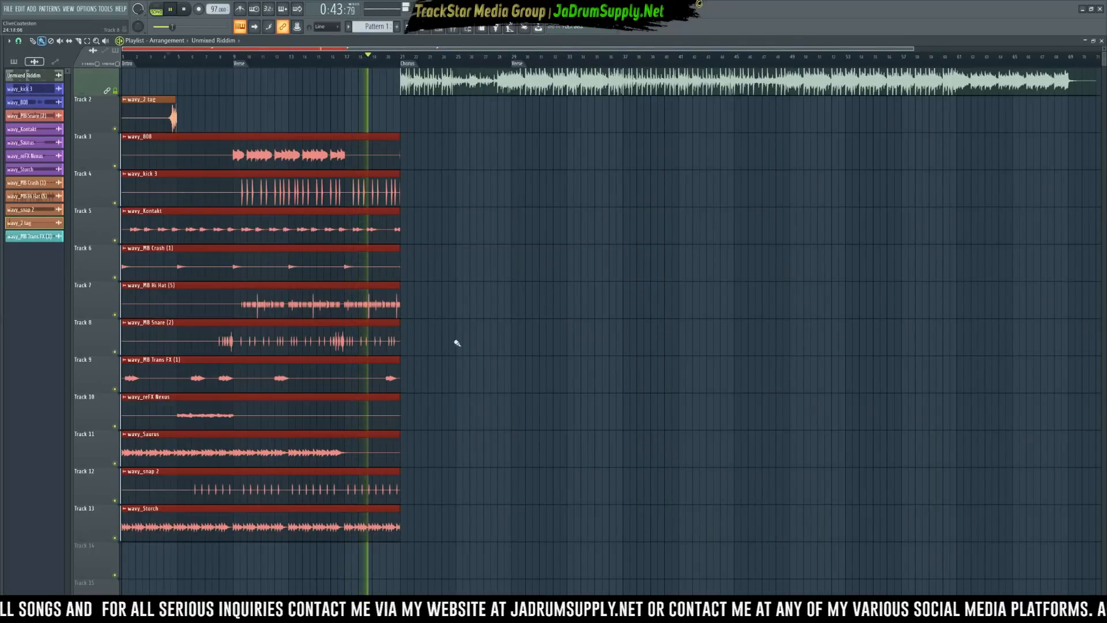
left_click(405, 443)
Raise the Unmixed Riddim mixer track's volume to 0.0 dB for the comparison.
scroll(414, 63, "up", 3)
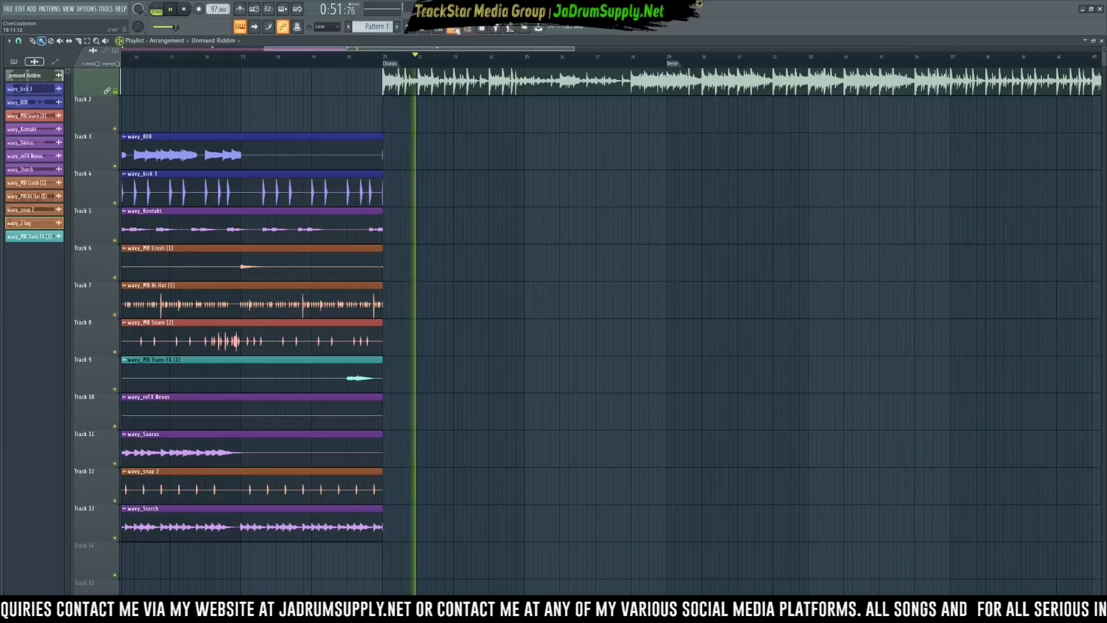
key("F9")
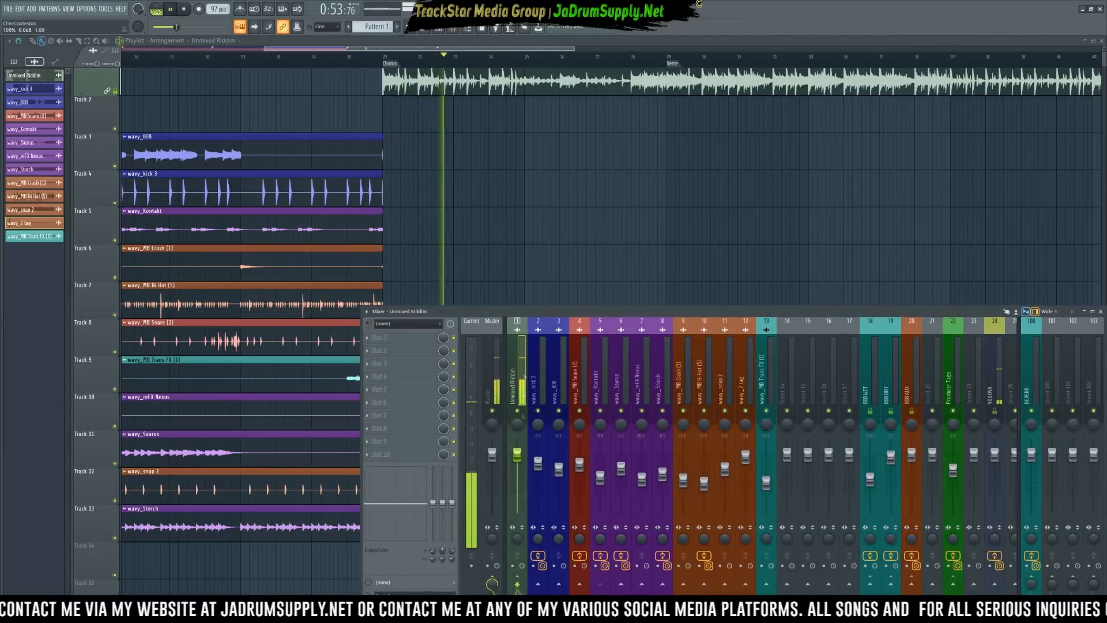
key("F9")
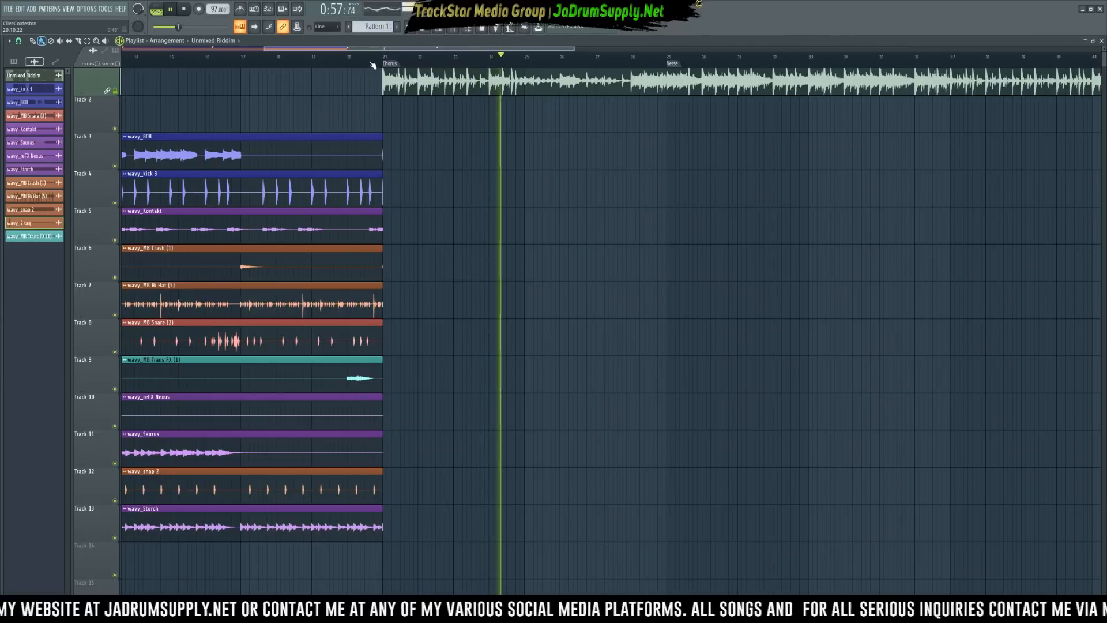
Play across the switch at bar 21 to compare the mixed stems with the Unmixed Riddim, and replay from the first verse.
left_click(373, 66)
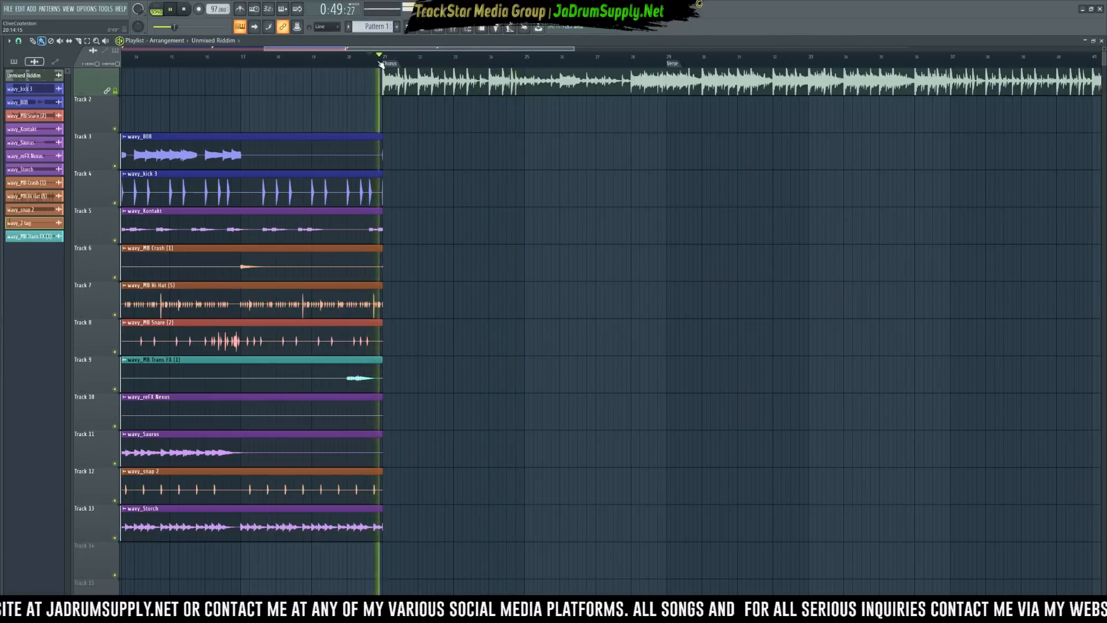
left_click(356, 61)
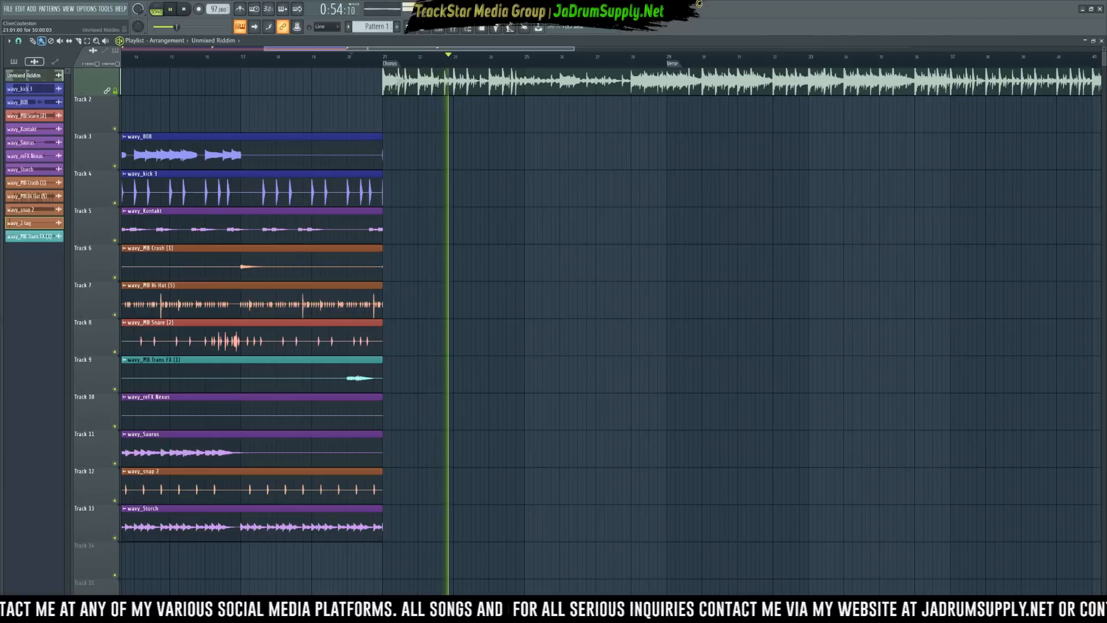
key("space")
scroll(274, 67, "down", 3)
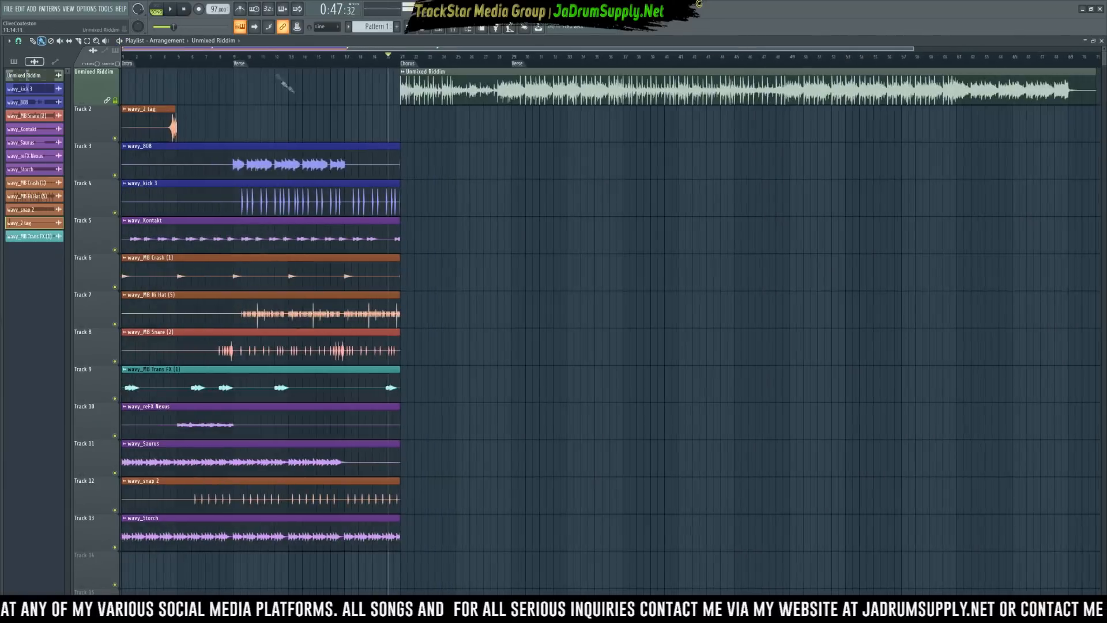
key("space")
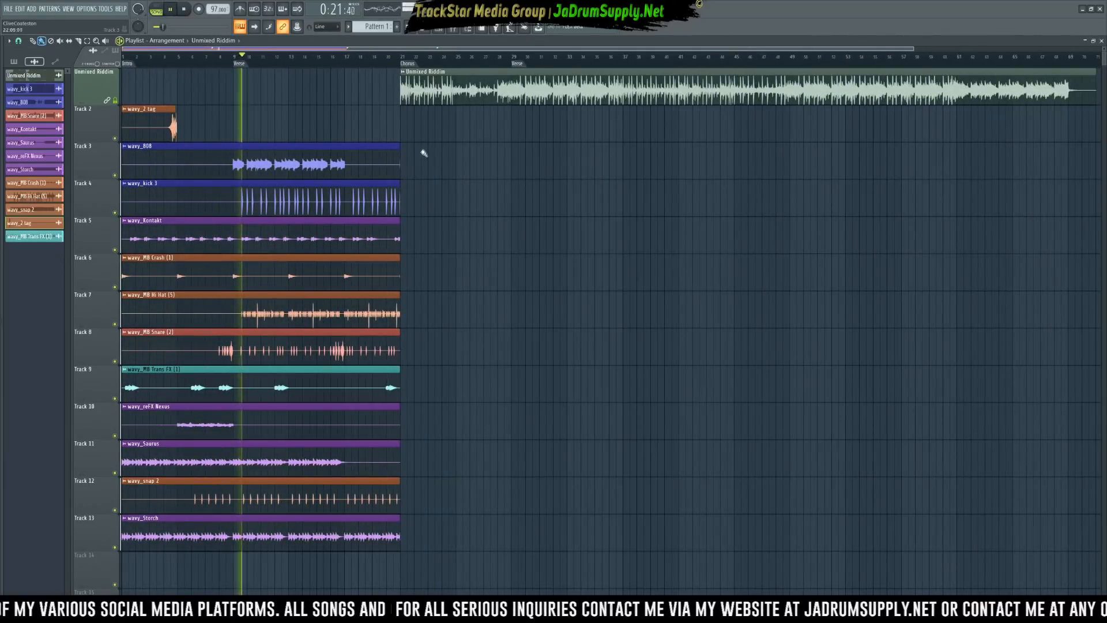
Extend the Unmixed Riddim clip back to bar 1 and mute its track, and restore the stem clips to full length.
left_click_drag(399, 89, 122, 89)
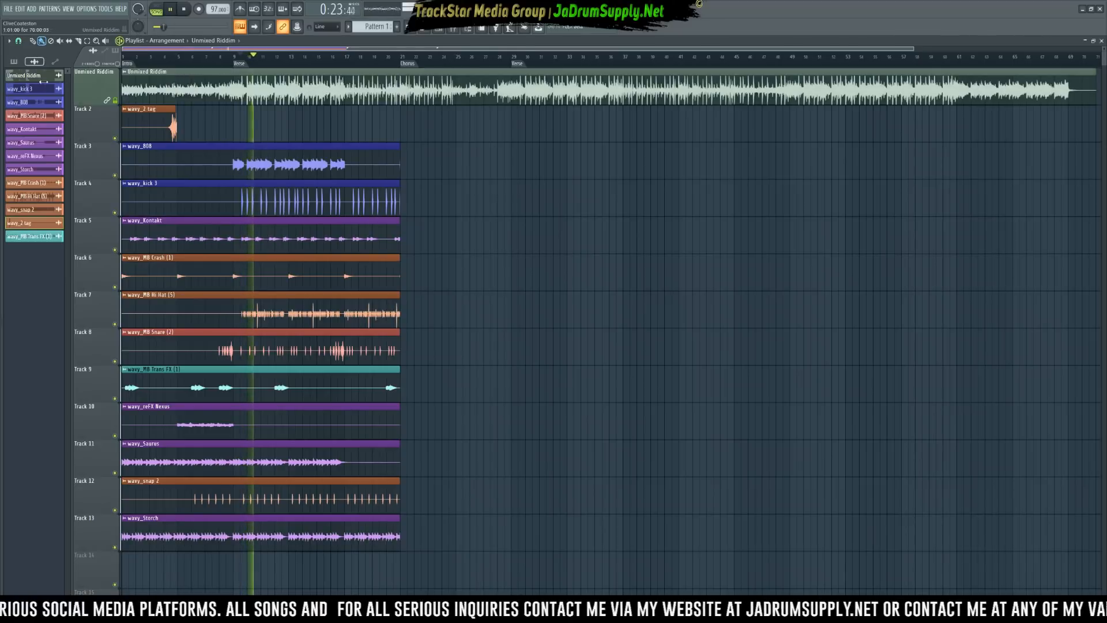
left_click(116, 100)
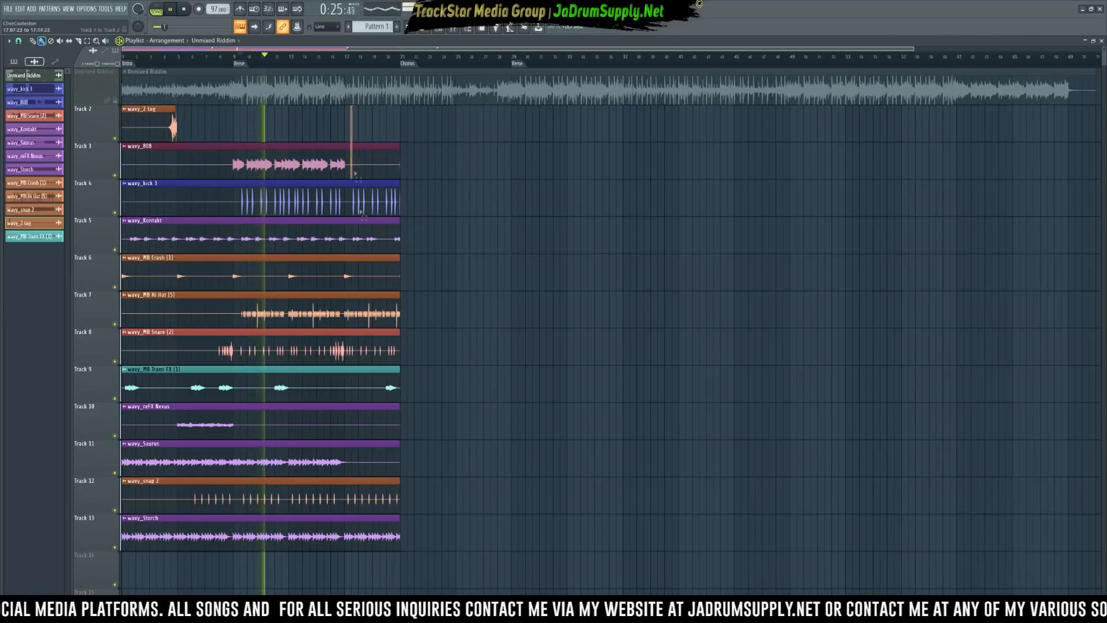
left_click_drag(383, 105, 350, 550)
left_click_drag(399, 423, 1088, 387)
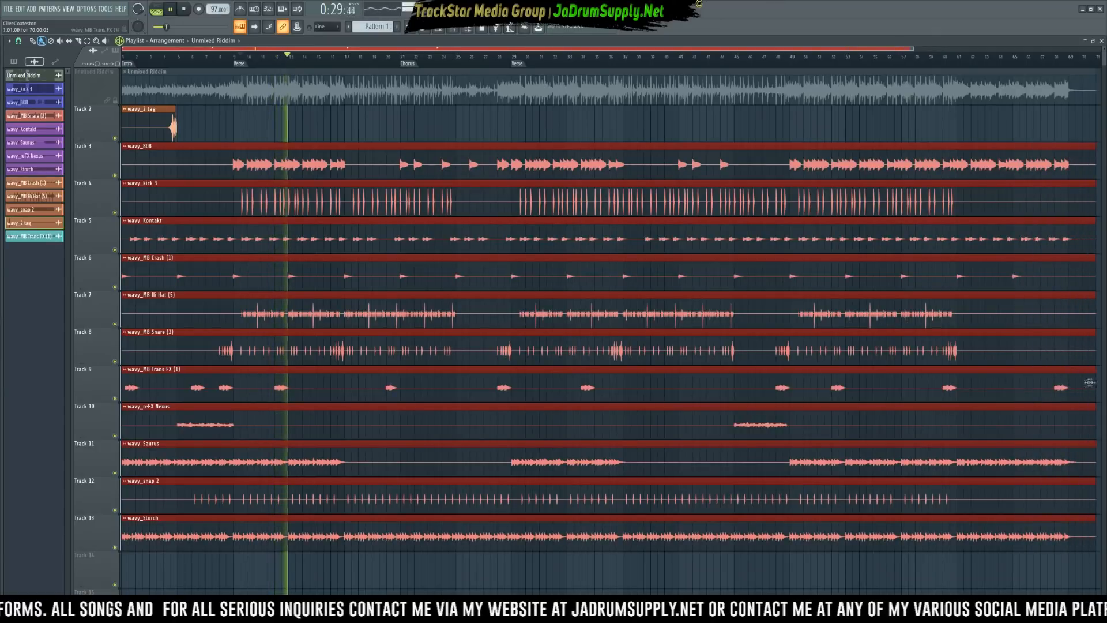
left_click(819, 580)
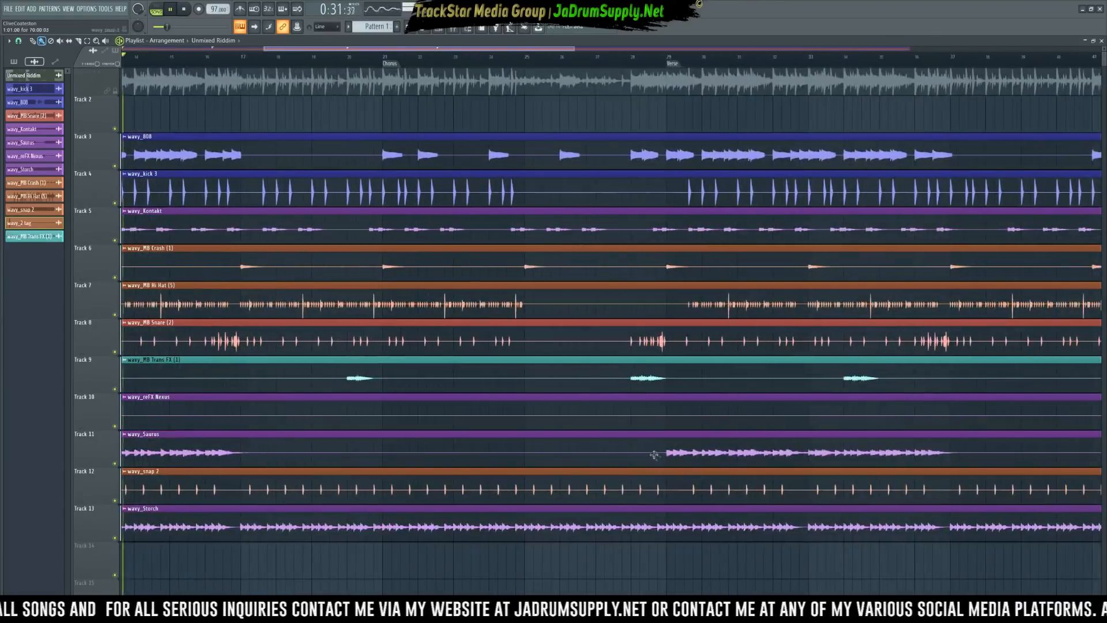
Start saving the project and choose the TinzzD'Hitmaker wav folder in Downloads as its location.
key("ctrl+s")
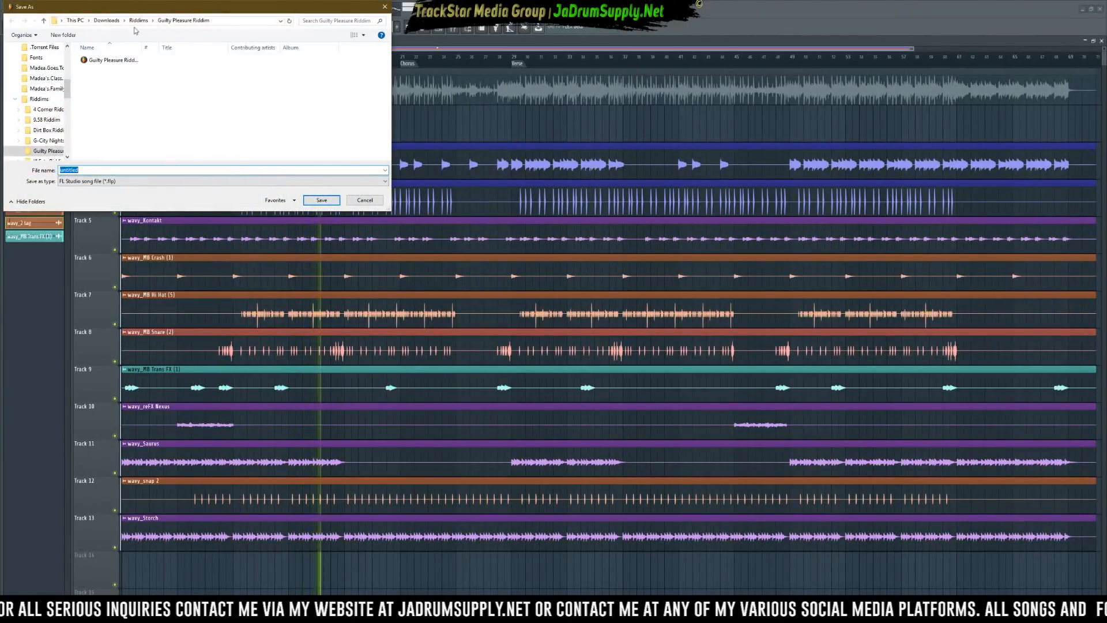
left_click(107, 20)
left_click(156, 144)
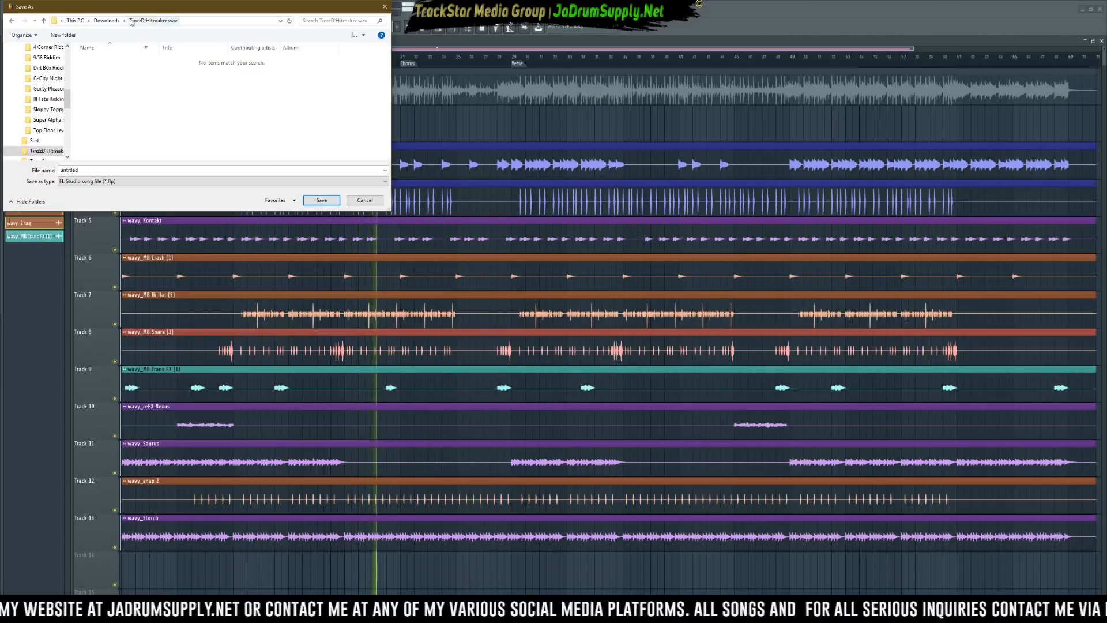
Name the project file TinzzD'Hitmaker wav after its folder and save it as an FL Studio song file.
left_click(132, 21)
key("End")
key("BackSpace")
key("BackSpace")
key("BackSpace")
key("BackSpace")
key("BackSpace")
key("BackSpace")
key("BackSpace")
key("BackSpace")
key("BackSpace")
key("BackSpace")
key("BackSpace")
key("BackSpace")
key("BackSpace")
key("BackSpace")
key("BackSpace")
key("BackSpace")
key("BackSpace")
key("BackSpace")
key("BackSpace")
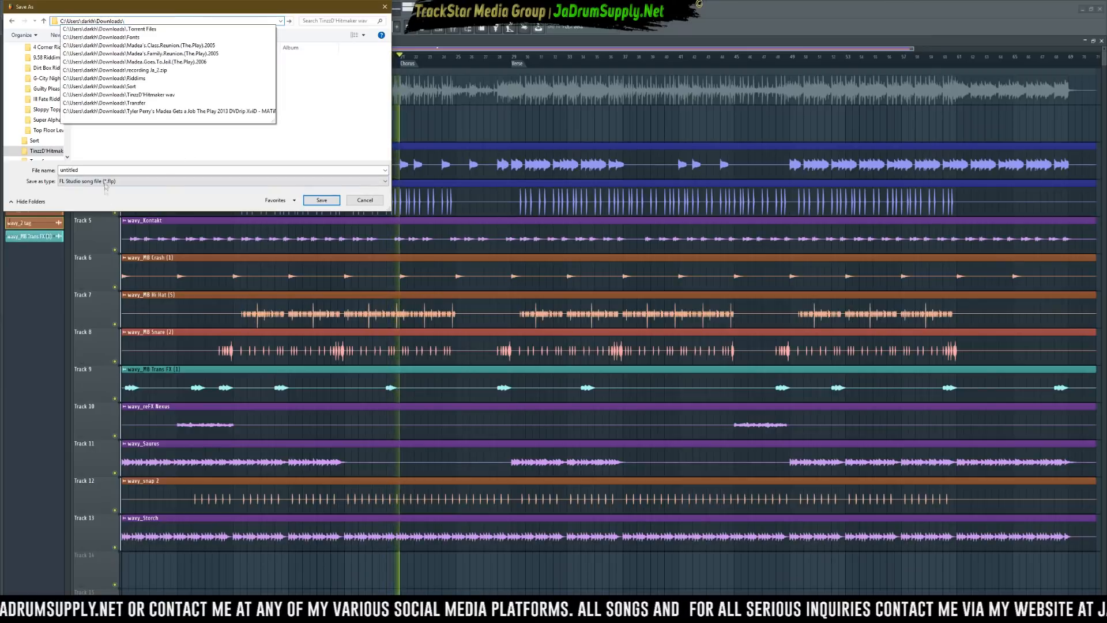
key("Return")
key("Return")
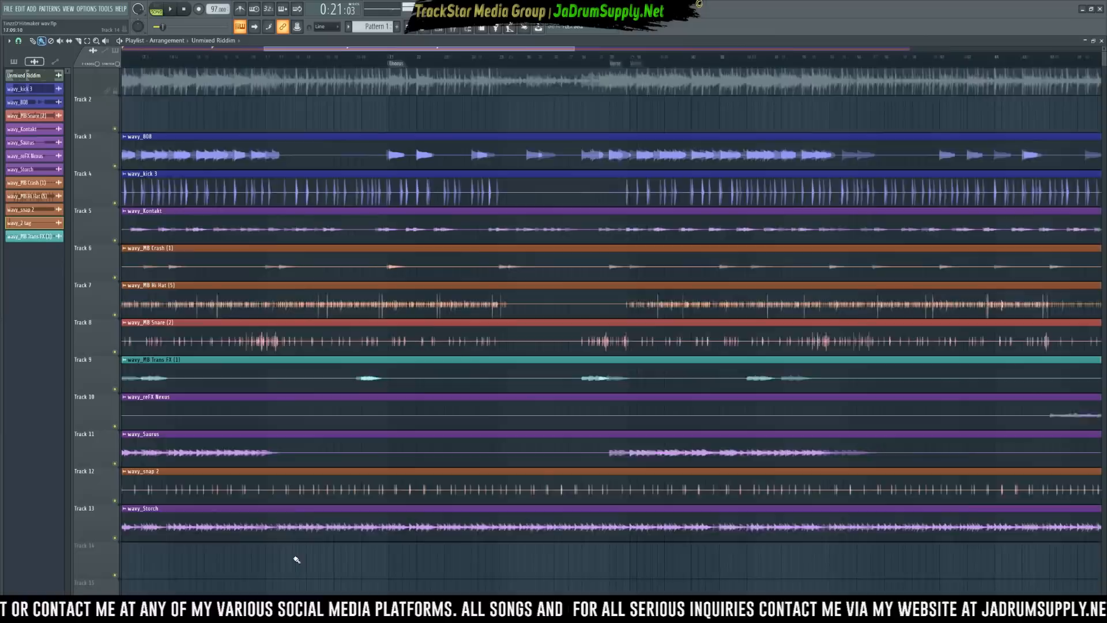
Export the full song as a WAV file named TinzzD'Hitmaker MASTER in the TinzzD'Hitmaker wav folder.
scroll(364, 515, "down", 4)
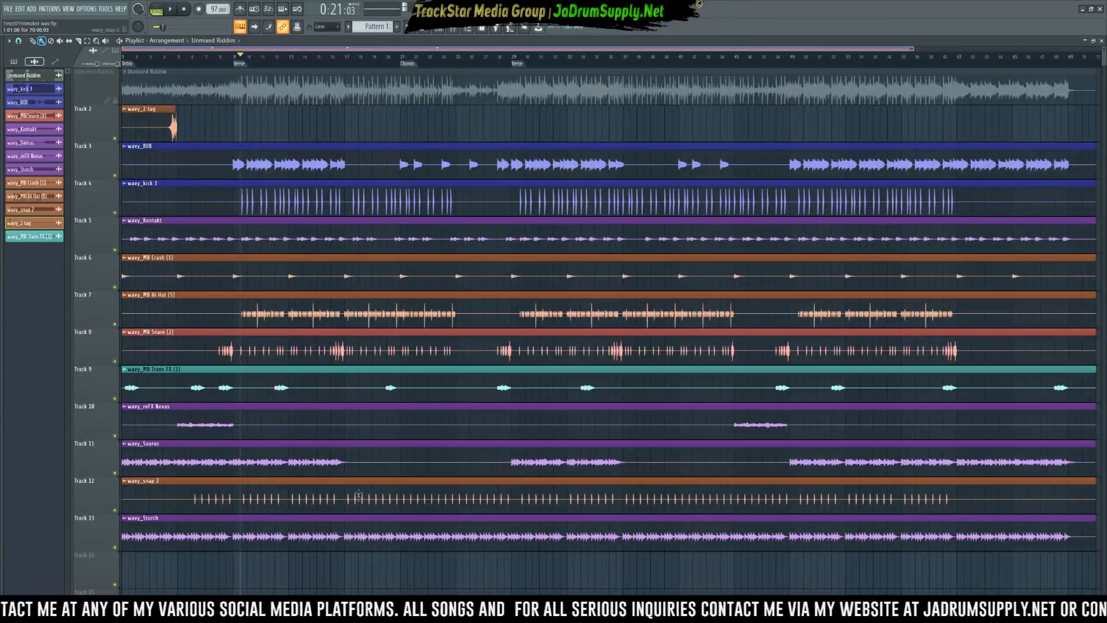
key("ctrl+r")
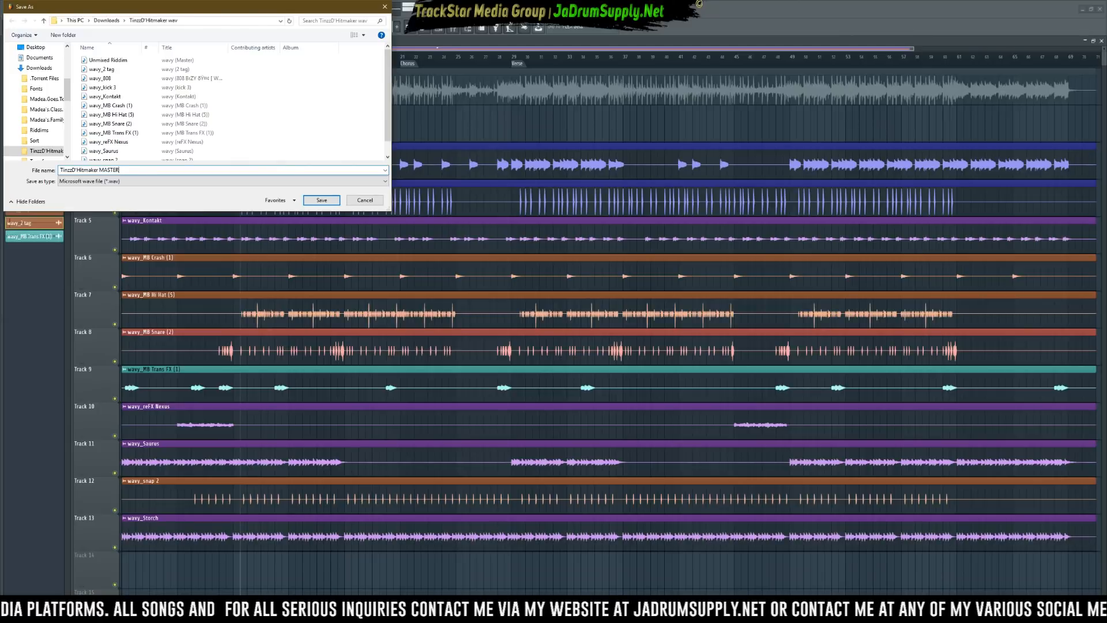
key("Return")
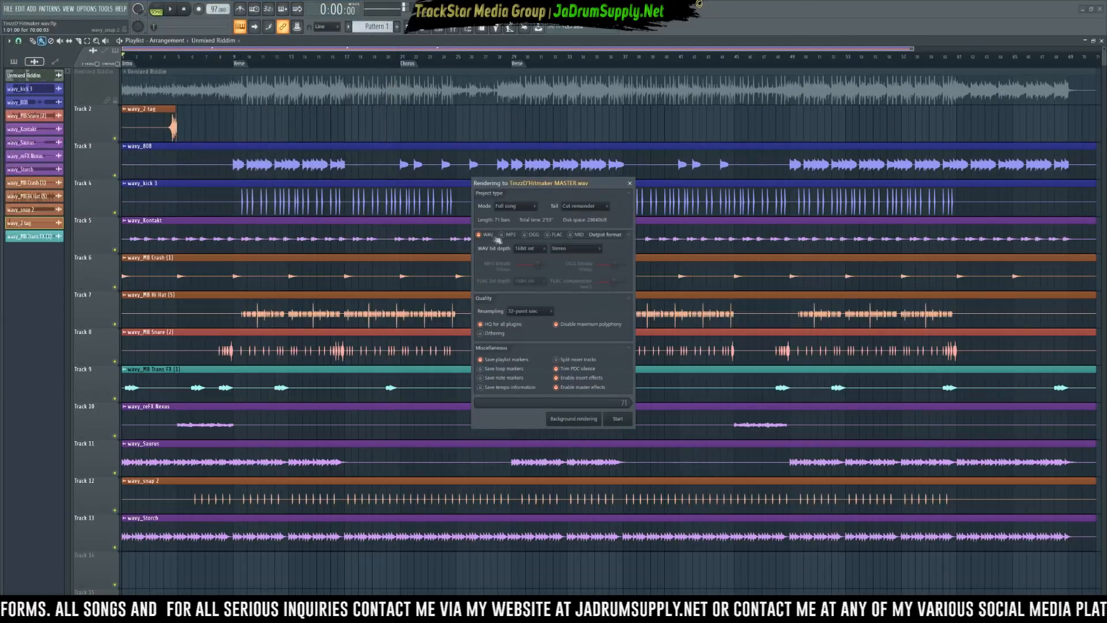
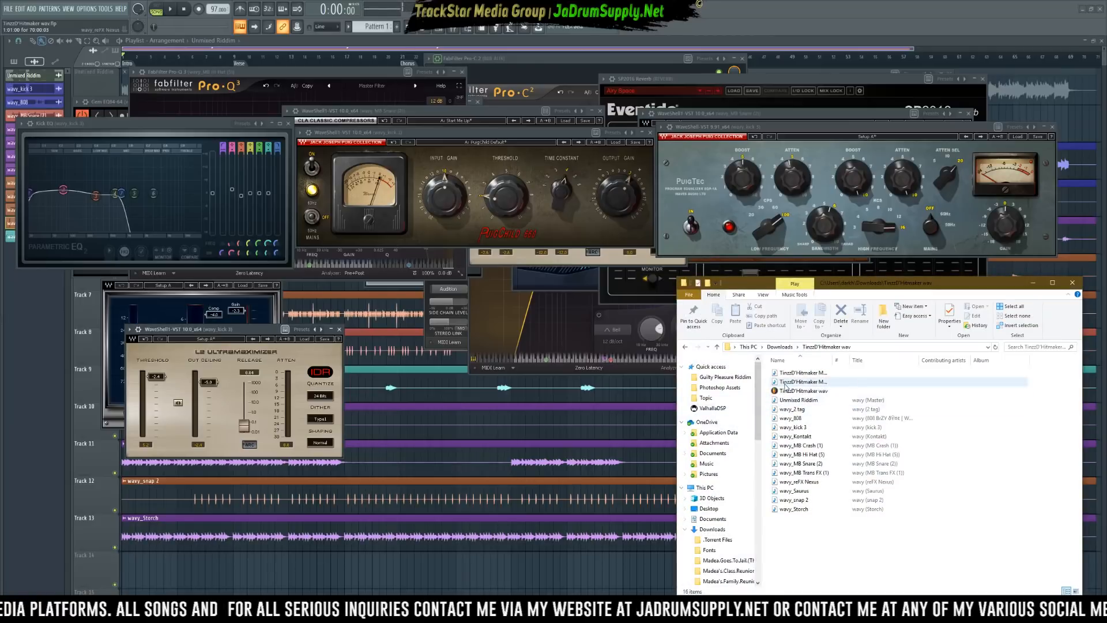
Import the rendered TinzzD'Hitmaker MASTER file into the playlist, and place it at bar 1 on a new Track 2 below Unmixed Riddim.
left_click_drag(372, 514, 173, 577)
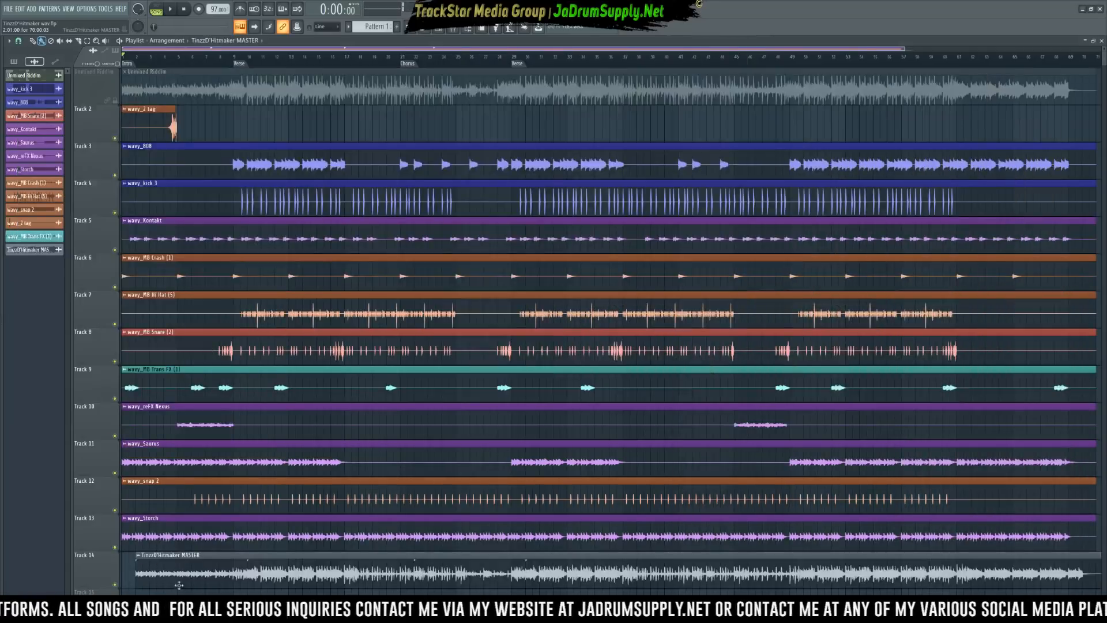
right_click(87, 127)
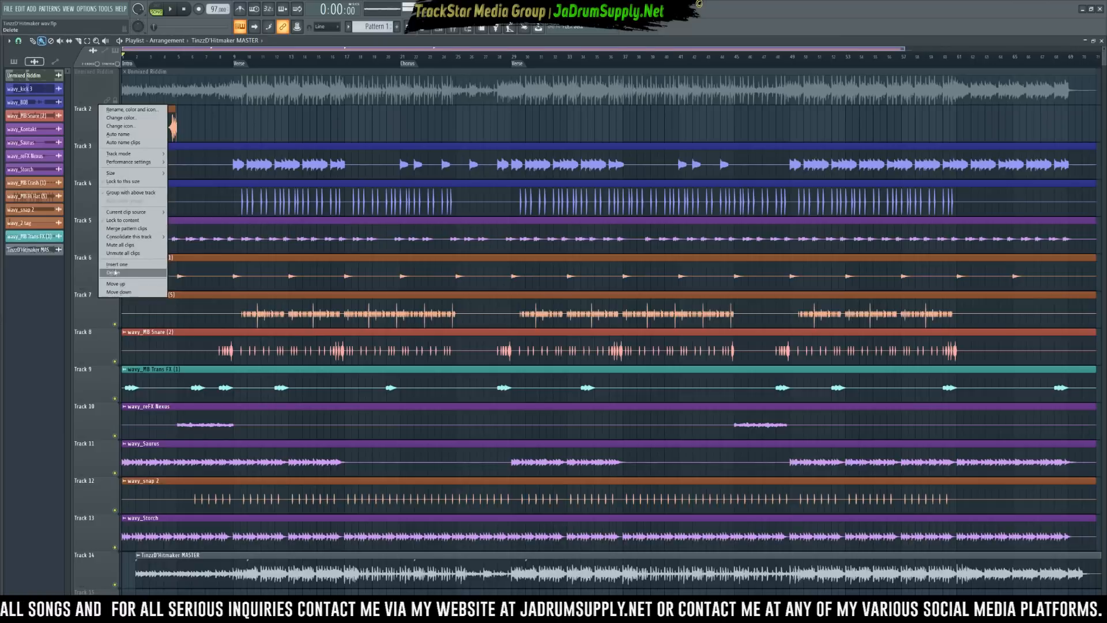
left_click(133, 271)
left_click_drag(150, 592, 150, 108)
scroll(252, 55, "down", 2)
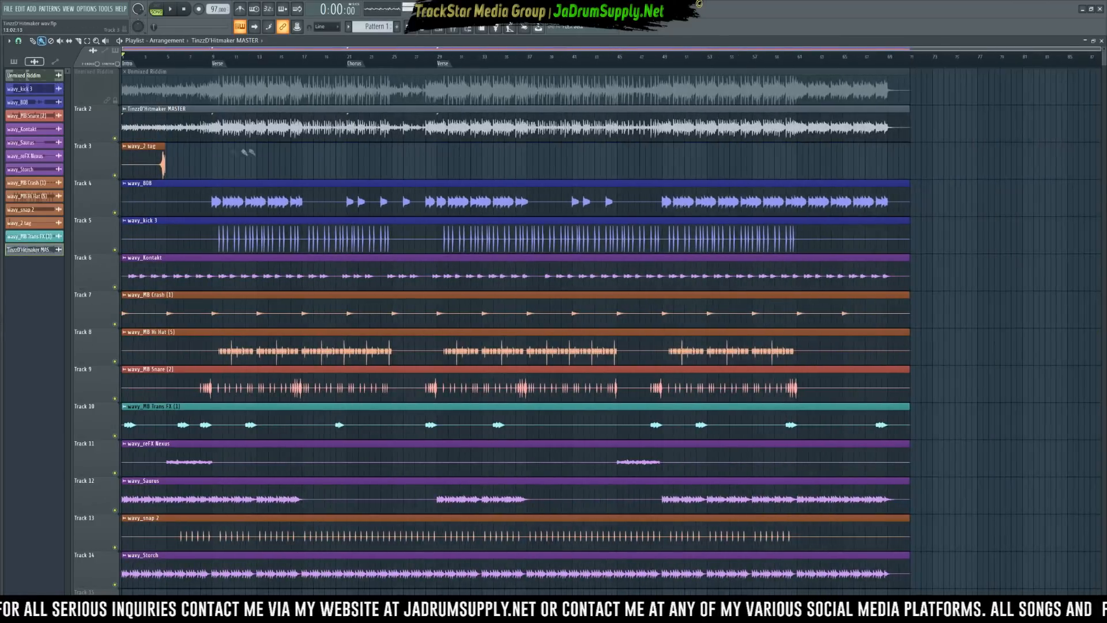
Lock Track 2 to its content and leave only the Unmixed Riddim and TinzzD'Hitmaker MASTER tracks unmuted.
right_click(113, 130)
left_click(136, 222)
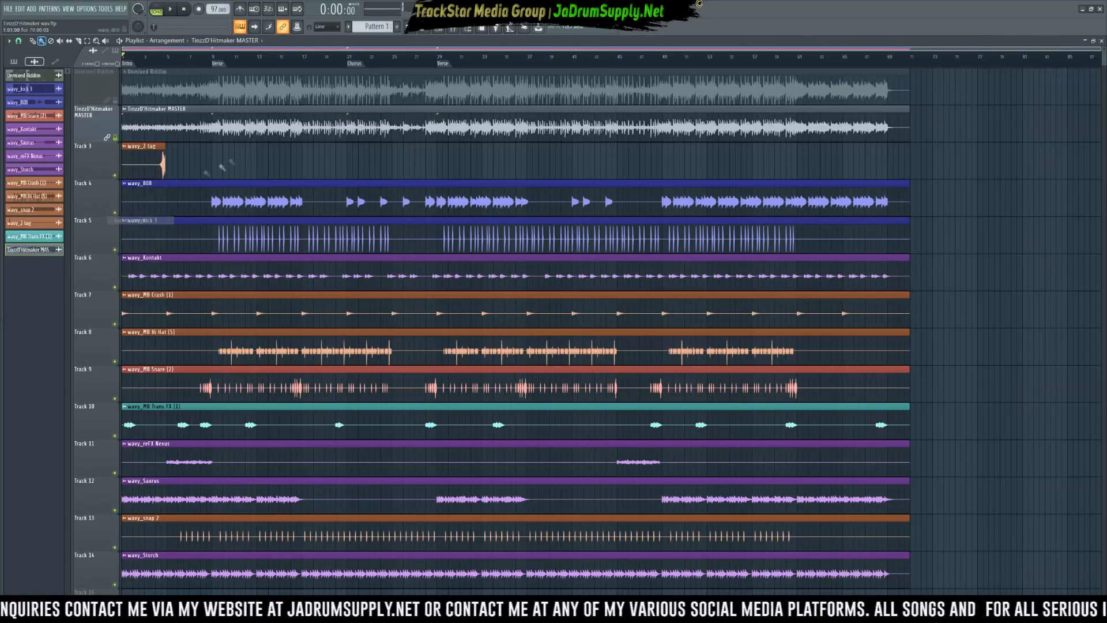
right_click(115, 102)
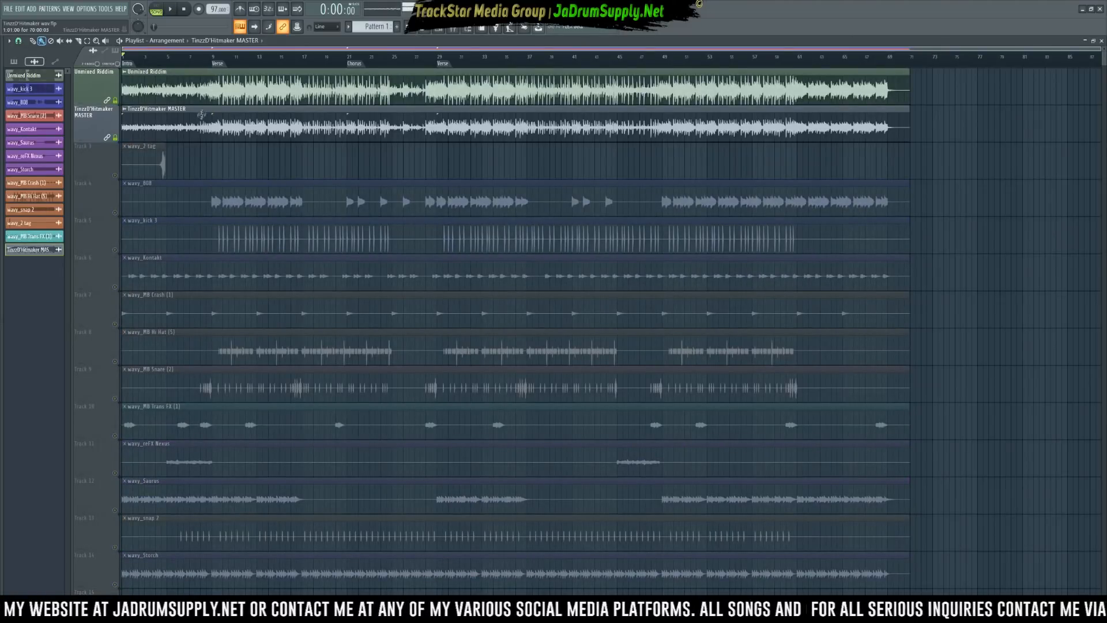
Chop the Unmixed Riddim clip into one-bar pieces.
left_click(125, 72)
mouse_move(156, 176)
mouse_move(228, 226)
left_click(270, 229)
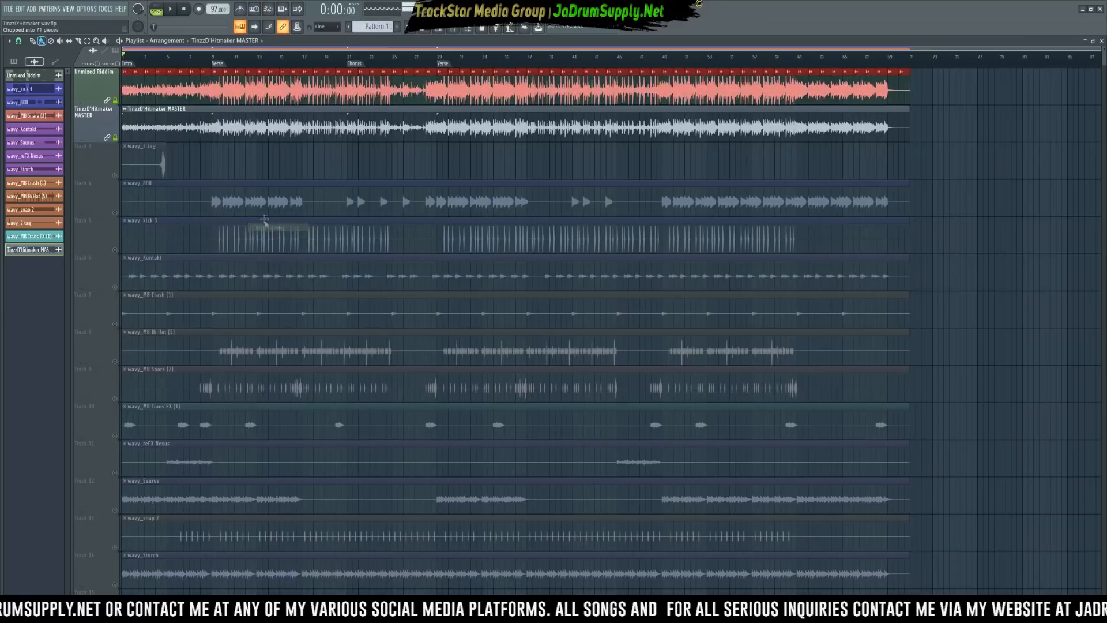
Chop the TinzzD'Hitmaker MASTER clip on Track 2 into one-bar pieces and clear the selection.
left_click(124, 115)
mouse_move(155, 214)
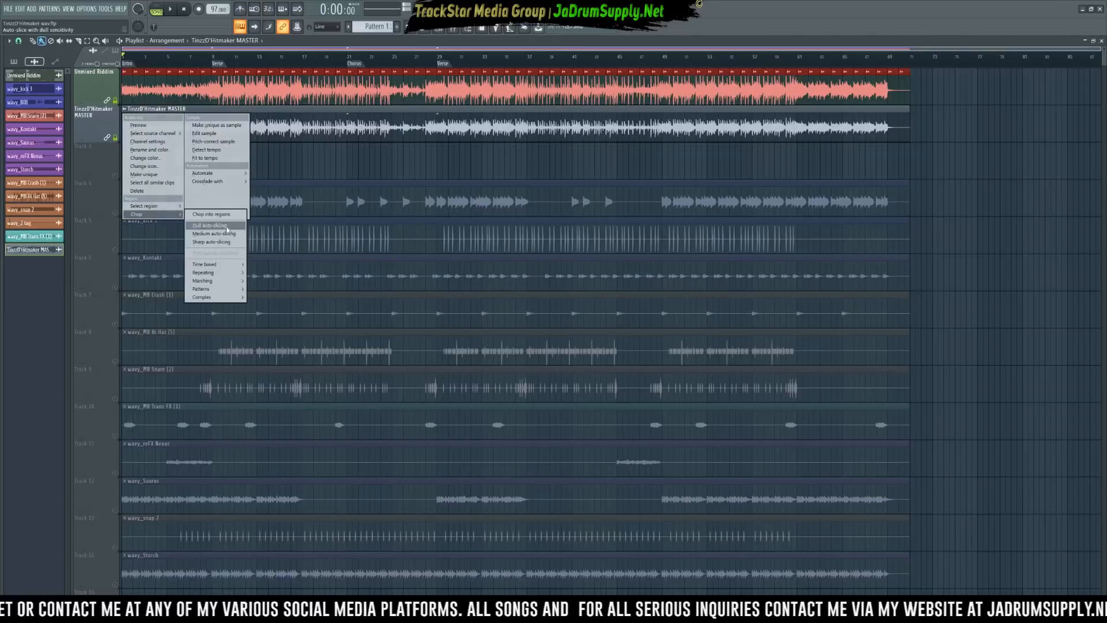
mouse_move(213, 264)
left_click(278, 265)
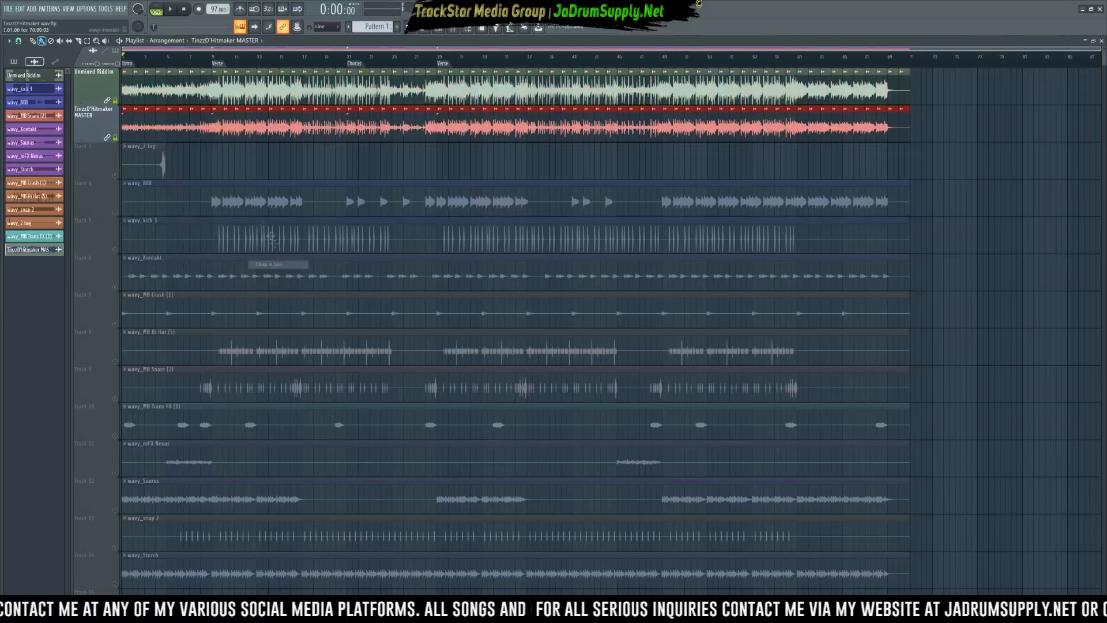
left_click(235, 160)
Over bars 1–16, delete alternating two-bar sections so Unmixed Riddim and the MASTER swap every two bars, starting unmixed, and play the comparison.
right_click(134, 124)
right_click(155, 86)
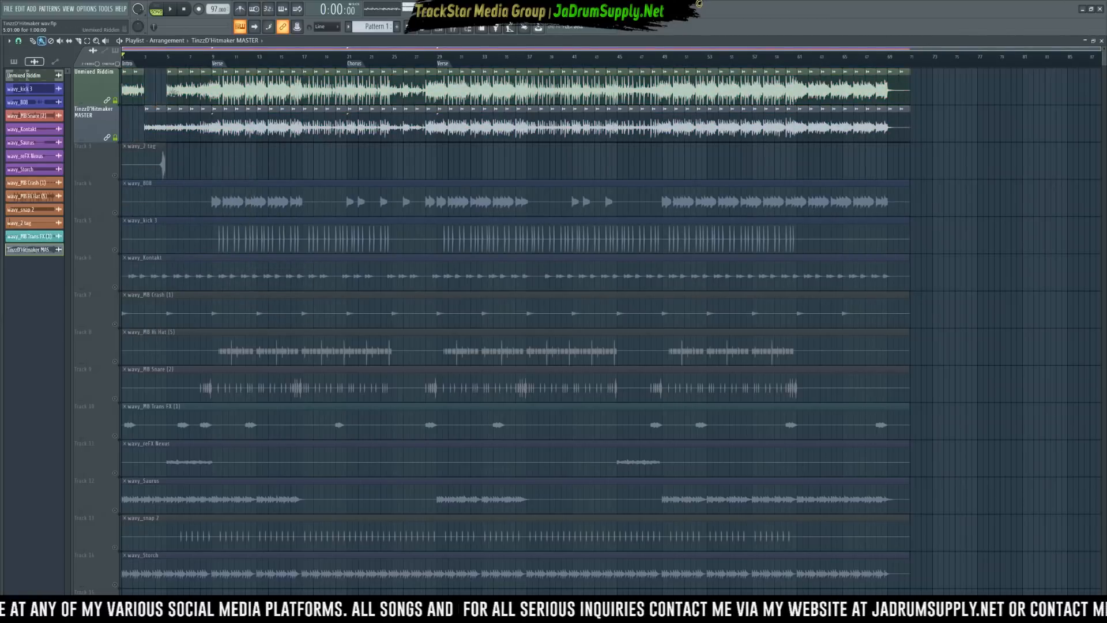
right_click(176, 127)
right_click(199, 87)
right_click(218, 120)
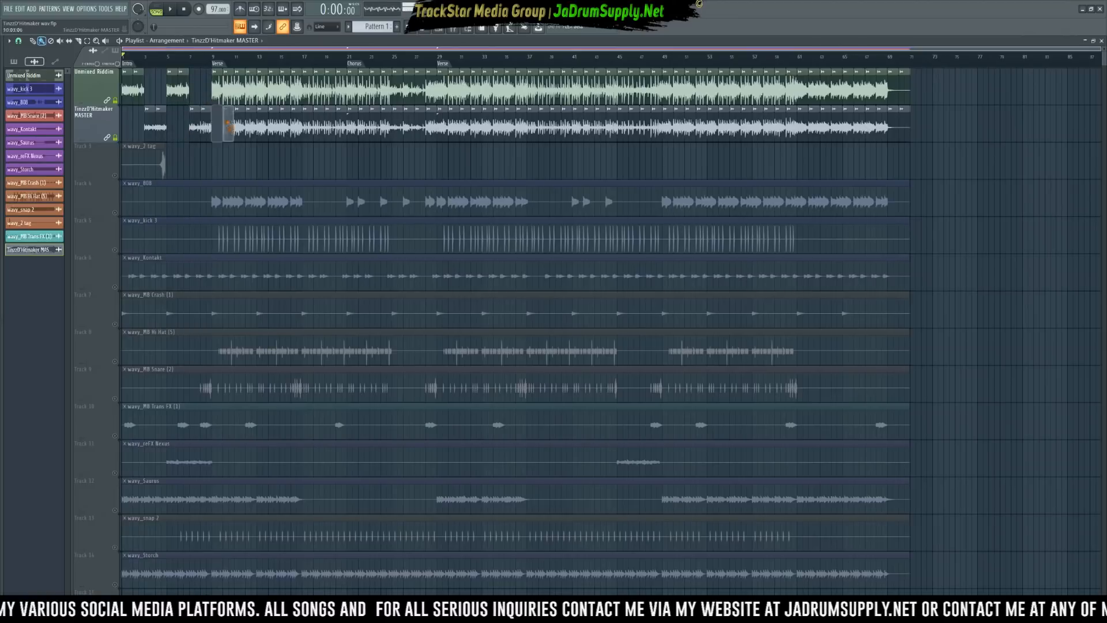
right_click(244, 97)
right_click(267, 118)
right_click(292, 101)
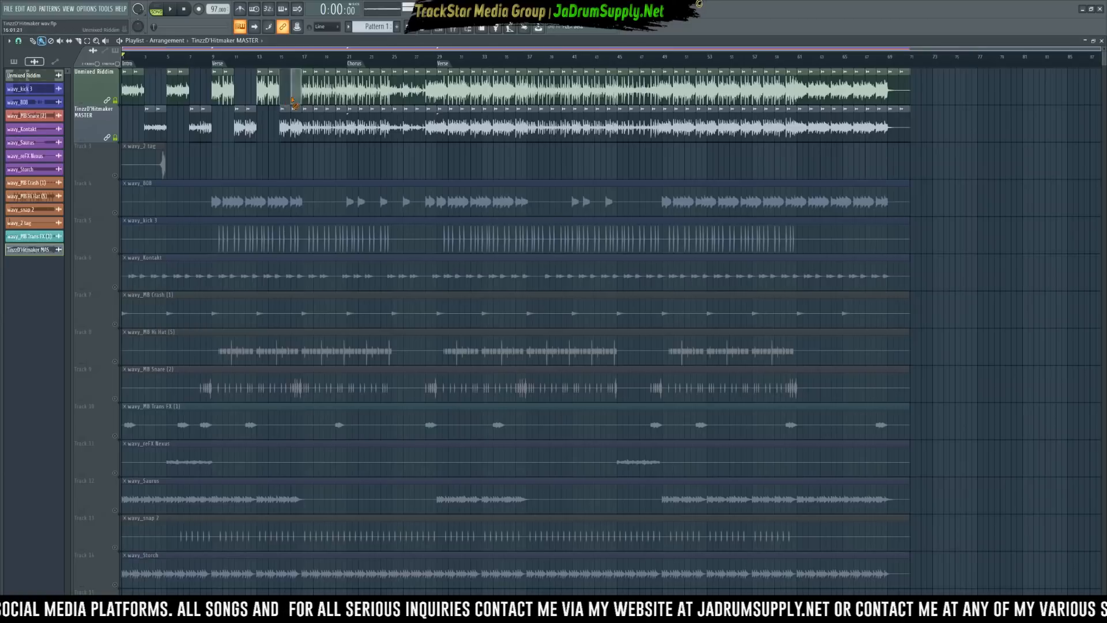
key("space")
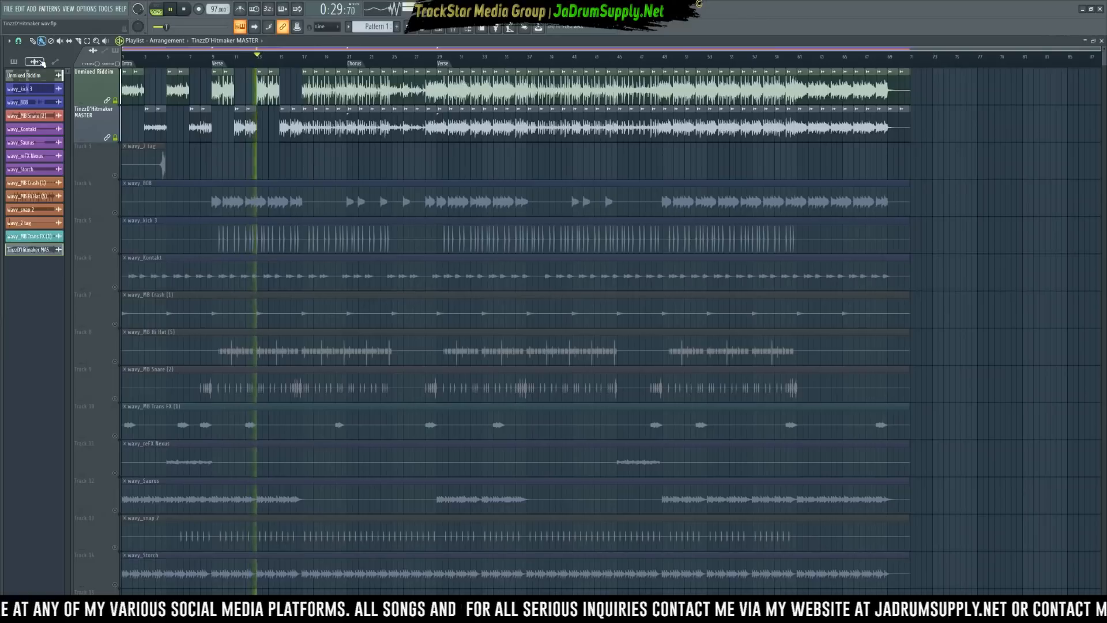
key("space")
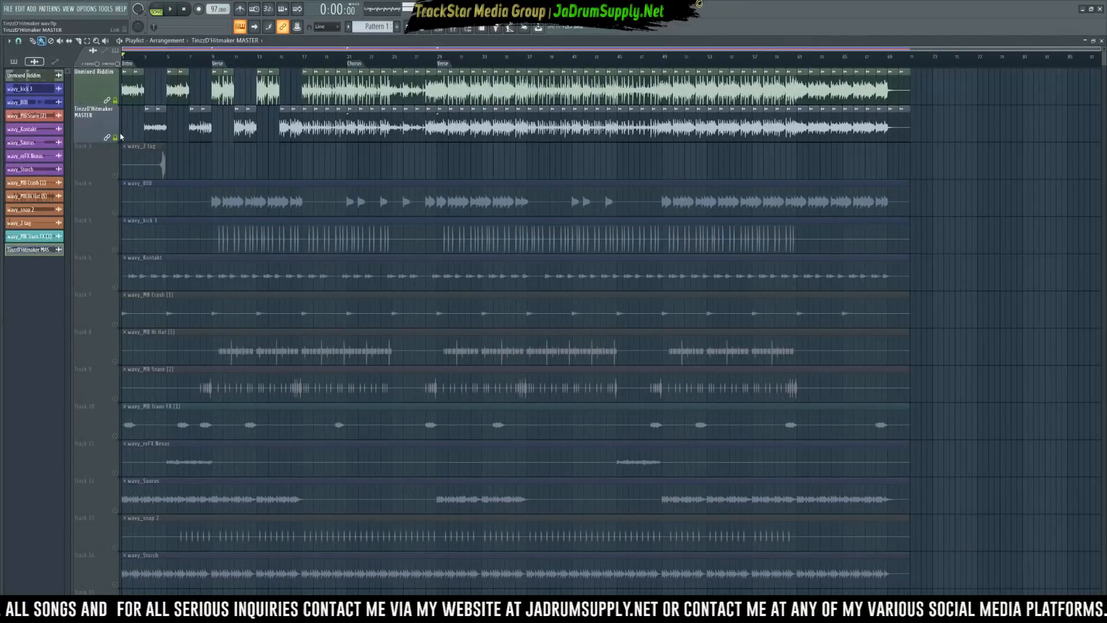
Unmute all the stem tracks and mute the Unmixed Riddim and TinzzD'Hitmaker MASTER tracks.
left_click(115, 138, "ctrl")
left_click(116, 137)
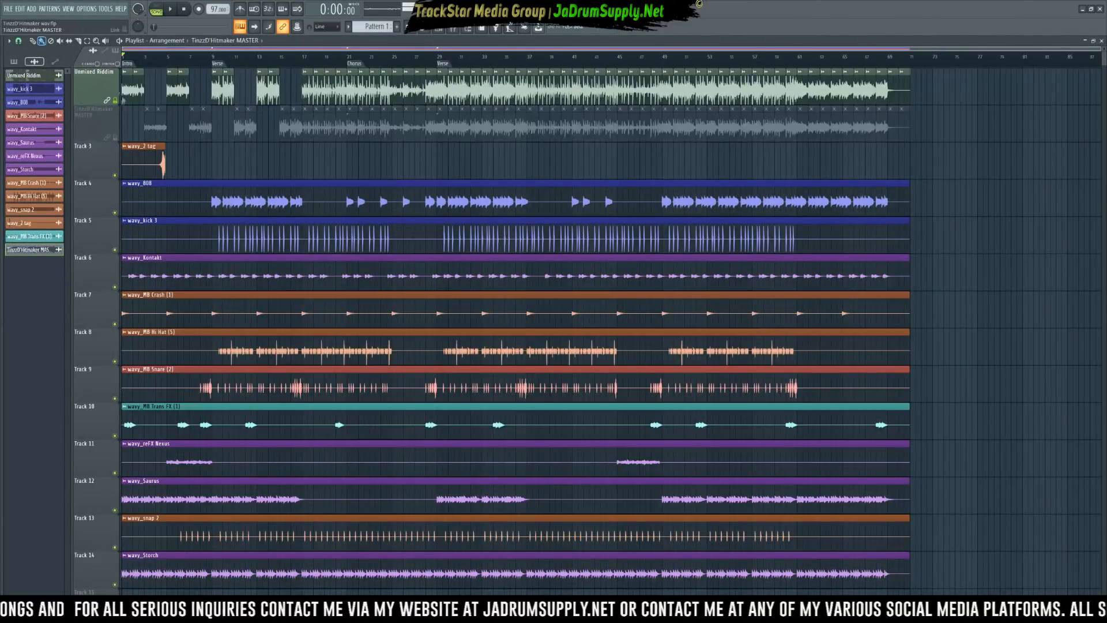
left_click(115, 101)
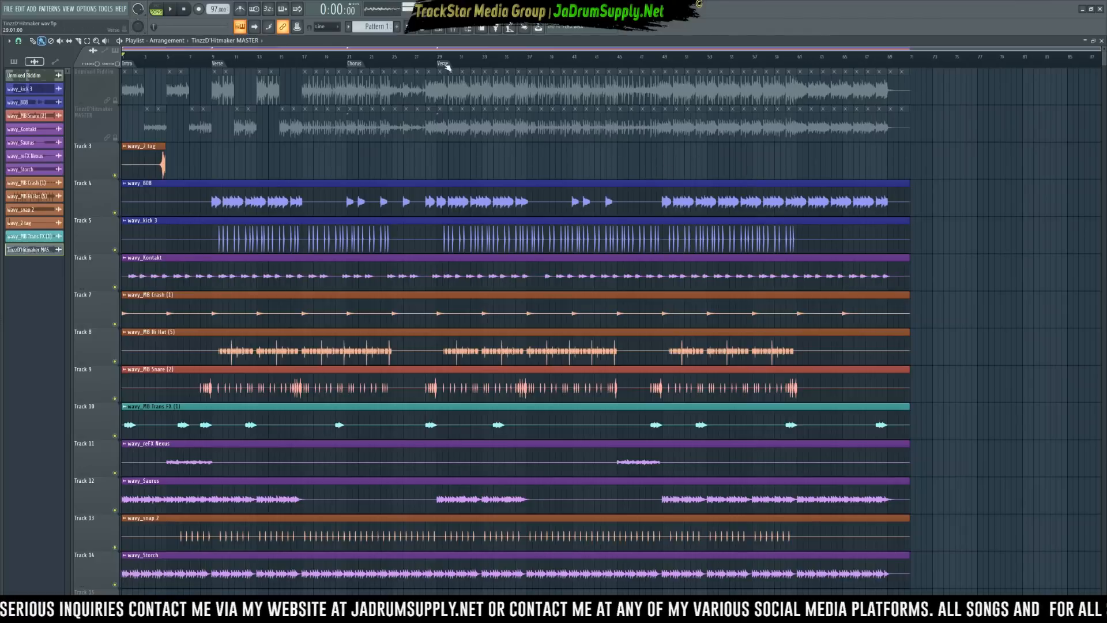
Load FabFilter Pro-Q 3 in the first effect slot of the mixer's Master track with the Master Filter preset.
key("F9")
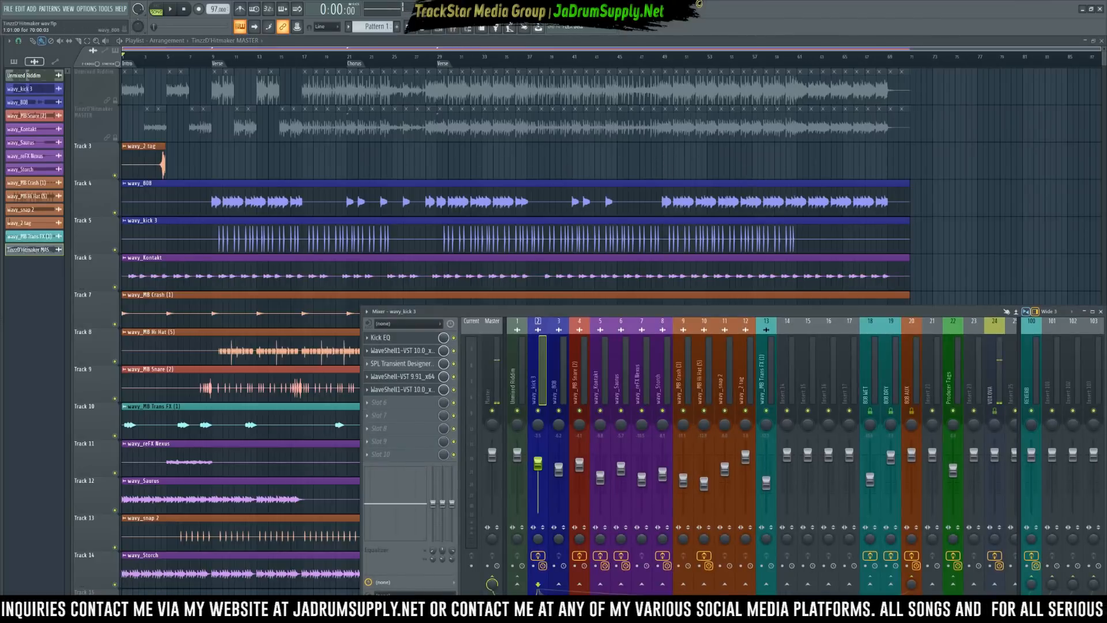
scroll(1008, 175, "down", 1)
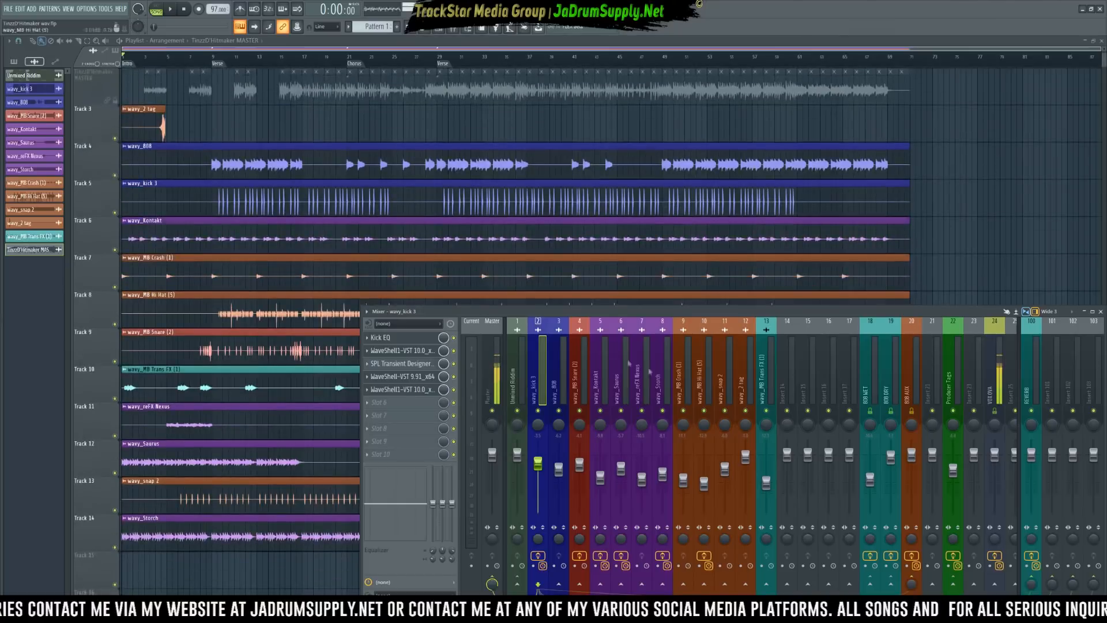
left_click(490, 375)
left_click(404, 338)
mouse_move(403, 348)
mouse_move(490, 288)
mouse_move(557, 296)
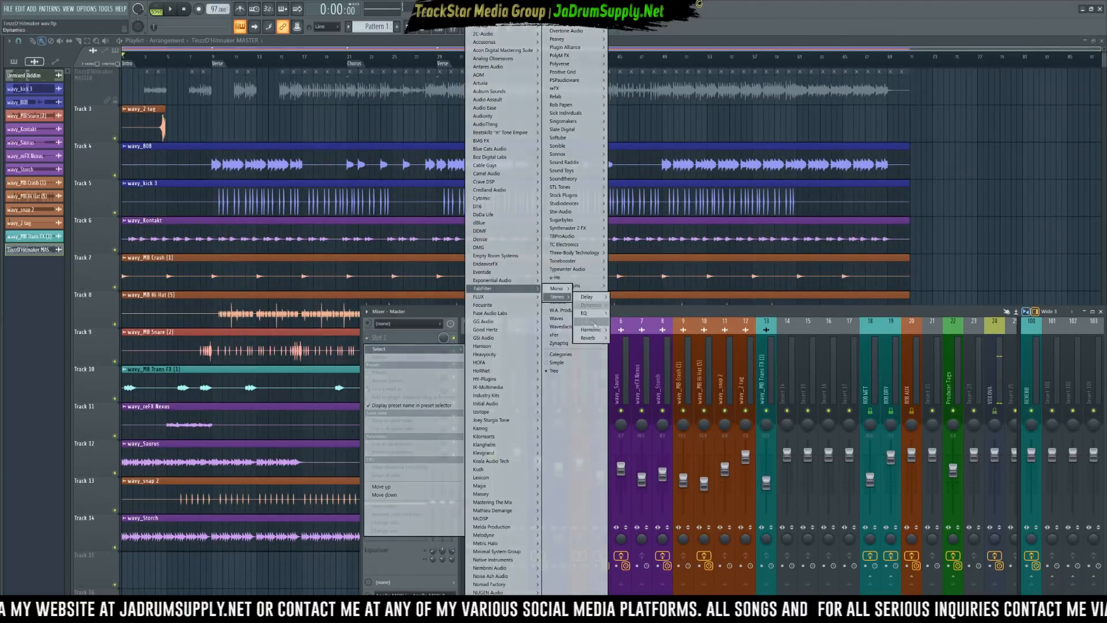
mouse_move(586, 313)
left_click(634, 338)
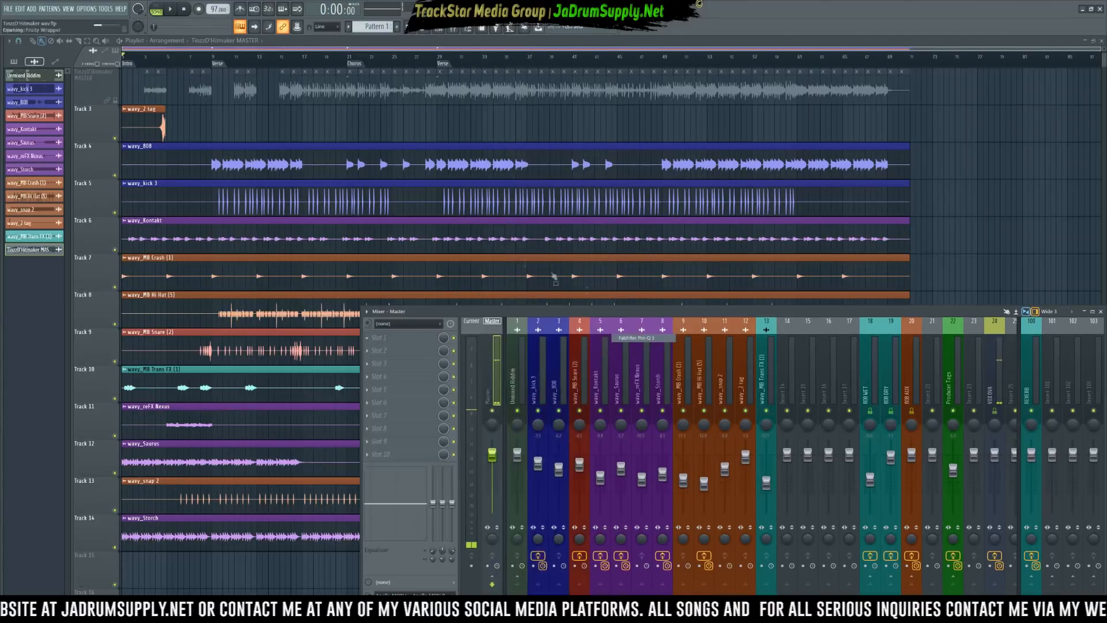
left_click(274, 117)
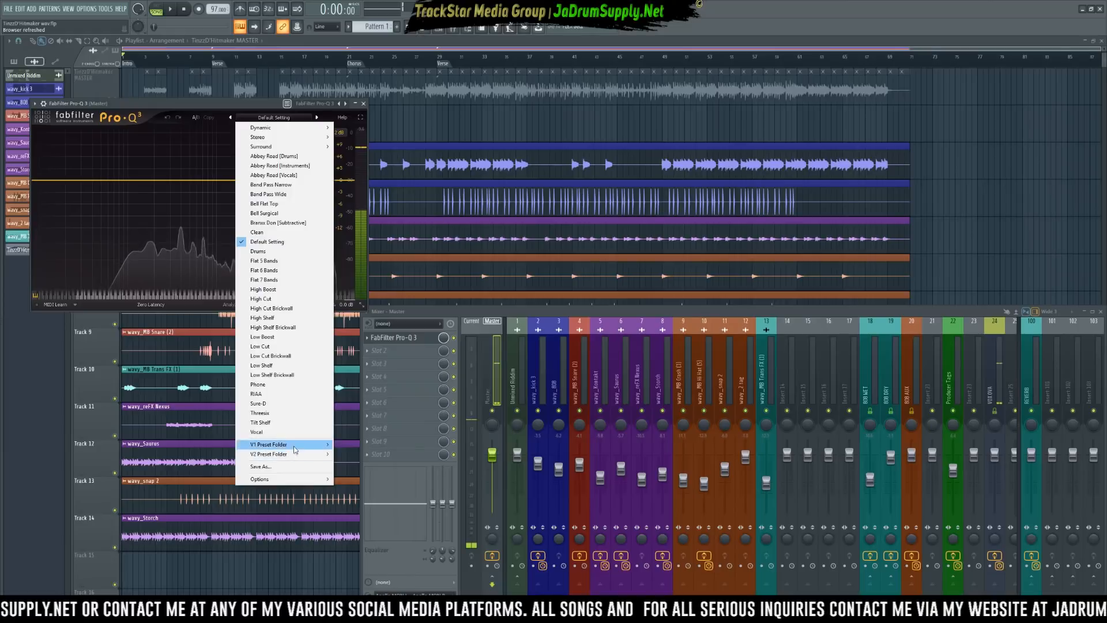
mouse_move(294, 449)
left_click(369, 327)
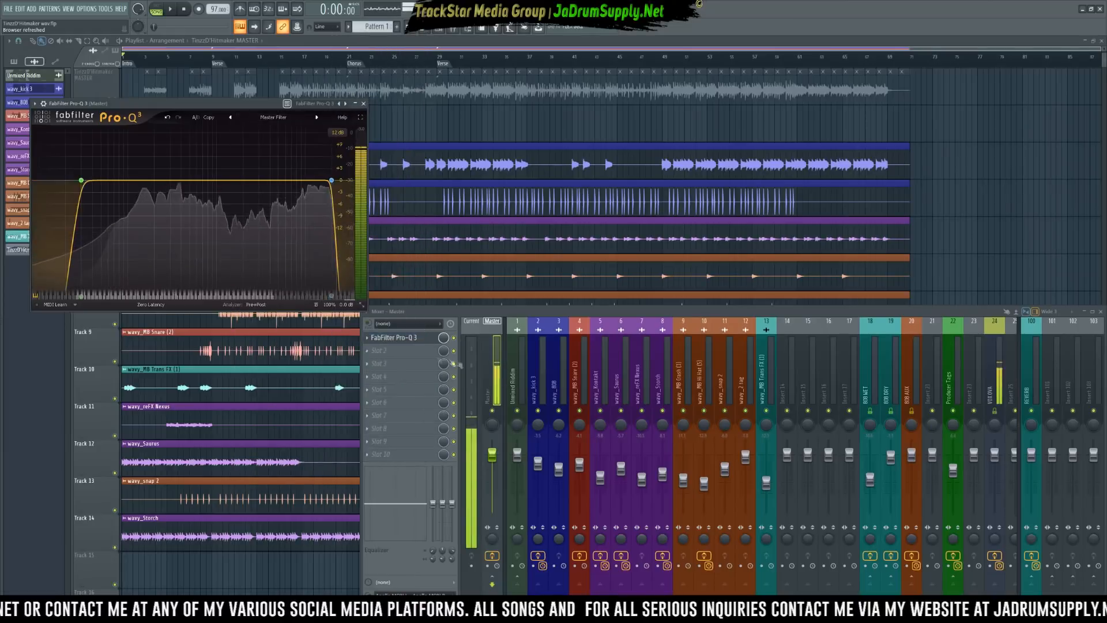
Load the Waves SSLComp Stereo in the Master's second effect slot, and slightly lower the fader of mixer track 24.
left_click(380, 350)
mouse_move(552, 172)
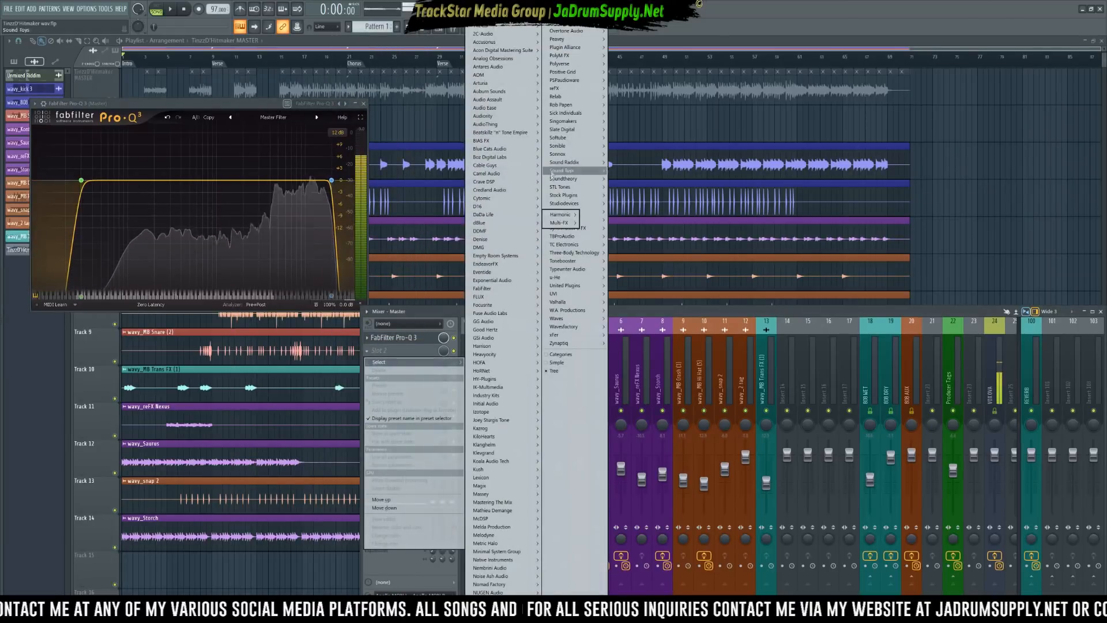
mouse_move(557, 318)
left_click(640, 320)
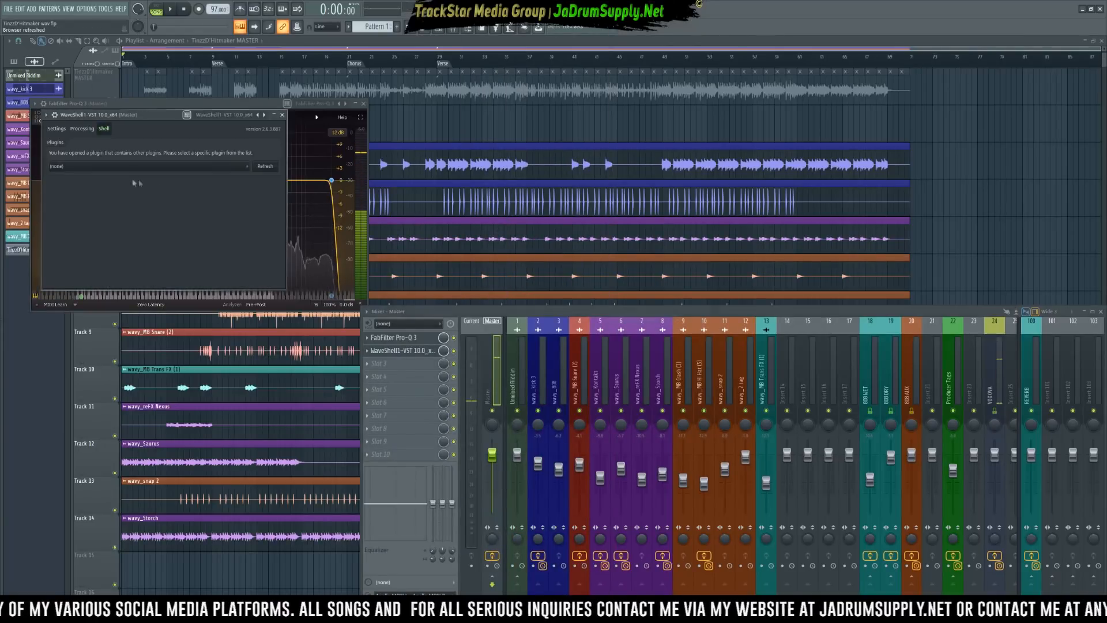
left_click(167, 166)
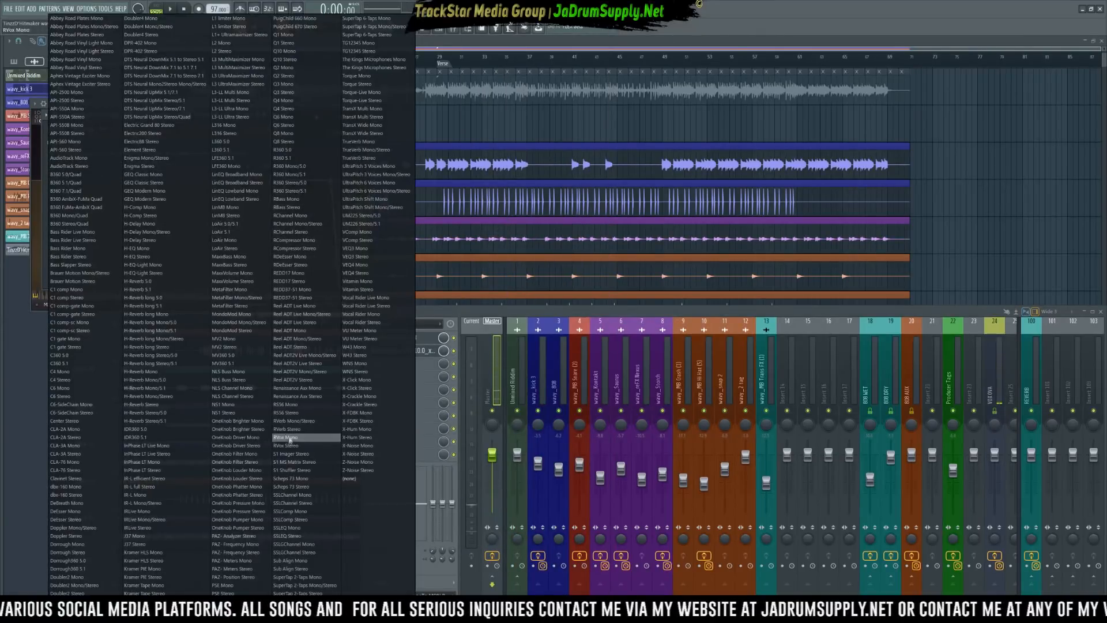
left_click(303, 519)
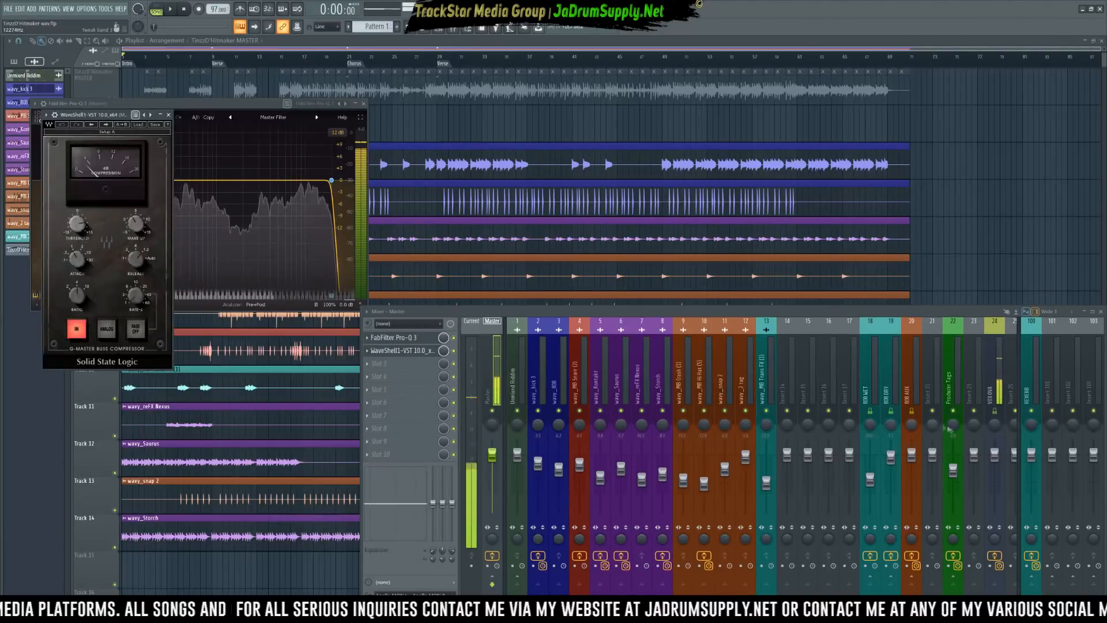
left_click(995, 456)
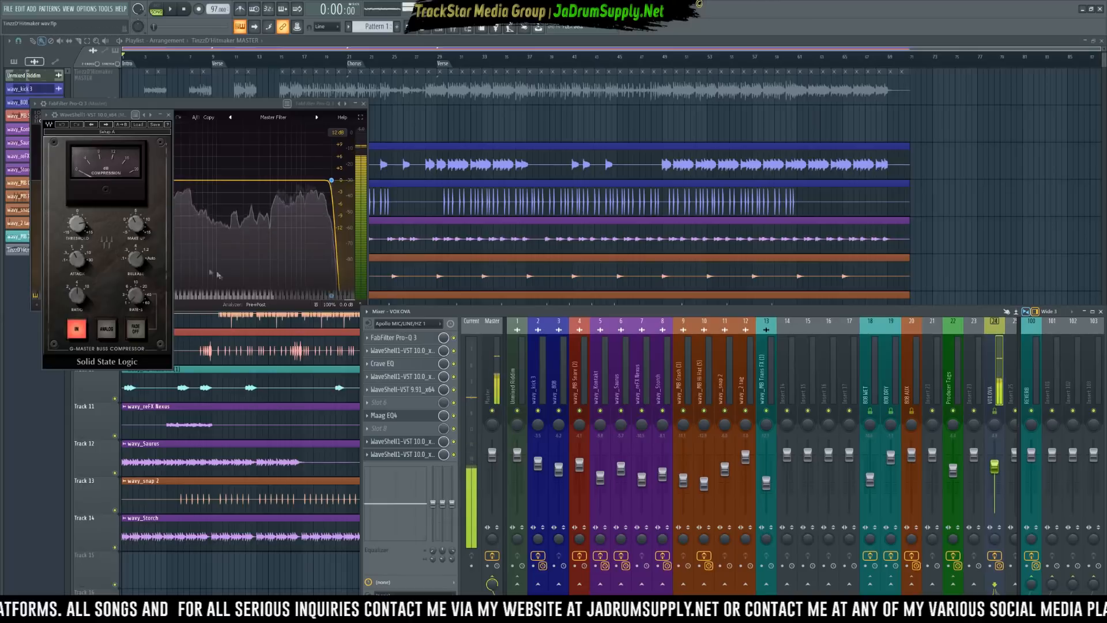
left_click_drag(121, 203, 544, 148)
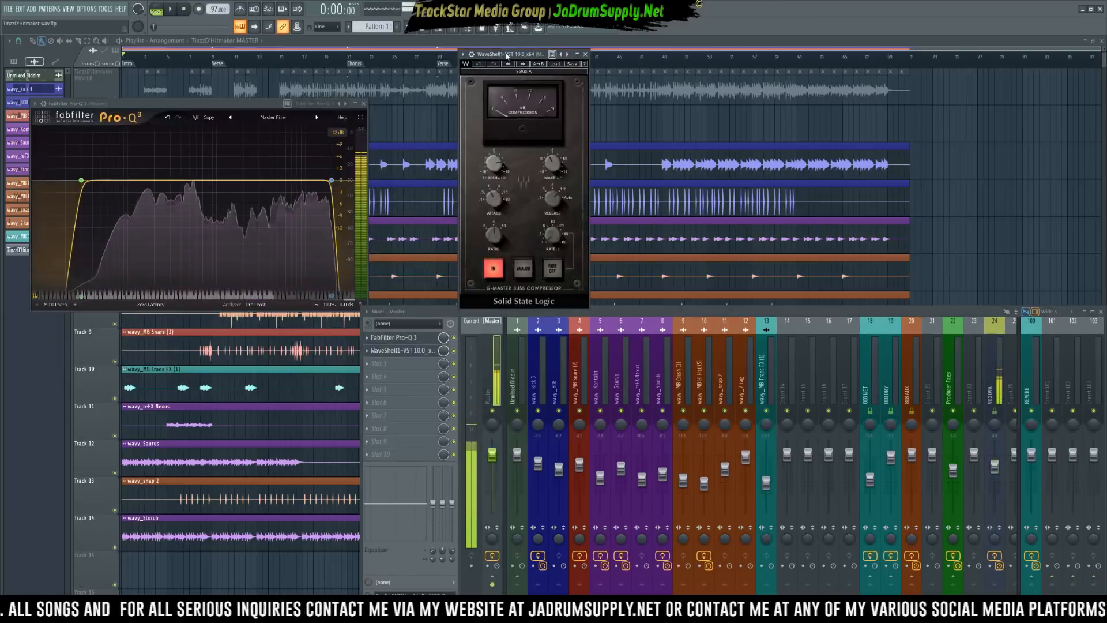
While playing the first verse, adjust the SSL compressor's release, enable Analog and set Makeup to 2.5 dB.
key("space")
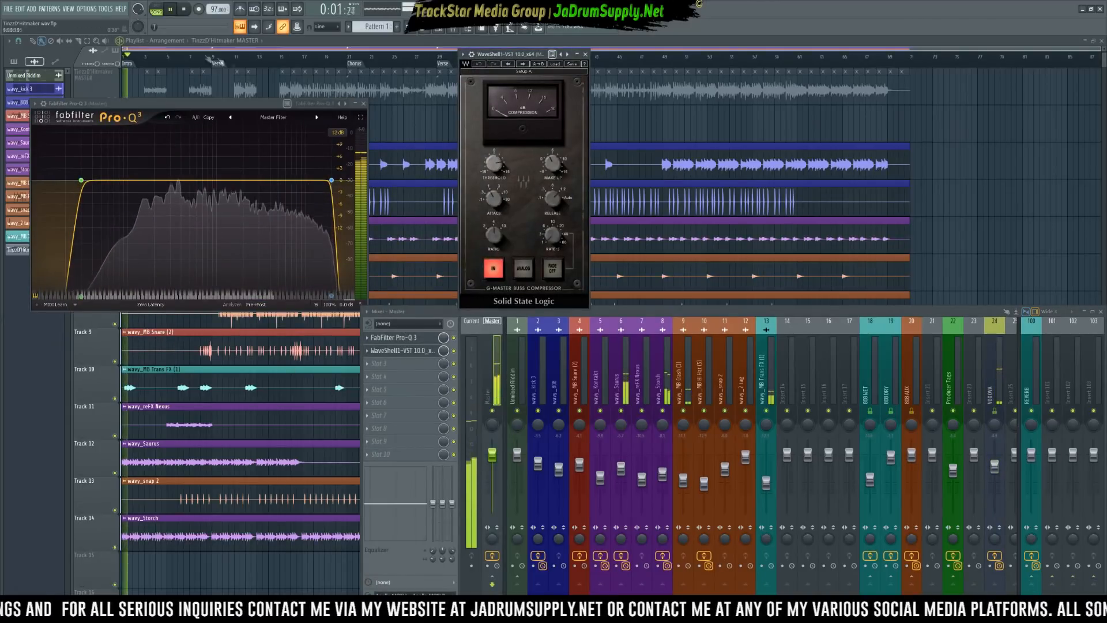
left_click(214, 59)
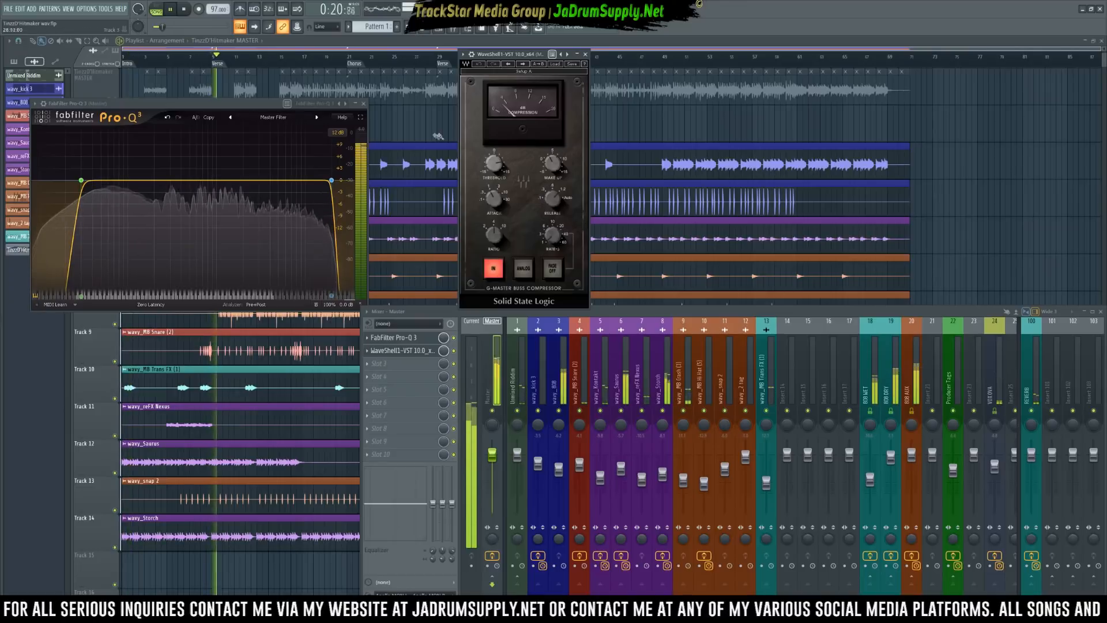
left_click_drag(552, 198, 553, 193)
left_click(523, 268)
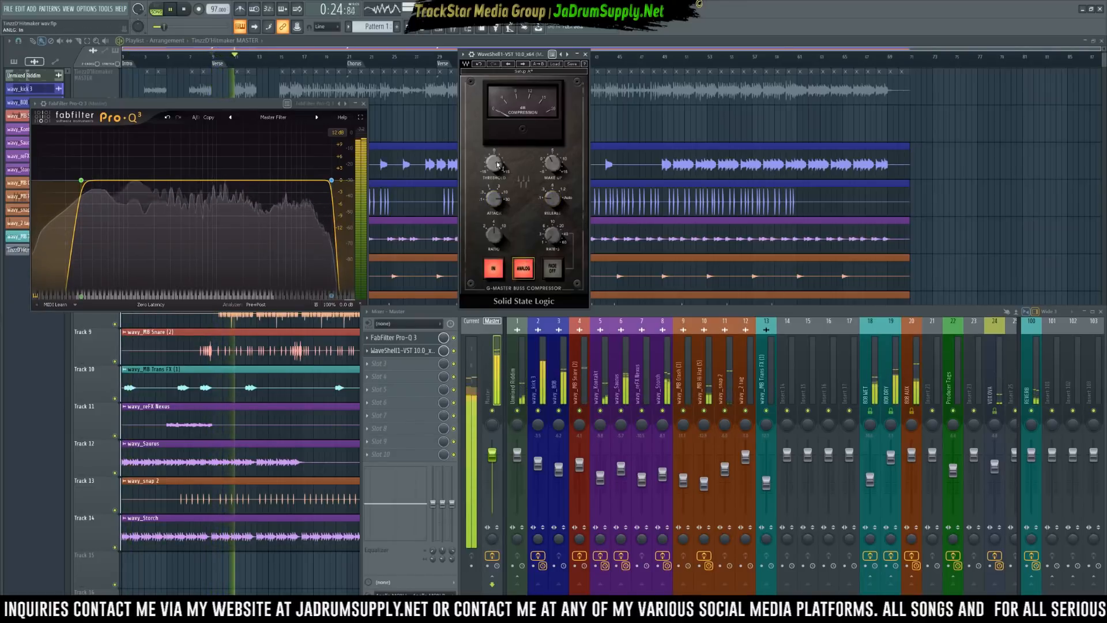
left_click_drag(555, 163, 555, 167)
scroll(554, 167, "up", 3)
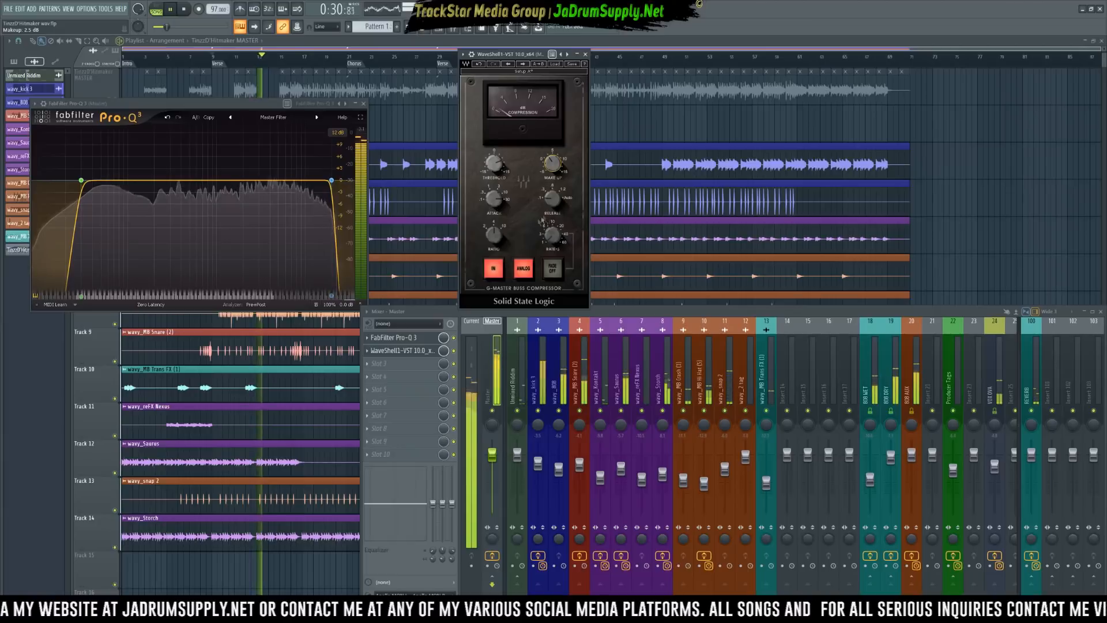
key("space")
Load the Waves J37 Stereo tape plugin in the Master's third effect slot and place its window beside the compressor.
left_click(396, 363)
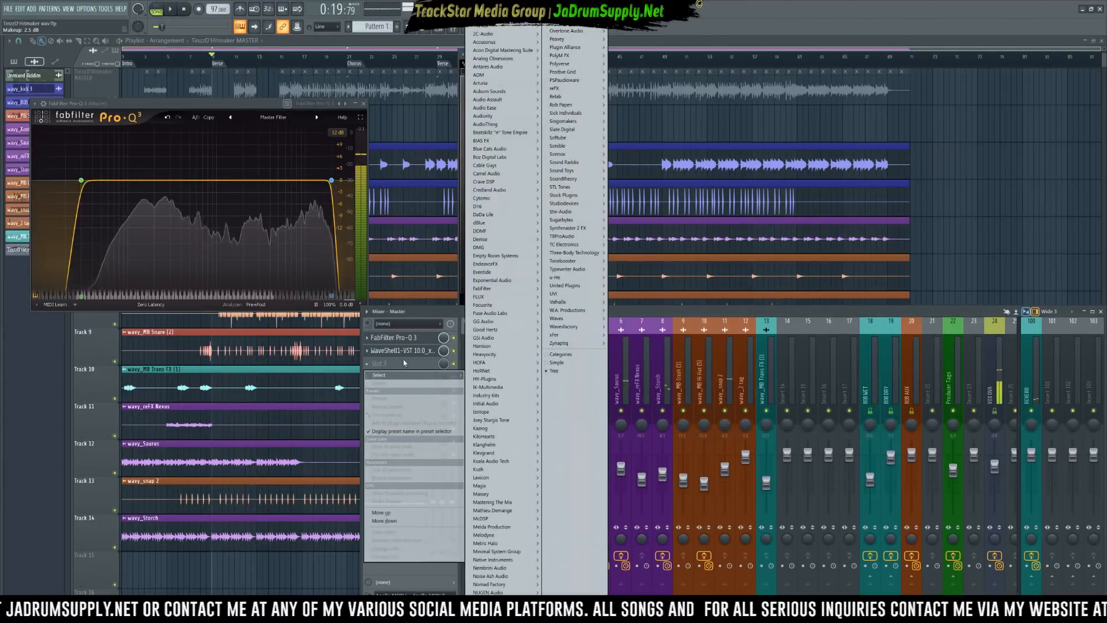
mouse_move(571, 319)
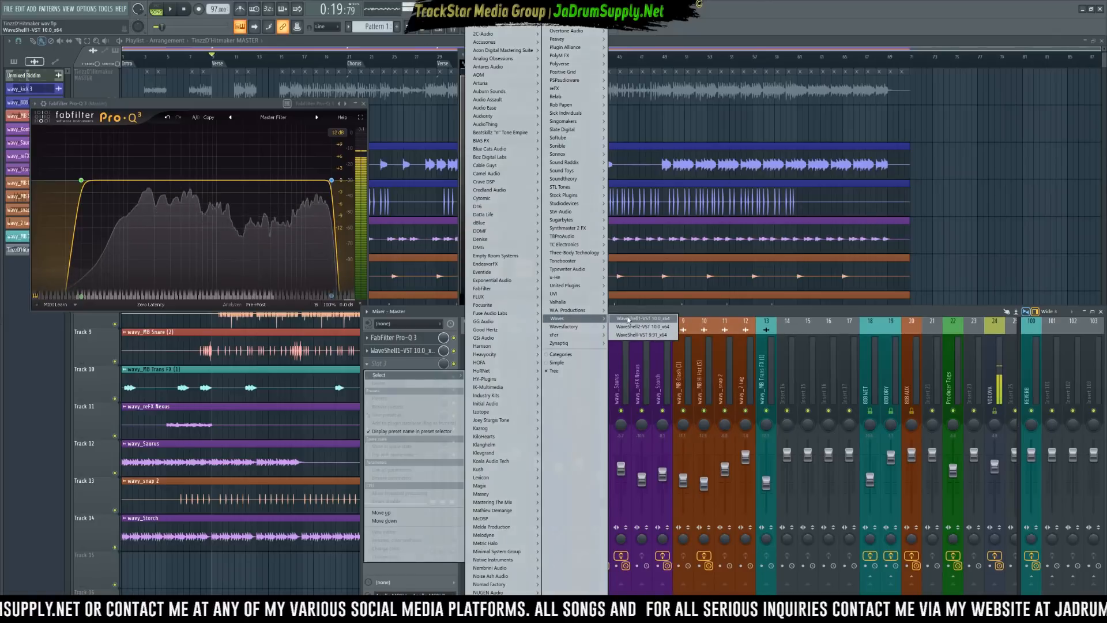
left_click(628, 319)
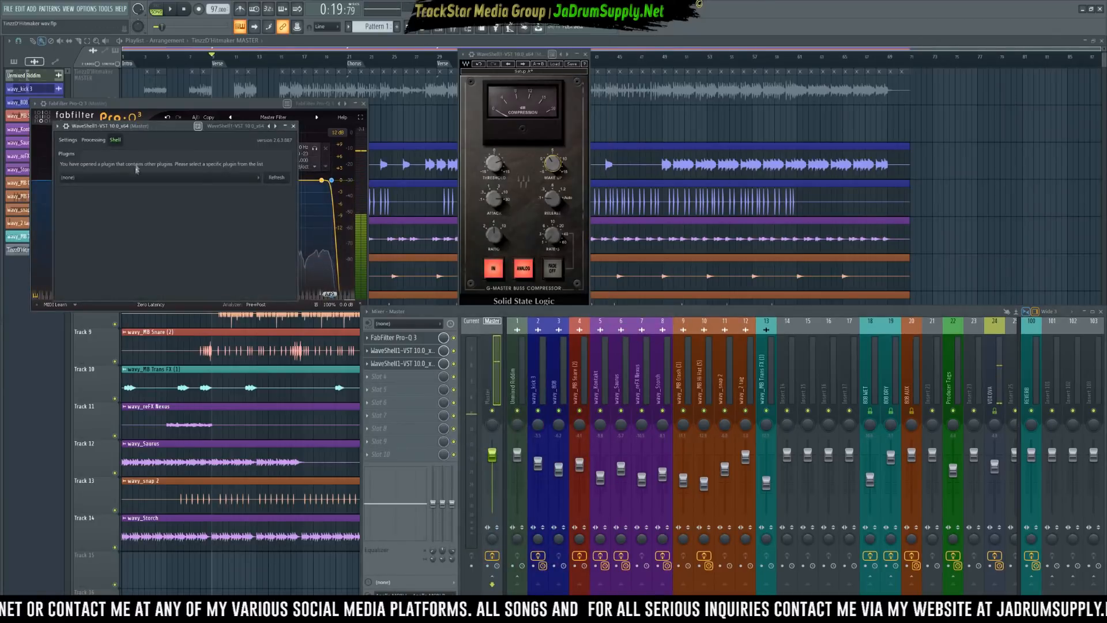
left_click(137, 176)
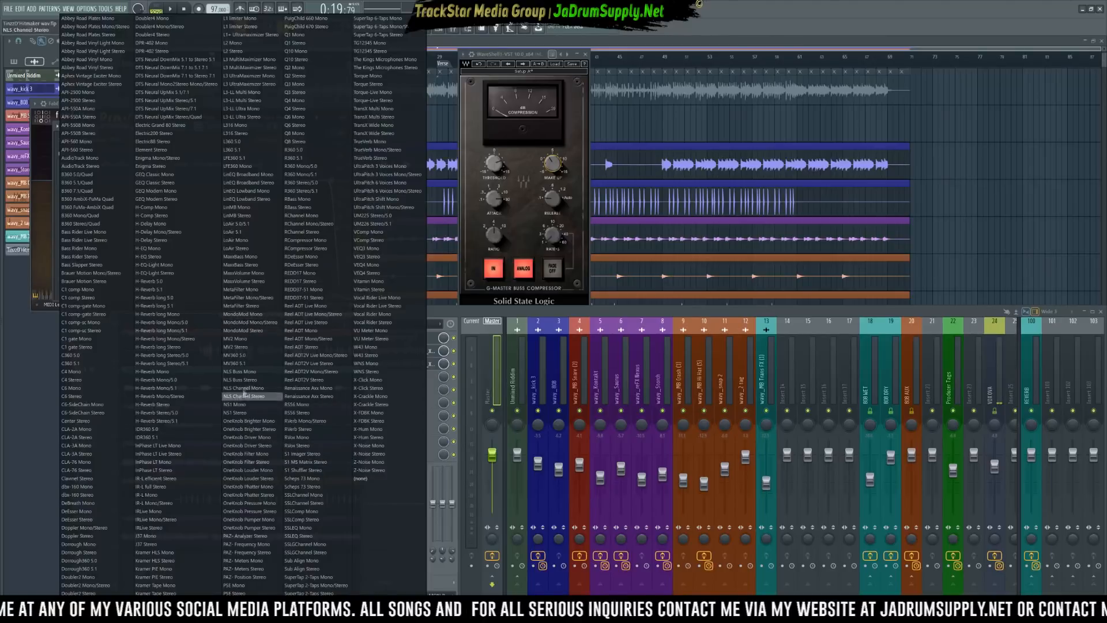
left_click(145, 543)
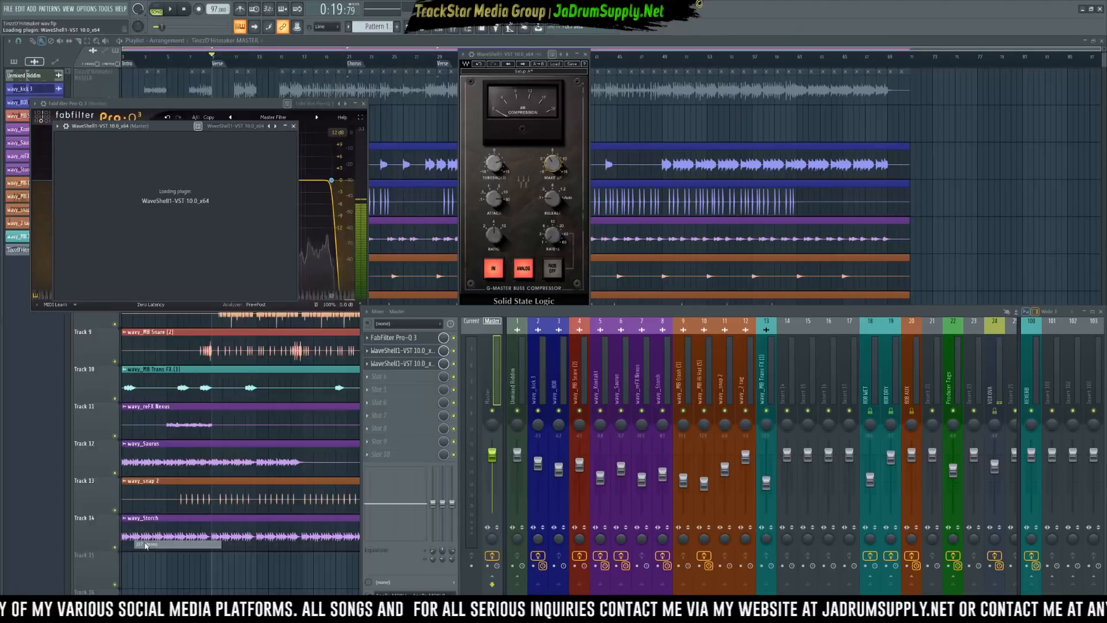
left_click_drag(185, 128, 742, 60)
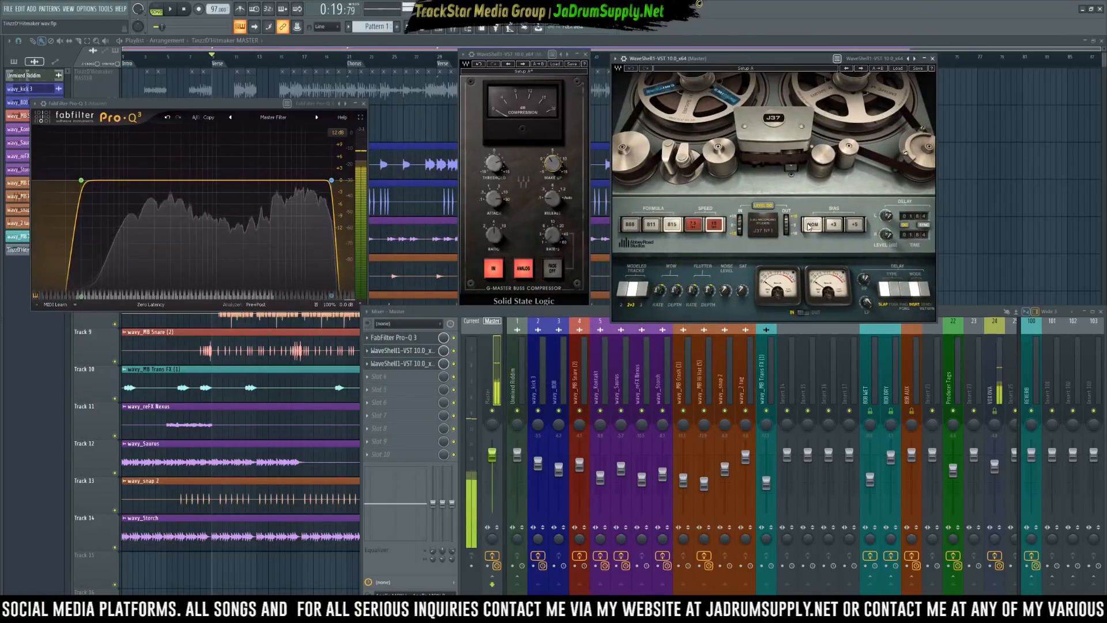
Load the J37 preset Mastering Fat Tight And Open (Stereo), with Saturation at 2.4 and Bias at +3, checking it during playback.
left_click(897, 68)
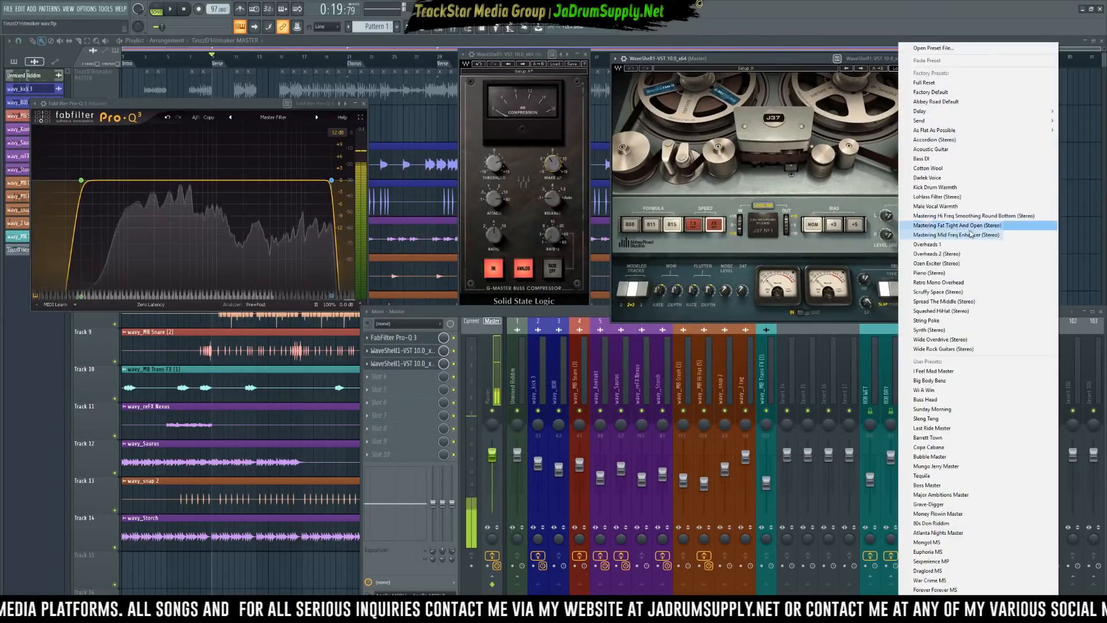
left_click(976, 227)
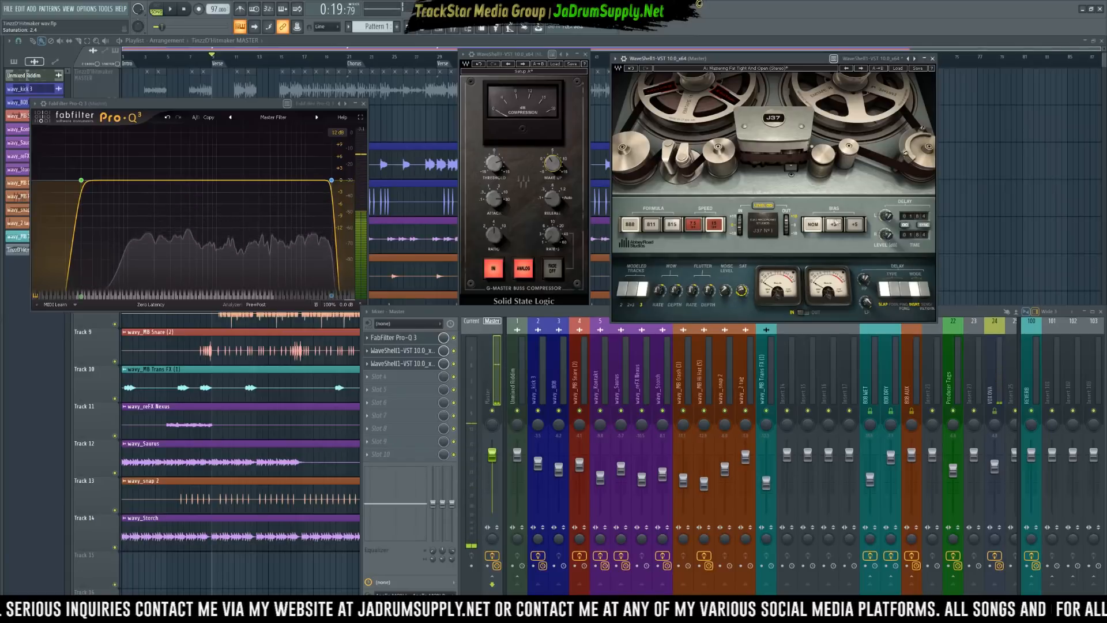
left_click(450, 365)
key("space")
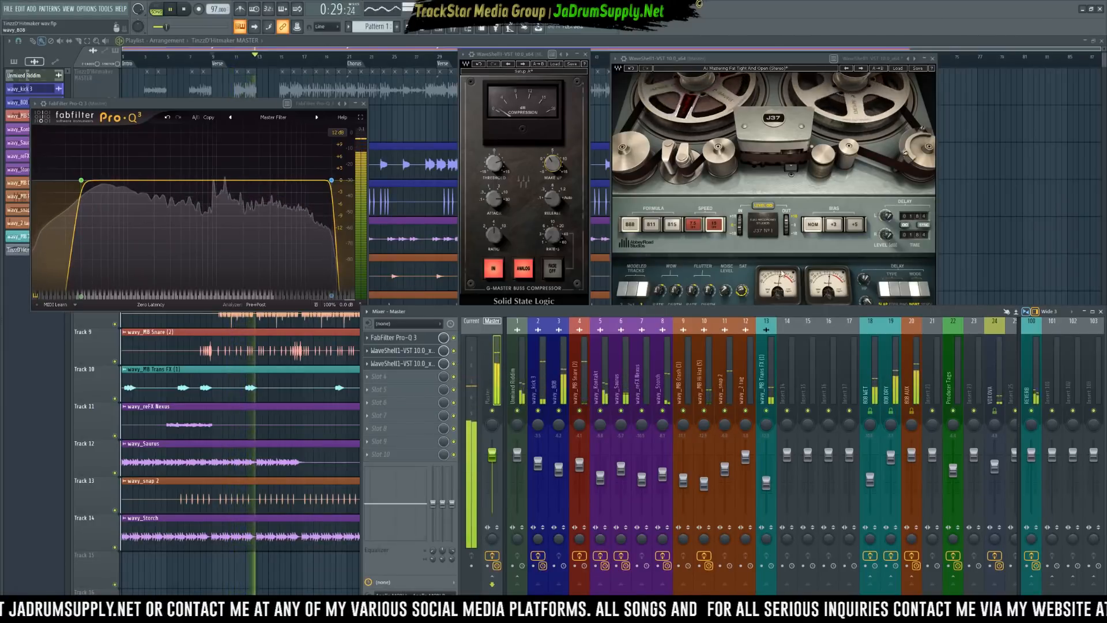
left_click(835, 226)
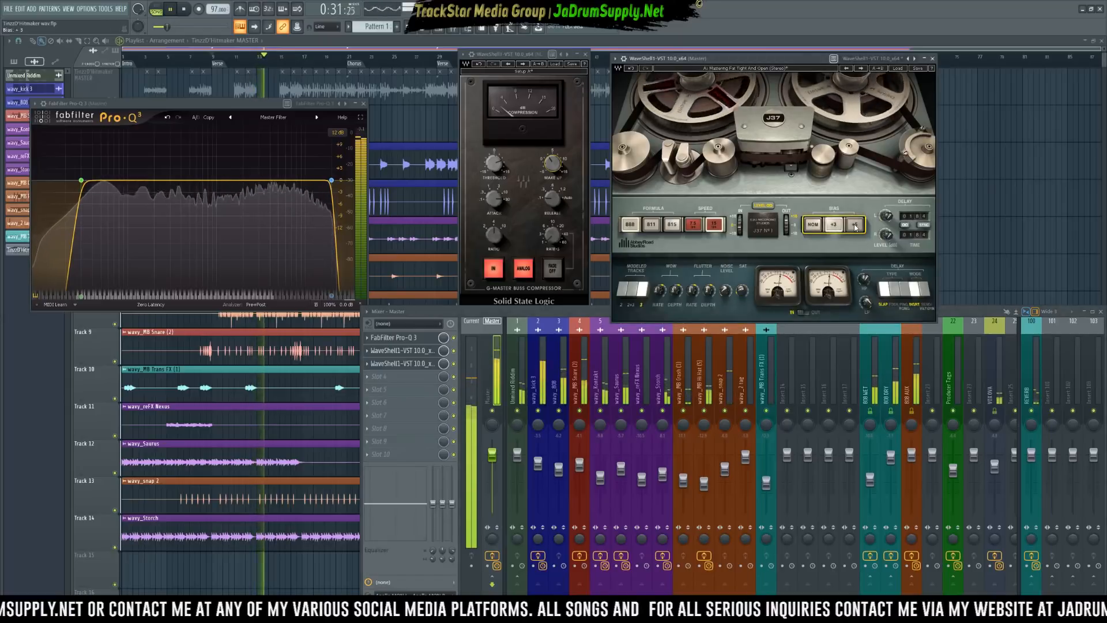
Try the J37's +5 bias during playback, switch its tape formula to 888, and stop playback.
left_click(855, 226)
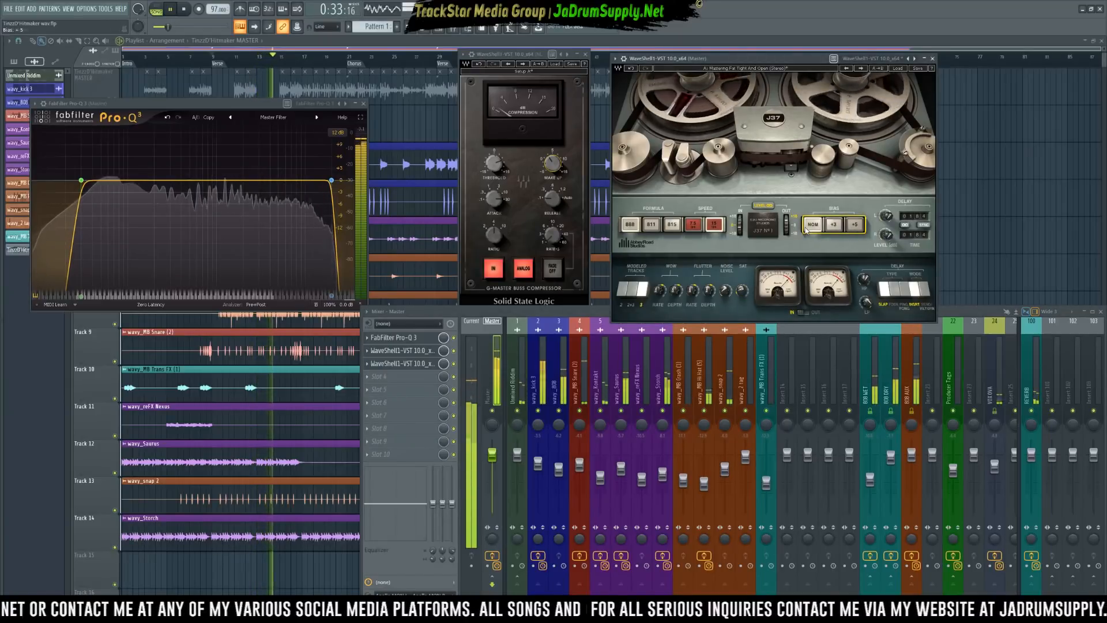
left_click(653, 226)
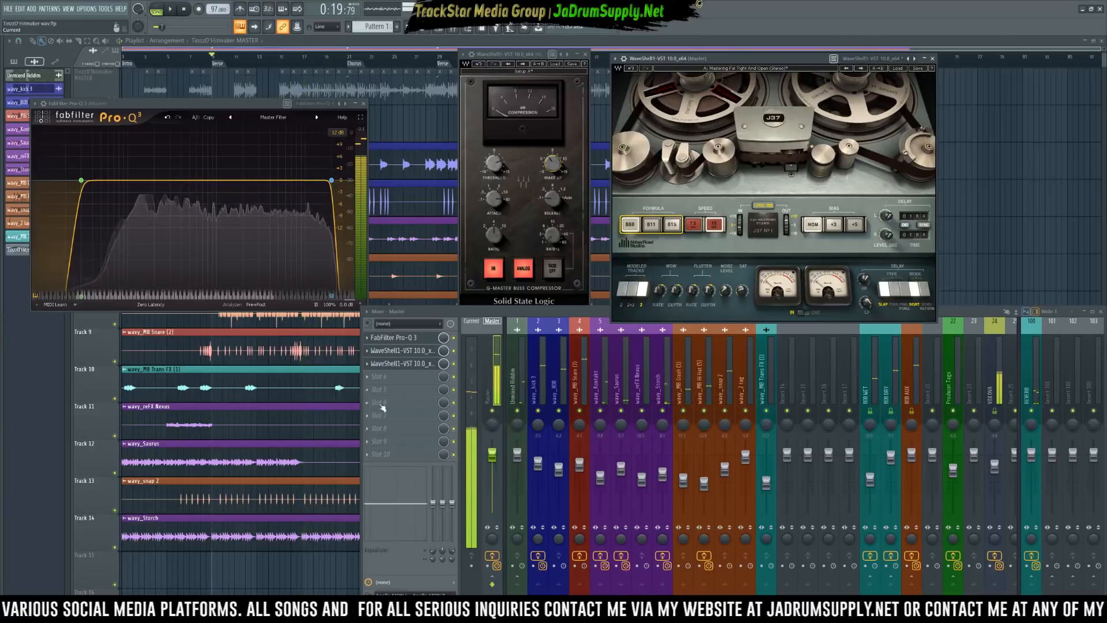
key("space")
Load a second stereo FabFilter Pro-Q 3 in the Master's fifth effect slot.
left_click(403, 402)
mouse_move(526, 368)
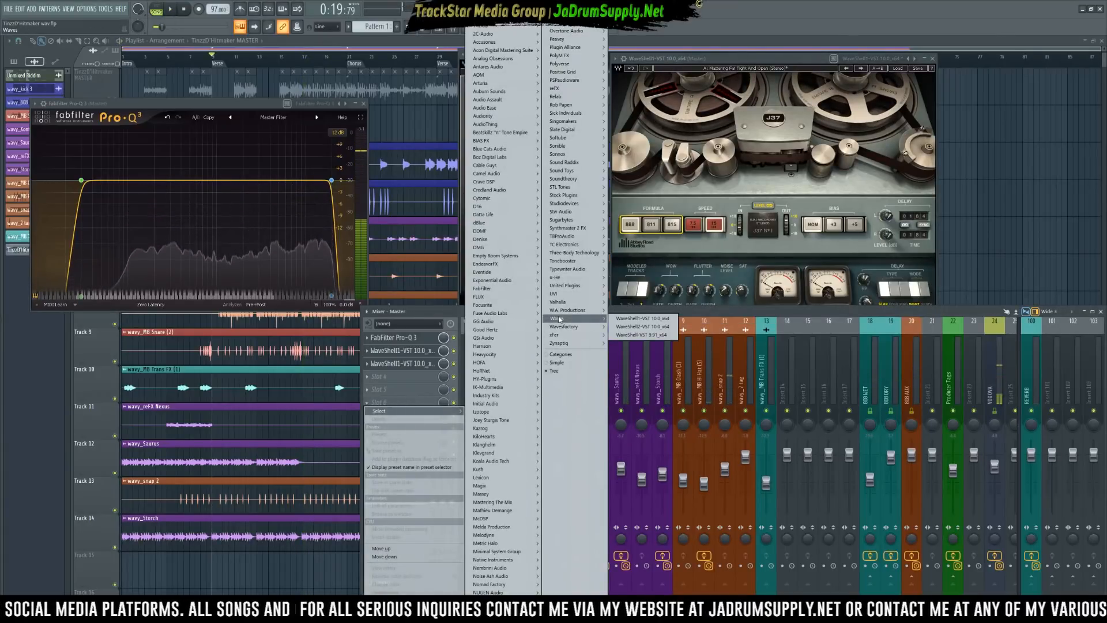
left_click(393, 390)
left_click(393, 389)
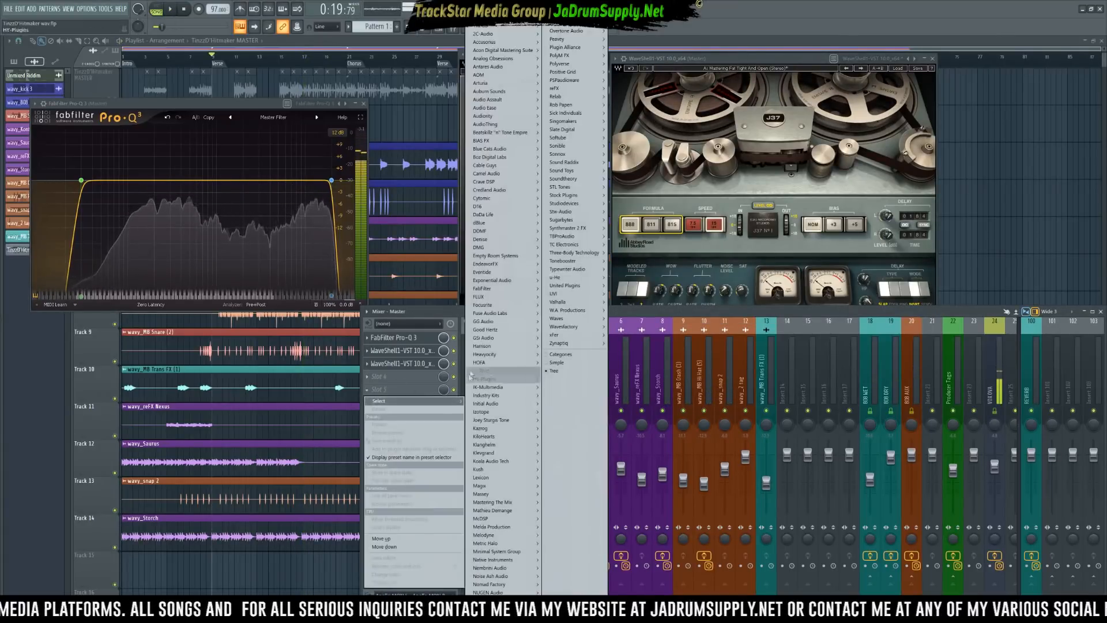
mouse_move(506, 289)
mouse_move(557, 297)
mouse_move(598, 320)
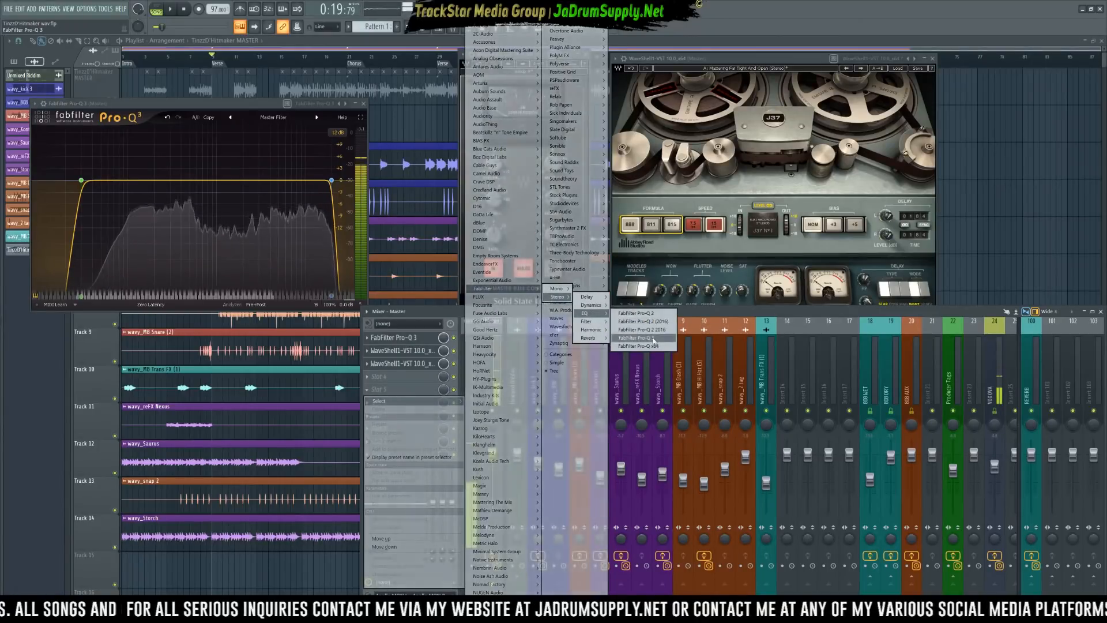
left_click(635, 315)
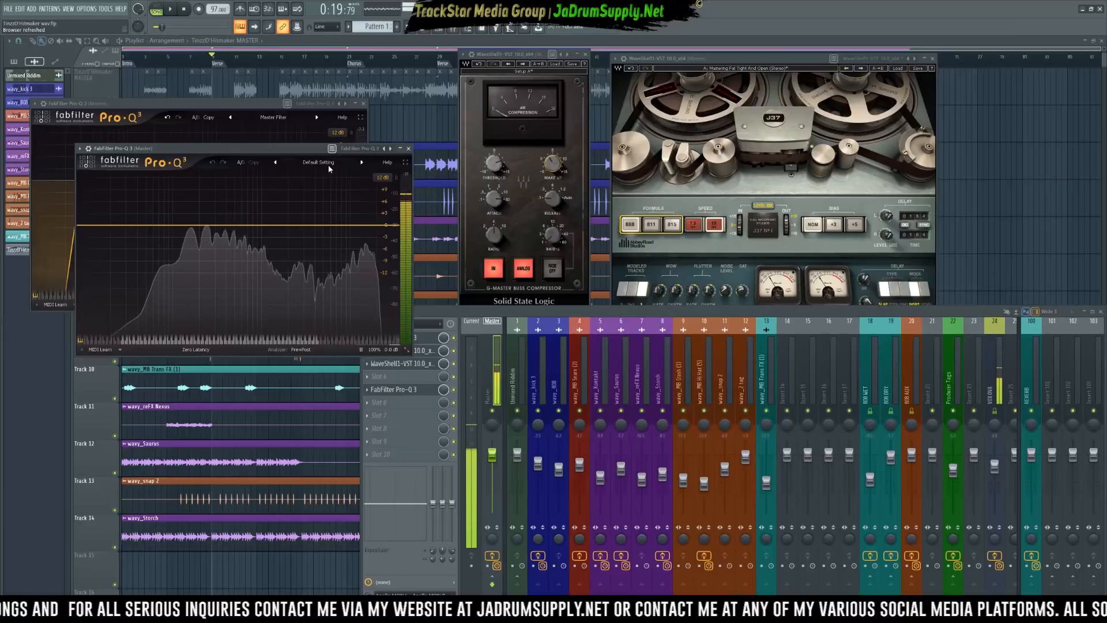
Load the Master Filter preset in the second Pro-Q 3, and set its low cut to 40 Hz with a 36 dB/oct slope.
left_click(319, 162)
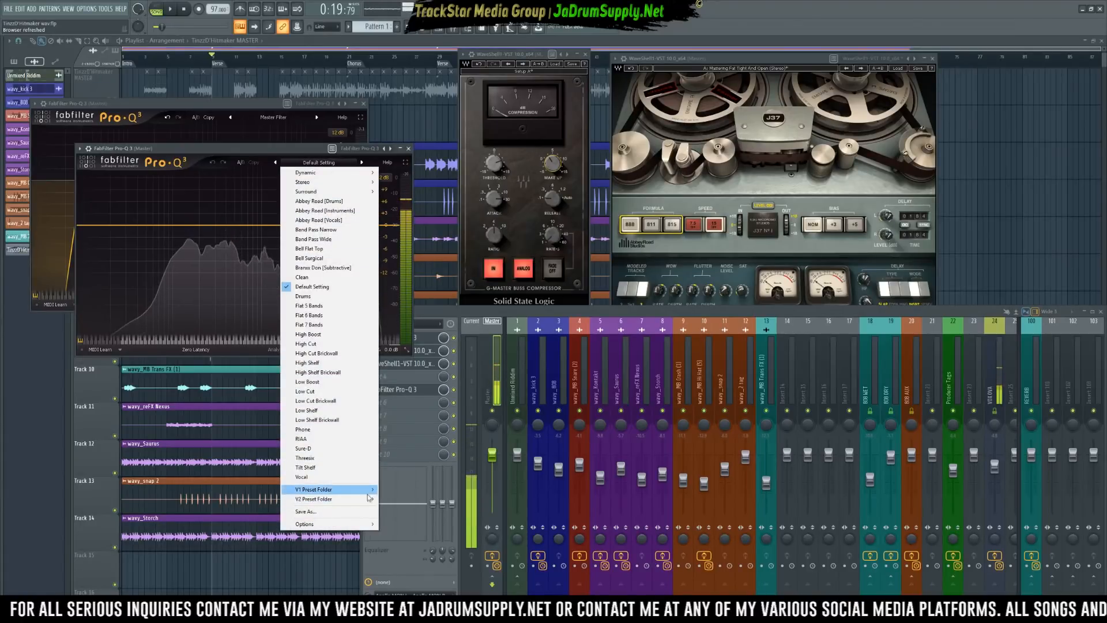
mouse_move(316, 499)
left_click(405, 375)
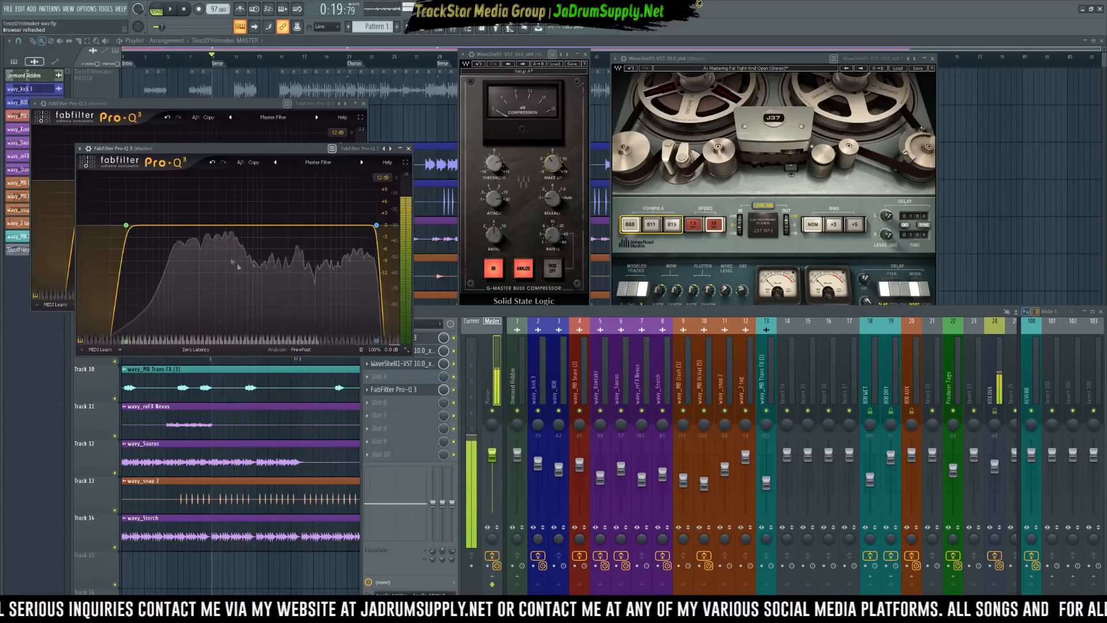
double_click(120, 192)
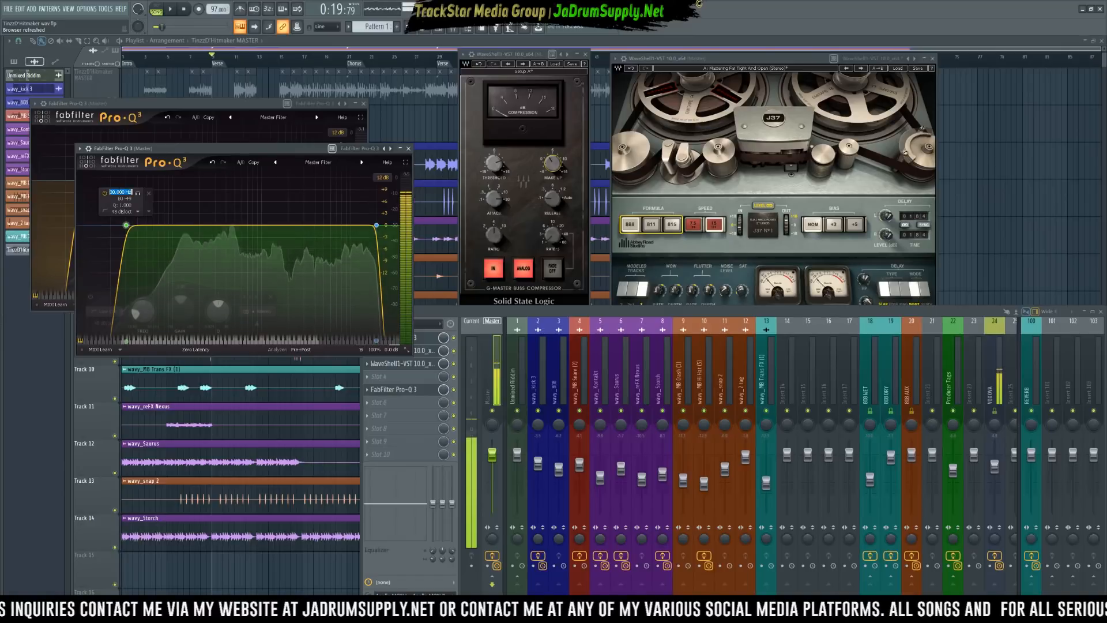
type("40")
key("Return")
left_click(133, 211)
left_click(146, 268)
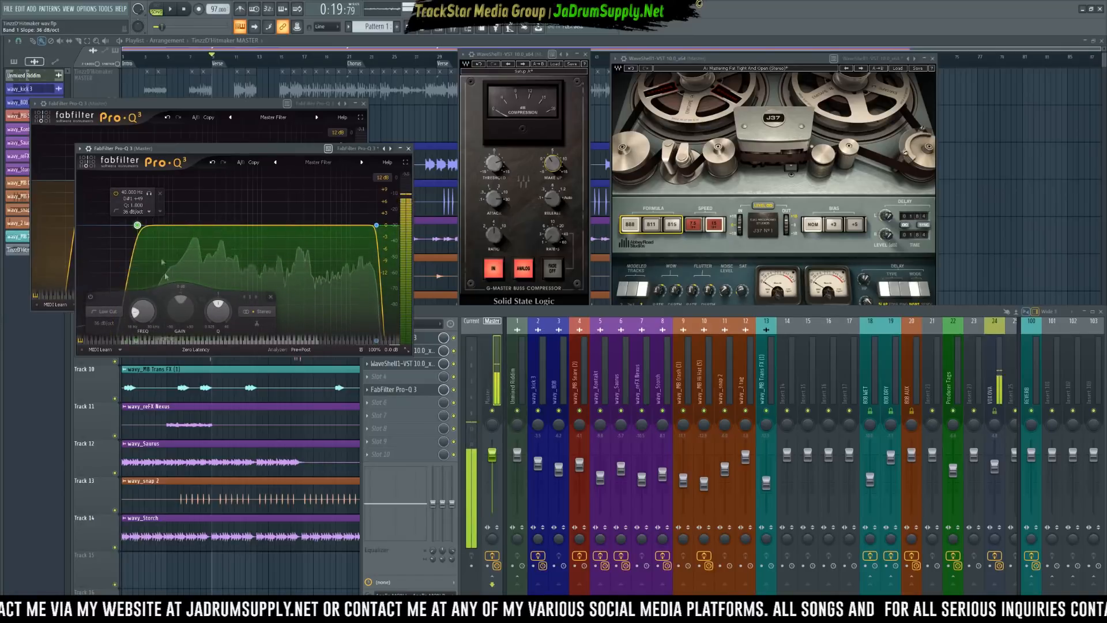
key("space")
key("space")
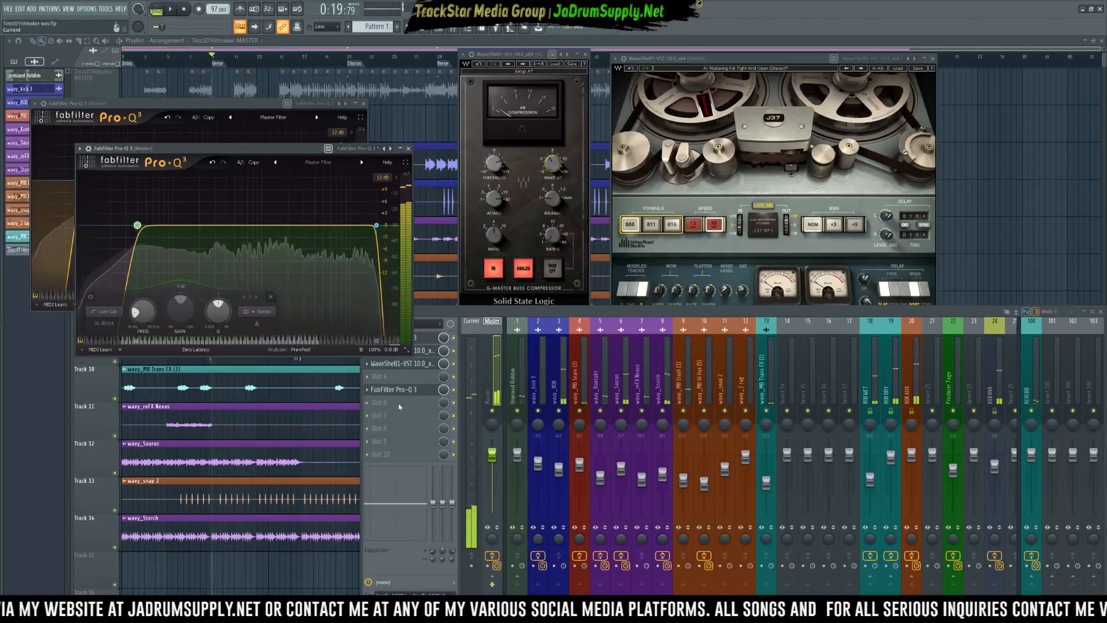
Load the Waves L2 UltraMaximizer in the Master's sixth slot, and lower its linked threshold and ceiling to -3.0 dB for playback.
left_click(392, 402)
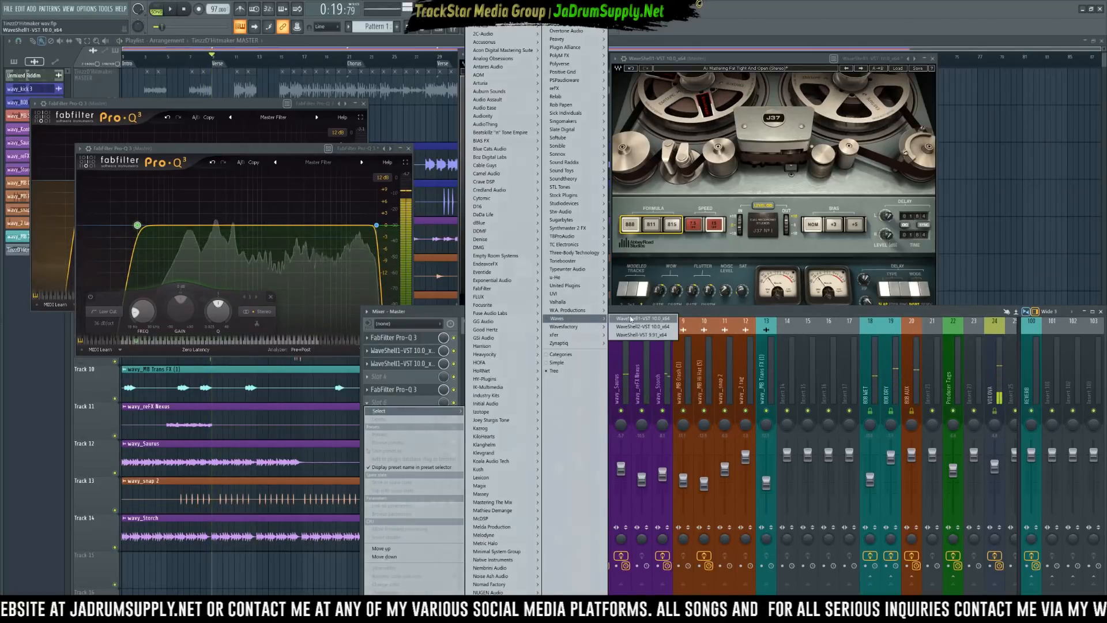
left_click(570, 314)
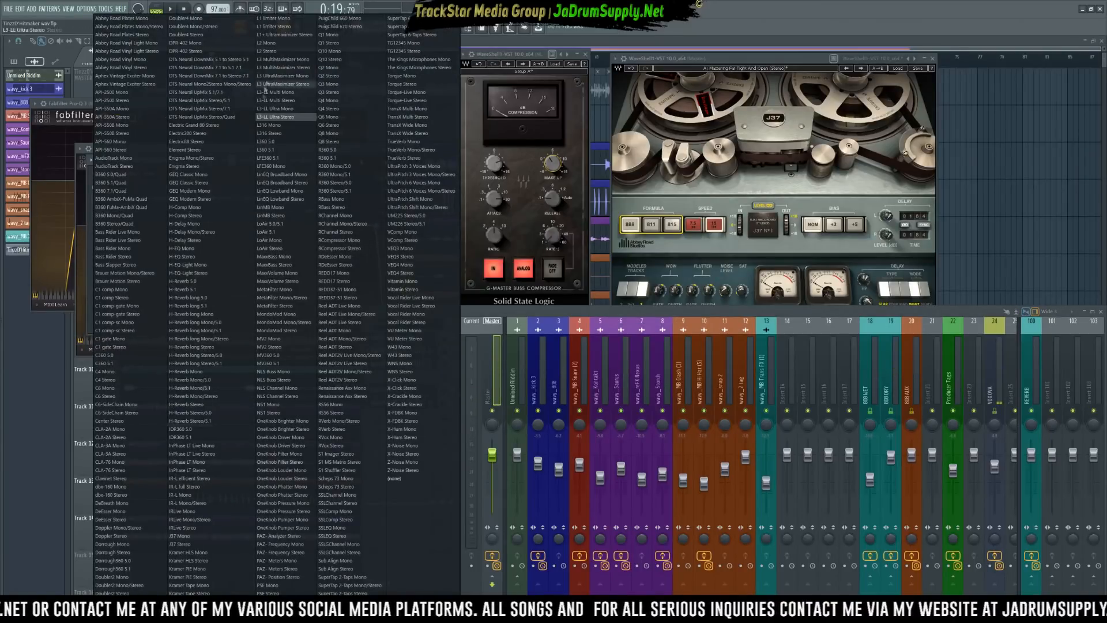
left_click(266, 51)
left_click_drag(174, 206, 174, 214)
key("space")
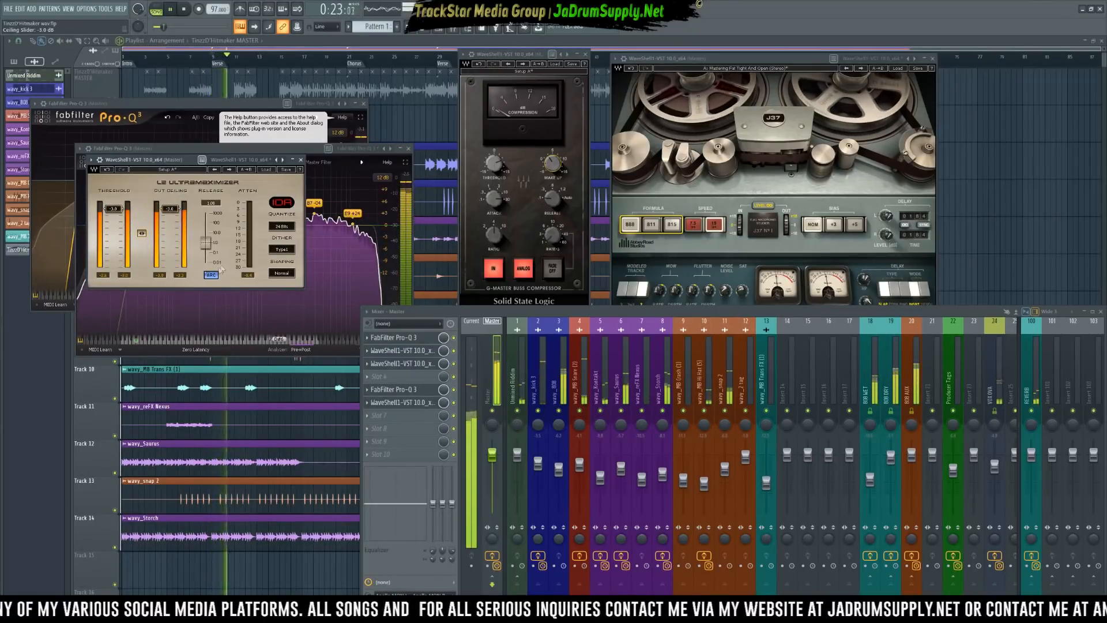
Set the L2's threshold to -3.3 dB with manual release, enter an output ceiling just below 0 dB, and check it in playback.
key("space")
left_click_drag(205, 243, 205, 249)
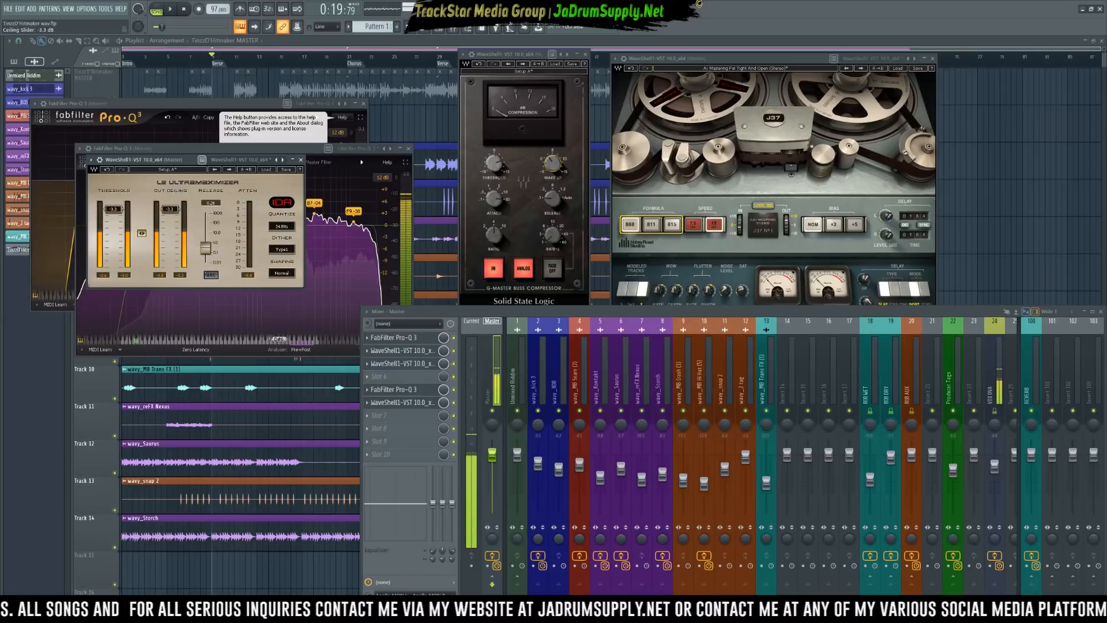
left_click(170, 209)
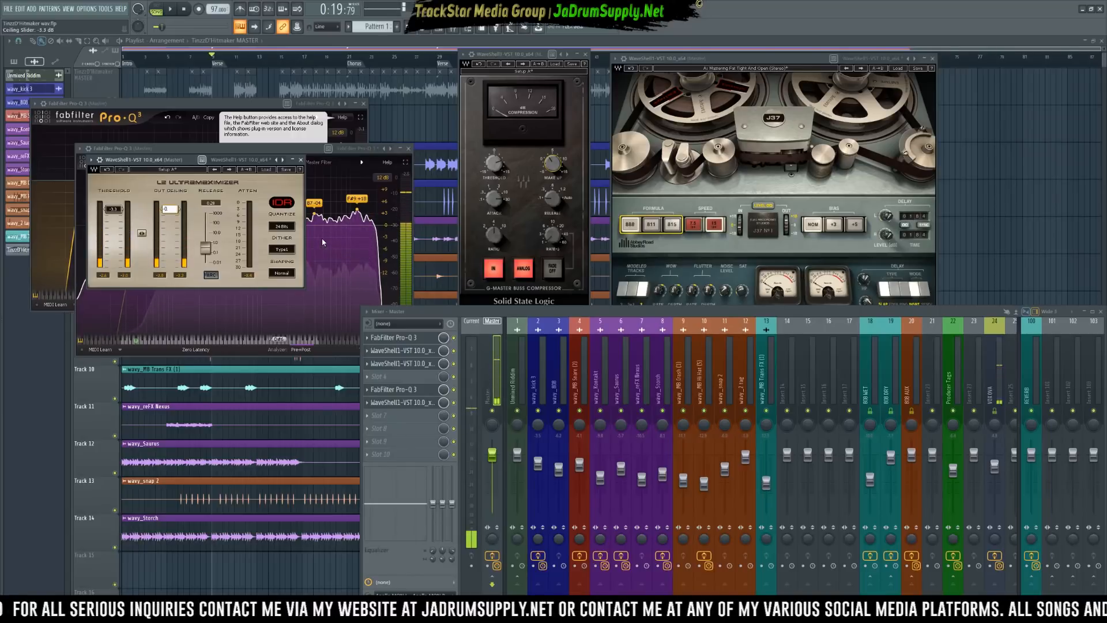
key("BackSpace")
key("BackSpace")
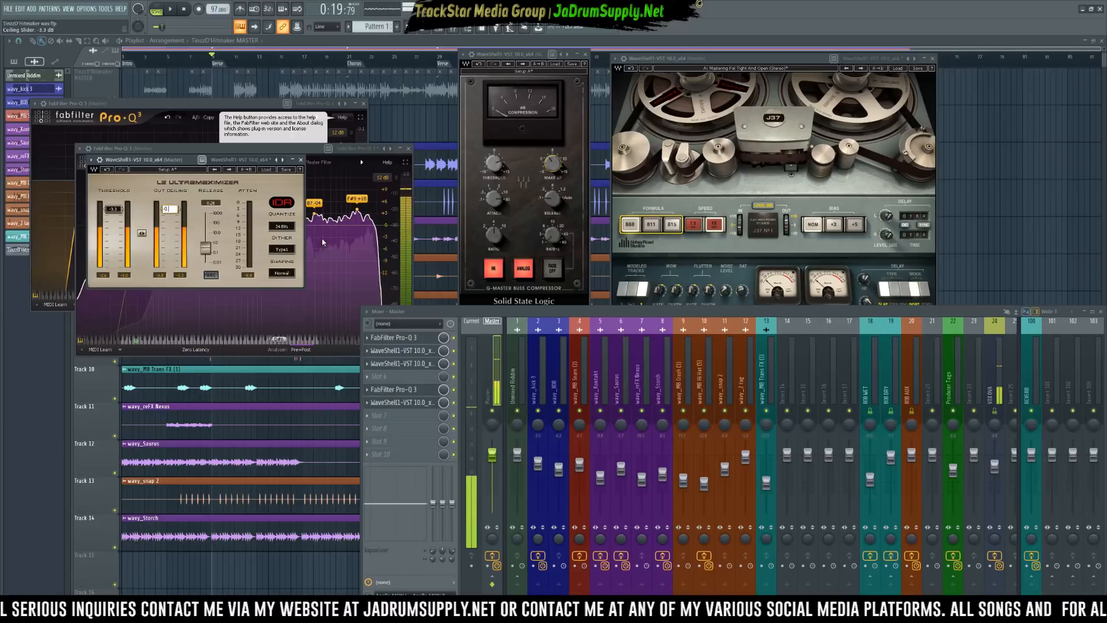
key("space")
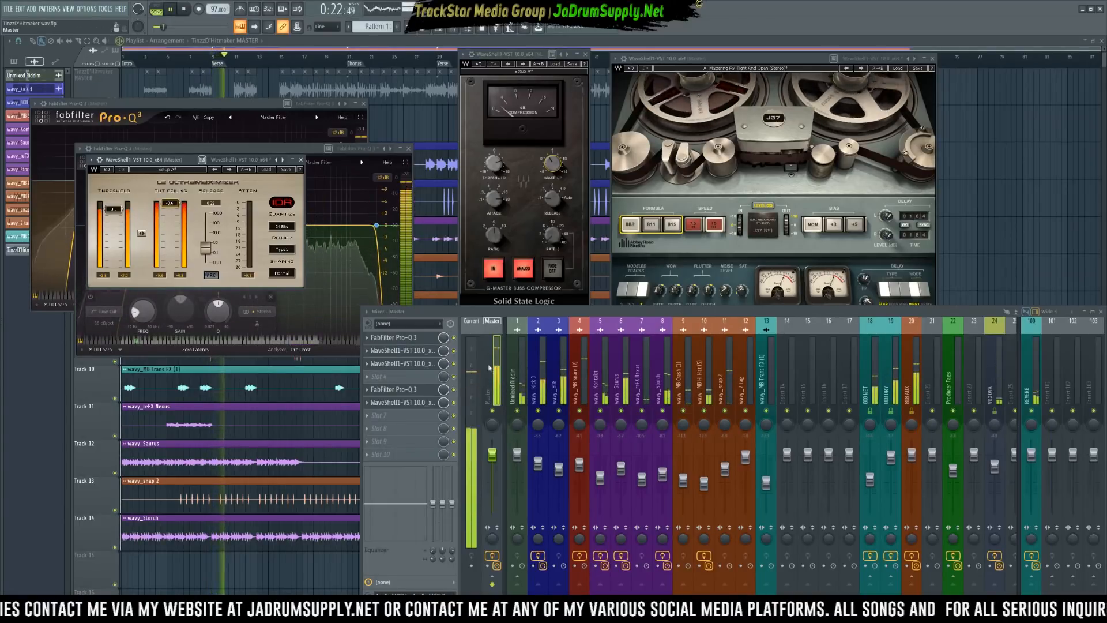
key("space")
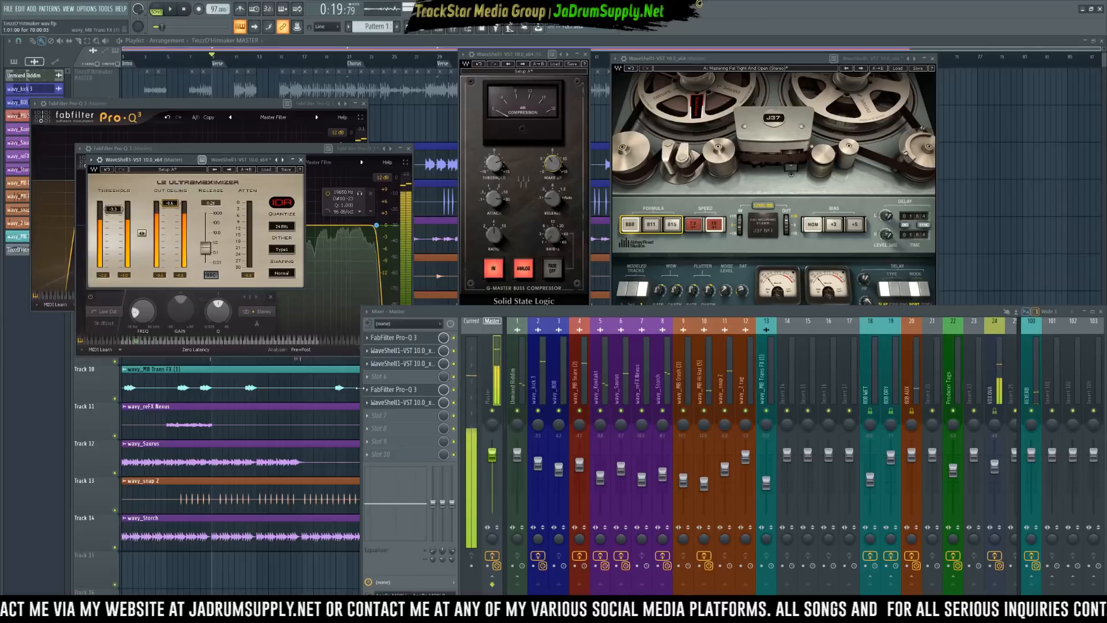
Load the T-RackS TR5 Classic Clipper in the Master's eighth effect slot and move its window clear of the L2.
left_click(416, 455)
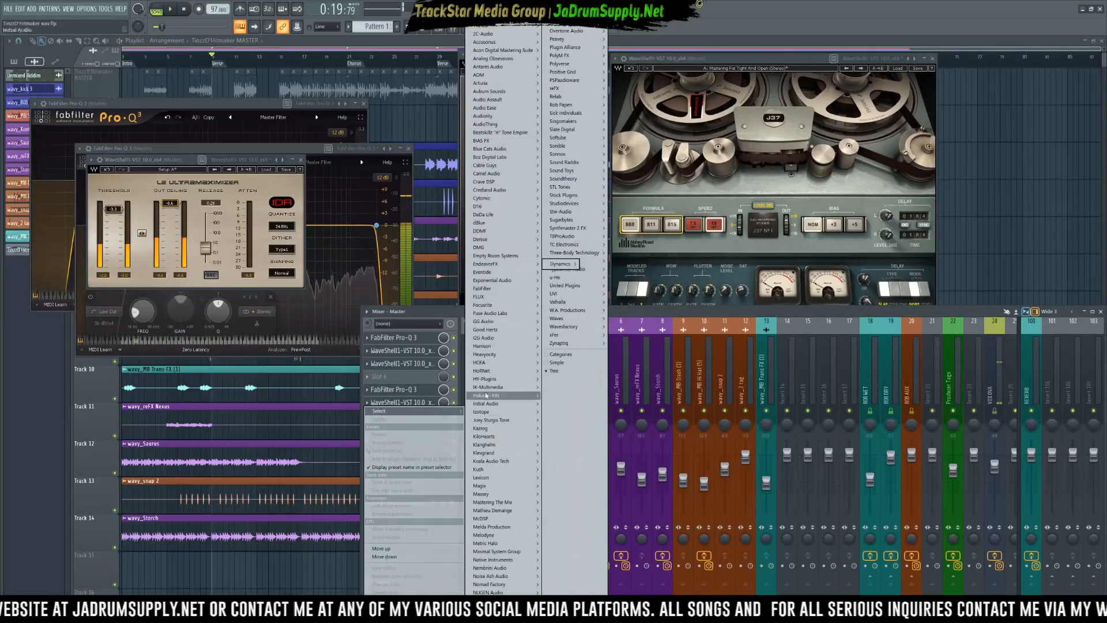
mouse_move(490, 387)
mouse_move(562, 403)
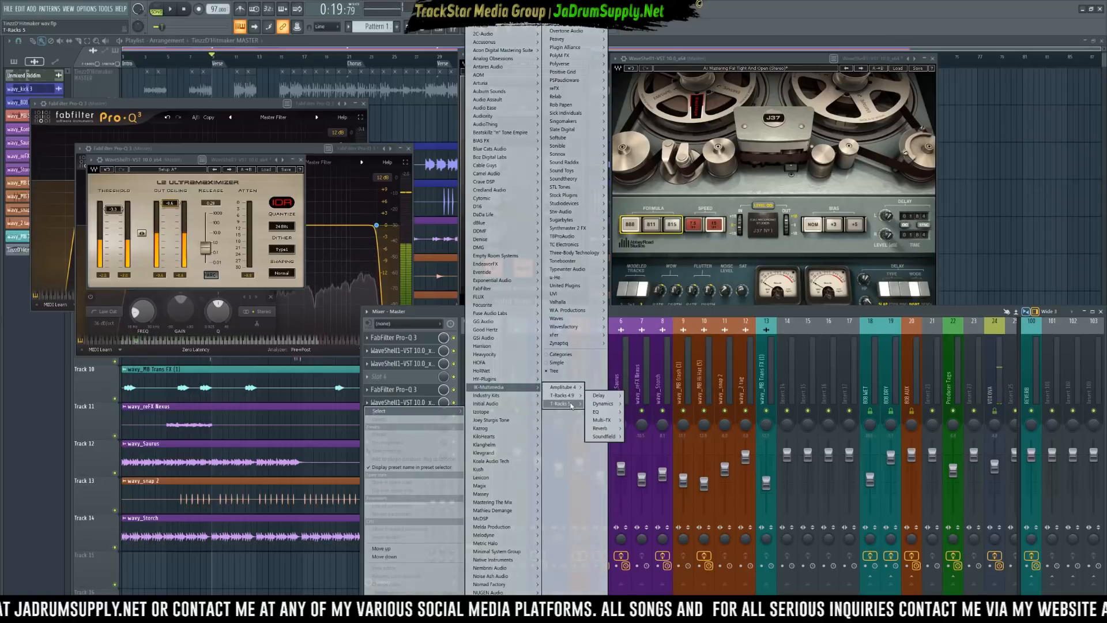
mouse_move(602, 419)
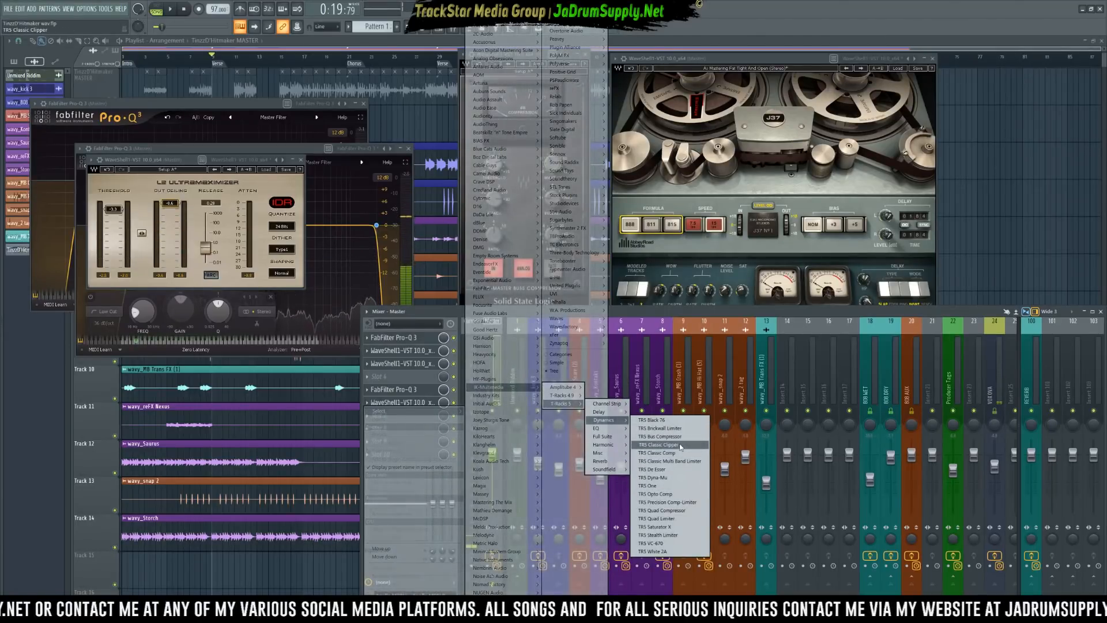
left_click(659, 444)
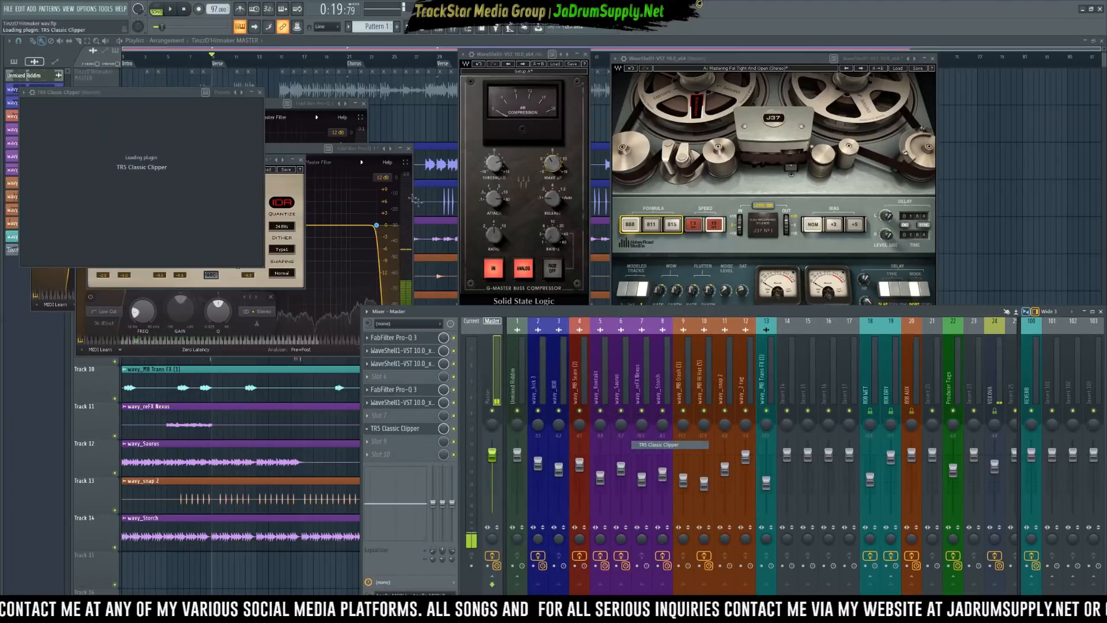
left_click_drag(225, 100, 621, 120)
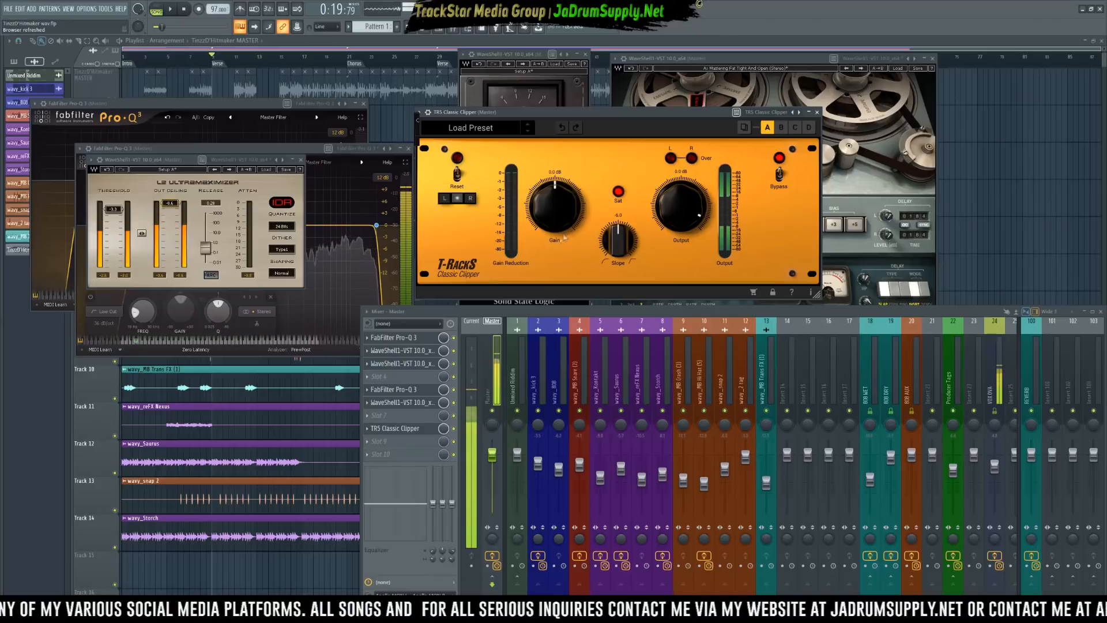